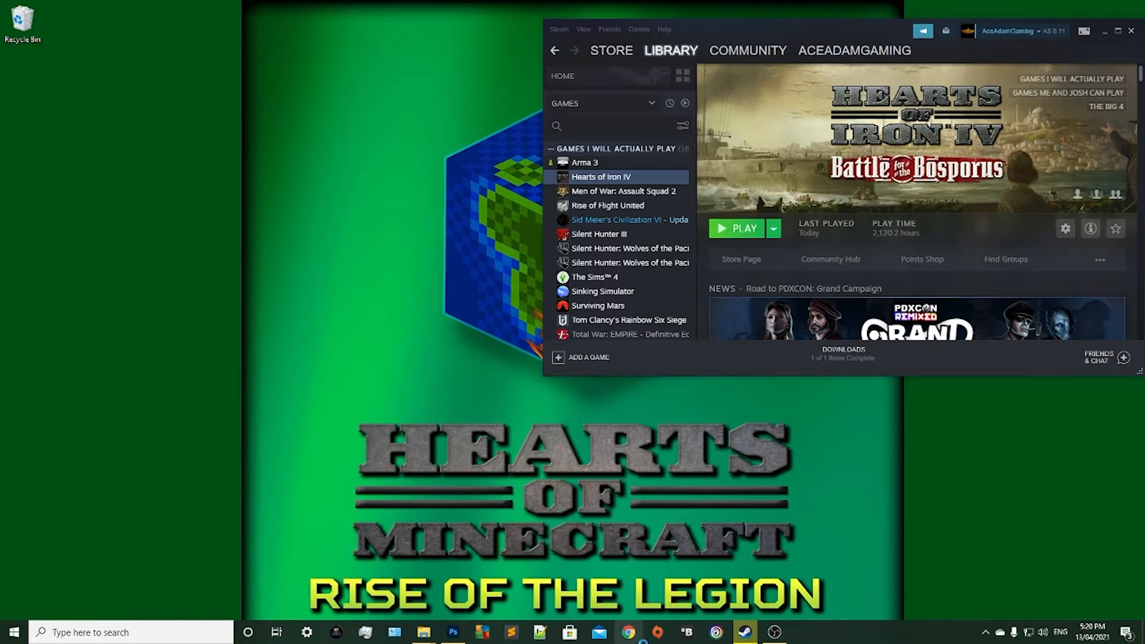
# Switch to Chrome and search the web for "paint.net download".
pyautogui.click(628, 632)
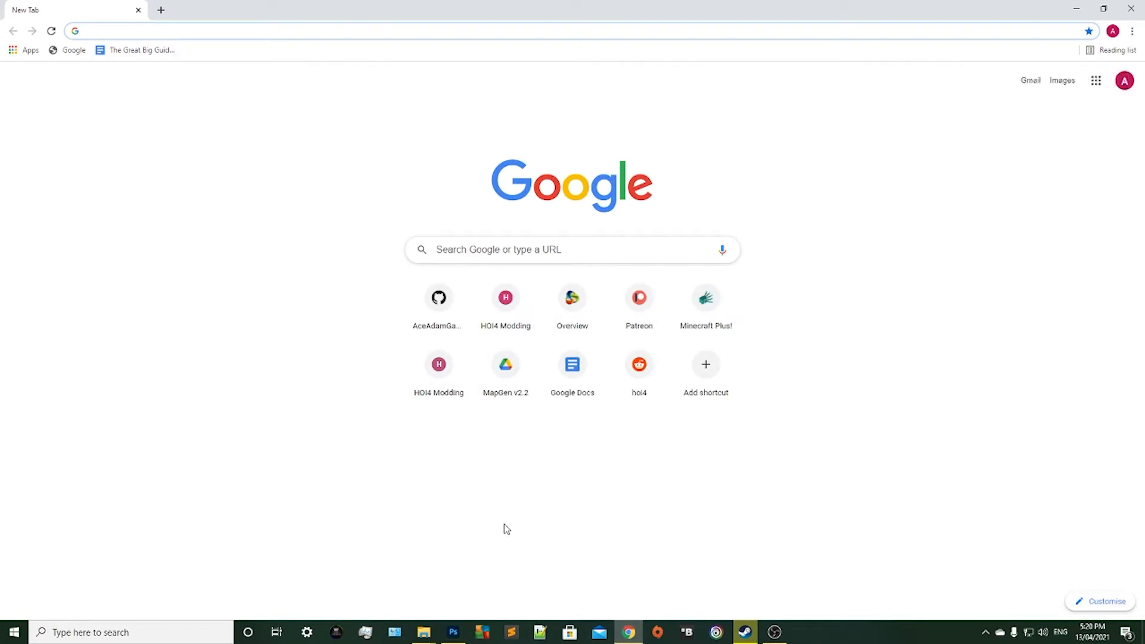
pyautogui.write('paint.ne')
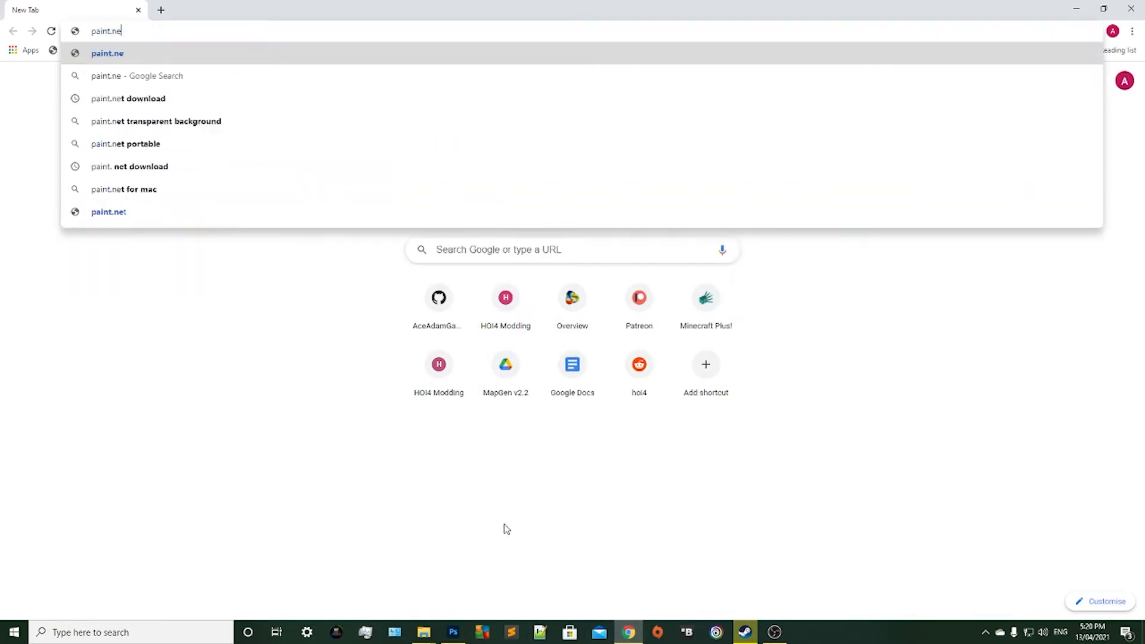
pyautogui.write('t downlao')
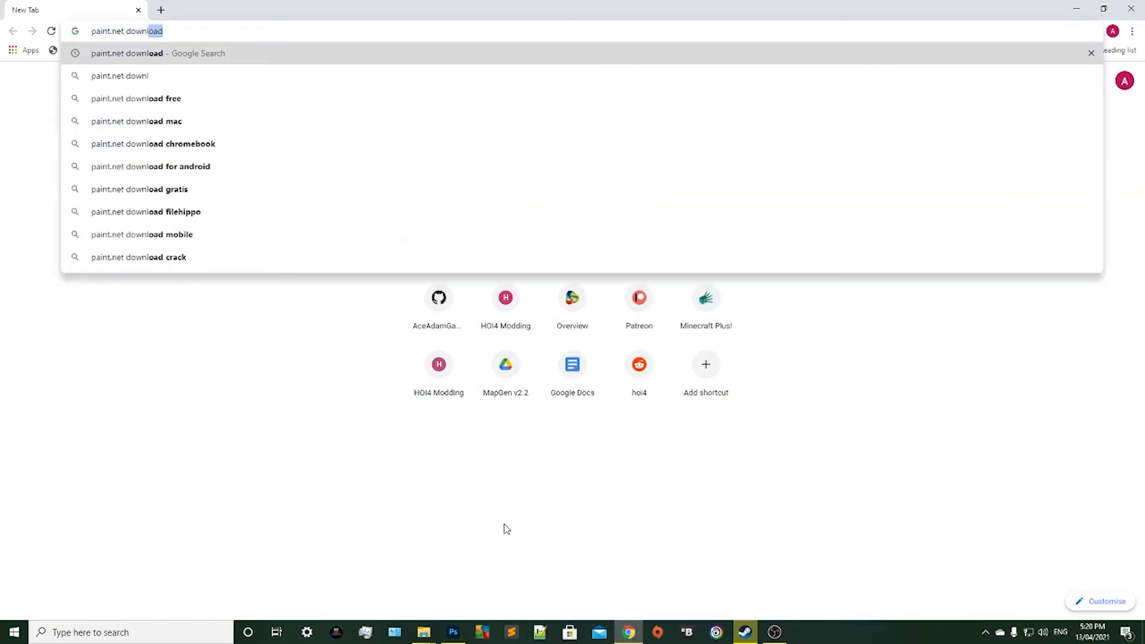
pyautogui.press('BackSpace')
pyautogui.press('BackSpace')
pyautogui.write('oad')
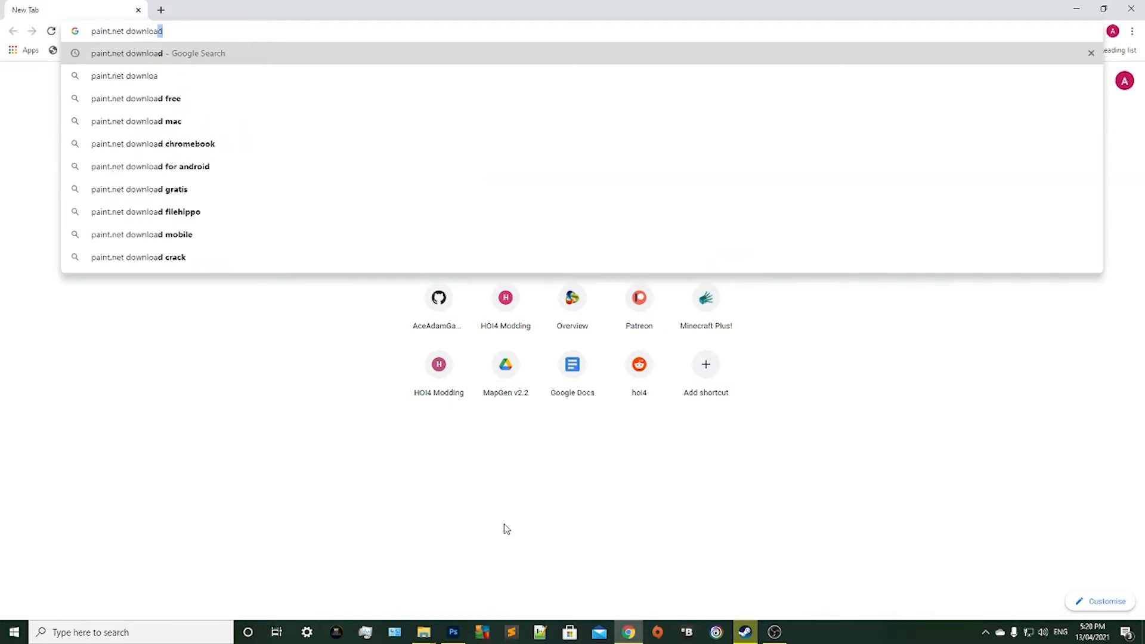
pyautogui.press('Return')
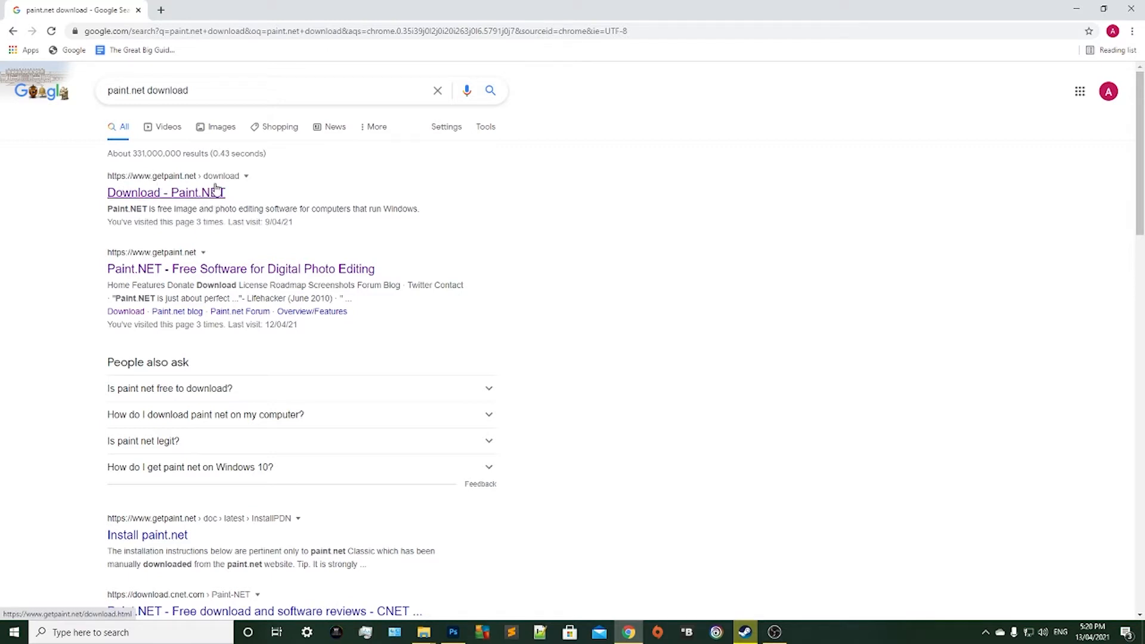
# Download the free paint.net 4.2.15 installer from the official getpaint.net download page through the dotPDN mirror.
pyautogui.click(182, 194)
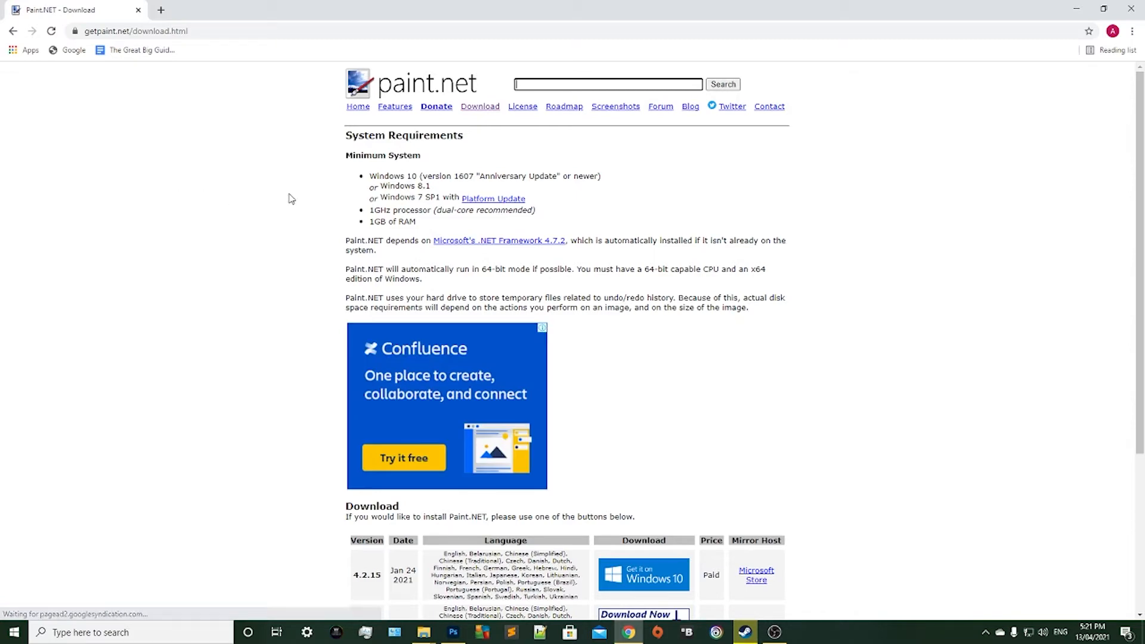
pyautogui.scroll(-4, 732, 225)
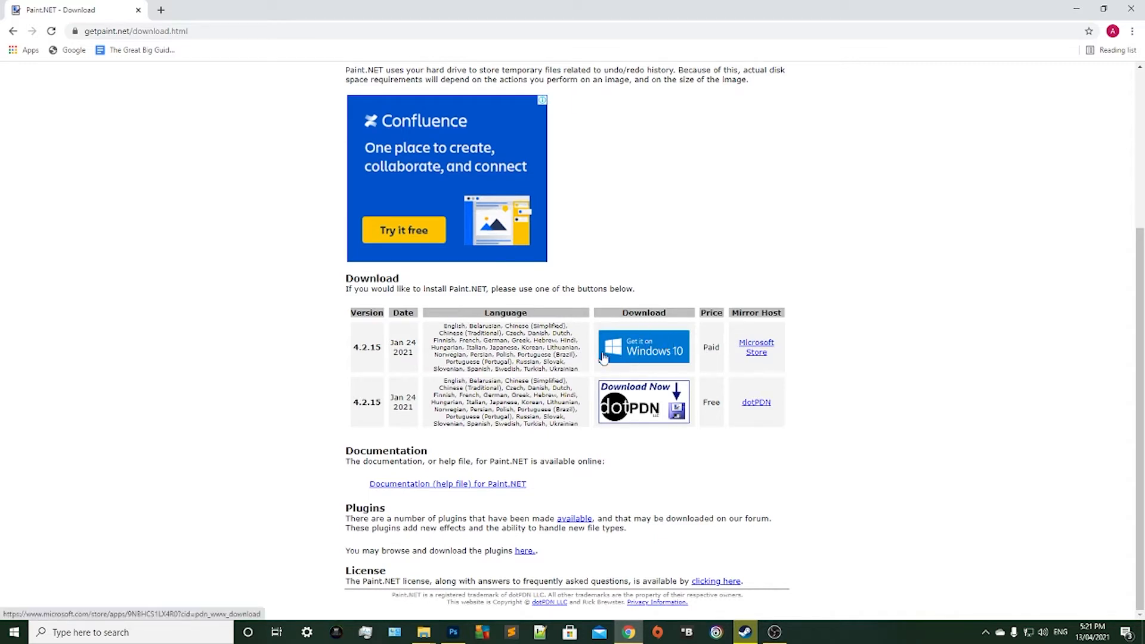
pyautogui.click(638, 411)
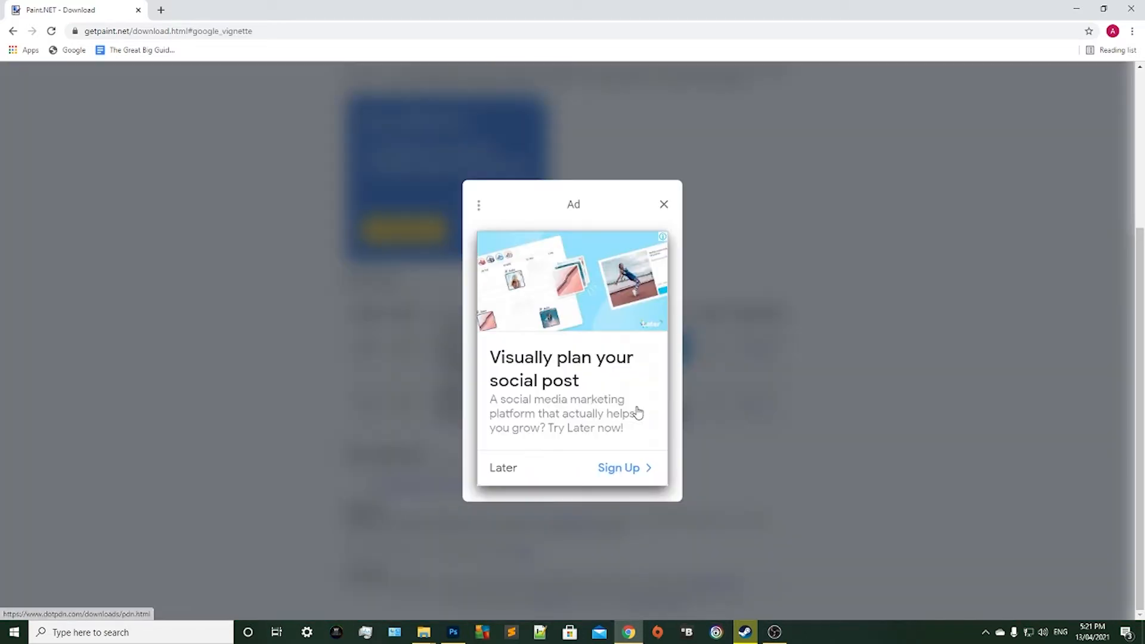
pyautogui.click(664, 206)
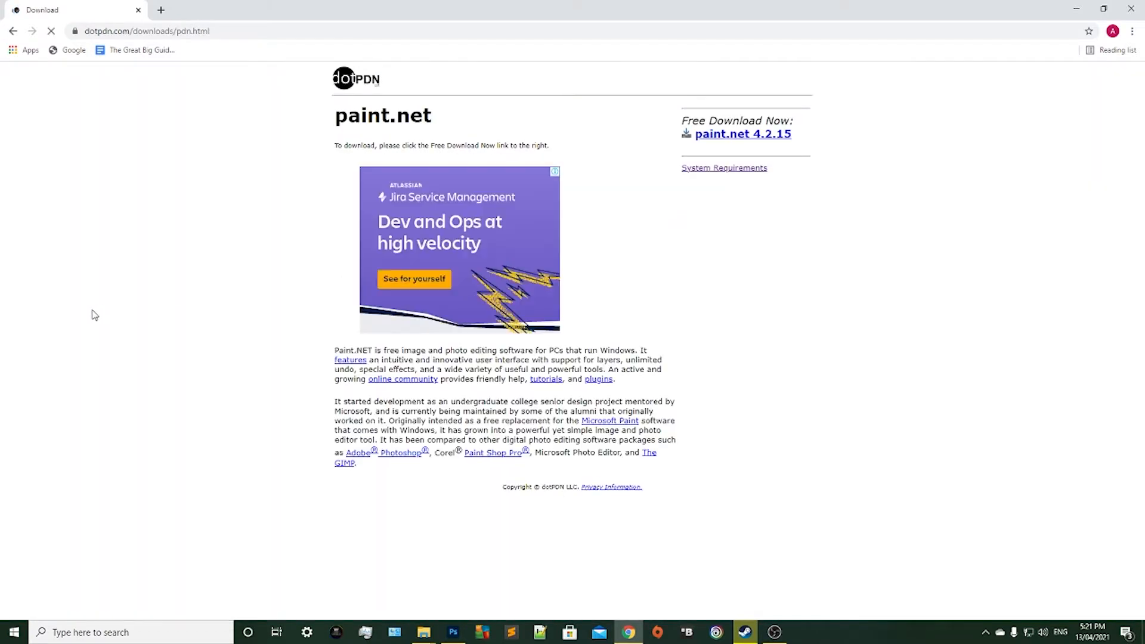
pyautogui.click(715, 138)
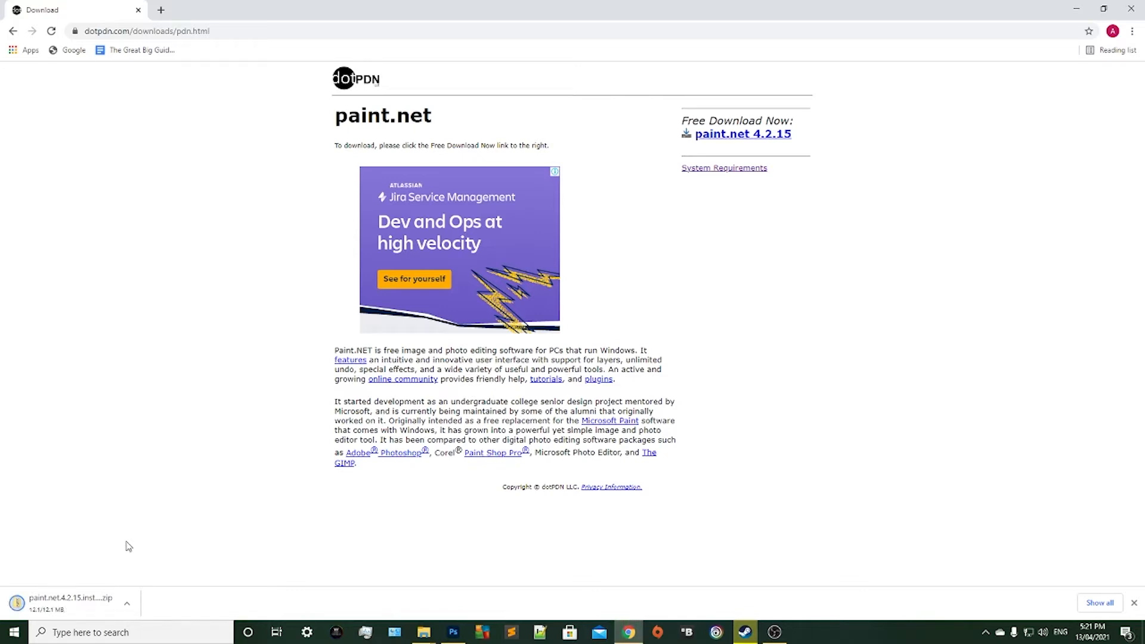
# Show the downloaded paint.net 4.2.15 zip in its folder and extract all its files to the default destination.
pyautogui.click(127, 604)
pyautogui.click(171, 565)
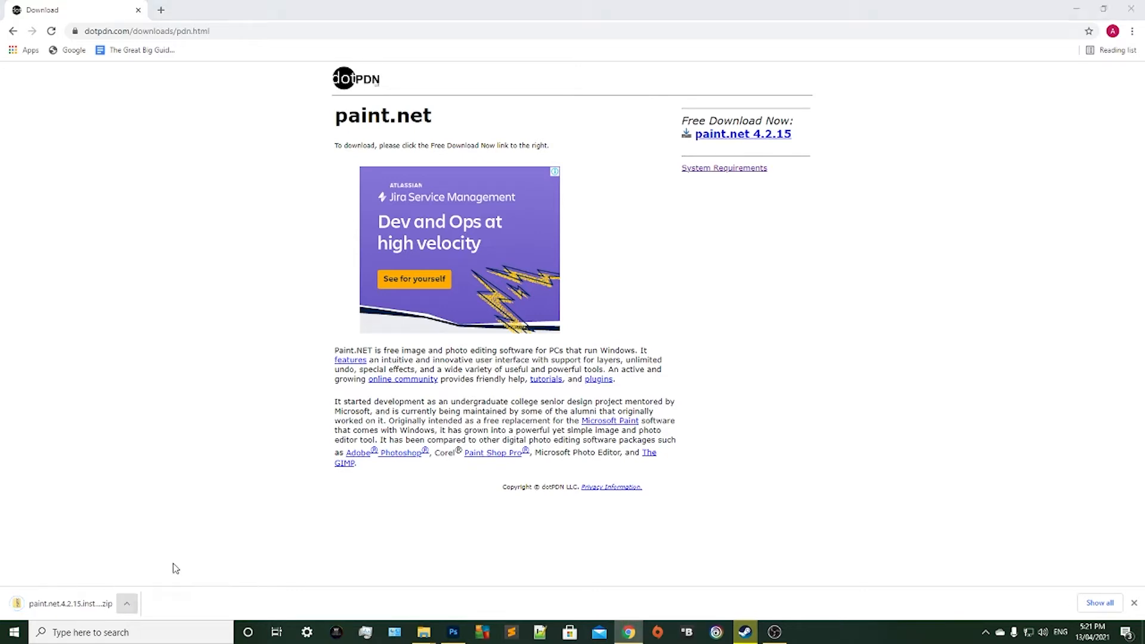
pyautogui.moveTo(1144, 167); pyautogui.dragTo(578, 87)
pyautogui.rightClick(454, 167)
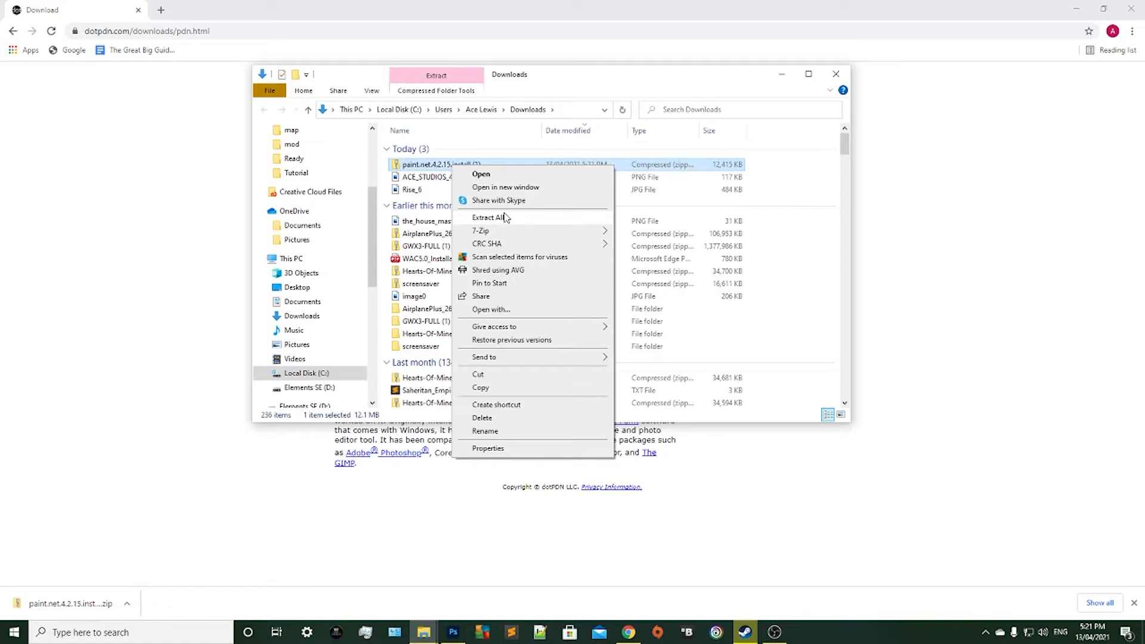
pyautogui.moveTo(508, 227)
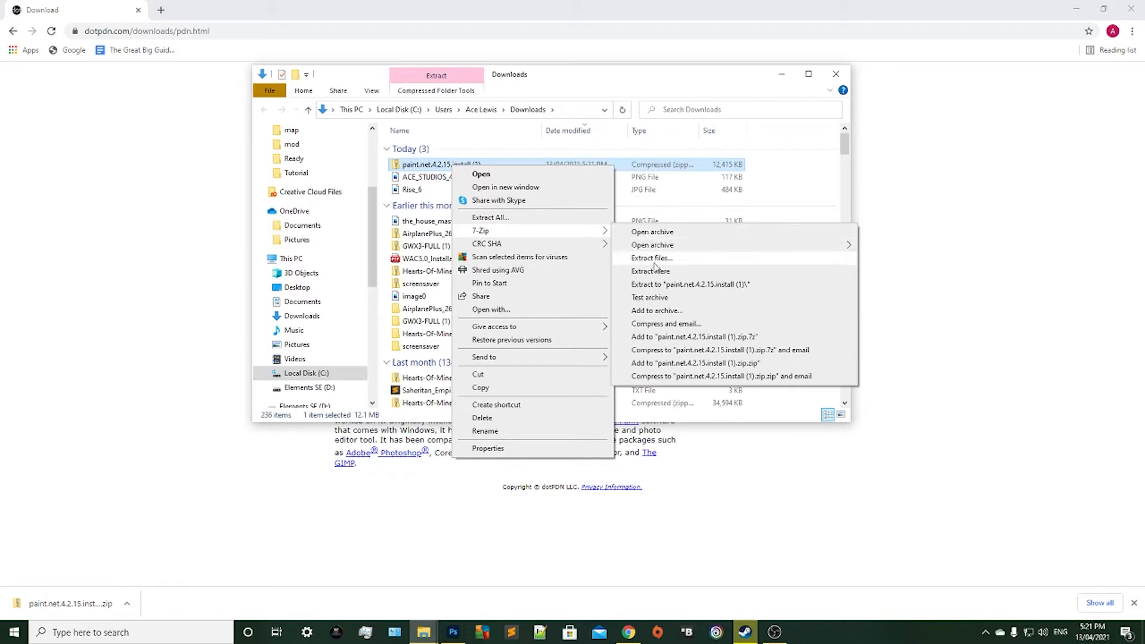
pyautogui.click(514, 217)
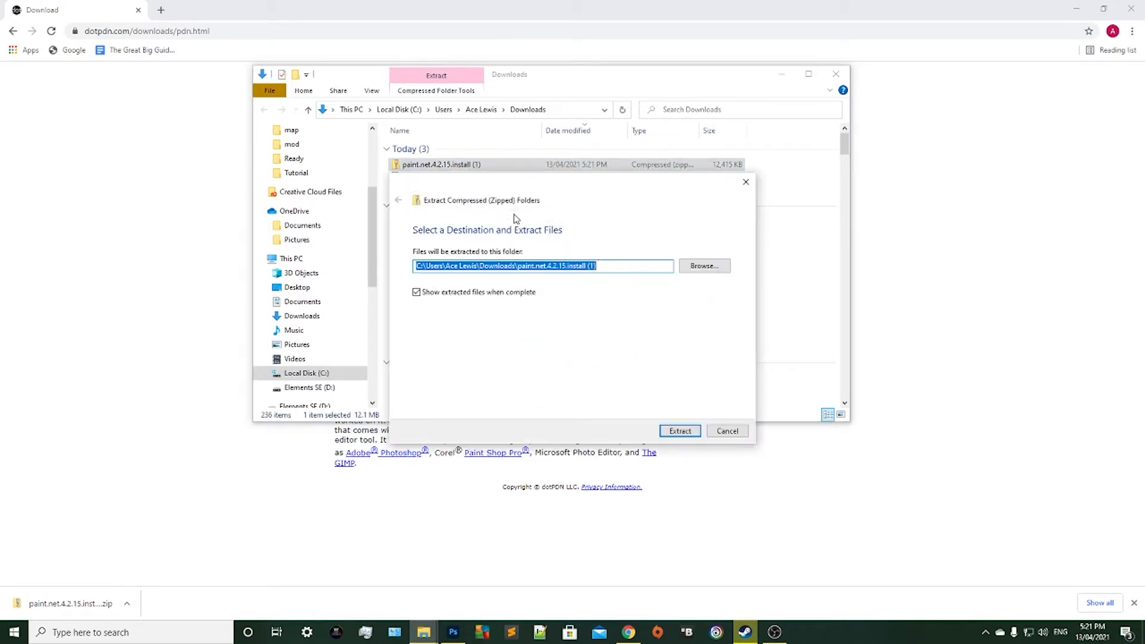
pyautogui.click(674, 436)
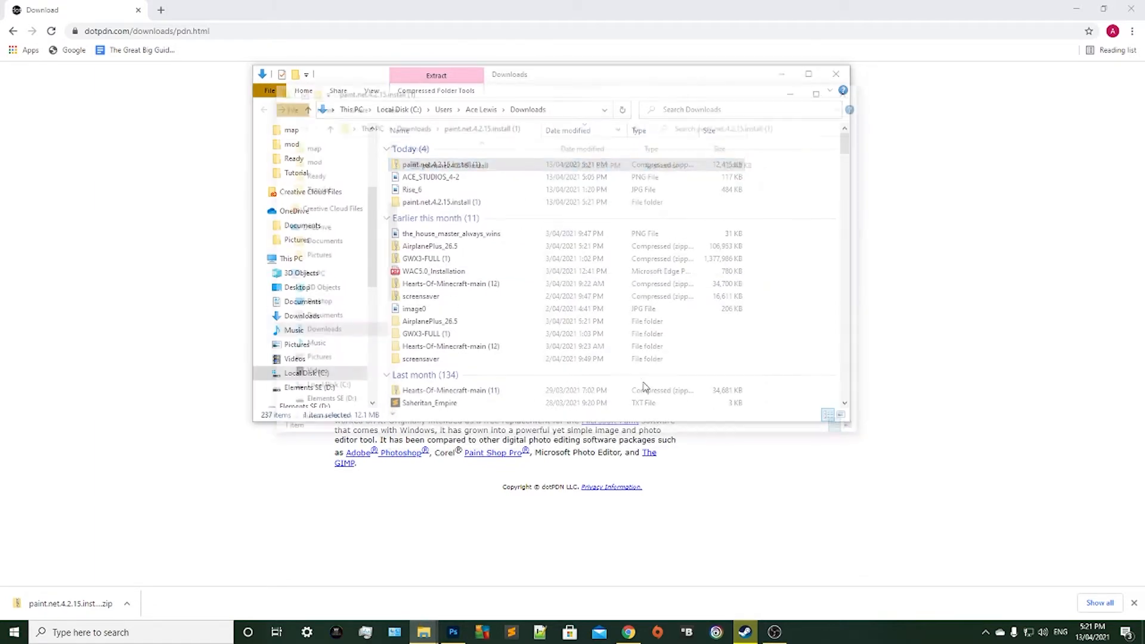
# Run the extracted paint.net installer with the Express method, accept the license agreement, and finish by starting paint.net.
pyautogui.moveTo(504, 93)
pyautogui.mouseDown()
pyautogui.moveTo(317, 102)
pyautogui.moveTo(480, 117)
pyautogui.mouseUp()
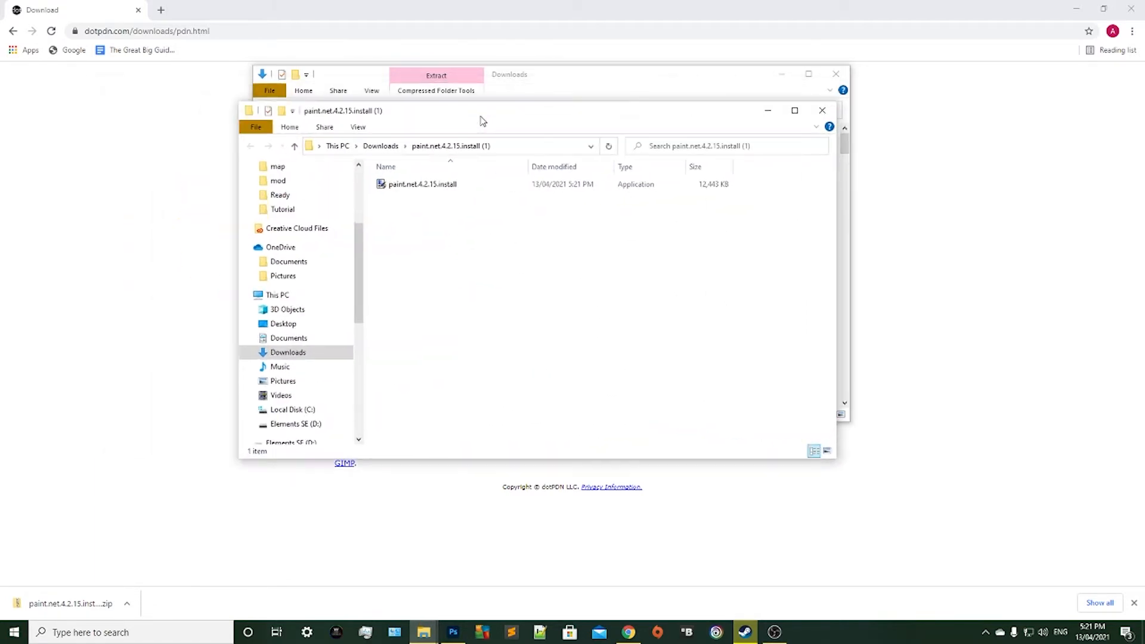
pyautogui.doubleClick(440, 188)
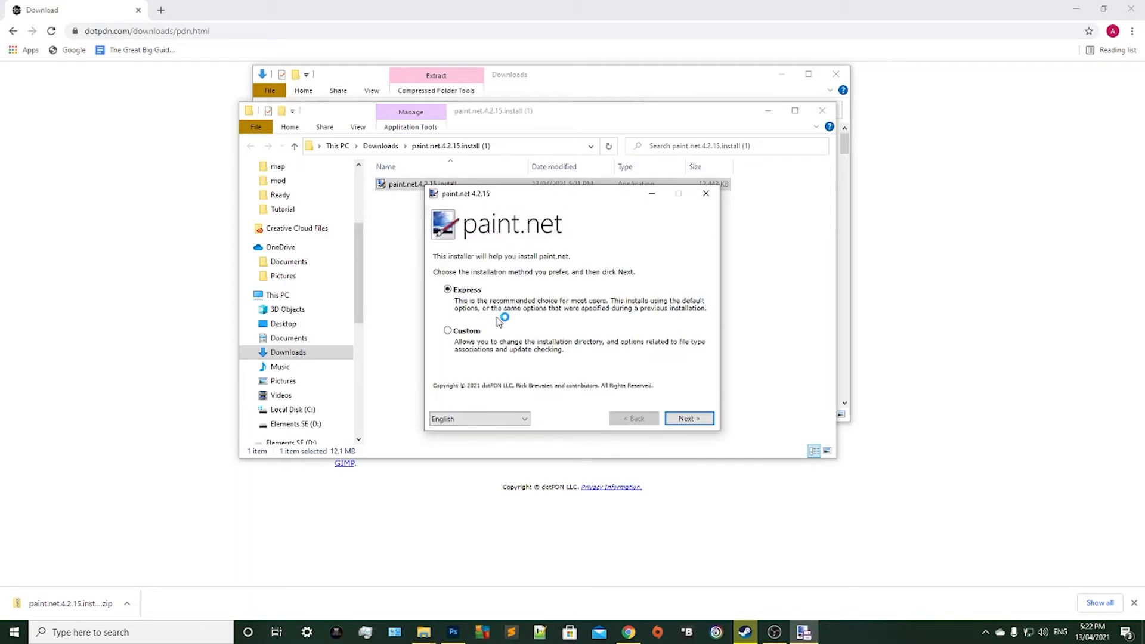
pyautogui.click(690, 418)
pyautogui.click(542, 395)
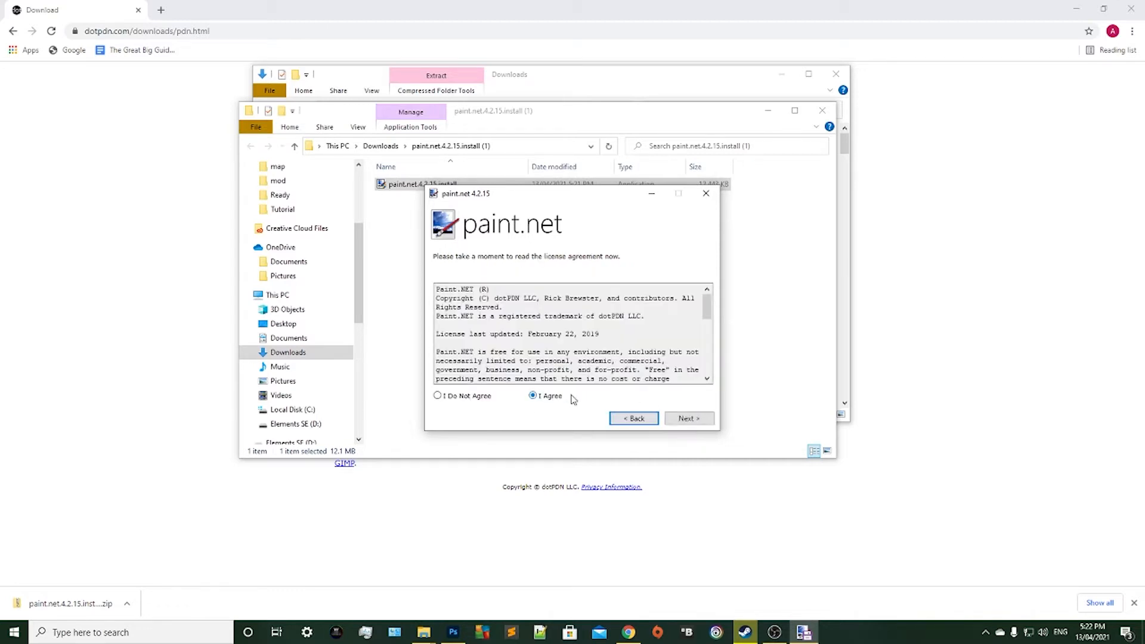
pyautogui.click(686, 418)
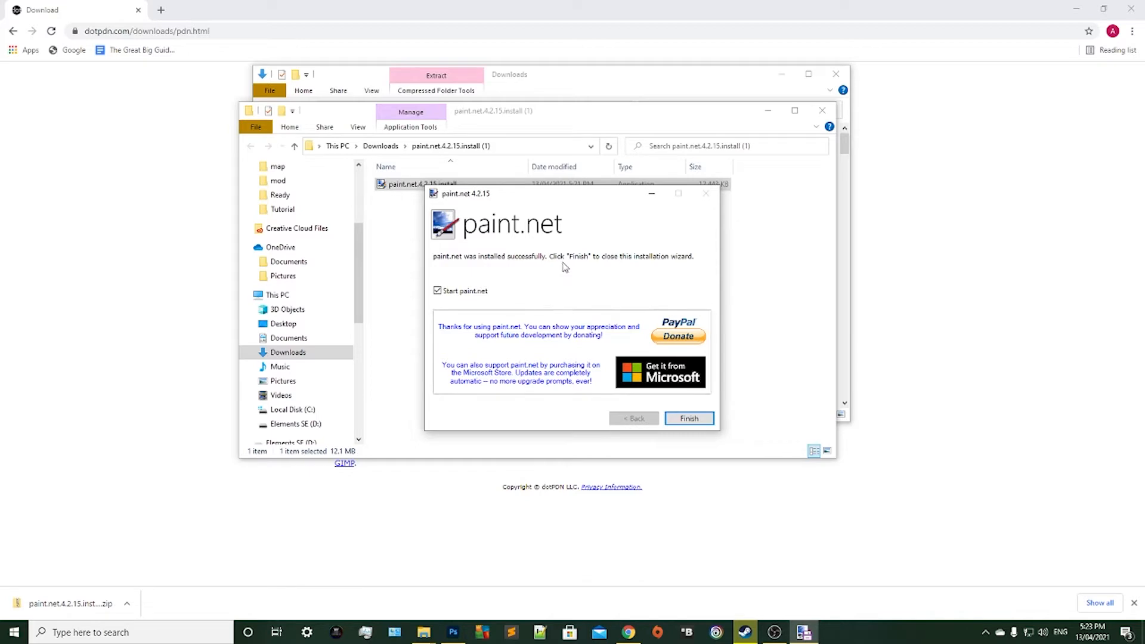
pyautogui.click(692, 420)
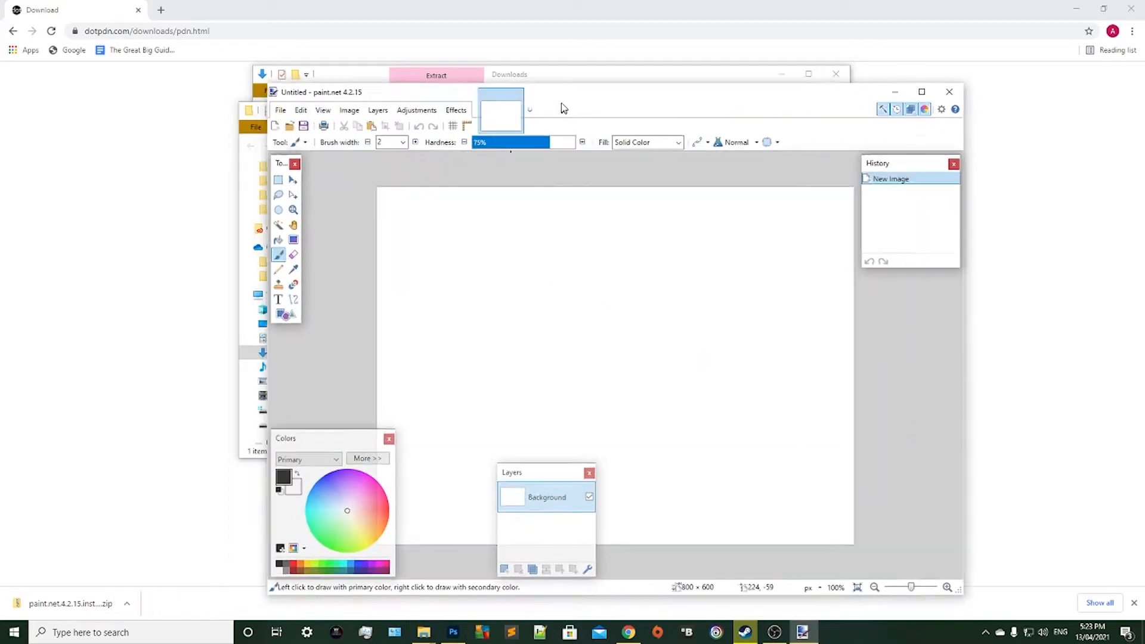
pyautogui.moveTo(564, 108)
pyautogui.mouseDown()
pyautogui.moveTo(495, 126)
pyautogui.moveTo(476, 51)
pyautogui.mouseUp()
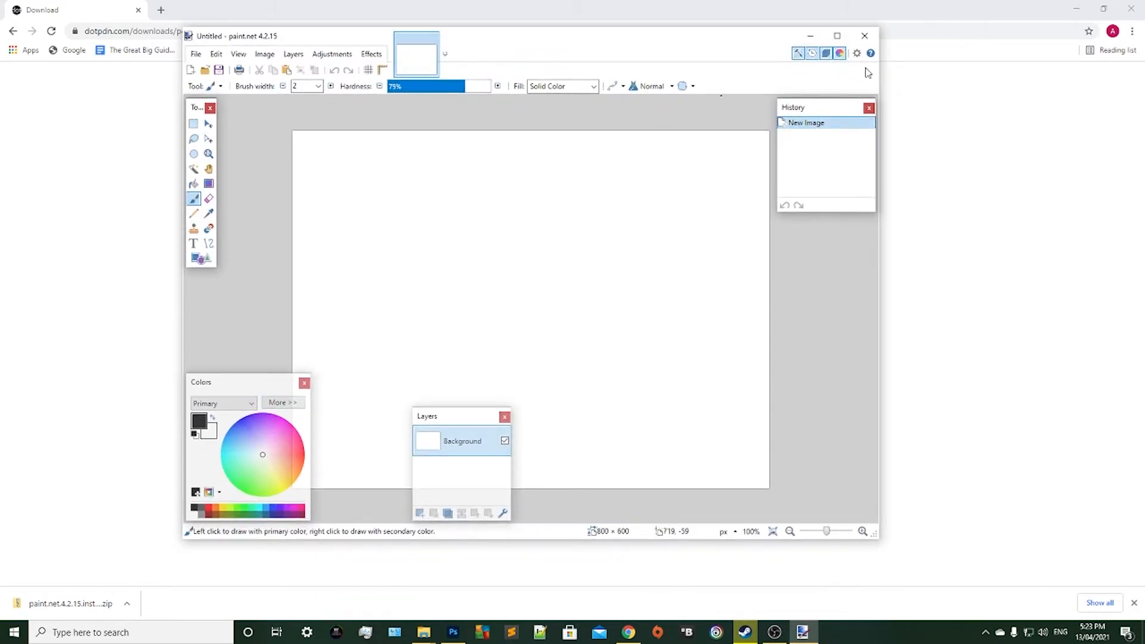
# Return to Chrome and search the web for "mapgenv2.2" in a new tab.
pyautogui.click(957, 82)
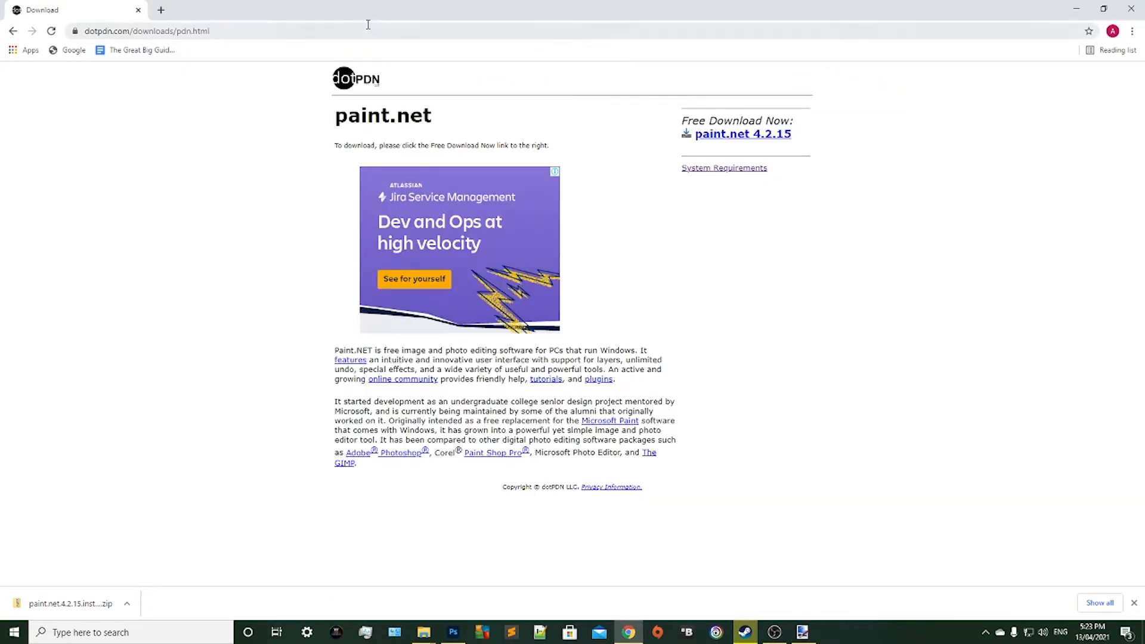
pyautogui.click(161, 9)
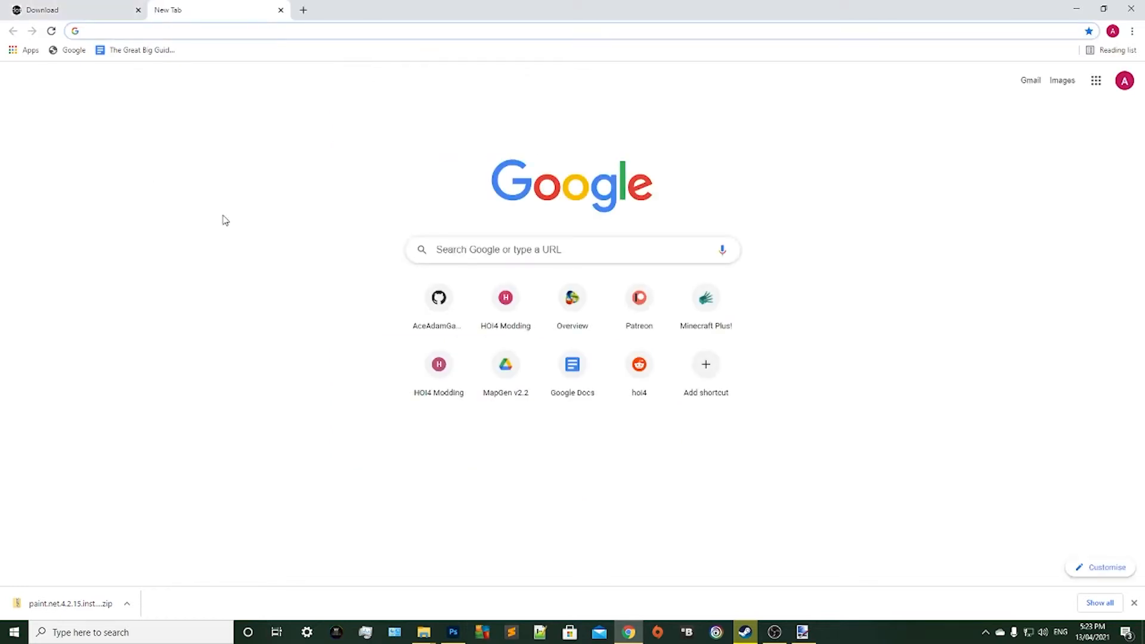
pyautogui.write('m')
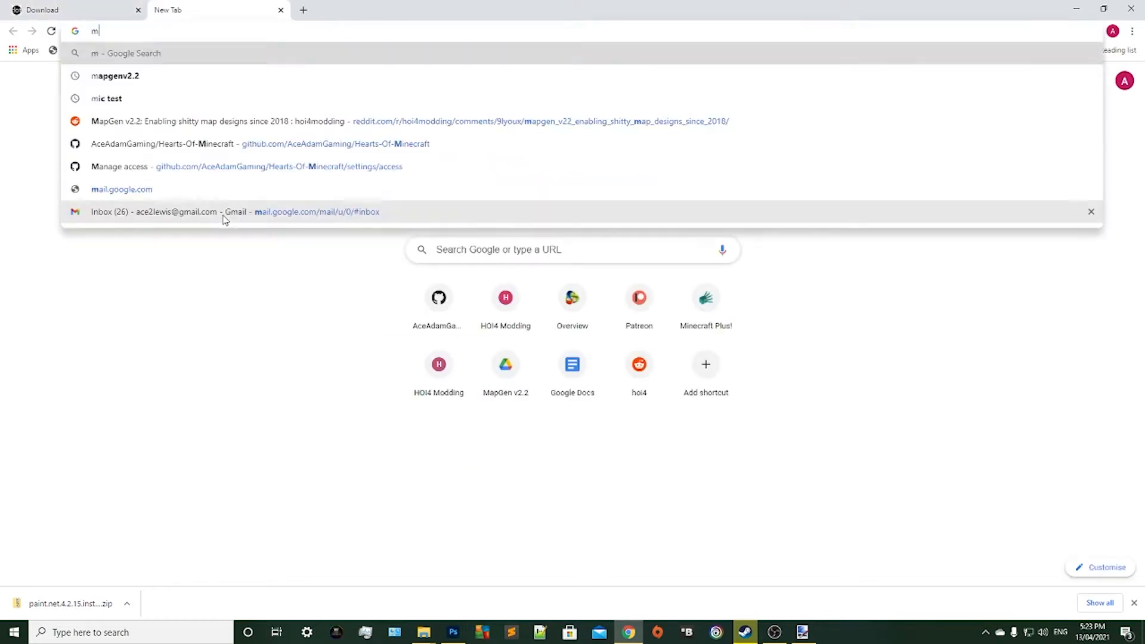
pyautogui.write('apg')
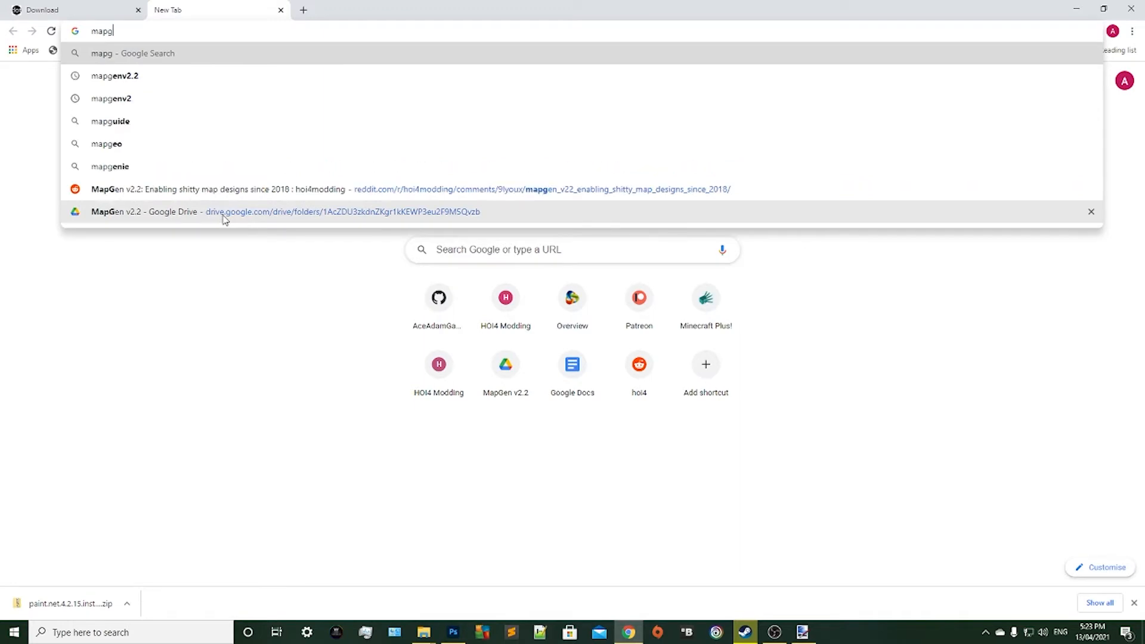
pyautogui.write('env2.2')
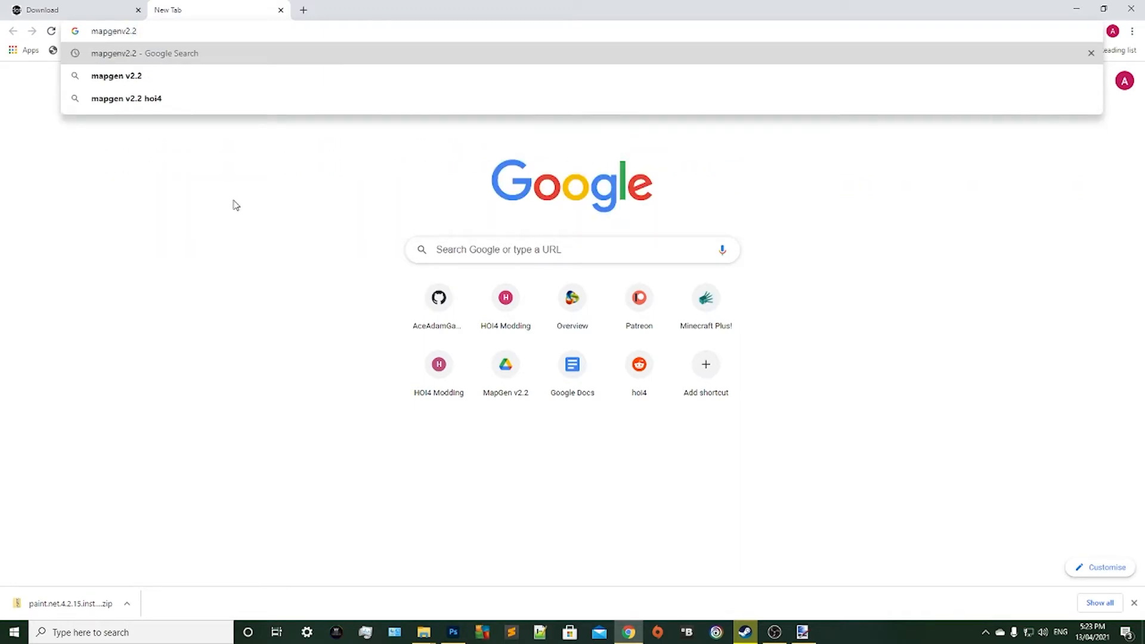
pyautogui.press('Return')
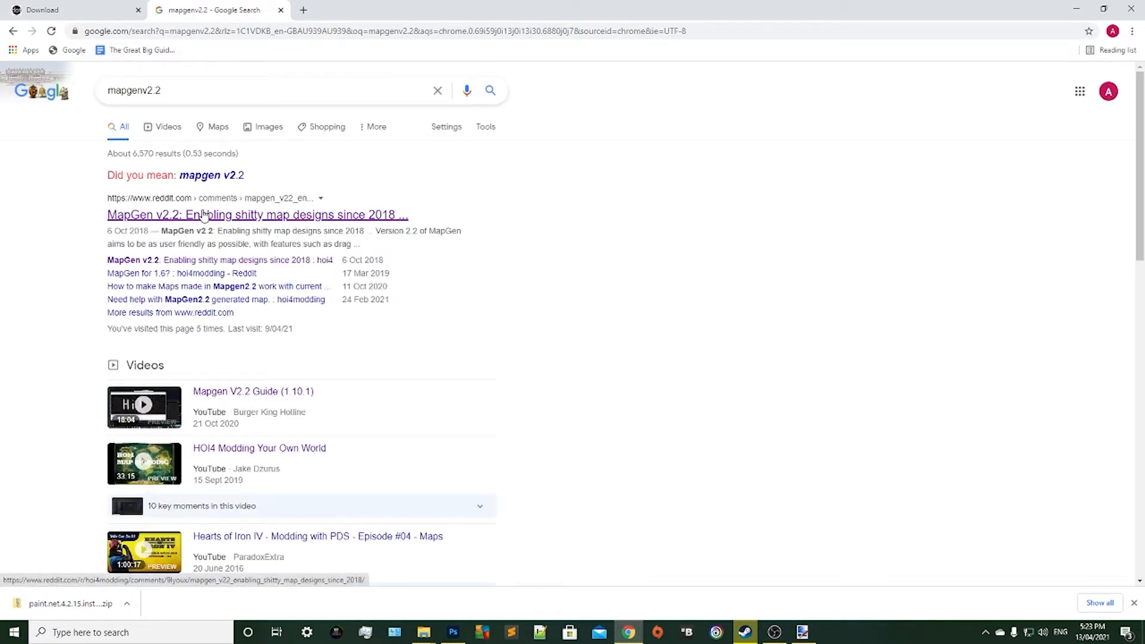
# Open the MapGen v2.2 Reddit post from the results and copy the bit.ly/MapGen_V2_2 download address from its first comment.
pyautogui.click(141, 221)
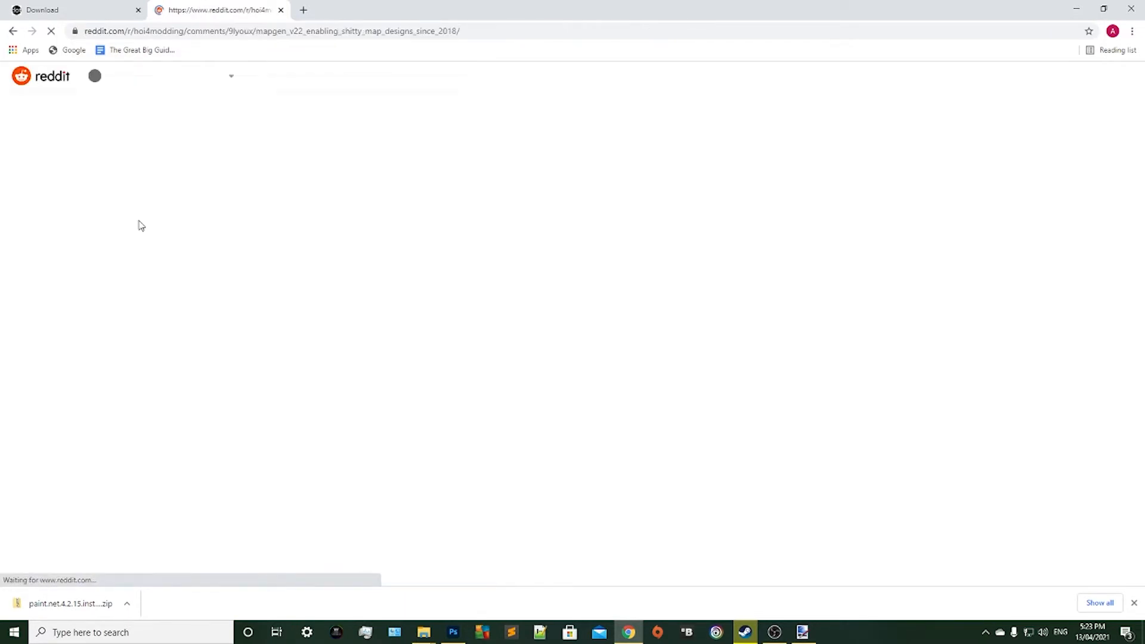
pyautogui.scroll(-2, 153, 207)
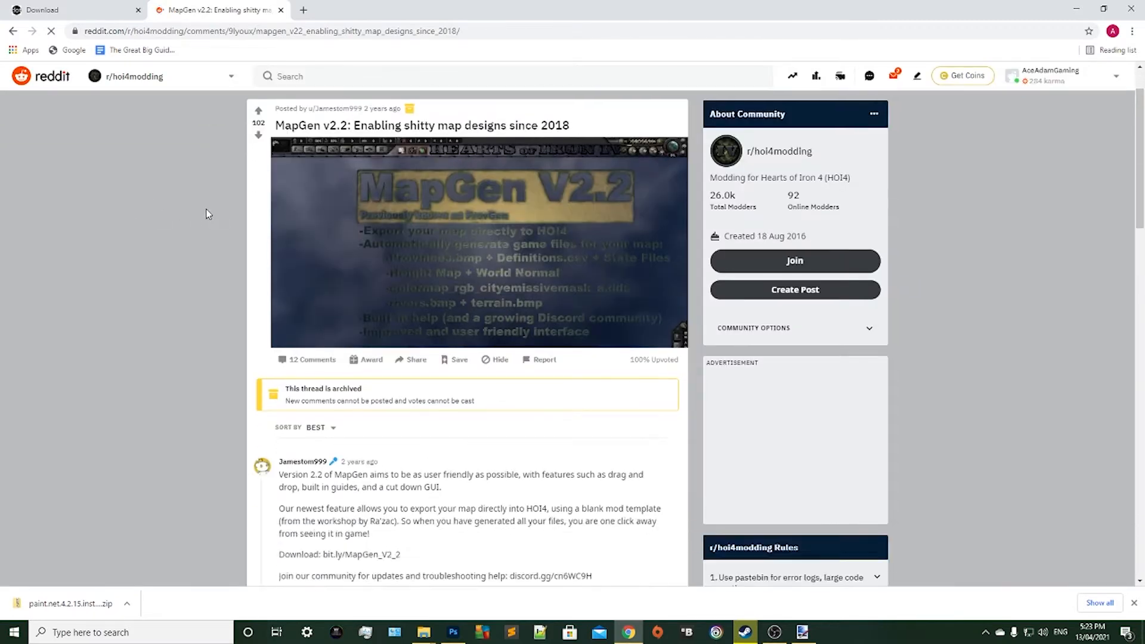
pyautogui.scroll(-2, 151, 240)
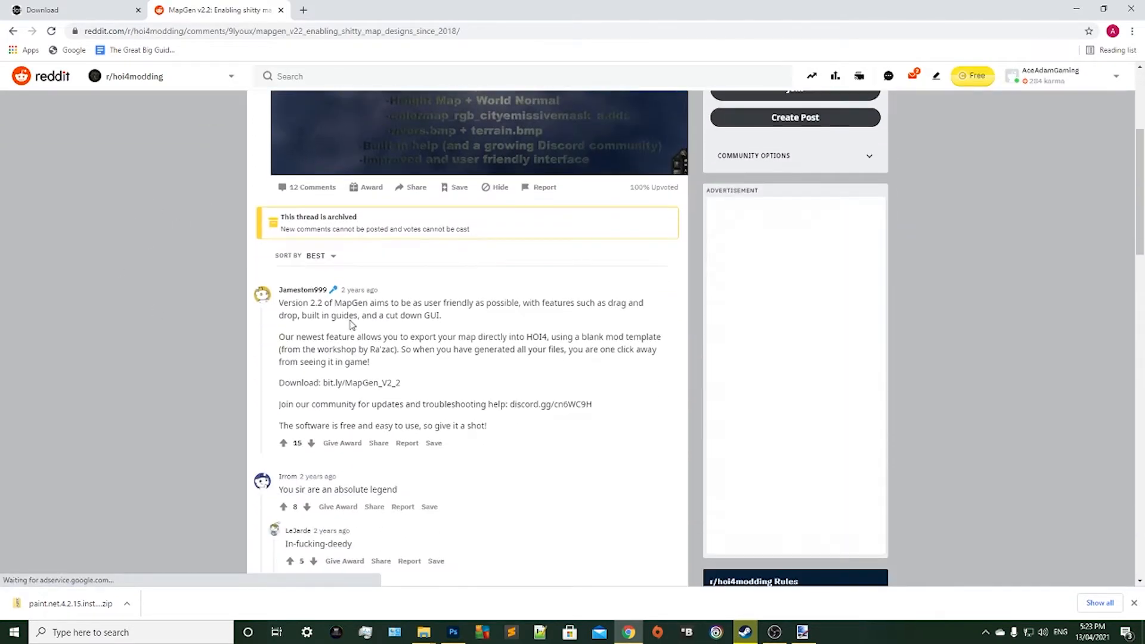
pyautogui.scroll(-1, 350, 320)
pyautogui.scroll(-1, 349, 321)
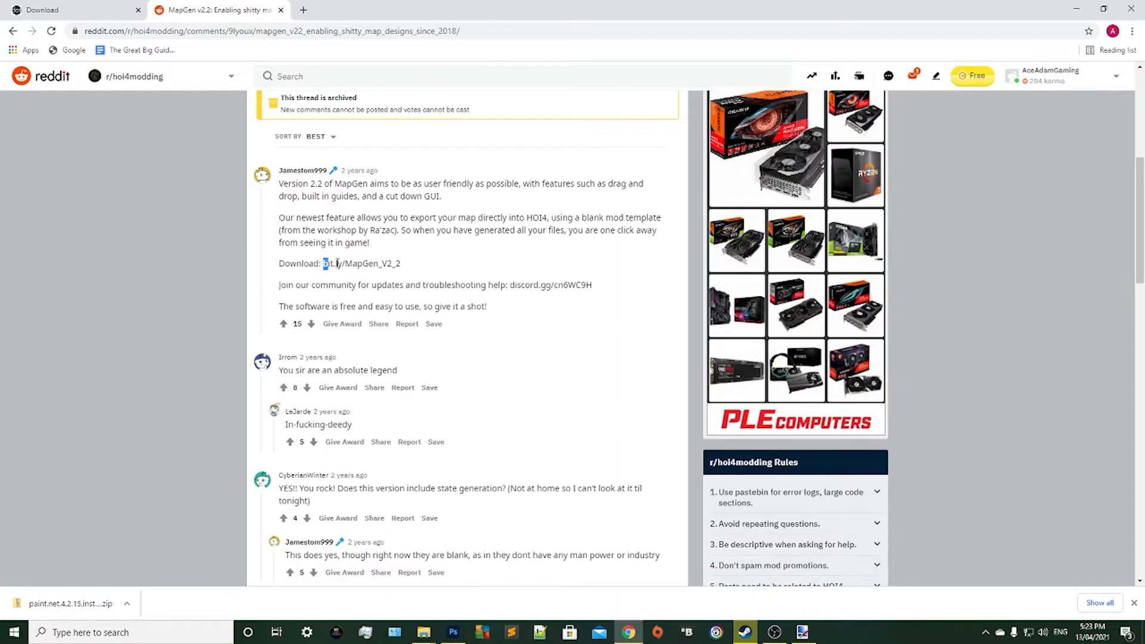
pyautogui.moveTo(323, 264); pyautogui.dragTo(414, 264)
pyautogui.hotkey('ctrl', 'c')
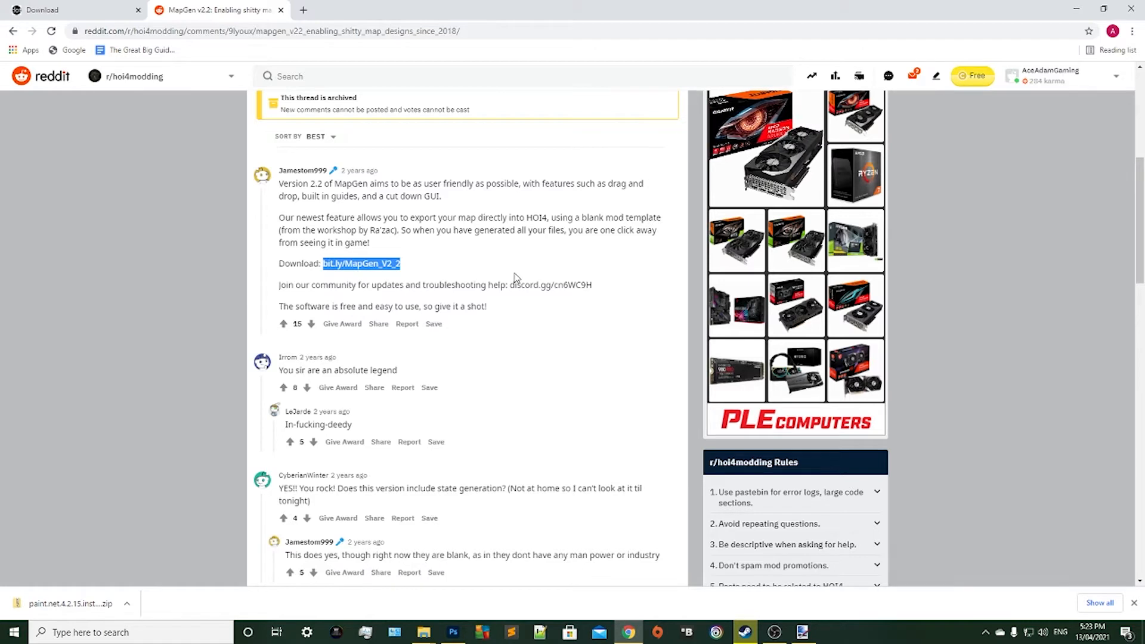
# Go to bit.ly/MapGen_V2_2 in a new tab and open MapGen v2.2.zip from the shared Drive folder.
pyautogui.hotkey('ctrl', 't')
pyautogui.hotkey('ctrl', 'v')
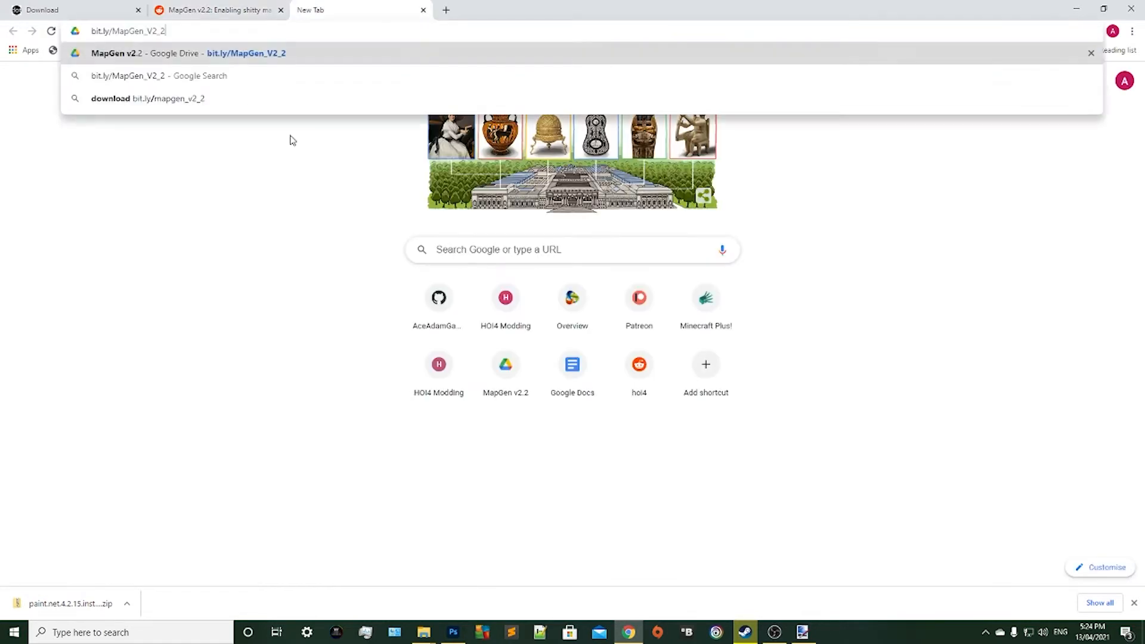
pyautogui.press('Return')
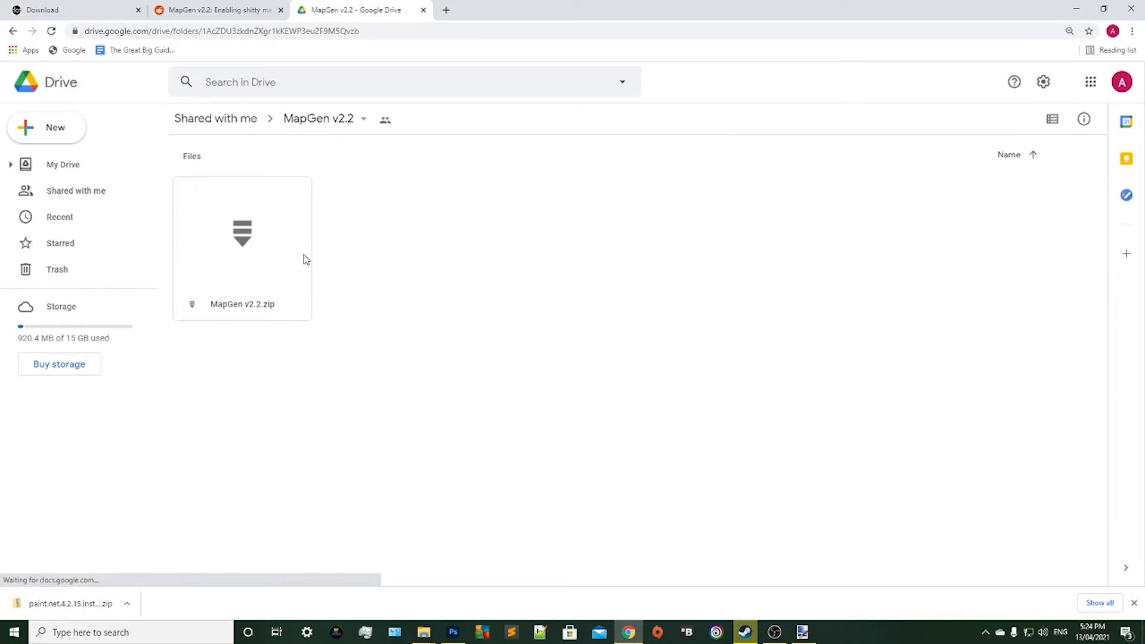
pyautogui.click(245, 216)
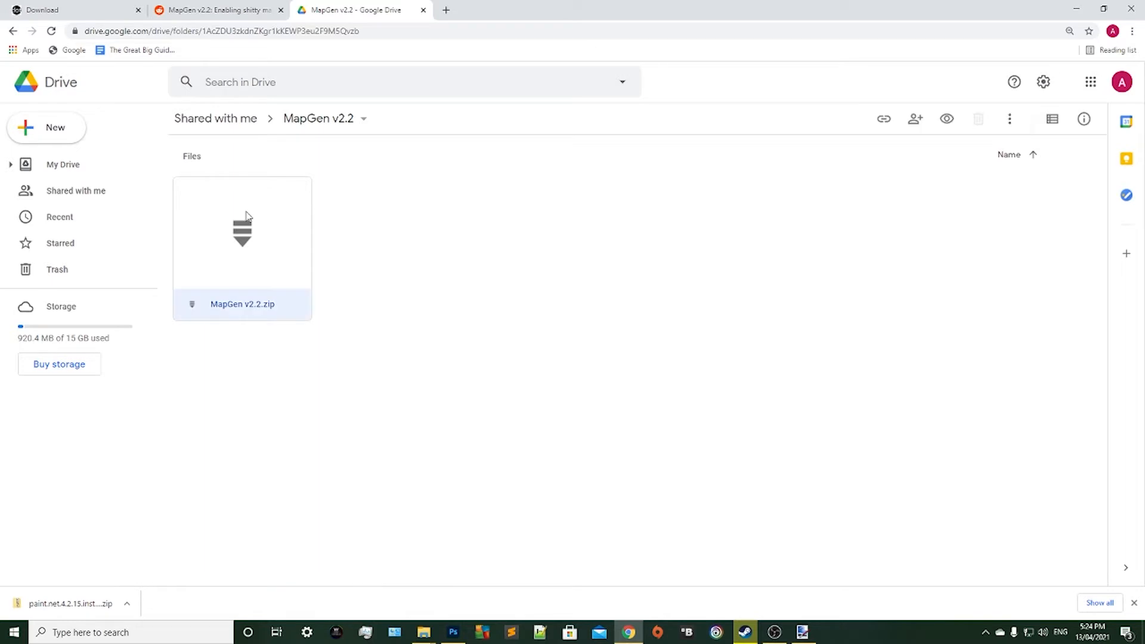
pyautogui.doubleClick(246, 216)
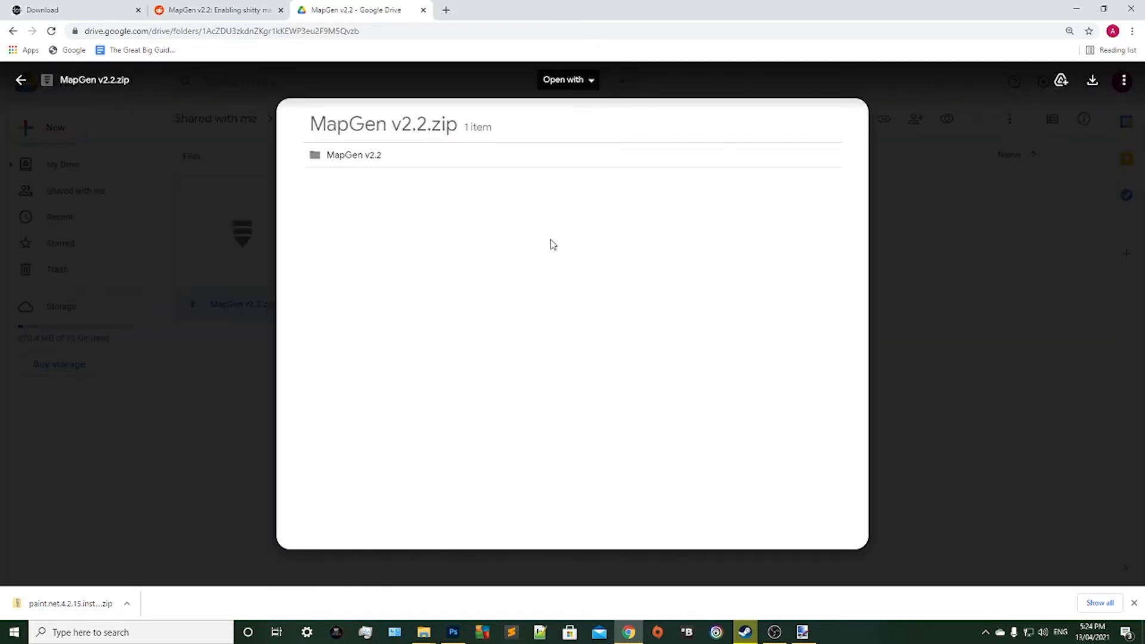
# Download MapGen v2.2.zip from Google Drive despite the virus-scan warning and show the downloaded archive in its folder.
pyautogui.click(1101, 75)
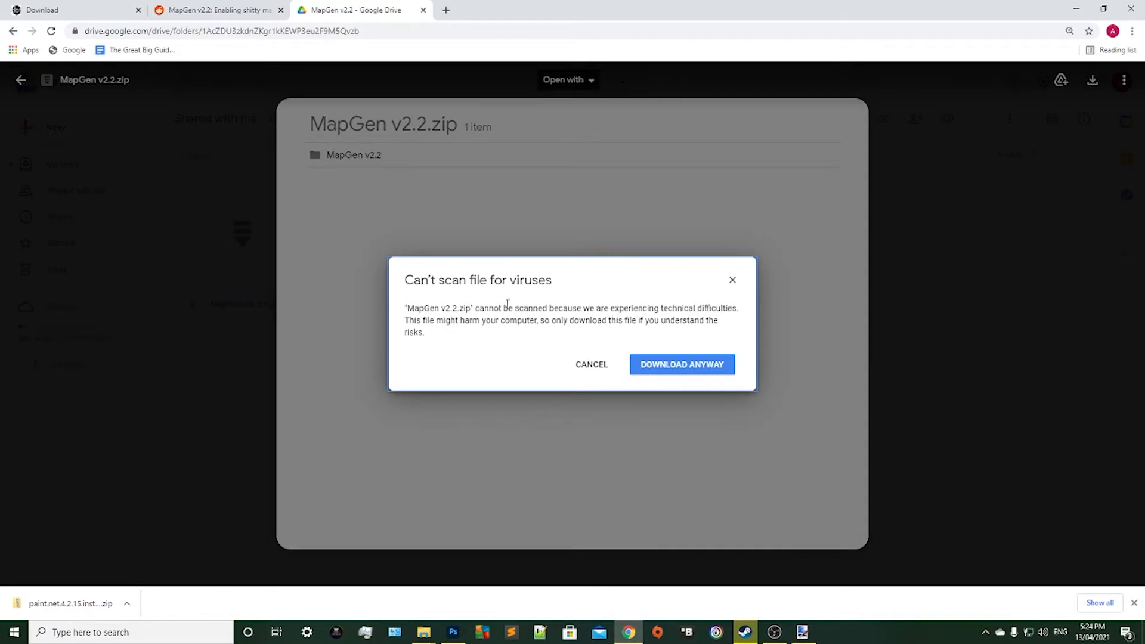
pyautogui.moveTo(469, 278); pyautogui.dragTo(417, 235)
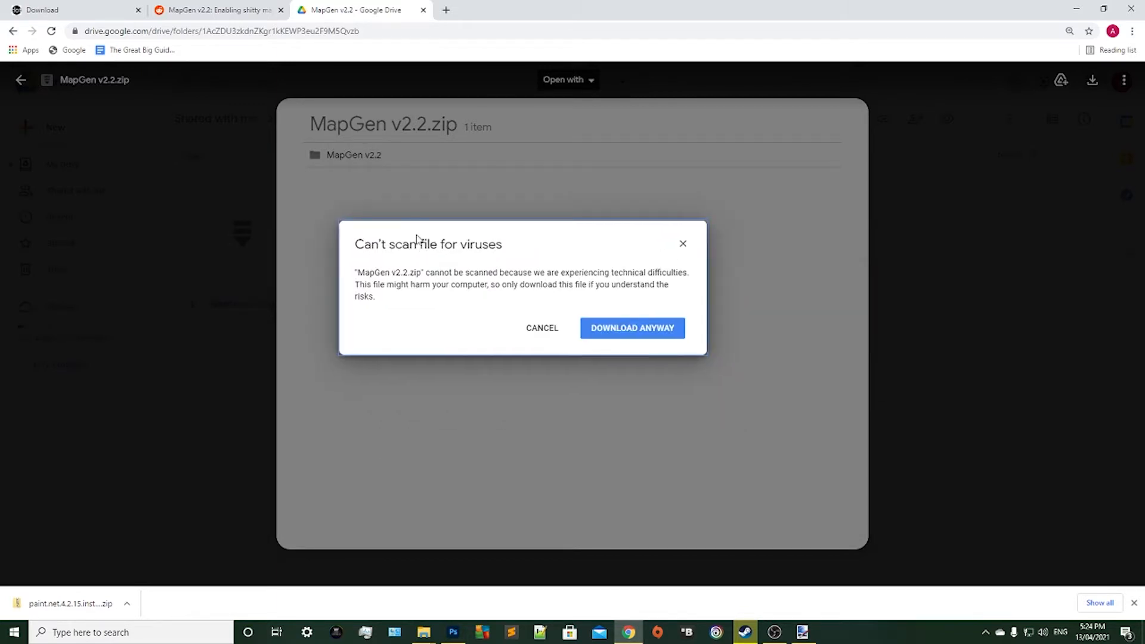
pyautogui.click(625, 332)
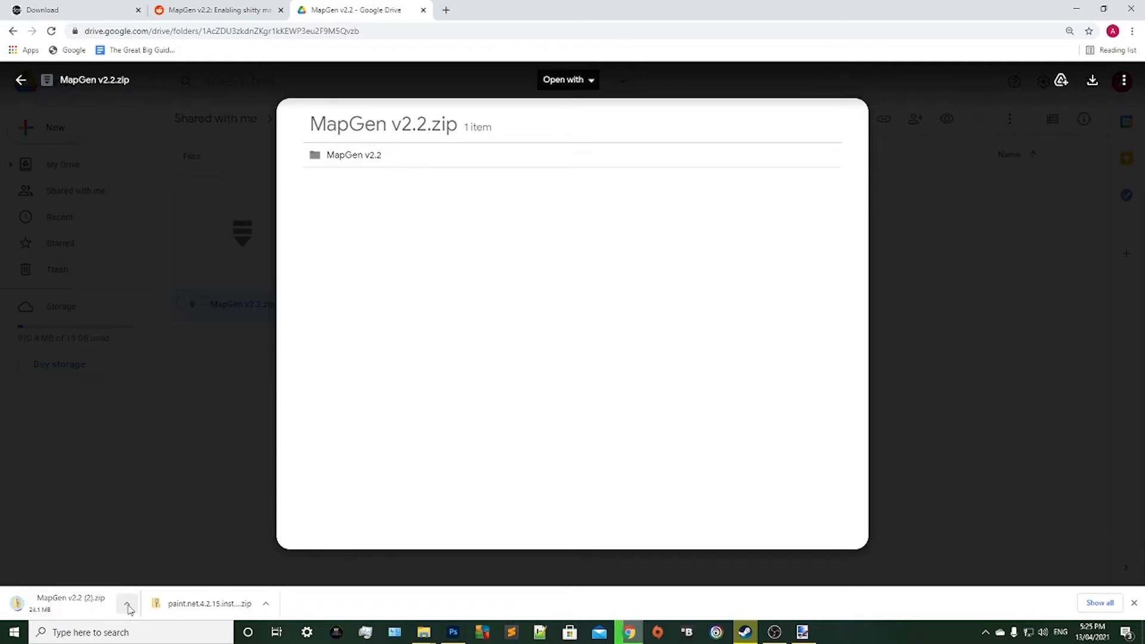
pyautogui.click(129, 604)
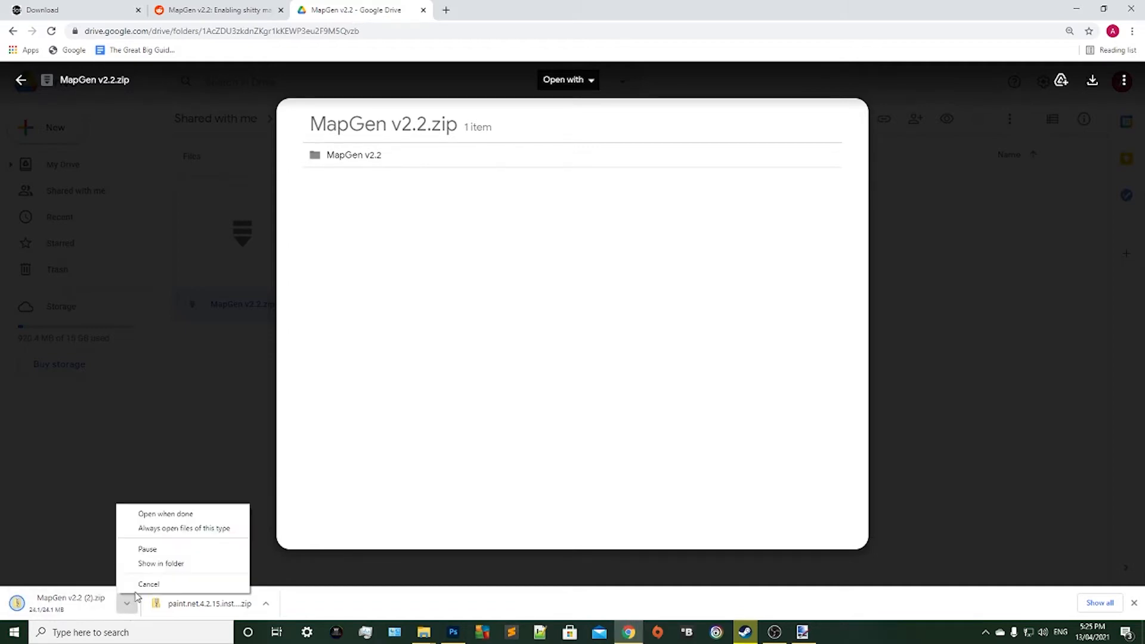
pyautogui.click(179, 564)
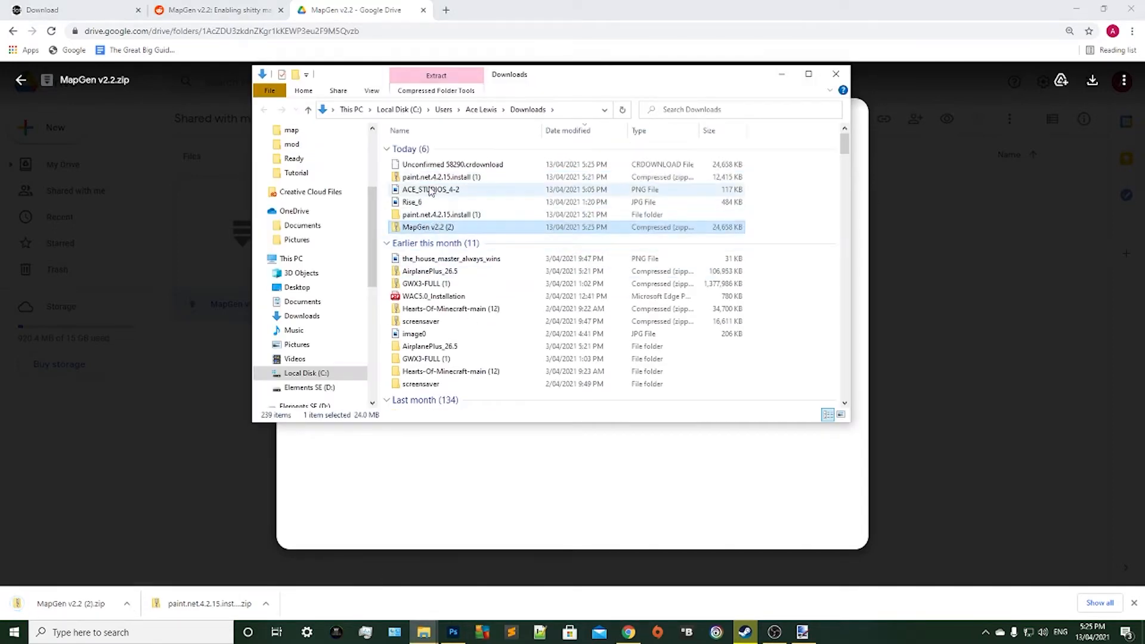
# Extract the MapGen v2.2 (2) archive with 7-Zip into its own subfolder in Downloads, keeping the default extraction options.
pyautogui.rightClick(422, 229)
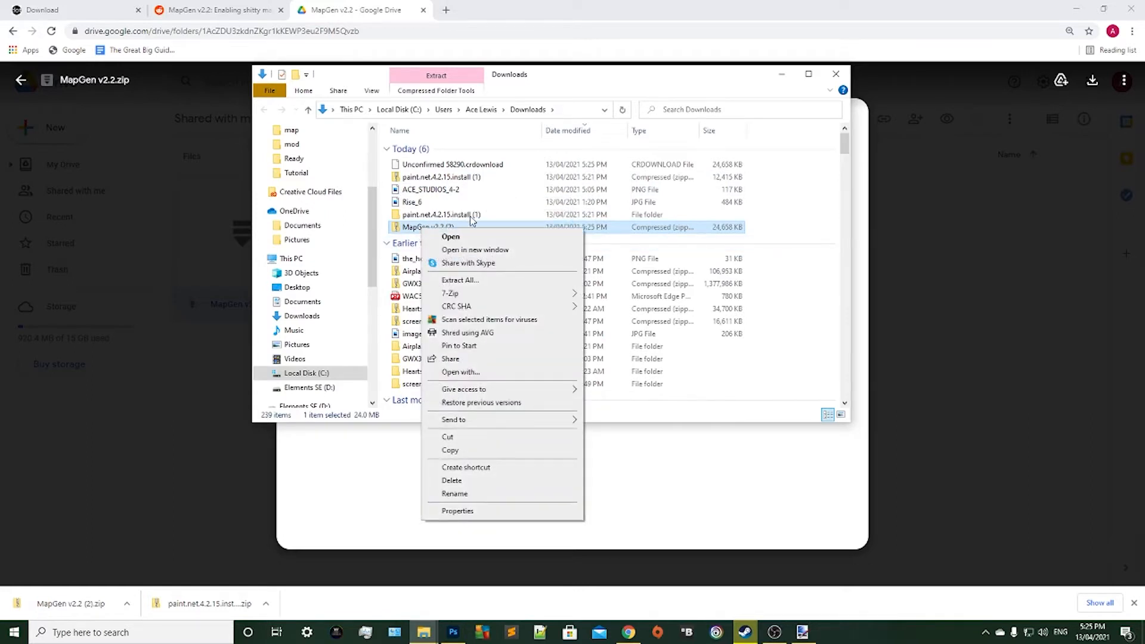
pyautogui.moveTo(468, 296)
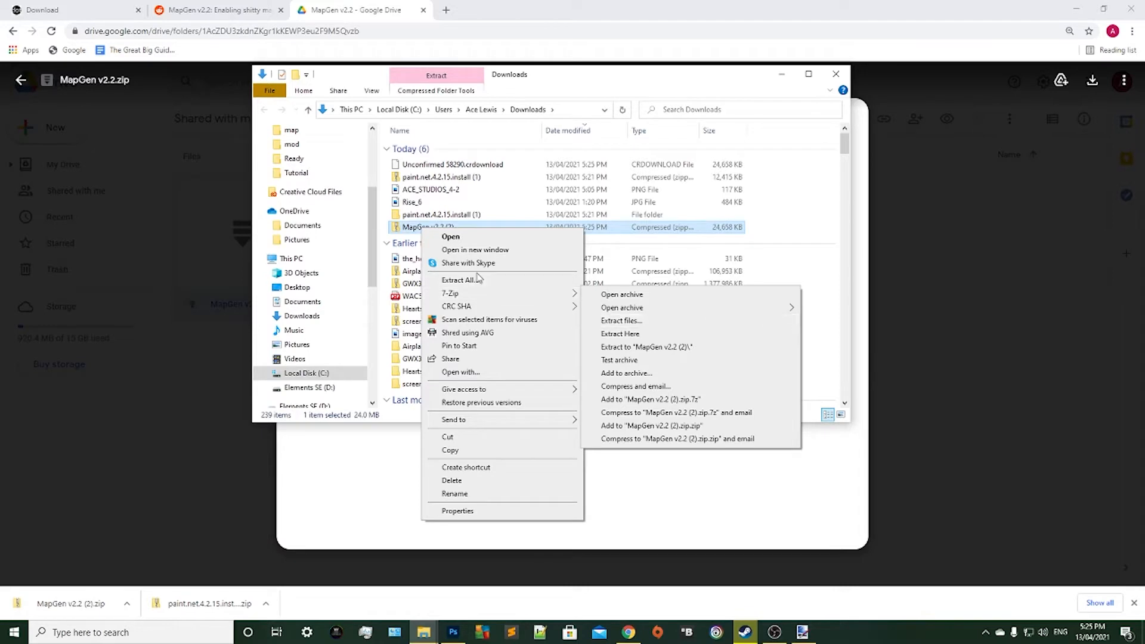
pyautogui.click(640, 322)
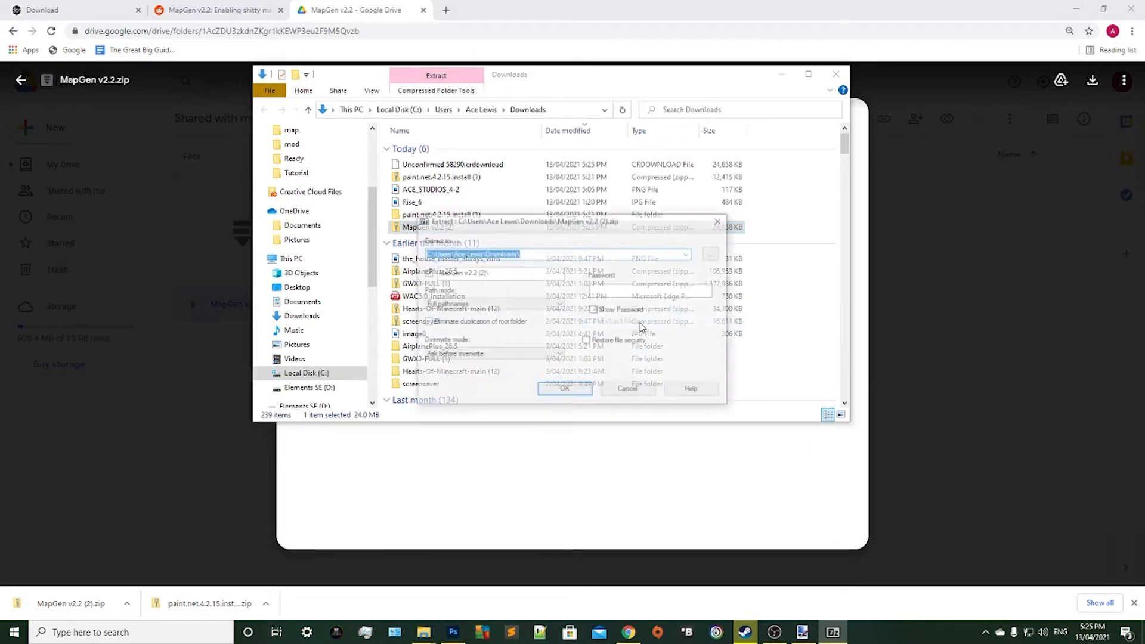
pyautogui.click(585, 390)
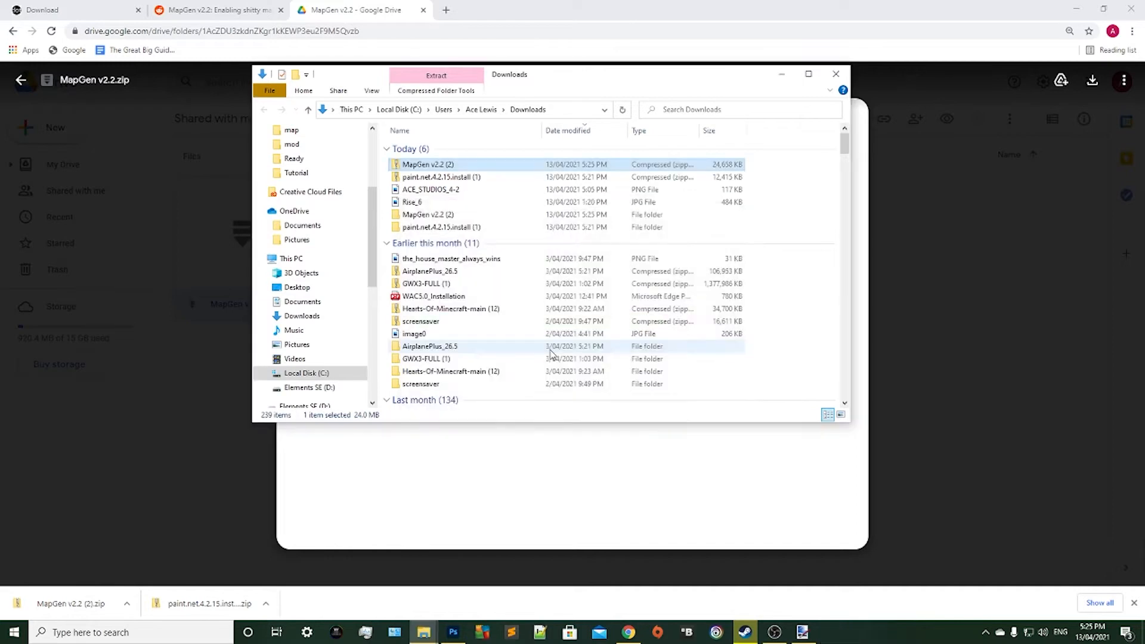
# Go through the extracted MapGen v2.2 (2) folders to the inner MapGenV2.2 folder and launch the MapGenV2.2 application.
pyautogui.doubleClick(422, 216)
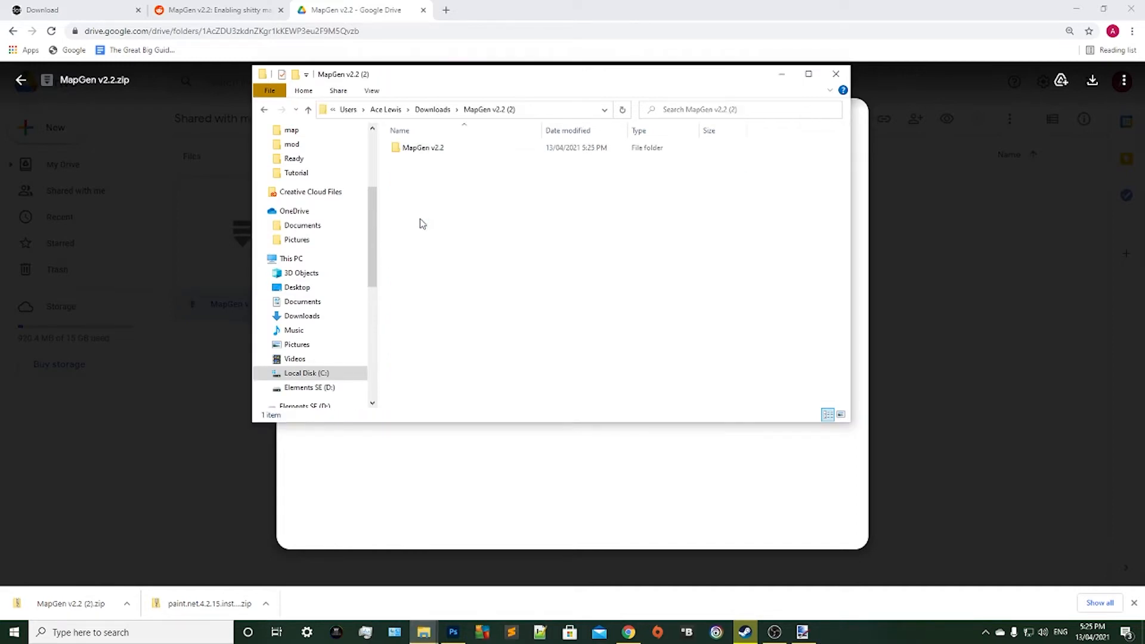
pyautogui.doubleClick(416, 151)
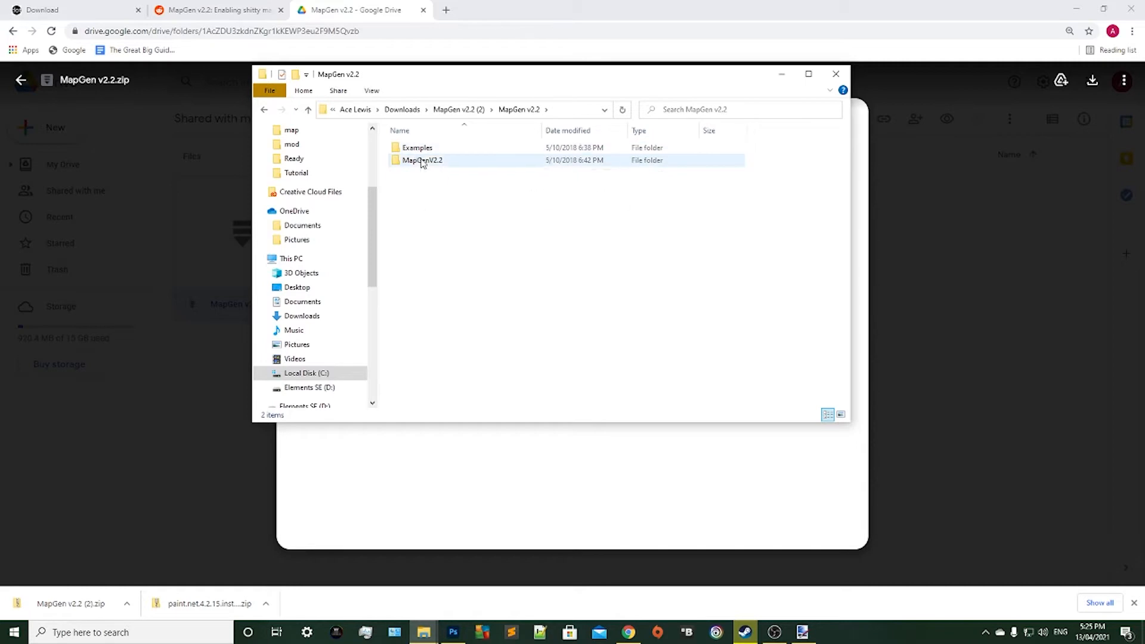
pyautogui.doubleClick(426, 161)
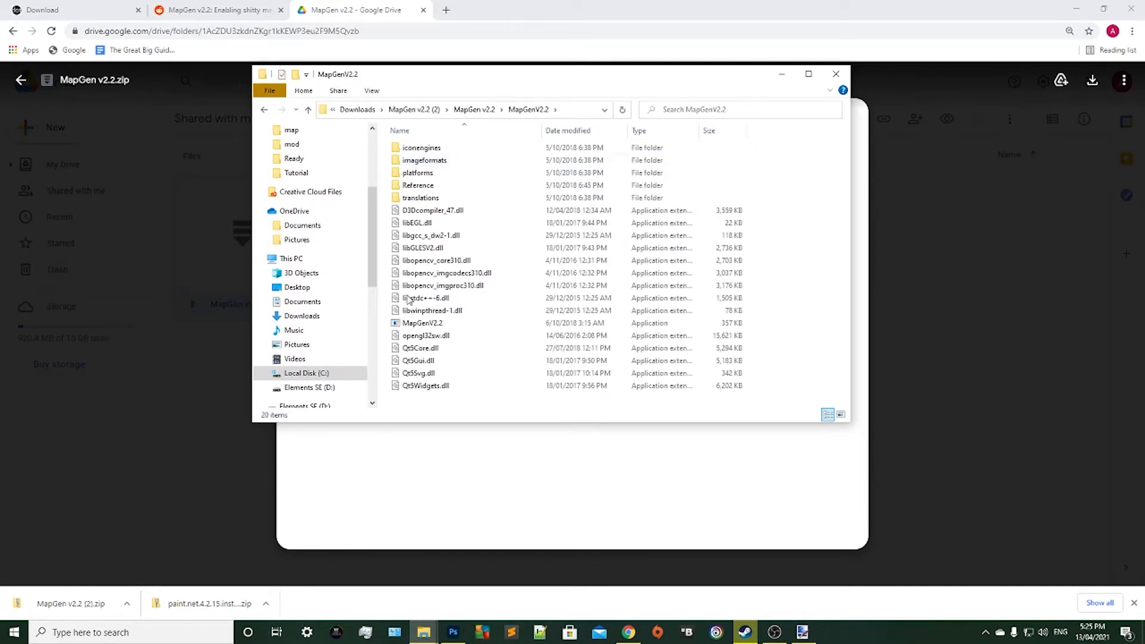
pyautogui.click(416, 324)
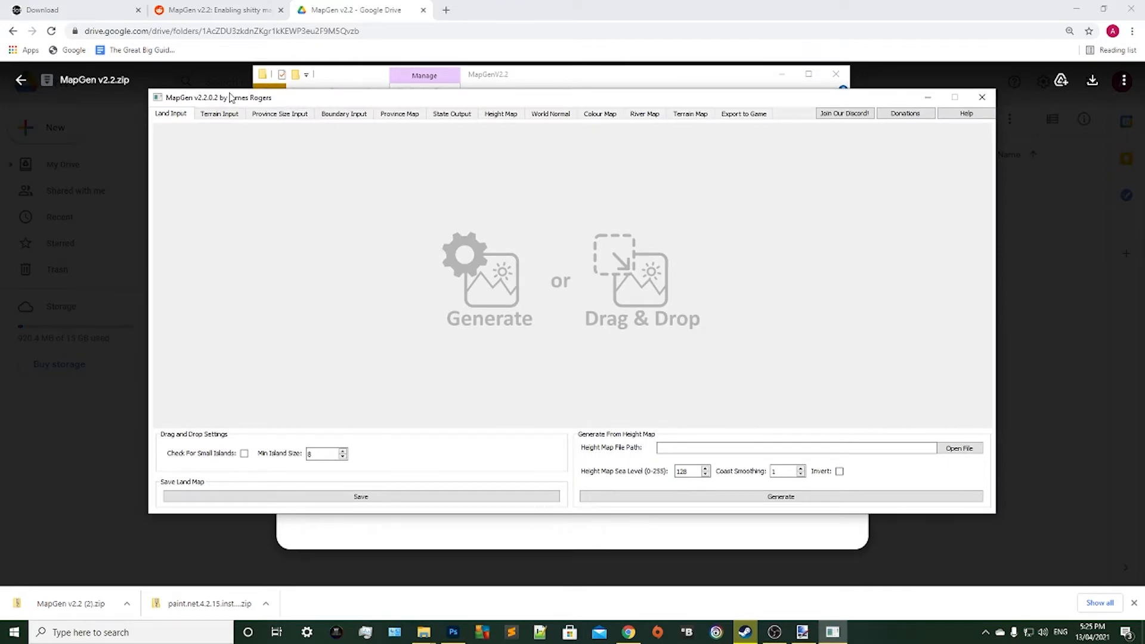
# Examine MapGen's Export to Game checklist and return to the Land Input page.
pyautogui.moveTo(230, 97); pyautogui.dragTo(244, 133)
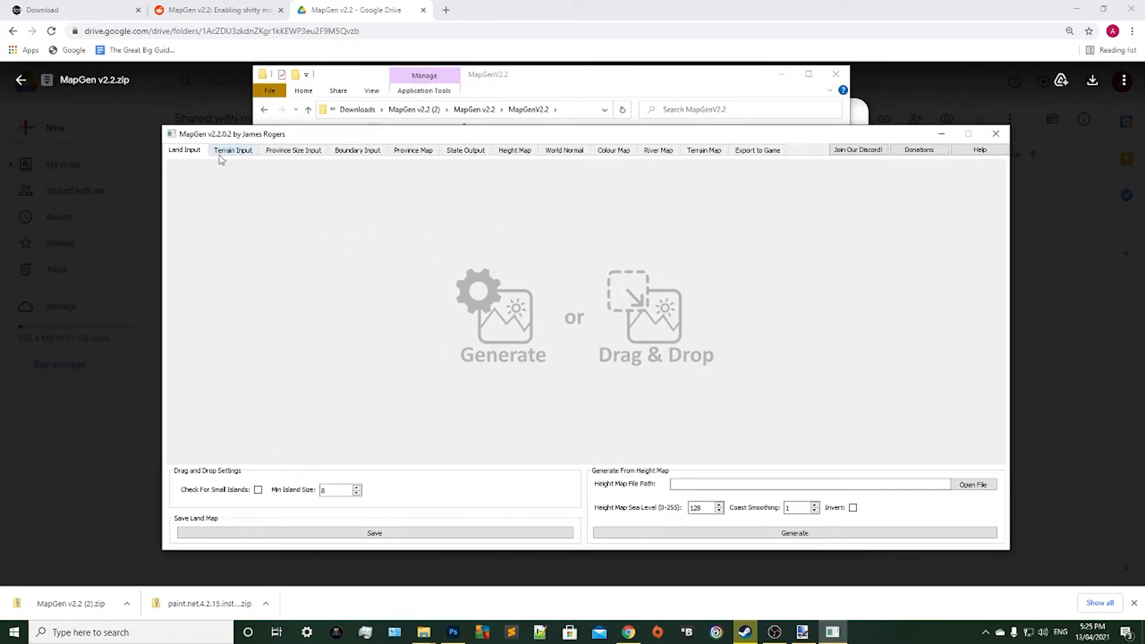
pyautogui.click(773, 150)
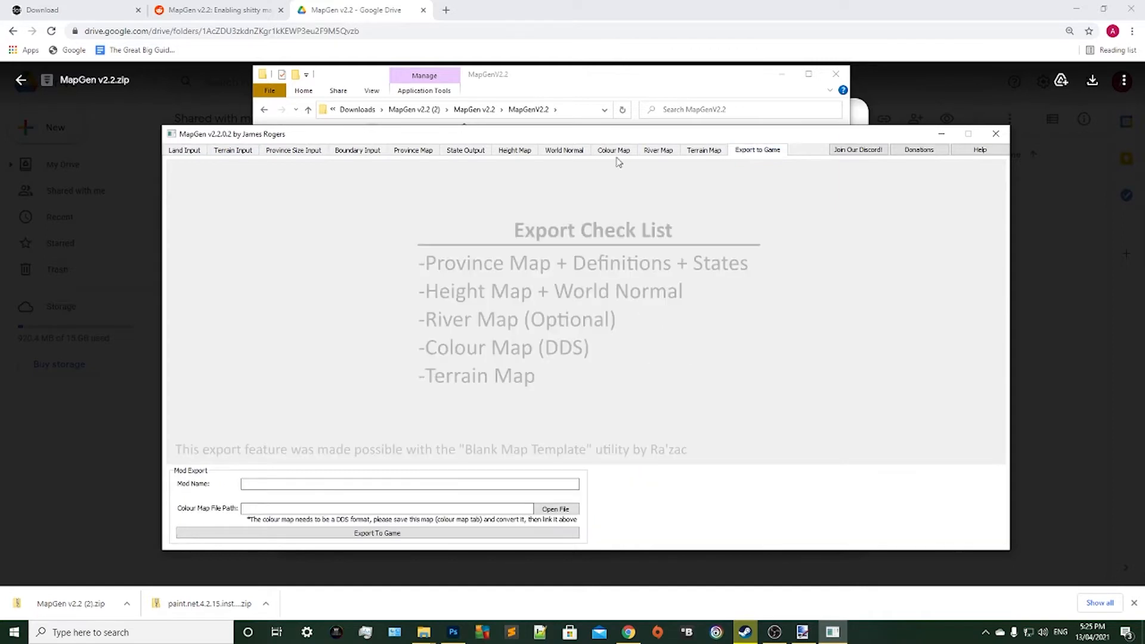
pyautogui.click(201, 151)
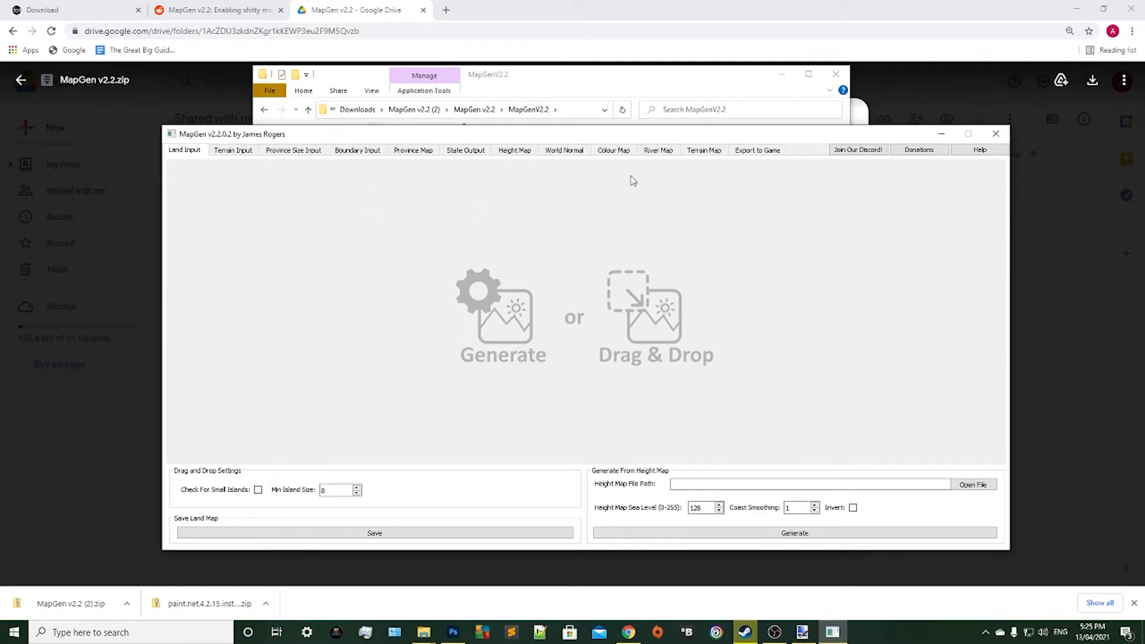
pyautogui.moveTo(234, 136); pyautogui.dragTo(204, 80)
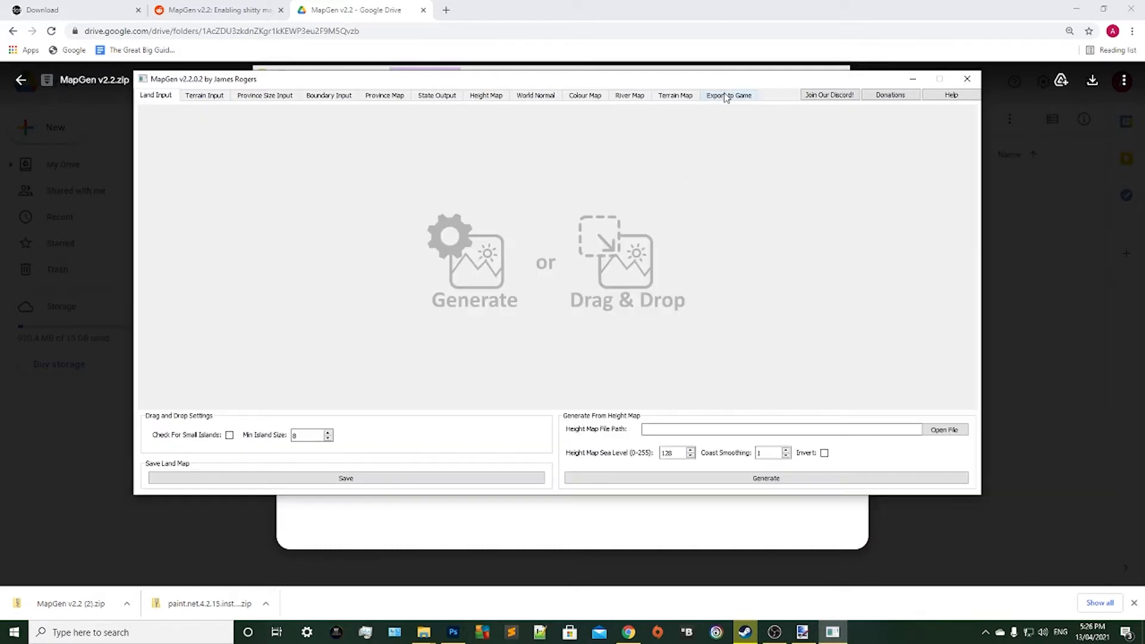
pyautogui.click(727, 95)
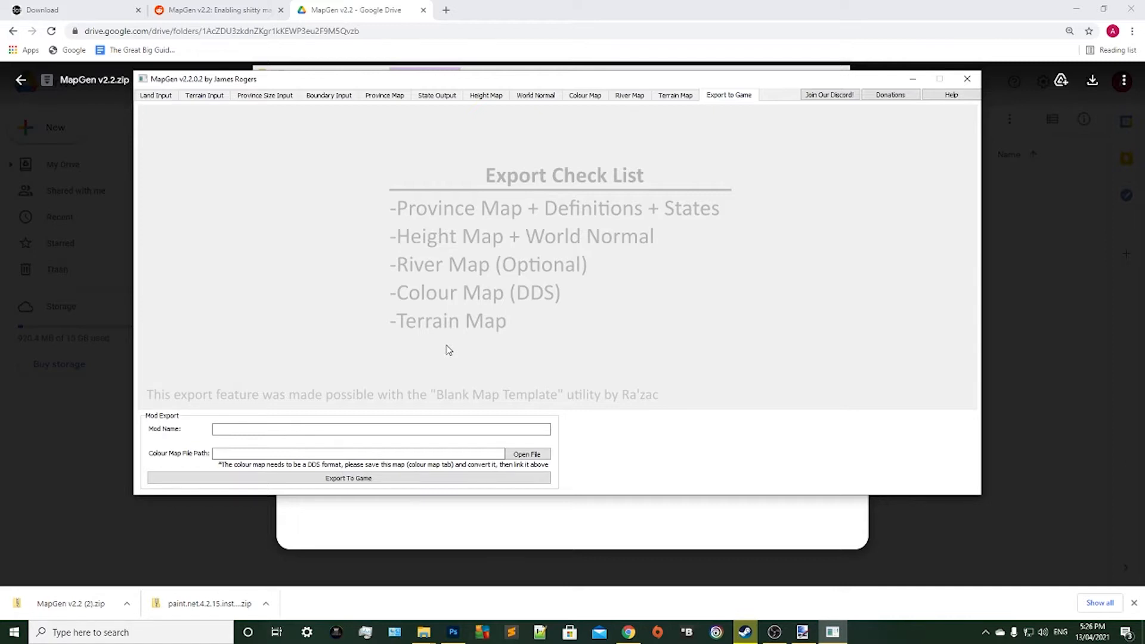
pyautogui.click(163, 97)
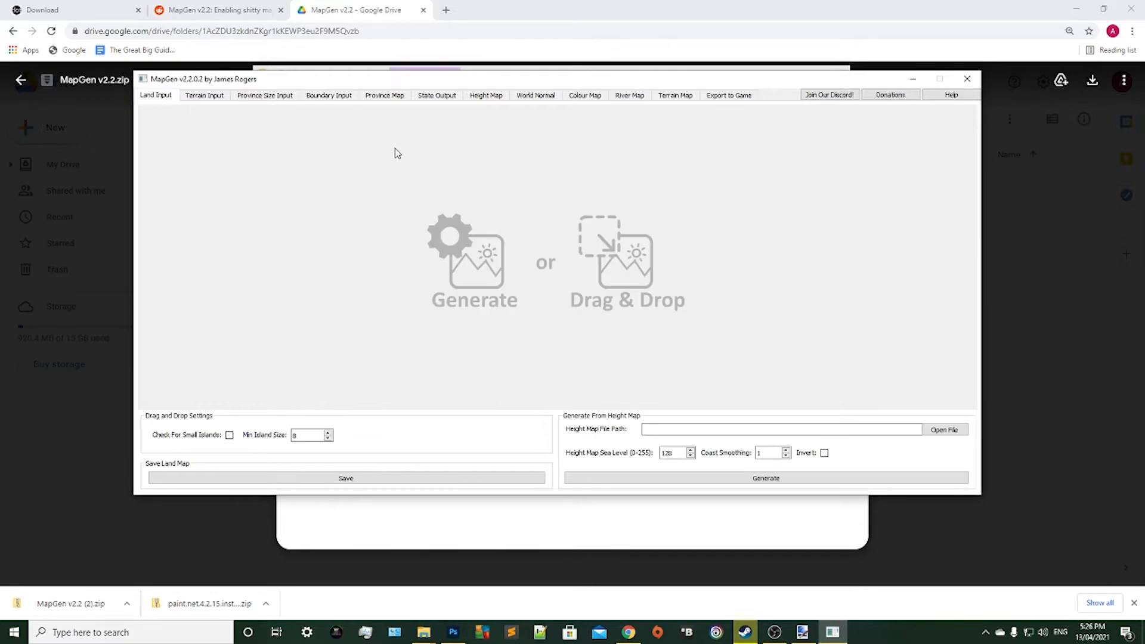
# Move the MapGen window aside and open the Examples folder inside the extracted MapGen v2.2 folder.
pyautogui.moveTo(319, 78); pyautogui.dragTo(254, 230)
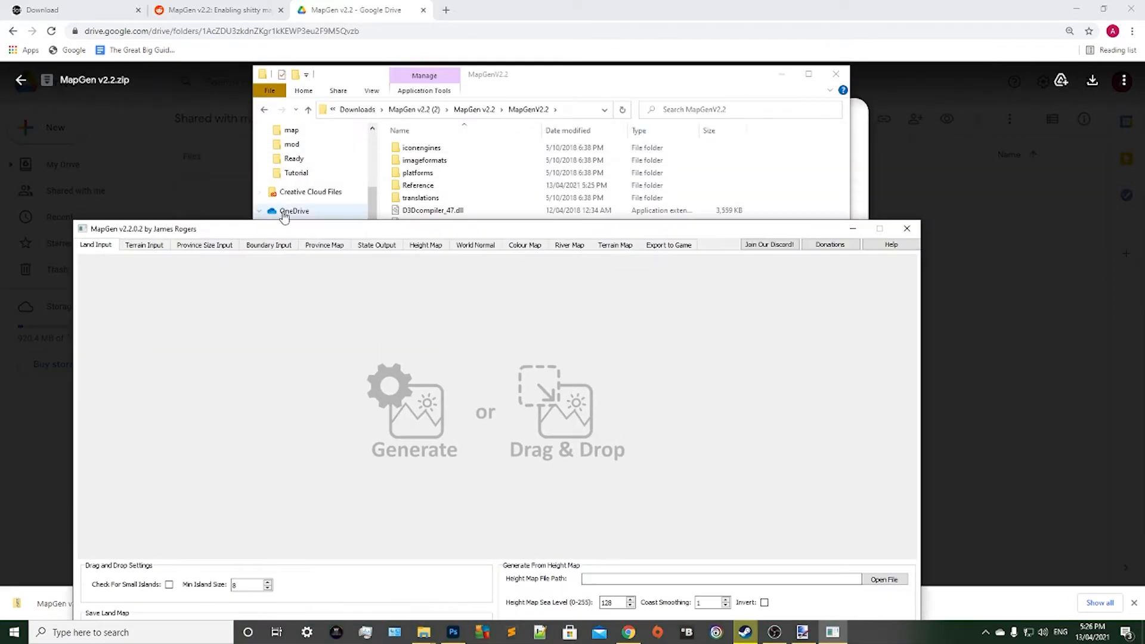
pyautogui.click(563, 96)
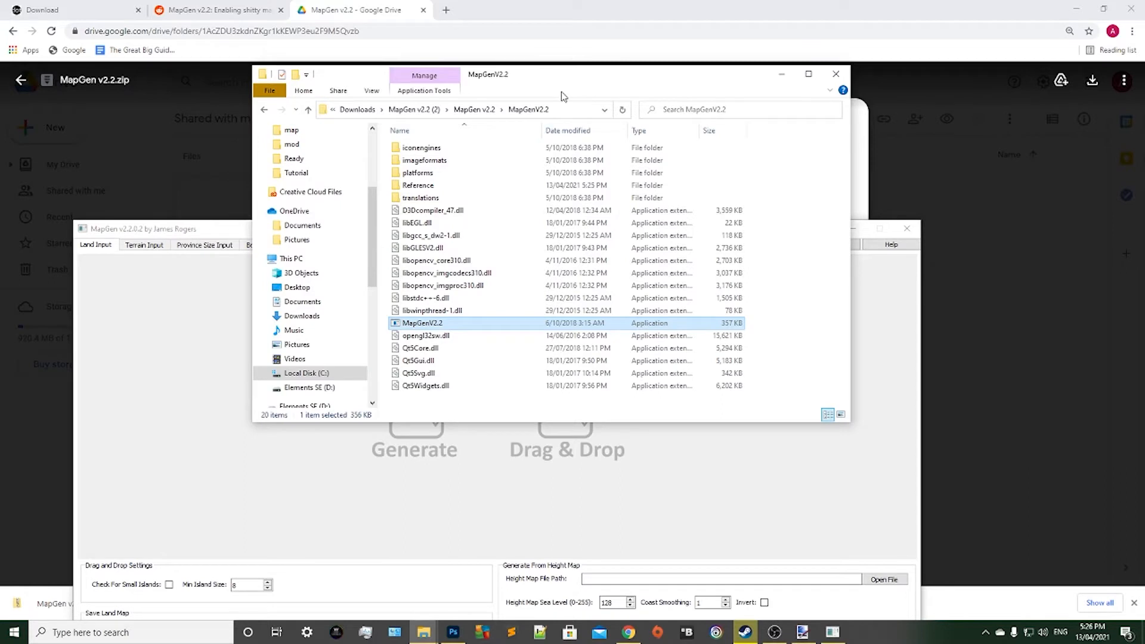
pyautogui.click(480, 110)
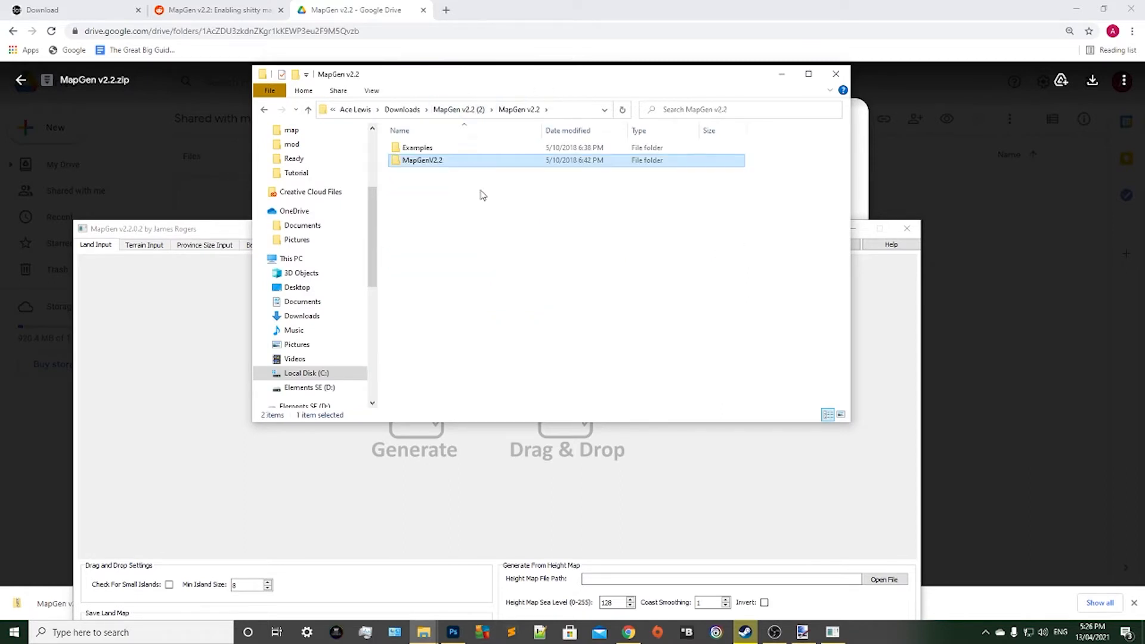
pyautogui.click(493, 226)
pyautogui.doubleClick(406, 149)
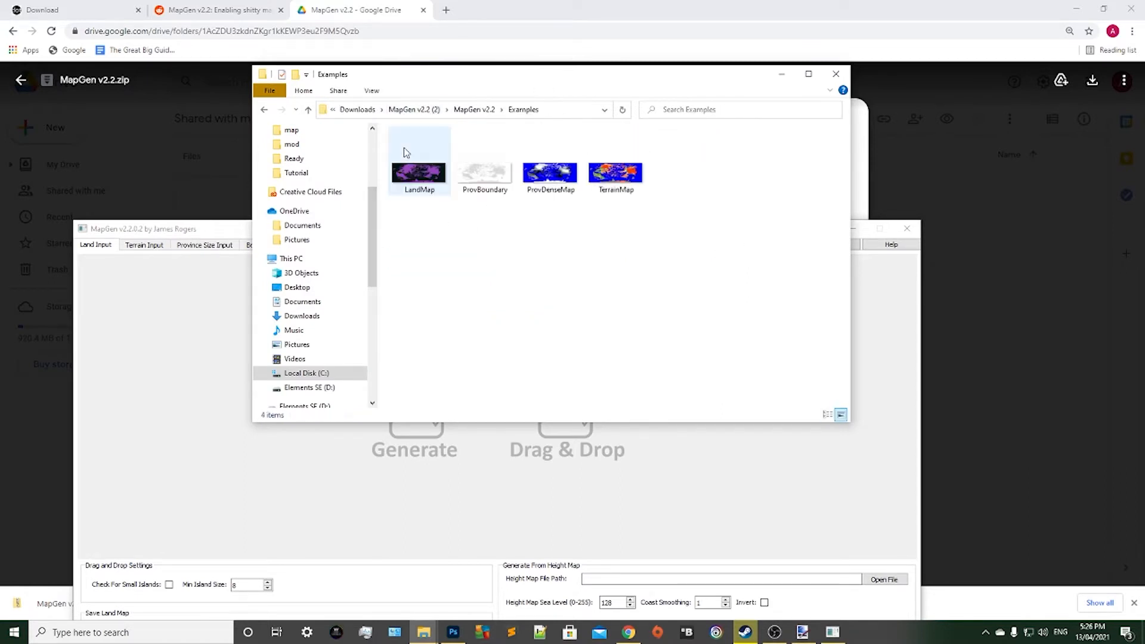
pyautogui.moveTo(799, 235); pyautogui.dragTo(416, 160)
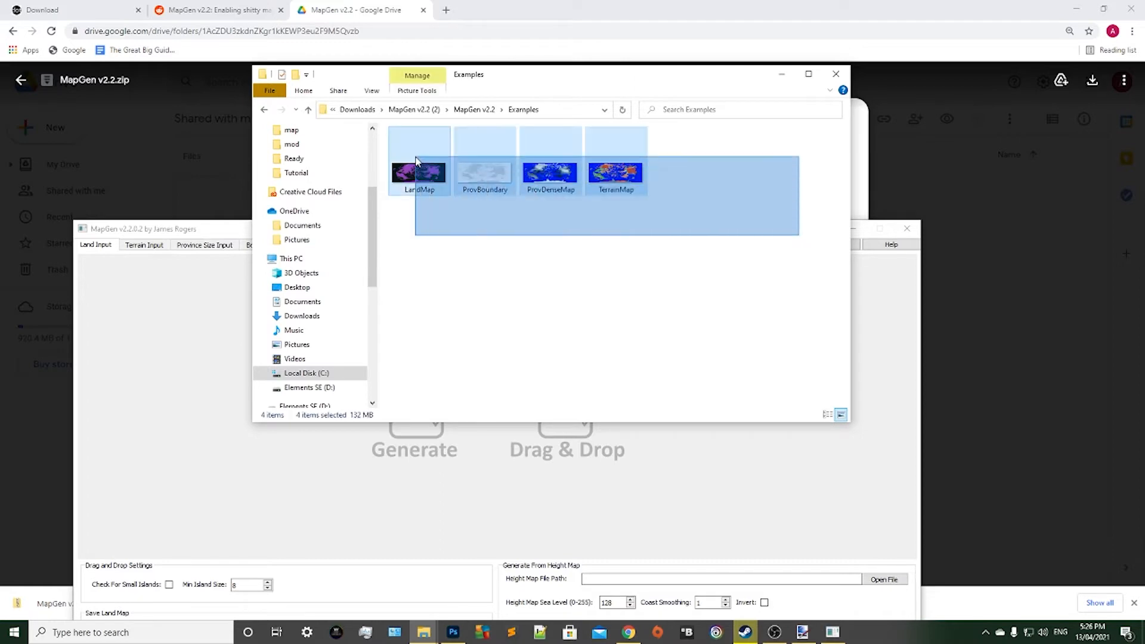
pyautogui.click(561, 269)
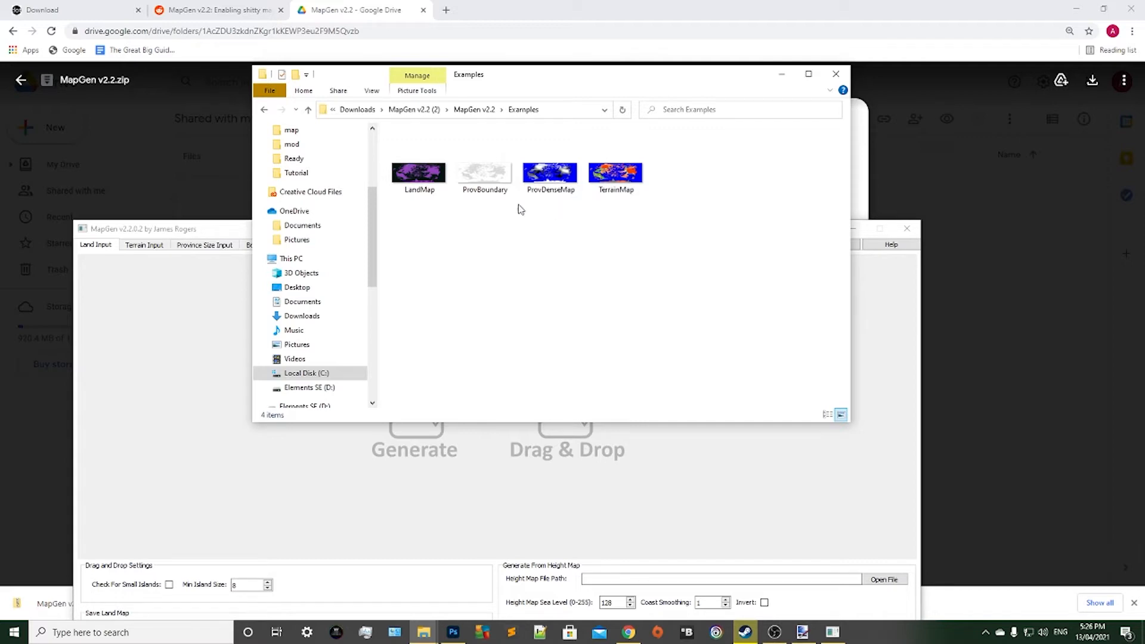
# Open the example LandMap image from the Examples folder in paint.net.
pyautogui.click(424, 182)
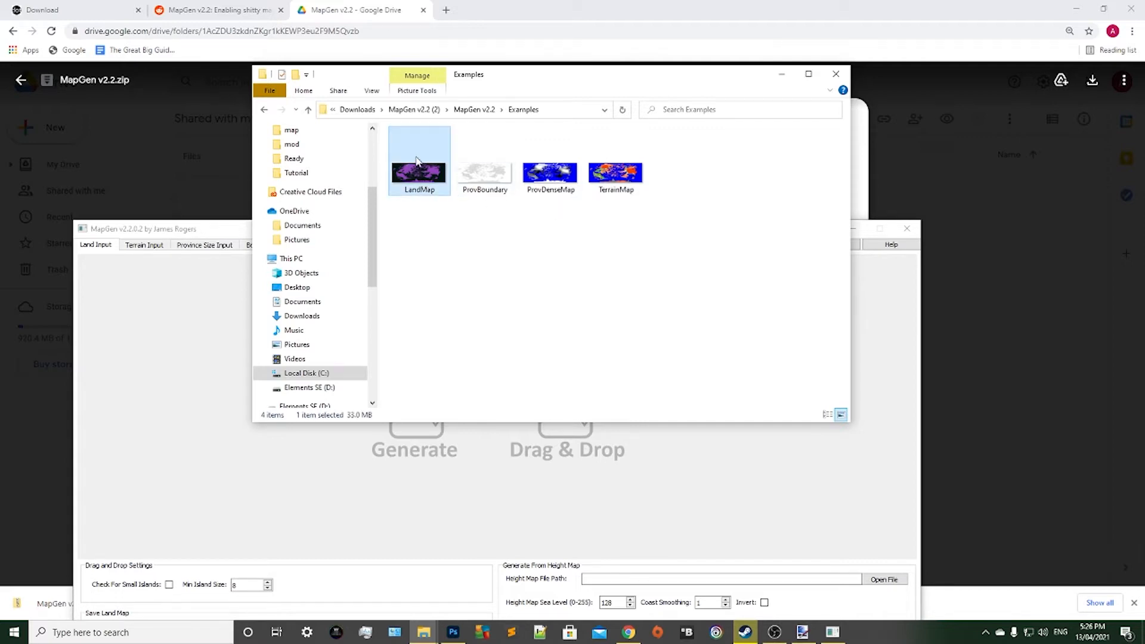
pyautogui.rightClick(416, 160)
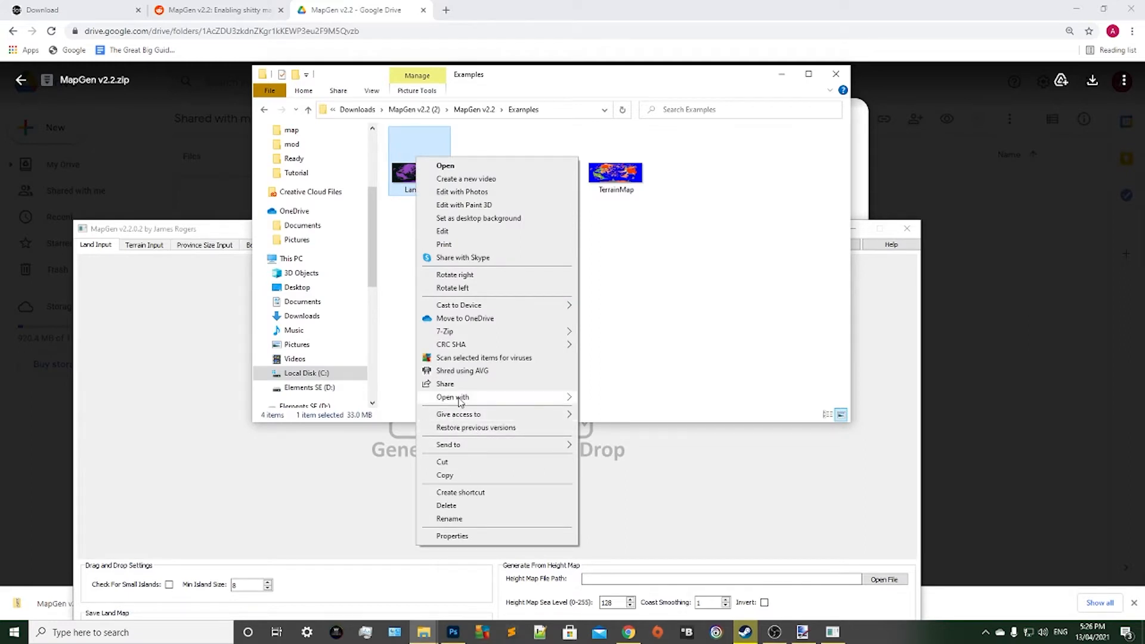
pyautogui.moveTo(459, 403)
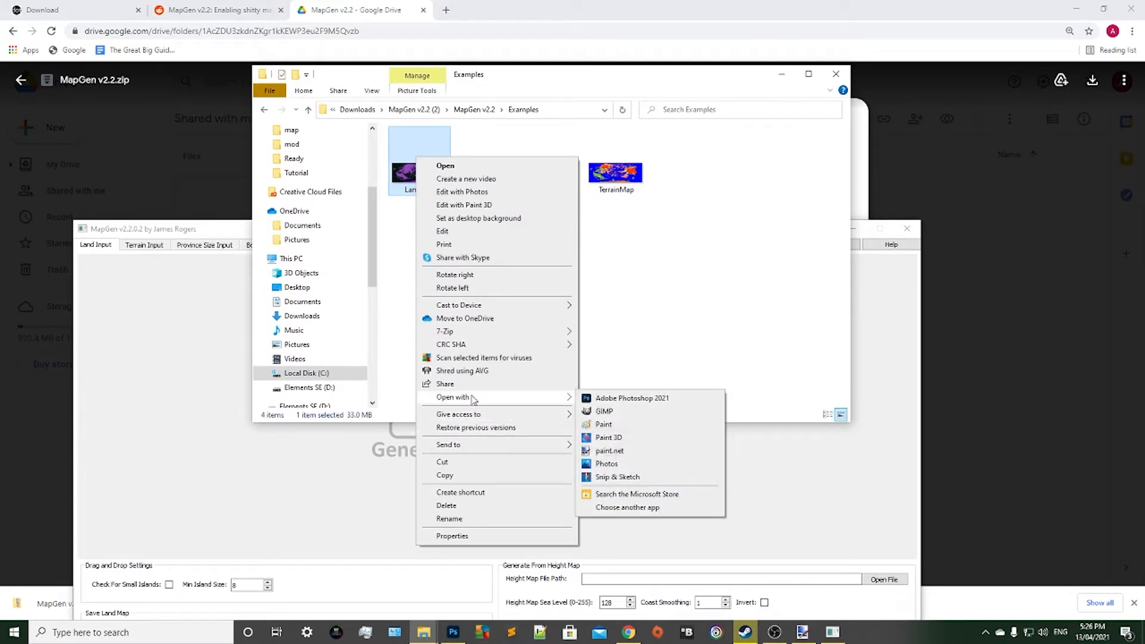
pyautogui.click(661, 451)
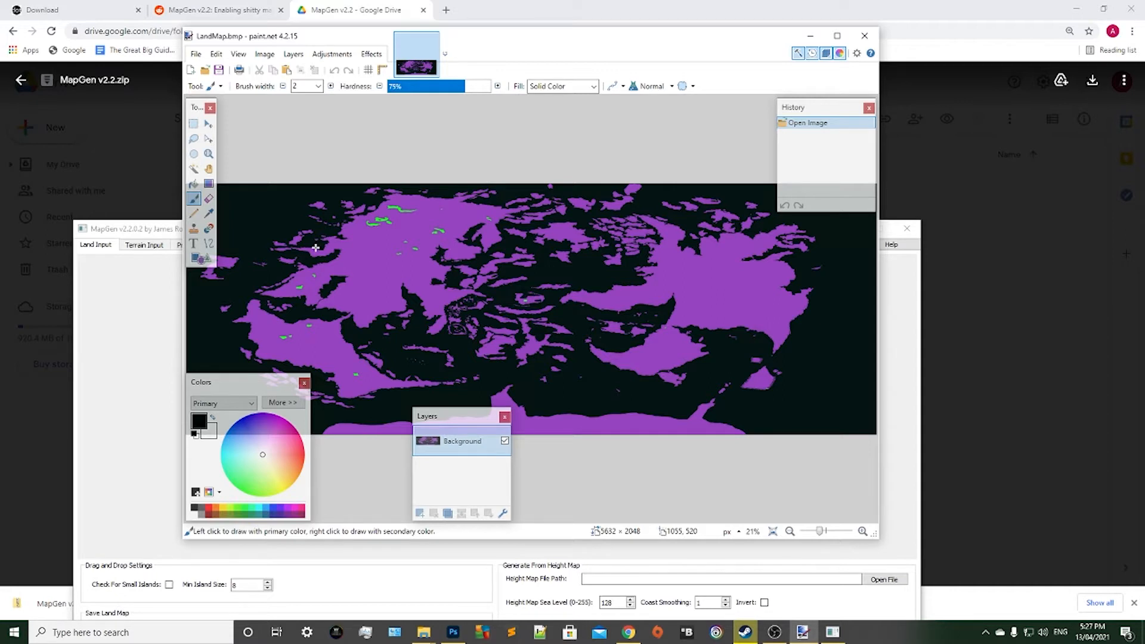
# Create a new blank image 5632 pixels wide and 2048 pixels high, matching the LandMap example's dimensions.
pyautogui.click(198, 54)
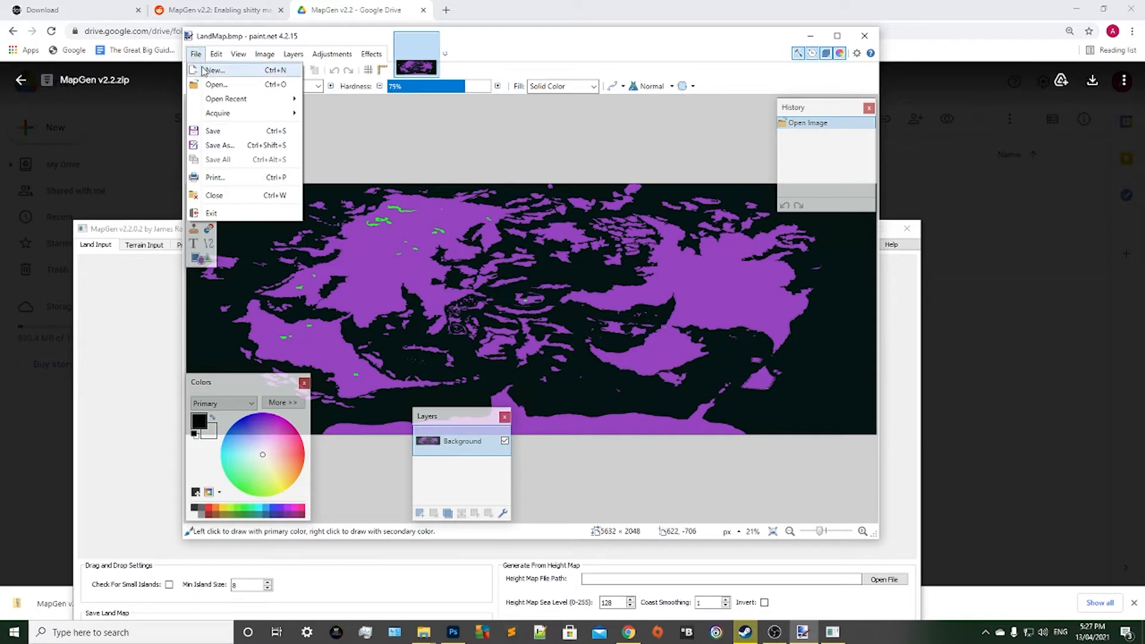
pyautogui.click(206, 70)
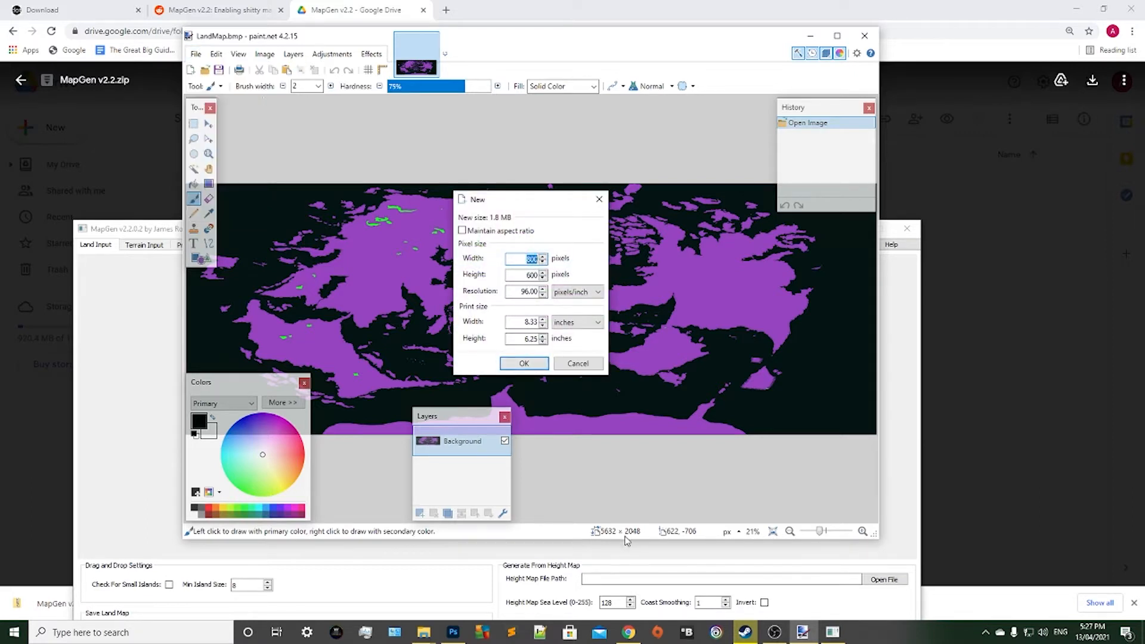
pyautogui.press('BackSpace')
pyautogui.write('5632')
pyautogui.click(539, 275)
pyautogui.click(538, 276)
pyautogui.press('BackSpace')
pyautogui.press('BackSpace')
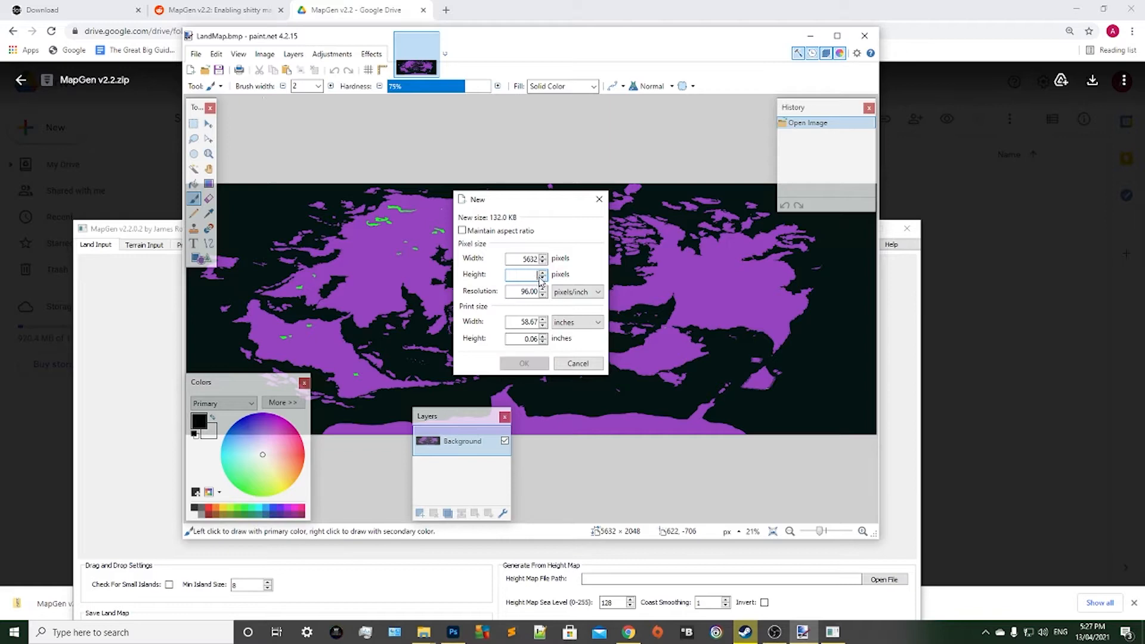
pyautogui.press('BackSpace')
pyautogui.write('2048')
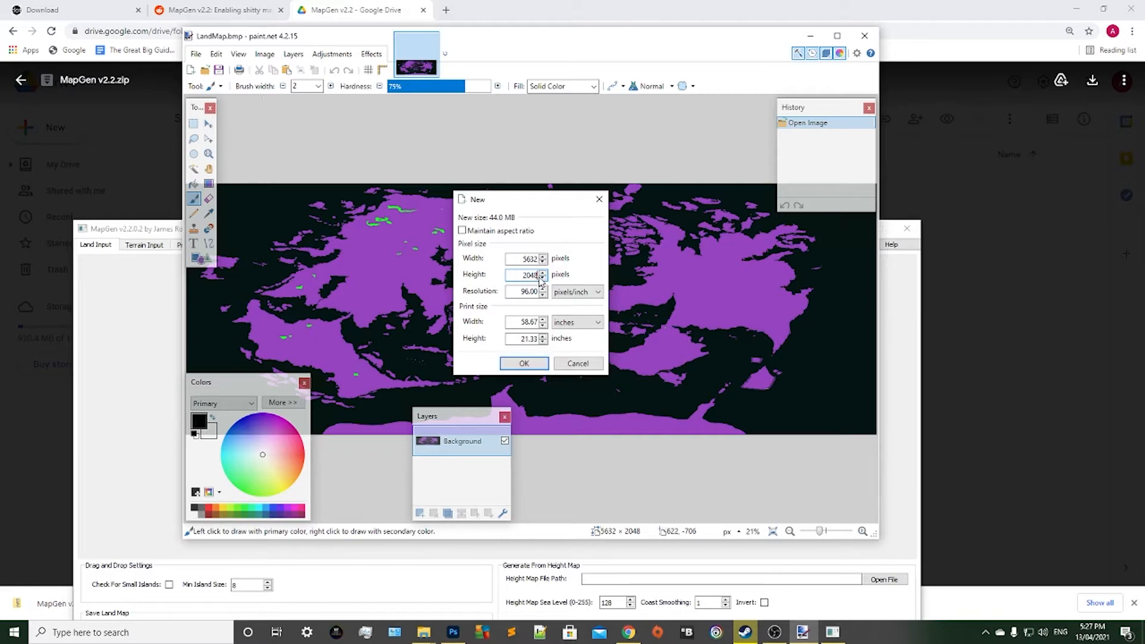
pyautogui.click(517, 368)
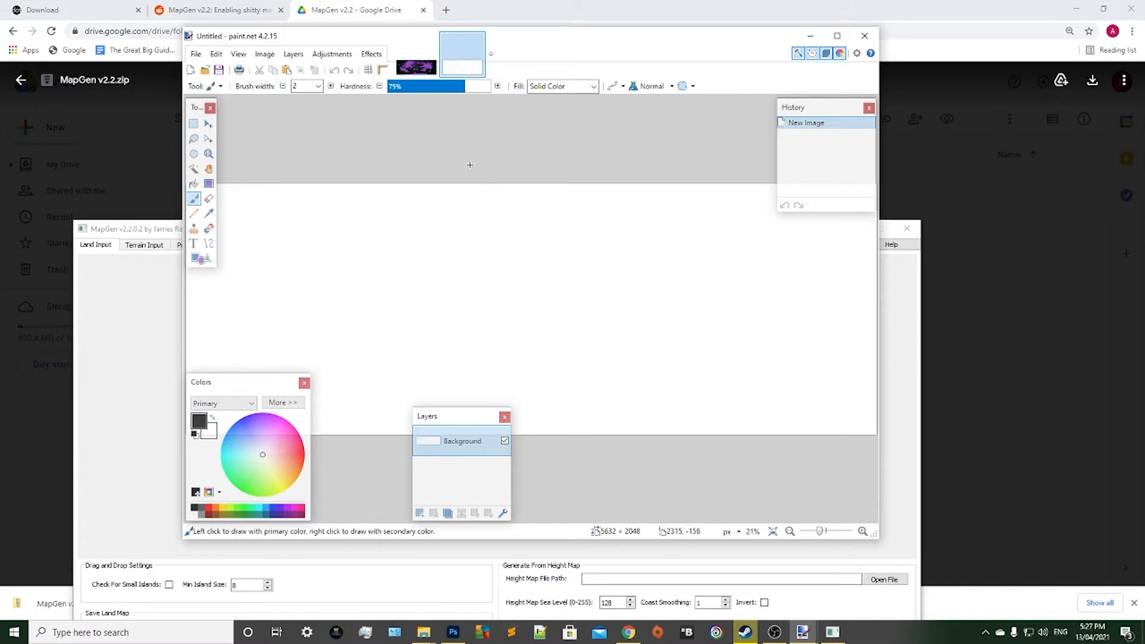
pyautogui.scroll(-3, 470, 165)
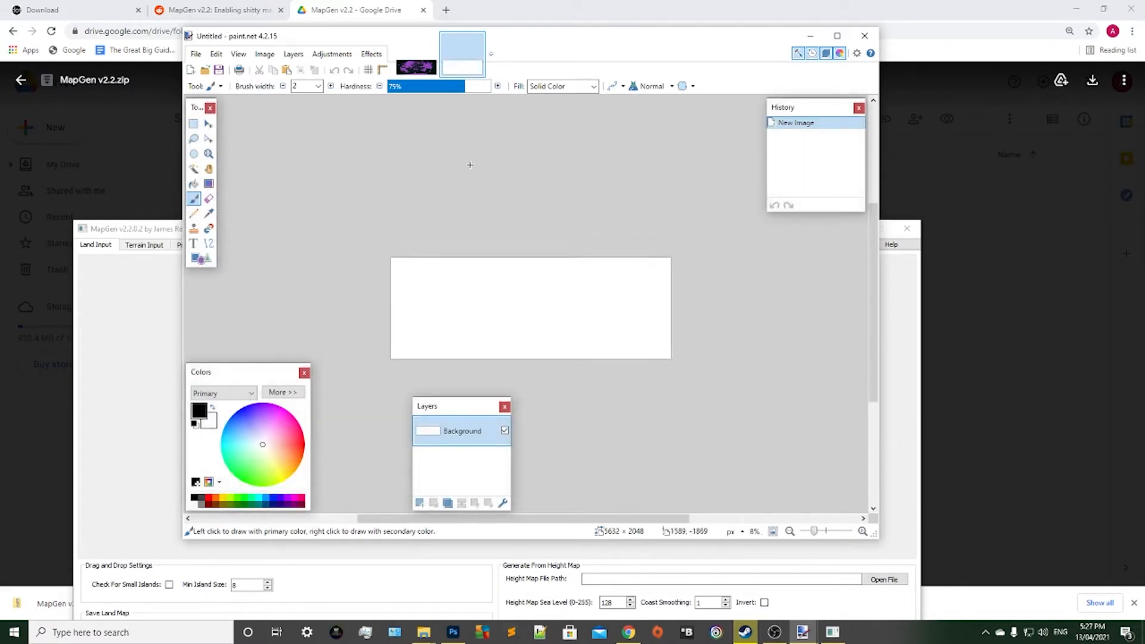
# Sample the dark sea colour from the LandMap example as the primary colour.
pyautogui.scroll(1, 470, 165)
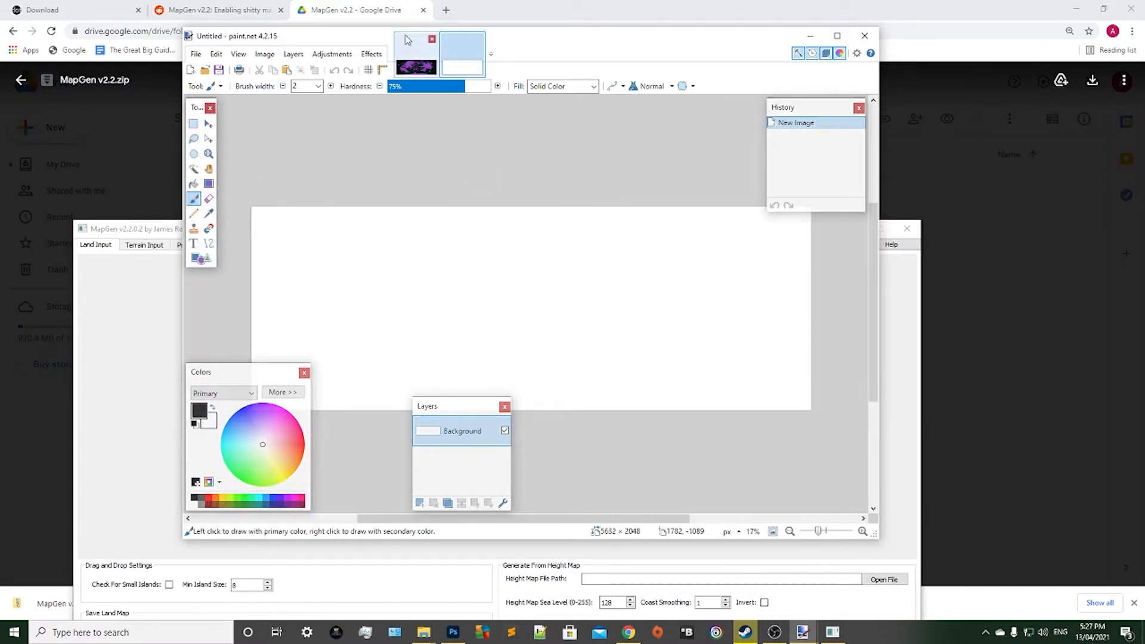
pyautogui.click(418, 66)
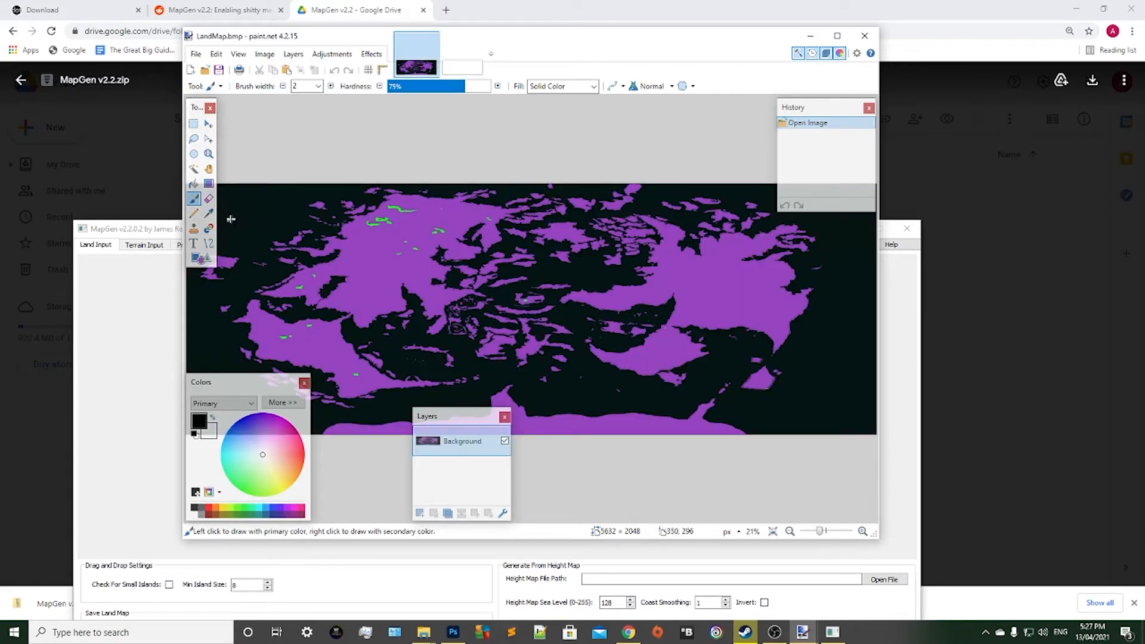
pyautogui.click(210, 216)
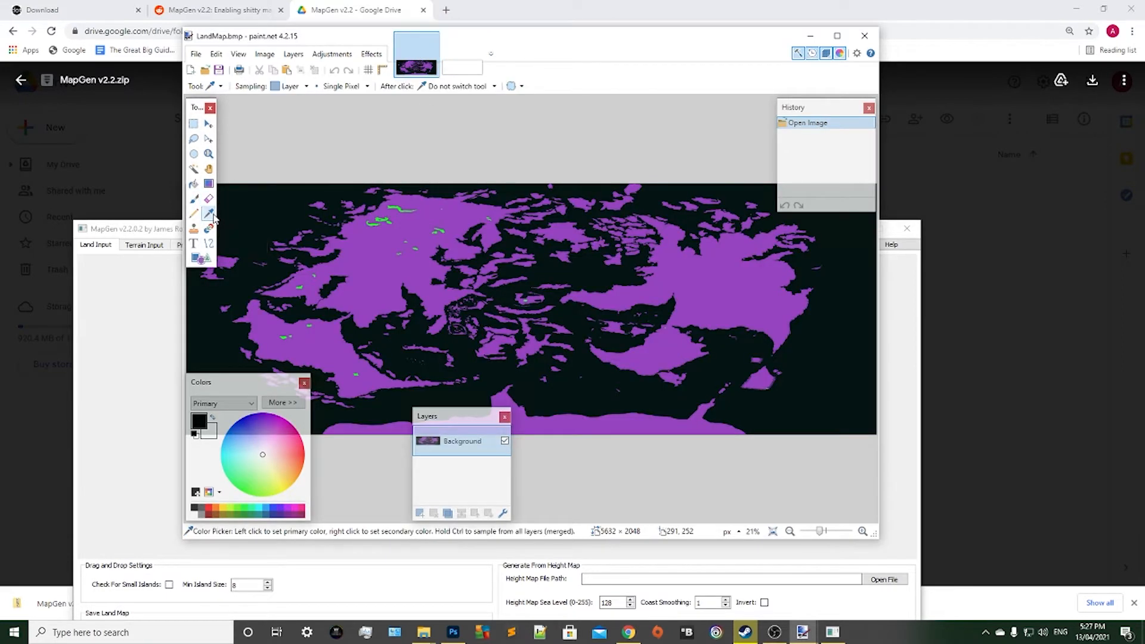
pyautogui.click(272, 203)
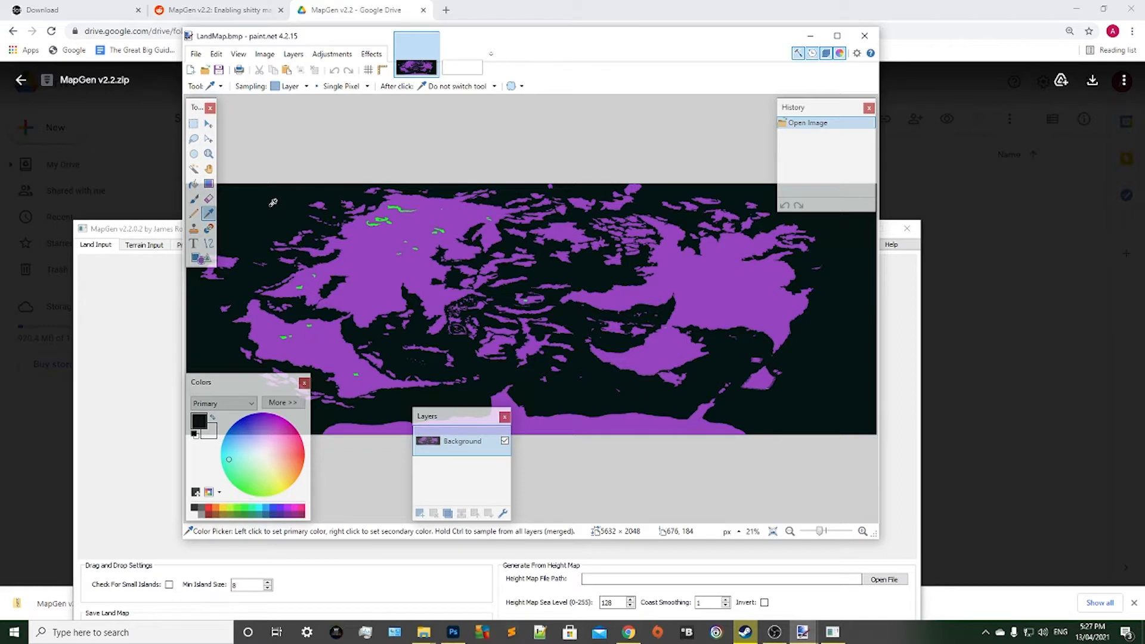
pyautogui.click(209, 124)
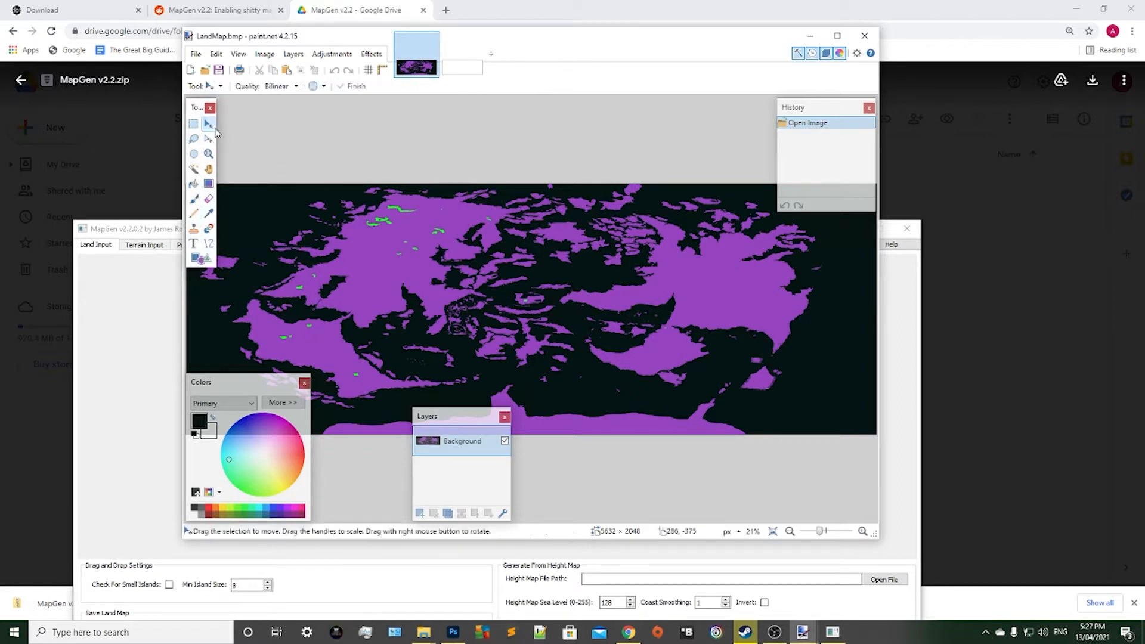
# Fill the entire blank 5632 × 2048 image with the sampled dark sea colour using the Paint Bucket.
pyautogui.doubleClick(463, 67)
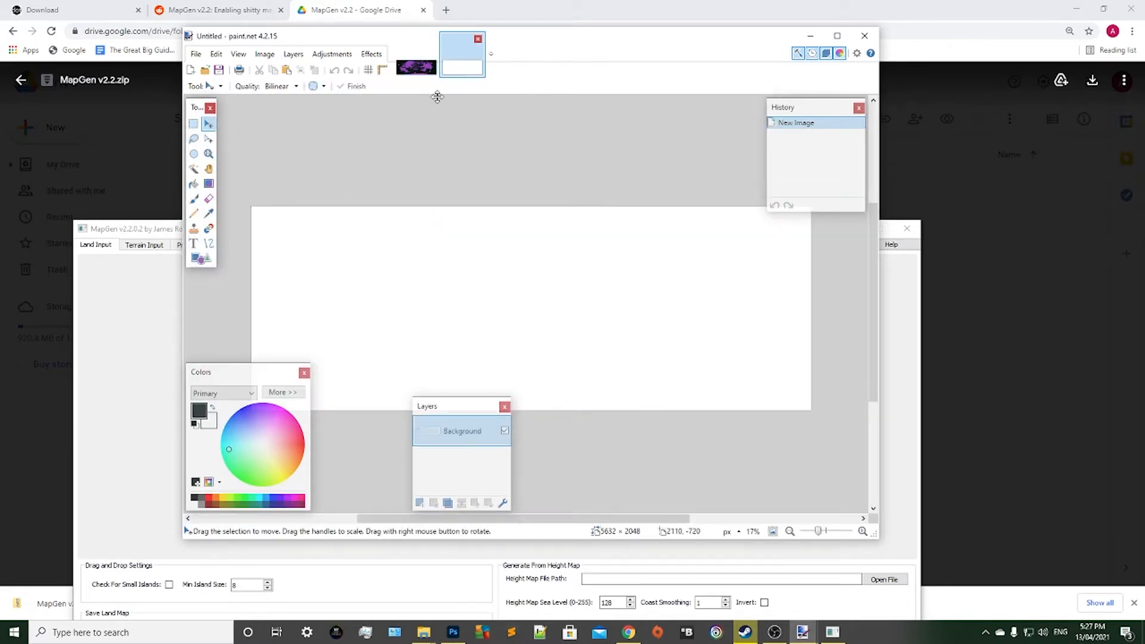
pyautogui.click(193, 185)
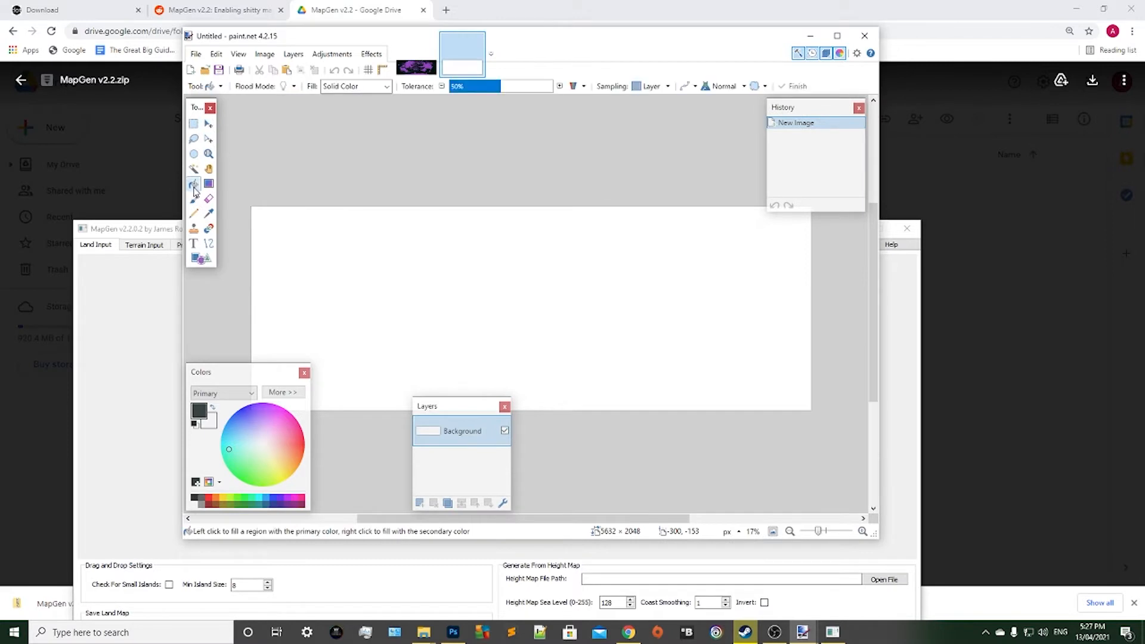
pyautogui.click(418, 246)
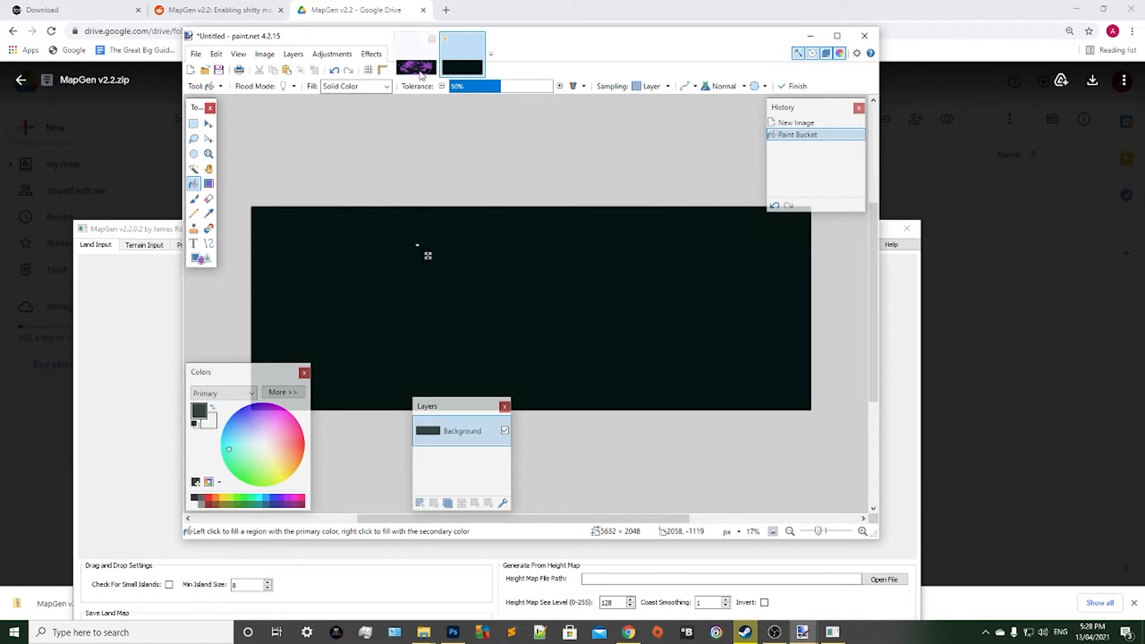
pyautogui.click(208, 125)
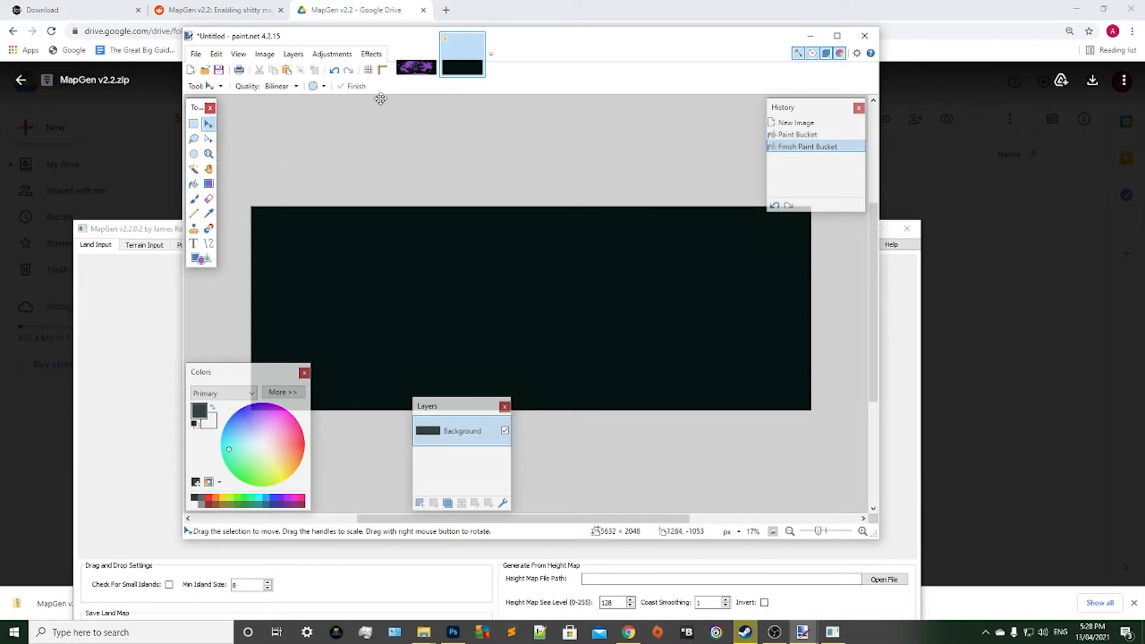
# Sample the purple land colour from the LandMap example and return to the new sea-coloured image.
pyautogui.click(417, 67)
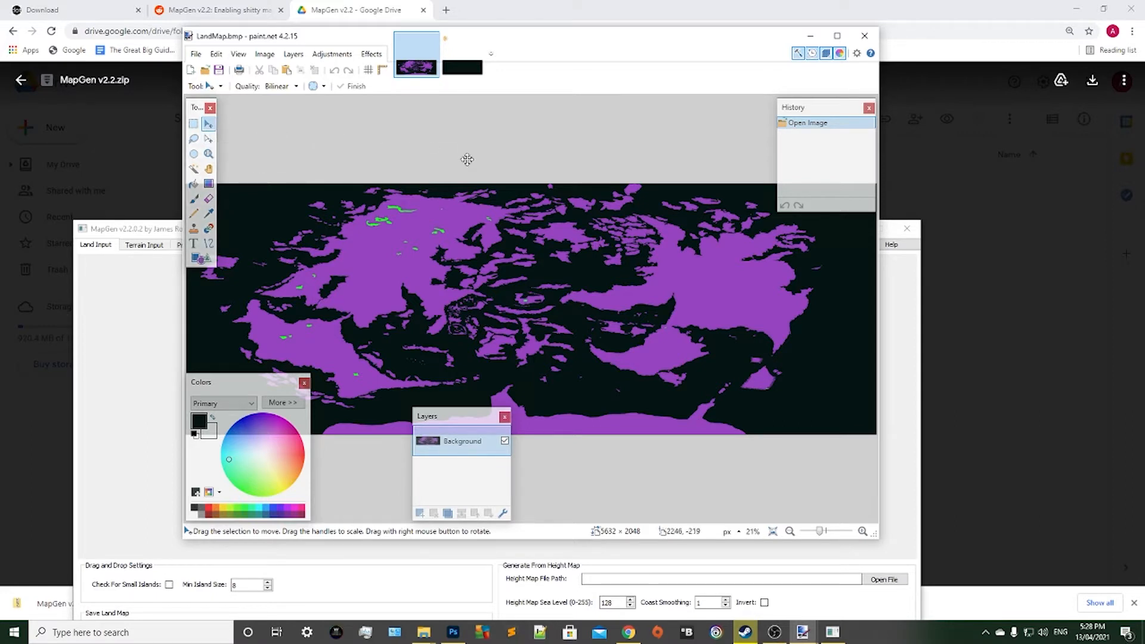
pyautogui.click(470, 77)
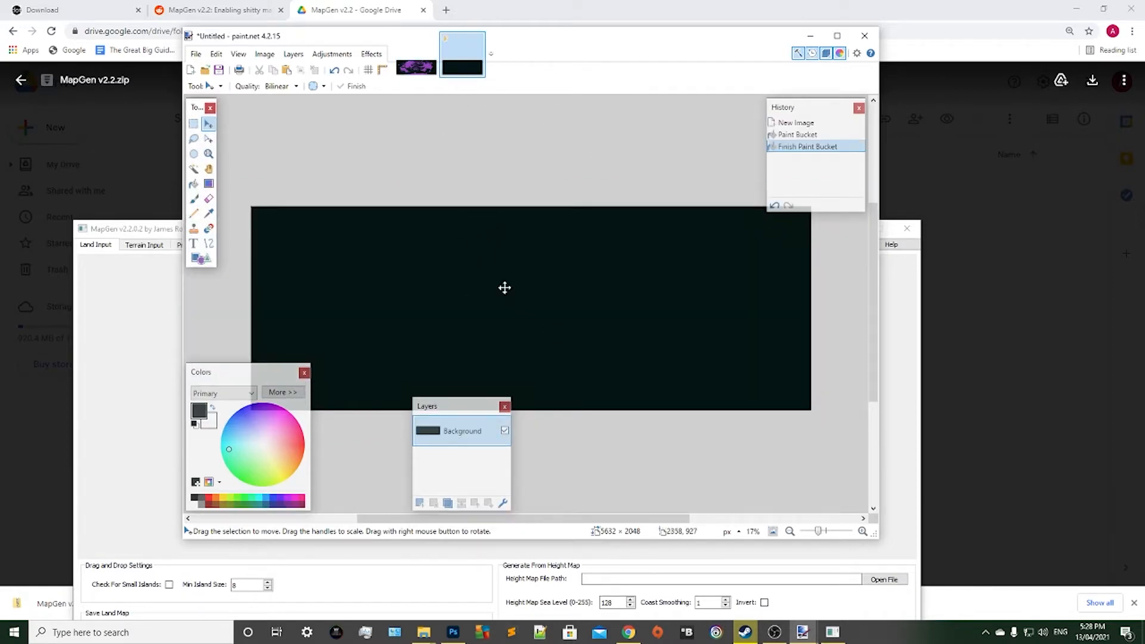
pyautogui.click(410, 62)
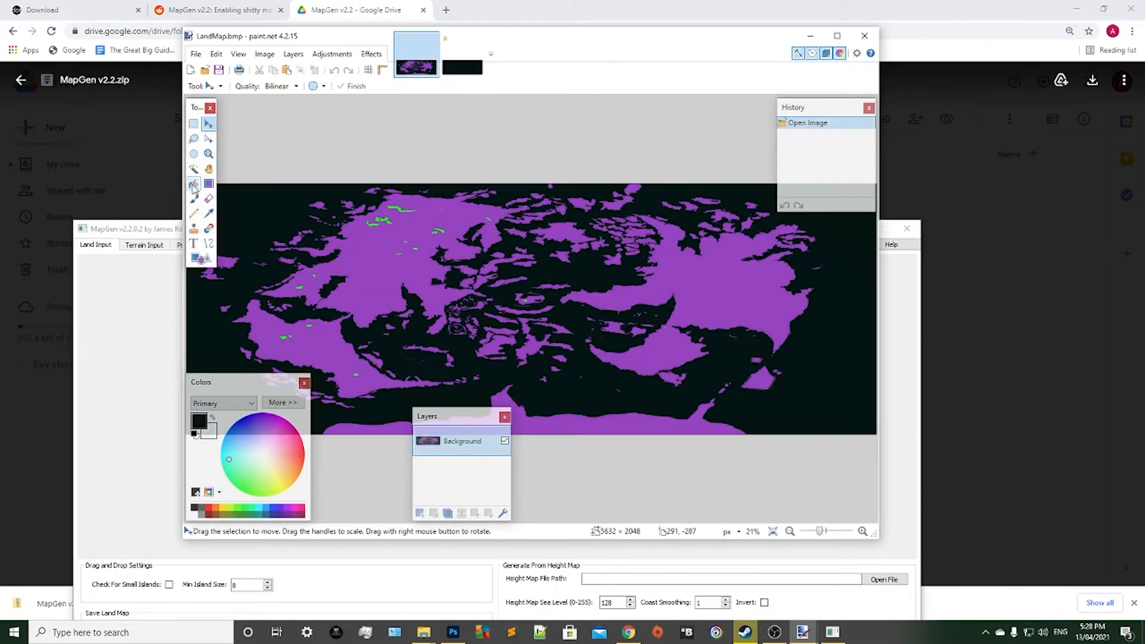
pyautogui.click(208, 214)
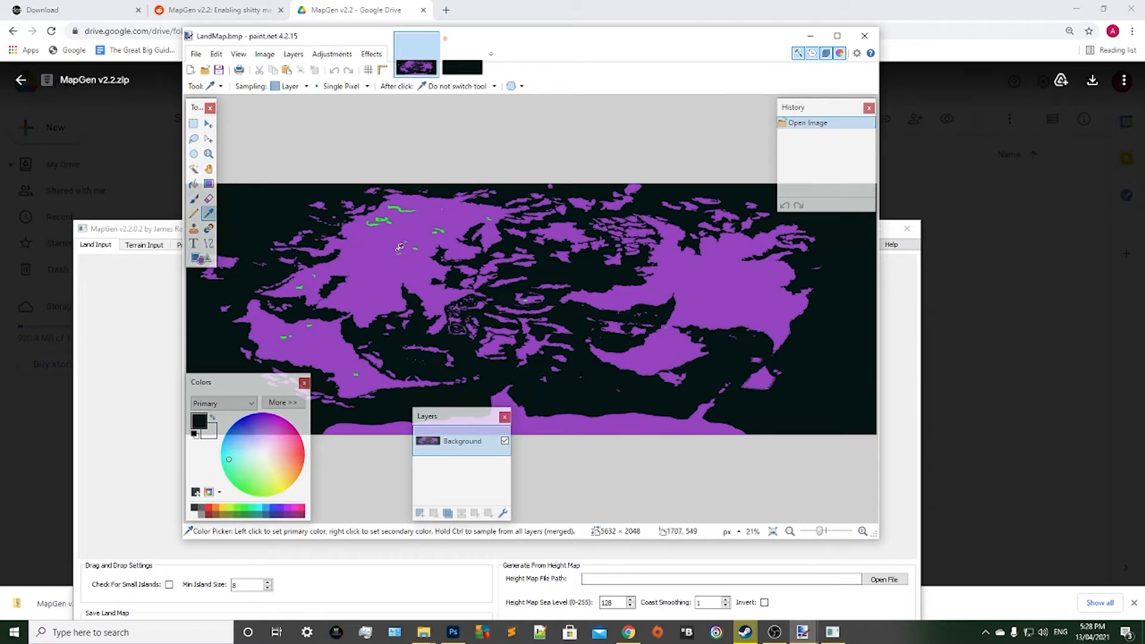
pyautogui.click(380, 240)
pyautogui.click(460, 71)
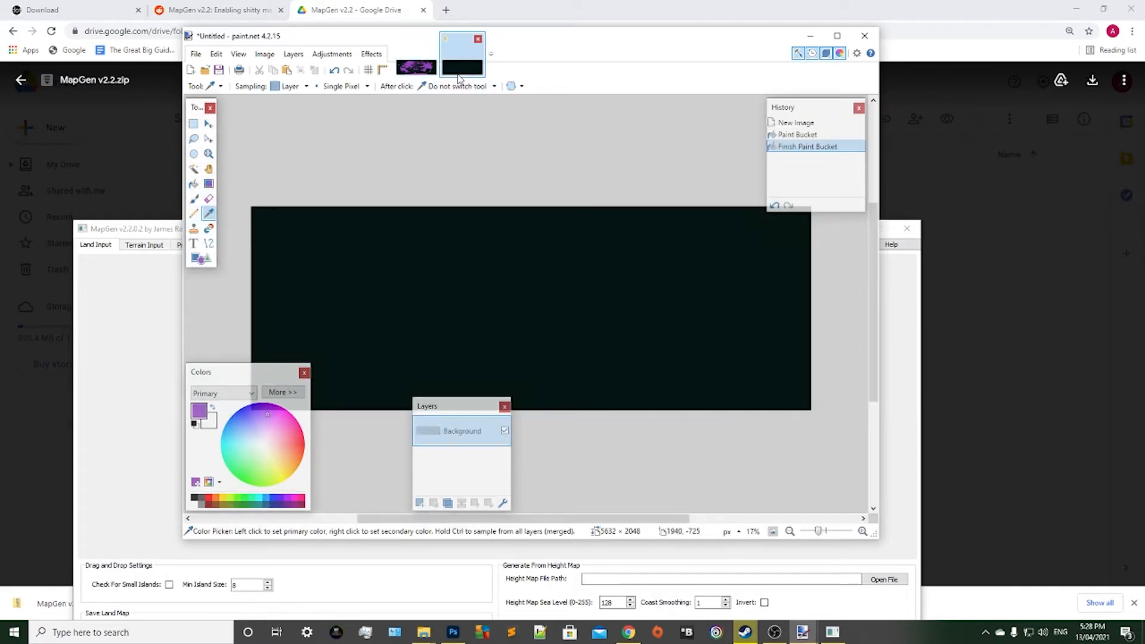
# Try a diagonal purple Paintbrush stroke at width 2 on the sea, inspect its edge pixels up close, and undo it.
pyautogui.click(196, 214)
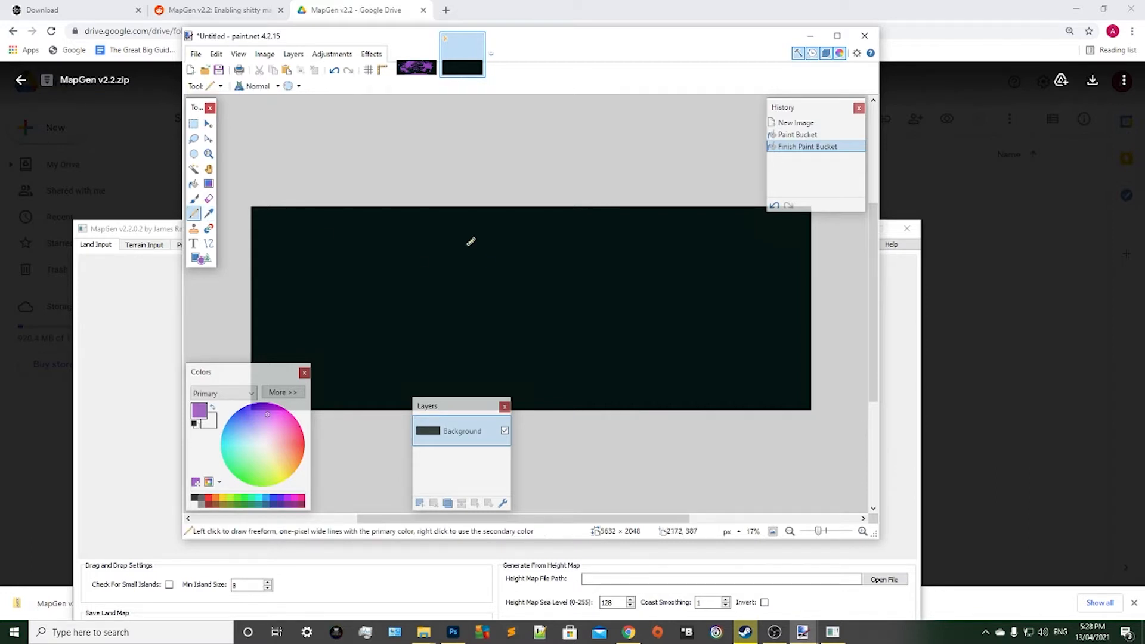
pyautogui.scroll(2, 471, 241)
pyautogui.scroll(6, 472, 242)
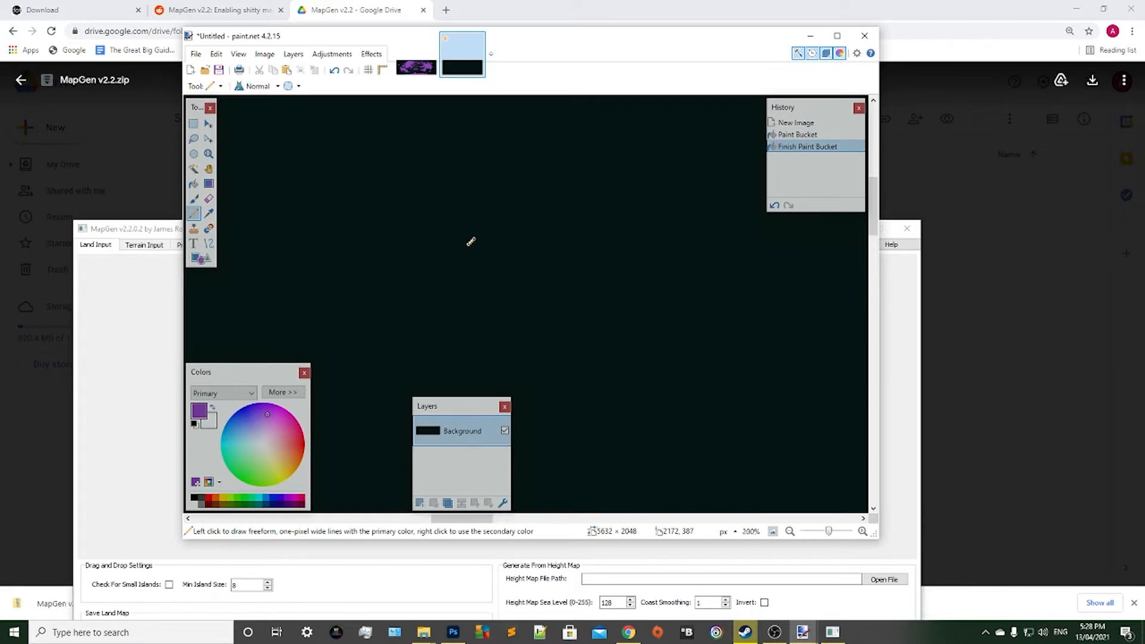
pyautogui.click(194, 199)
pyautogui.moveTo(357, 193); pyautogui.dragTo(537, 339)
pyautogui.scroll(5, 437, 257)
pyautogui.scroll(1, 437, 257)
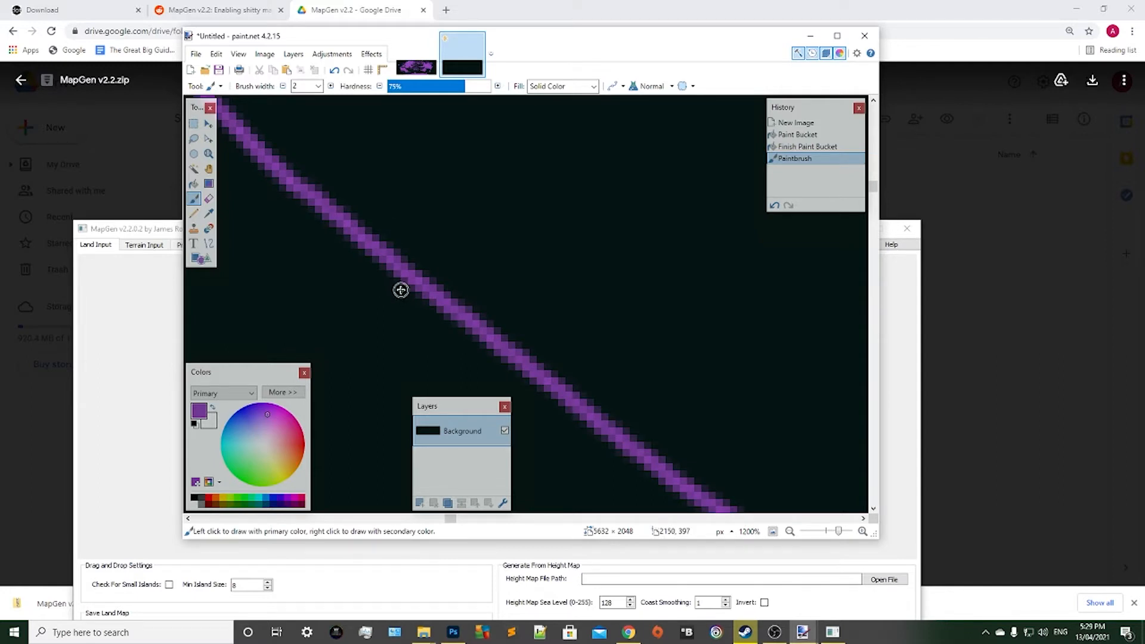
pyautogui.hotkey('ctrl', 'z')
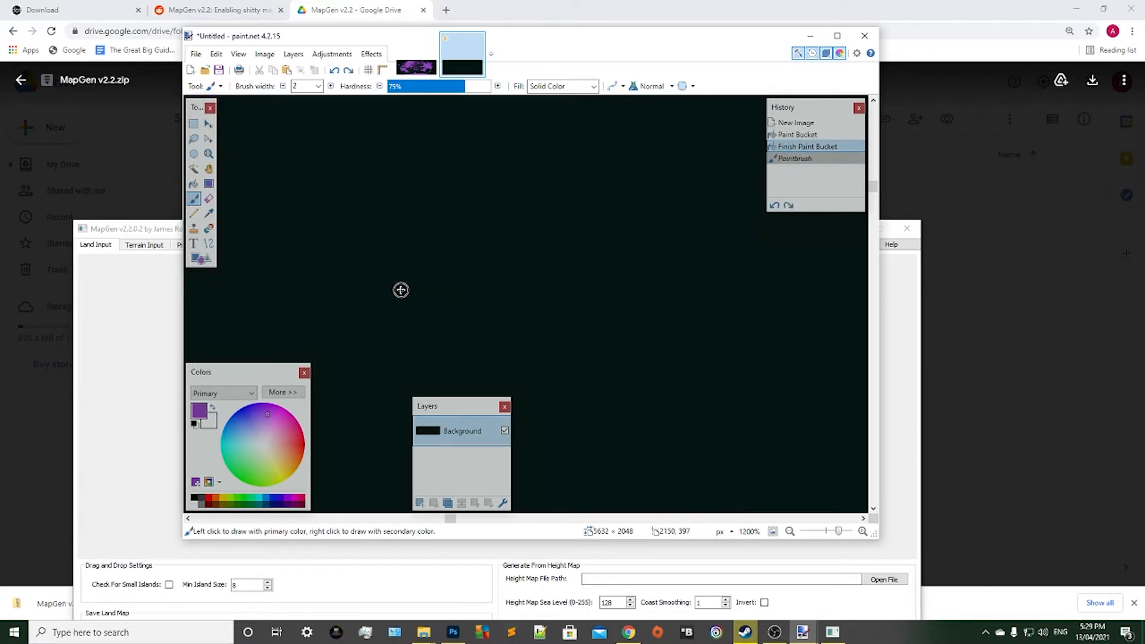
# Outline three landmasses in purple with the Pencil: a small round island, a larger one to its east, and a long curved one in the south.
pyautogui.scroll(-4, 401, 290)
pyautogui.scroll(-2, 400, 290)
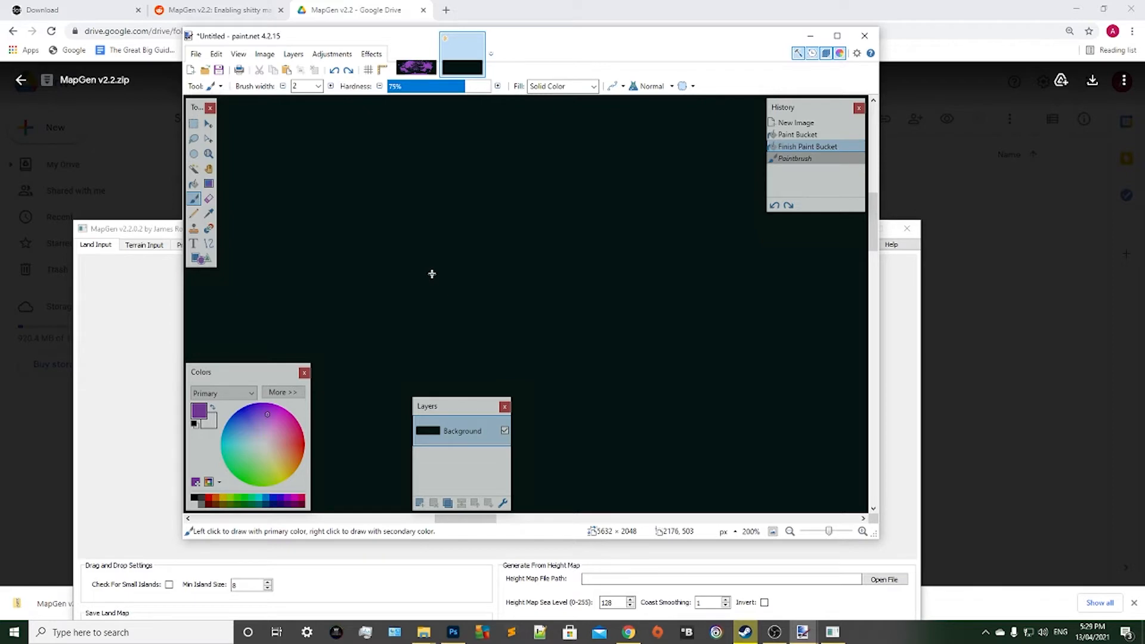
pyautogui.scroll(-2, 501, 208)
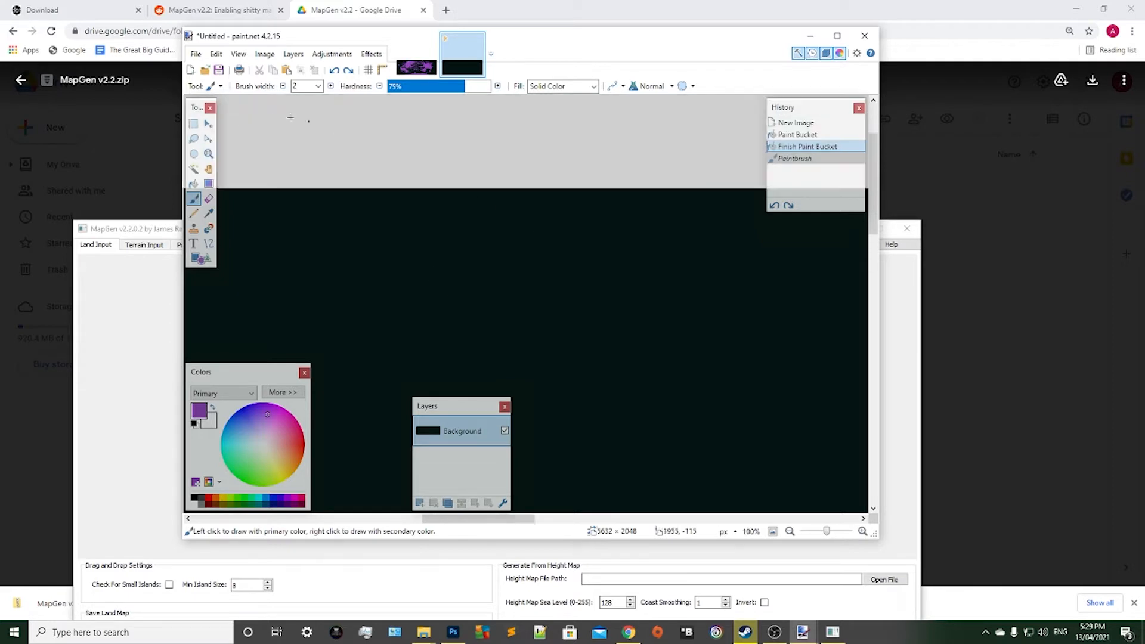
pyautogui.scroll(-4, 292, 134)
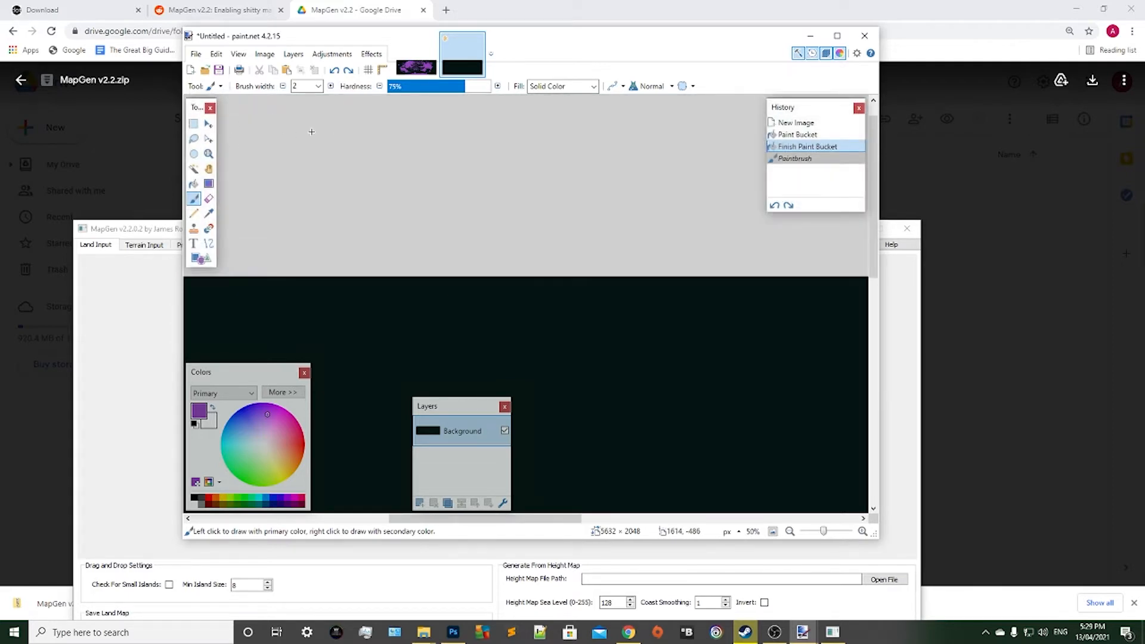
pyautogui.scroll(-1, 312, 132)
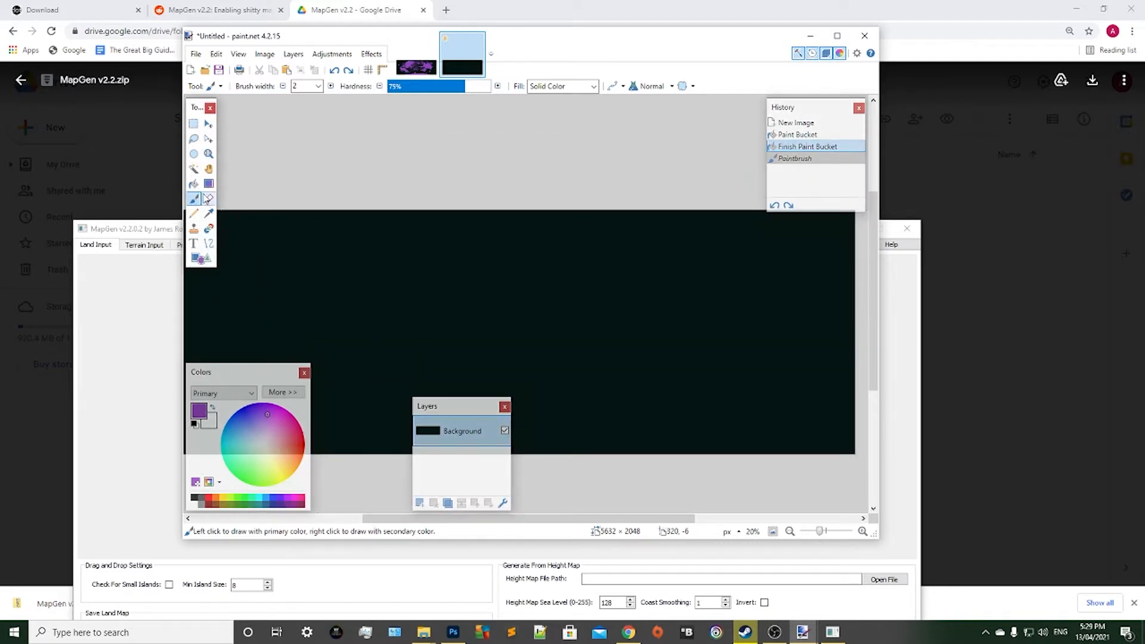
pyautogui.click(193, 214)
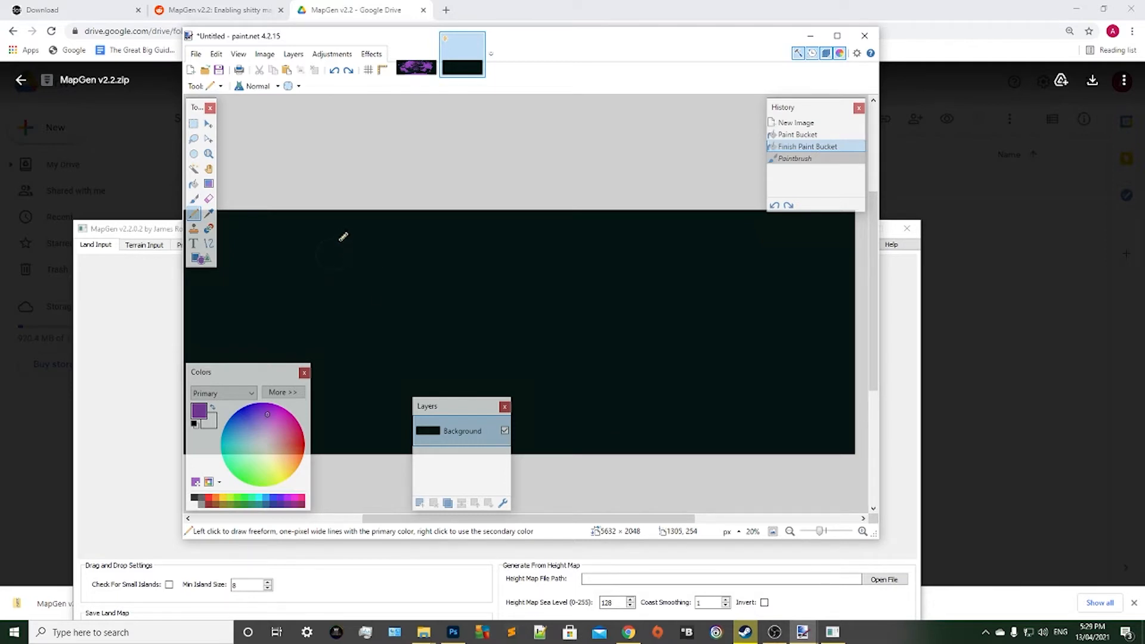
pyautogui.moveTo(343, 234); pyautogui.dragTo(387, 238)
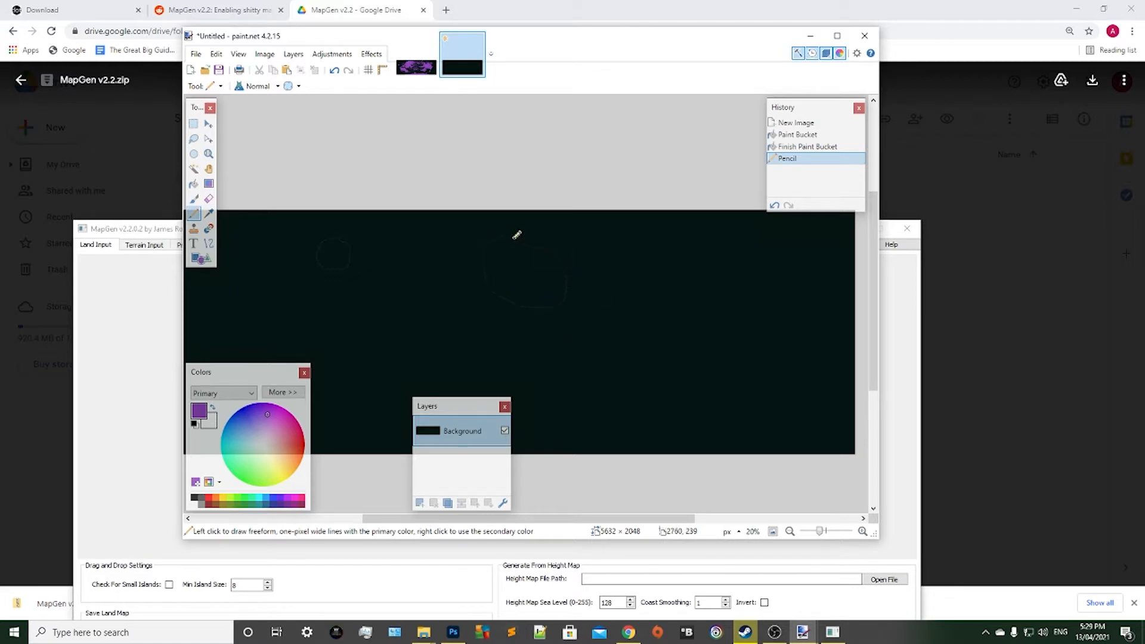
pyautogui.moveTo(517, 235); pyautogui.dragTo(494, 237)
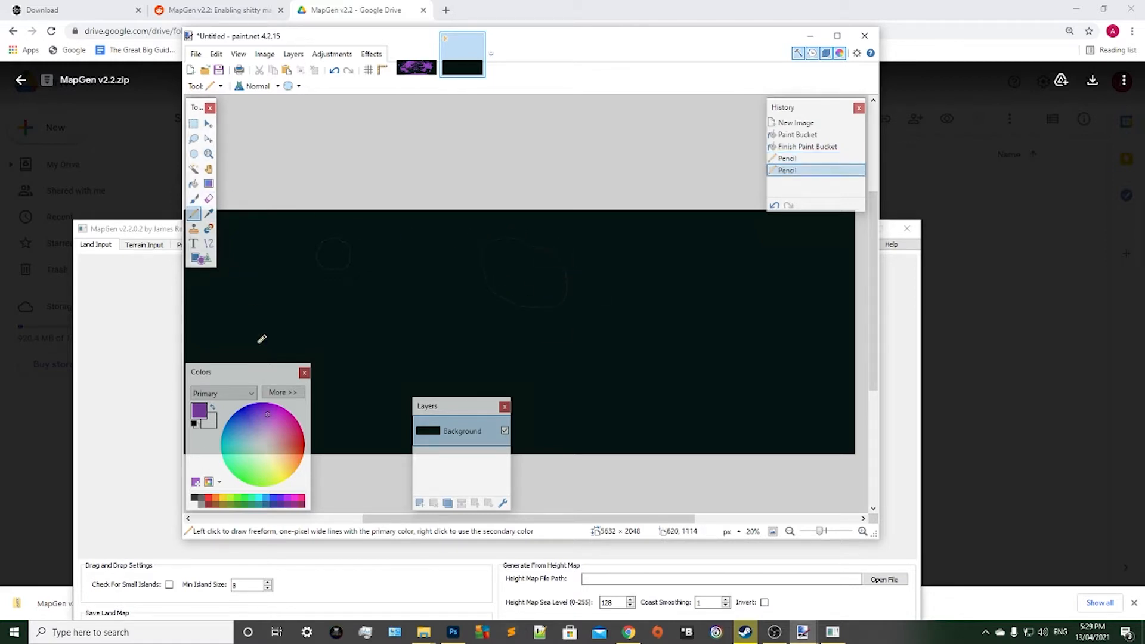
pyautogui.scroll(-2, 331, 320)
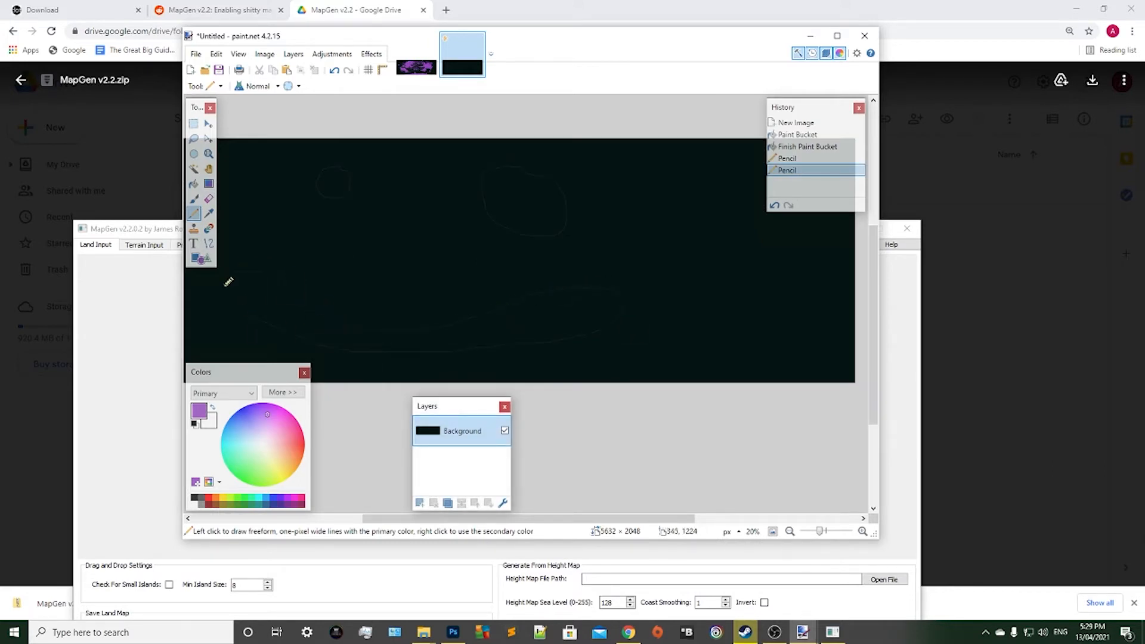
pyautogui.moveTo(253, 312); pyautogui.dragTo(321, 281)
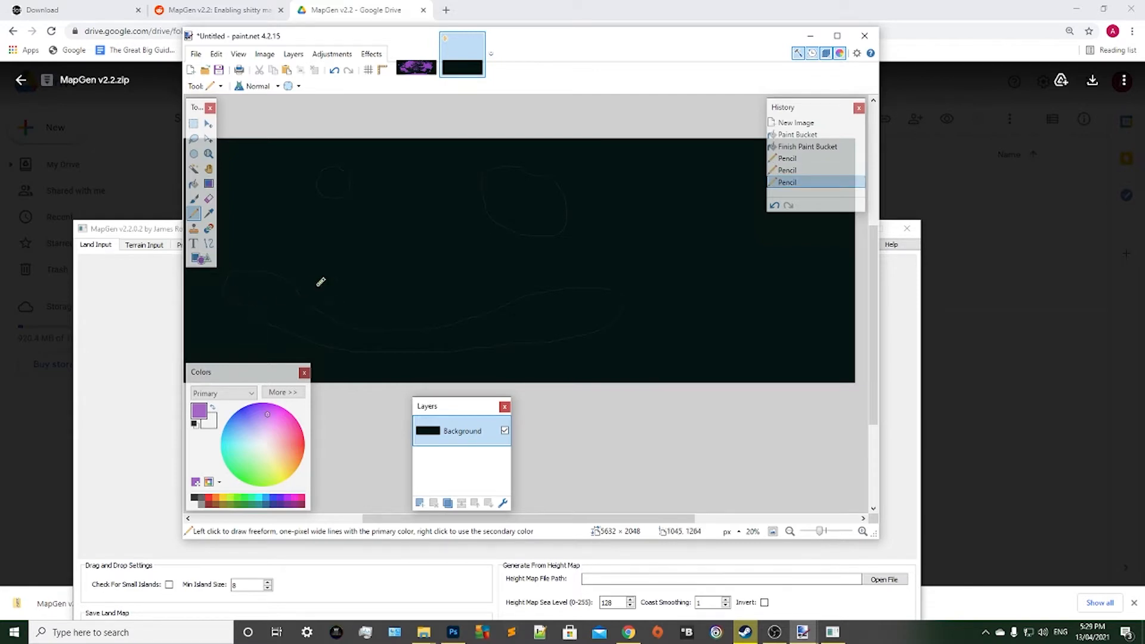
# Try to fill the small round island outline with purple using the Paint Bucket, and undo the fill.
pyautogui.scroll(2, 241, 316)
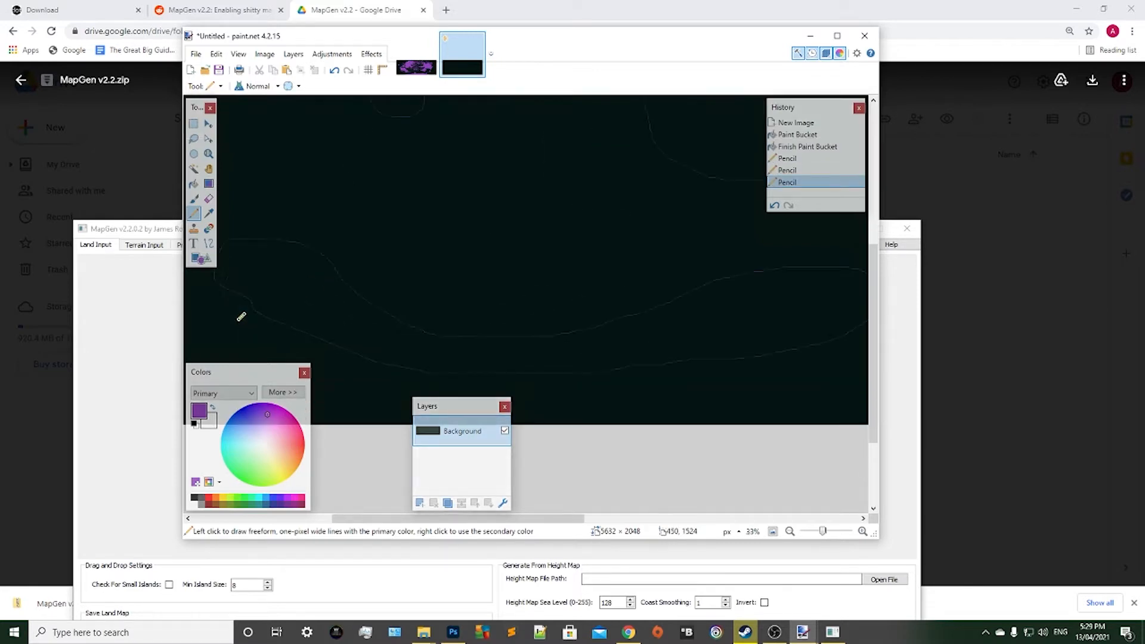
pyautogui.click(193, 183)
pyautogui.scroll(3, 346, 274)
pyautogui.click(391, 239)
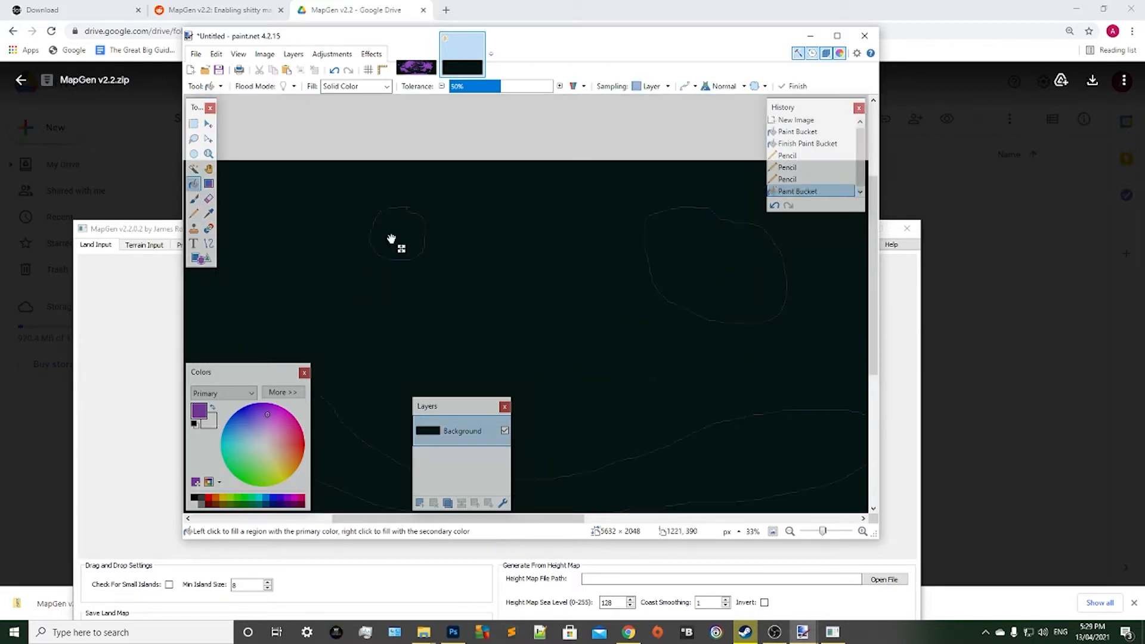
pyautogui.scroll(2, 446, 284)
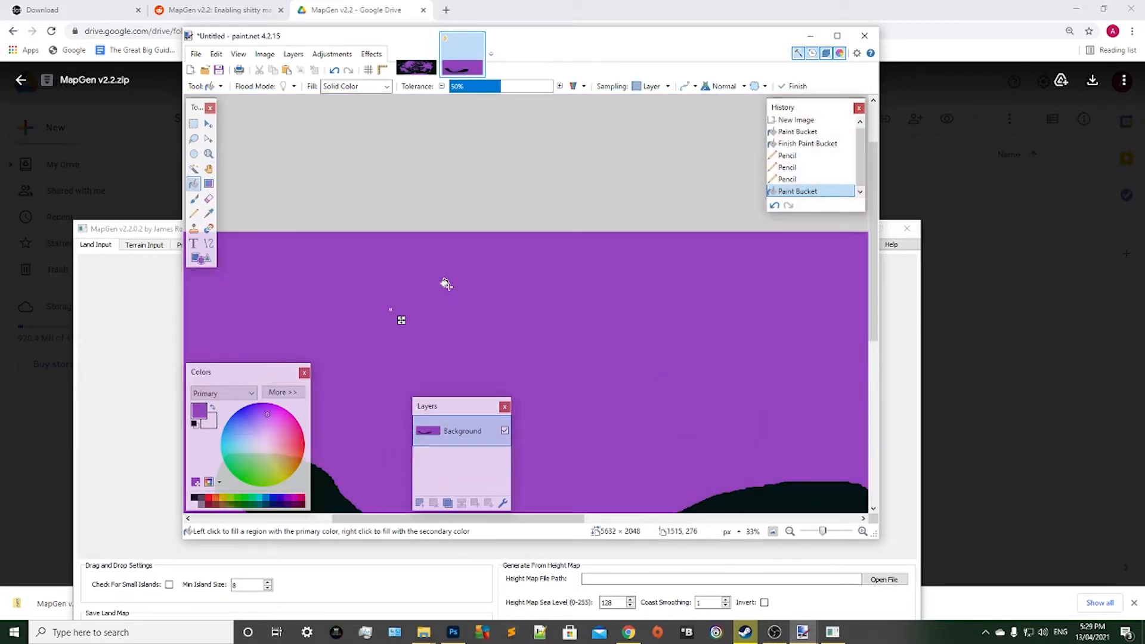
pyautogui.hotkey('ctrl', 'z')
# Close the gap at the top of the small round island's outline with purple Pencil pixels.
pyautogui.keyDown('ctrl'); pyautogui.scroll(6, 446, 284); pyautogui.keyUp('ctrl')
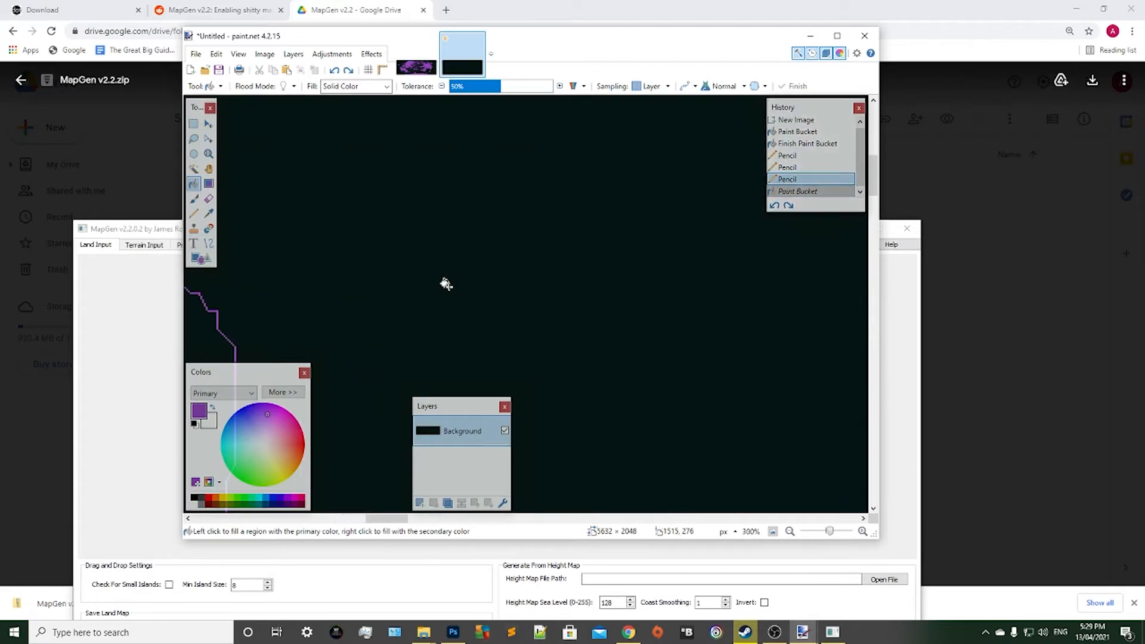
pyautogui.hscroll(-6, 371, 469)
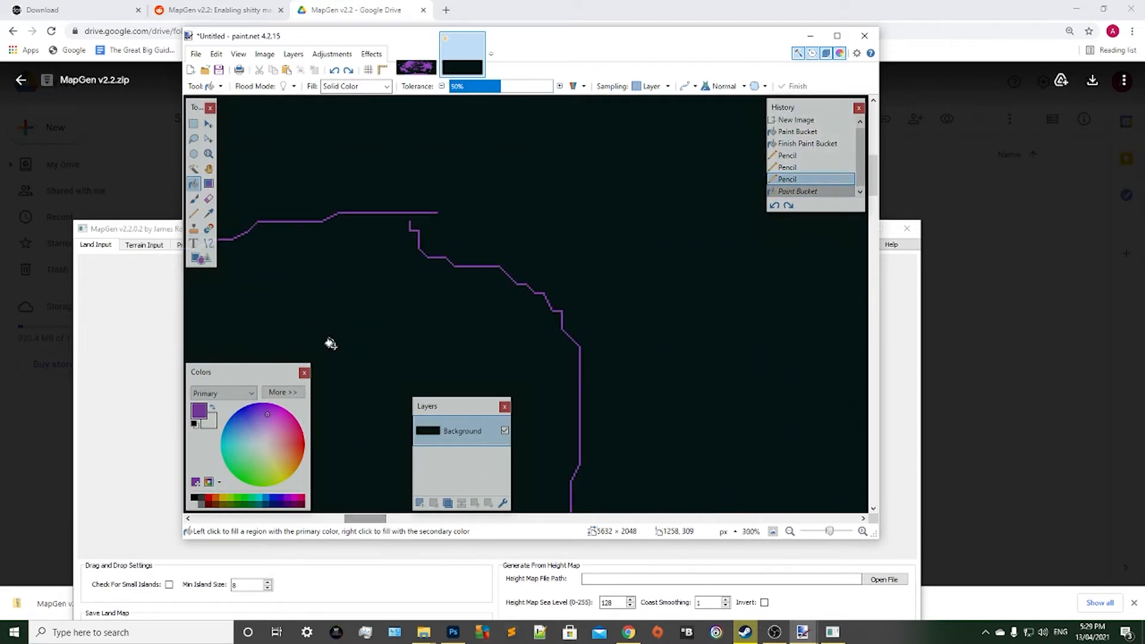
pyautogui.keyDown('ctrl'); pyautogui.scroll(2, 331, 344); pyautogui.keyUp('ctrl')
pyautogui.press('p')
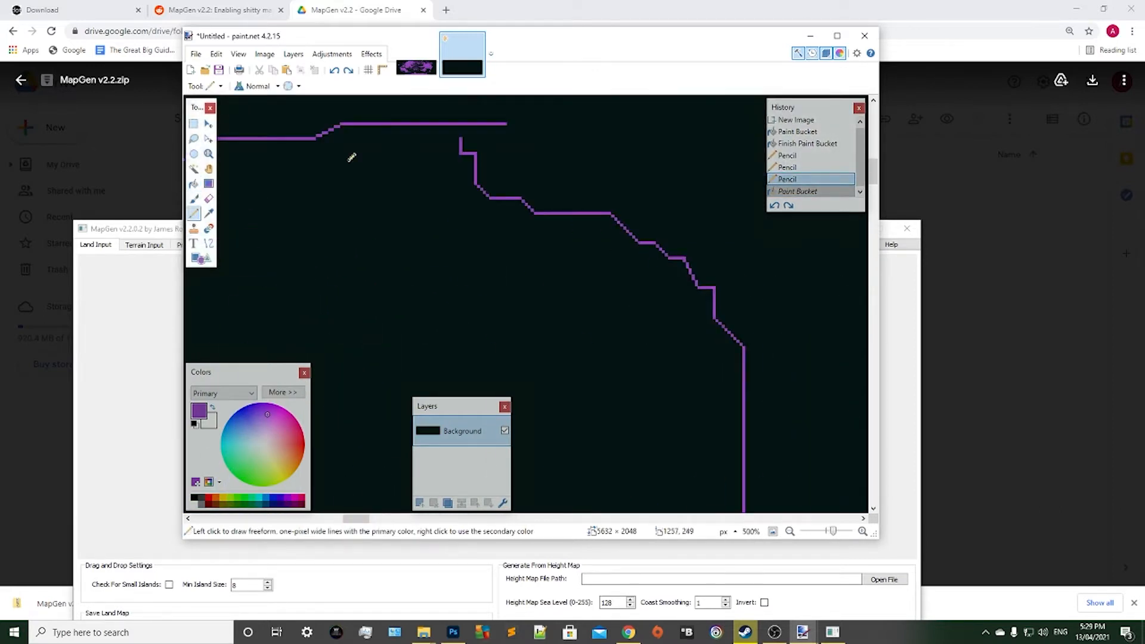
pyautogui.click(462, 124)
pyautogui.keyDown('ctrl'); pyautogui.scroll(-9, 463, 124); pyautogui.keyUp('ctrl')
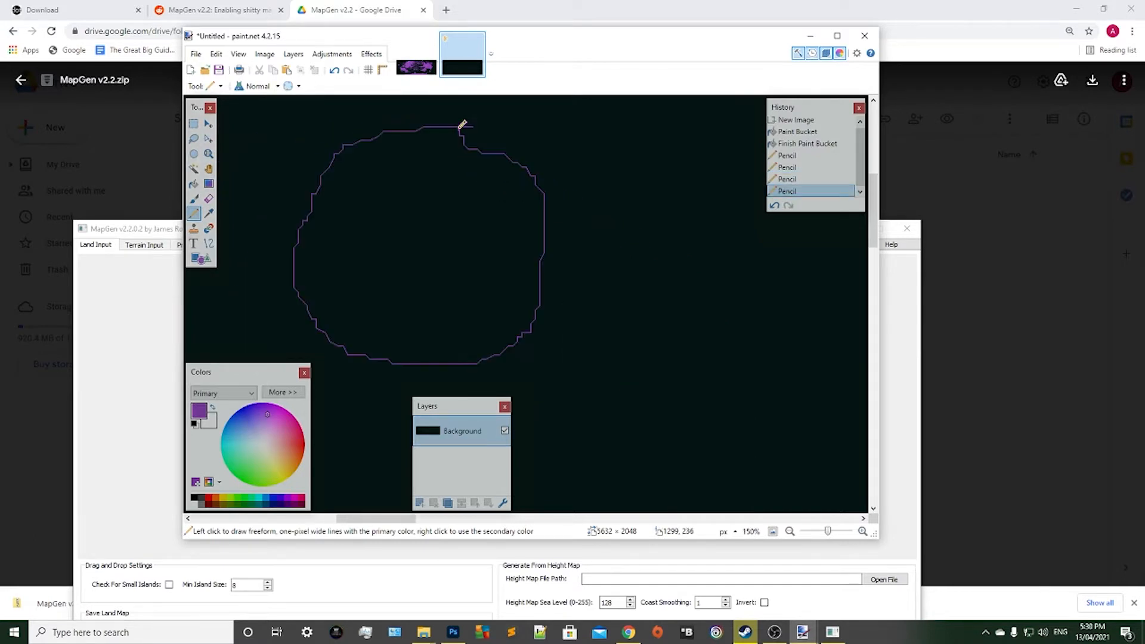
pyautogui.hscroll(6, 385, 374)
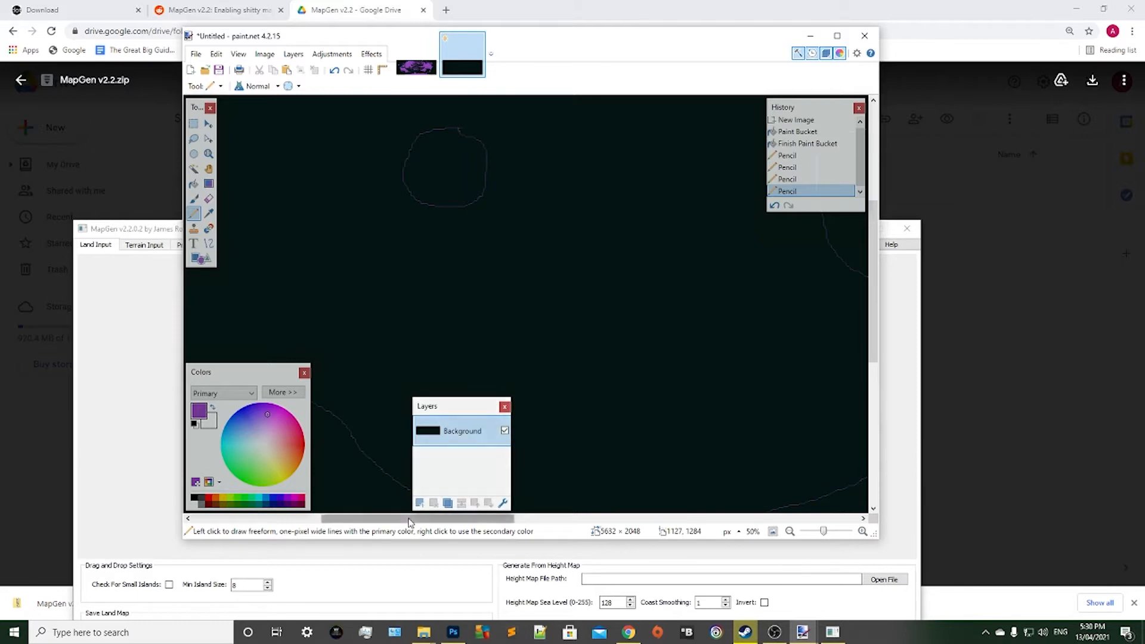
# Close the gap at the top of the larger eastern island's outline with a purple Pencil pixel.
pyautogui.scroll(3, 453, 163)
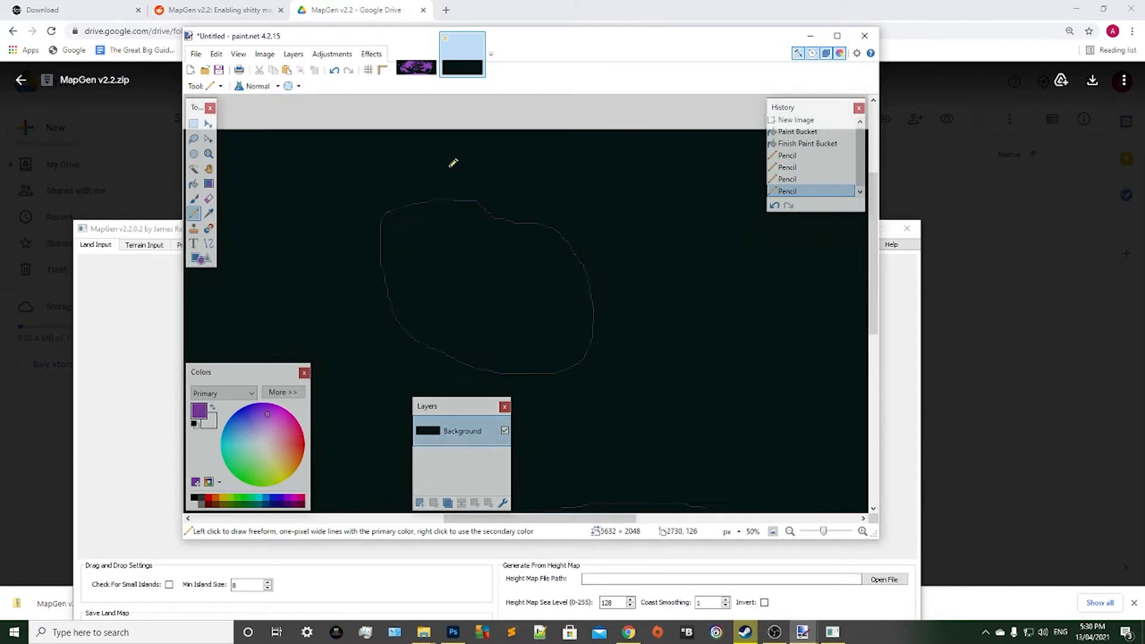
pyautogui.keyDown('ctrl'); pyautogui.scroll(5, 453, 163); pyautogui.keyUp('ctrl')
pyautogui.scroll(-2, 516, 238)
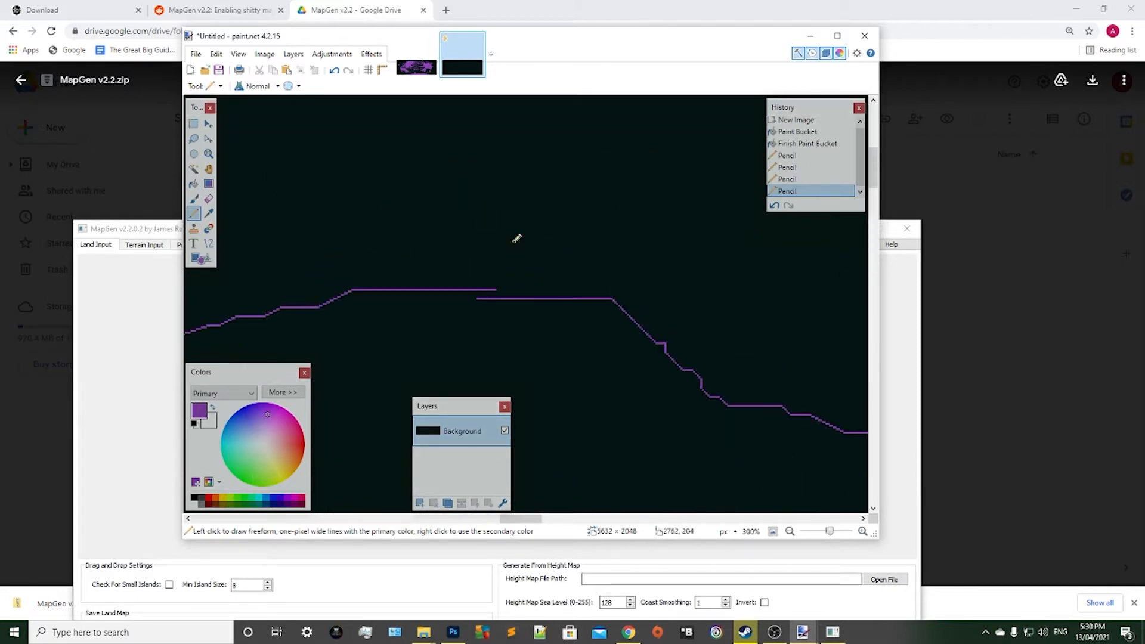
pyautogui.click(495, 286)
pyautogui.keyDown('ctrl'); pyautogui.scroll(-6, 504, 239); pyautogui.keyUp('ctrl')
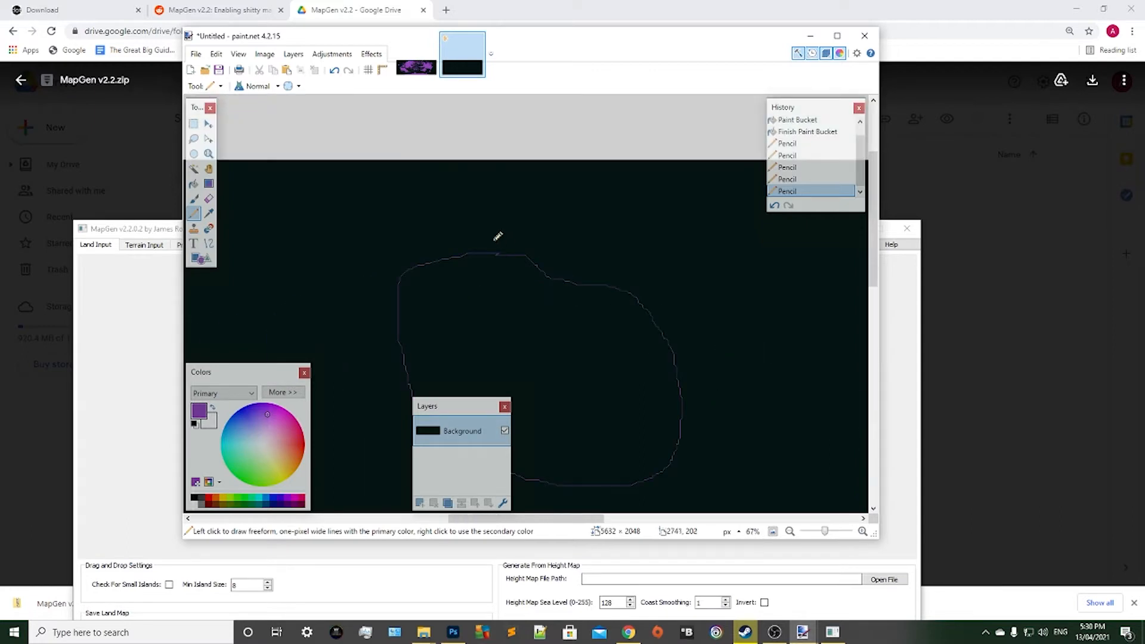
pyautogui.scroll(-3, 498, 237)
# Fill the larger eastern island, the small round island and the long curved southern landmass with purple using the Paint Bucket.
pyautogui.click(193, 184)
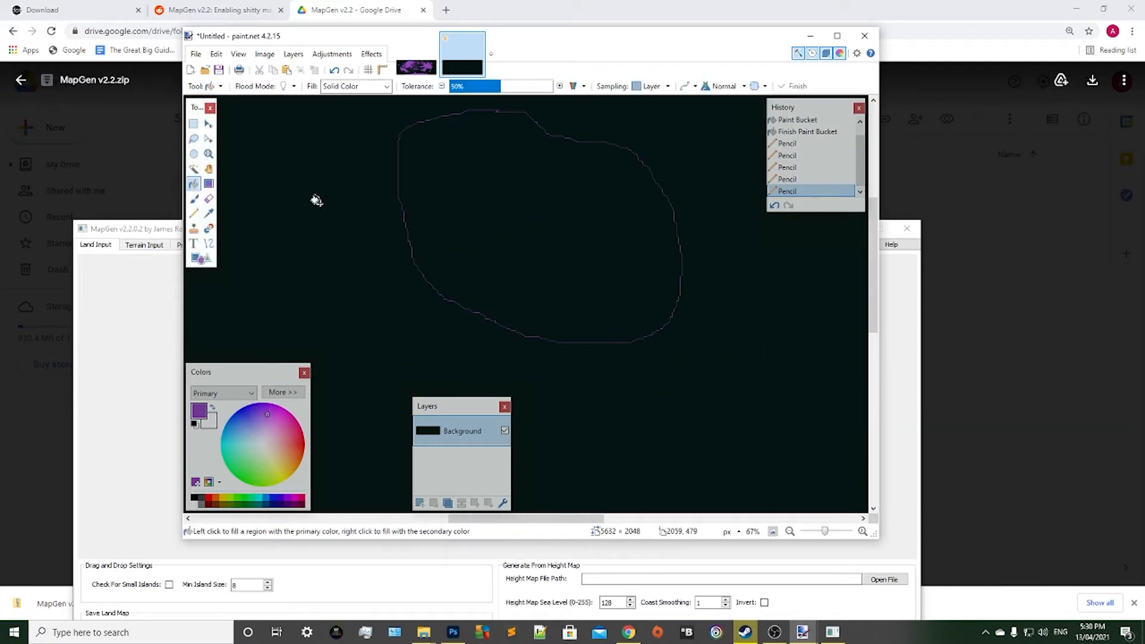
pyautogui.click(535, 246)
pyautogui.keyDown('ctrl'); pyautogui.scroll(-4, 534, 245); pyautogui.keyUp('ctrl')
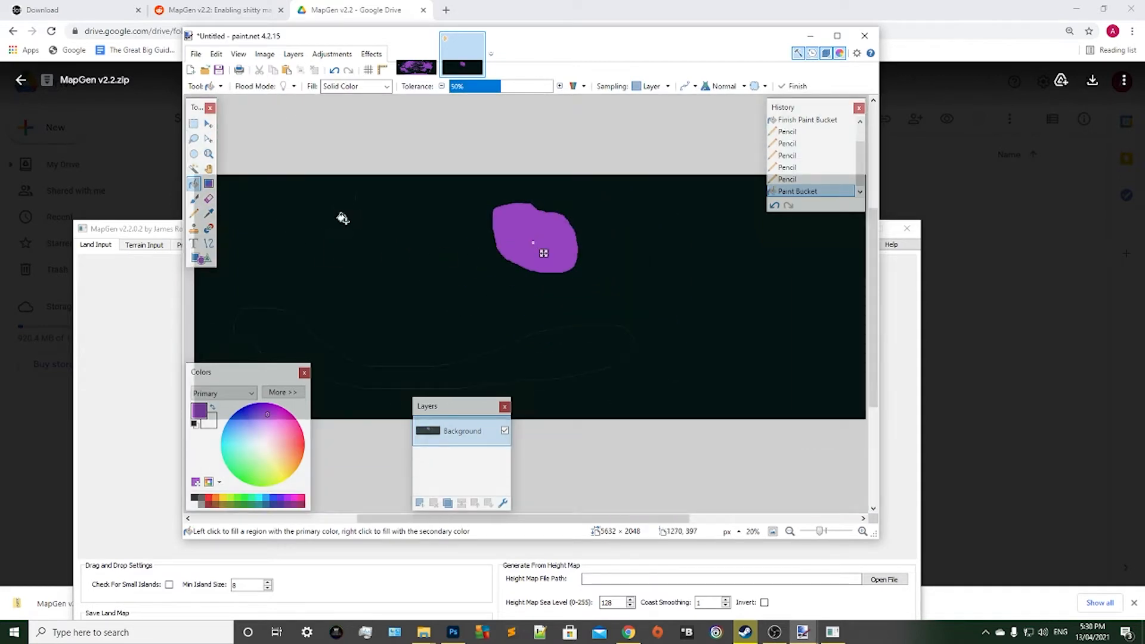
pyautogui.click(343, 218)
pyautogui.click(291, 335)
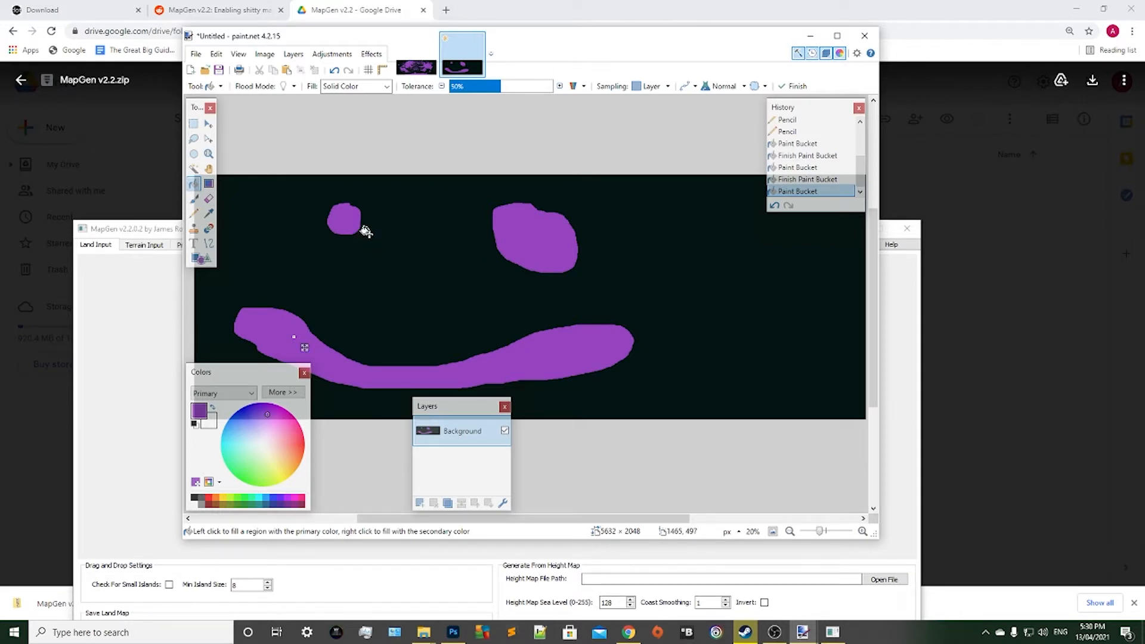
# Sample the green lake colour in LandMap.bmp with the Color Picker and return to the custom map.
pyautogui.click(209, 124)
pyautogui.click(423, 64)
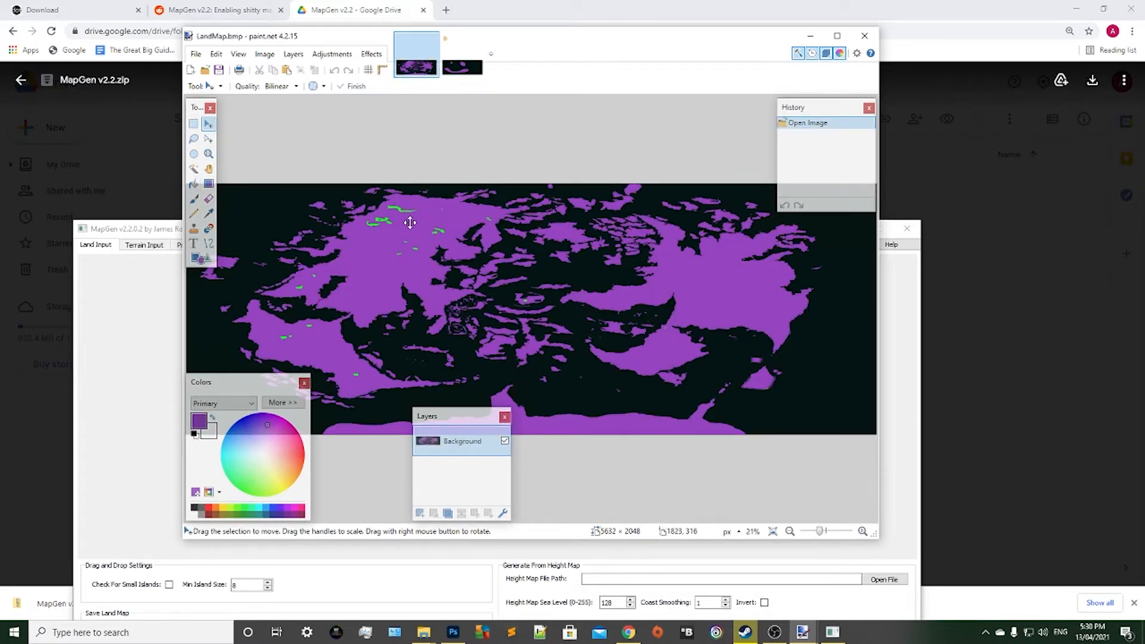
pyautogui.scroll(7, 410, 223)
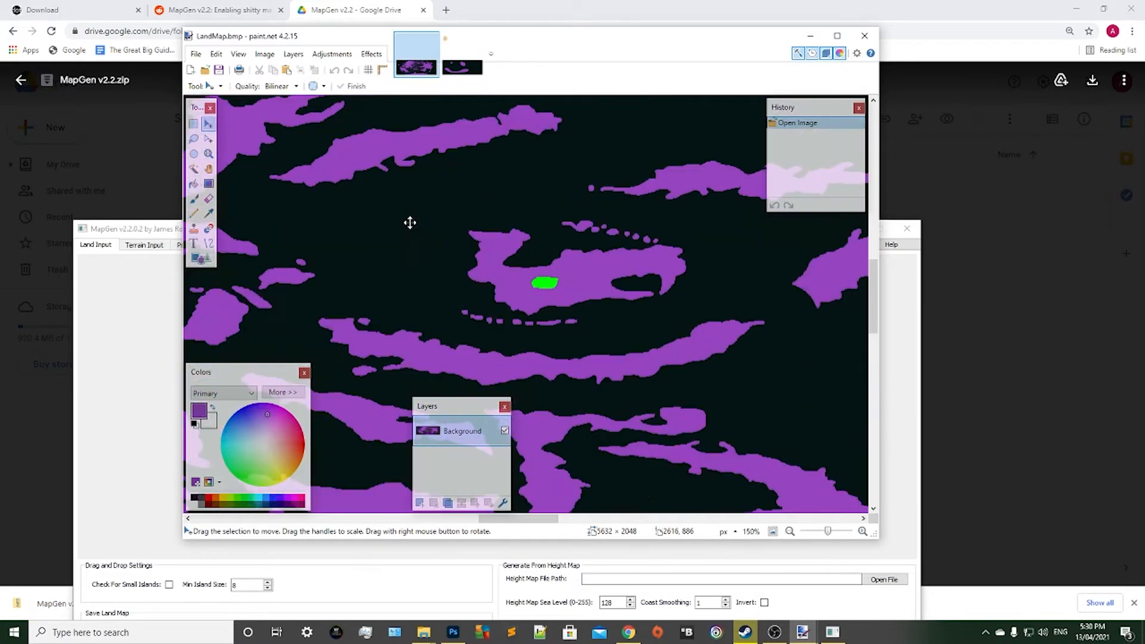
pyautogui.click(209, 213)
pyautogui.click(545, 278)
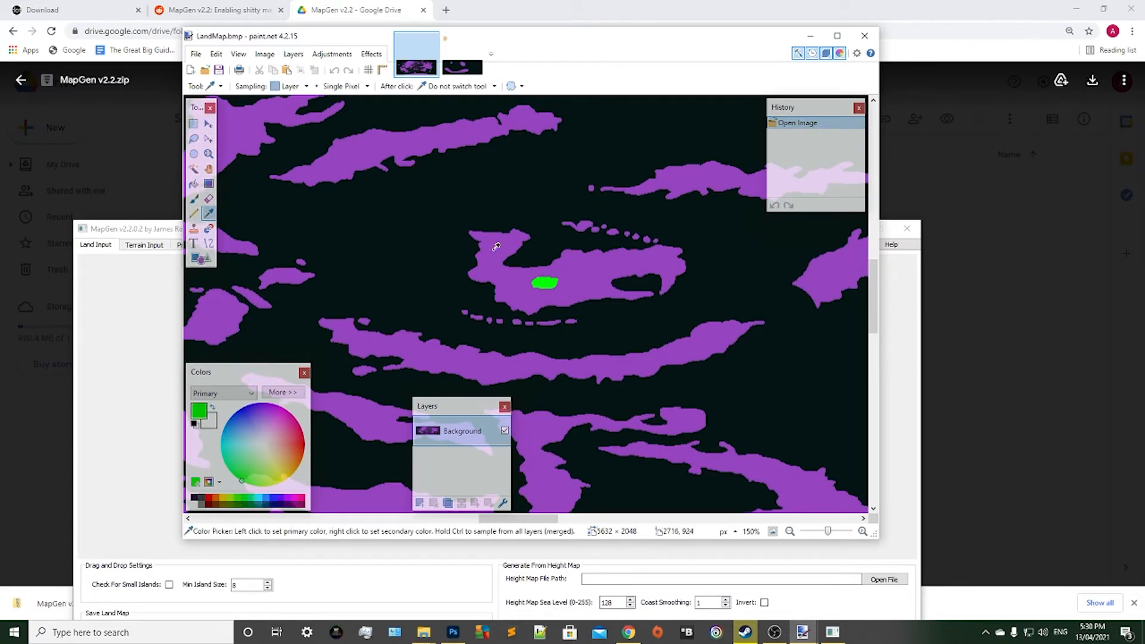
pyautogui.click(462, 67)
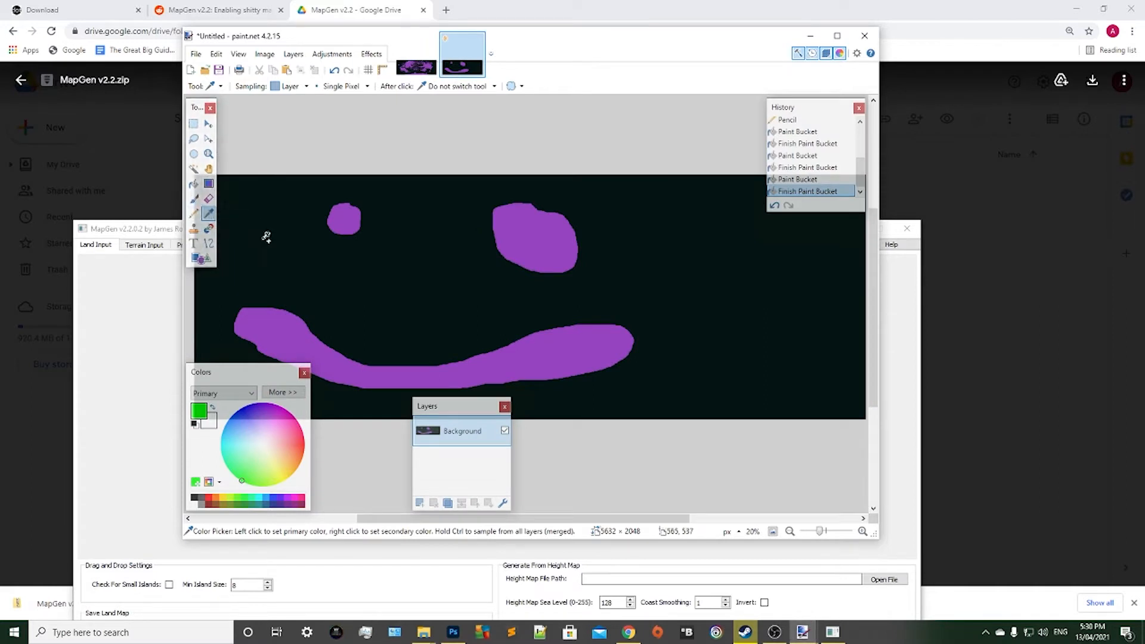
pyautogui.scroll(5, 266, 237)
pyautogui.scroll(1, 611, 202)
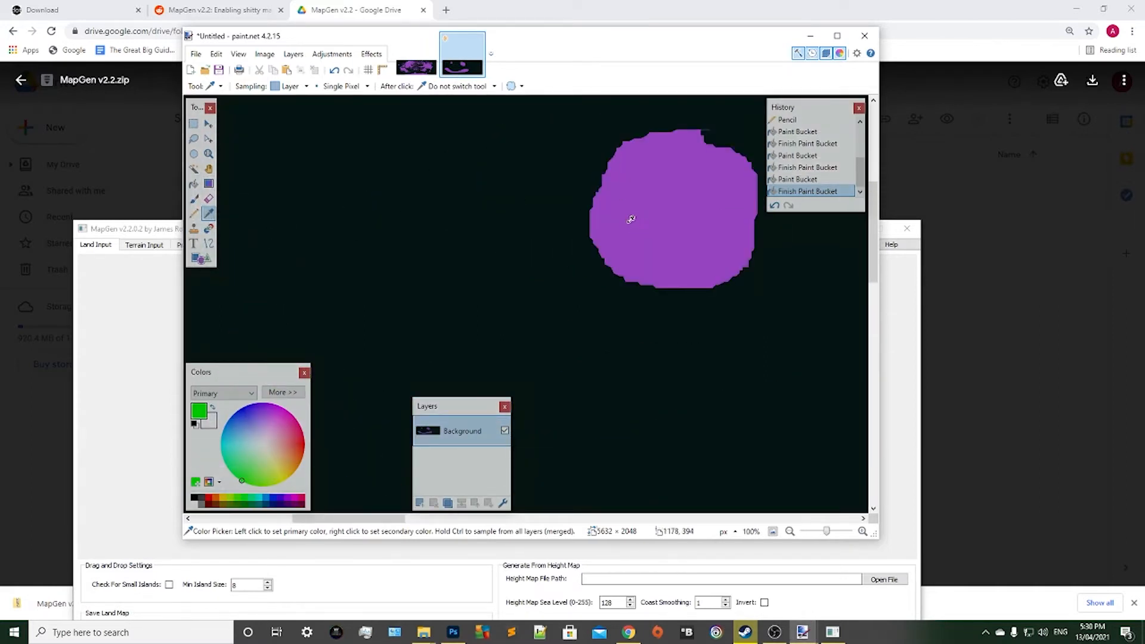
pyautogui.click(630, 216)
pyautogui.scroll(2, 720, 226)
pyautogui.scroll(-2, 224, 220)
# Pick the green of the central island's lake in LandMap.bmp as the primary colour again and go back to the custom map.
pyautogui.click(418, 68)
pyautogui.click(466, 68)
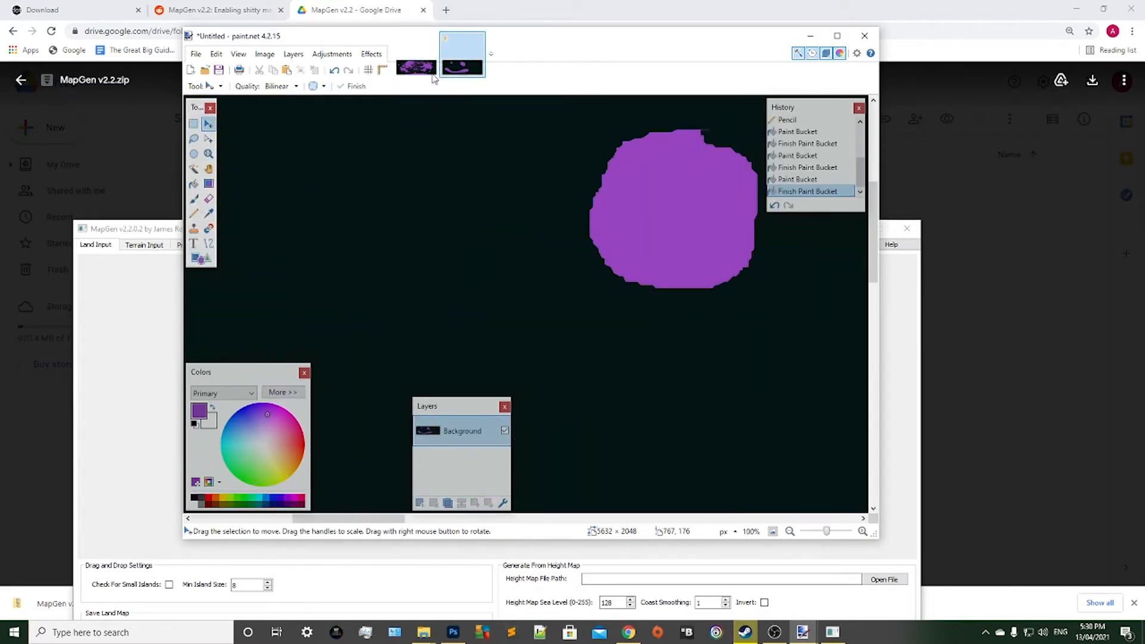
pyautogui.click(417, 67)
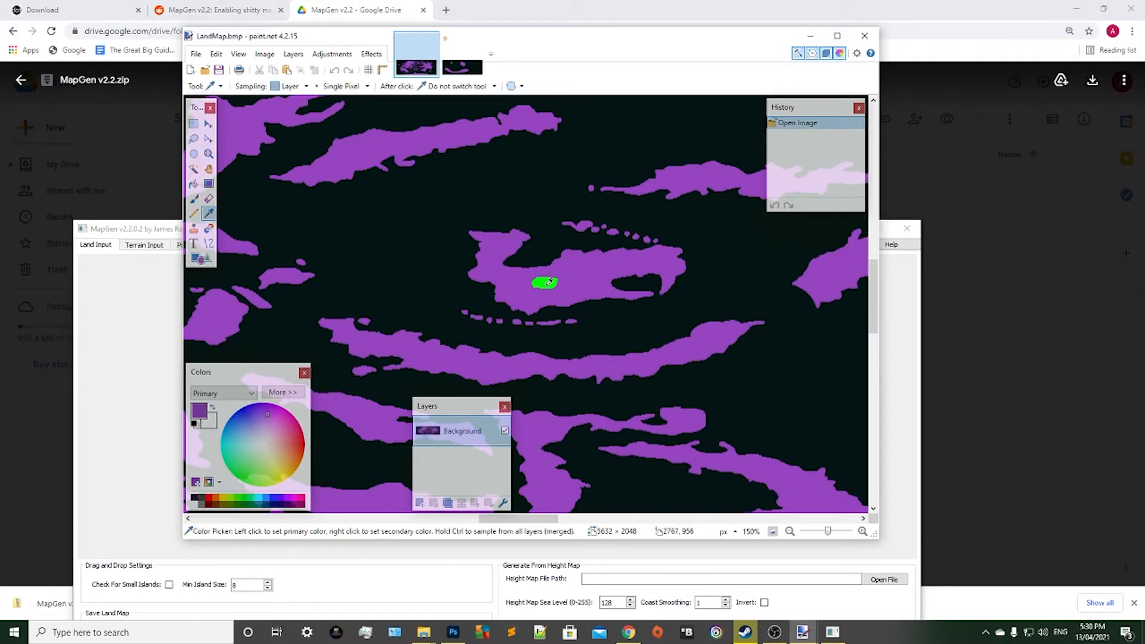
pyautogui.click(548, 283)
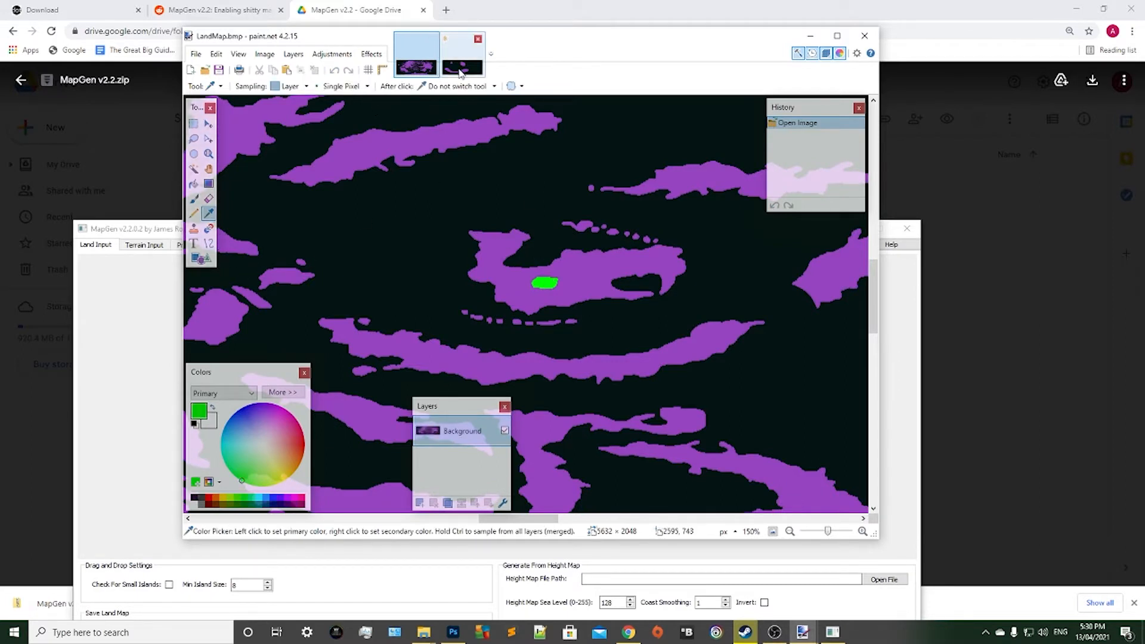
pyautogui.click(461, 73)
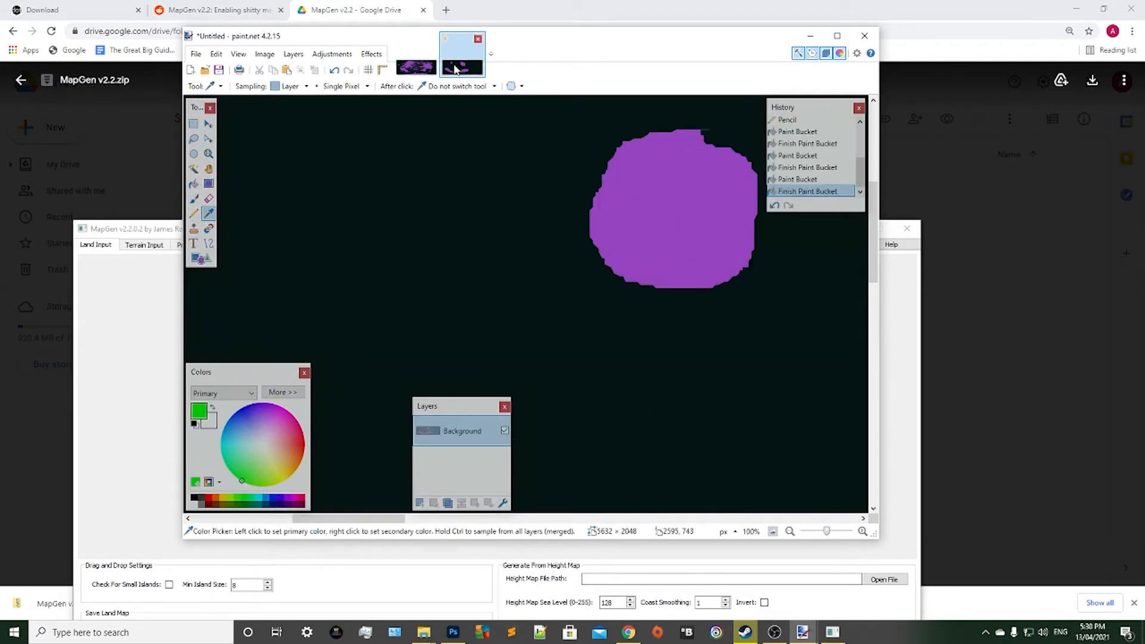
# Outline a closed lake in green with the Pencil inside the small round island and fill it with green.
pyautogui.click(196, 213)
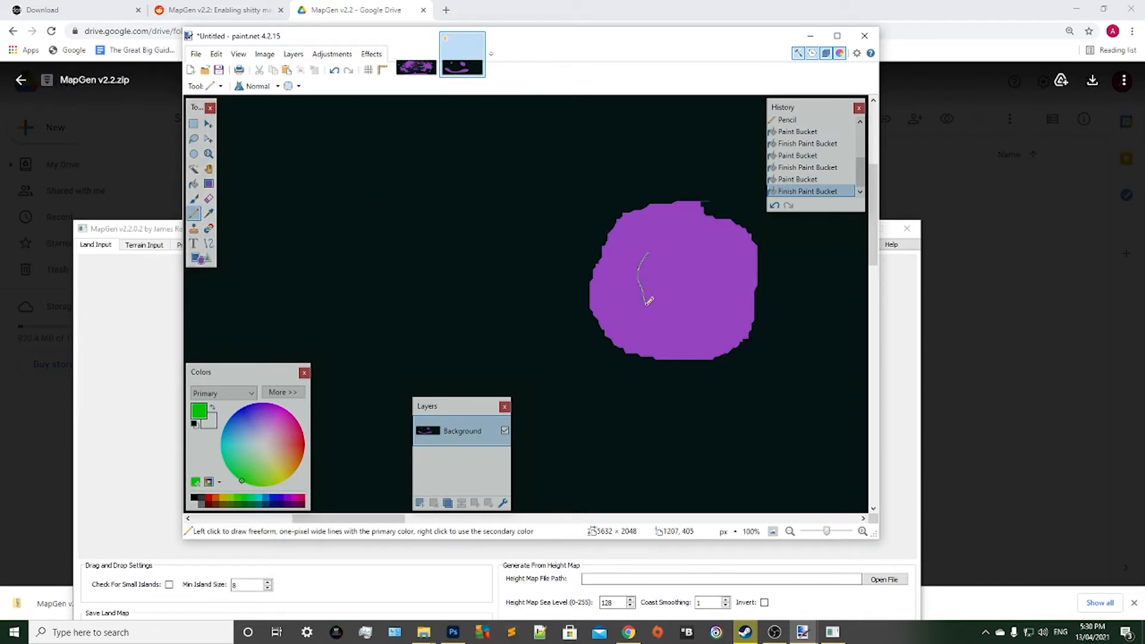
pyautogui.moveTo(647, 301)
pyautogui.mouseDown()
pyautogui.moveTo(691, 277)
pyautogui.moveTo(650, 252)
pyautogui.mouseUp()
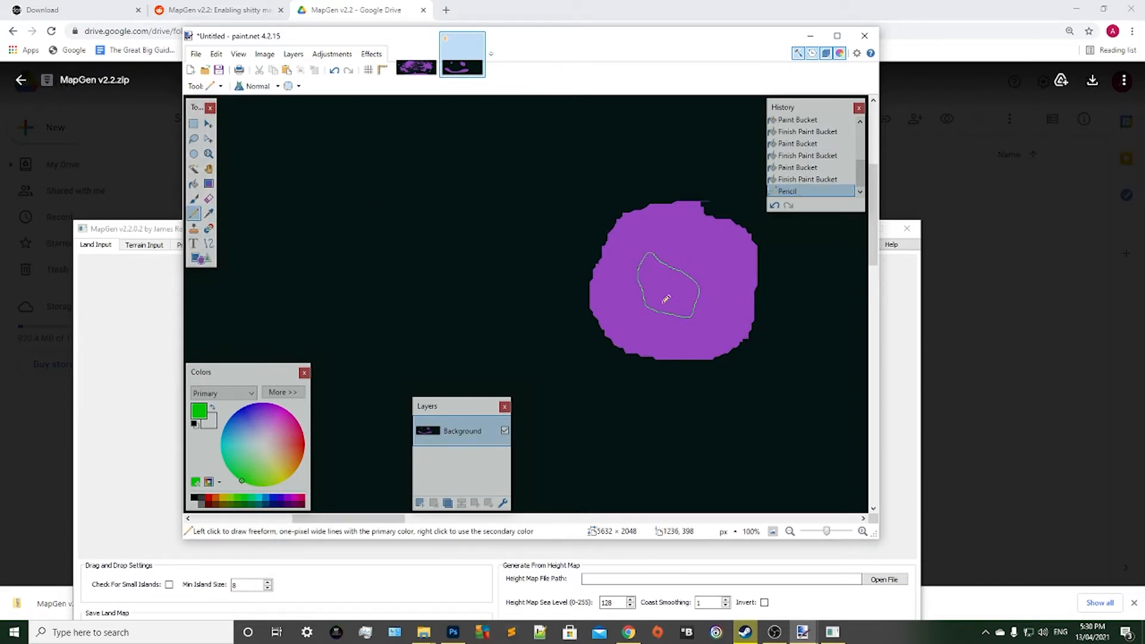
pyautogui.scroll(4, 663, 281)
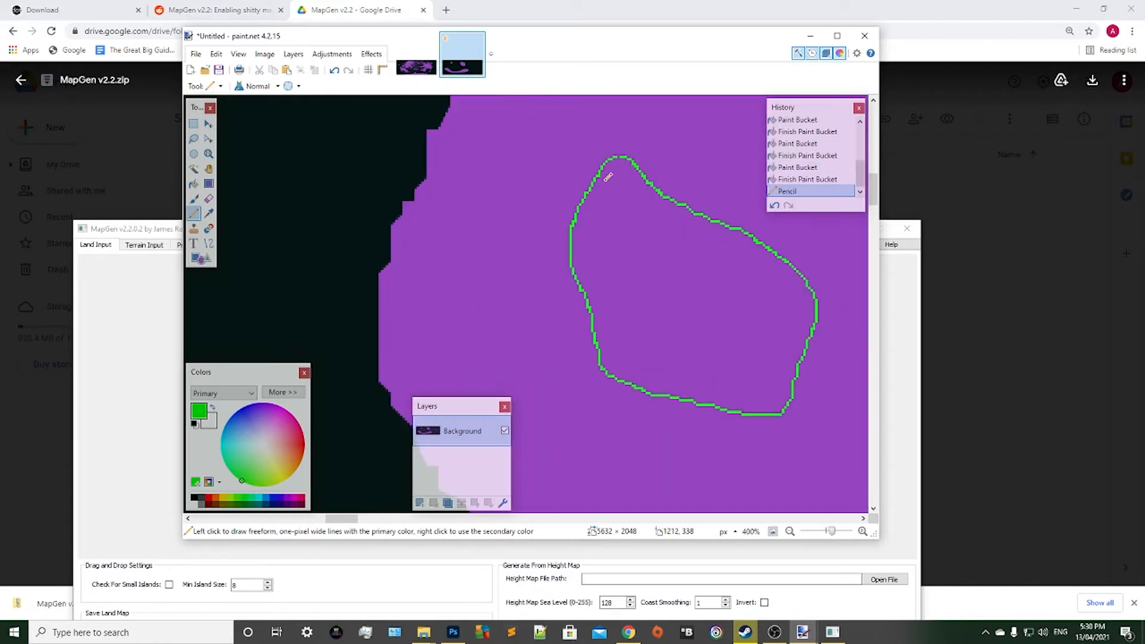
pyautogui.click(622, 154)
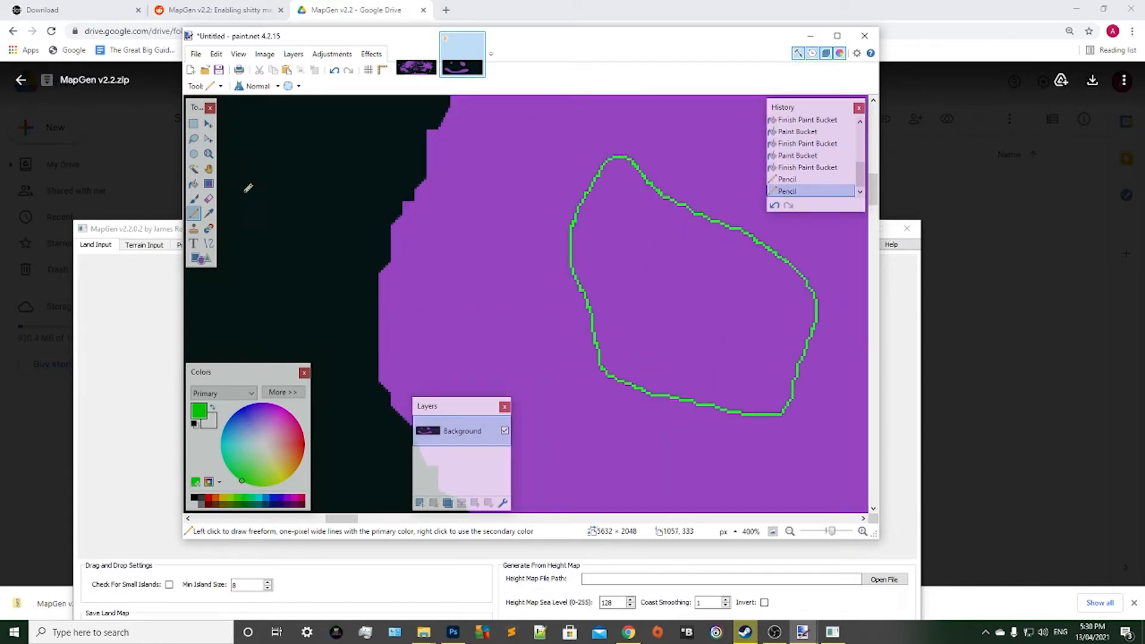
pyautogui.click(194, 183)
pyautogui.click(660, 273)
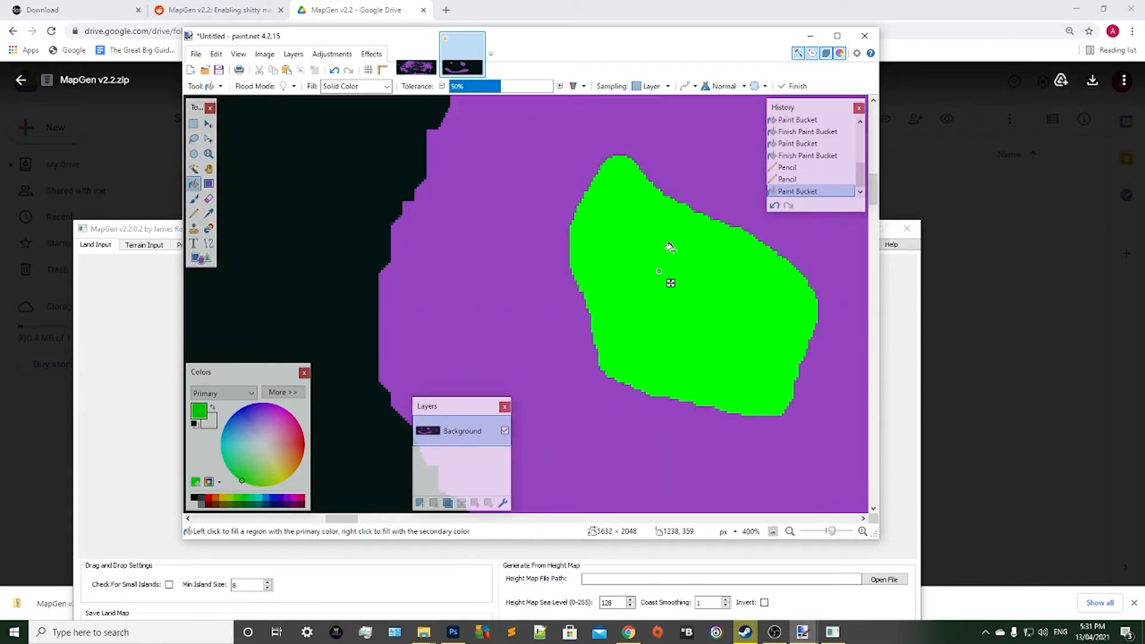
pyautogui.scroll(-8, 669, 246)
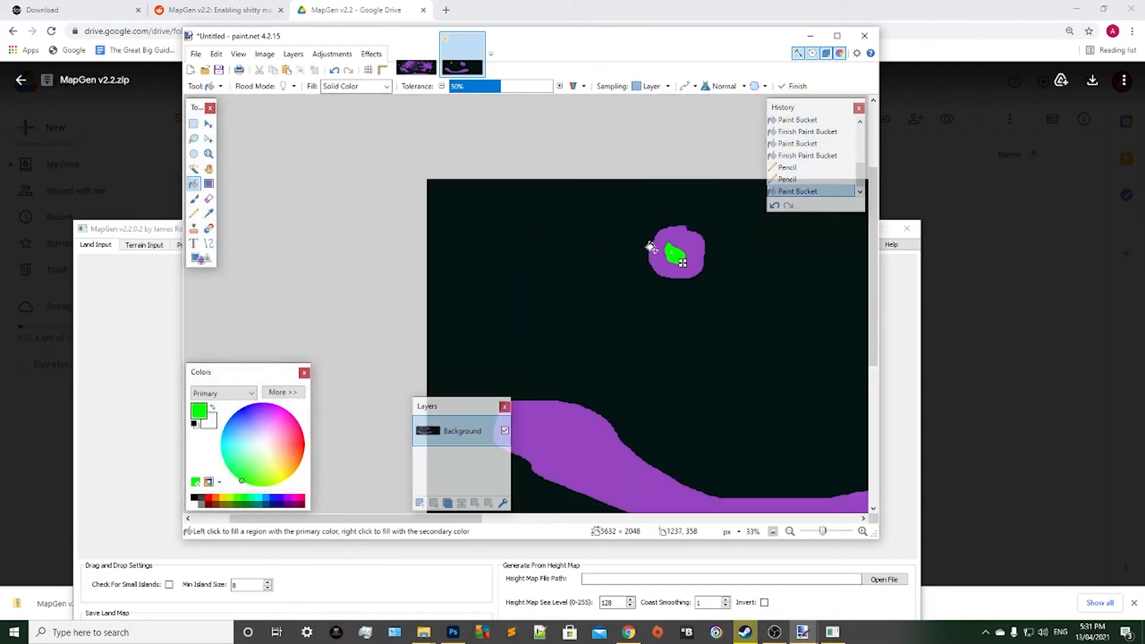
# Outline a rounded lake in green with the Pencil in the western half of the larger eastern island, closing its top edge.
pyautogui.hscroll(5, 540, 429)
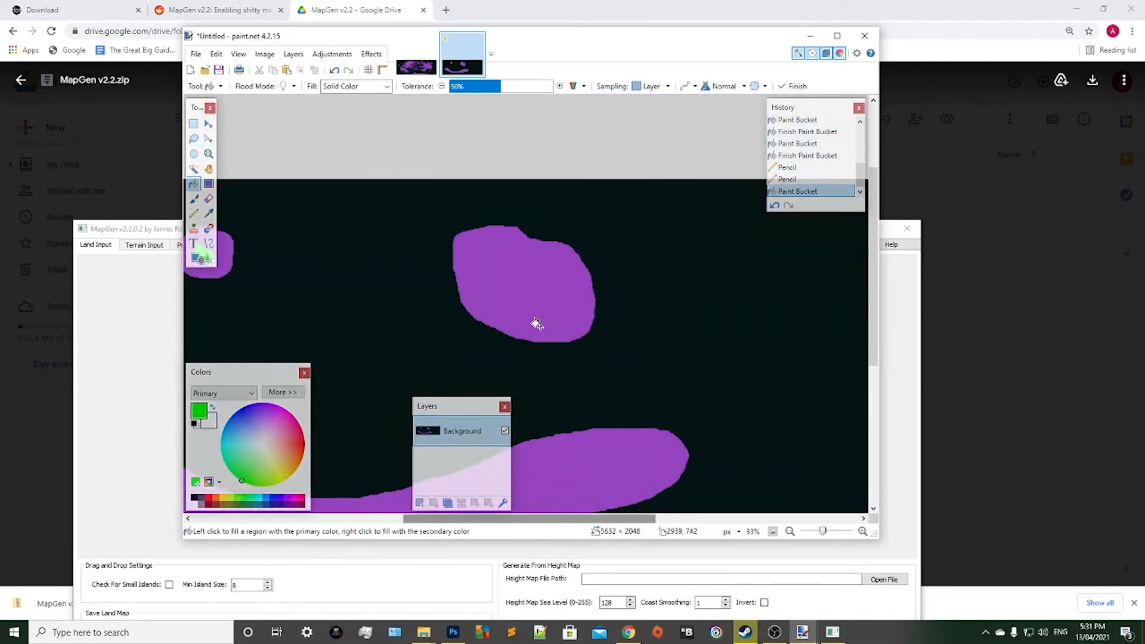
pyautogui.scroll(5, 537, 324)
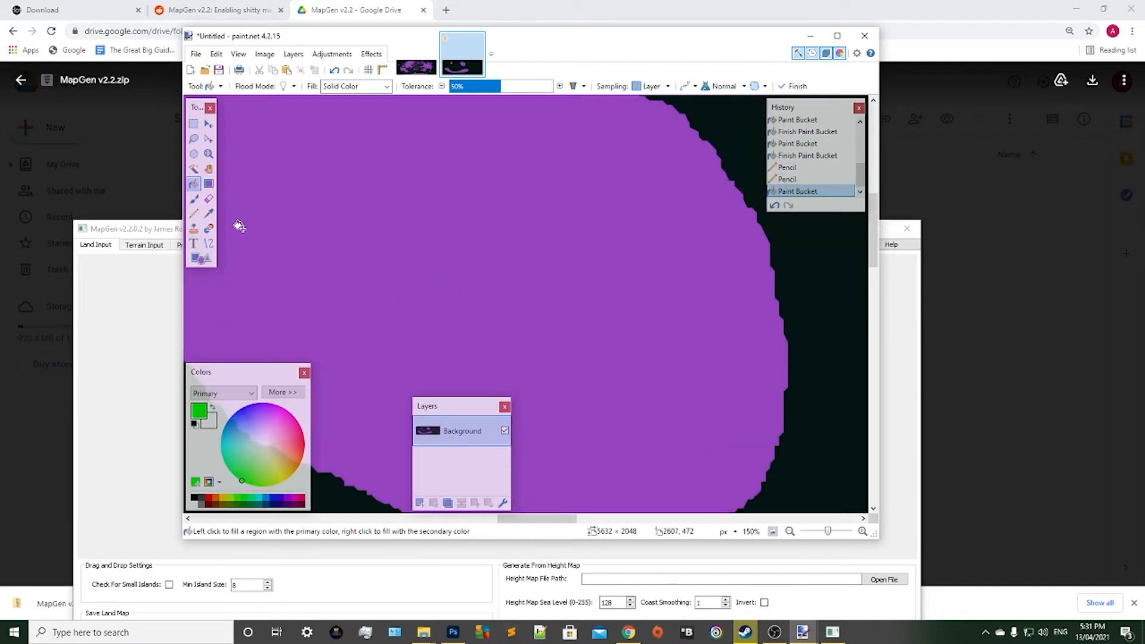
pyautogui.click(194, 212)
pyautogui.moveTo(415, 159)
pyautogui.mouseDown()
pyautogui.moveTo(295, 199)
pyautogui.moveTo(523, 322)
pyautogui.moveTo(440, 169)
pyautogui.moveTo(421, 161)
pyautogui.mouseUp()
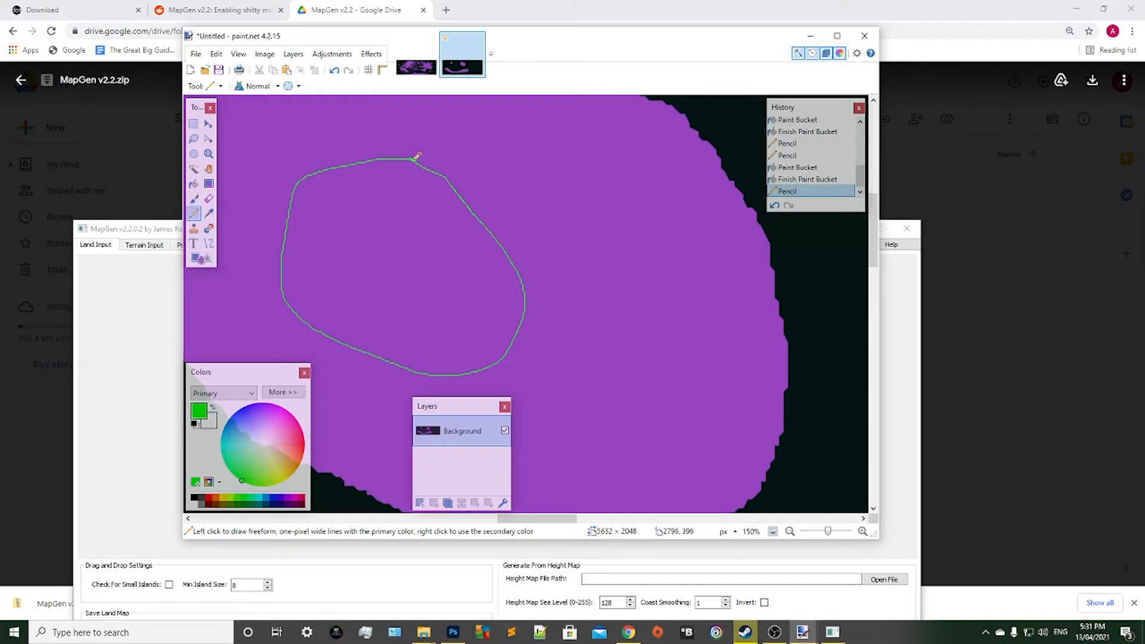
pyautogui.moveTo(417, 159); pyautogui.dragTo(419, 160)
pyautogui.scroll(5, 431, 159)
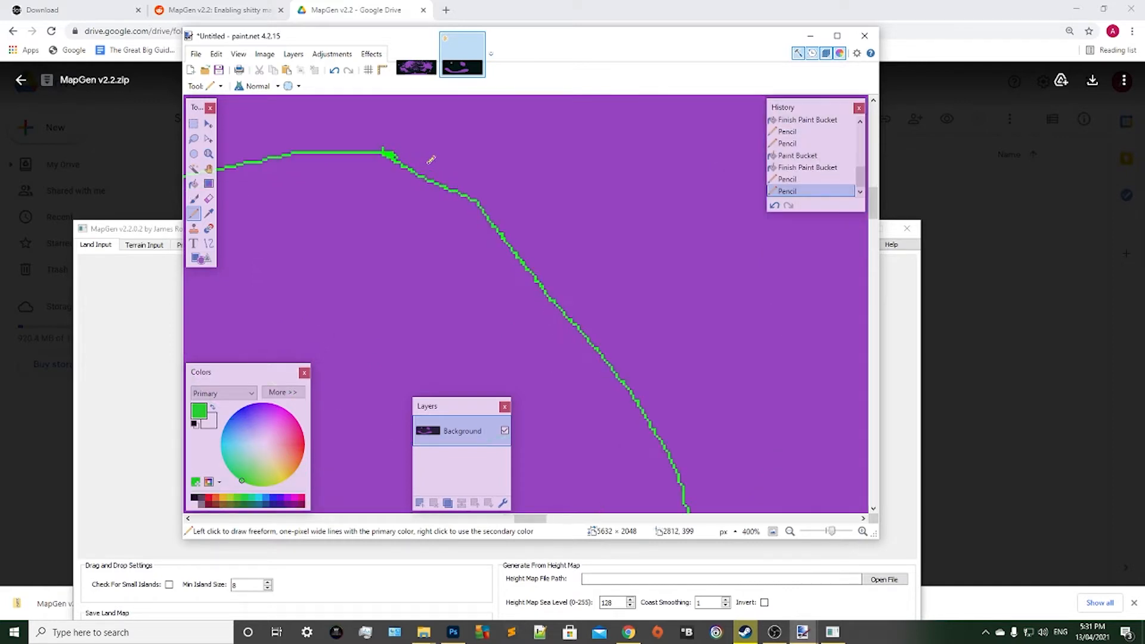
pyautogui.scroll(2, 430, 160)
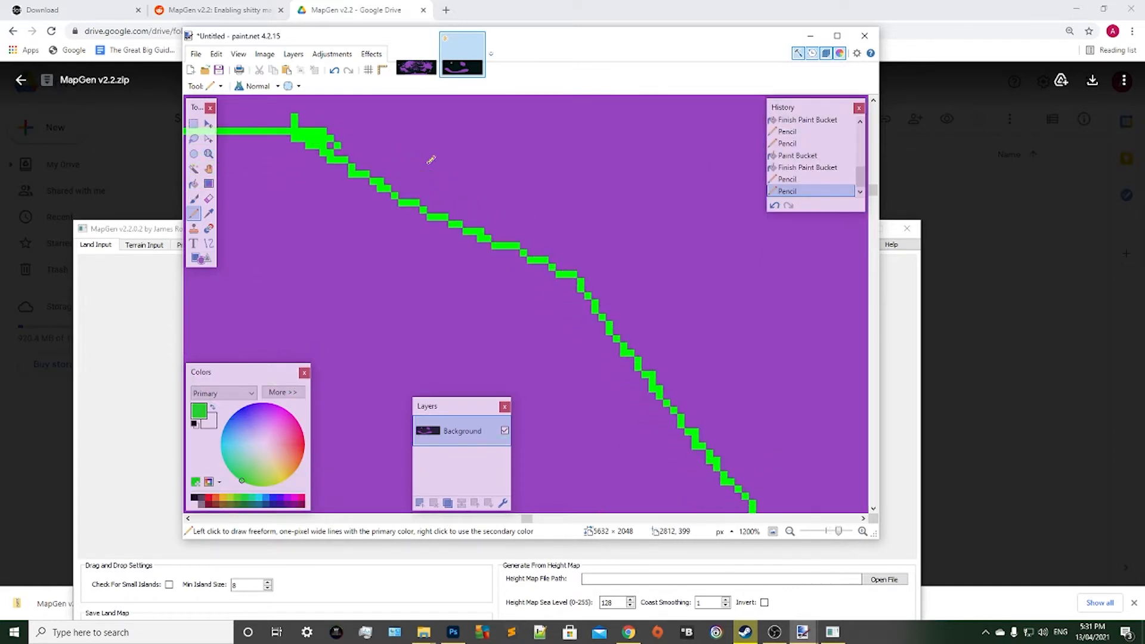
pyautogui.click(333, 142)
pyautogui.scroll(-7, 425, 169)
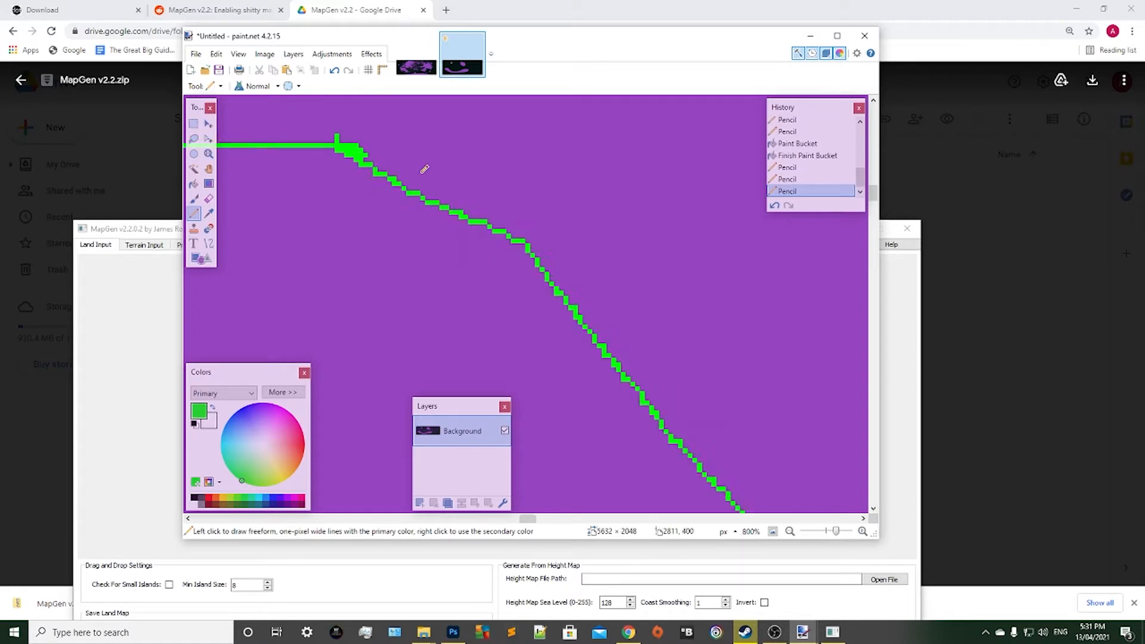
pyautogui.scroll(-4, 425, 168)
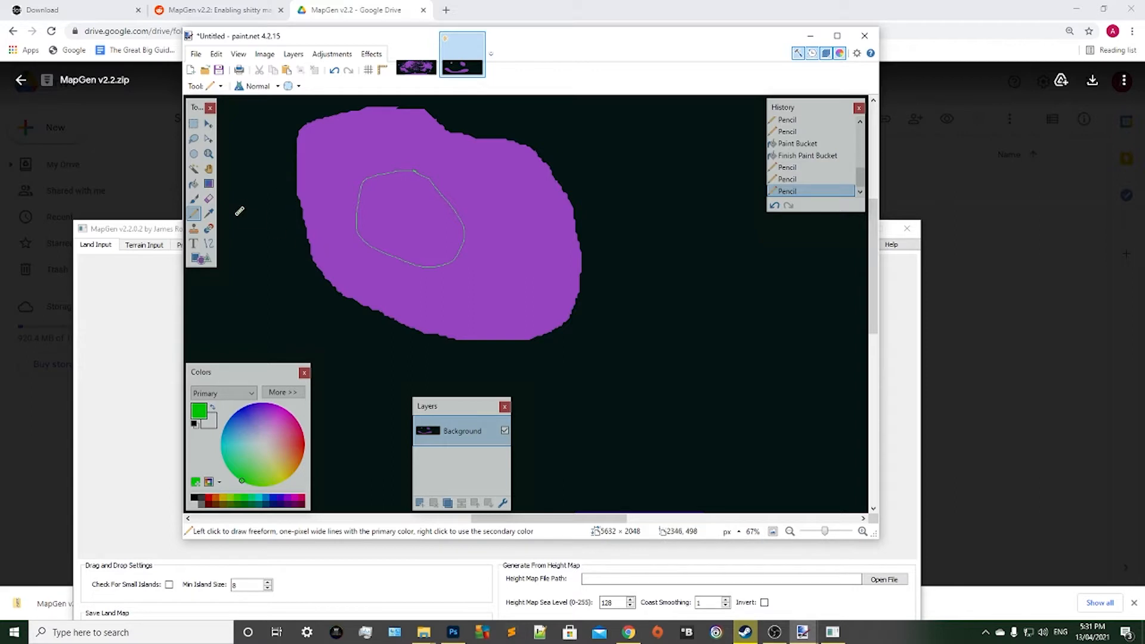
# Fill the lake outline in the larger eastern island with green using the Paint Bucket.
pyautogui.click(194, 183)
pyautogui.click(381, 224)
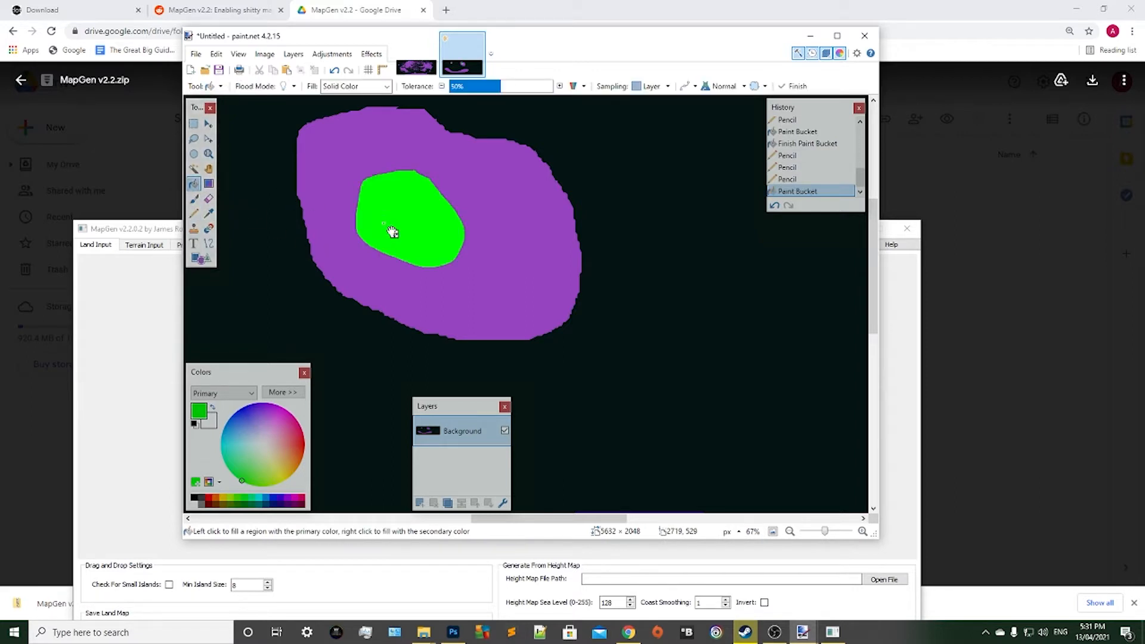
pyautogui.scroll(-5, 462, 249)
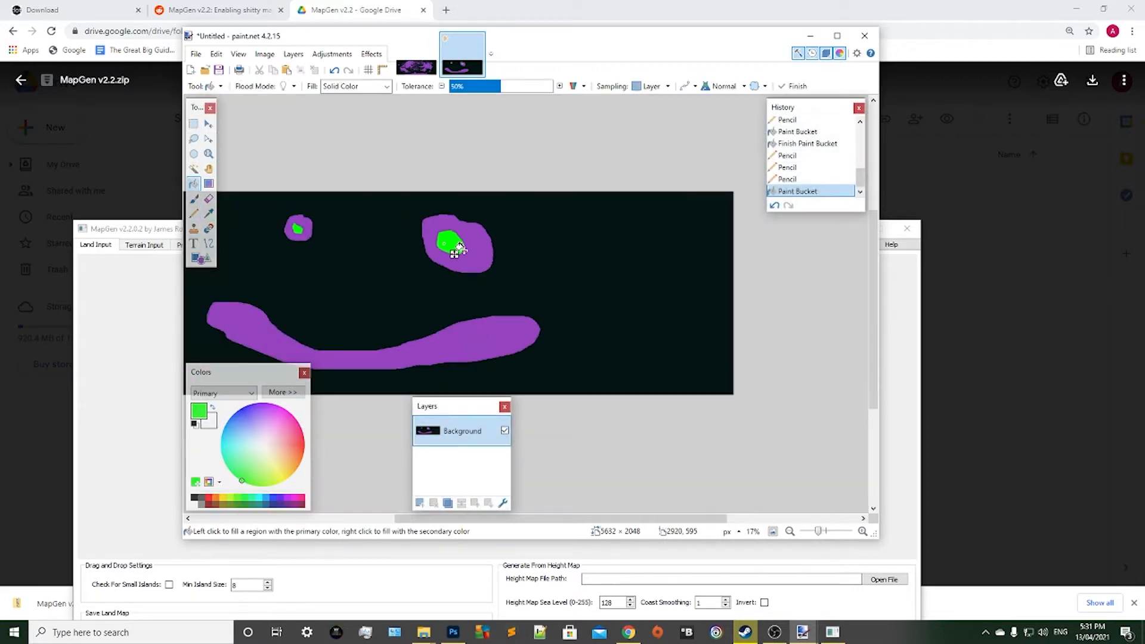
pyautogui.scroll(1, 416, 342)
pyautogui.scroll(-1, 416, 342)
pyautogui.scroll(2, 416, 342)
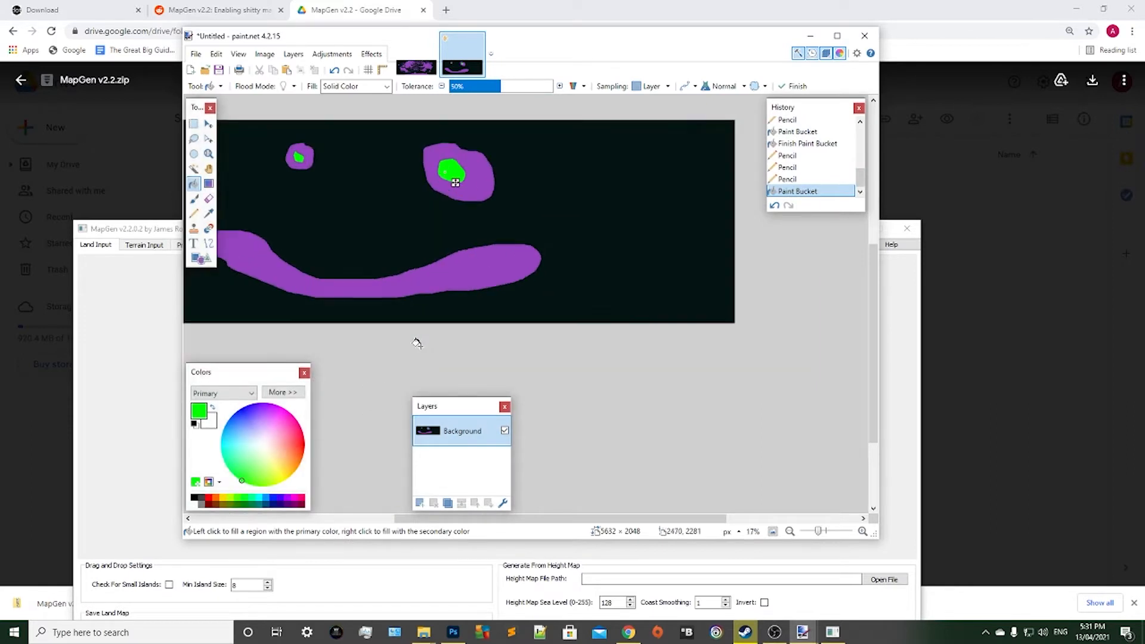
pyautogui.moveTo(518, 519); pyautogui.dragTo(476, 519)
pyautogui.scroll(2, 398, 290)
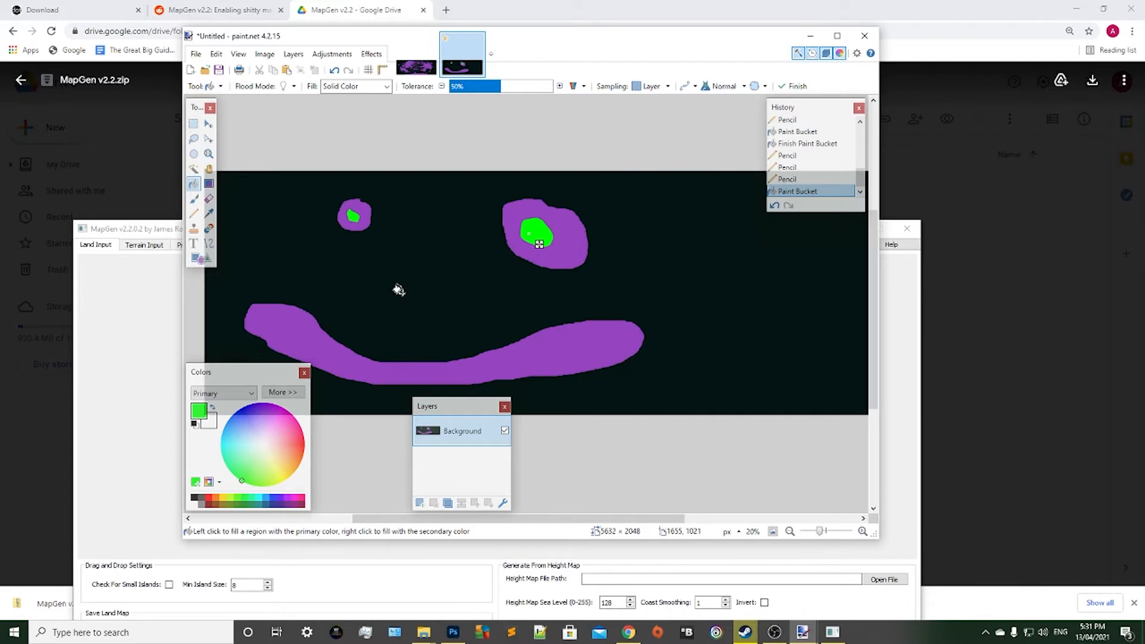
pyautogui.scroll(1, 398, 290)
# Save the finished map to the Desktop as a PNG named Land Input, keeping the default save settings.
pyautogui.click(196, 54)
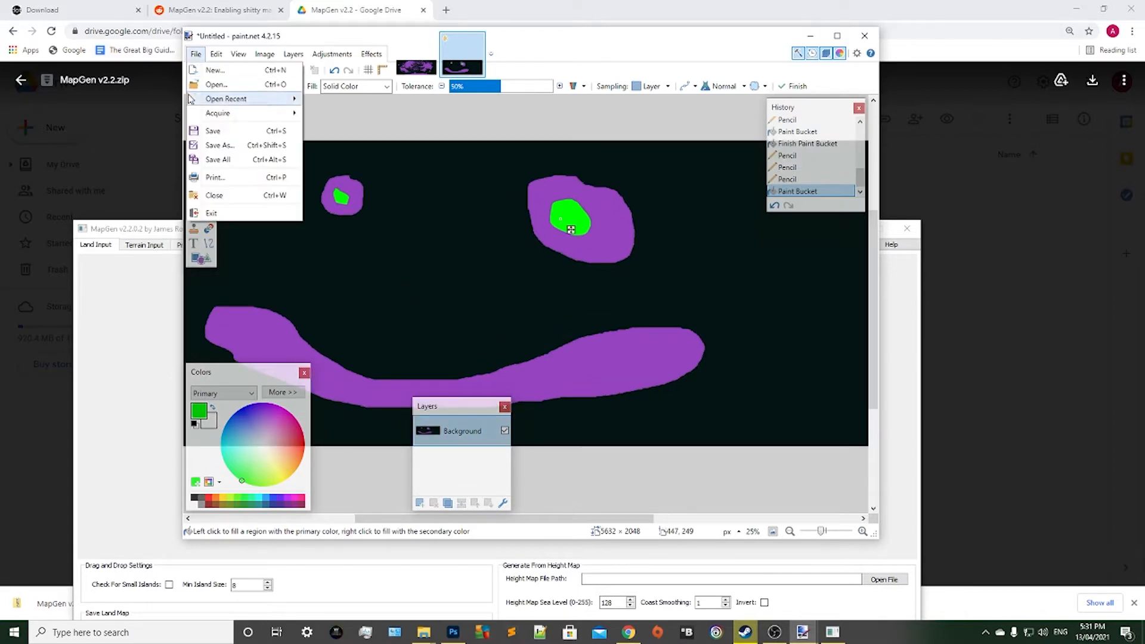
pyautogui.click(194, 145)
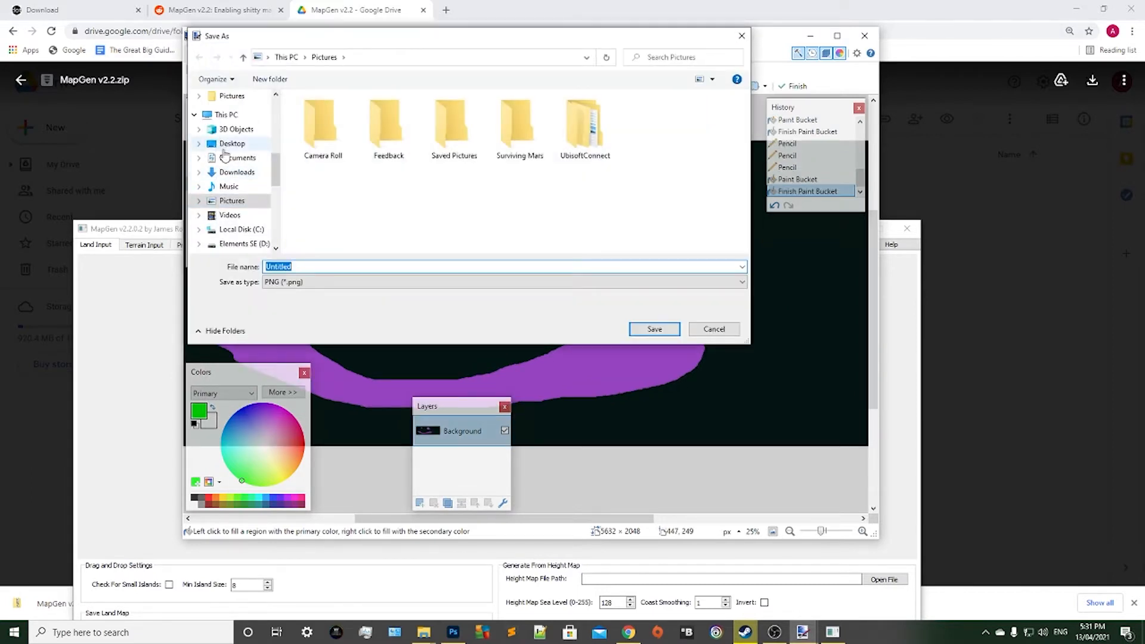
pyautogui.click(378, 264)
pyautogui.press('BackSpace')
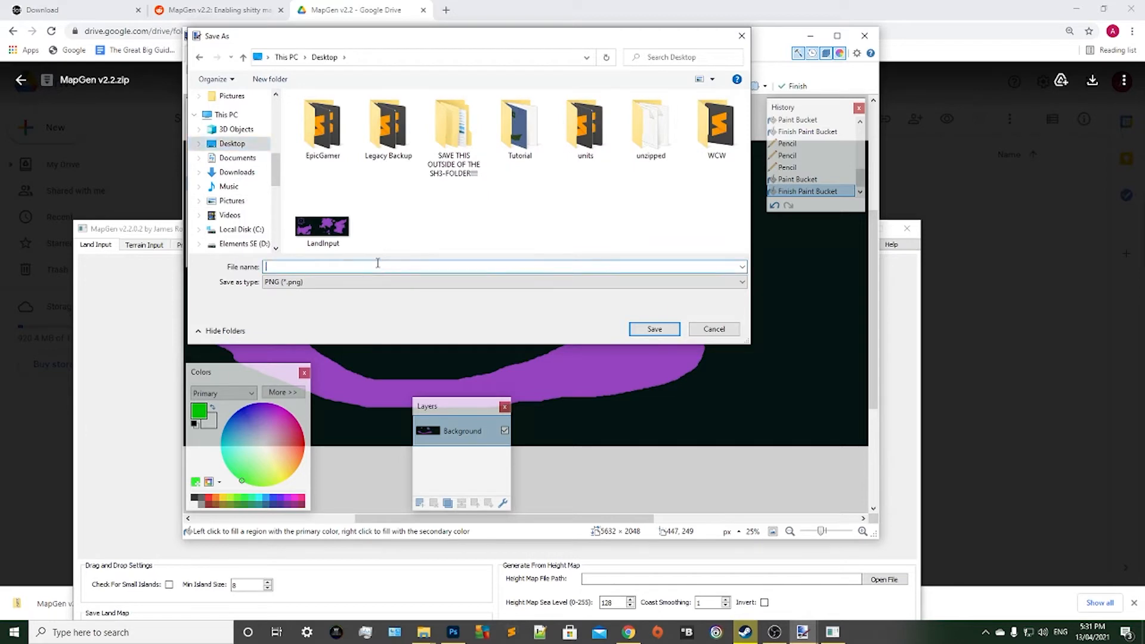
pyautogui.write('Land Input')
pyautogui.click(652, 331)
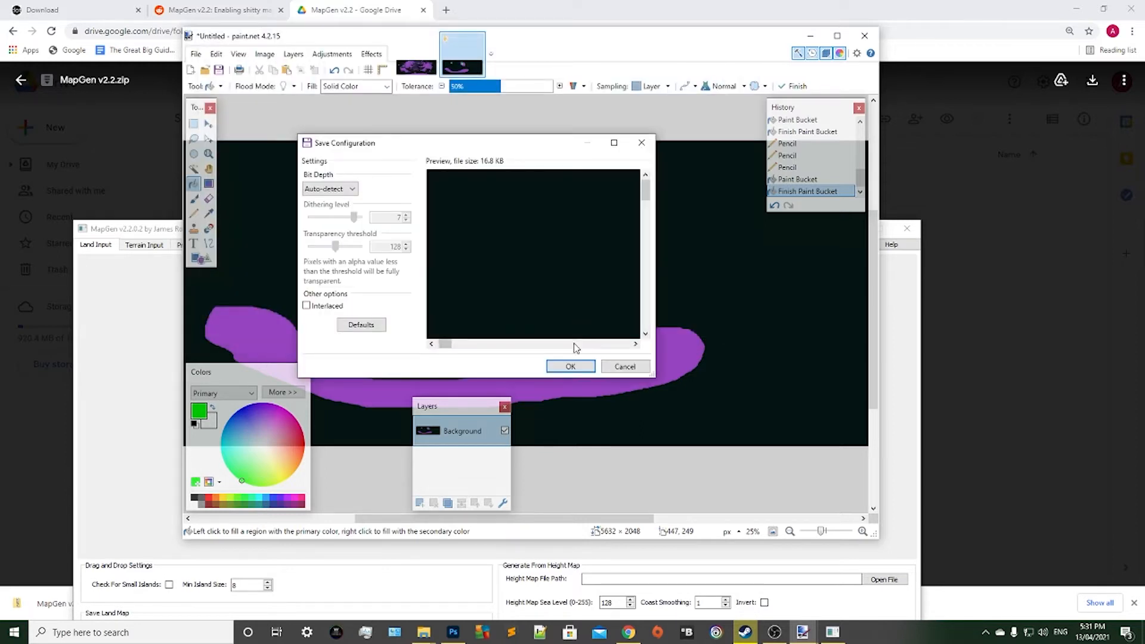
pyautogui.click(571, 367)
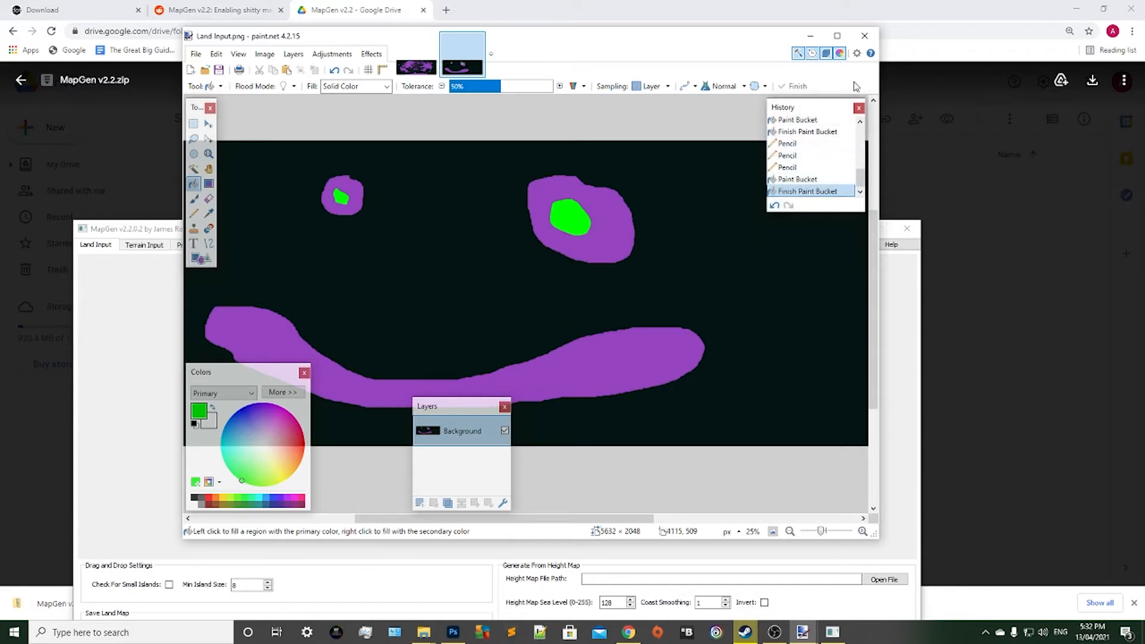
# Close paint.net, clear the browser and Examples windows away, and load the desktop's Land Input image into MapGen as the land input.
pyautogui.click(864, 36)
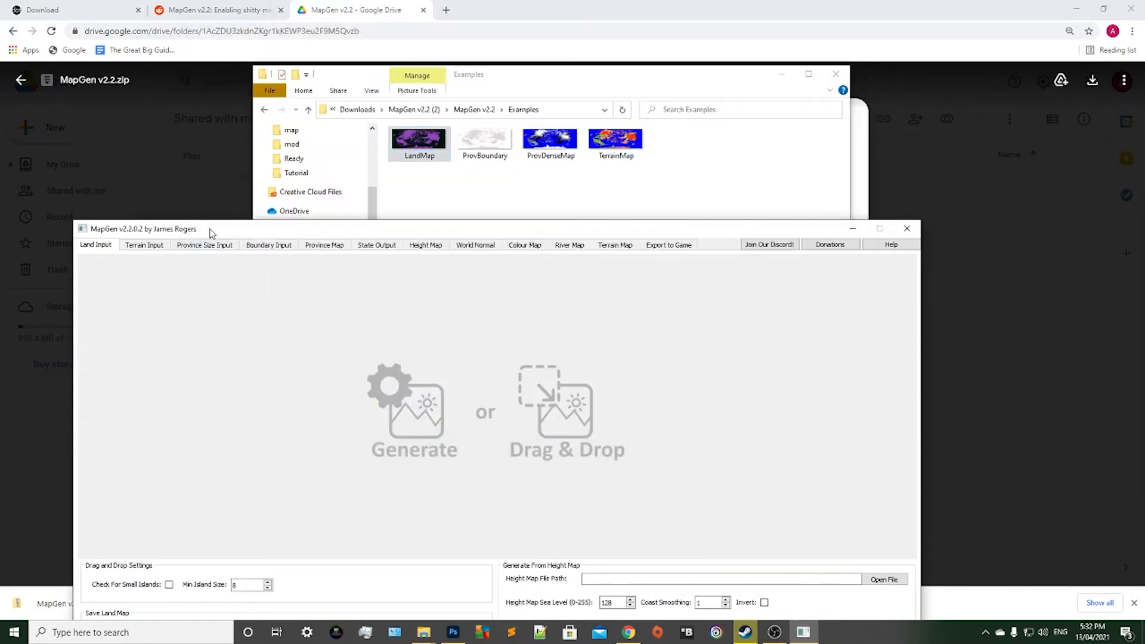
pyautogui.moveTo(213, 229); pyautogui.dragTo(310, 164)
pyautogui.click(1076, 10)
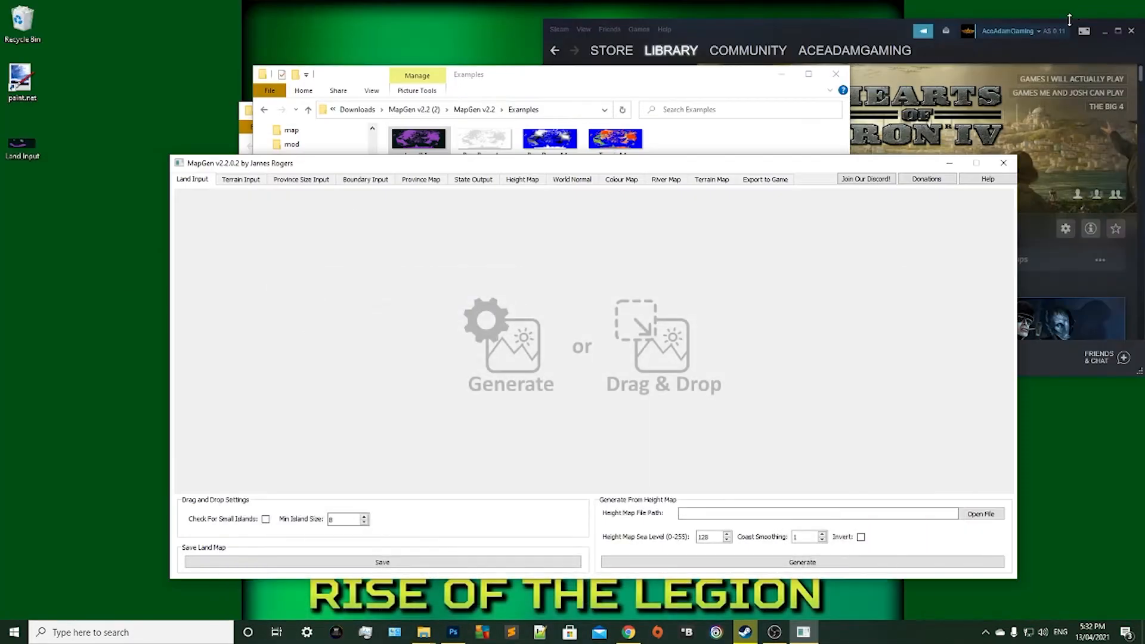
pyautogui.click(555, 88)
pyautogui.click(781, 74)
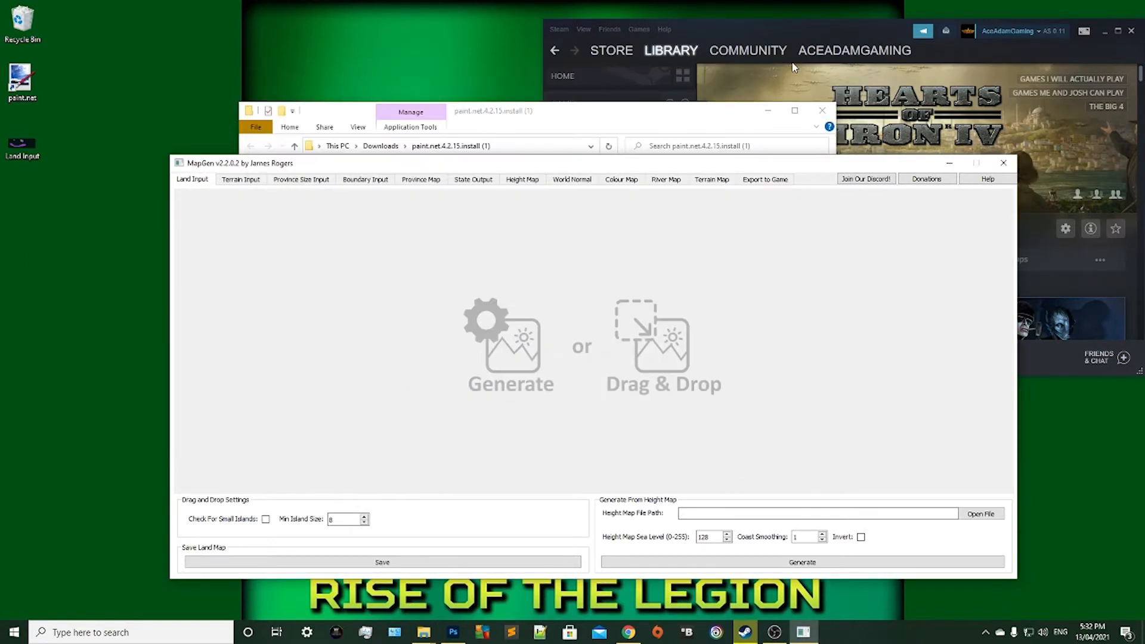
pyautogui.click(18, 148)
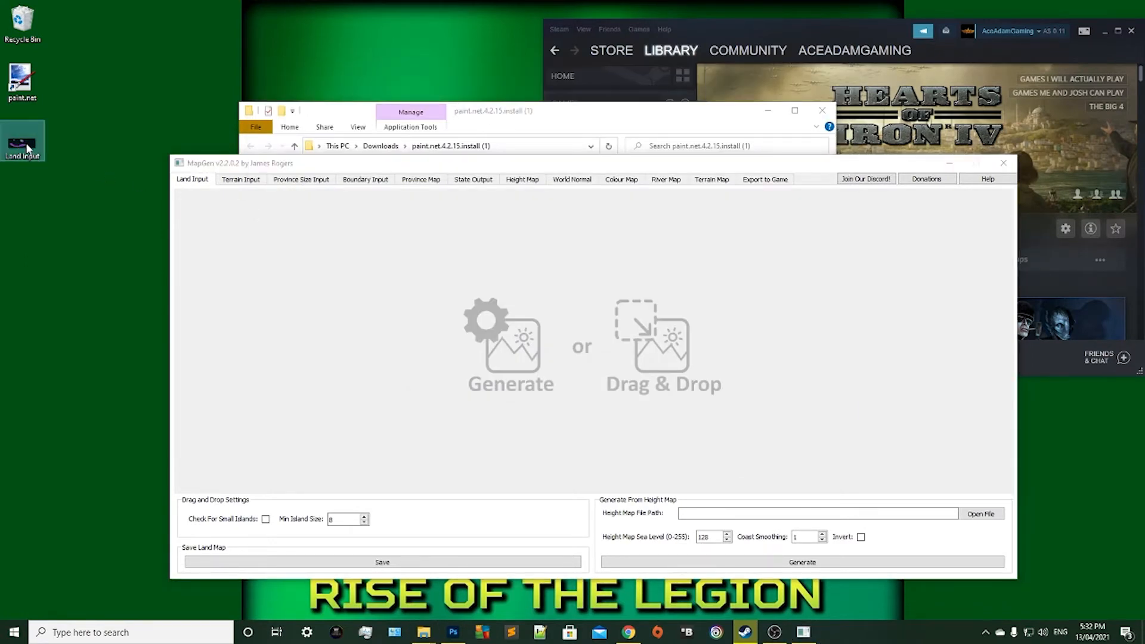
pyautogui.moveTo(27, 149); pyautogui.dragTo(488, 317)
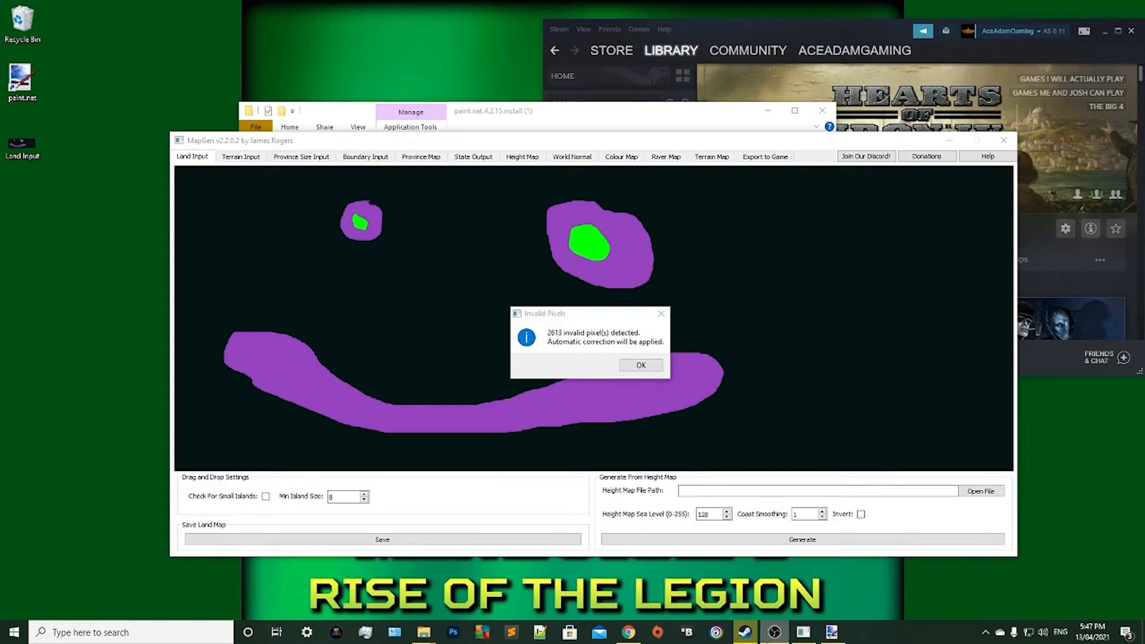
# Back in paint.net, undo the last Pencil stroke and thicken the thin purple spur on the small round island's upper edge.
pyautogui.click(832, 632)
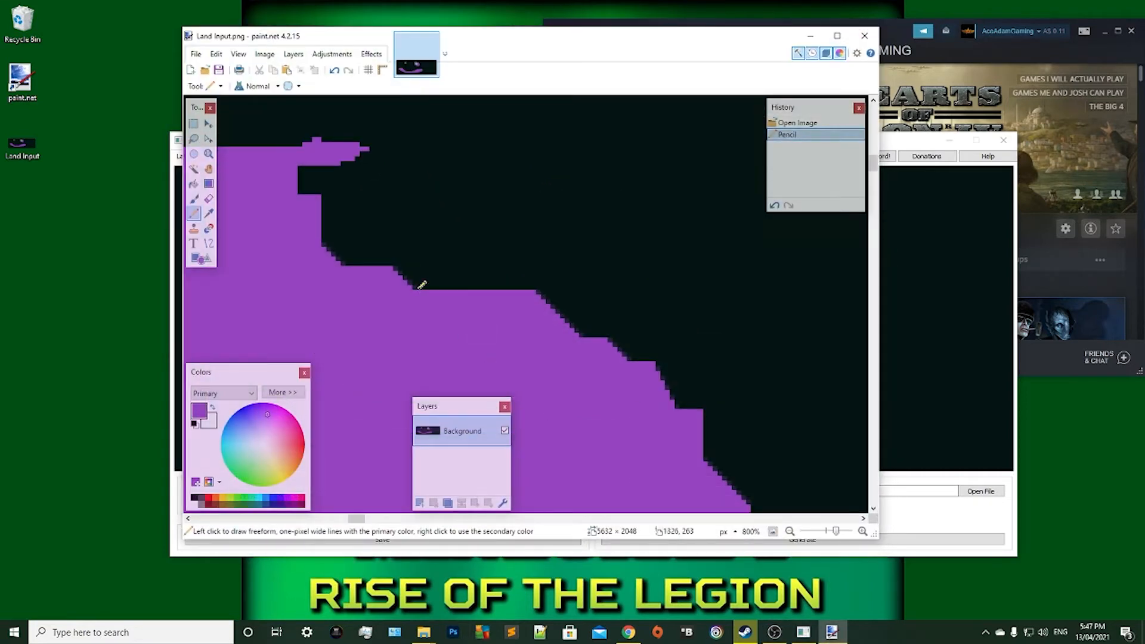
pyautogui.keyDown('ctrl'); pyautogui.scroll(7, 422, 285); pyautogui.keyUp('ctrl')
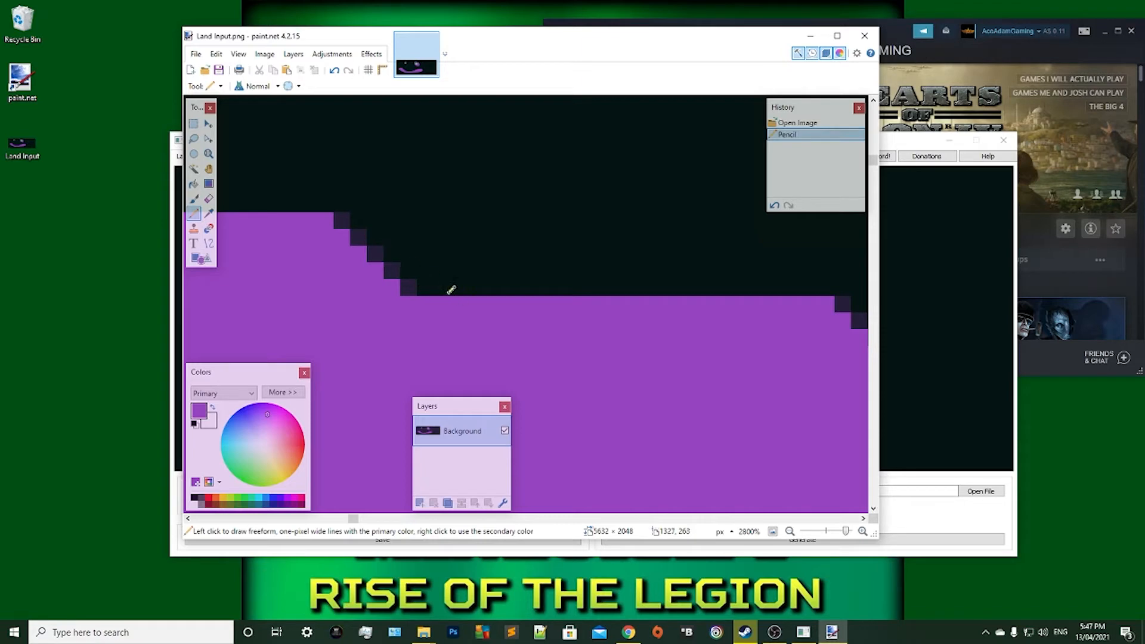
pyautogui.keyDown('ctrl'); pyautogui.scroll(-4, 452, 289); pyautogui.keyUp('ctrl')
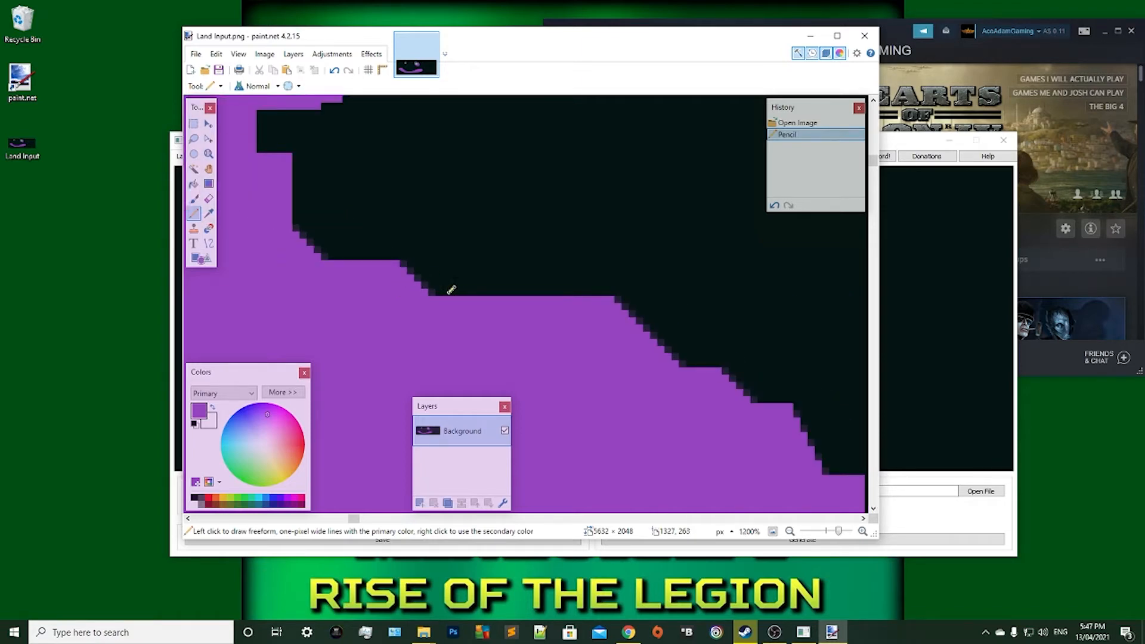
pyautogui.scroll(2, 451, 290)
pyautogui.moveTo(353, 520); pyautogui.dragTo(353, 520)
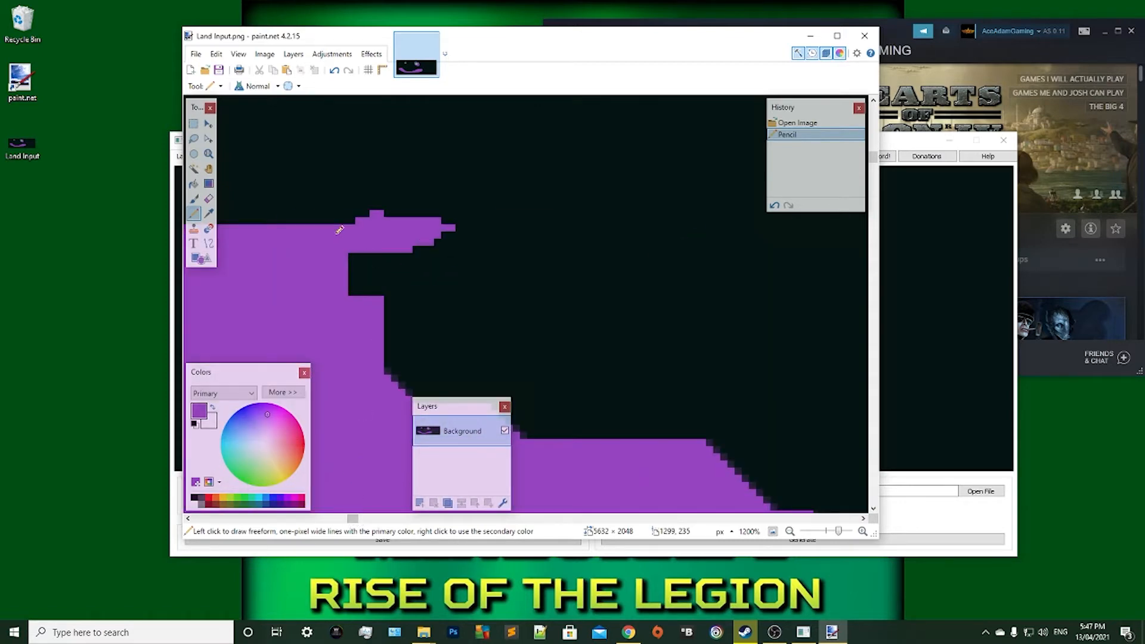
pyautogui.hotkey('ctrl', 'z')
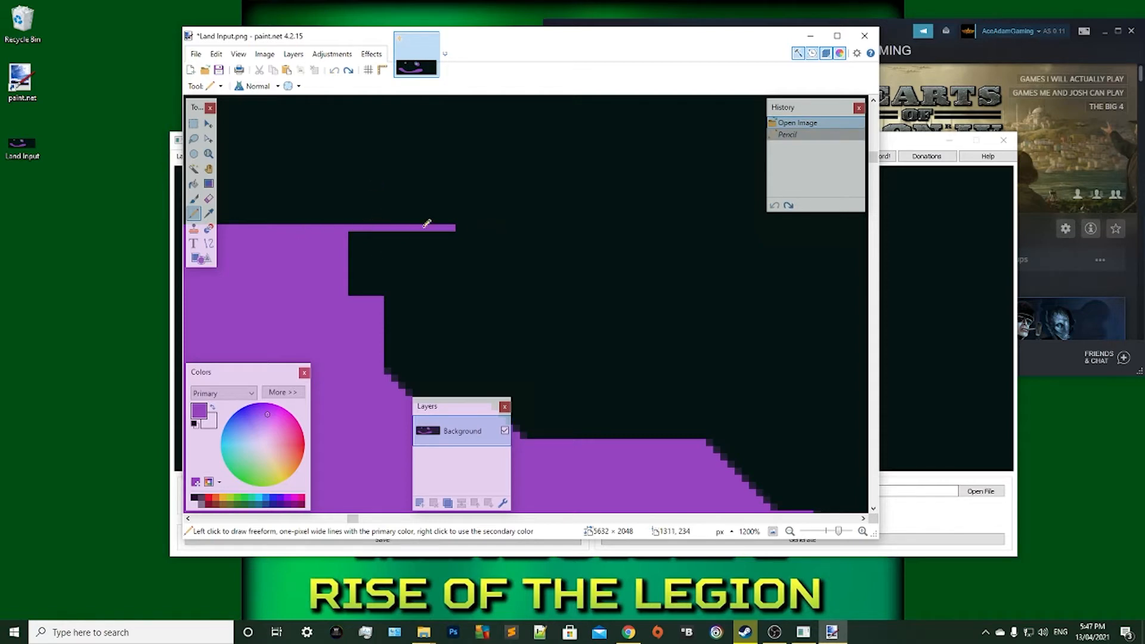
pyautogui.moveTo(427, 224)
pyautogui.mouseDown()
pyautogui.moveTo(341, 249)
pyautogui.moveTo(414, 222)
pyautogui.moveTo(298, 225)
pyautogui.moveTo(408, 220)
pyautogui.moveTo(340, 220)
pyautogui.moveTo(437, 221)
pyautogui.moveTo(424, 235)
pyautogui.moveTo(449, 229)
pyautogui.mouseUp()
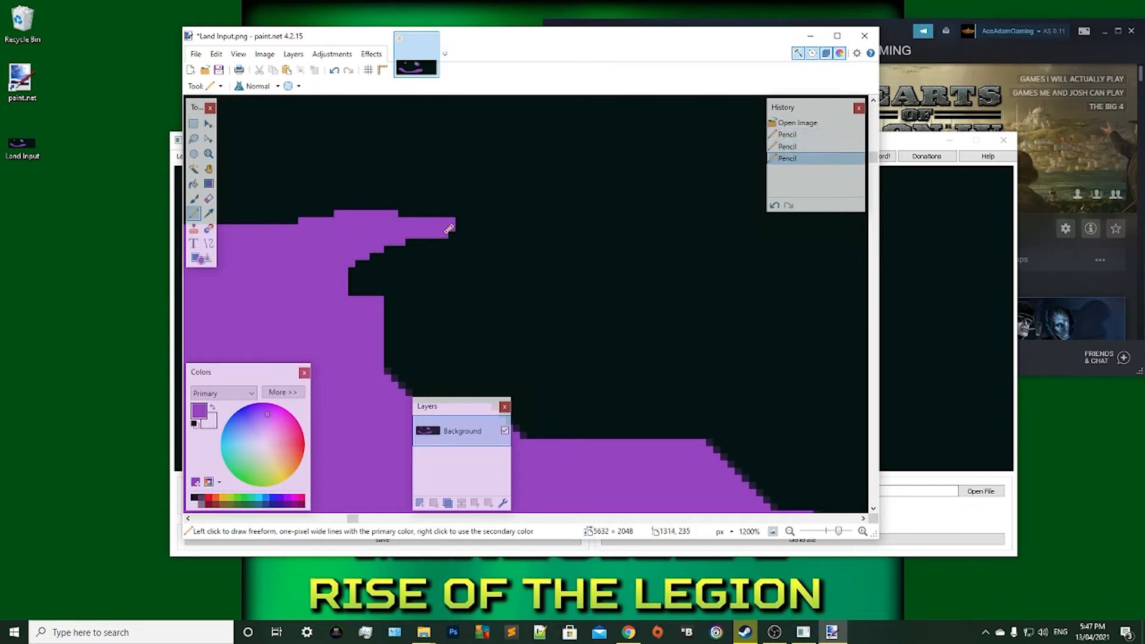
# Save Land Input.png, load it into MapGen's land input again and accept the automatic pixel correction.
pyautogui.click(196, 53)
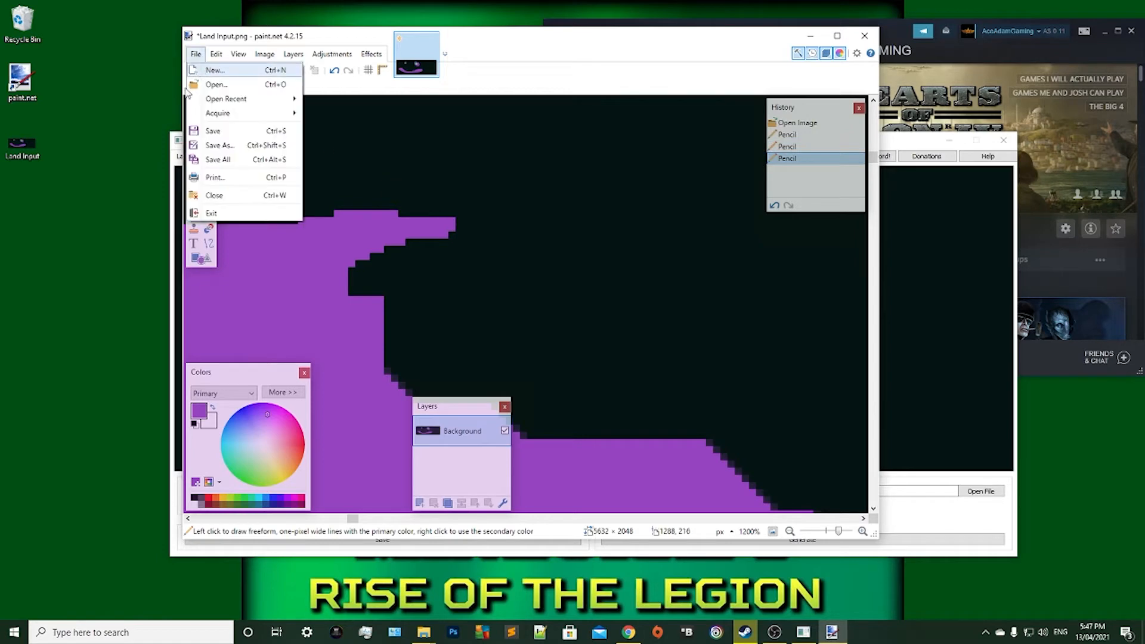
pyautogui.click(210, 133)
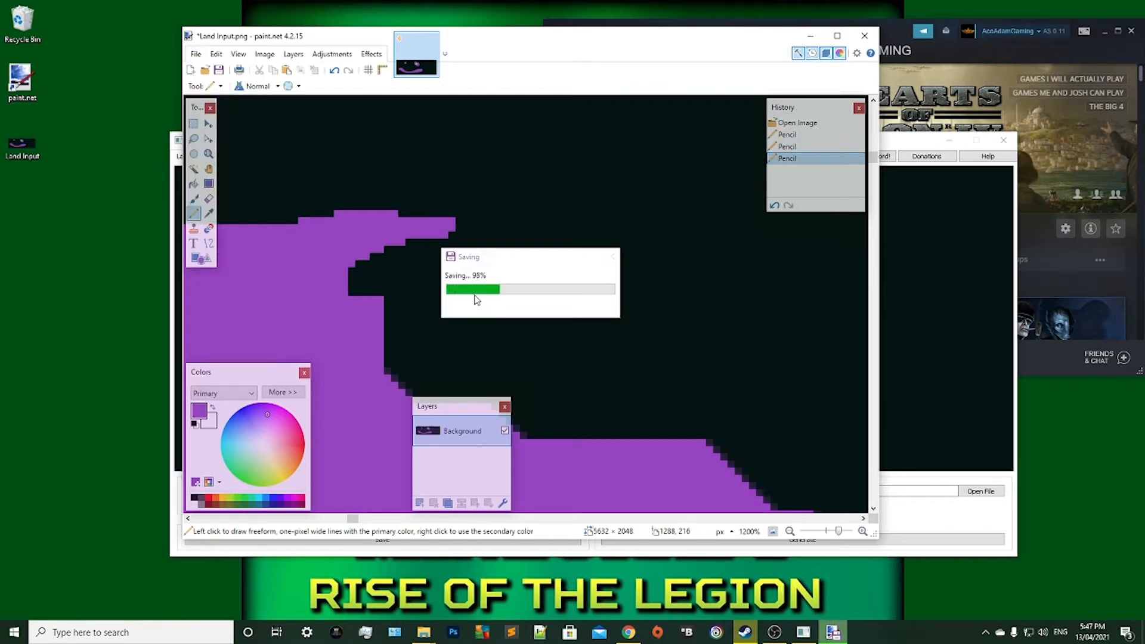
pyautogui.click(811, 36)
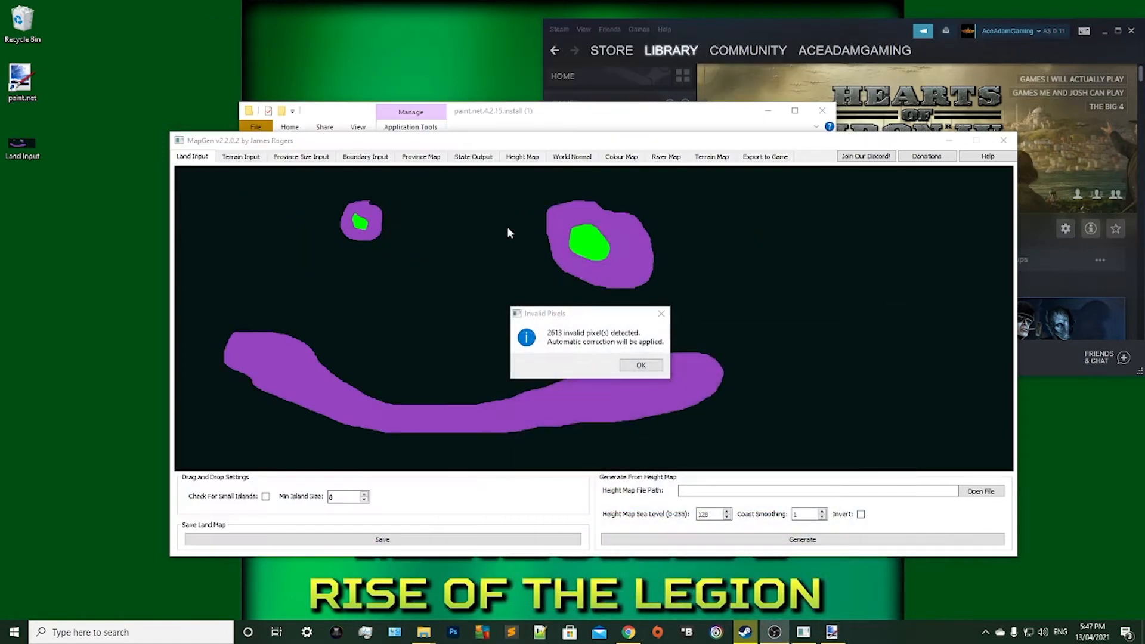
pyautogui.click(637, 365)
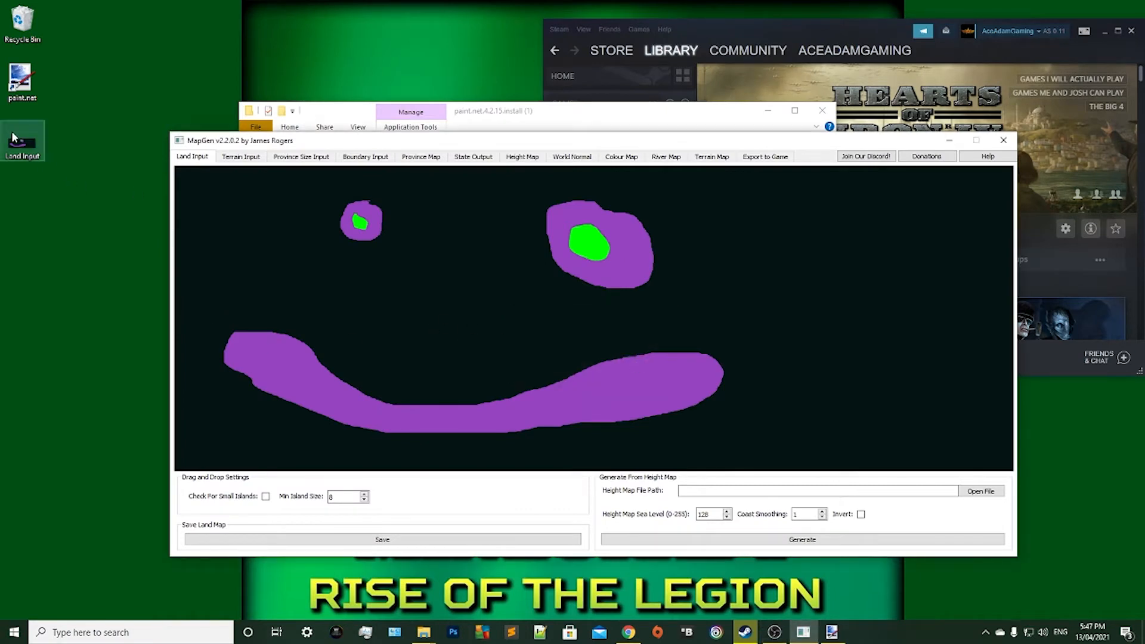
pyautogui.moveTo(12, 136); pyautogui.dragTo(561, 285)
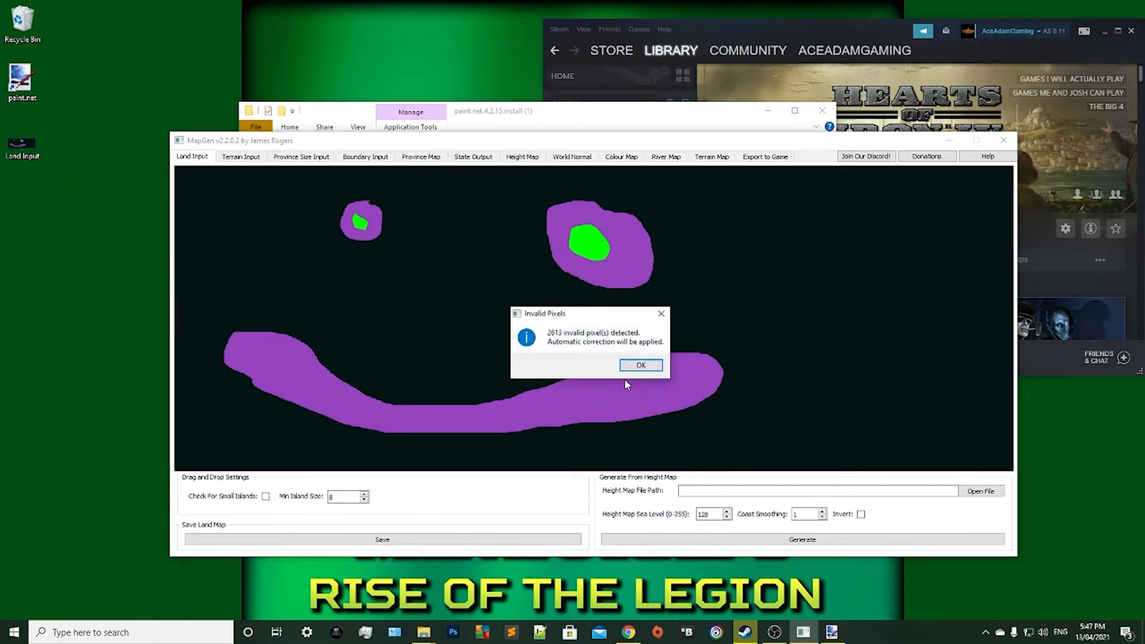
pyautogui.click(646, 367)
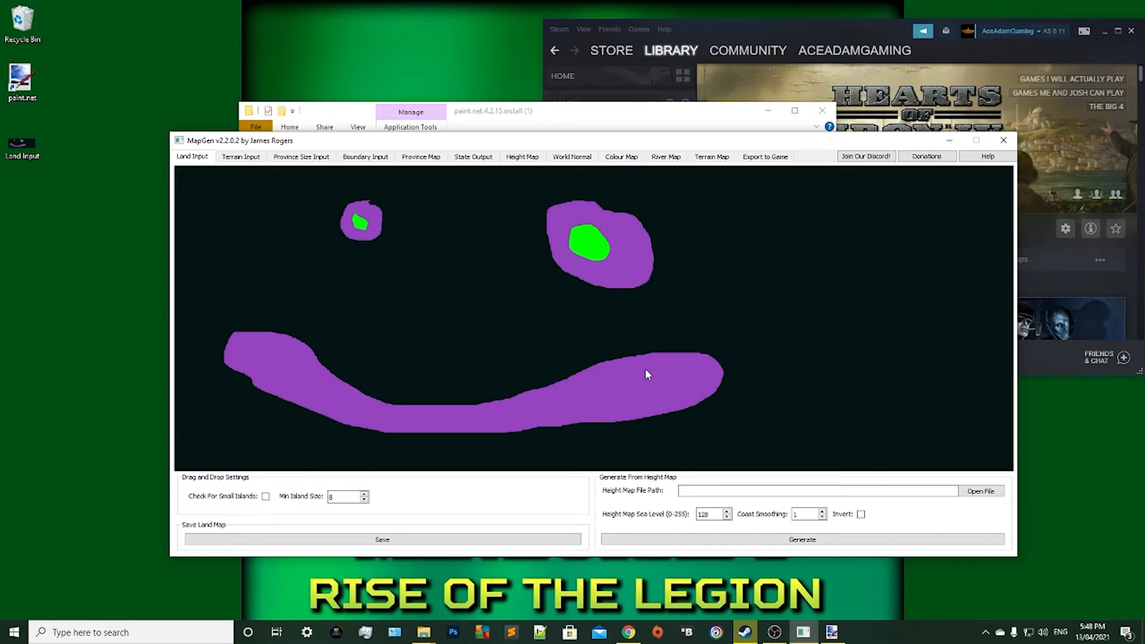
# Generate a plains world terrain map in MapGen and save it to the Desktop as the 24-bit bitmap Terrain Input.
pyautogui.click(251, 156)
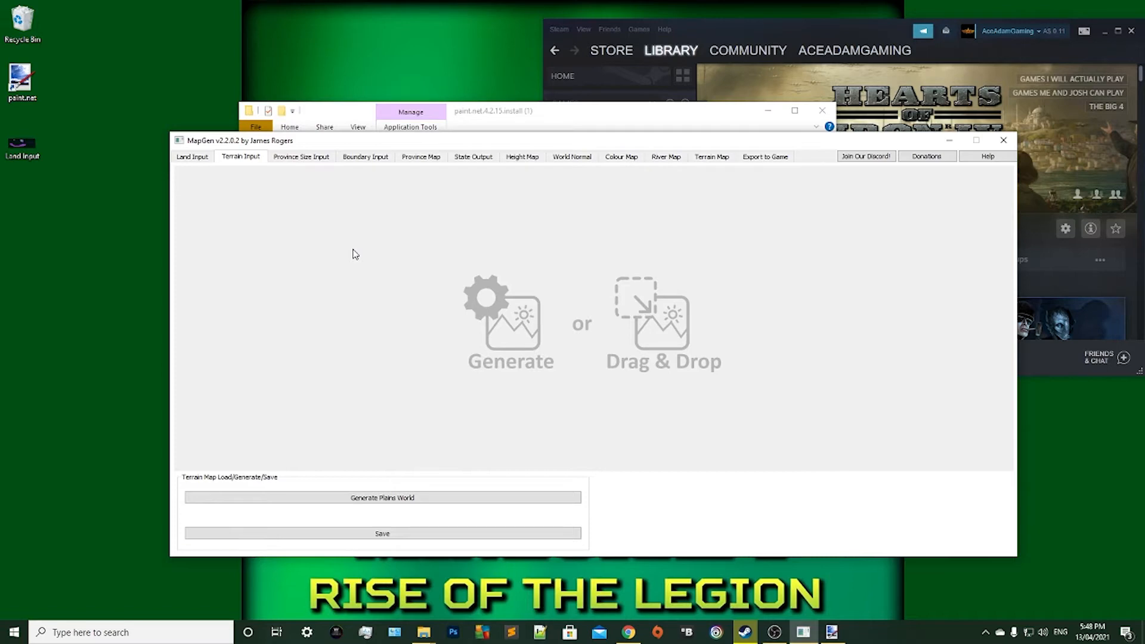
pyautogui.click(333, 497)
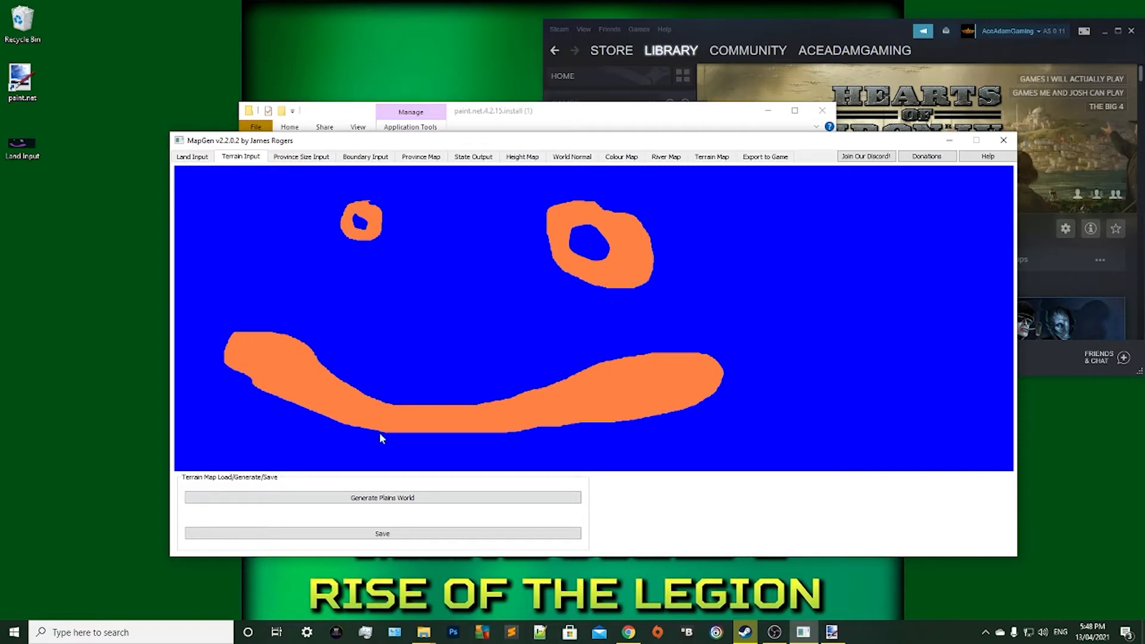
pyautogui.click(340, 535)
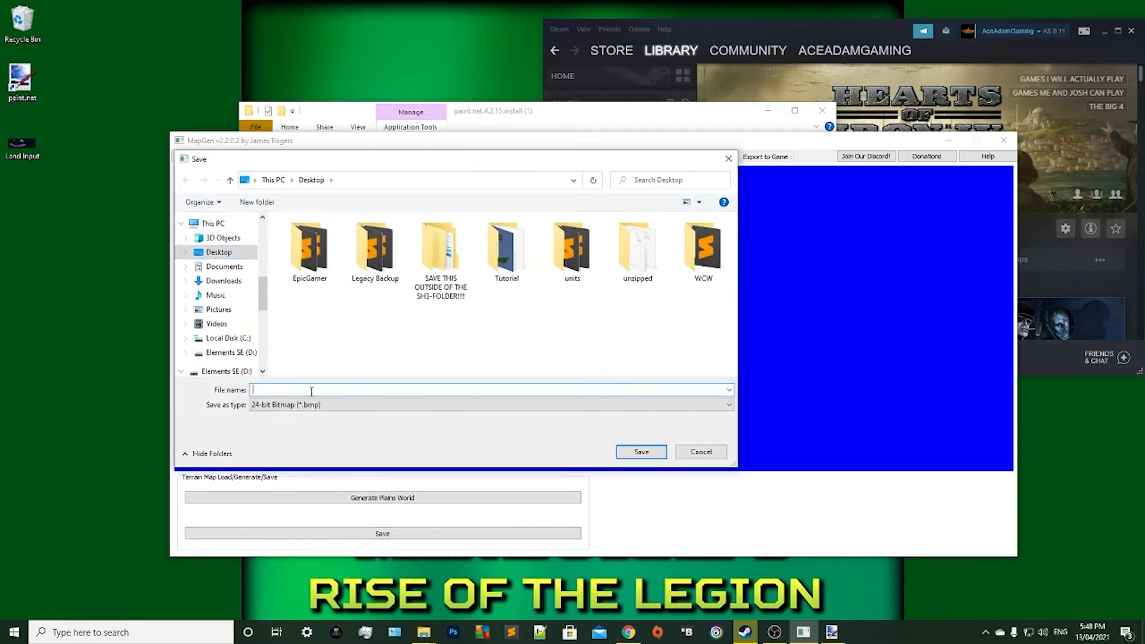
pyautogui.write('Terrain Input')
pyautogui.click(636, 451)
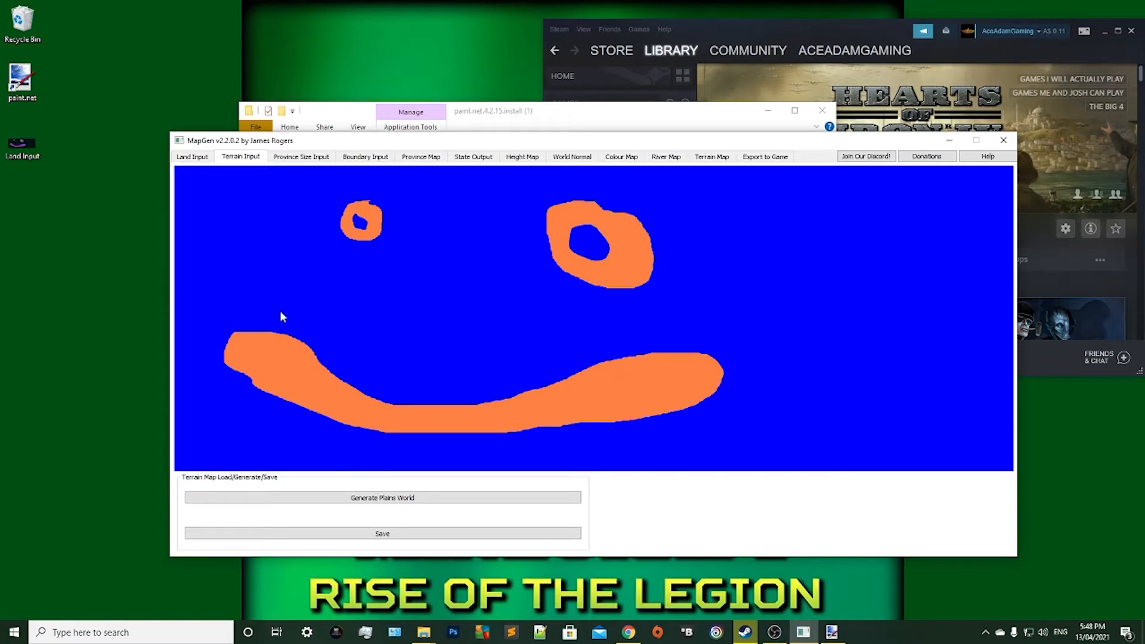
# Move the MapGen window clear of the desktop files and open Terrain Input.bmp in paint.net.
pyautogui.moveTo(239, 145); pyautogui.dragTo(313, 241)
pyautogui.rightClick(32, 213)
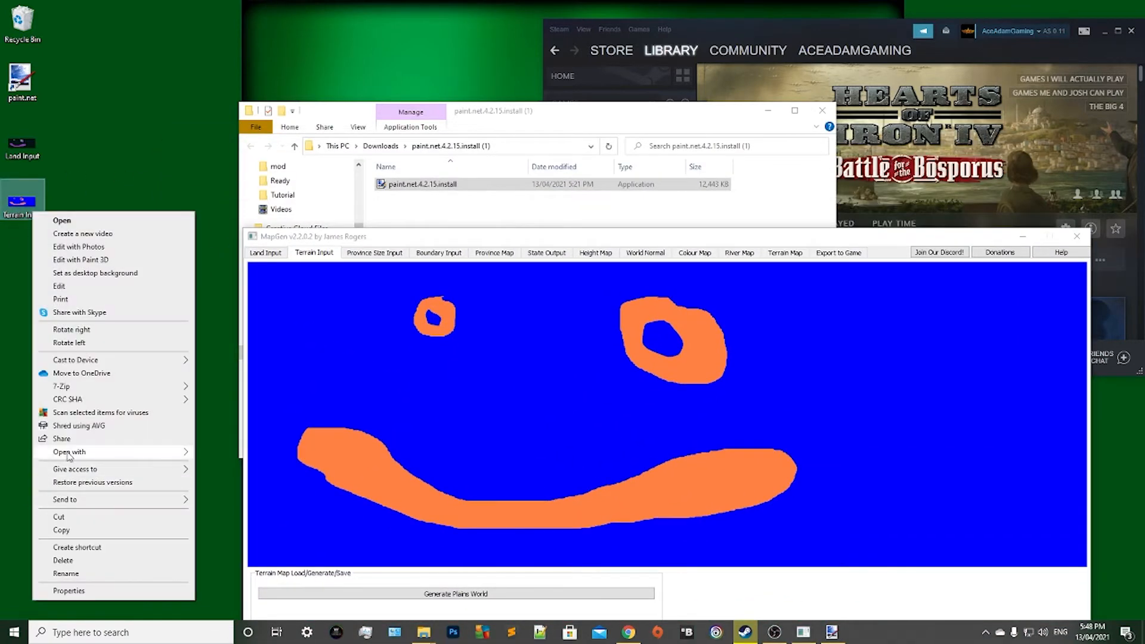
pyautogui.moveTo(69, 454)
pyautogui.click(235, 508)
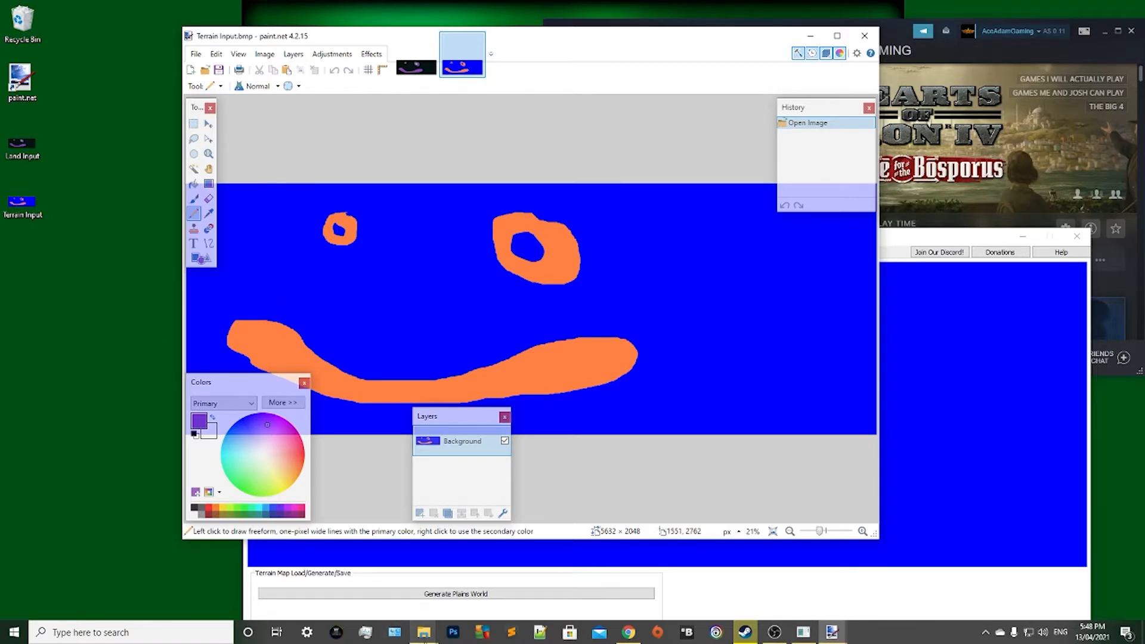
# Switch to File Explorer and open the Examples folder inside the extracted MapGen v2.2 download.
pyautogui.click(427, 638)
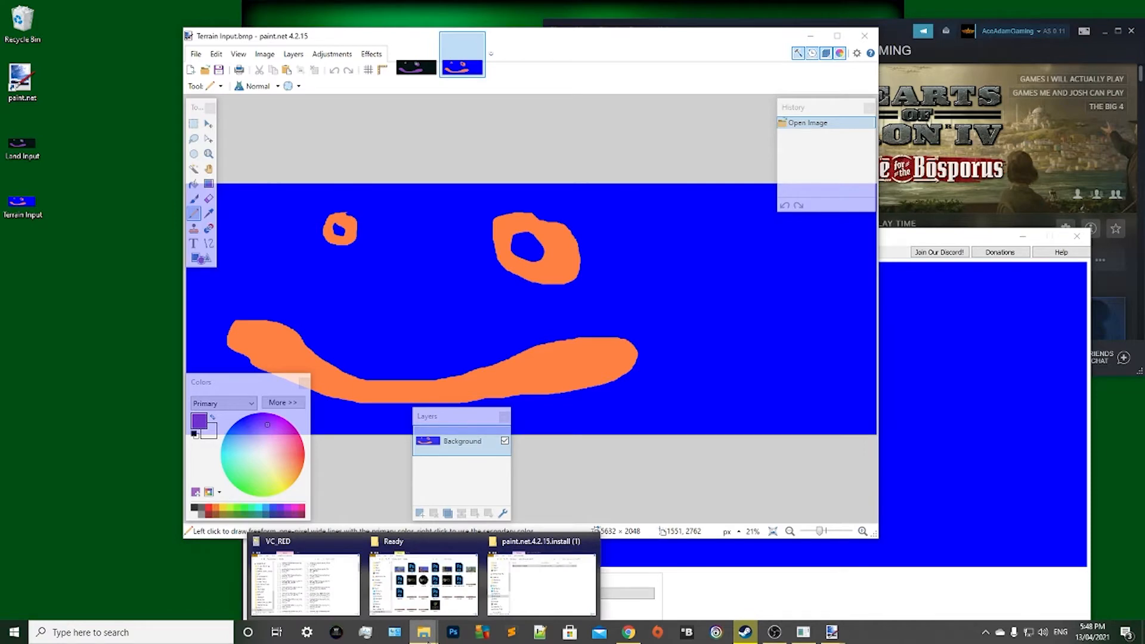
pyautogui.click(541, 577)
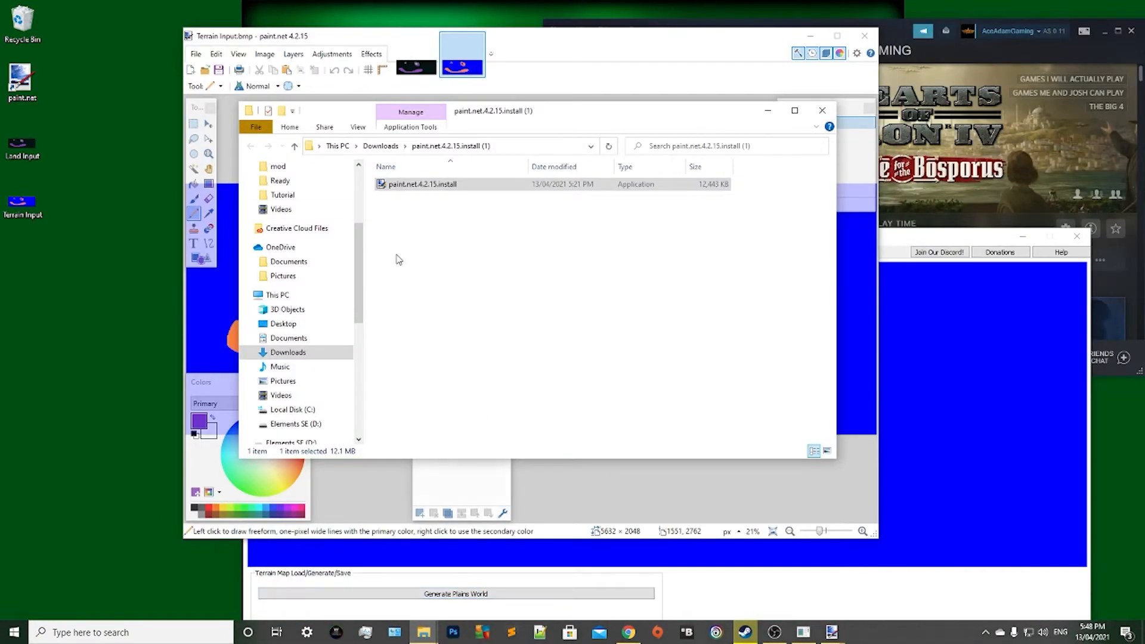
pyautogui.scroll(3, 316, 296)
pyautogui.scroll(3, 316, 296)
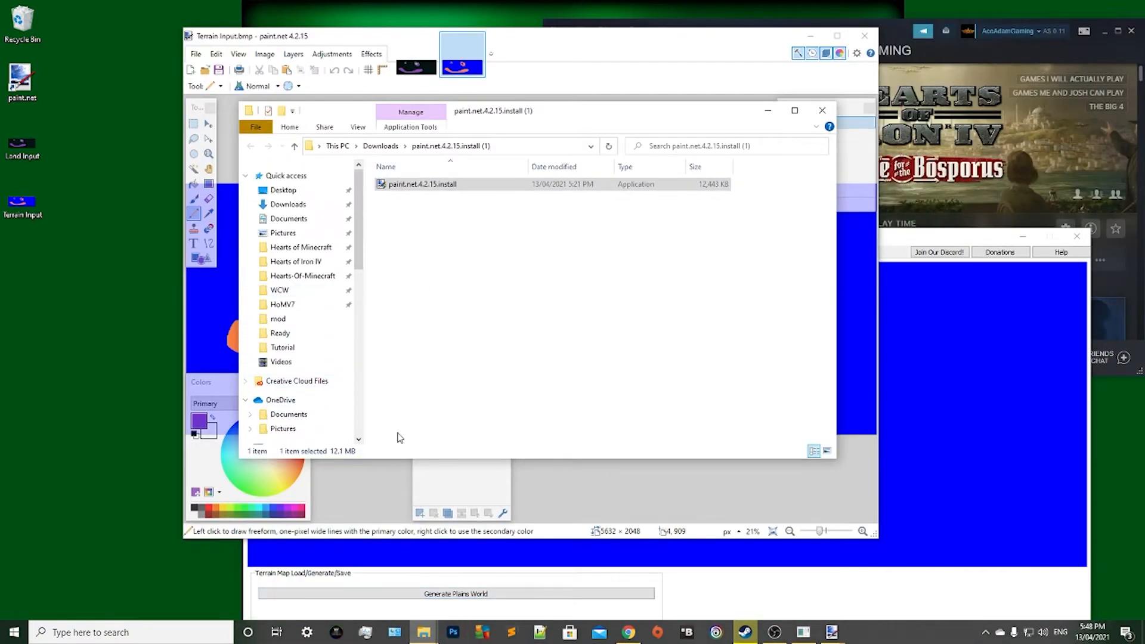
pyautogui.click(280, 206)
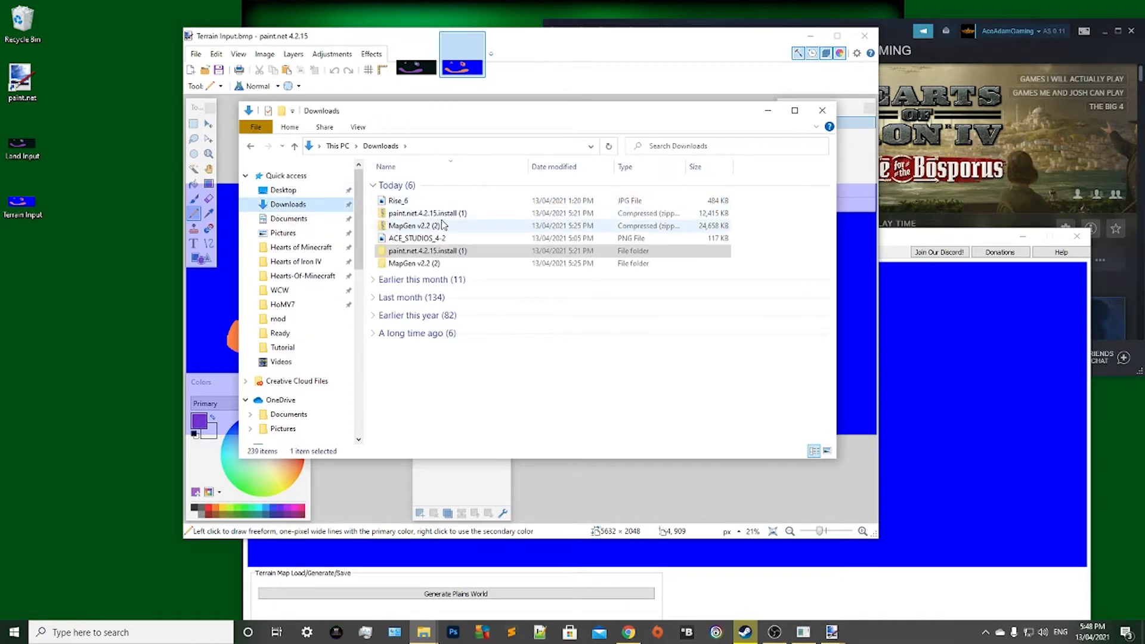
pyautogui.doubleClick(427, 264)
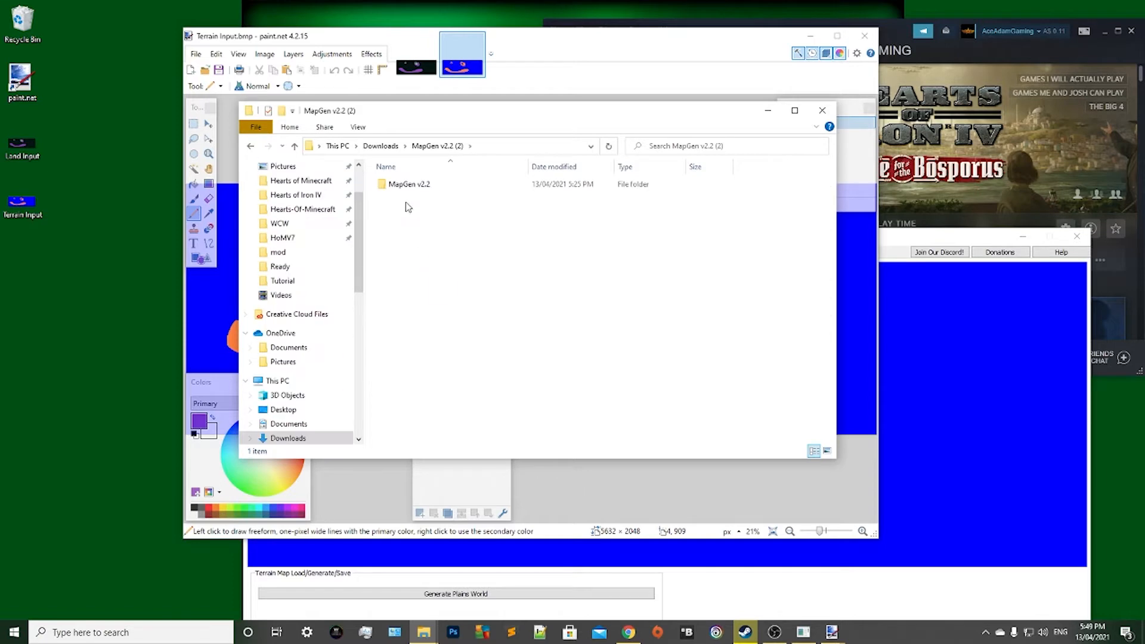
pyautogui.doubleClick(408, 186)
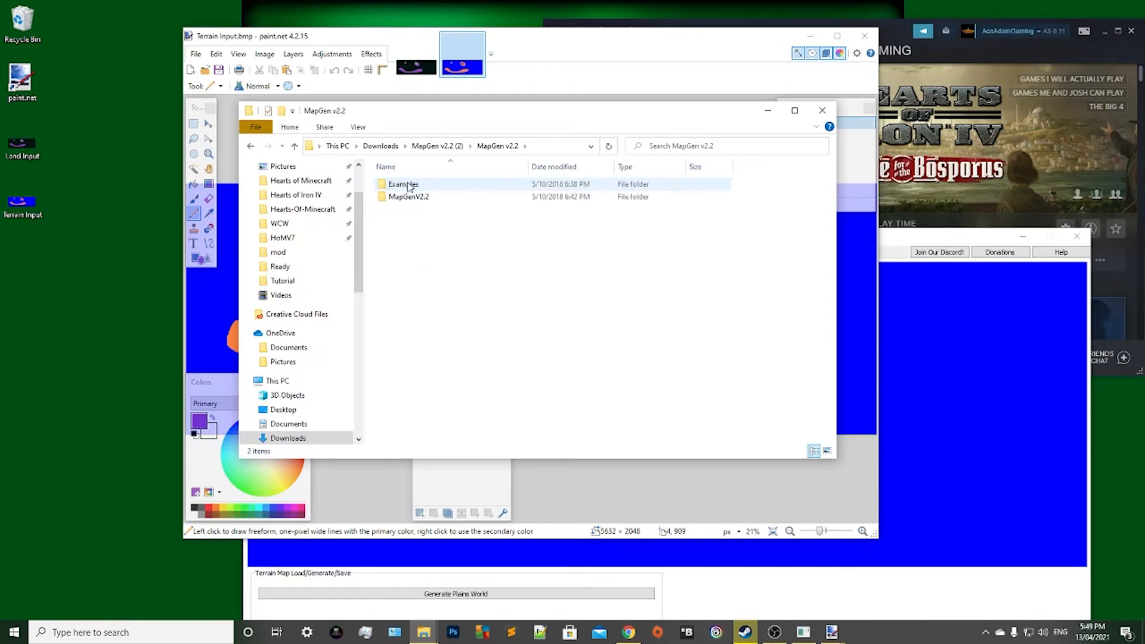
pyautogui.doubleClick(409, 186)
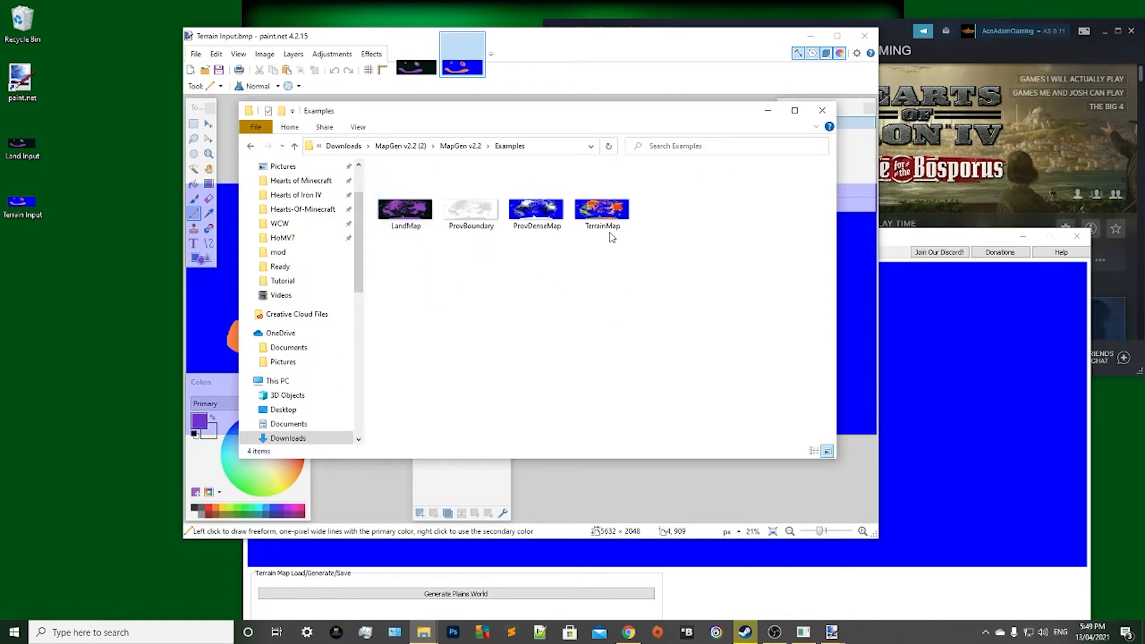
# Open the example TerrainMap image from the Examples folder in paint.net.
pyautogui.rightClick(610, 237)
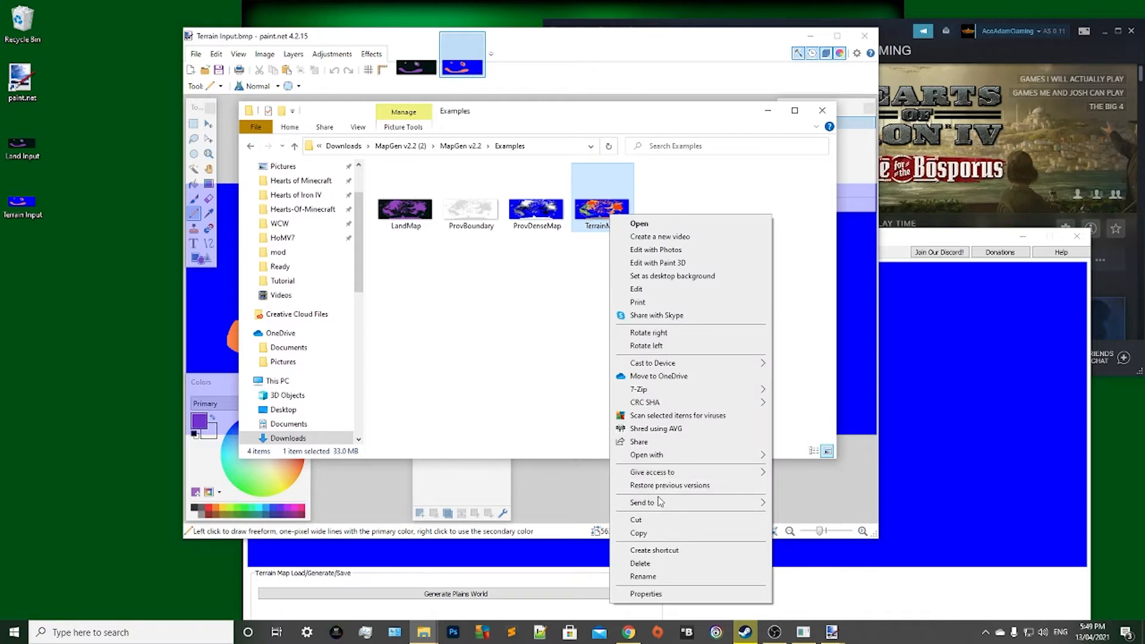
pyautogui.moveTo(659, 456)
pyautogui.click(808, 503)
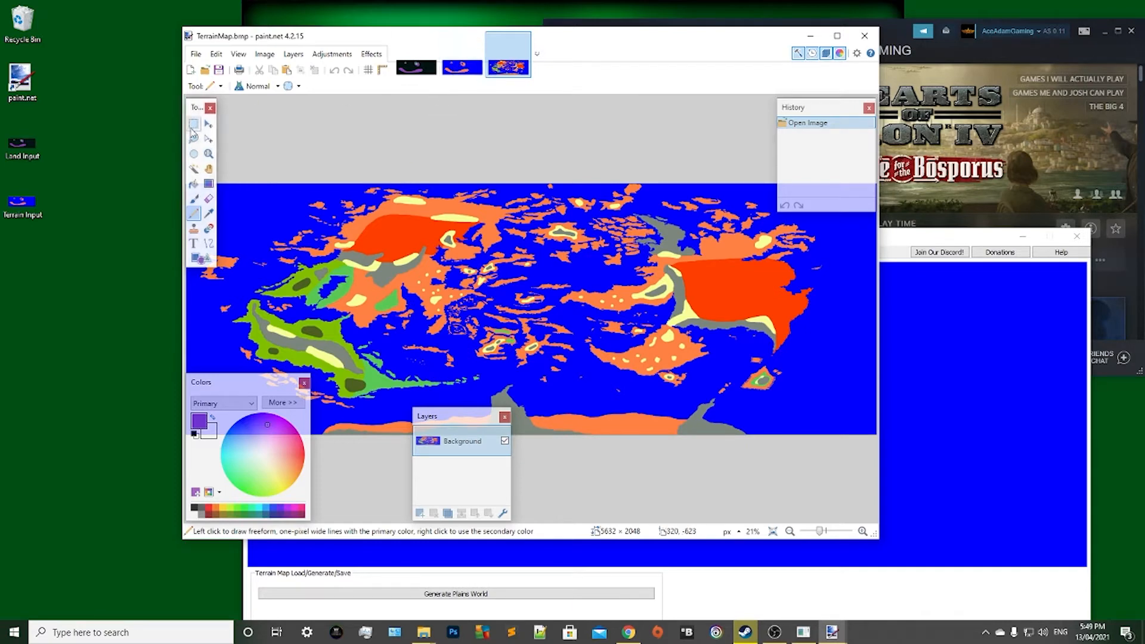
# Sample the red terrain colour from the example TerrainMap with the Color Picker.
pyautogui.click(209, 124)
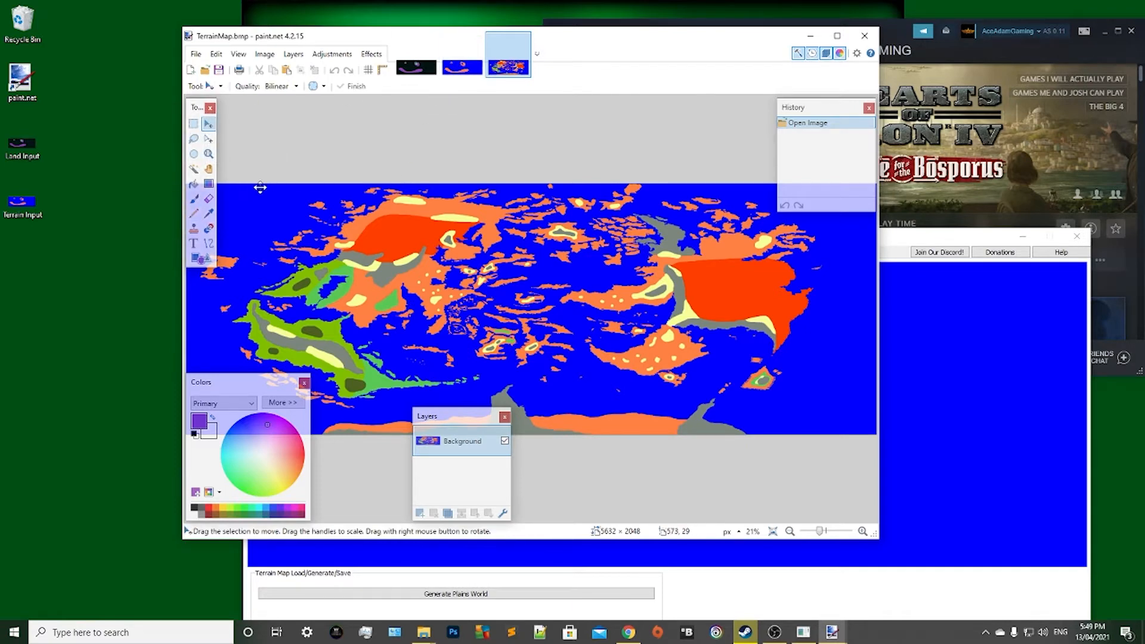
pyautogui.click(208, 213)
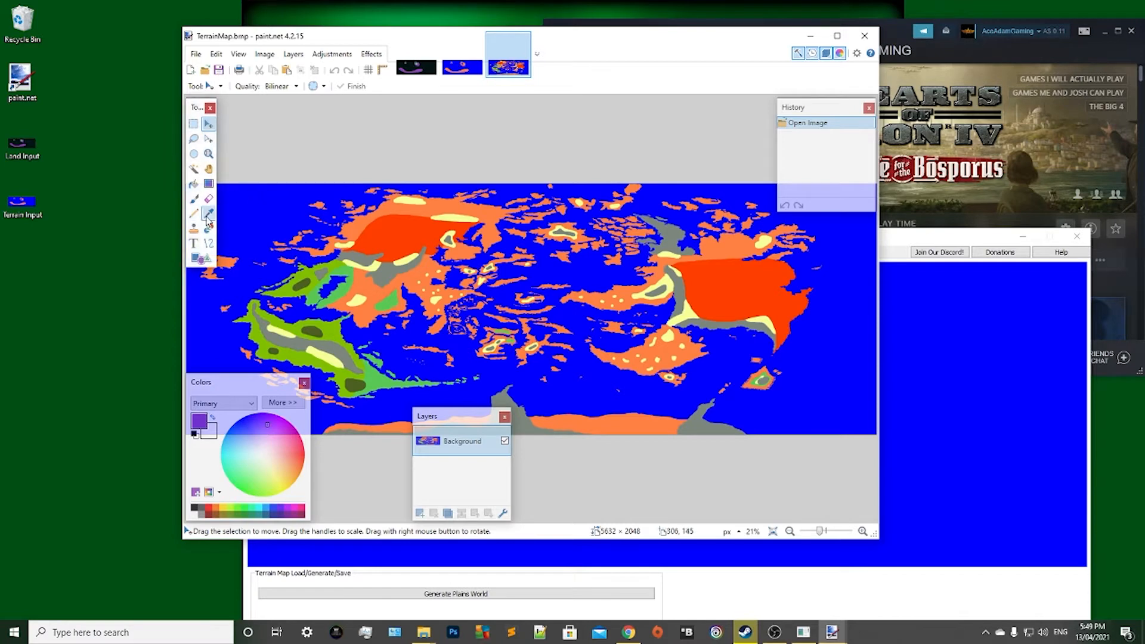
pyautogui.click(333, 329)
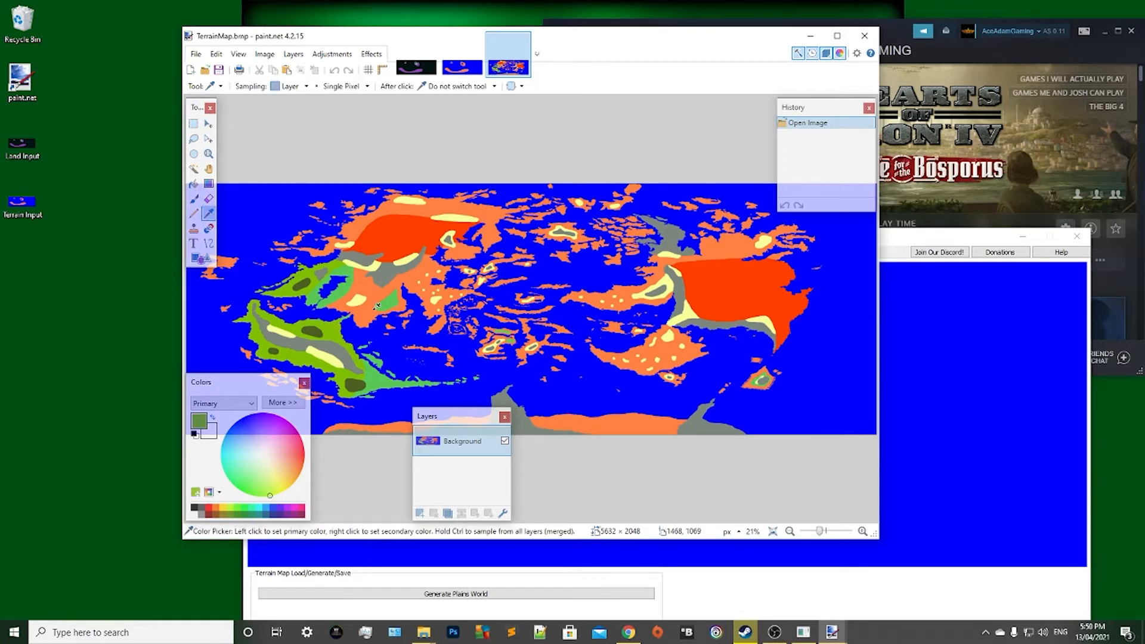
pyautogui.click(400, 229)
# Outline a closed red patch with the Pencil on the larger ring-shaped island in Terrain Input, southeast of its lake.
pyautogui.click(461, 70)
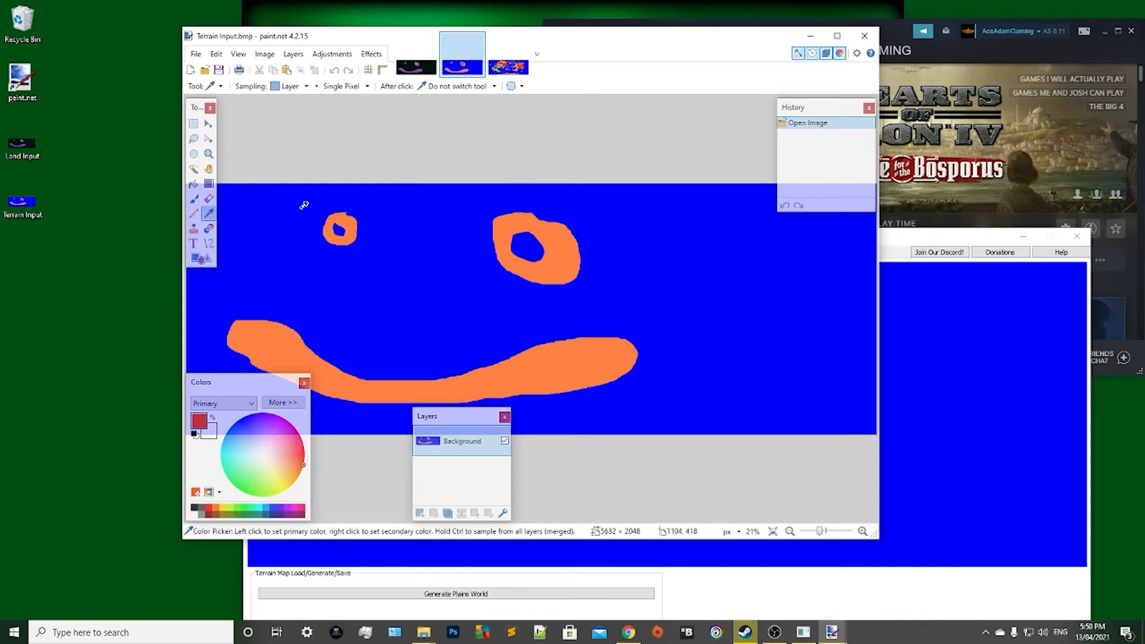
pyautogui.click(194, 214)
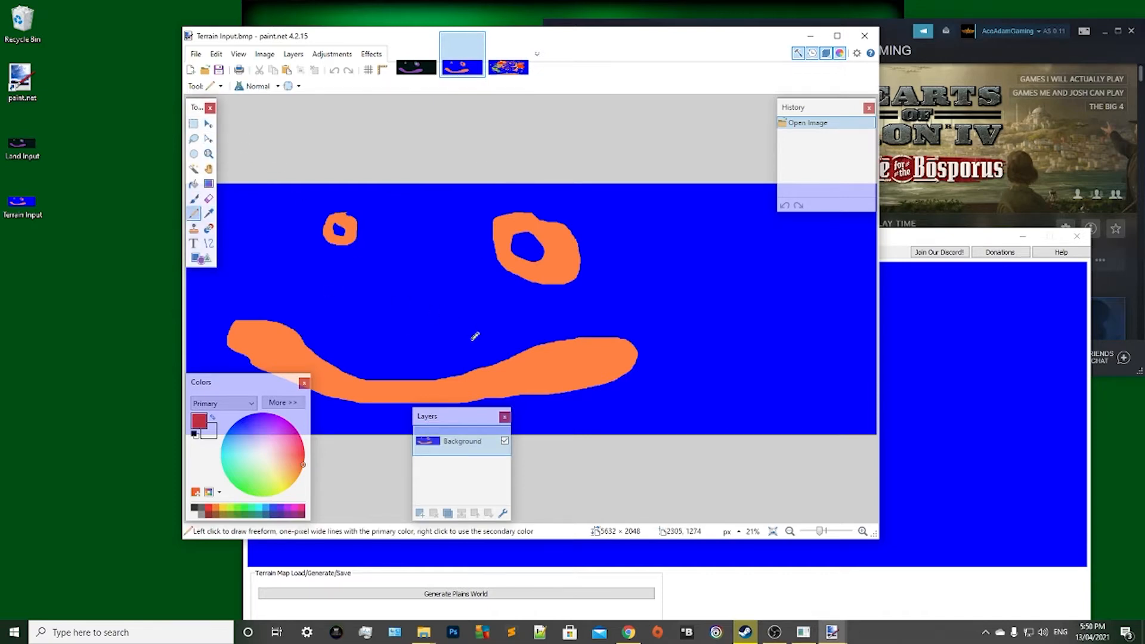
pyautogui.scroll(4, 576, 370)
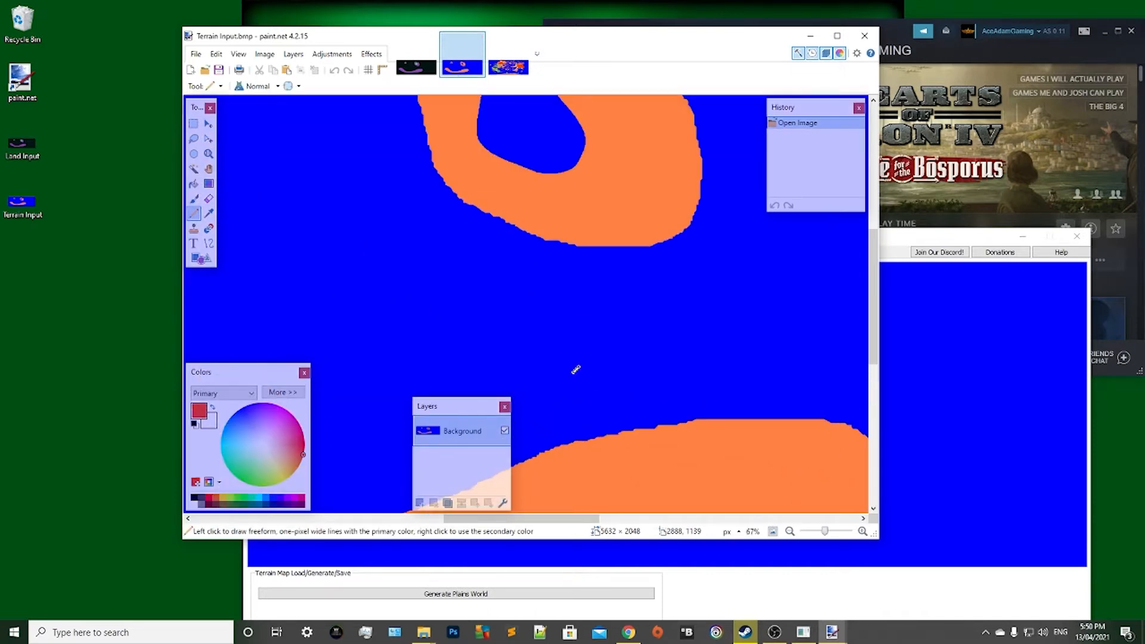
pyautogui.scroll(3, 594, 356)
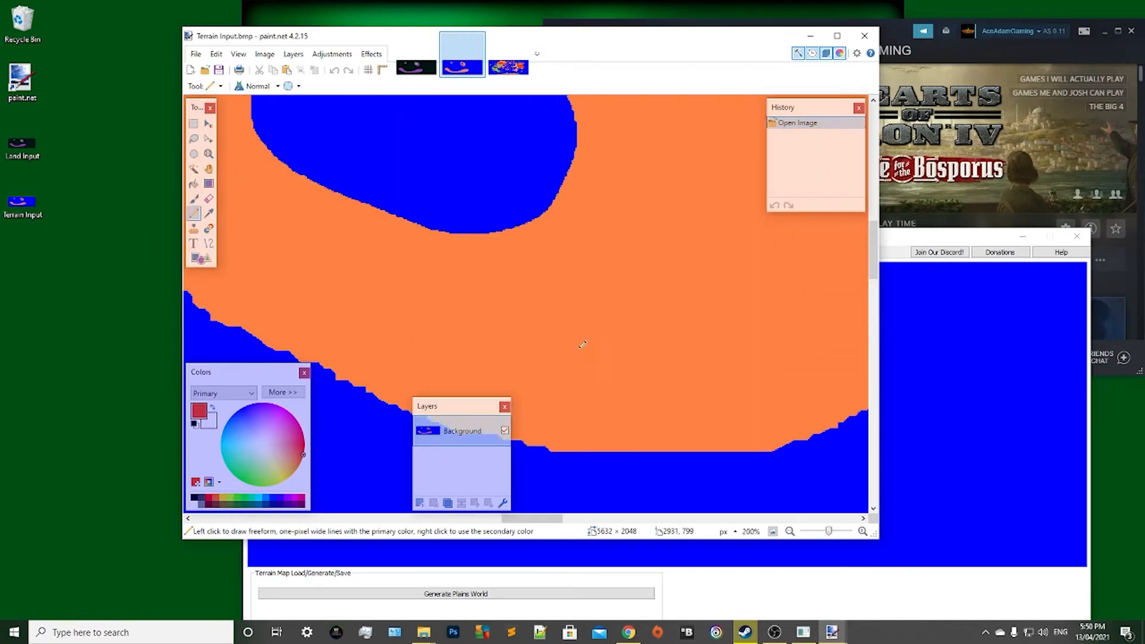
pyautogui.moveTo(633, 184)
pyautogui.mouseDown()
pyautogui.moveTo(598, 238)
pyautogui.moveTo(617, 314)
pyautogui.moveTo(750, 297)
pyautogui.moveTo(695, 212)
pyautogui.moveTo(633, 183)
pyautogui.mouseUp()
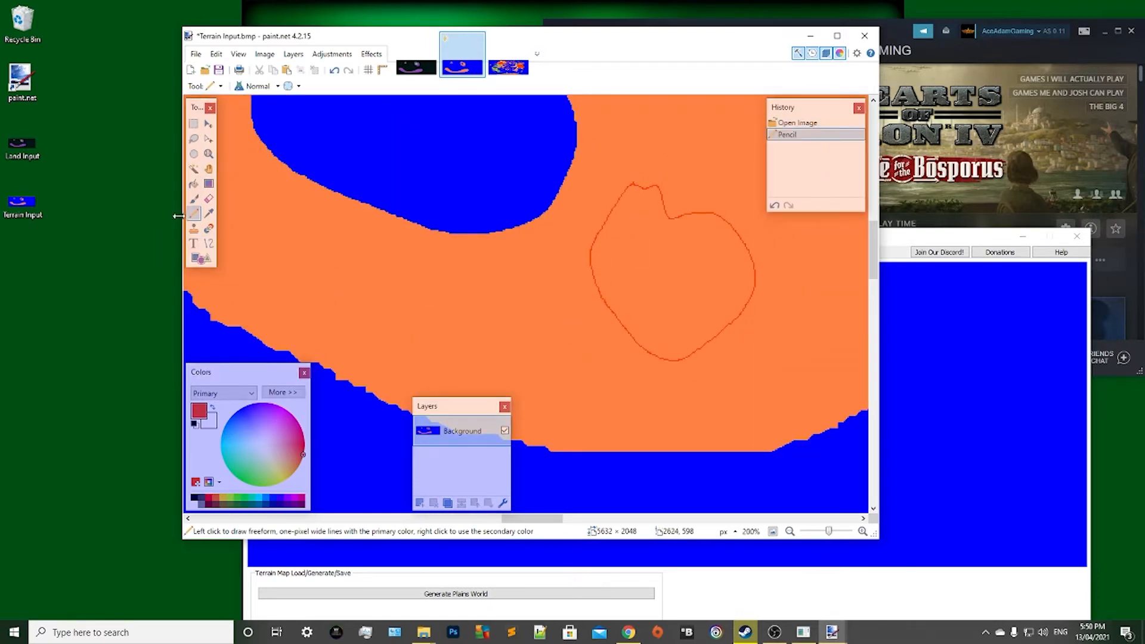
# Try to fill the outlined patch with red using the Paint Bucket, then undo the fill.
pyautogui.click(195, 185)
pyautogui.click(640, 293)
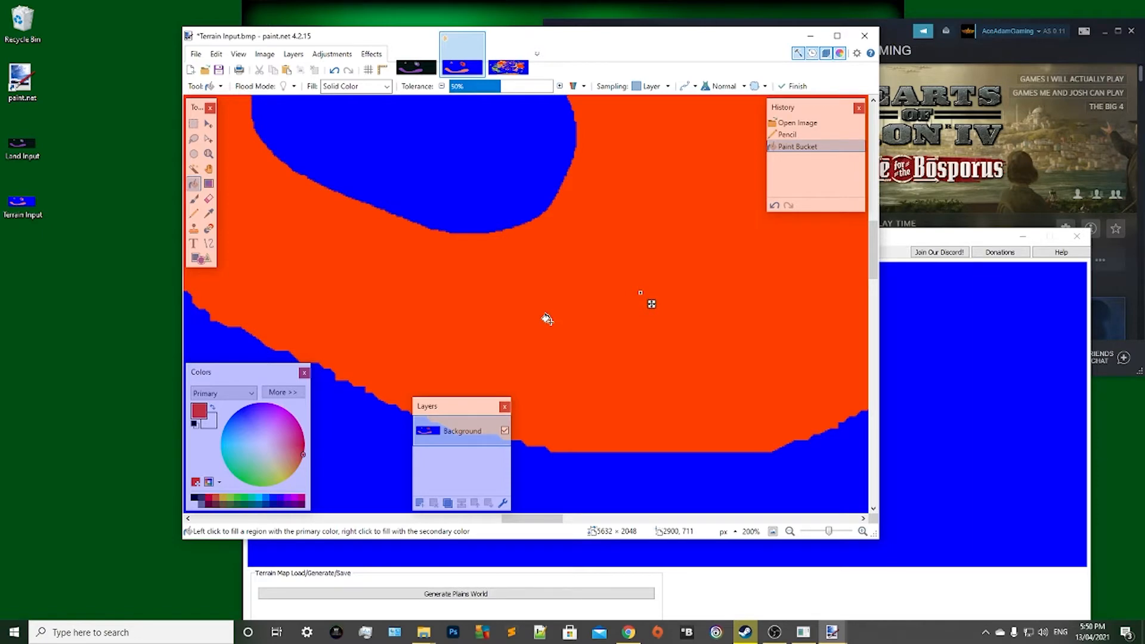
pyautogui.scroll(-5, 547, 320)
pyautogui.scroll(7, 537, 329)
pyautogui.scroll(-2, 554, 324)
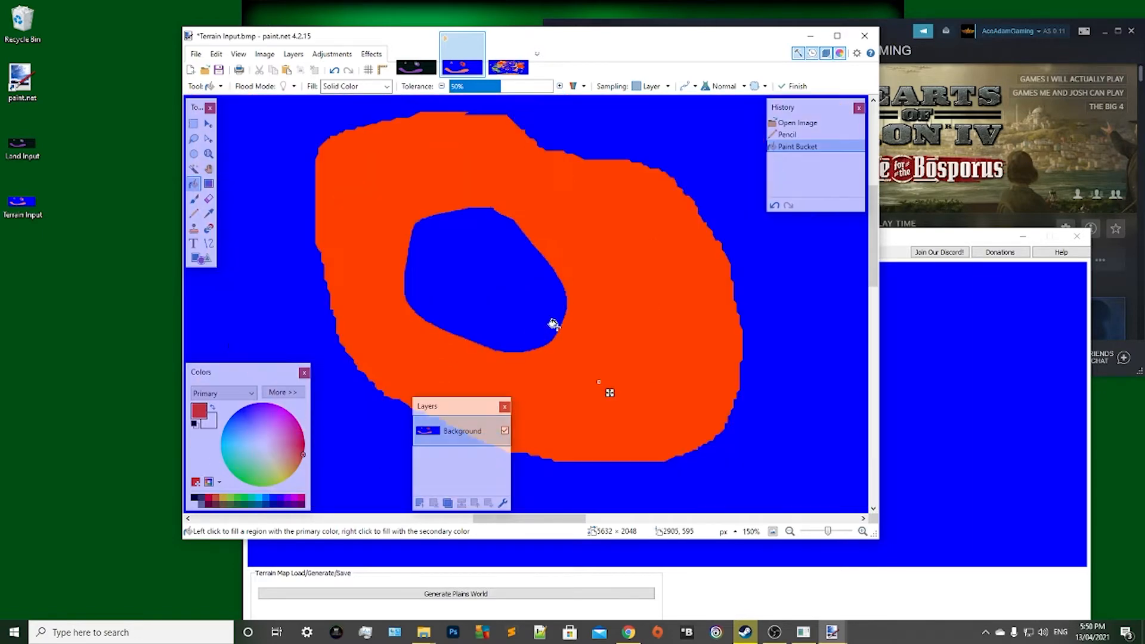
pyautogui.scroll(-2, 554, 324)
pyautogui.hotkey('ctrl', 'z')
# Examine the red pencil outline on the larger ring-shaped island for gaps.
pyautogui.scroll(4, 553, 324)
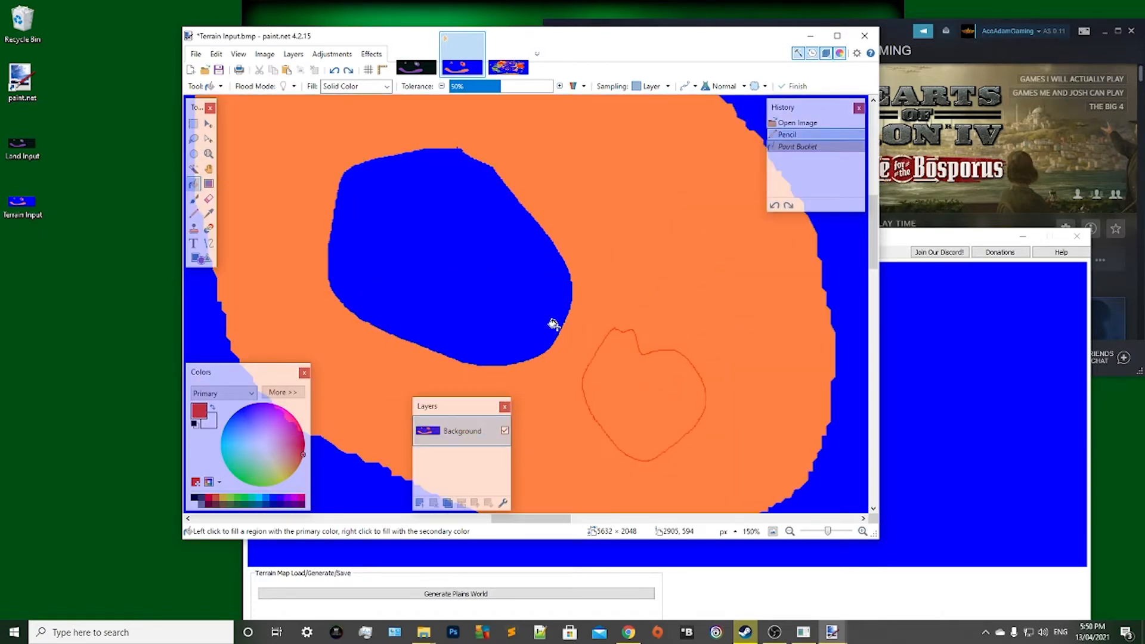
pyautogui.scroll(2, 554, 324)
pyautogui.scroll(-2, 554, 324)
pyautogui.scroll(-2, 459, 280)
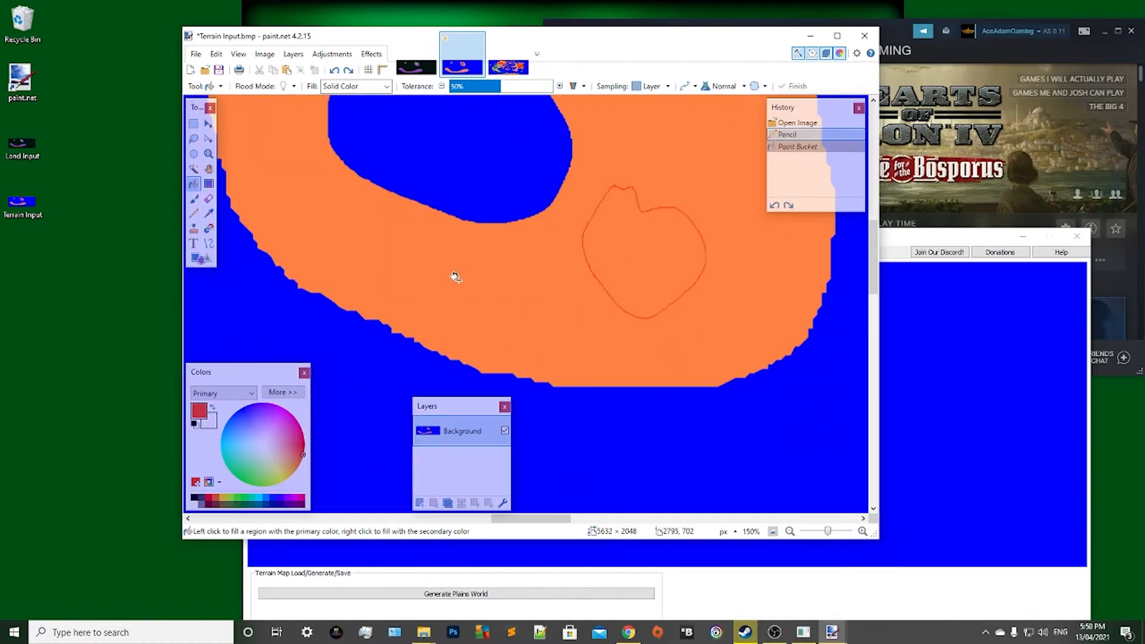
pyautogui.scroll(5, 557, 307)
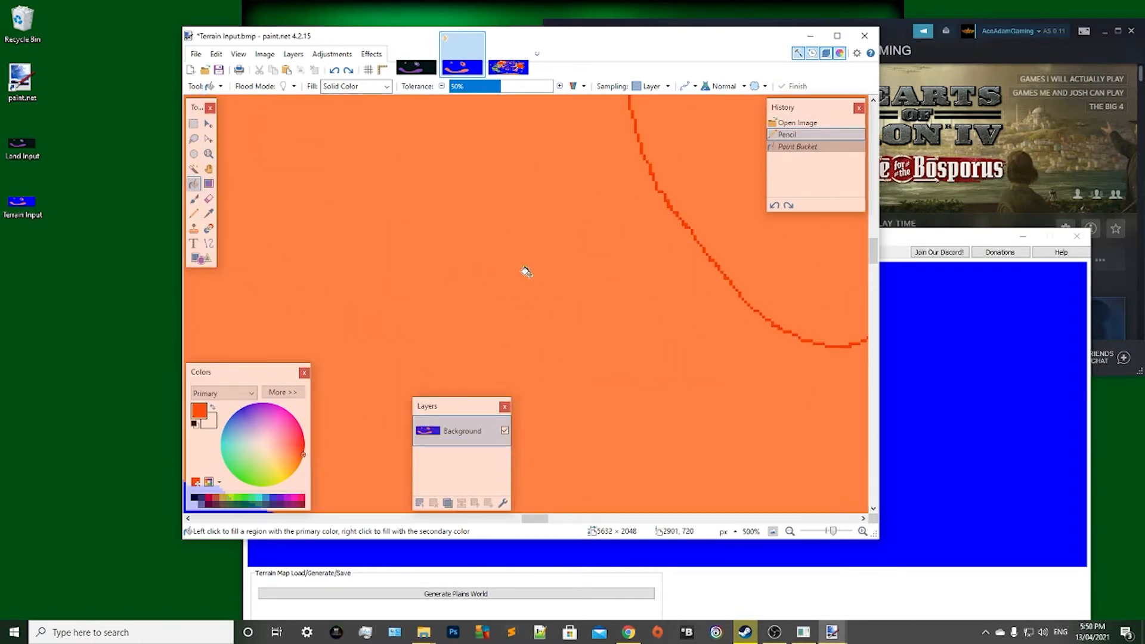
pyautogui.scroll(2, 516, 293)
pyautogui.click(359, 519)
pyautogui.click(359, 519)
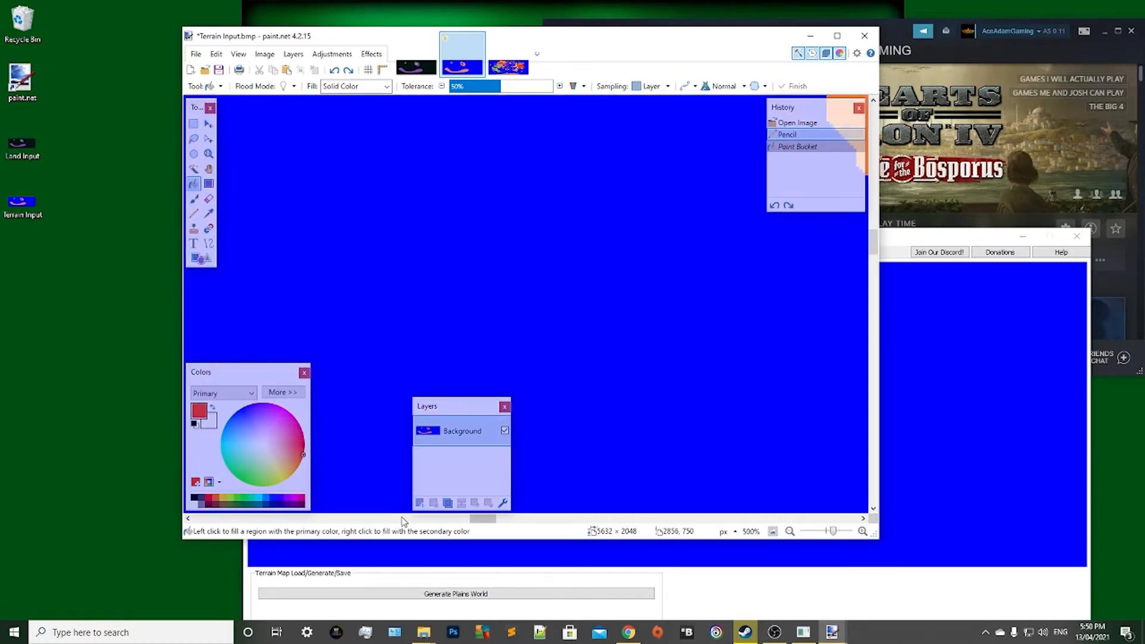
pyautogui.scroll(2, 358, 458)
pyautogui.scroll(-1, 363, 456)
pyautogui.scroll(-7, 363, 456)
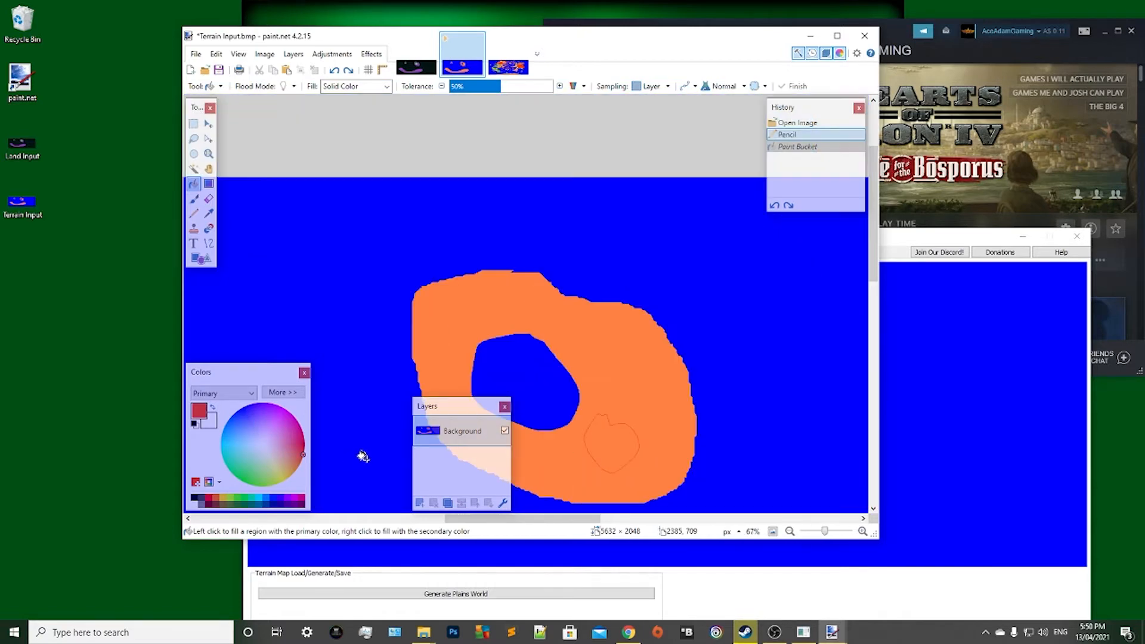
pyautogui.scroll(3, 573, 373)
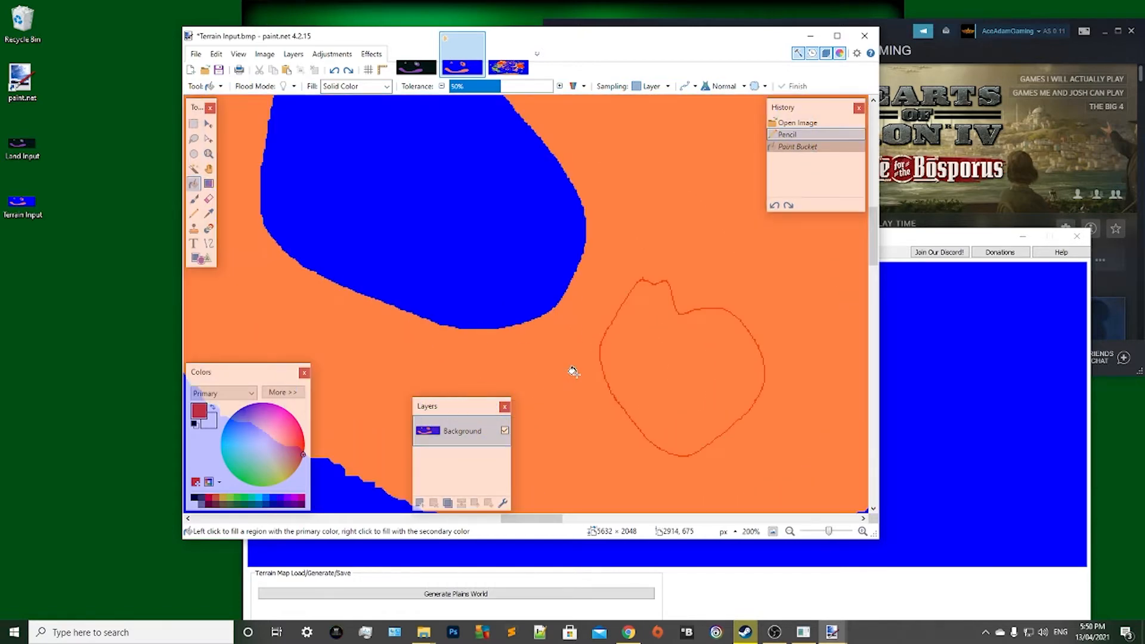
# Pencil a red stroke inside the outlined patch, then undo both the stroke and the outline.
pyautogui.click(195, 212)
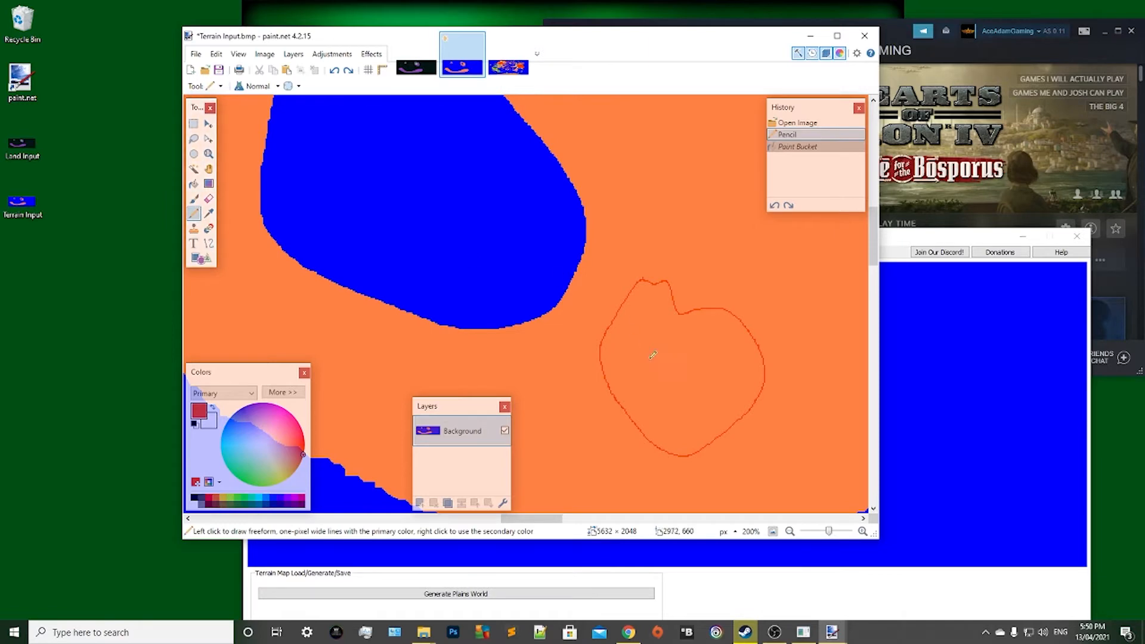
pyautogui.moveTo(645, 325)
pyautogui.mouseDown()
pyautogui.moveTo(663, 396)
pyautogui.moveTo(685, 334)
pyautogui.moveTo(686, 382)
pyautogui.moveTo(671, 358)
pyautogui.moveTo(681, 394)
pyautogui.moveTo(724, 410)
pyautogui.mouseUp()
pyautogui.hotkey('ctrl', 'z')
pyautogui.hotkey('ctrl', 'z')
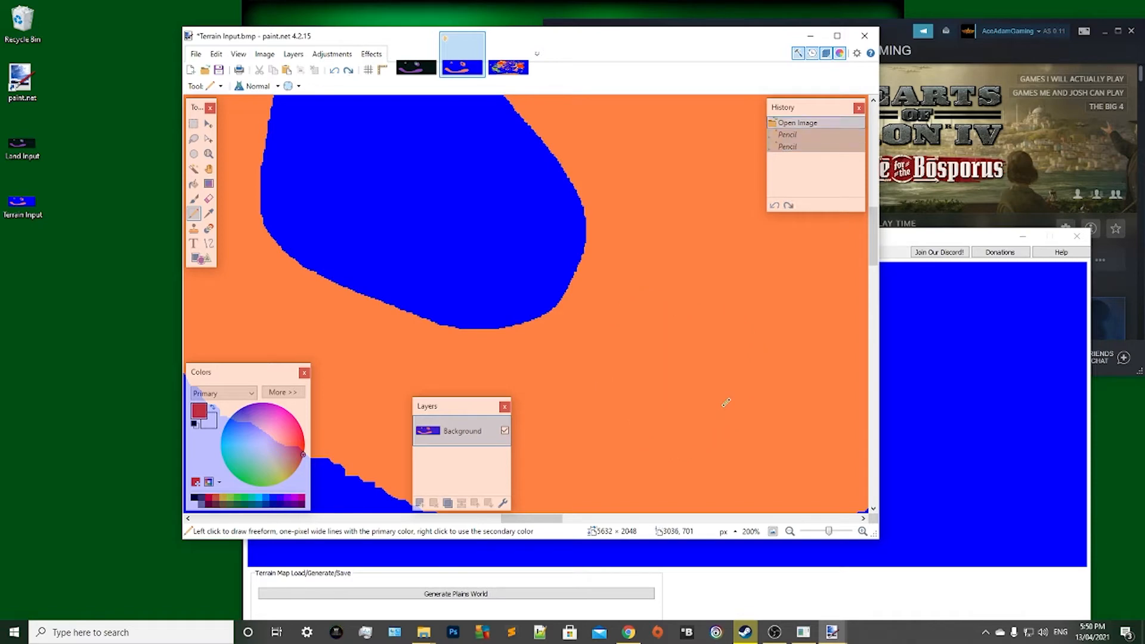
# Sample the light green terrain colour from the western landmass of the example TerrainMap.
pyautogui.click(508, 67)
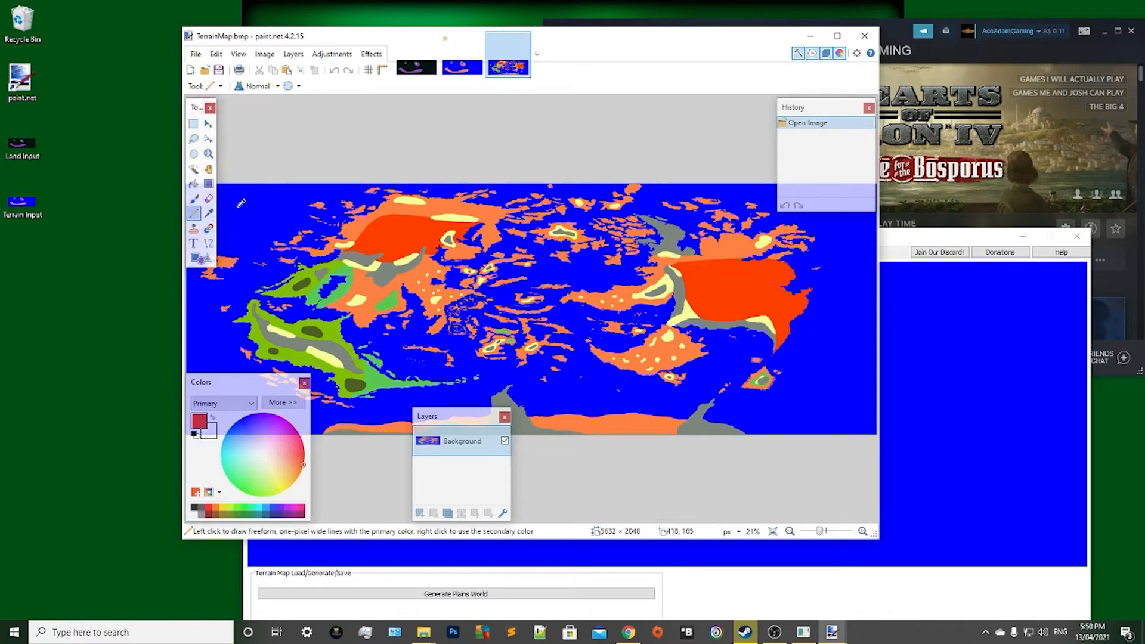
pyautogui.click(462, 66)
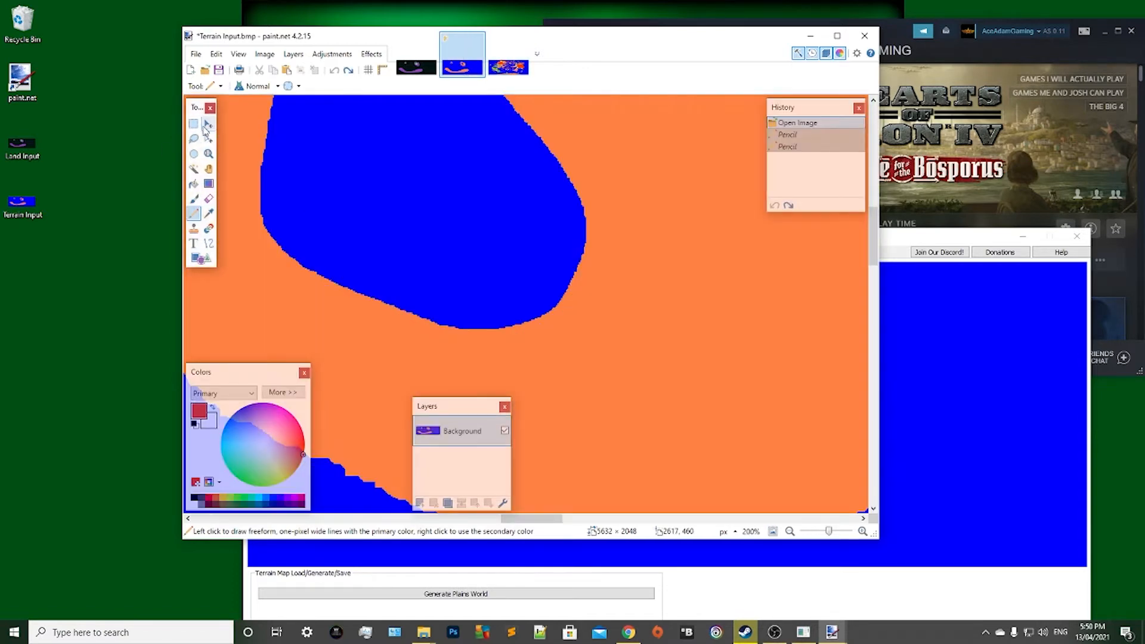
pyautogui.press('m')
pyautogui.click(508, 67)
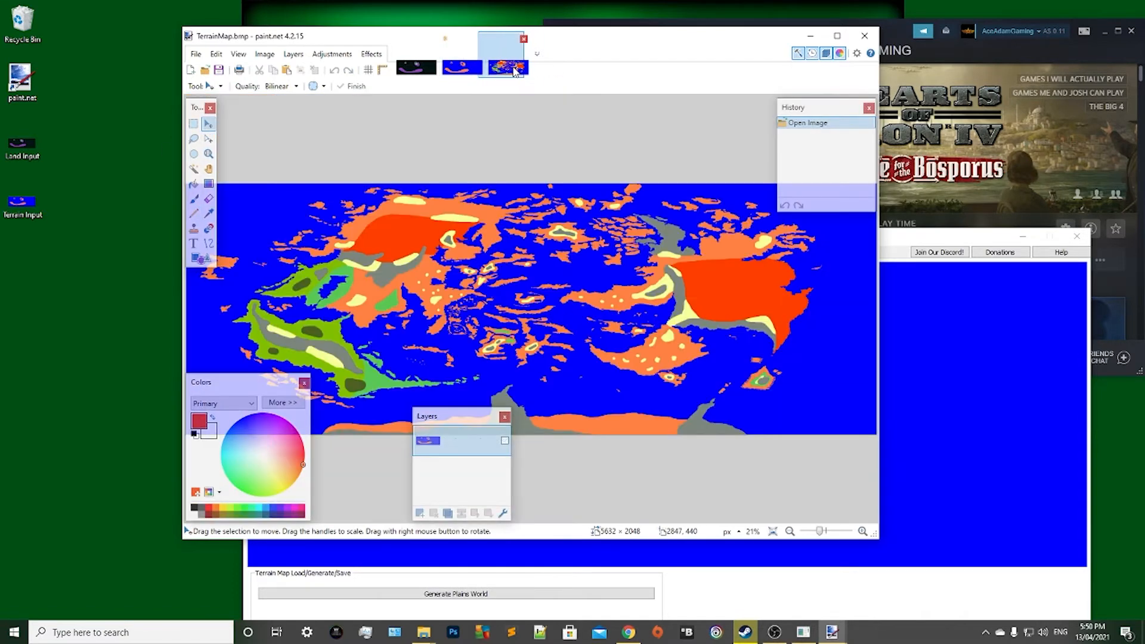
pyautogui.click(208, 213)
pyautogui.click(335, 323)
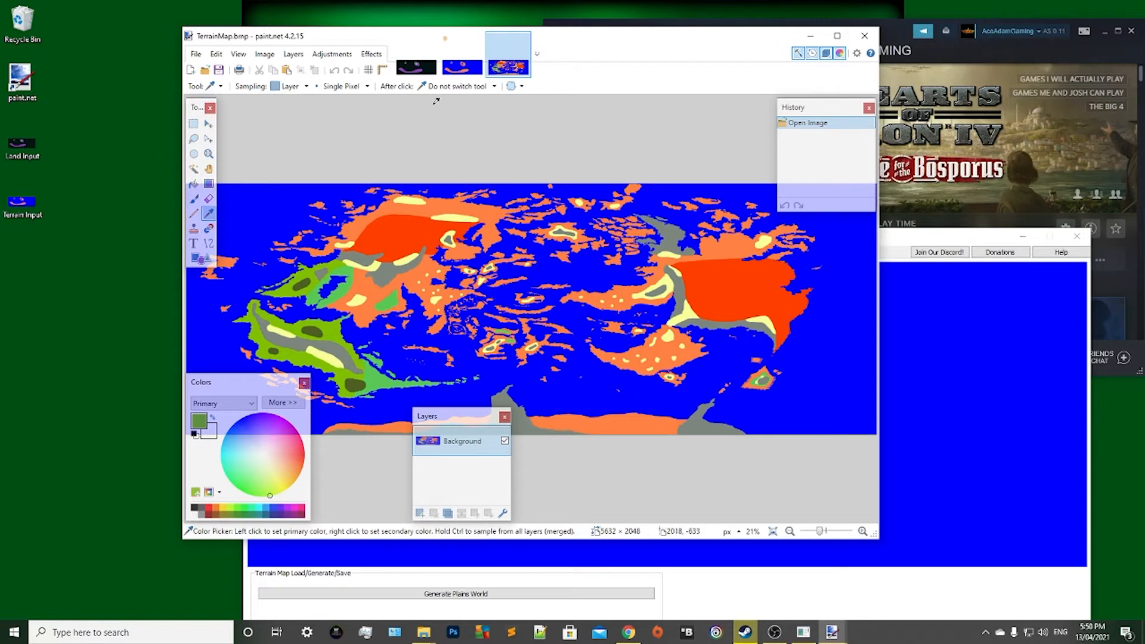
# Pencil a closed green outline on the larger ring-shaped island in Terrain Input, southeast of its lake, and fill it with green.
pyautogui.click(462, 67)
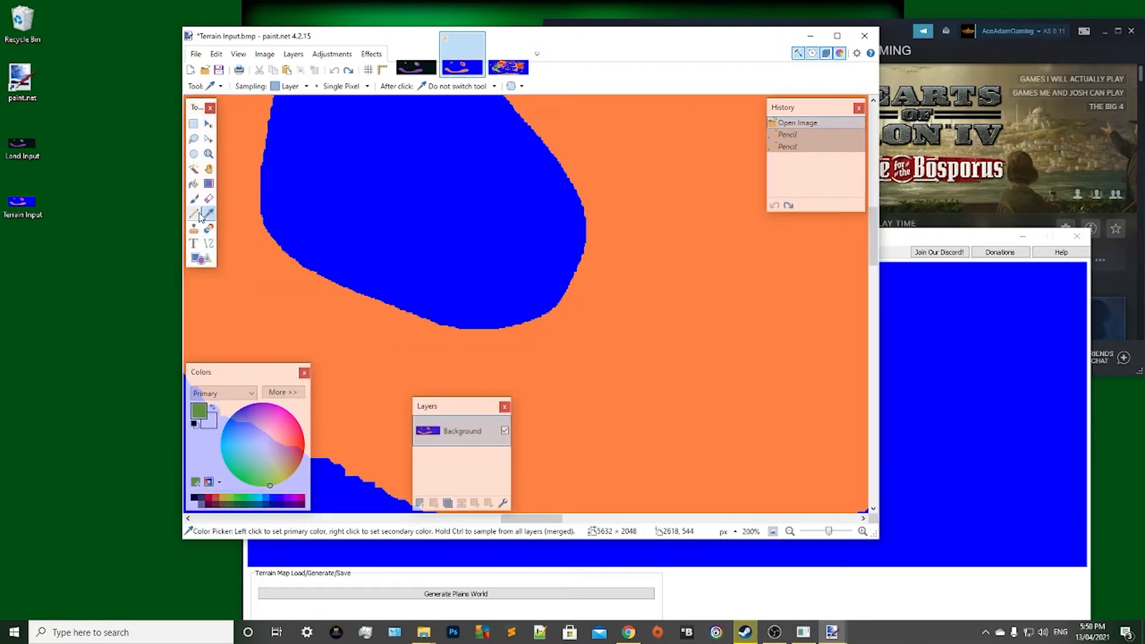
pyautogui.click(193, 213)
pyautogui.scroll(-2, 567, 251)
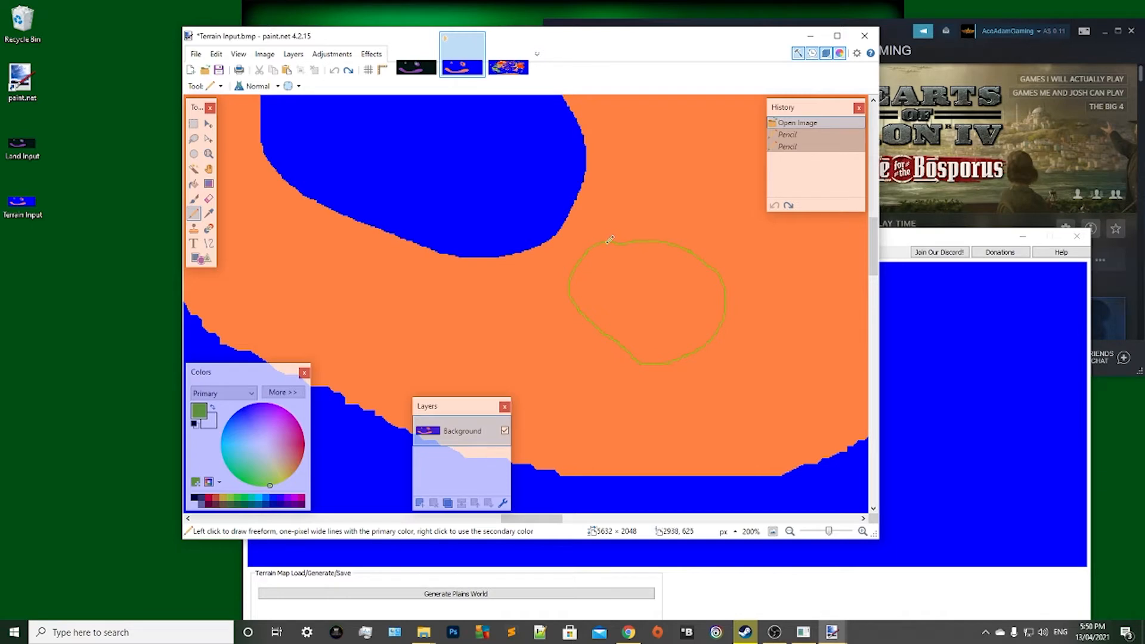
pyautogui.moveTo(609, 240); pyautogui.dragTo(610, 239)
pyautogui.click(194, 183)
pyautogui.click(646, 306)
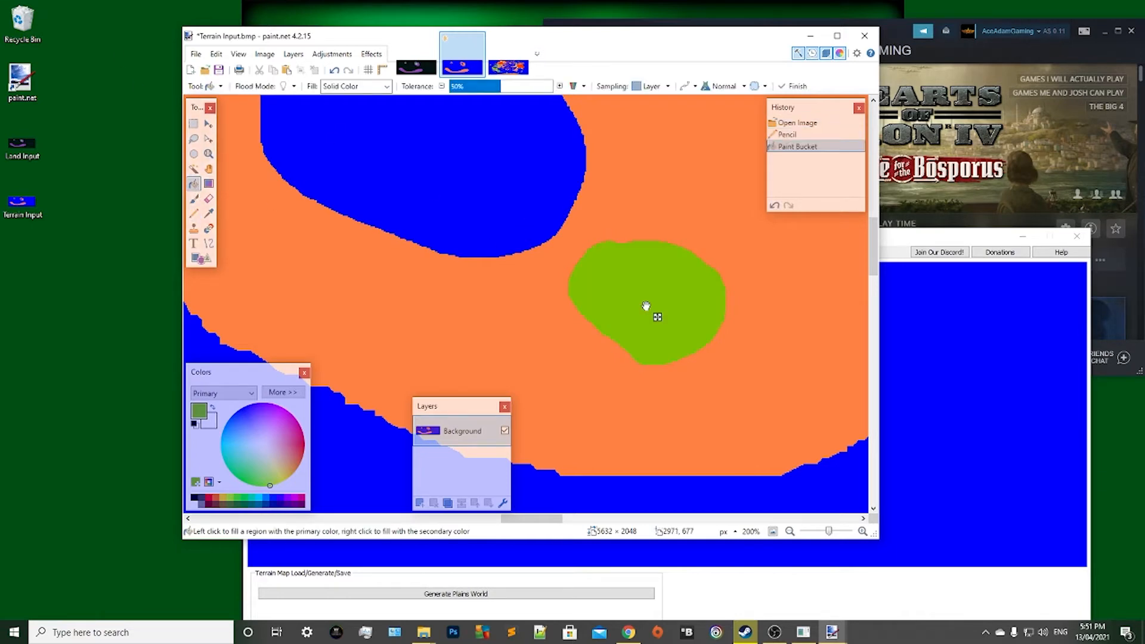
# Sample the red terrain colour from the large red region in the north of the example TerrainMap.
pyautogui.scroll(3, 585, 298)
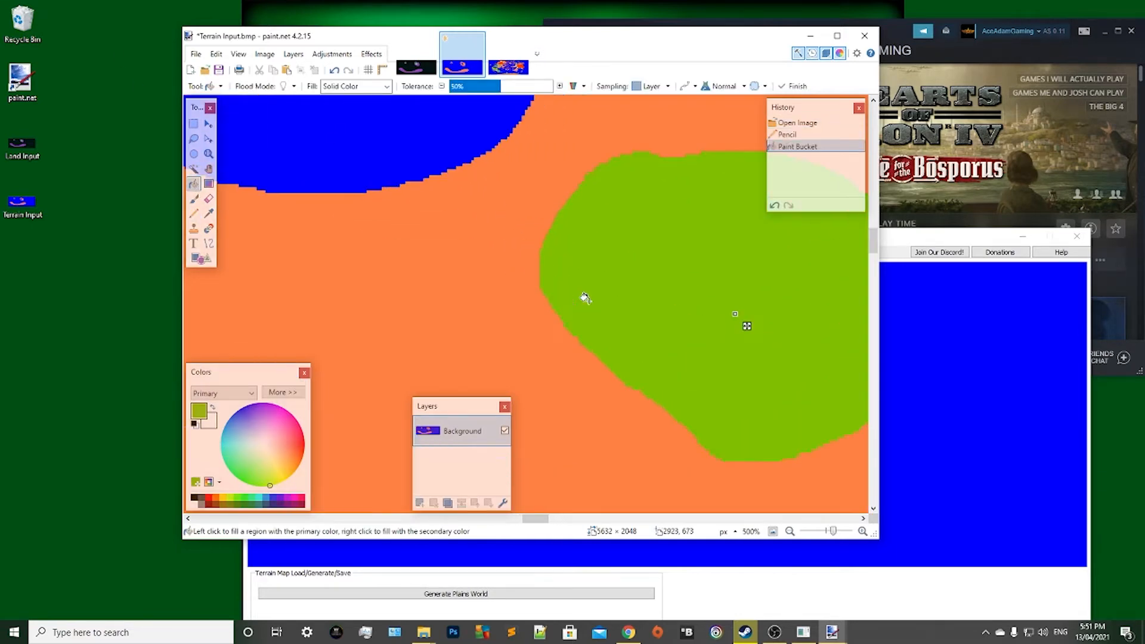
pyautogui.click(209, 124)
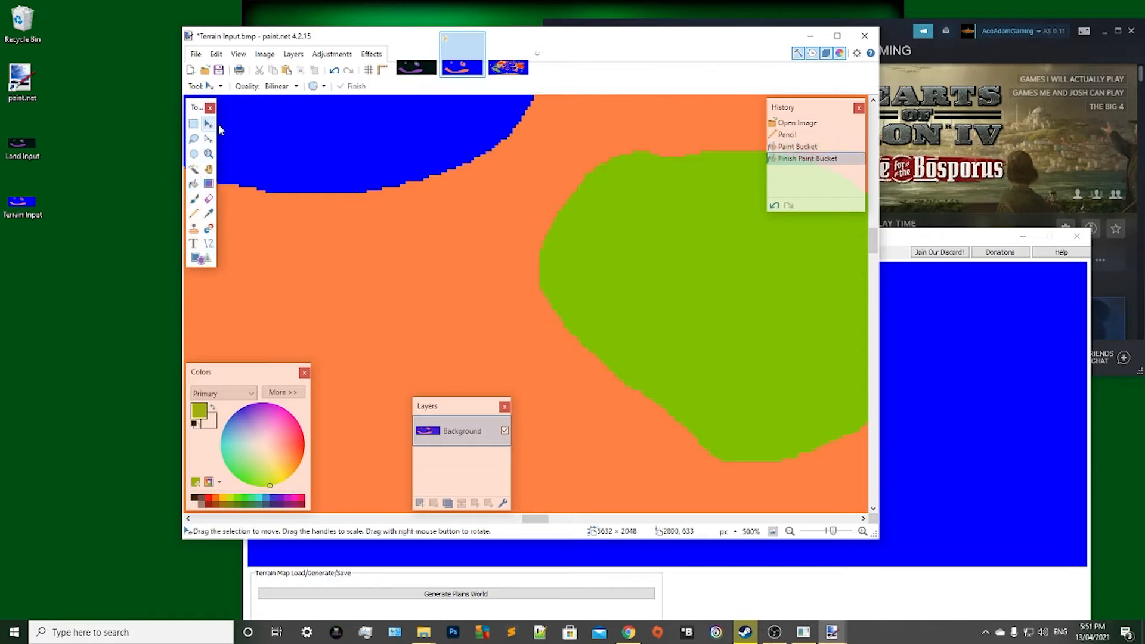
pyautogui.click(508, 66)
pyautogui.scroll(1, 429, 275)
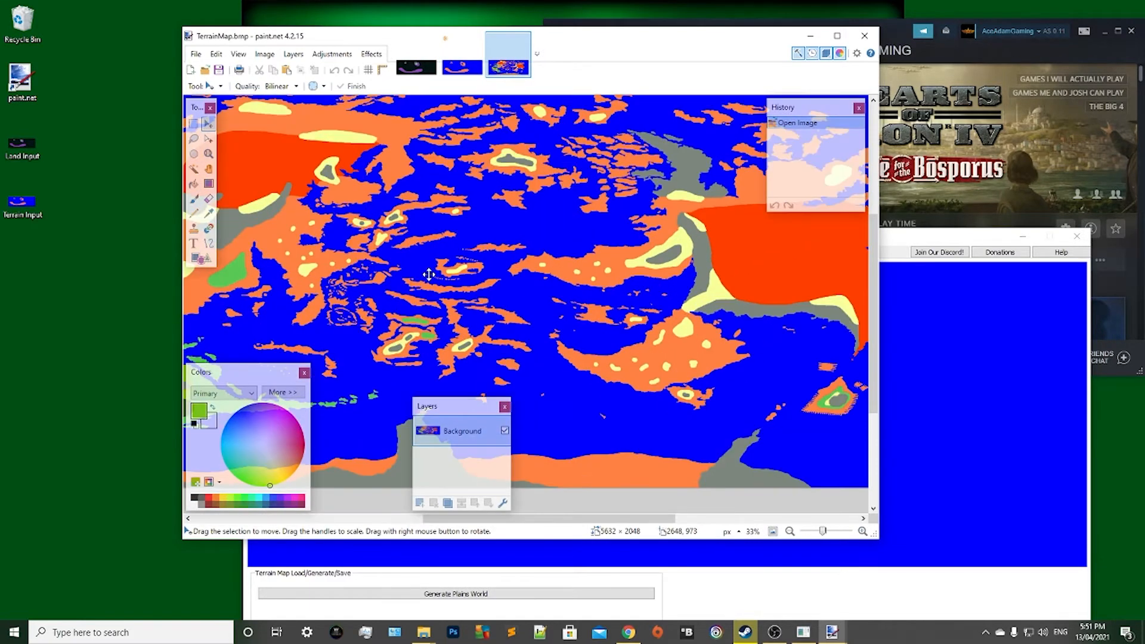
pyautogui.click(209, 213)
pyautogui.click(280, 168)
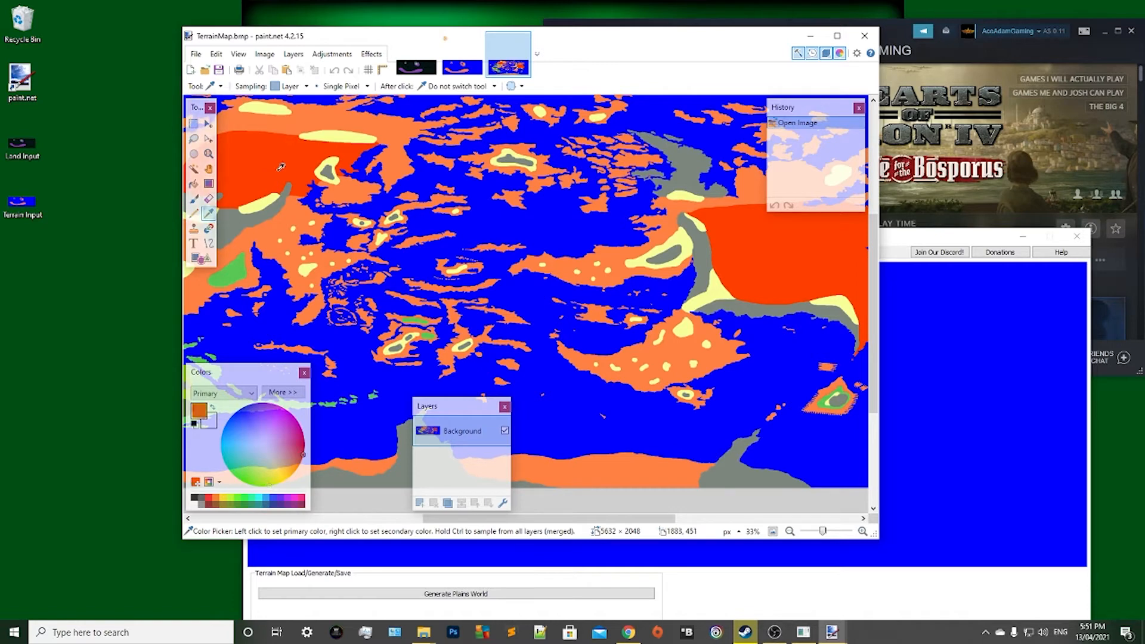
# Pencil a small closed red outline inside the eastern part of Terrain Input's green patch and fill it with red.
pyautogui.click(464, 66)
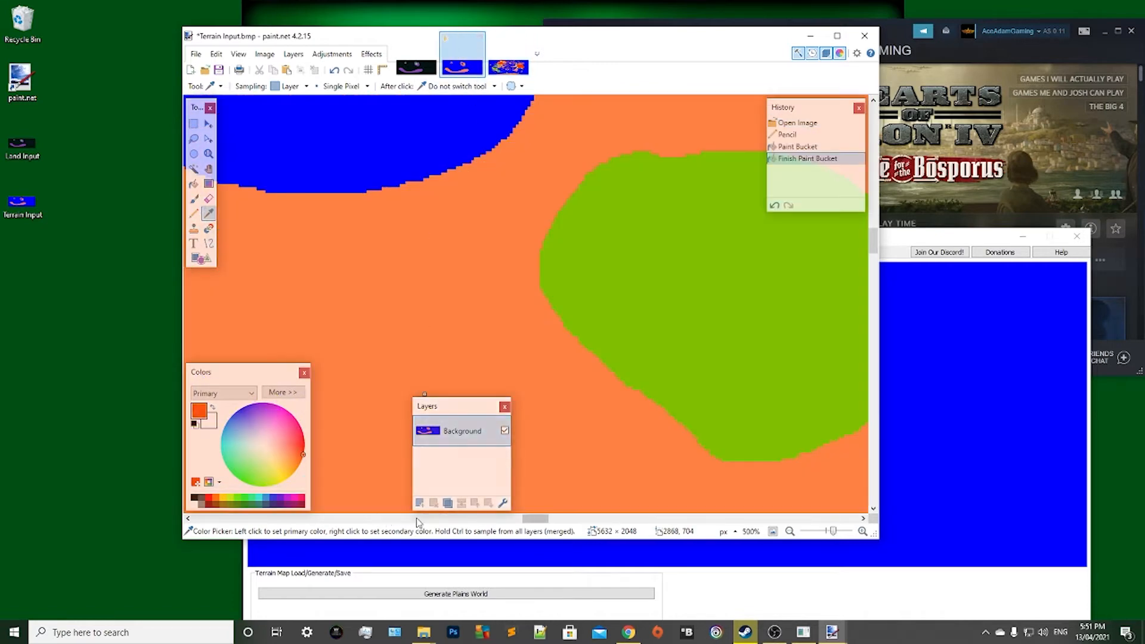
pyautogui.moveTo(539, 524); pyautogui.dragTo(554, 524)
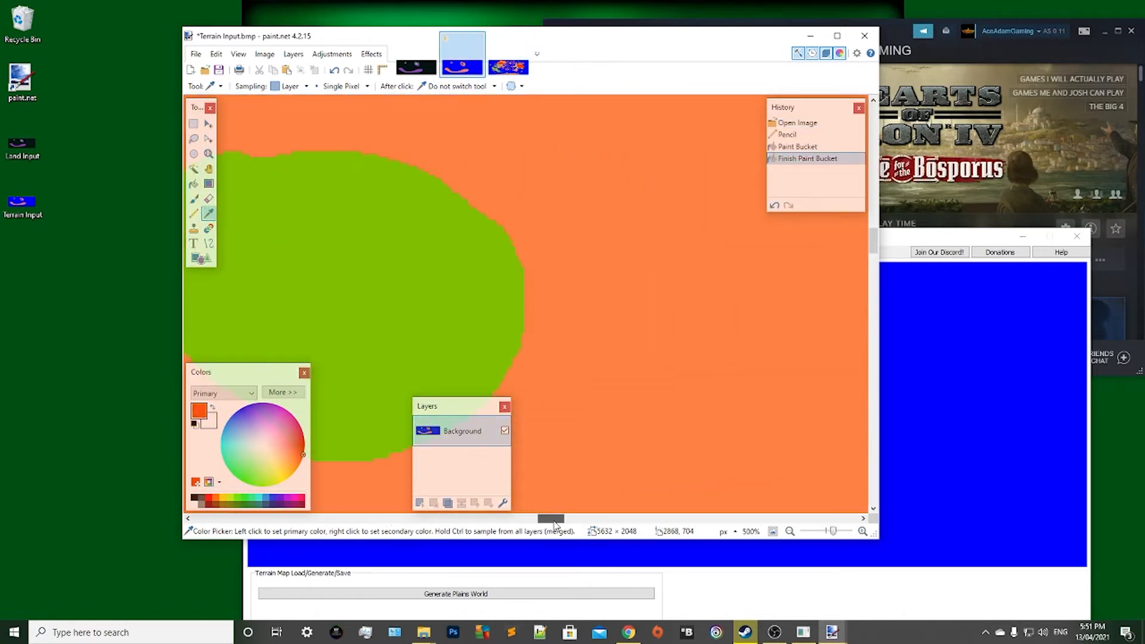
pyautogui.click(194, 213)
pyautogui.moveTo(474, 253)
pyautogui.mouseDown()
pyautogui.moveTo(450, 257)
pyautogui.moveTo(446, 341)
pyautogui.moveTo(475, 251)
pyautogui.mouseUp()
pyautogui.click(471, 252)
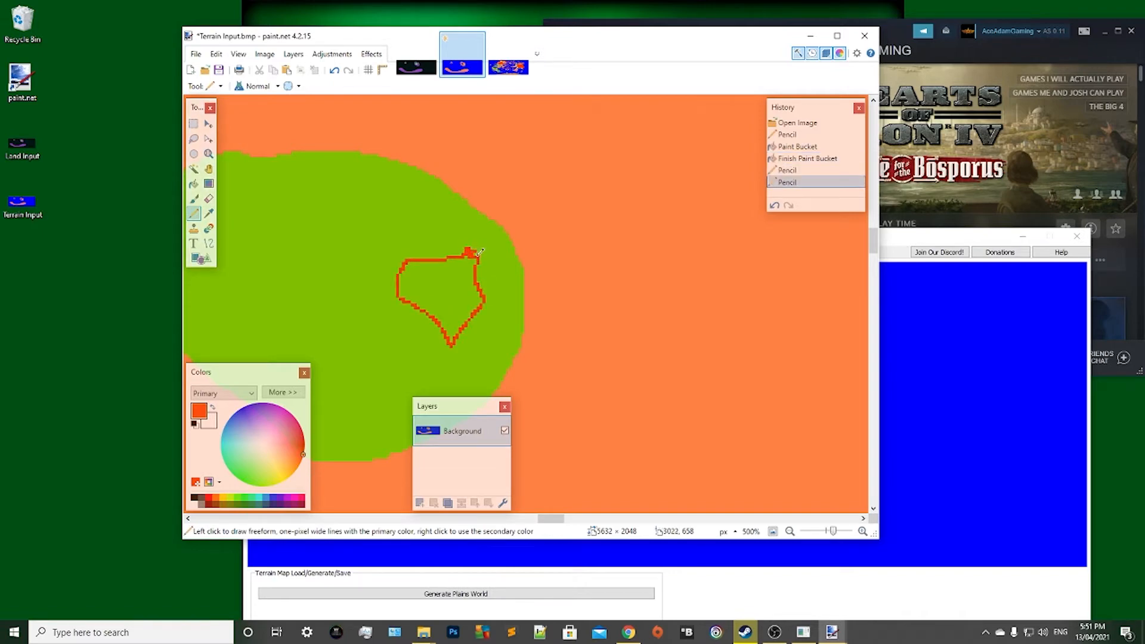
pyautogui.click(478, 250)
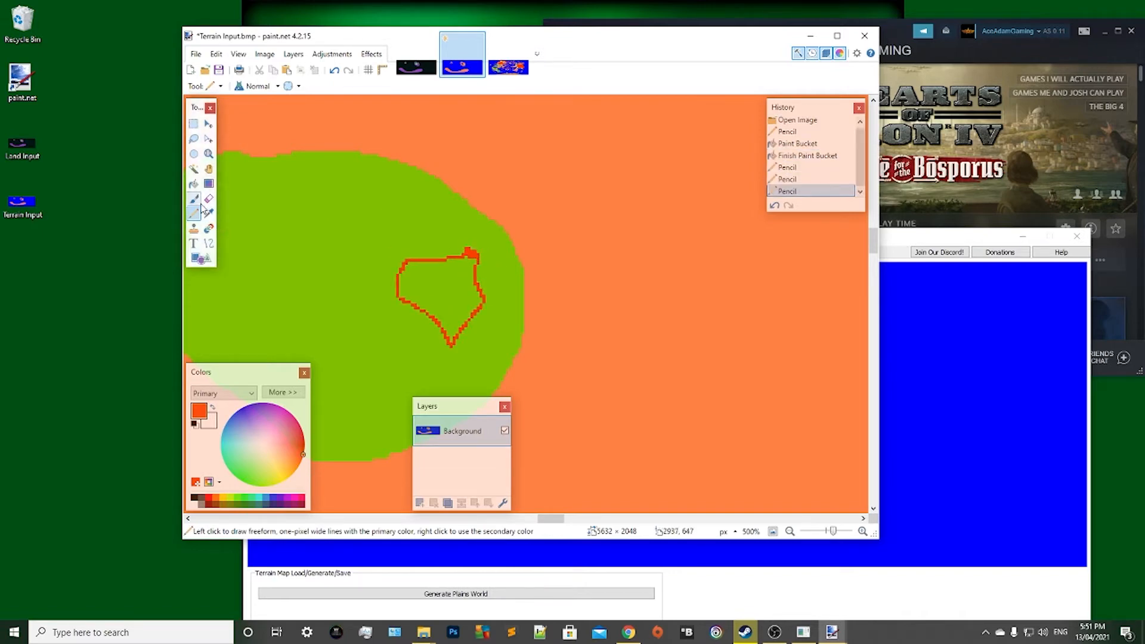
pyautogui.click(194, 184)
pyautogui.click(450, 283)
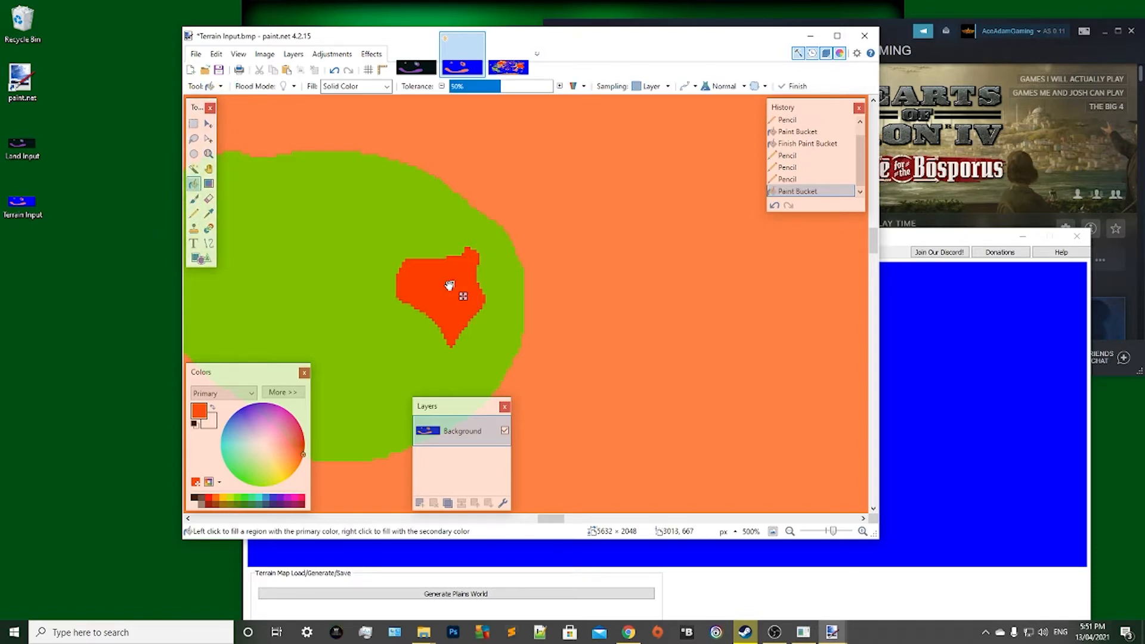
# Sample the grey terrain colour from the western landmass of the example TerrainMap.
pyautogui.scroll(-5, 450, 285)
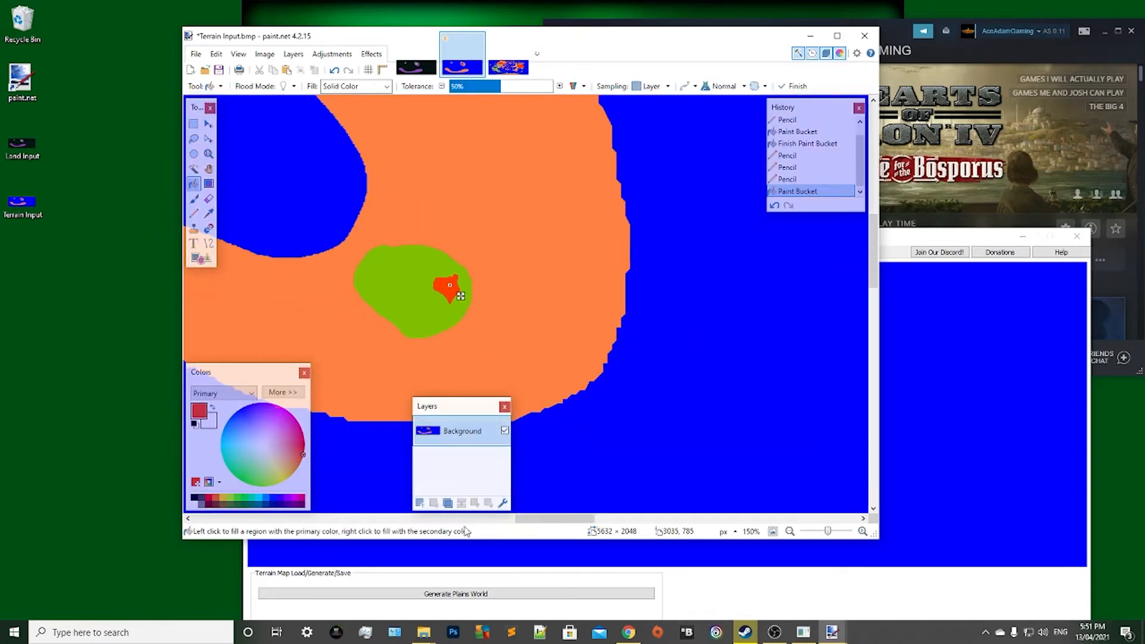
pyautogui.moveTo(557, 519); pyautogui.dragTo(548, 519)
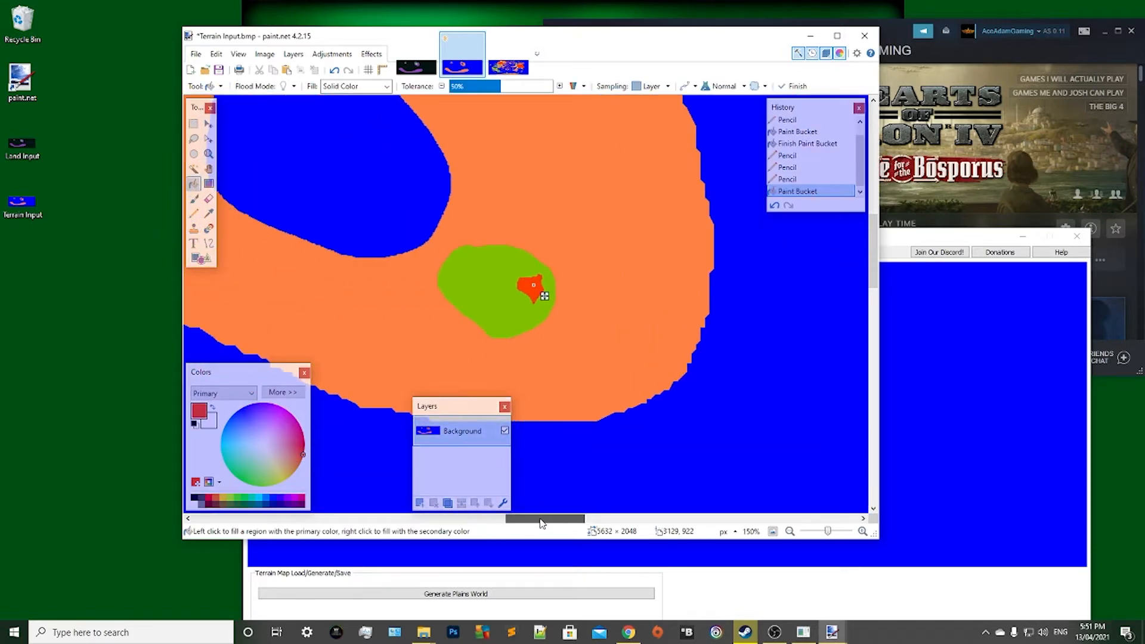
pyautogui.click(208, 124)
pyautogui.click(508, 67)
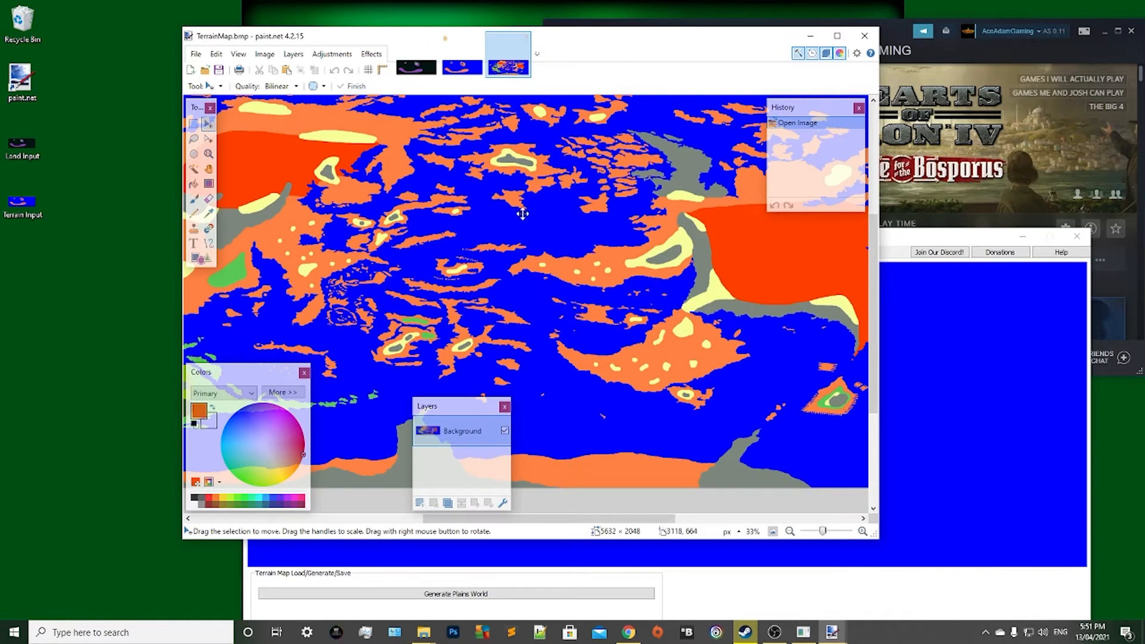
pyautogui.moveTo(523, 214); pyautogui.dragTo(512, 272)
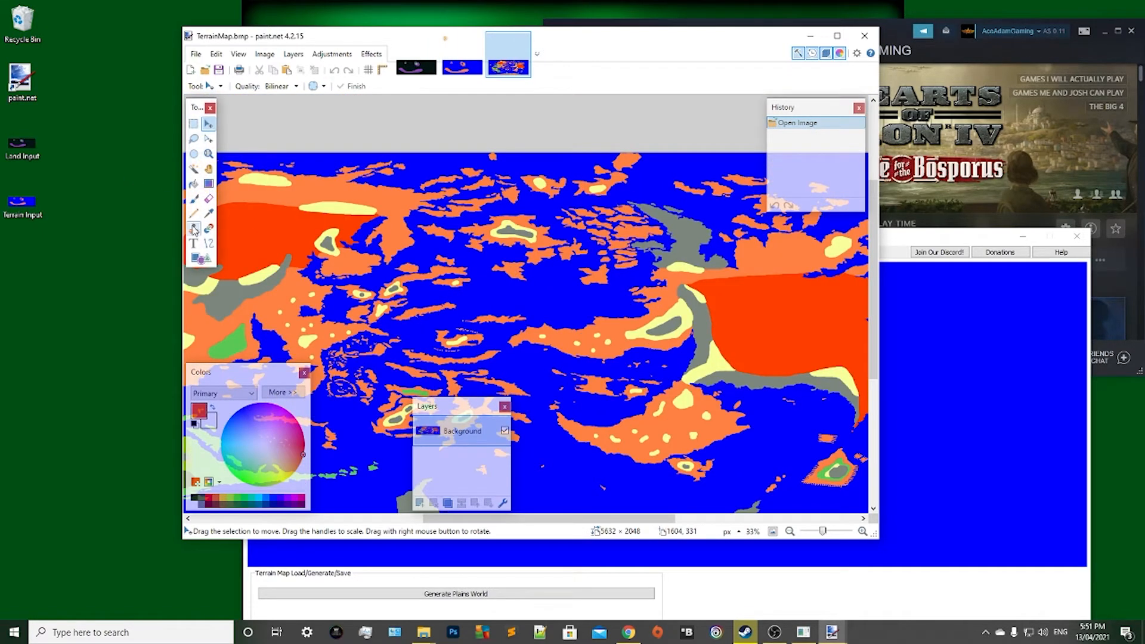
pyautogui.click(209, 213)
pyautogui.click(274, 280)
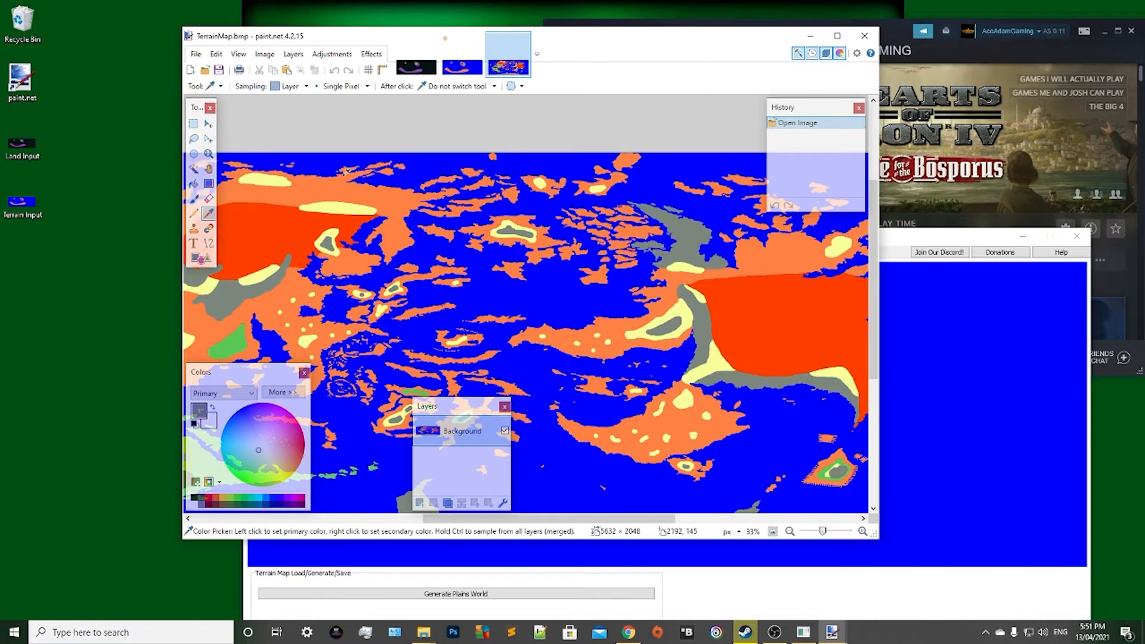
# Pencil a closed grey outline on Terrain Input's larger ring-shaped island, northeast of its lake, and fill it with grey.
pyautogui.click(462, 67)
pyautogui.click(193, 213)
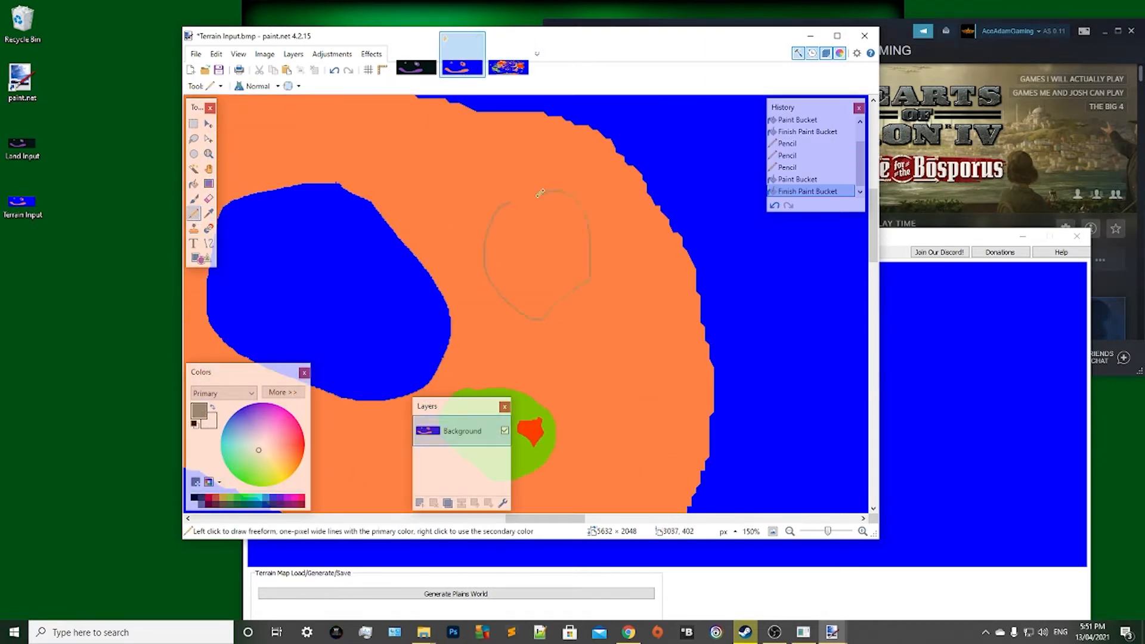
pyautogui.moveTo(511, 202); pyautogui.dragTo(512, 201)
pyautogui.click(193, 183)
pyautogui.click(551, 263)
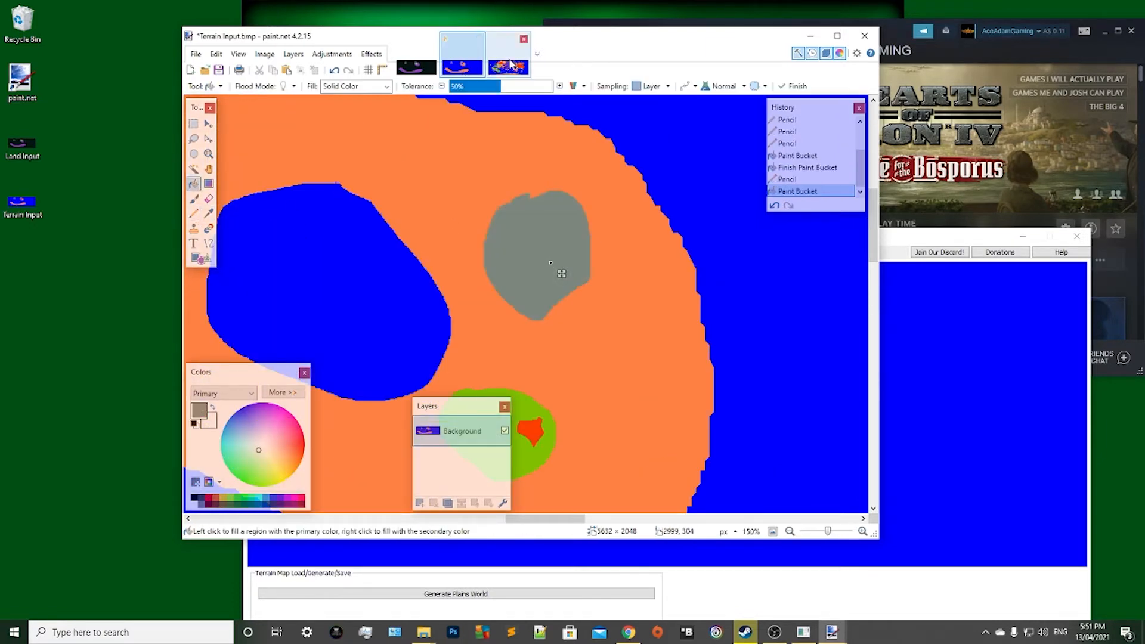
# Sample the pale yellow terrain colour from the elongated patch in the northwest of the example TerrainMap.
pyautogui.click(209, 127)
pyautogui.click(508, 67)
pyautogui.click(194, 213)
pyautogui.click(463, 67)
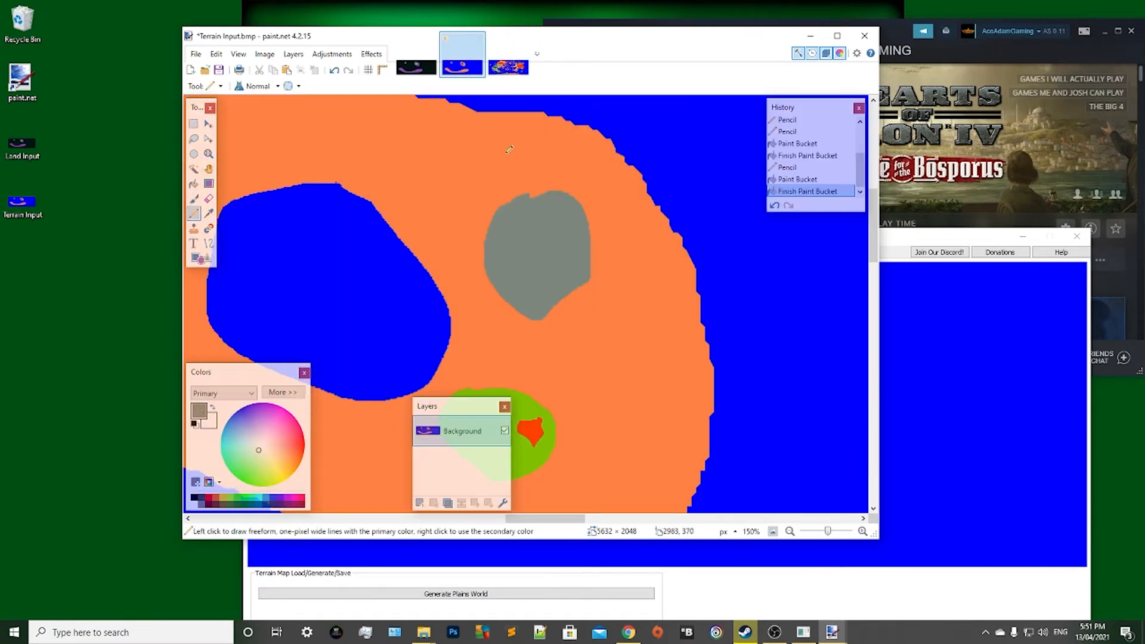
pyautogui.click(508, 67)
pyautogui.click(209, 213)
pyautogui.click(339, 208)
pyautogui.click(462, 67)
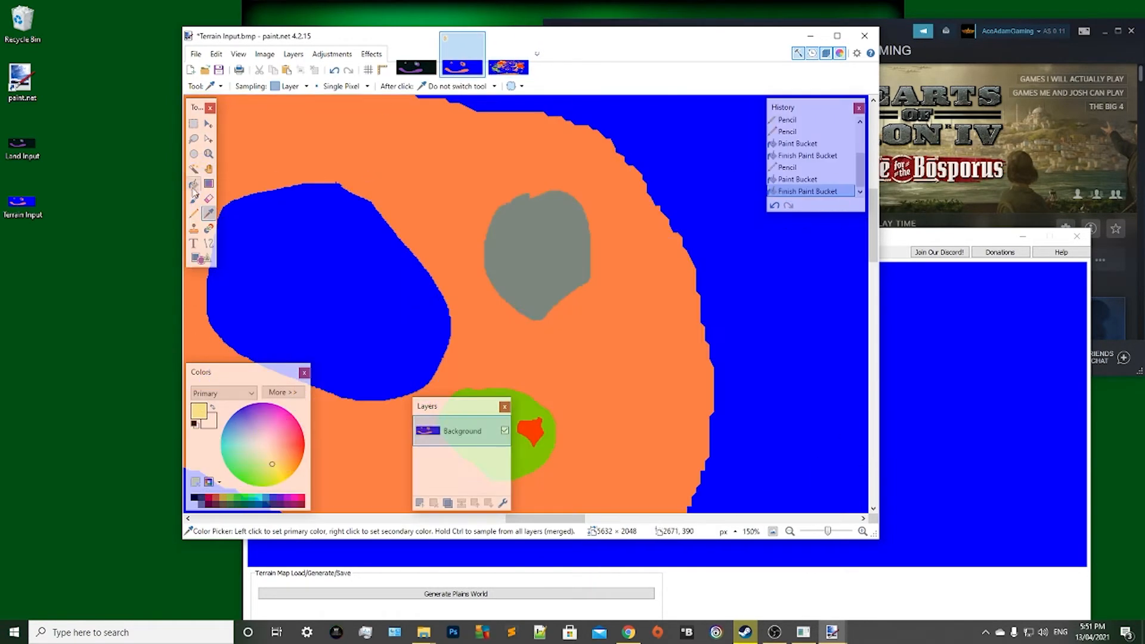
# Pencil a pale yellow outline against the grey patch's northwest edge, close its pixel gaps, and fill it with pale yellow.
pyautogui.moveTo(460, 177)
pyautogui.mouseDown()
pyautogui.moveTo(444, 219)
pyautogui.moveTo(497, 214)
pyautogui.mouseUp()
pyautogui.scroll(4, 472, 231)
pyautogui.moveTo(556, 170)
pyautogui.mouseDown()
pyautogui.moveTo(535, 212)
pyautogui.moveTo(549, 178)
pyautogui.mouseUp()
pyautogui.scroll(7, 623, 154)
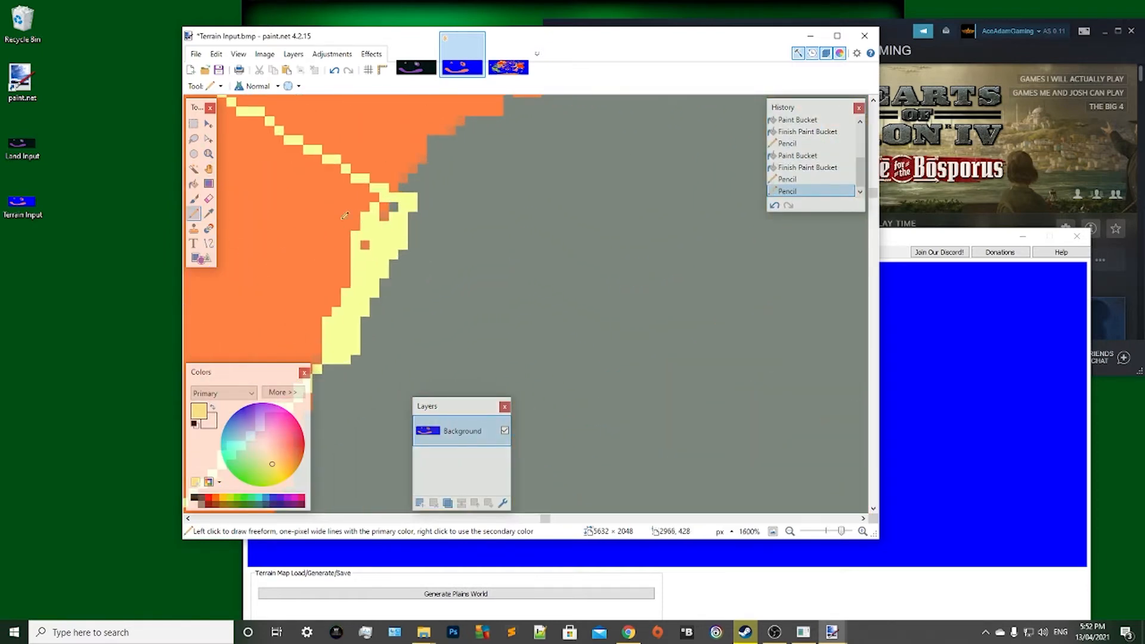
pyautogui.click(365, 245)
pyautogui.click(384, 216)
pyautogui.click(384, 207)
pyautogui.click(393, 207)
pyautogui.scroll(-8, 407, 208)
pyautogui.click(194, 184)
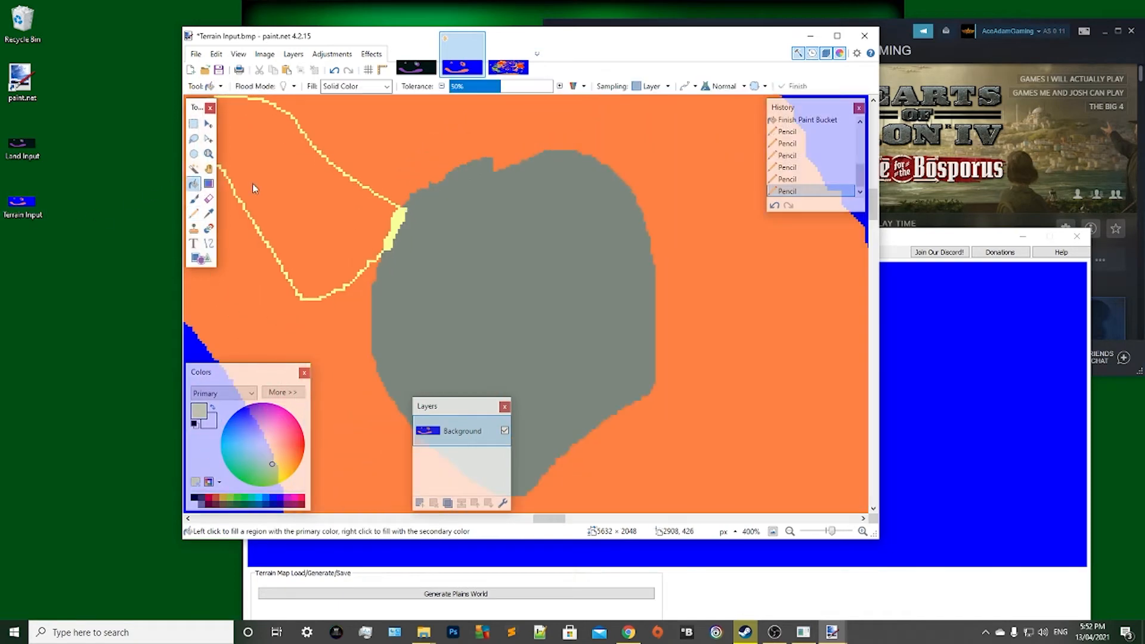
pyautogui.click(294, 190)
# Pencil a closed pale yellow outline on the eastern end of the long curved landmass and fill it with pale yellow.
pyautogui.scroll(-8, 295, 191)
pyautogui.scroll(-2, 302, 206)
pyautogui.scroll(4, 309, 222)
pyautogui.click(194, 213)
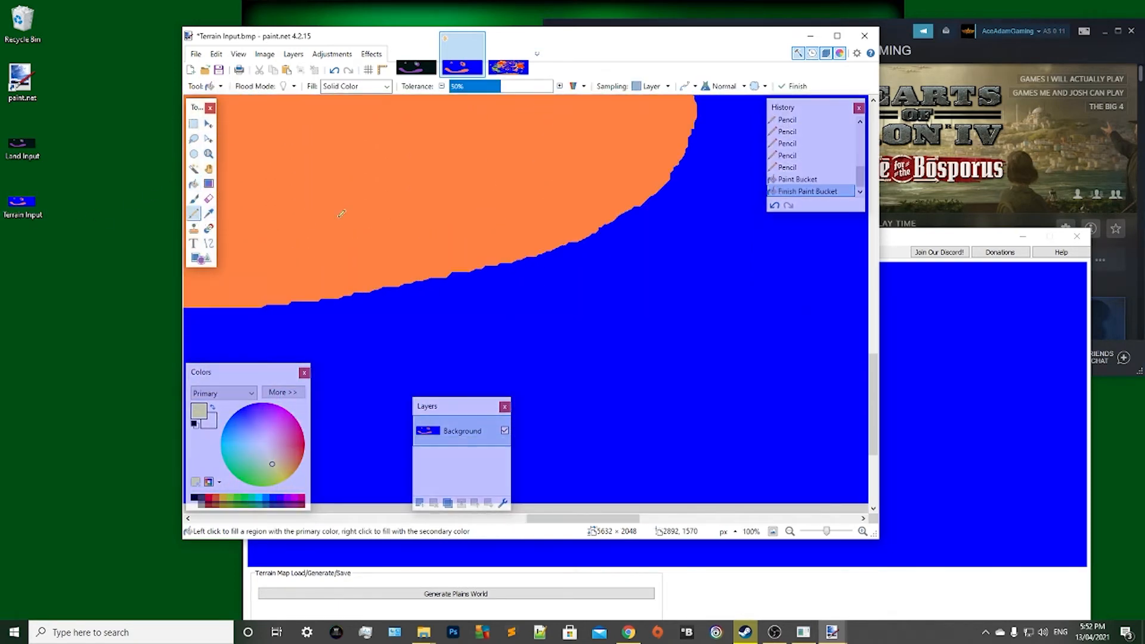
pyautogui.scroll(1, 453, 170)
pyautogui.moveTo(463, 165)
pyautogui.mouseDown()
pyautogui.moveTo(562, 170)
pyautogui.moveTo(463, 162)
pyautogui.mouseUp()
pyautogui.click(194, 184)
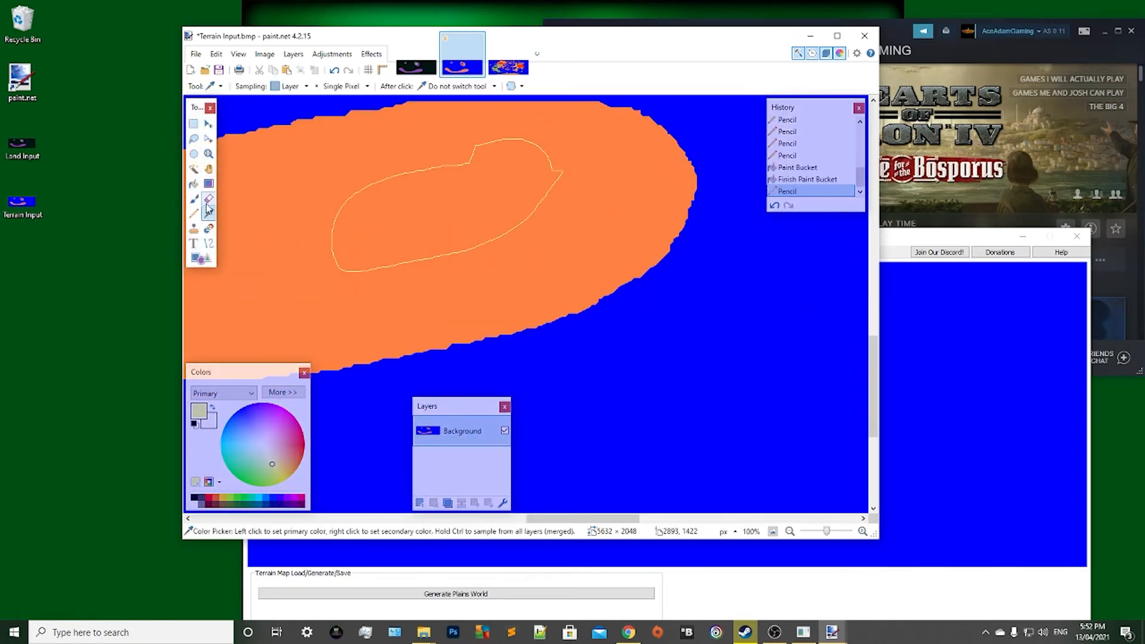
pyautogui.click(424, 230)
# Pencil an elongated pale yellow outline on the western arm of the long curved landmass and fill it with pale yellow.
pyautogui.scroll(-4, 421, 229)
pyautogui.scroll(4, 420, 229)
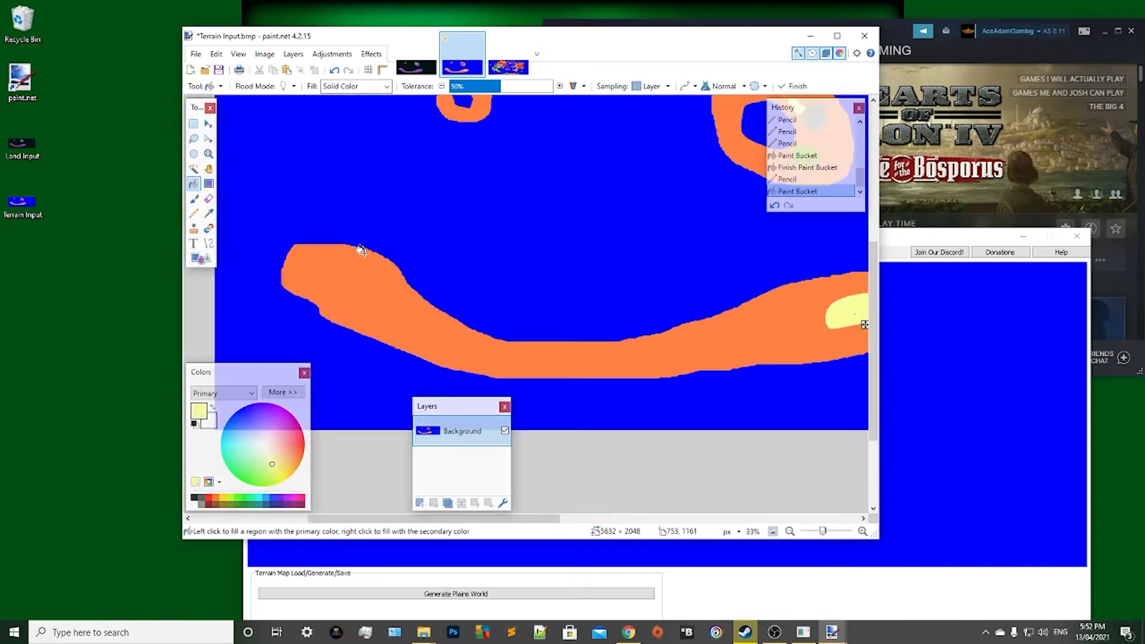
pyautogui.click(194, 213)
pyautogui.moveTo(325, 197)
pyautogui.mouseDown()
pyautogui.moveTo(574, 380)
pyautogui.moveTo(353, 189)
pyautogui.moveTo(326, 195)
pyautogui.mouseUp()
pyautogui.scroll(1, 378, 267)
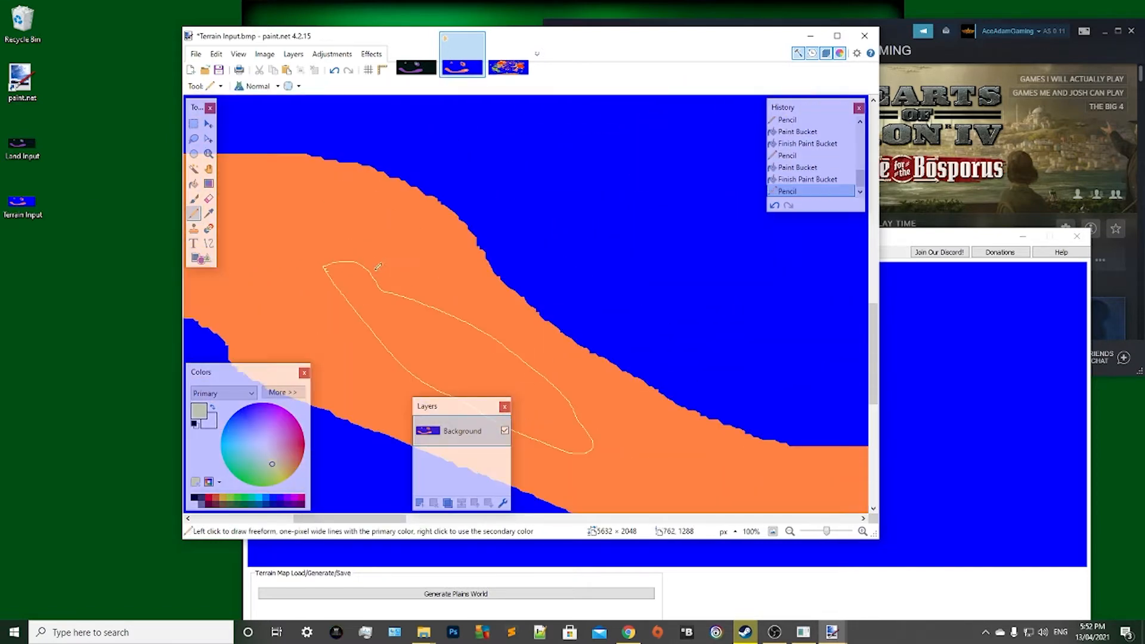
pyautogui.click(194, 184)
pyautogui.click(396, 332)
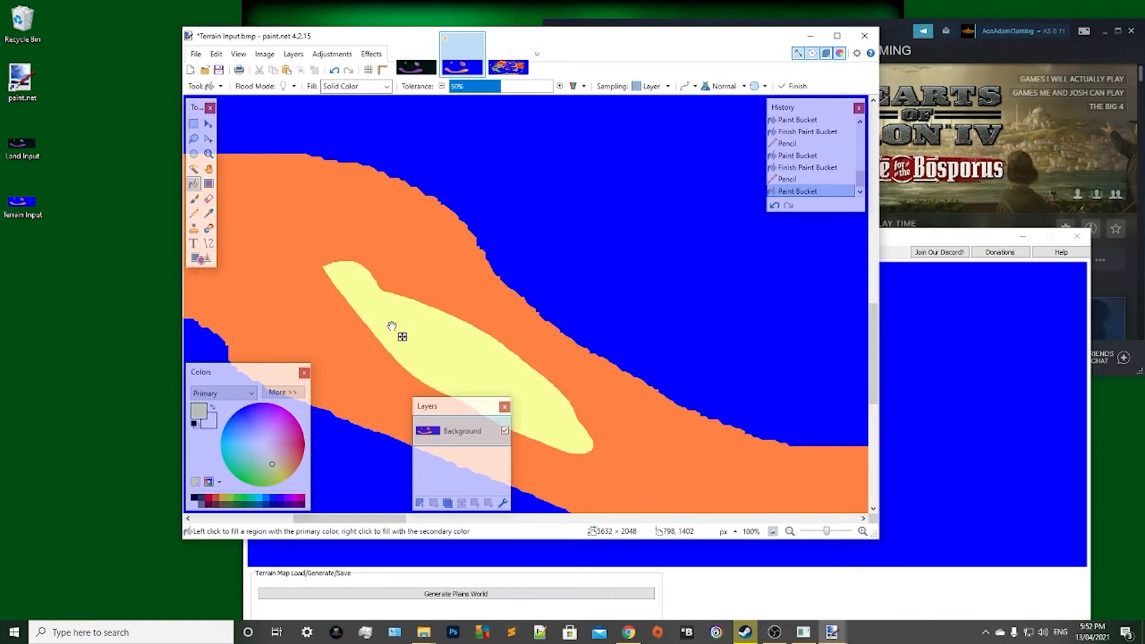
# Pencil a closed outline at the lowest middle part of the long curved landmass and fill it with pale yellow.
pyautogui.scroll(-2, 401, 325)
pyautogui.scroll(-5, 404, 316)
pyautogui.scroll(1, 330, 299)
pyautogui.scroll(-1, 330, 298)
pyautogui.click(194, 213)
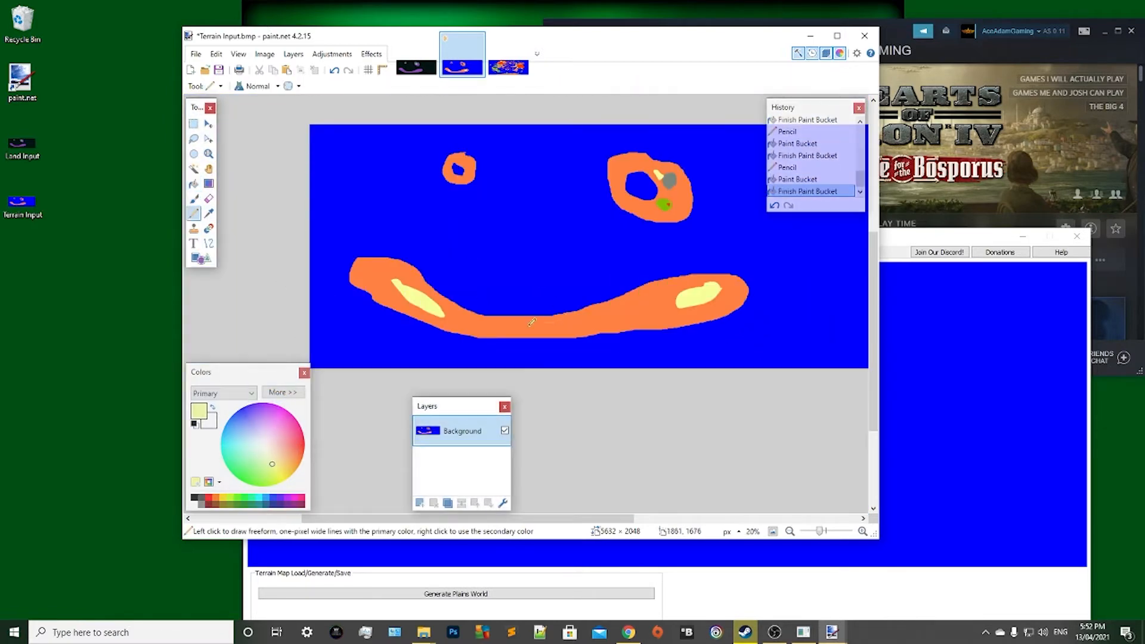
pyautogui.moveTo(529, 325)
pyautogui.mouseDown()
pyautogui.moveTo(562, 326)
pyautogui.moveTo(561, 316)
pyautogui.moveTo(567, 344)
pyautogui.moveTo(596, 331)
pyautogui.moveTo(521, 350)
pyautogui.moveTo(535, 212)
pyautogui.mouseUp()
pyautogui.scroll(4, 561, 315)
pyautogui.scroll(4, 576, 341)
pyautogui.scroll(-2, 525, 346)
pyautogui.click(194, 184)
pyautogui.click(397, 307)
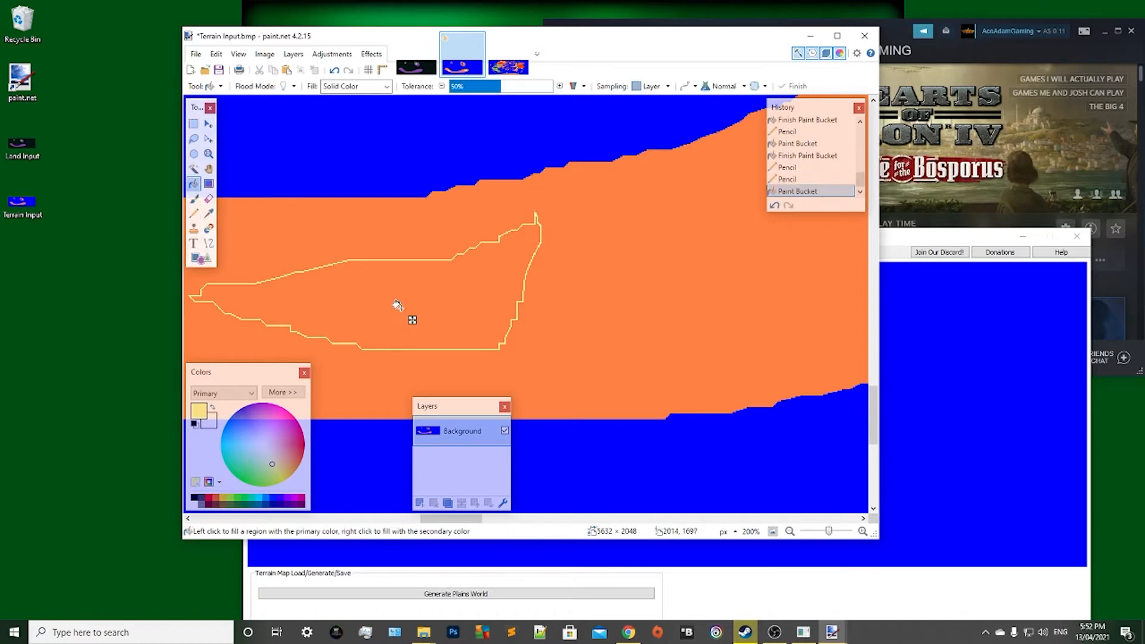
# Sample the brighter green terrain colour from the example TerrainMap, recolouring the still-active middle fill in Terrain Input.
pyautogui.scroll(-5, 403, 301)
pyautogui.click(511, 69)
pyautogui.scroll(-2, 459, 216)
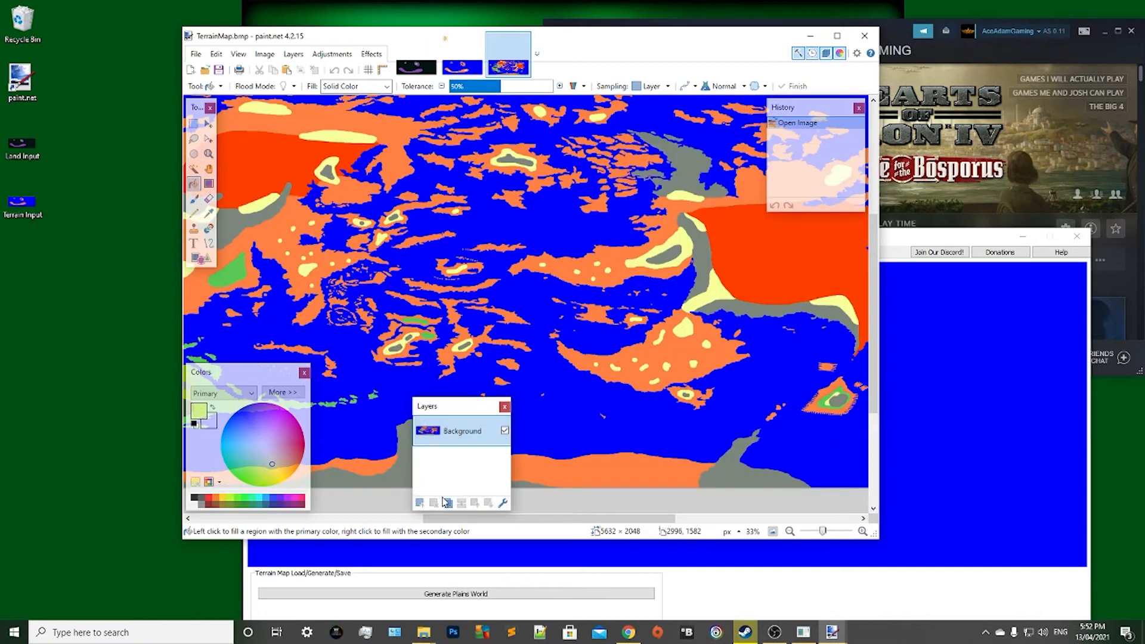
pyautogui.scroll(3, 408, 421)
pyautogui.click(209, 214)
pyautogui.click(458, 159)
pyautogui.click(468, 68)
# Pencil a closed green outline between the curved landmass's middle patch and its eastern yellow patch, and fill it with green.
pyautogui.scroll(-2, 487, 230)
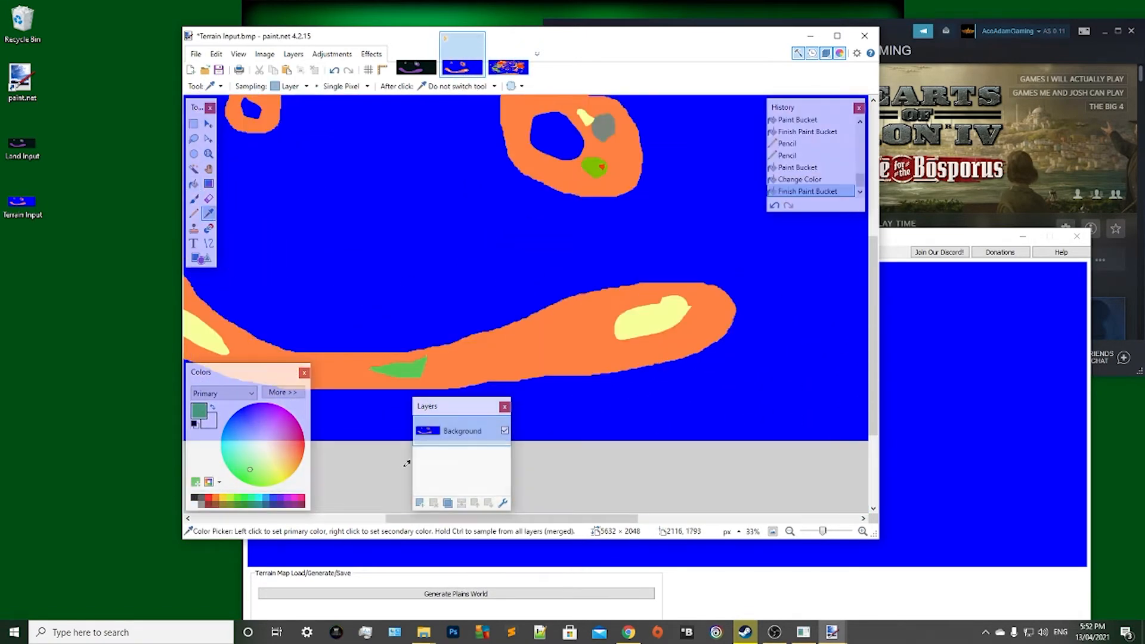
pyautogui.scroll(3, 368, 425)
pyautogui.moveTo(419, 520); pyautogui.dragTo(480, 521)
pyautogui.scroll(1, 381, 286)
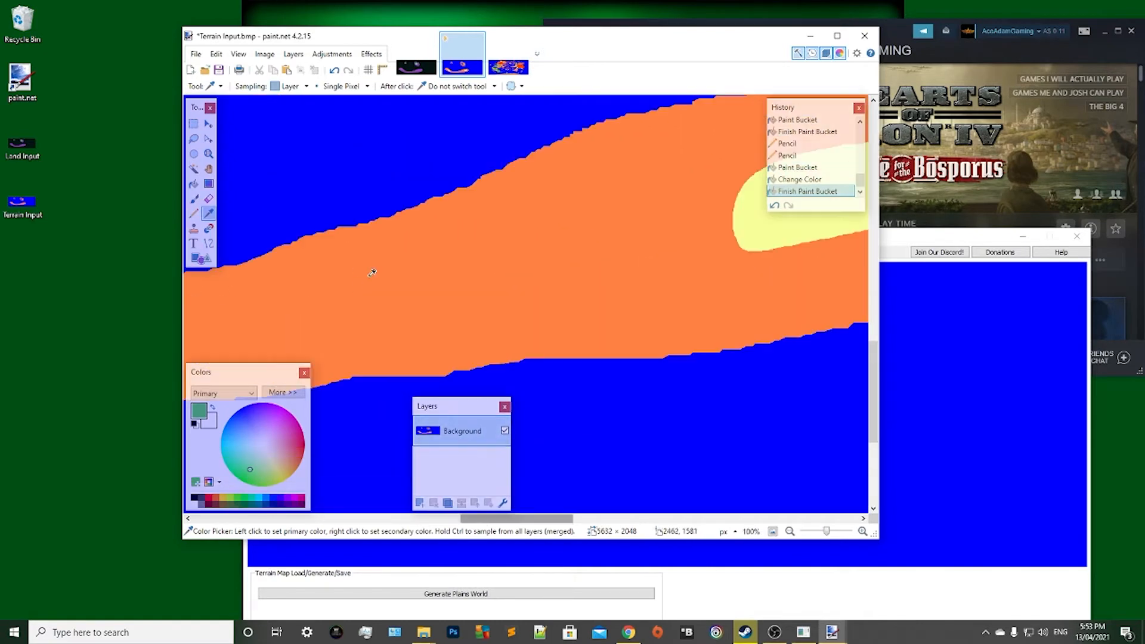
pyautogui.click(194, 214)
pyautogui.moveTo(493, 225); pyautogui.dragTo(517, 306)
pyautogui.moveTo(493, 224); pyautogui.dragTo(494, 226)
pyautogui.scroll(2, 495, 244)
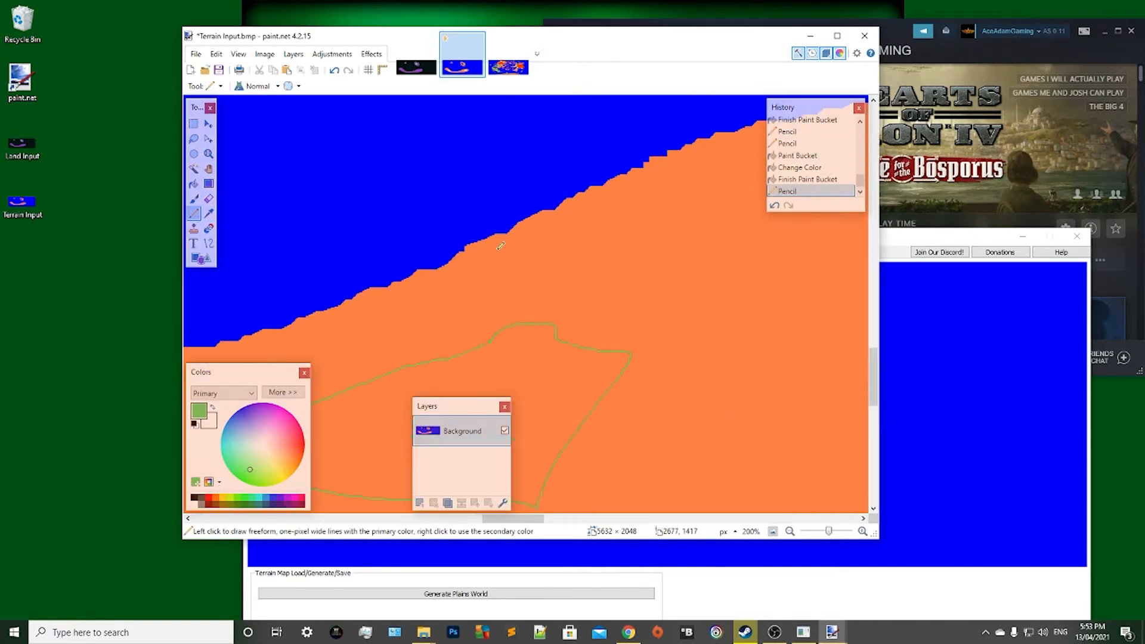
pyautogui.scroll(-1, 420, 256)
pyautogui.click(194, 184)
pyautogui.click(483, 372)
# Pencil a small closed green outline just south of the eastern yellow patch and fill it with green.
pyautogui.scroll(-2, 482, 372)
pyautogui.click(194, 214)
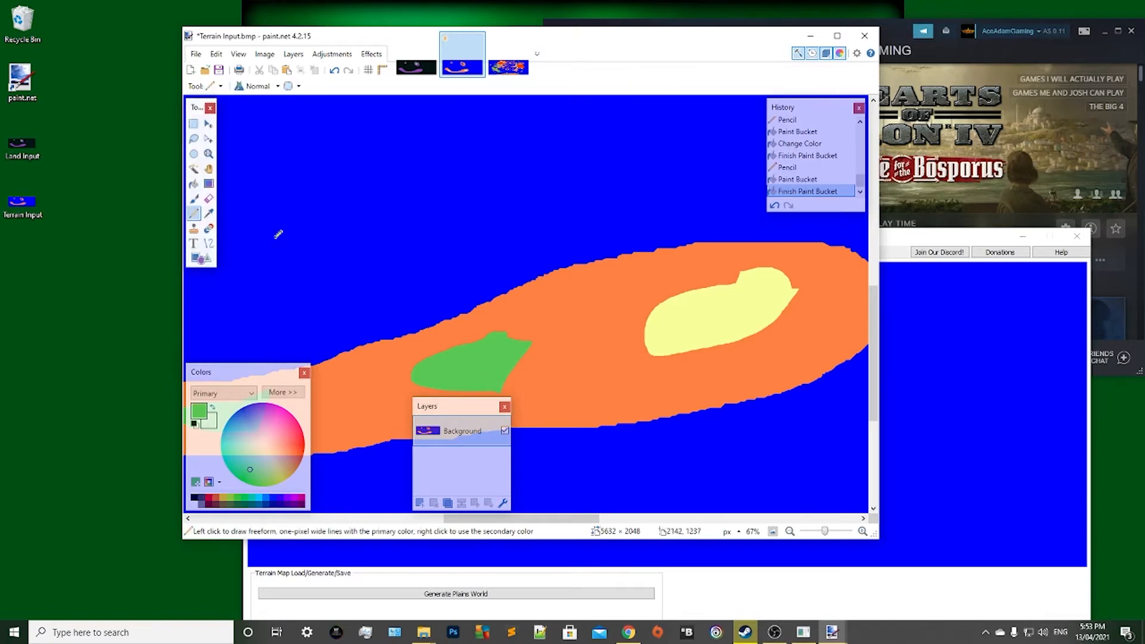
pyautogui.moveTo(749, 362); pyautogui.dragTo(750, 363)
pyautogui.scroll(7, 749, 363)
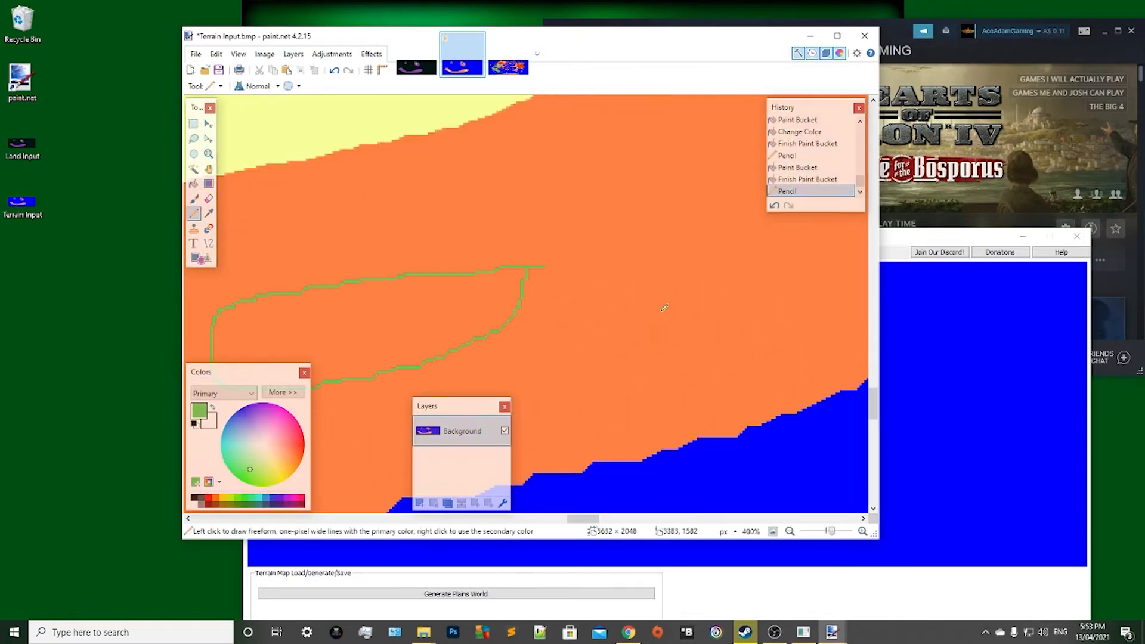
pyautogui.click(468, 247)
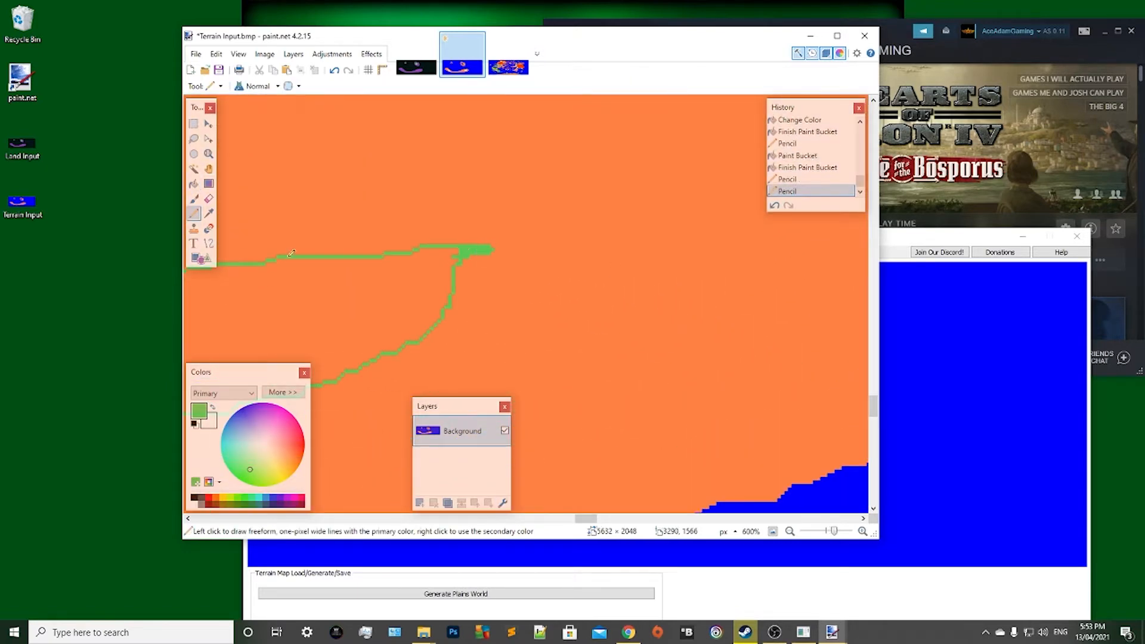
pyautogui.click(193, 184)
pyautogui.click(303, 306)
# Pencil two green outlines on the smaller ring-shaped island, south and east of its lake, and fill the southern one with green.
pyautogui.scroll(-8, 303, 306)
pyautogui.scroll(-4, 303, 307)
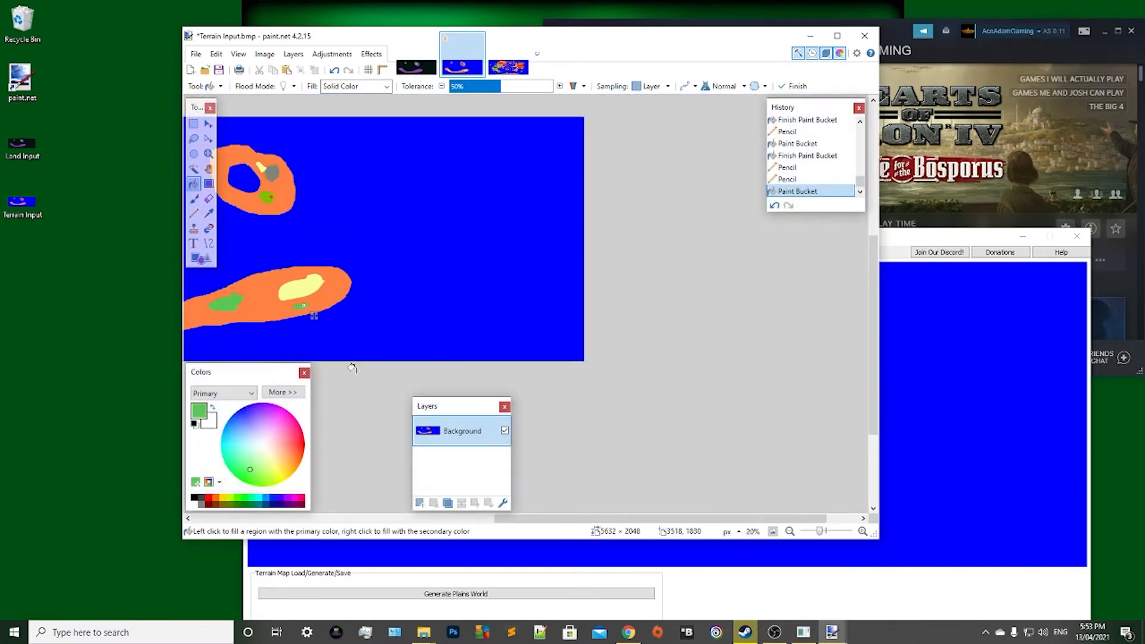
pyautogui.scroll(6, 318, 175)
pyautogui.scroll(-1, 318, 177)
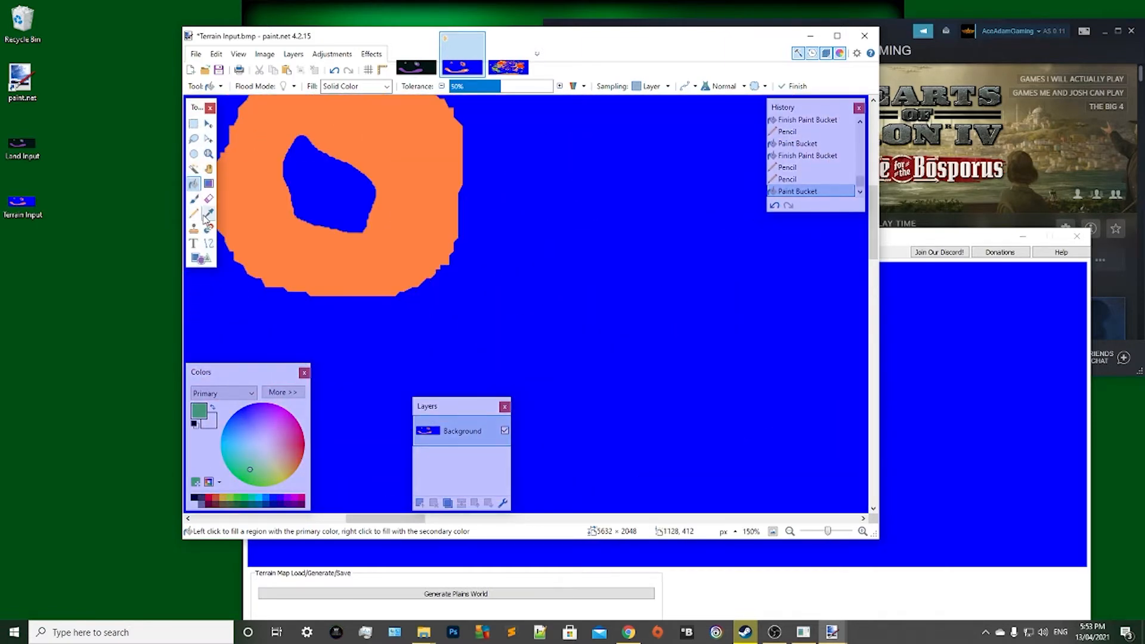
pyautogui.click(194, 214)
pyautogui.moveTo(419, 227); pyautogui.dragTo(419, 225)
pyautogui.click(193, 183)
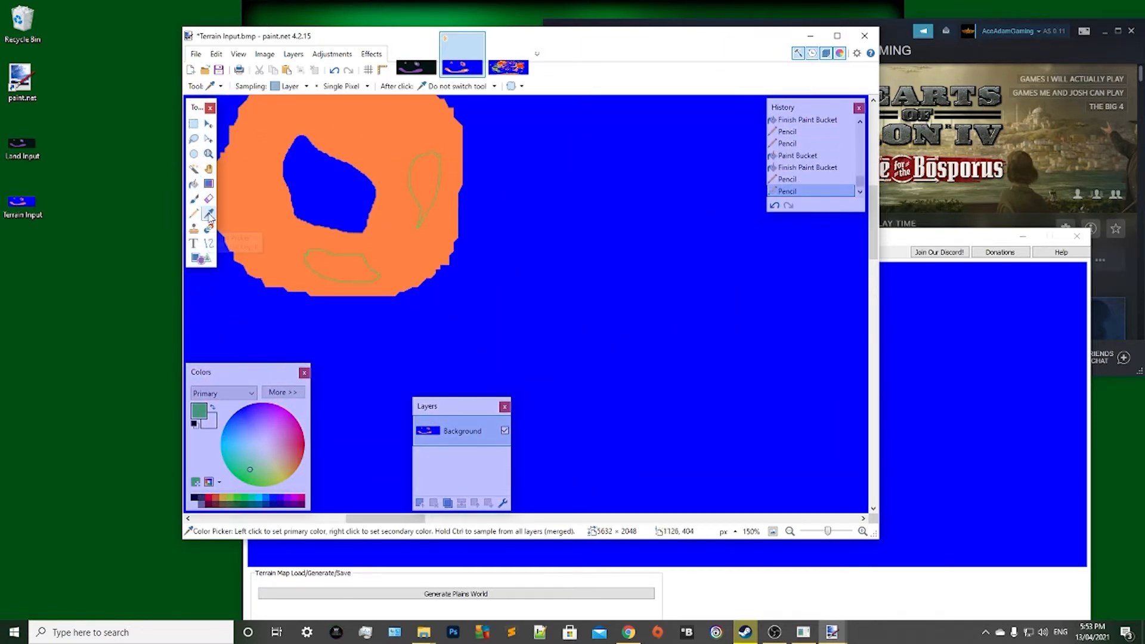
pyautogui.click(340, 262)
# Close the gaps in the smaller island's eastern green outline with the Pencil and fill it with green.
pyautogui.click(427, 194)
pyautogui.hotkey('ctrl', 'z')
pyautogui.scroll(3, 424, 192)
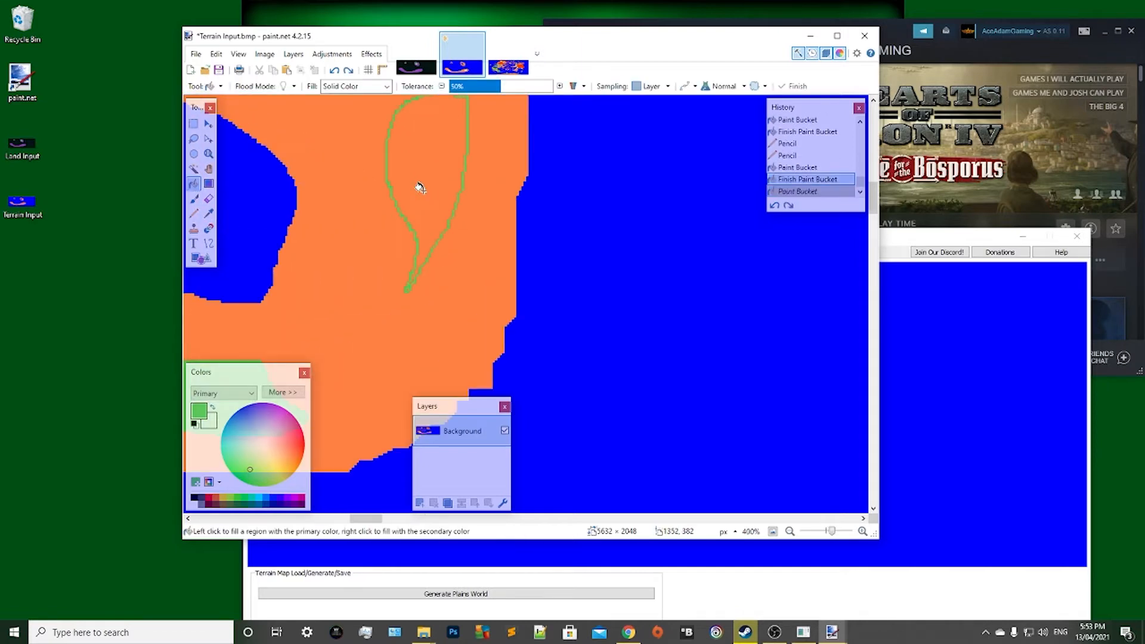
pyautogui.press('p')
pyautogui.moveTo(414, 293); pyautogui.dragTo(408, 276)
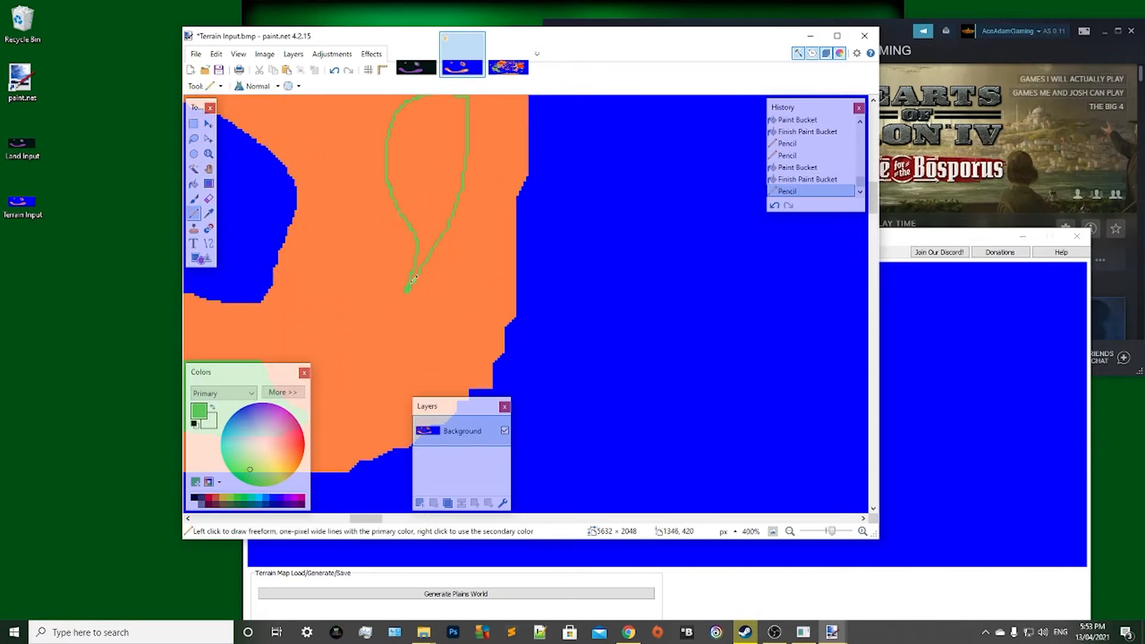
pyautogui.scroll(1, 453, 183)
pyautogui.click(457, 158)
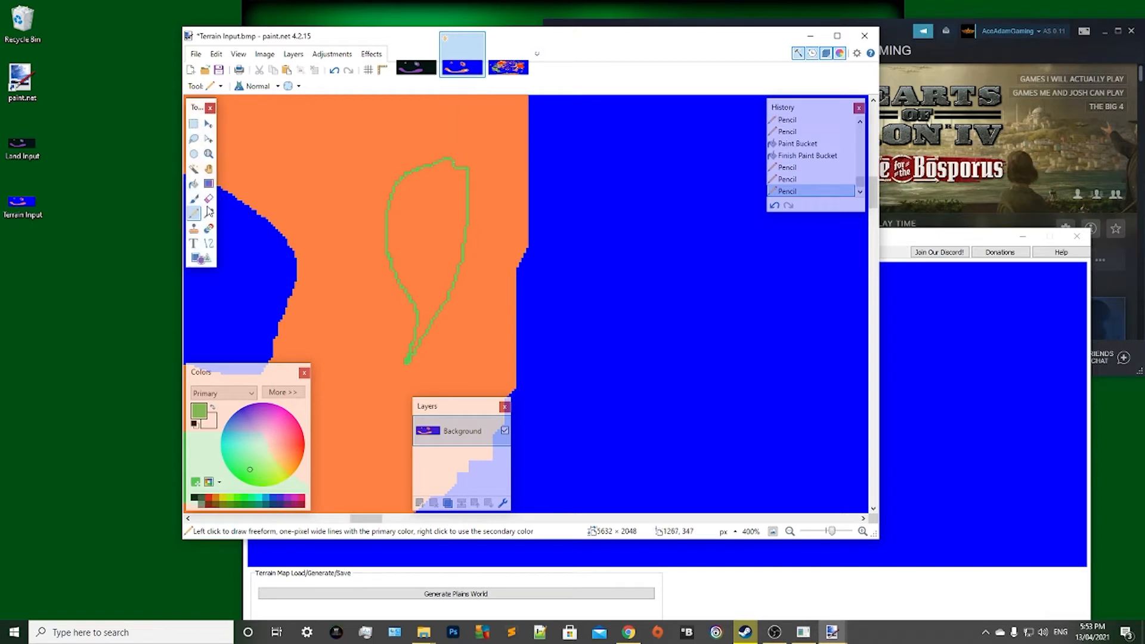
pyautogui.press('f')
pyautogui.click(435, 243)
# Save the painted terrain map over the existing Terrain Input BMP on the desktop, with the bit depth on Auto-detect.
pyautogui.scroll(-6, 432, 242)
pyautogui.scroll(-1, 432, 242)
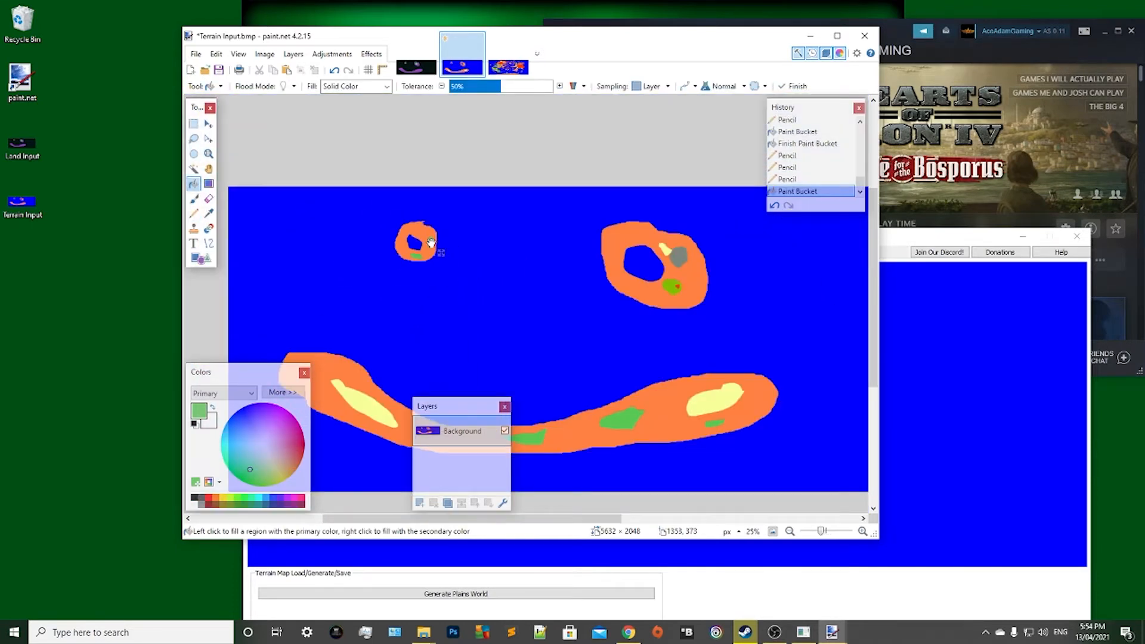
pyautogui.scroll(-1, 430, 241)
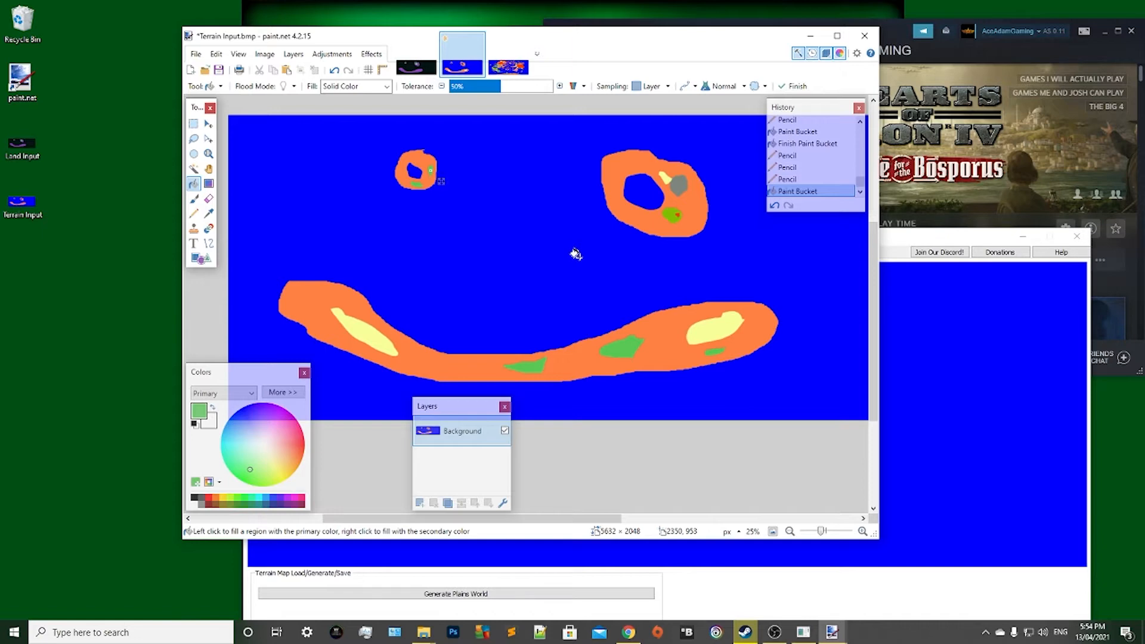
pyautogui.click(196, 54)
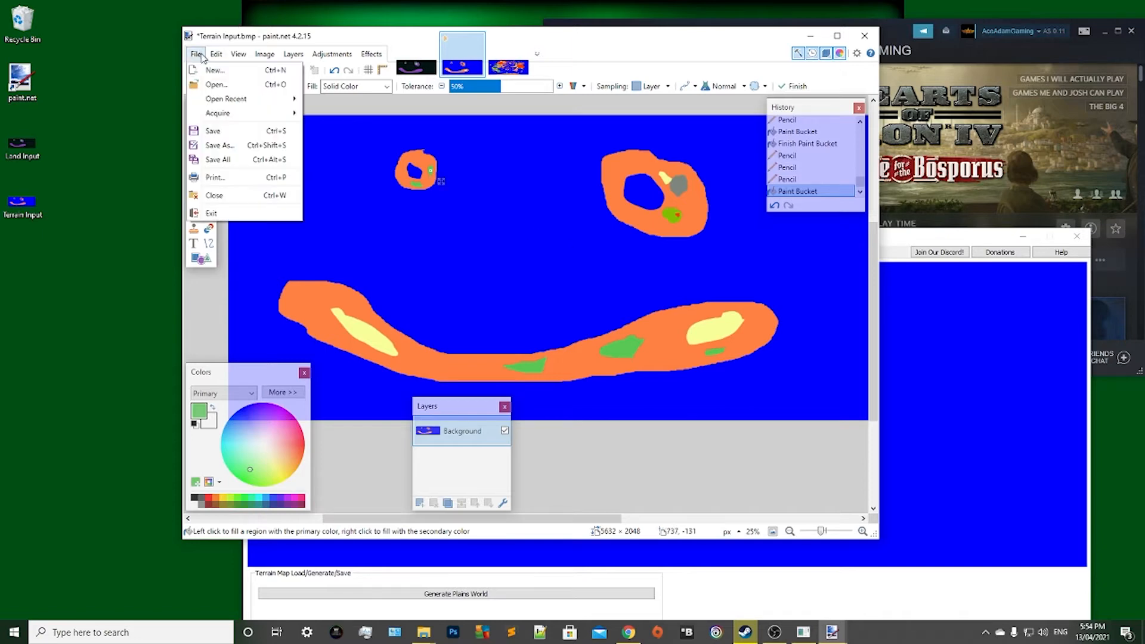
pyautogui.click(221, 145)
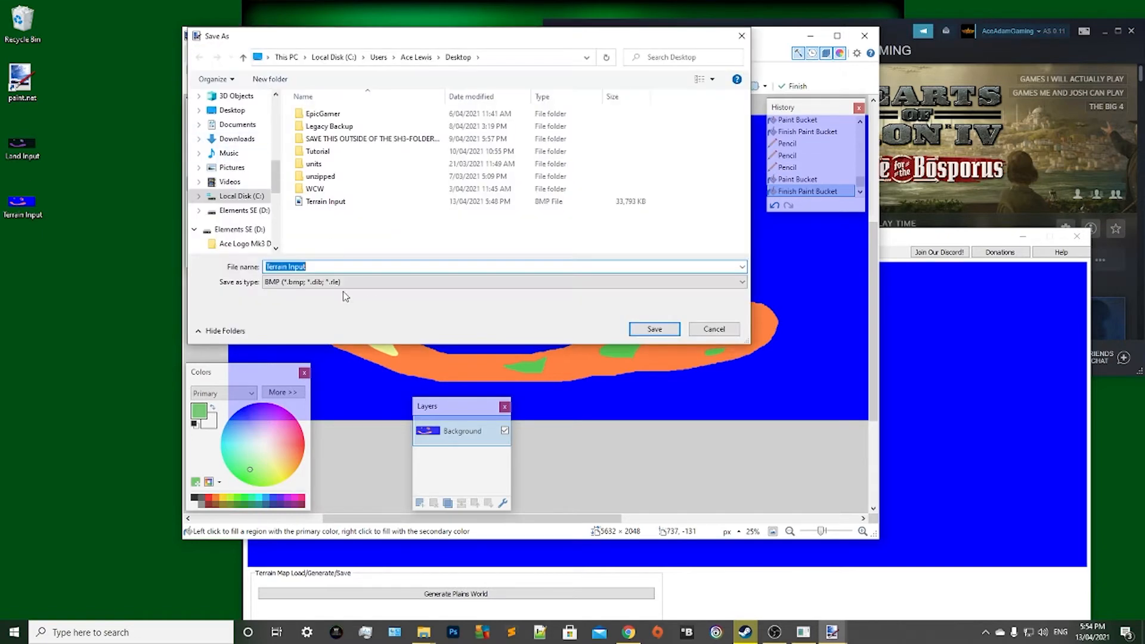
pyautogui.click(654, 330)
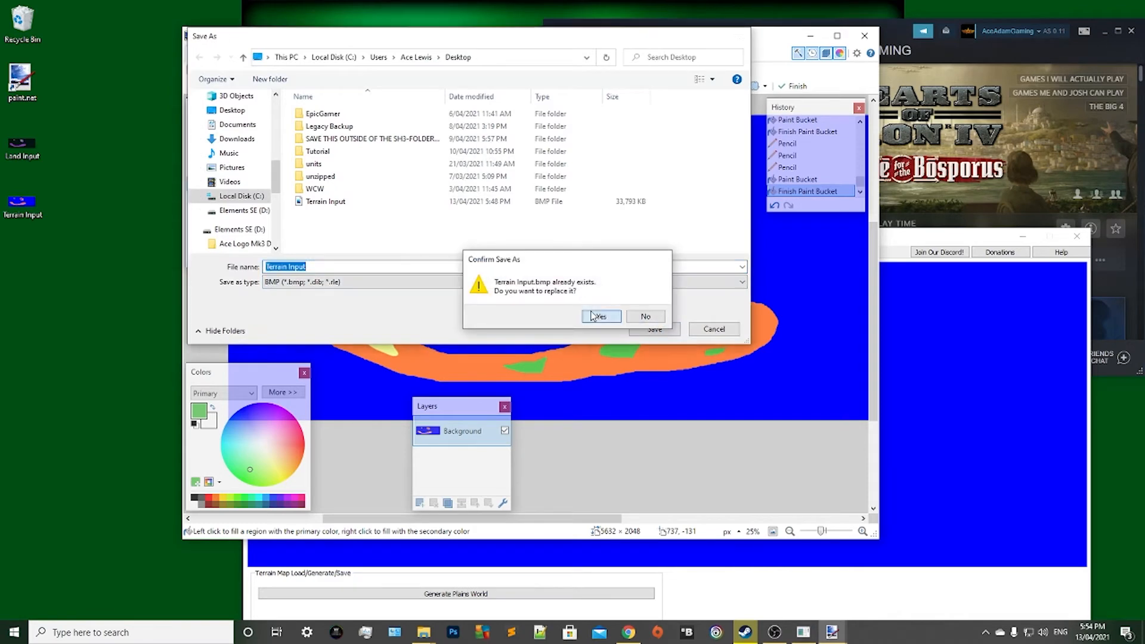
pyautogui.click(594, 314)
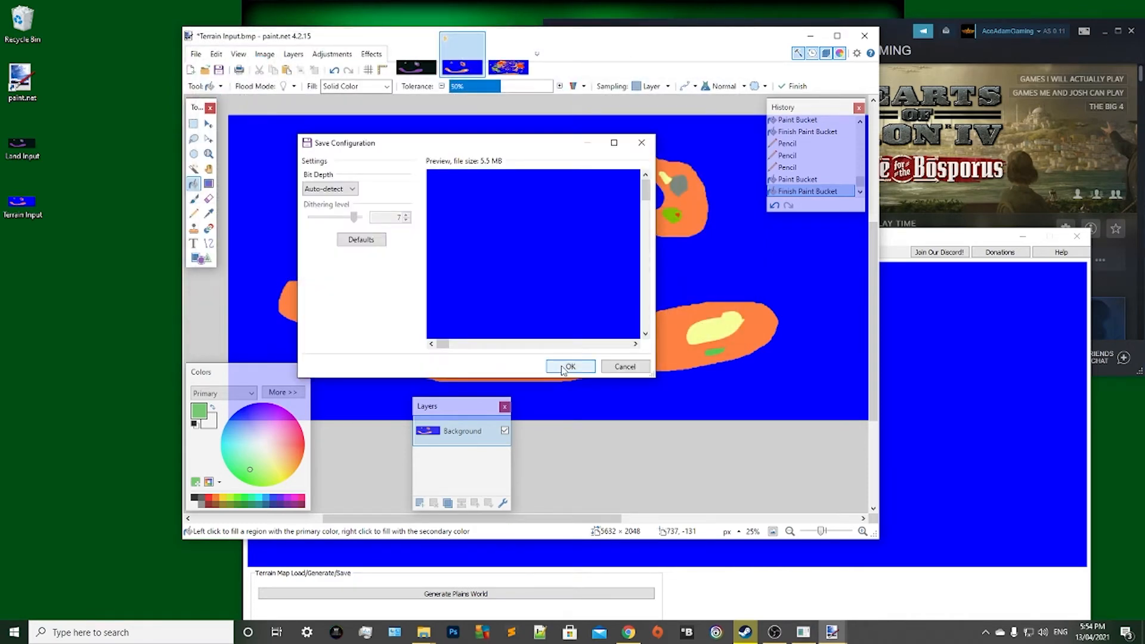
pyautogui.click(564, 367)
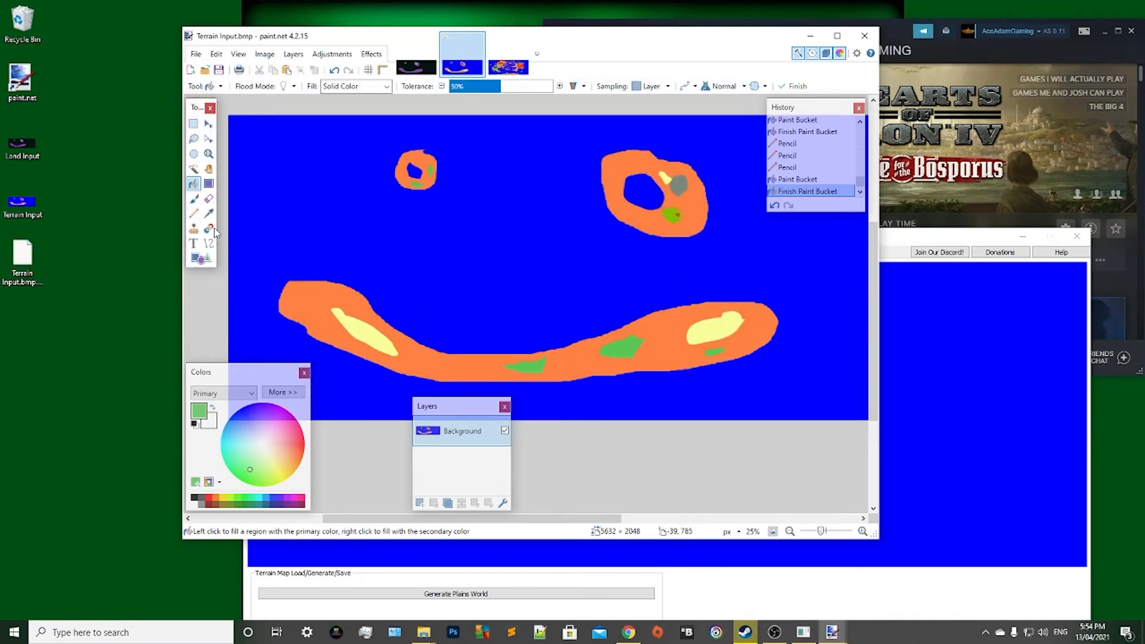
pyautogui.click(20, 259)
pyautogui.click(68, 266)
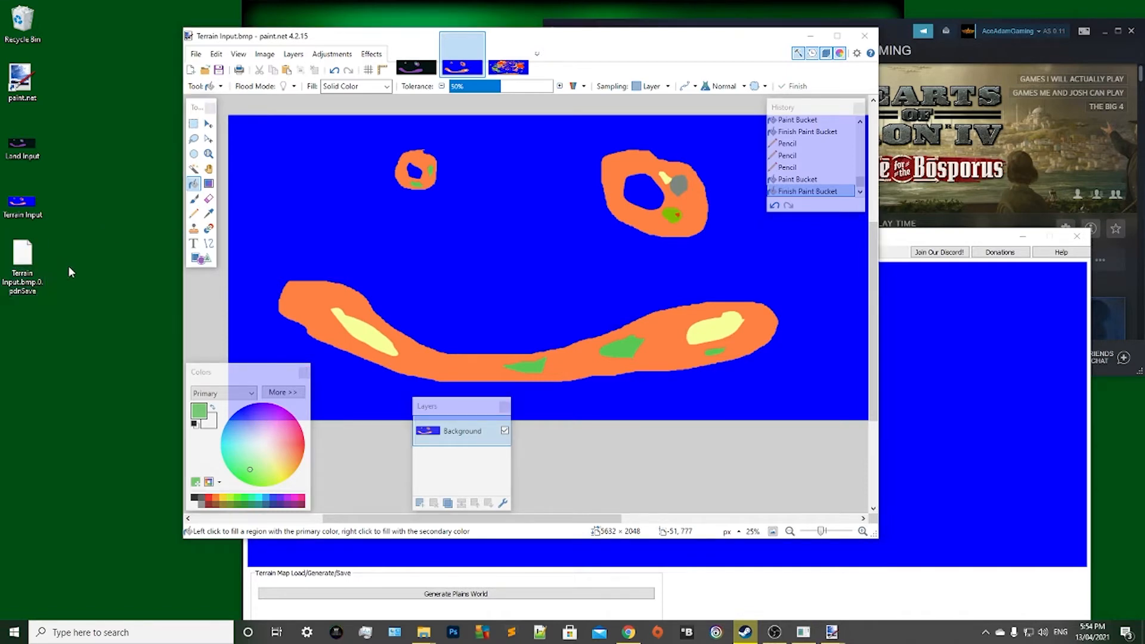
pyautogui.click(198, 58)
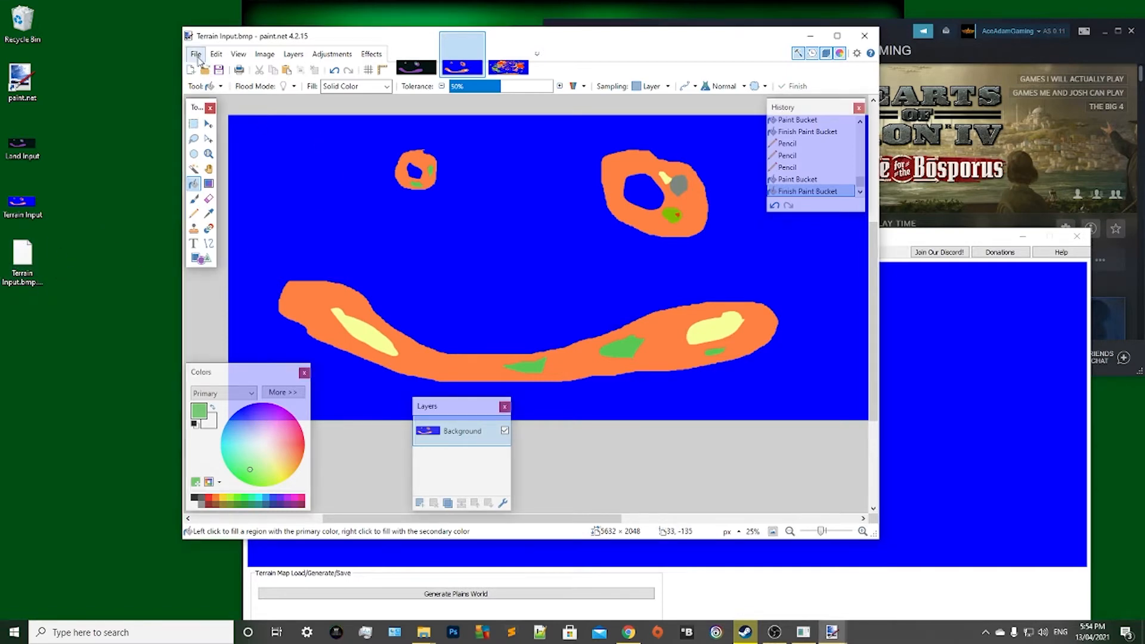
pyautogui.click(198, 57)
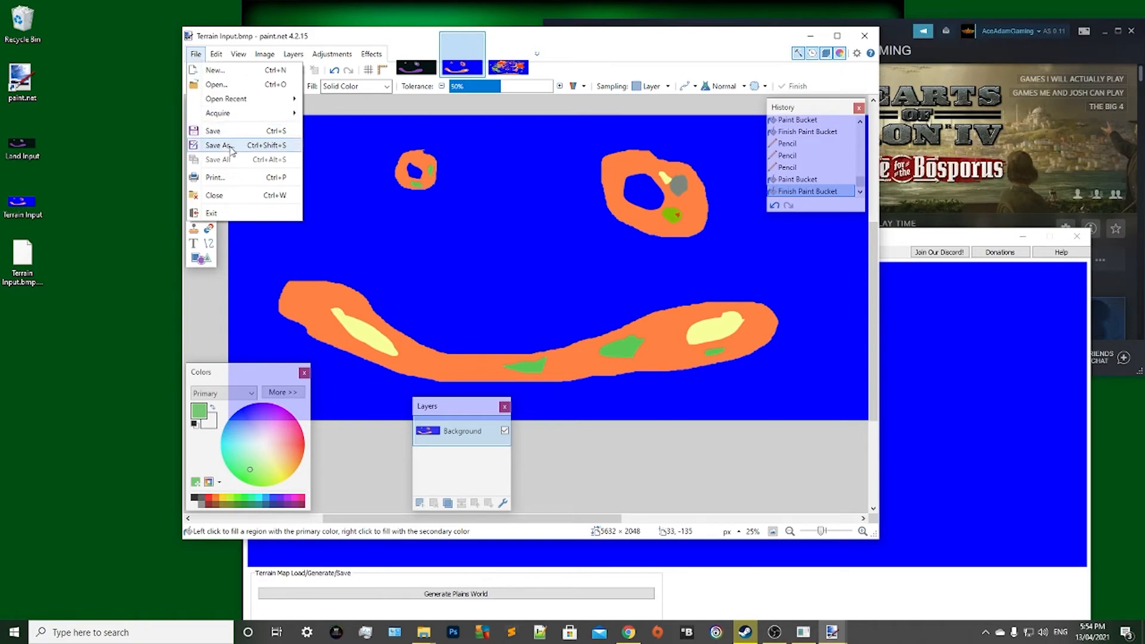
pyautogui.click(219, 145)
pyautogui.click(725, 326)
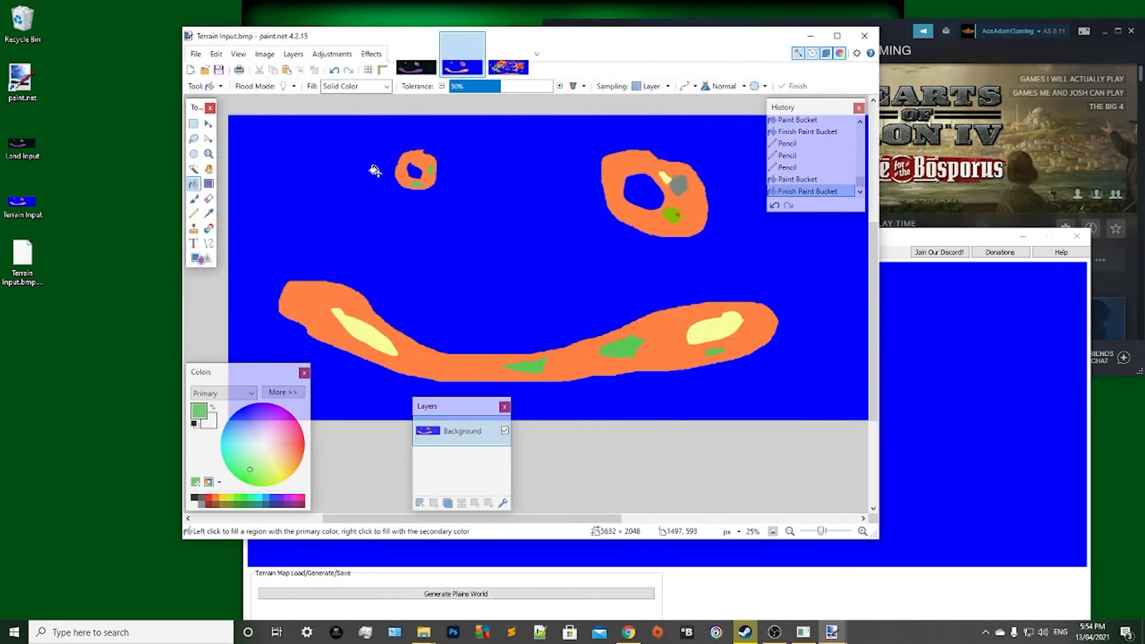
# Save the Terrain Input image once more and load it into MapGen's terrain input, accepting the automatic correction of invalid pixels.
pyautogui.click(196, 54)
pyautogui.click(206, 132)
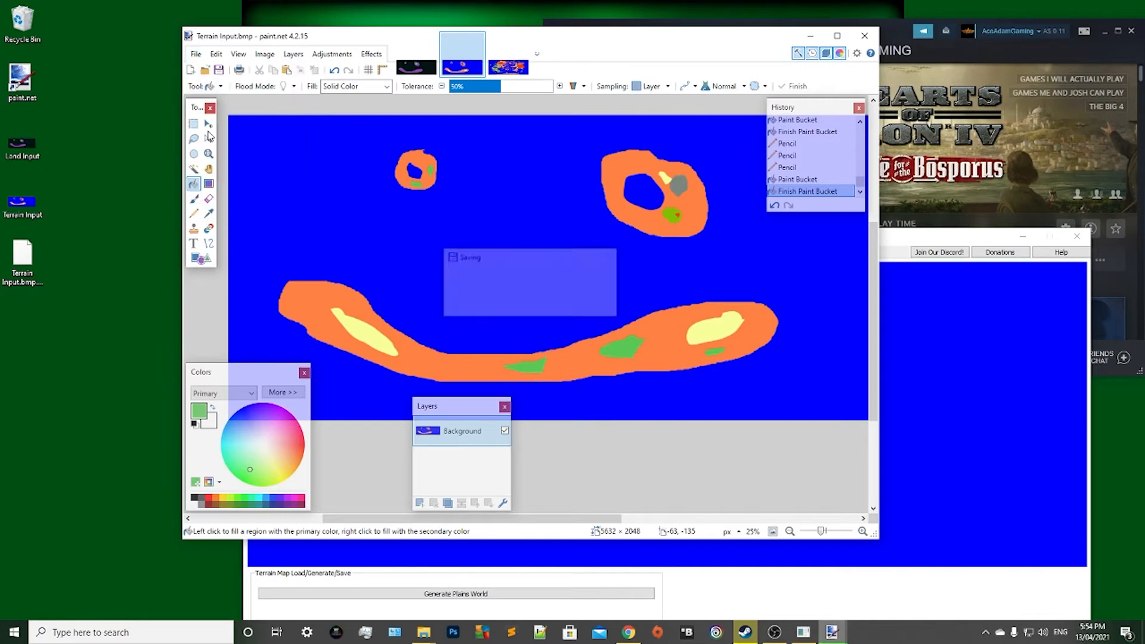
pyautogui.click(802, 31)
pyautogui.click(903, 333)
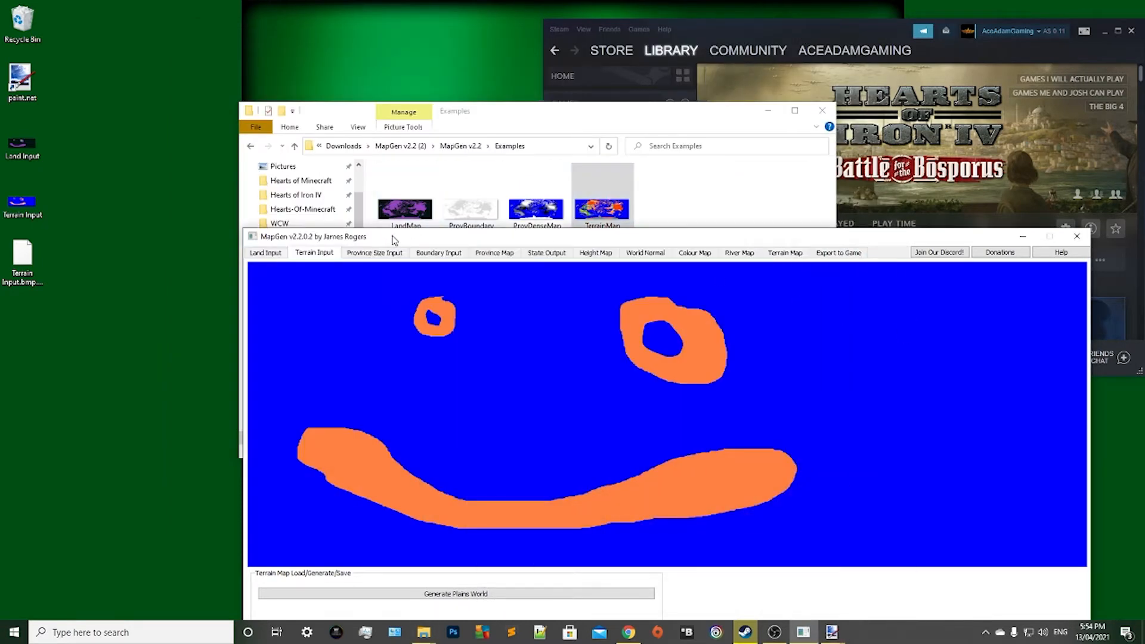
pyautogui.moveTo(392, 237); pyautogui.dragTo(386, 109)
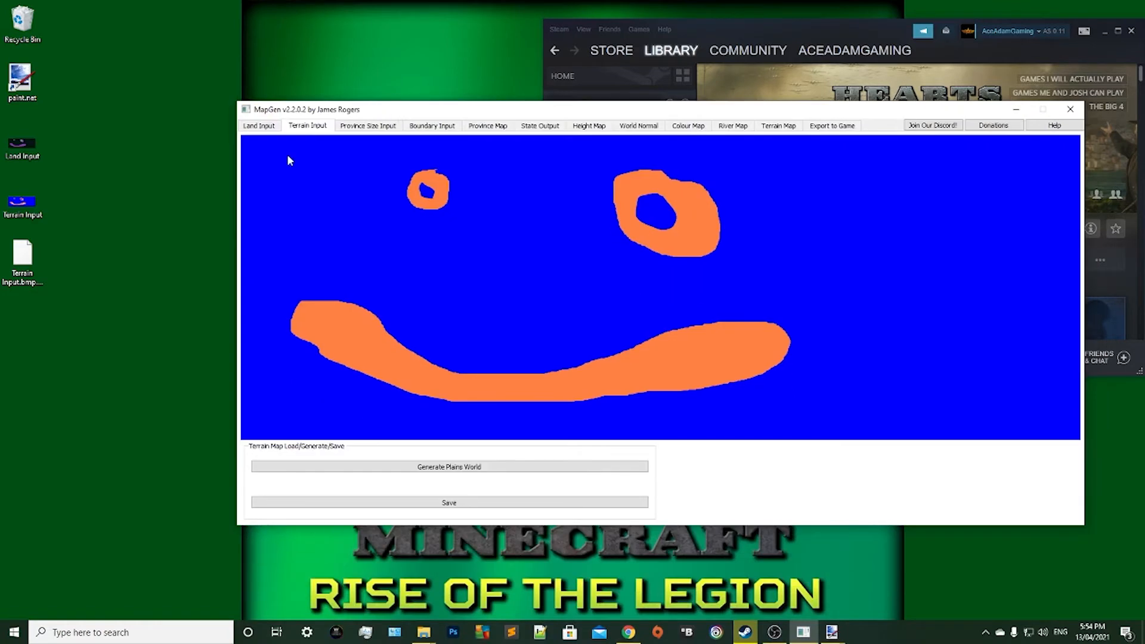
pyautogui.click(24, 196)
pyautogui.moveTo(15, 203); pyautogui.dragTo(468, 275)
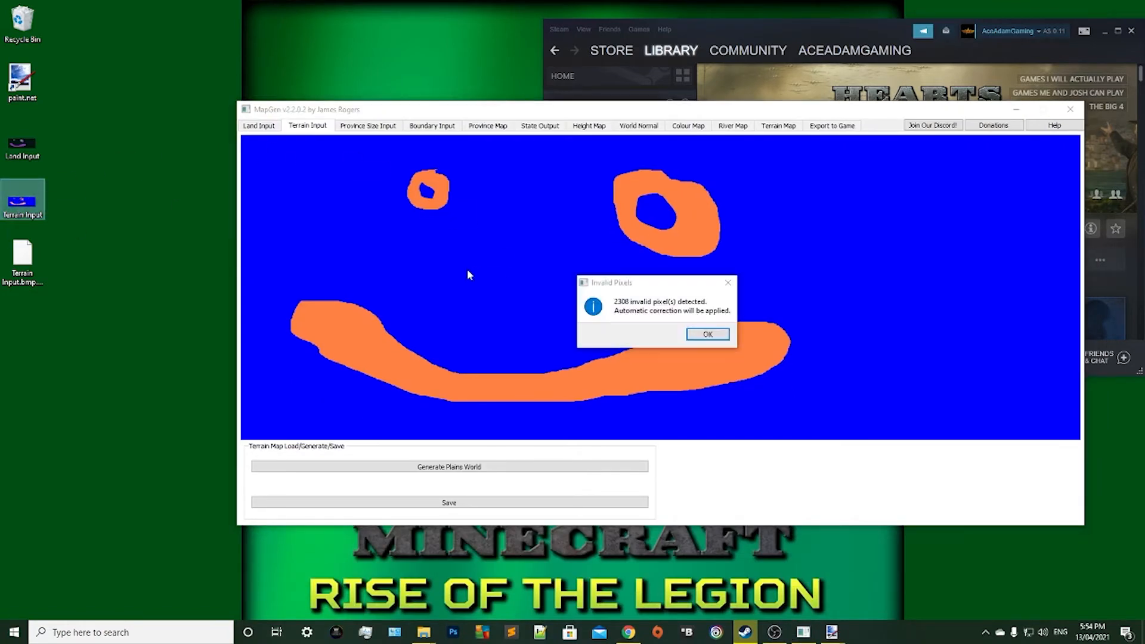
pyautogui.moveTo(649, 284); pyautogui.dragTo(586, 228)
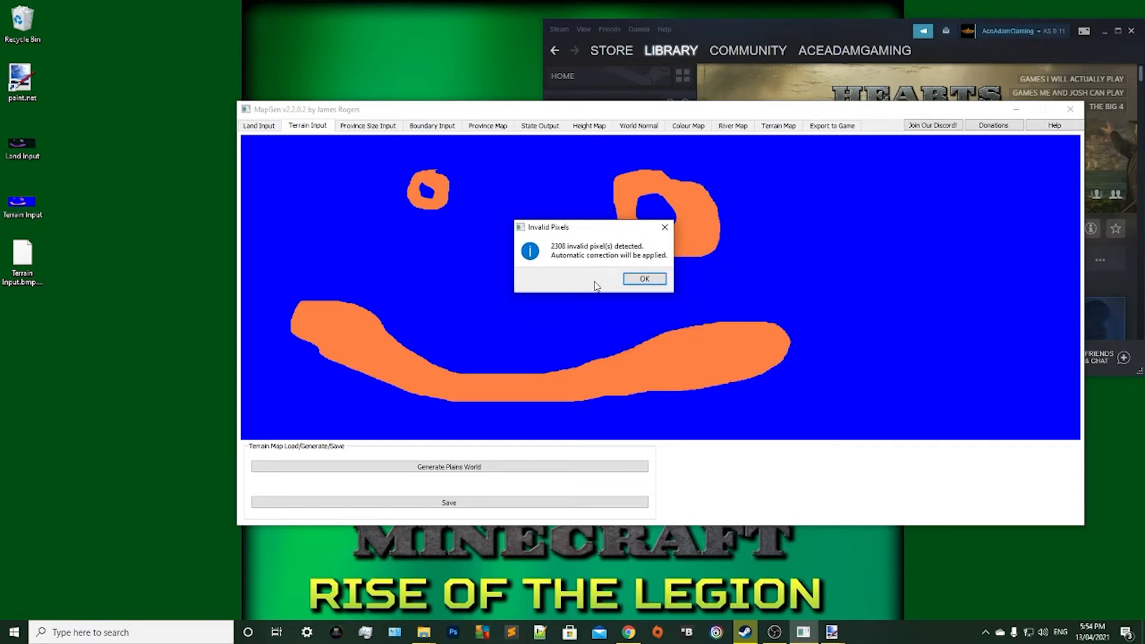
pyautogui.click(646, 279)
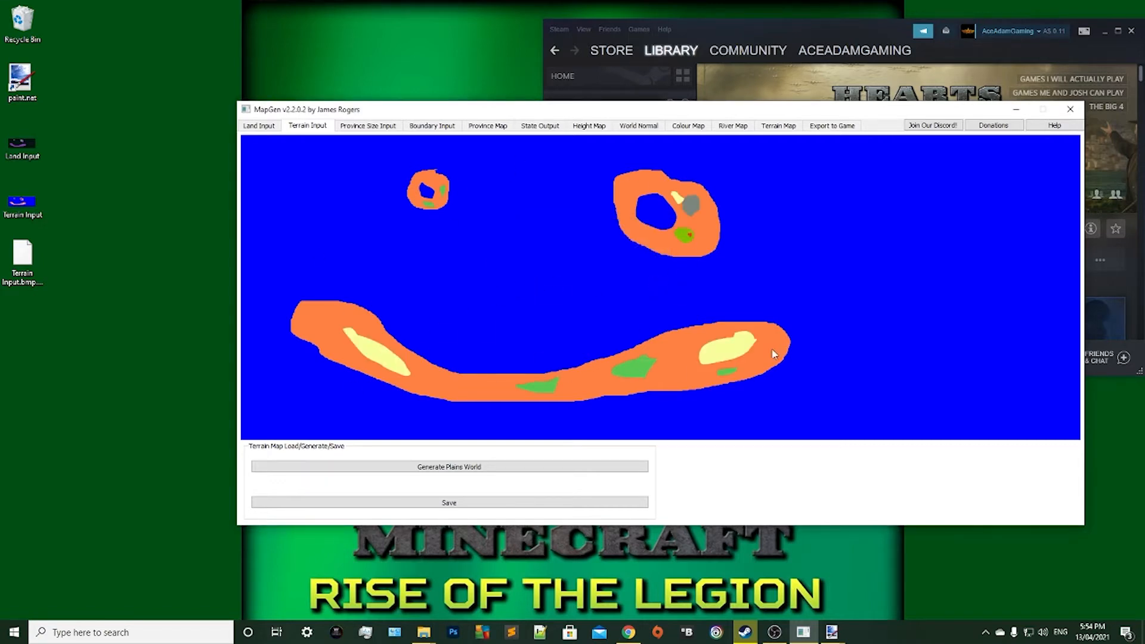
# Generate MapGen's province size input with a Mercator distribution, and replace it with a uniform province size map.
pyautogui.click(373, 127)
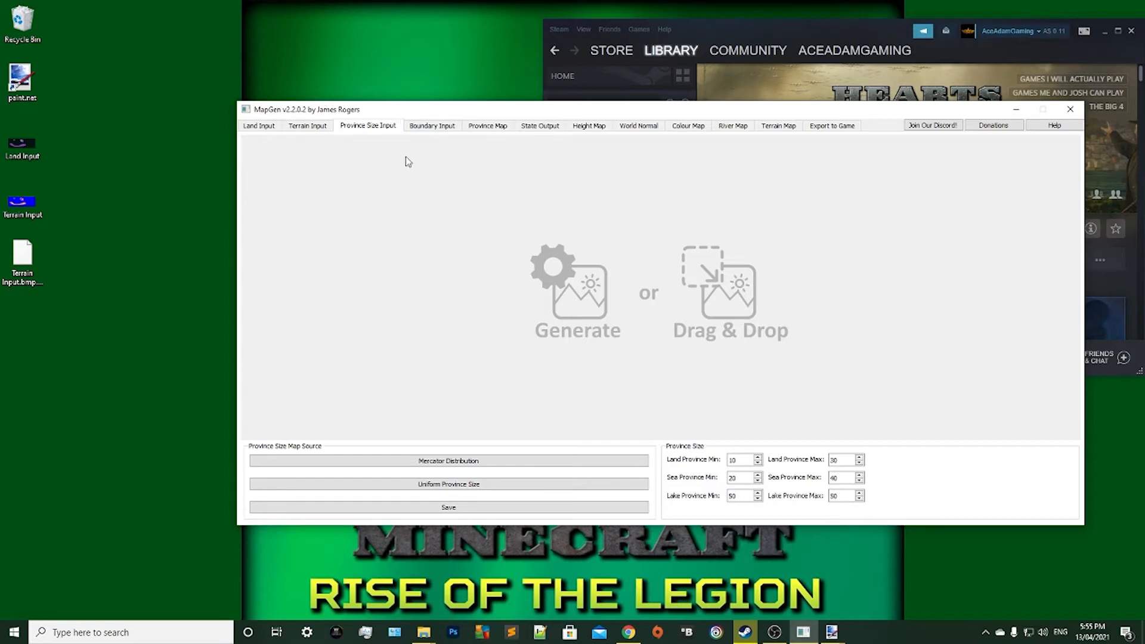
pyautogui.click(374, 460)
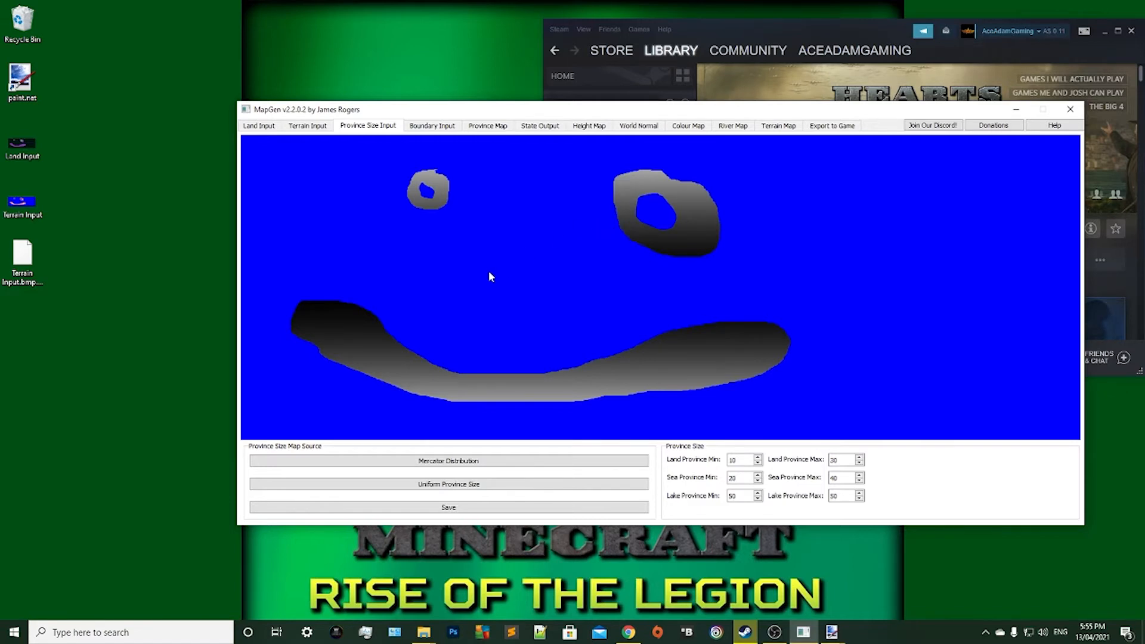
pyautogui.click(379, 485)
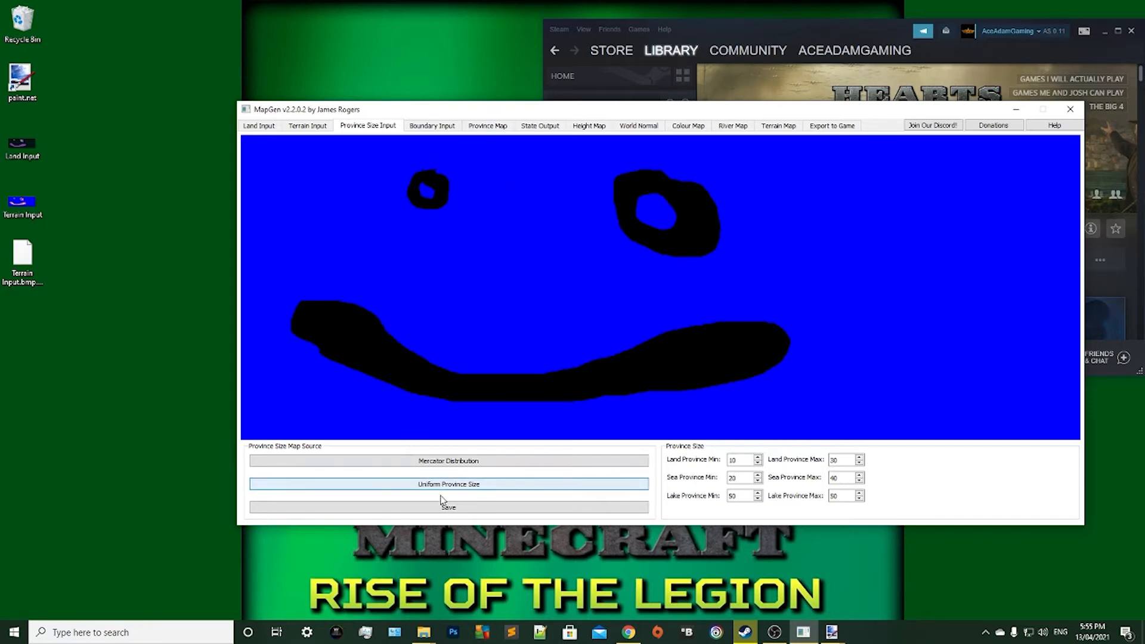
# Save the province size map to the desktop as a 24-bit bitmap named Province Input and open that file in paint.net.
pyautogui.click(464, 505)
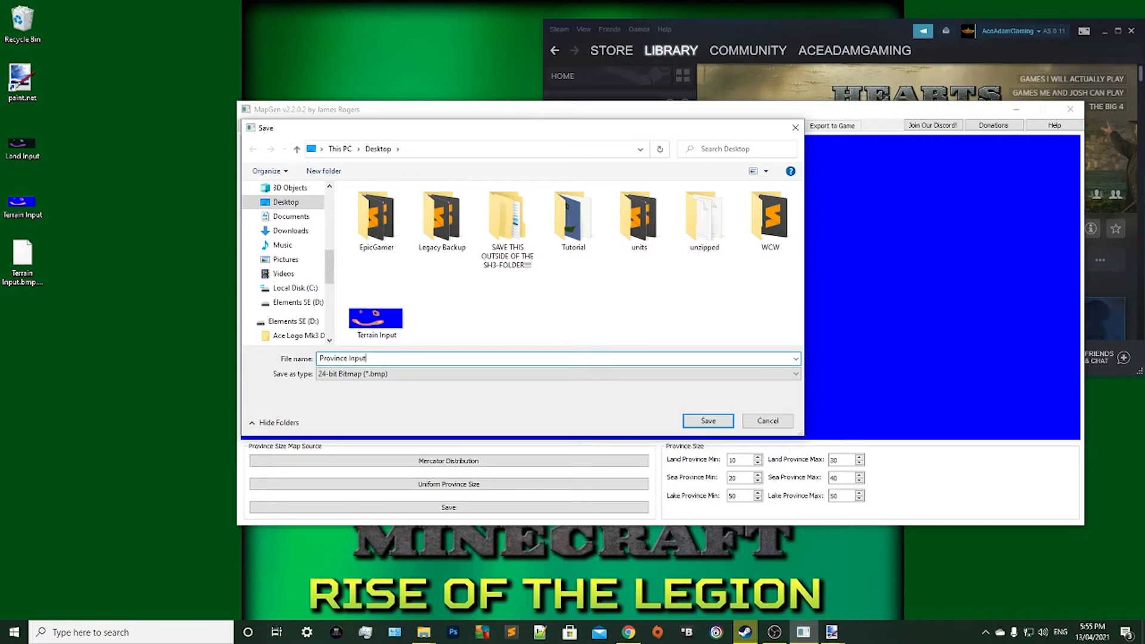
pyautogui.click(705, 418)
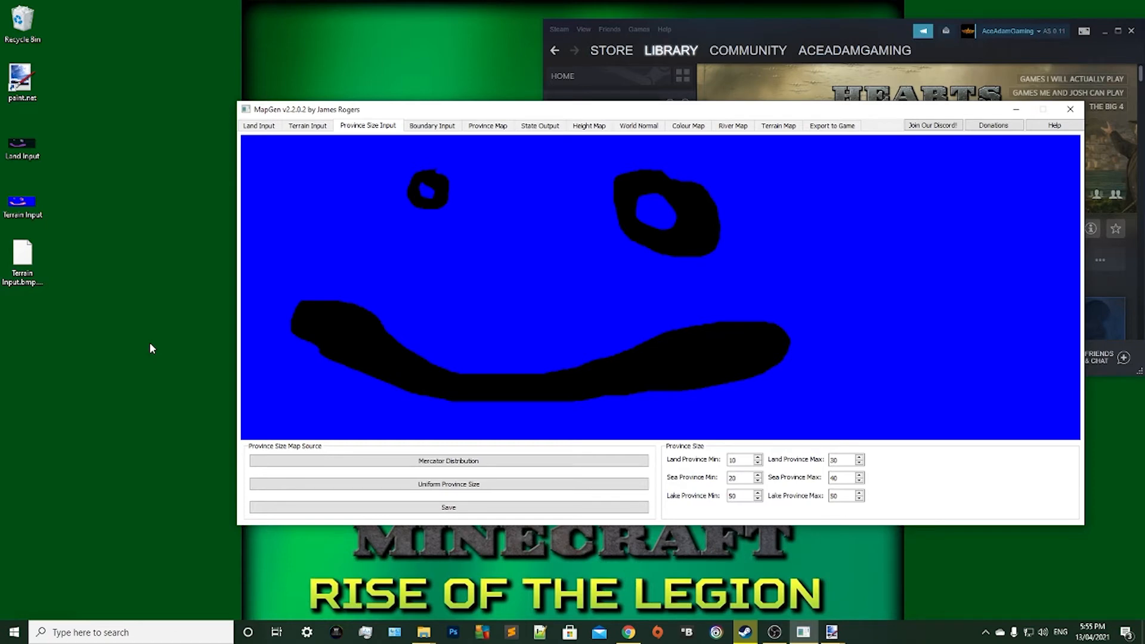
pyautogui.rightClick(26, 329)
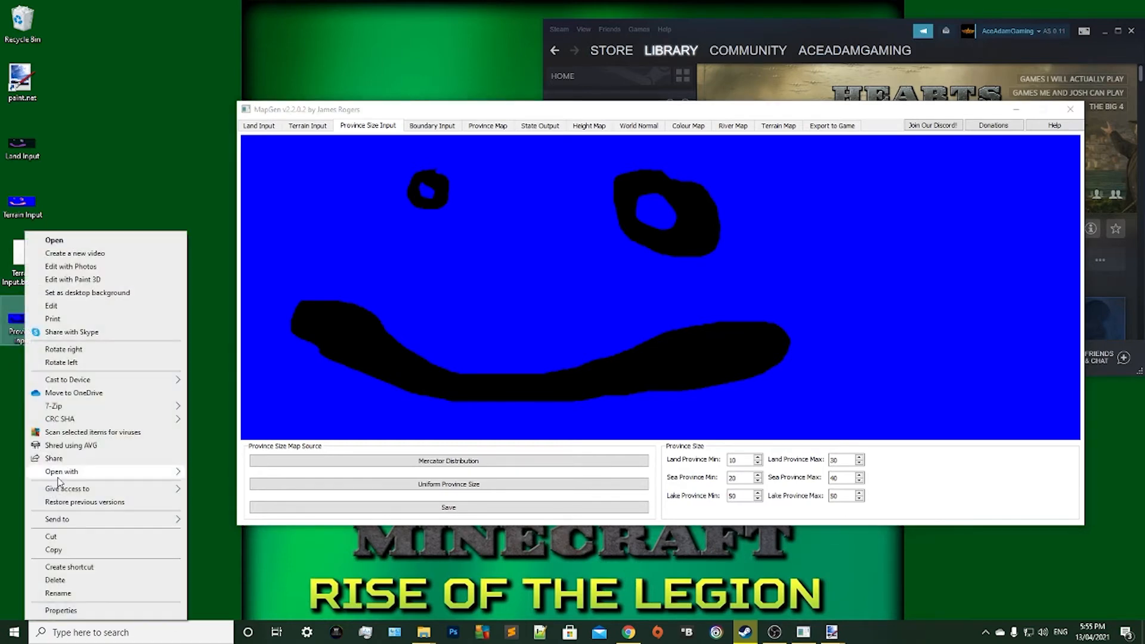
pyautogui.moveTo(70, 476)
pyautogui.click(216, 523)
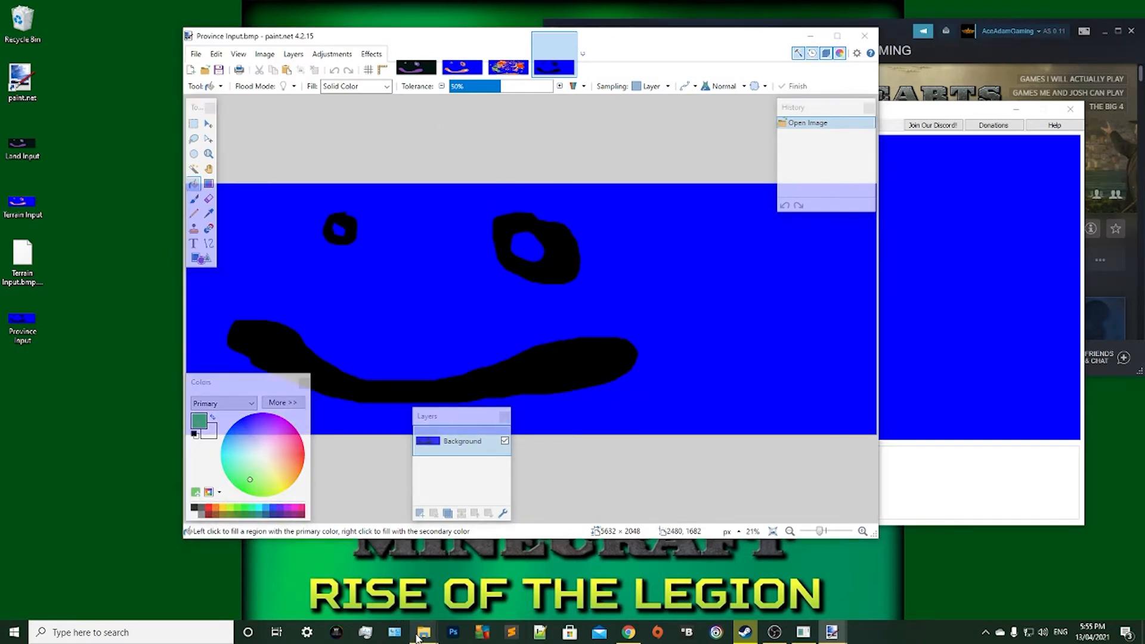
# Open the ProvDenseMap example image from MapGen's Examples folder in paint.net.
pyautogui.moveTo(423, 631)
pyautogui.click(533, 584)
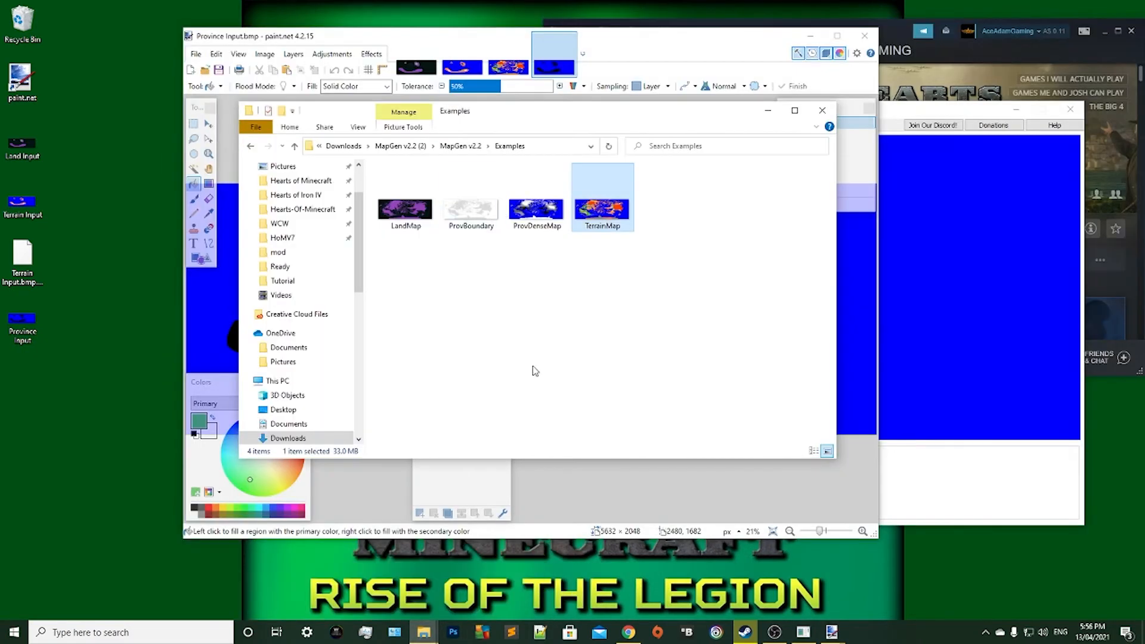
pyautogui.click(527, 373)
pyautogui.click(540, 202)
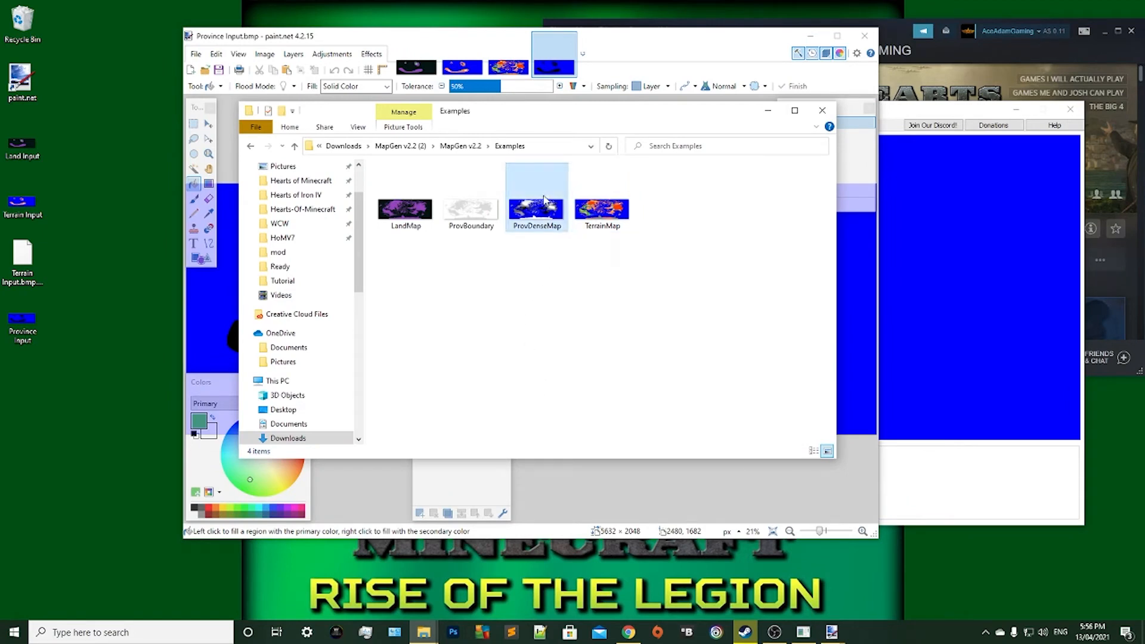
pyautogui.rightClick(544, 199)
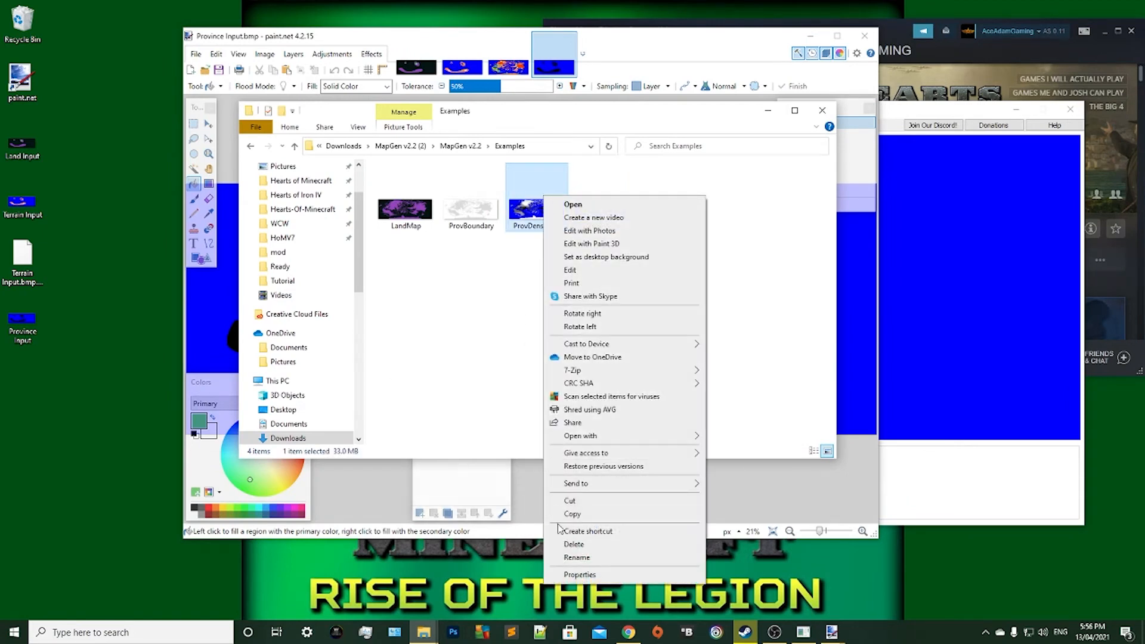
pyautogui.moveTo(579, 439)
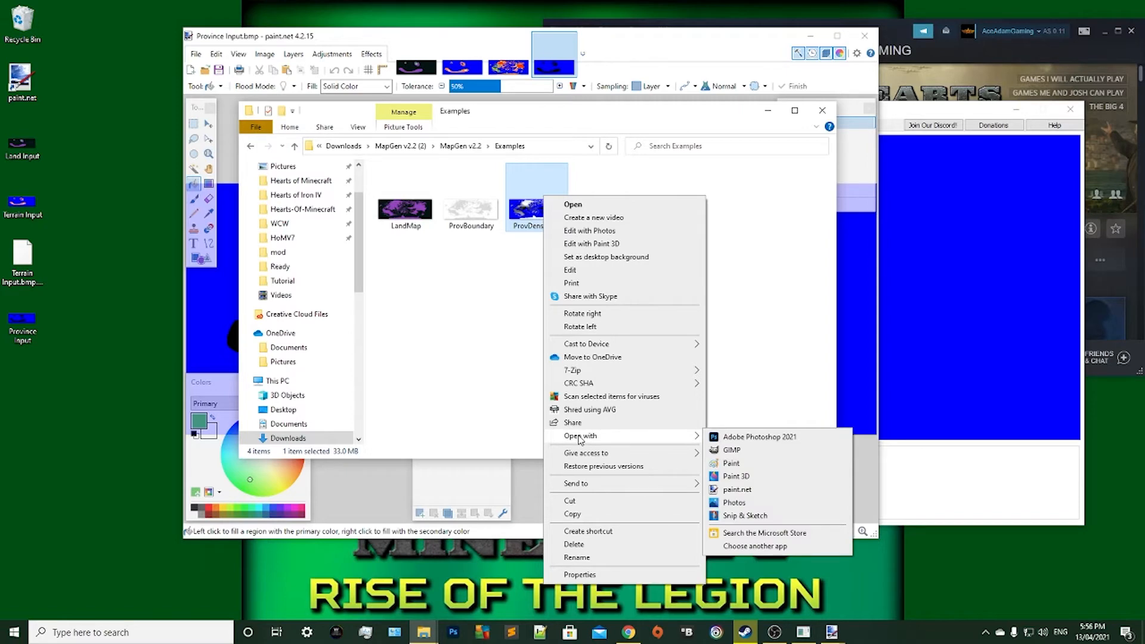
pyautogui.click(752, 489)
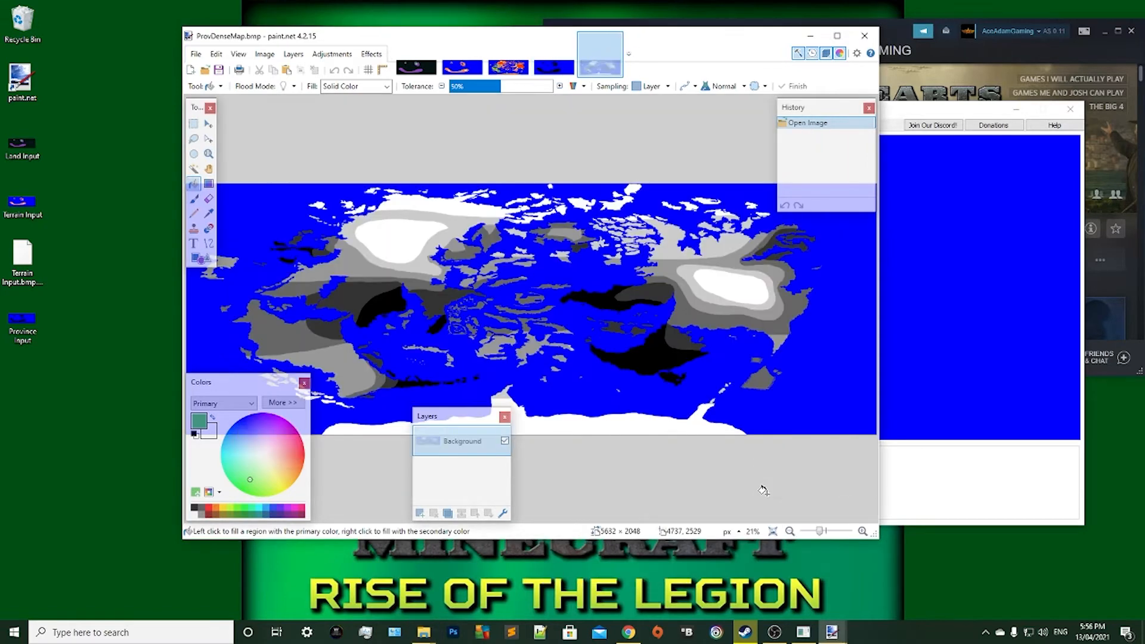
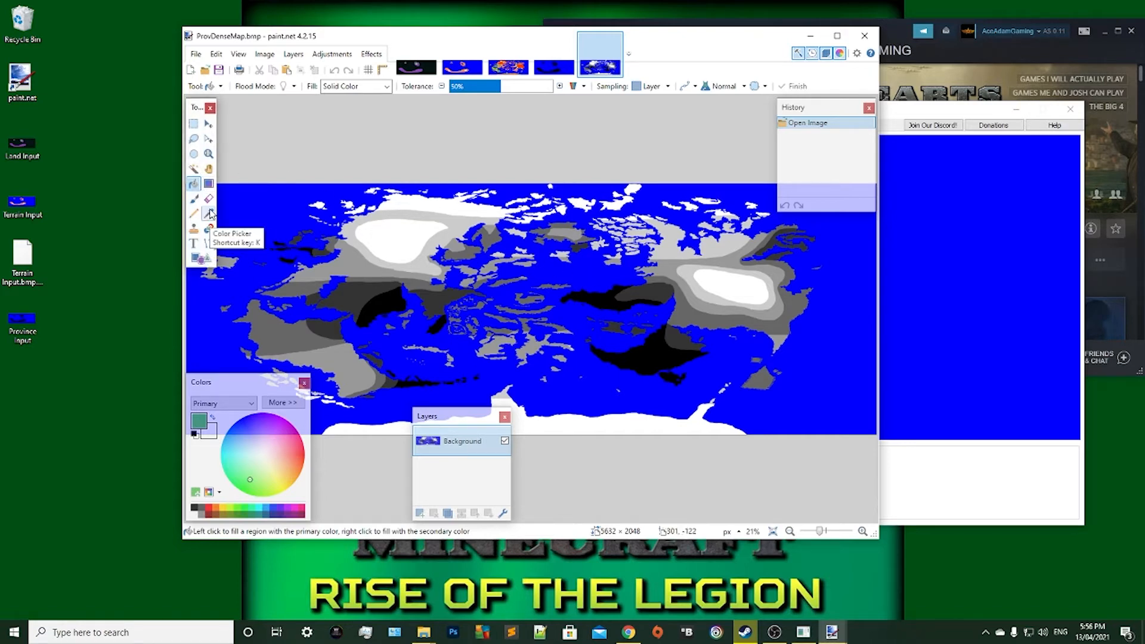
# Sample the dark grey from ProvDenseMap and fill the larger ring-shaped island in Province Input with it.
pyautogui.click(209, 215)
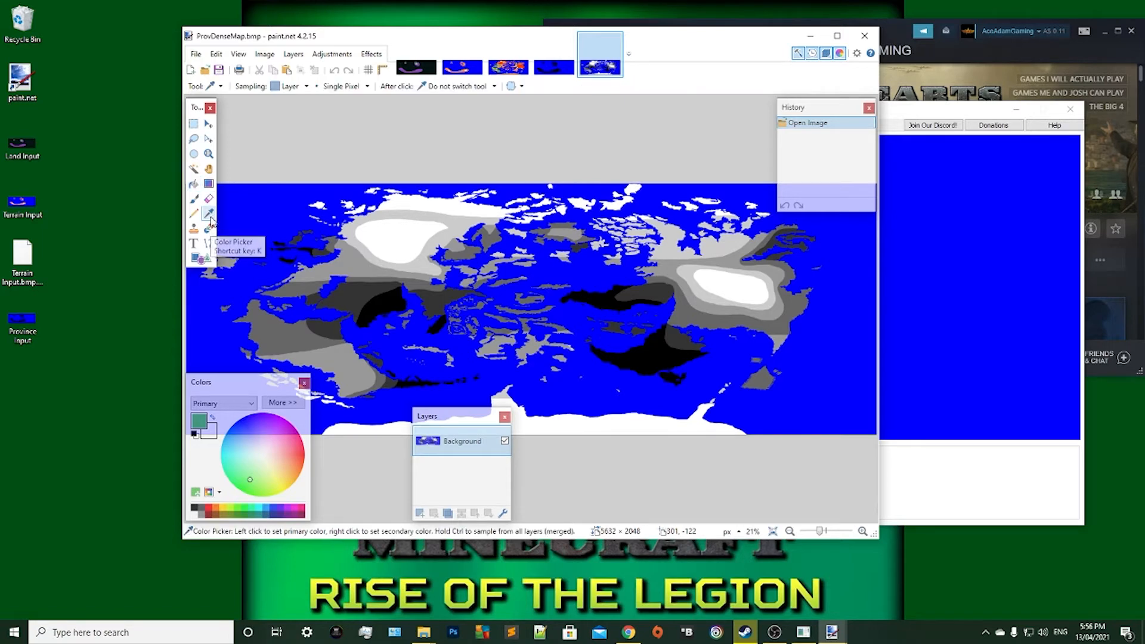
pyautogui.click(387, 296)
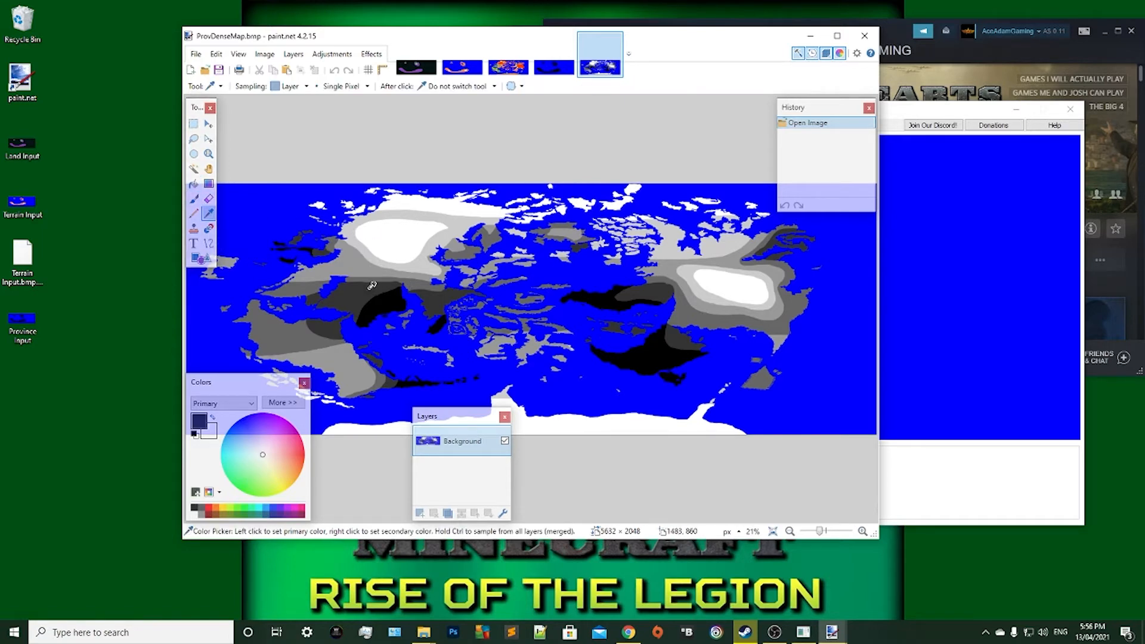
pyautogui.hotkey('ctrl', 'shift', 'Tab')
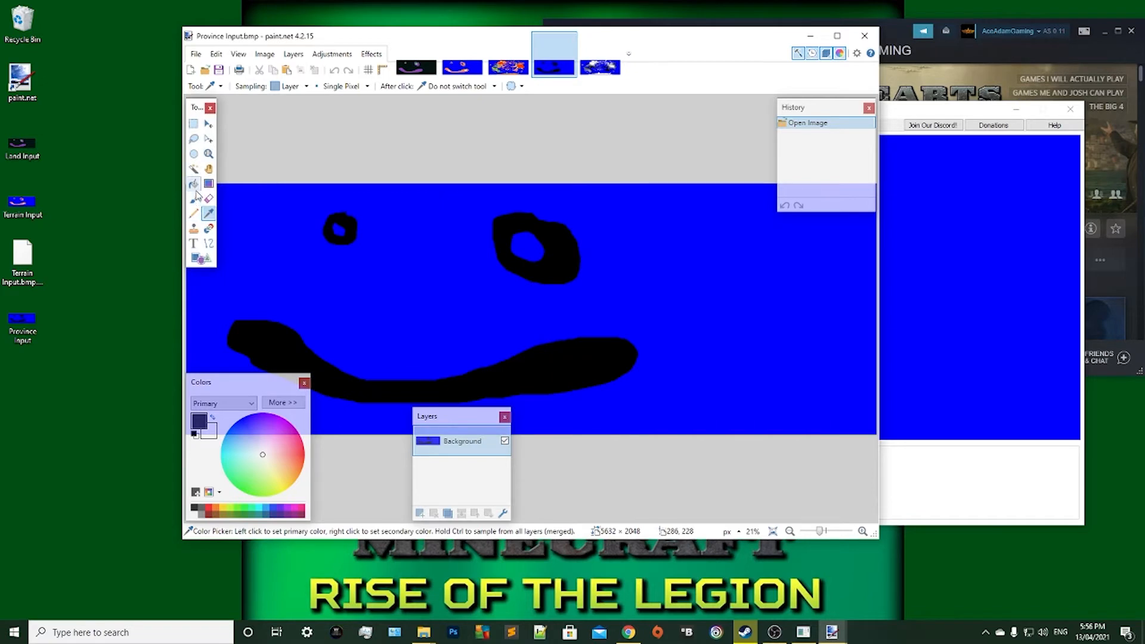
pyautogui.click(194, 183)
pyautogui.click(526, 263)
pyautogui.press('m')
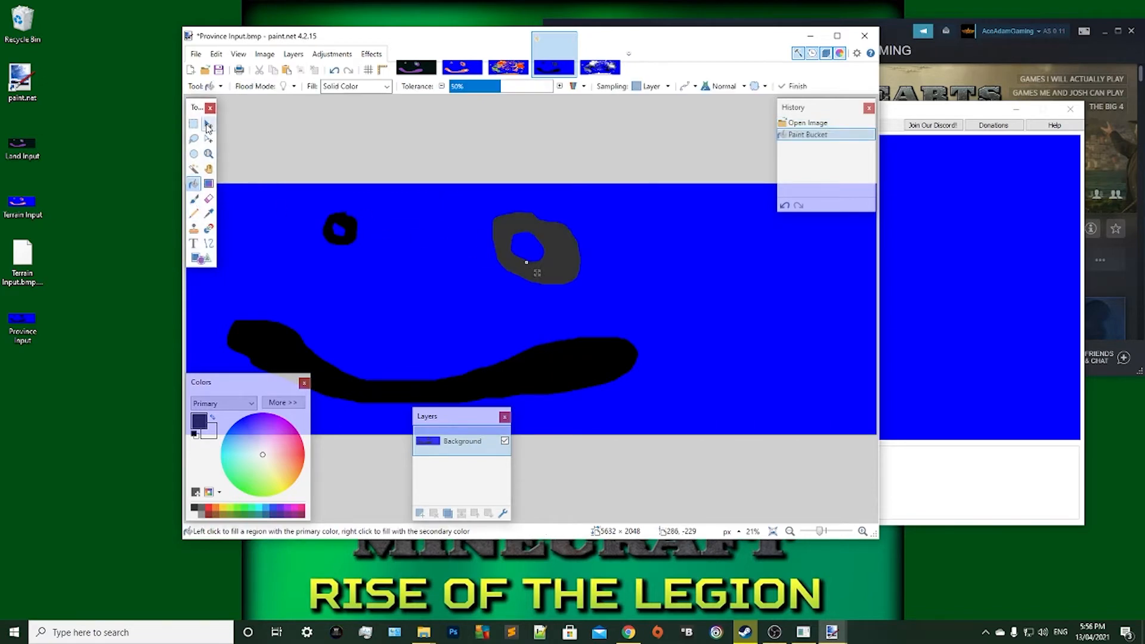
# Sample white from the large northwestern area of ProvDenseMap as the primary colour and return to the Province Input image.
pyautogui.click(595, 64)
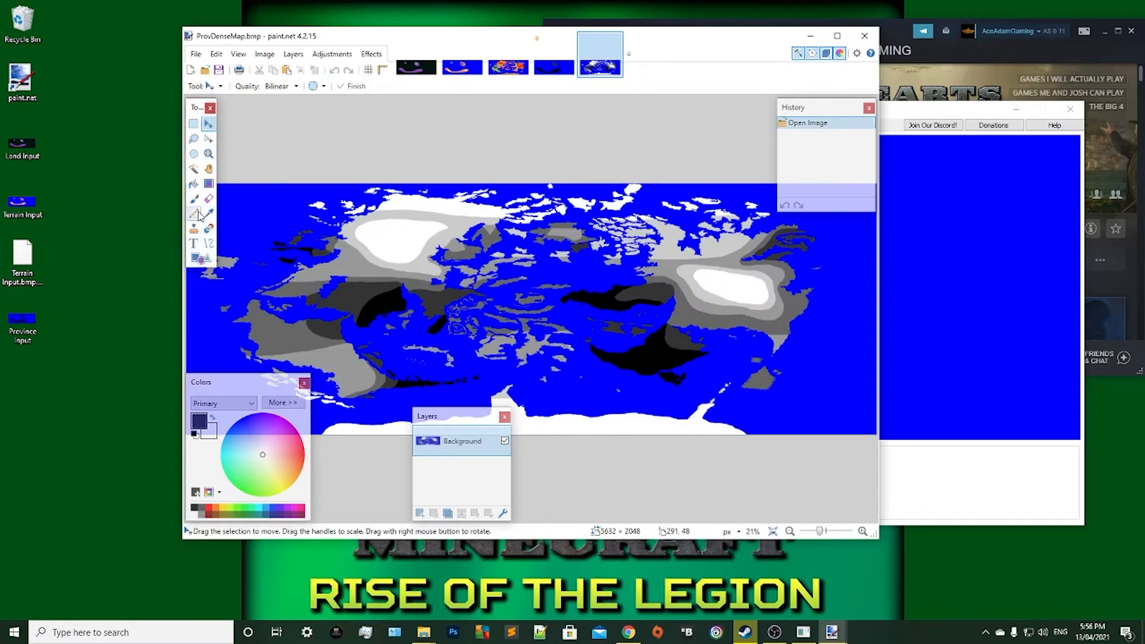
pyautogui.click(208, 213)
pyautogui.click(408, 225)
pyautogui.click(552, 68)
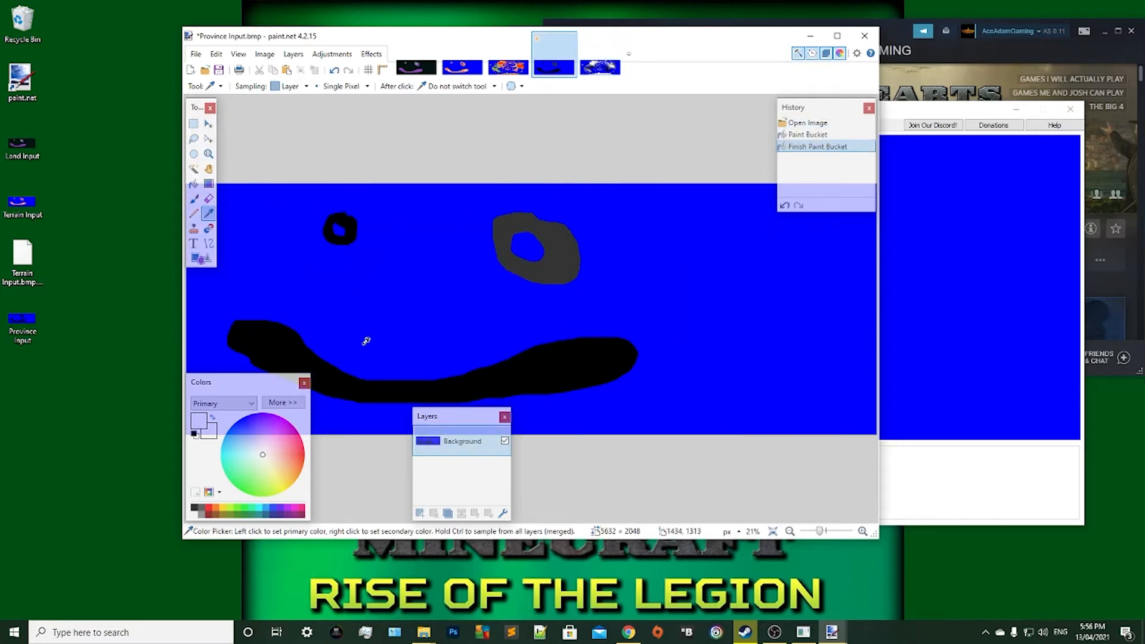
pyautogui.scroll(4, 367, 341)
pyautogui.scroll(-3, 358, 325)
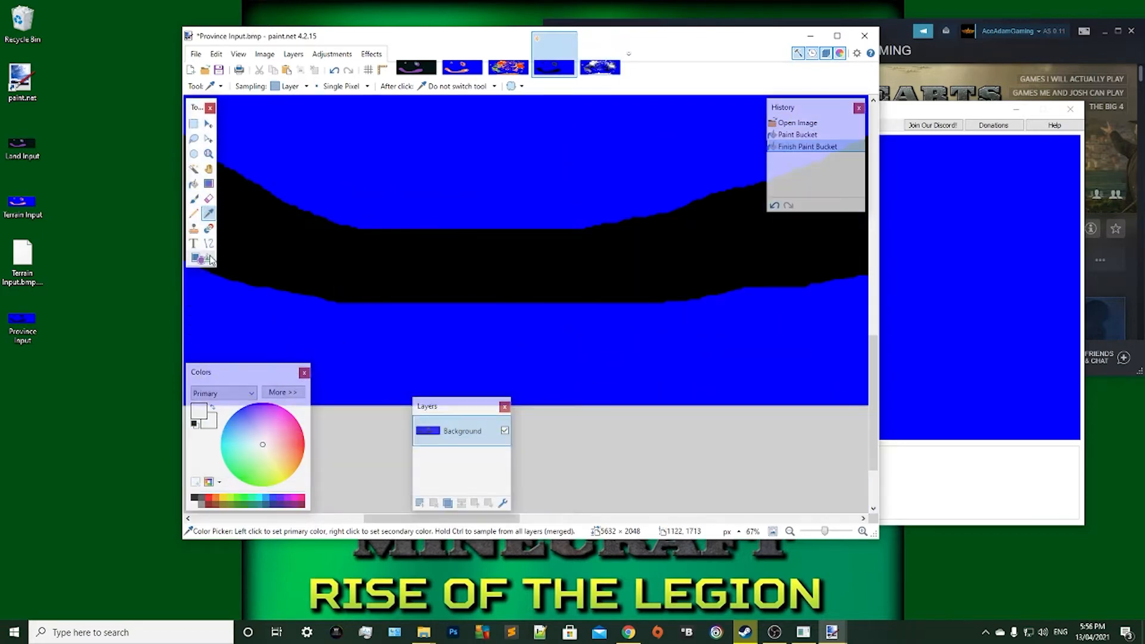
pyautogui.click(194, 198)
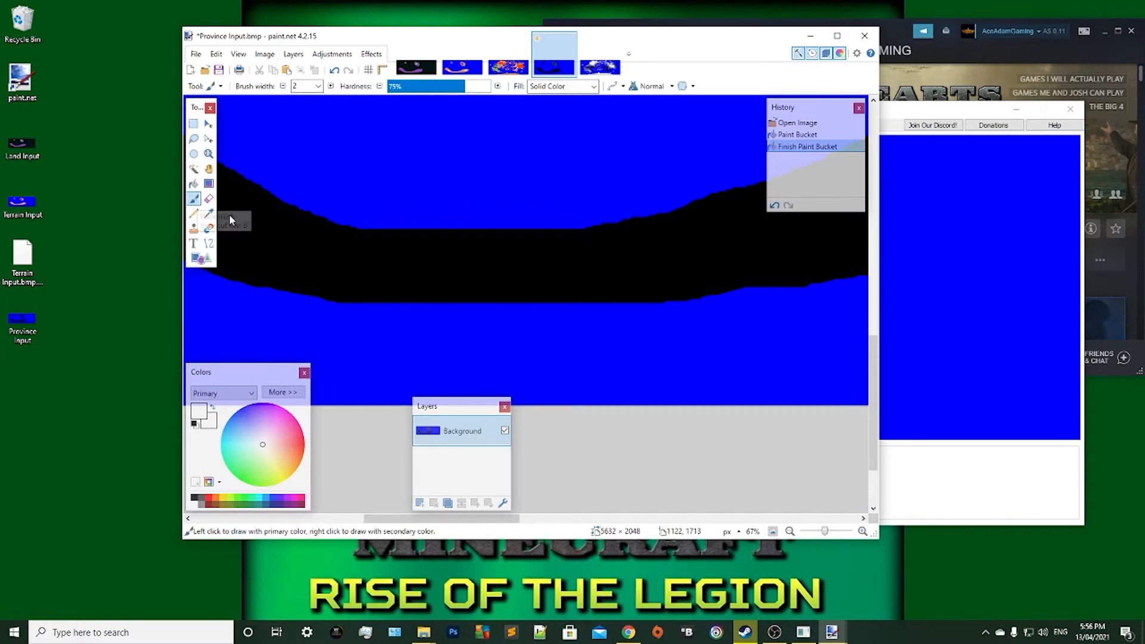
pyautogui.scroll(3, 383, 276)
pyautogui.scroll(1, 383, 276)
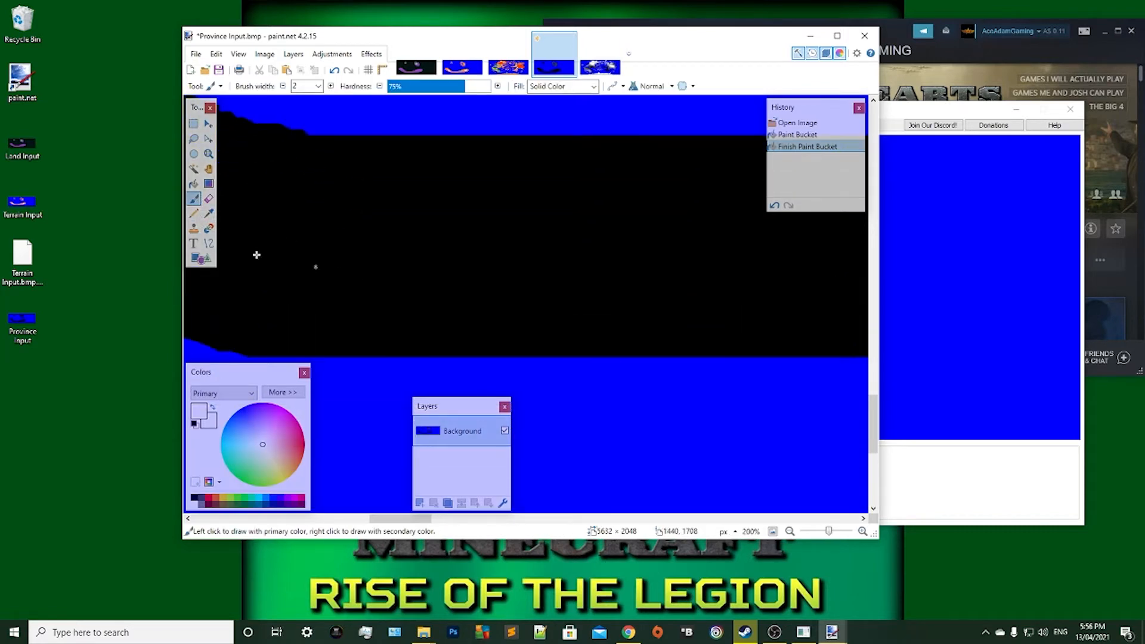
pyautogui.click(194, 213)
pyautogui.moveTo(399, 134)
pyautogui.mouseDown()
pyautogui.moveTo(402, 357)
pyautogui.moveTo(461, 349)
pyautogui.mouseUp()
pyautogui.hotkey('ctrl', 'z')
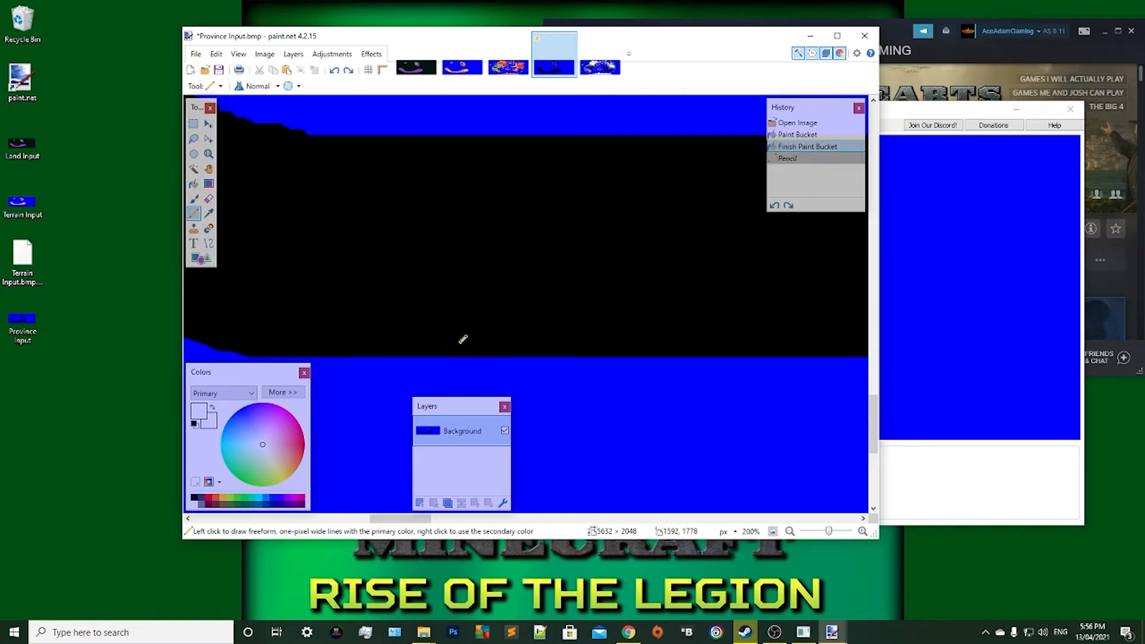
# Outline an elongated closed area with the Pencil inside the eastern end of the curved landmass and fill it white.
pyautogui.scroll(-5, 463, 339)
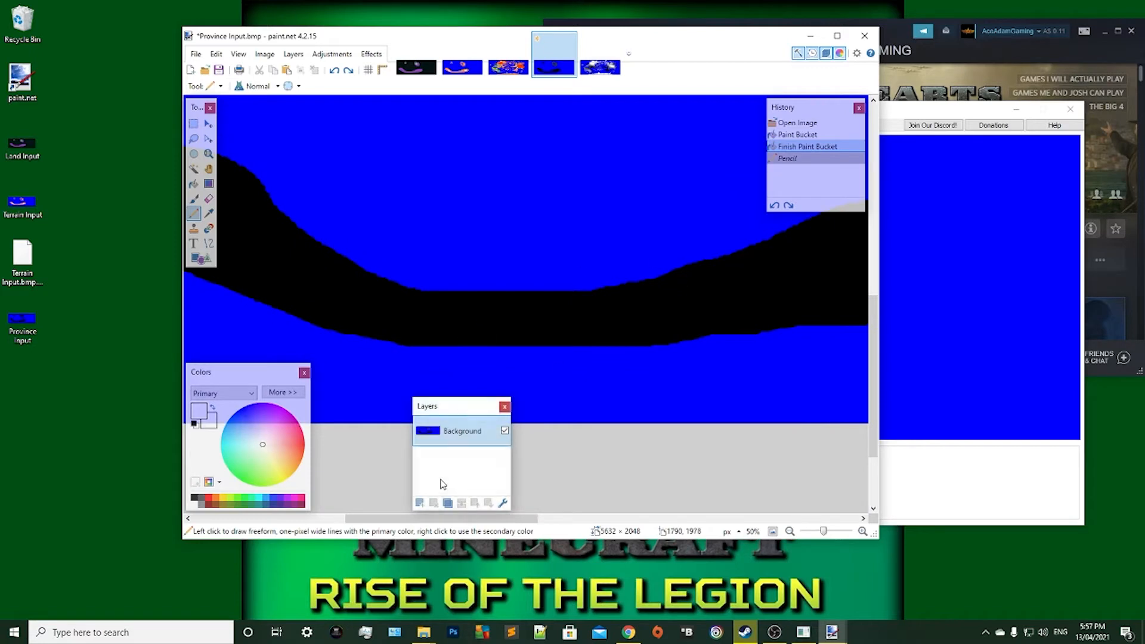
pyautogui.moveTo(371, 519); pyautogui.dragTo(471, 485)
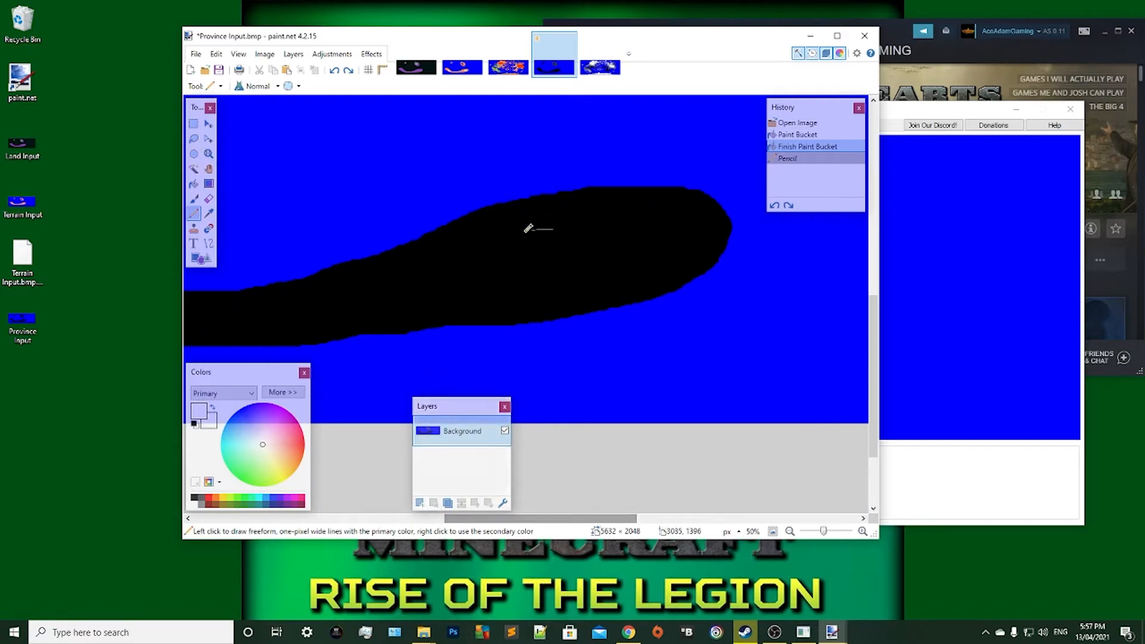
pyautogui.moveTo(528, 229)
pyautogui.mouseDown()
pyautogui.moveTo(574, 251)
pyautogui.moveTo(557, 223)
pyautogui.mouseUp()
pyautogui.scroll(1, 558, 226)
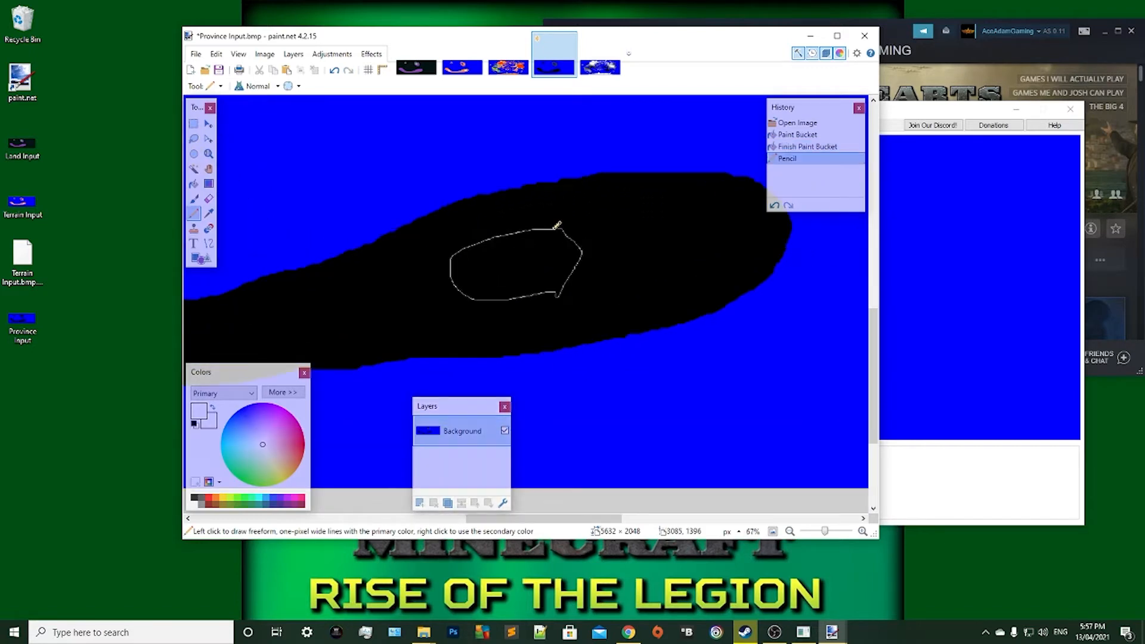
pyautogui.scroll(2, 558, 225)
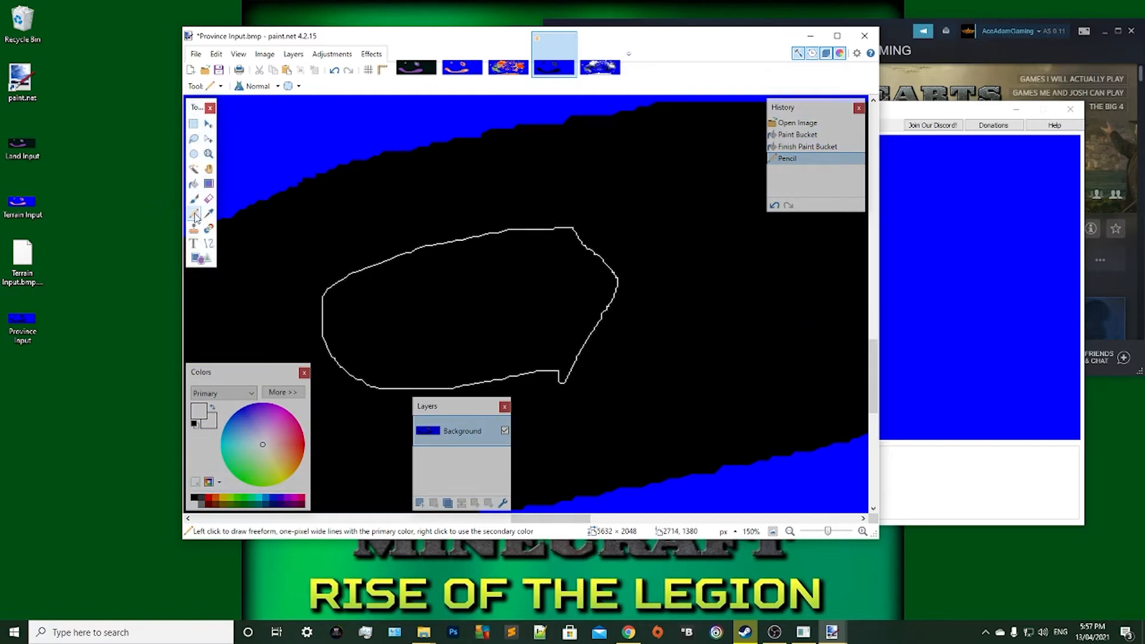
pyautogui.click(194, 184)
pyautogui.click(474, 311)
pyautogui.scroll(-1, 473, 309)
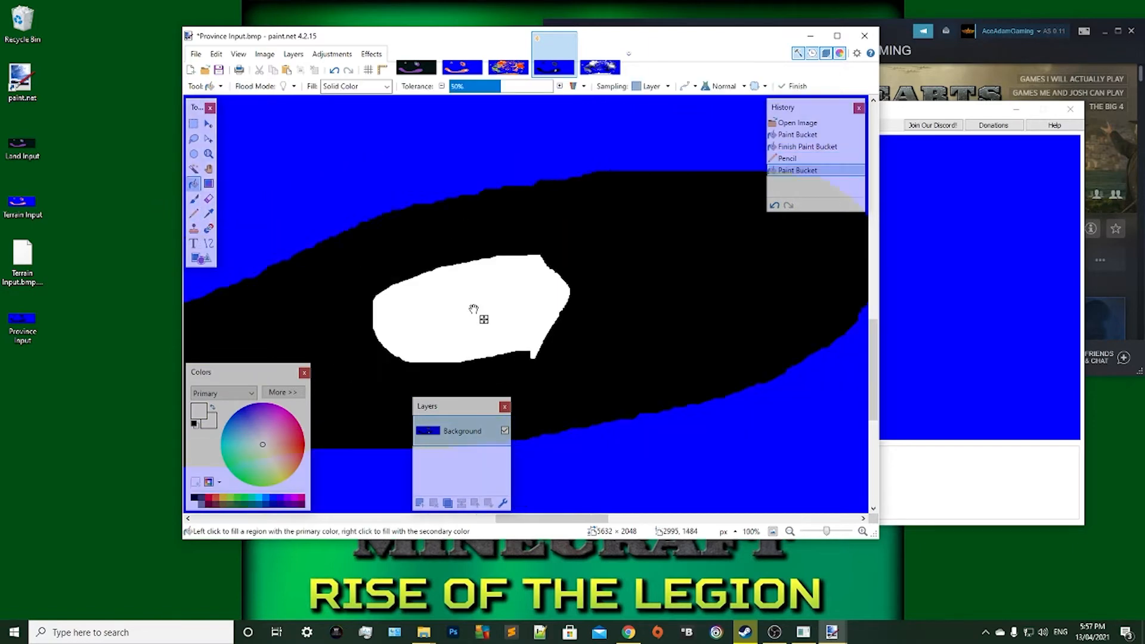
# Outline a second, smaller closed area east of the white patch on the curved landmass and fill it white.
pyautogui.scroll(-1, 473, 311)
pyautogui.click(194, 213)
pyautogui.moveTo(640, 266)
pyautogui.mouseDown()
pyautogui.moveTo(663, 302)
pyautogui.moveTo(640, 267)
pyautogui.mouseUp()
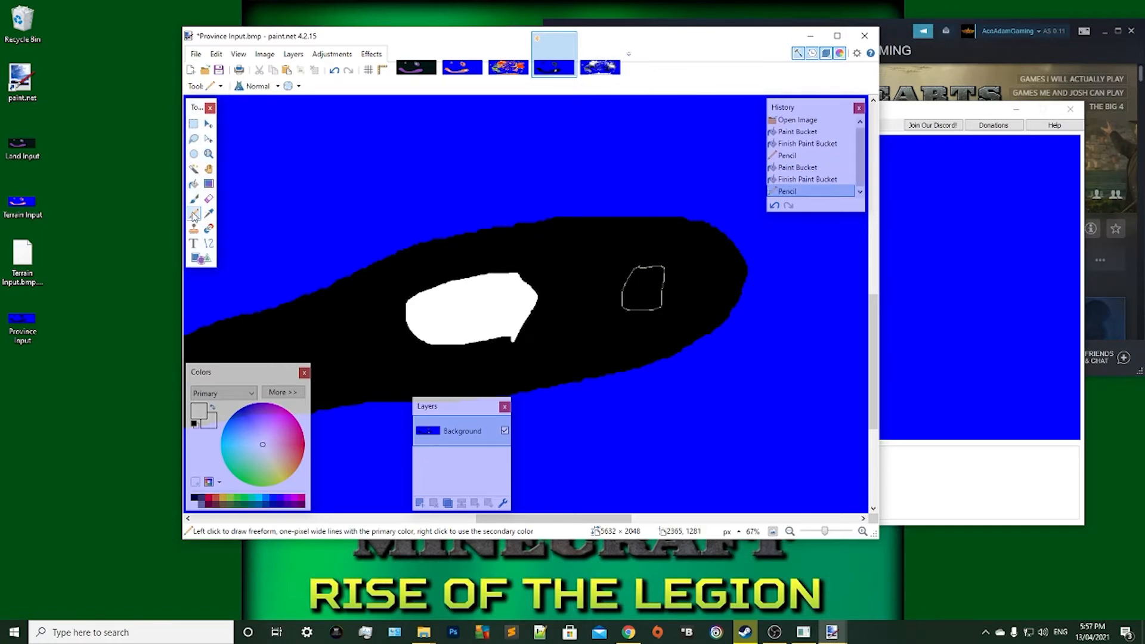
pyautogui.click(194, 184)
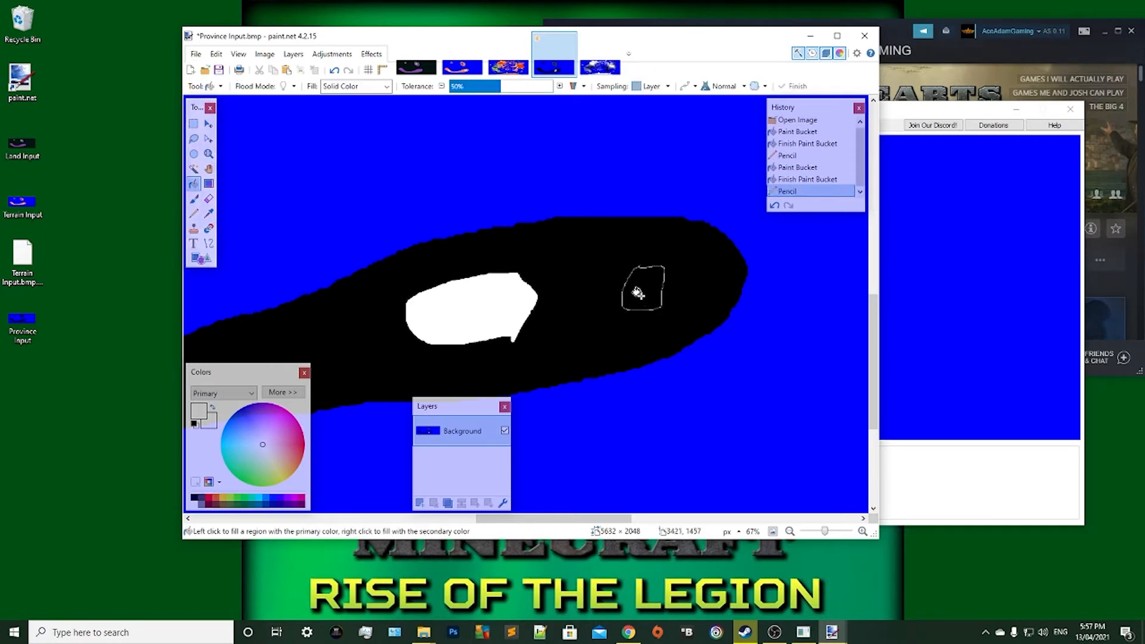
pyautogui.click(638, 293)
# Fill in the stray notch on the upper edge of the smaller patch with white Pencil strokes.
pyautogui.scroll(4, 635, 291)
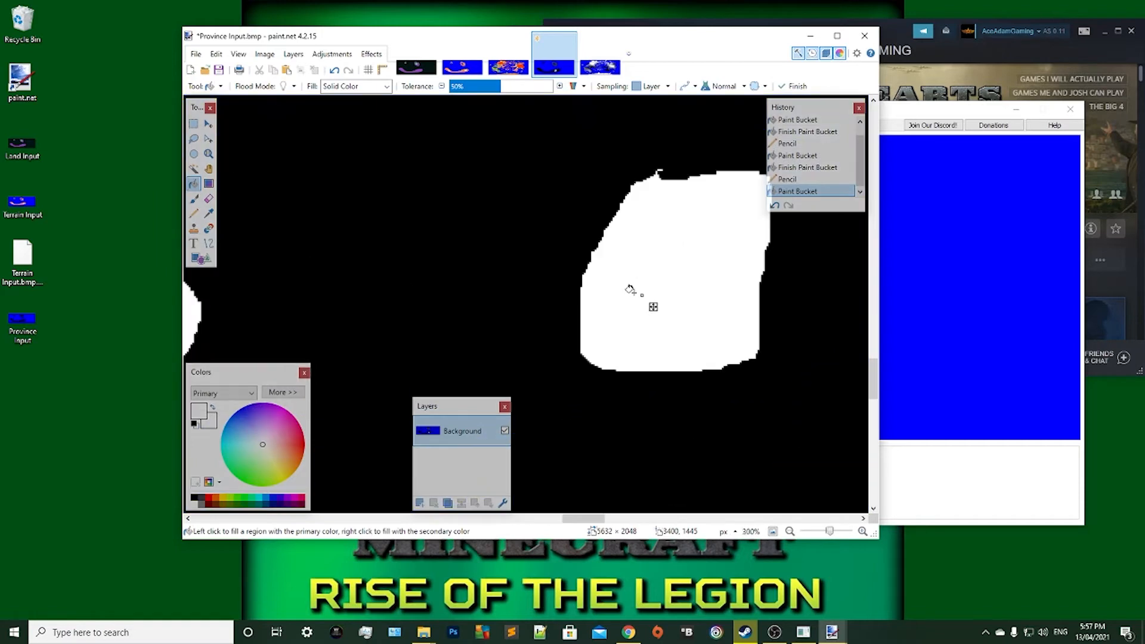
pyautogui.scroll(1, 620, 290)
pyautogui.scroll(4, 620, 291)
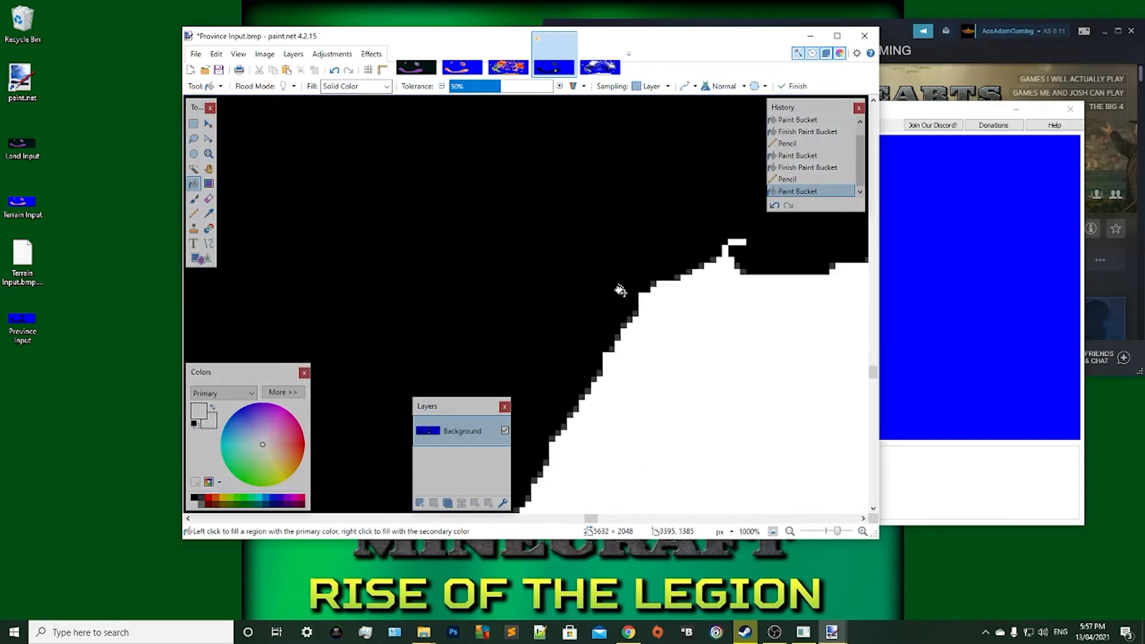
pyautogui.moveTo(591, 523); pyautogui.dragTo(599, 524)
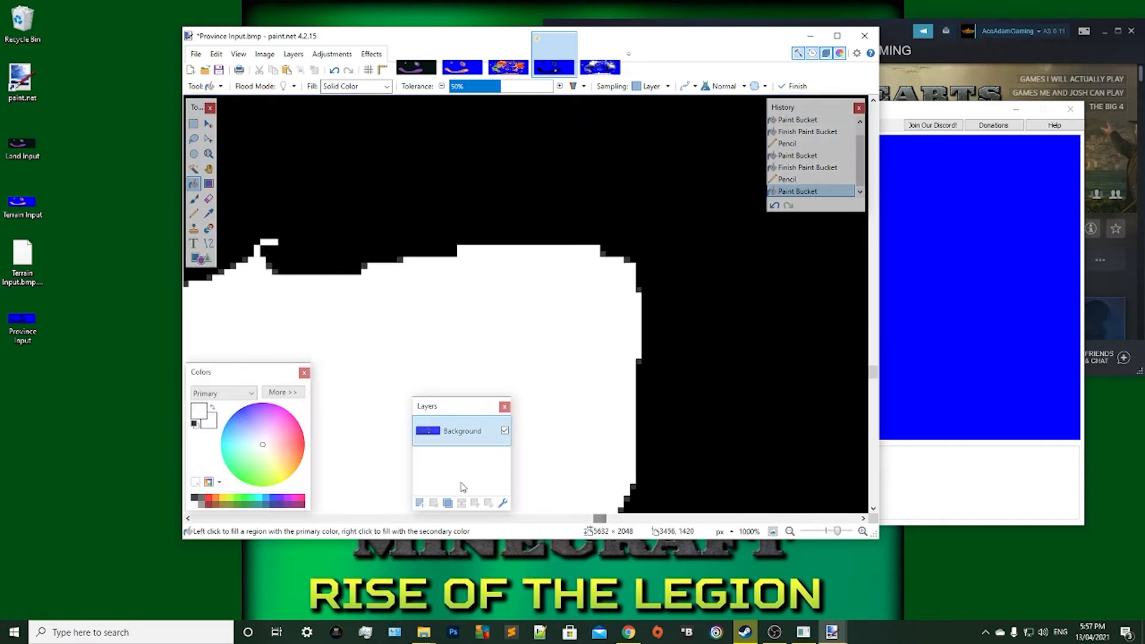
pyautogui.click(194, 213)
pyautogui.moveTo(280, 240)
pyautogui.mouseDown()
pyautogui.moveTo(269, 228)
pyautogui.moveTo(247, 251)
pyautogui.moveTo(244, 230)
pyautogui.moveTo(270, 232)
pyautogui.moveTo(278, 268)
pyautogui.mouseUp()
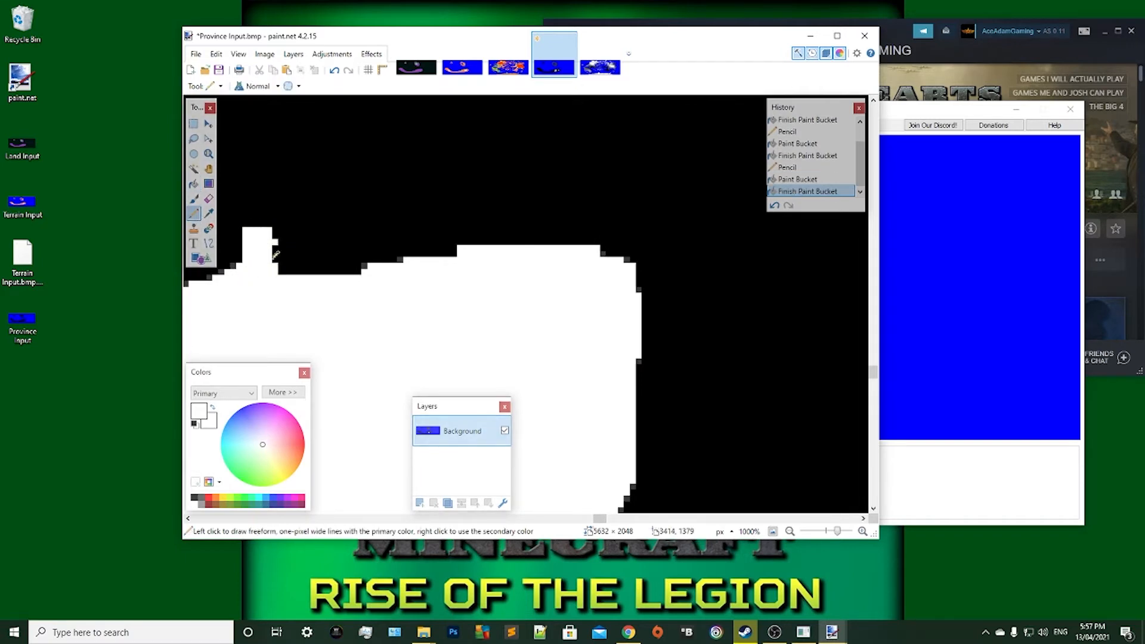
# Save the edited Province Input image with the bit depth on Auto-detect.
pyautogui.scroll(3, 324, 265)
pyautogui.scroll(2, 324, 266)
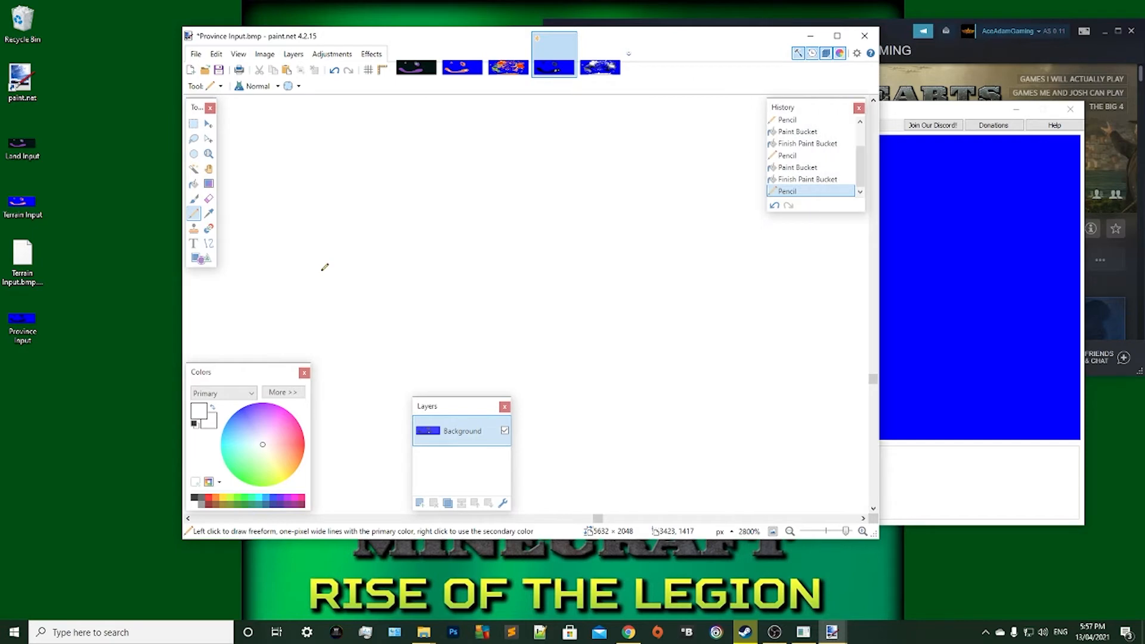
pyautogui.scroll(-14, 325, 266)
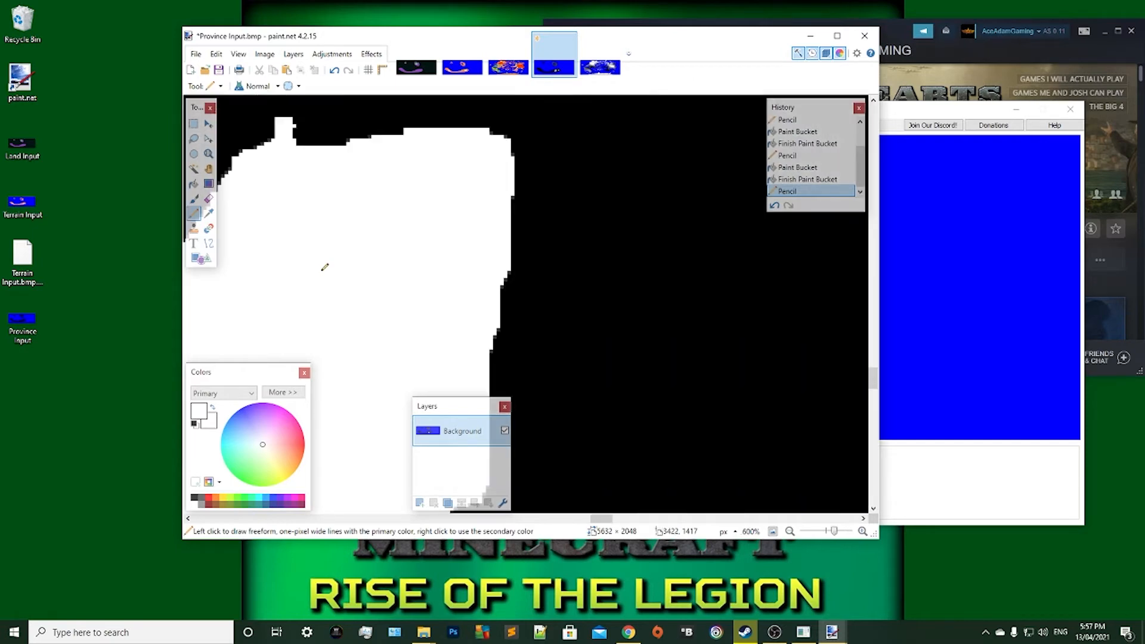
pyautogui.scroll(-5, 325, 266)
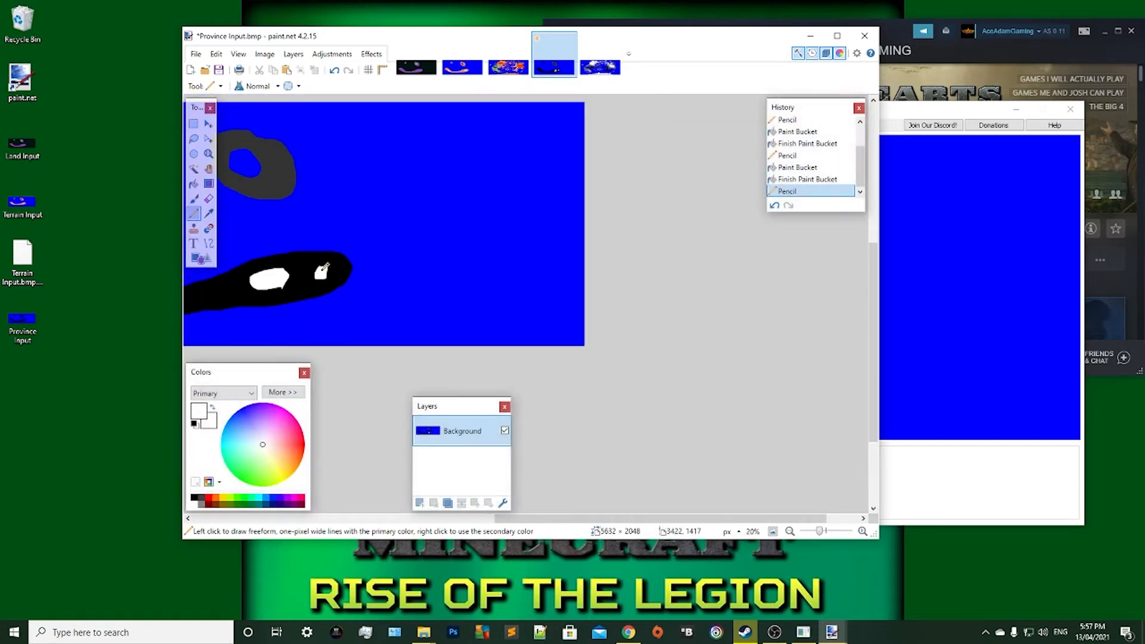
pyautogui.moveTo(511, 522); pyautogui.dragTo(370, 522)
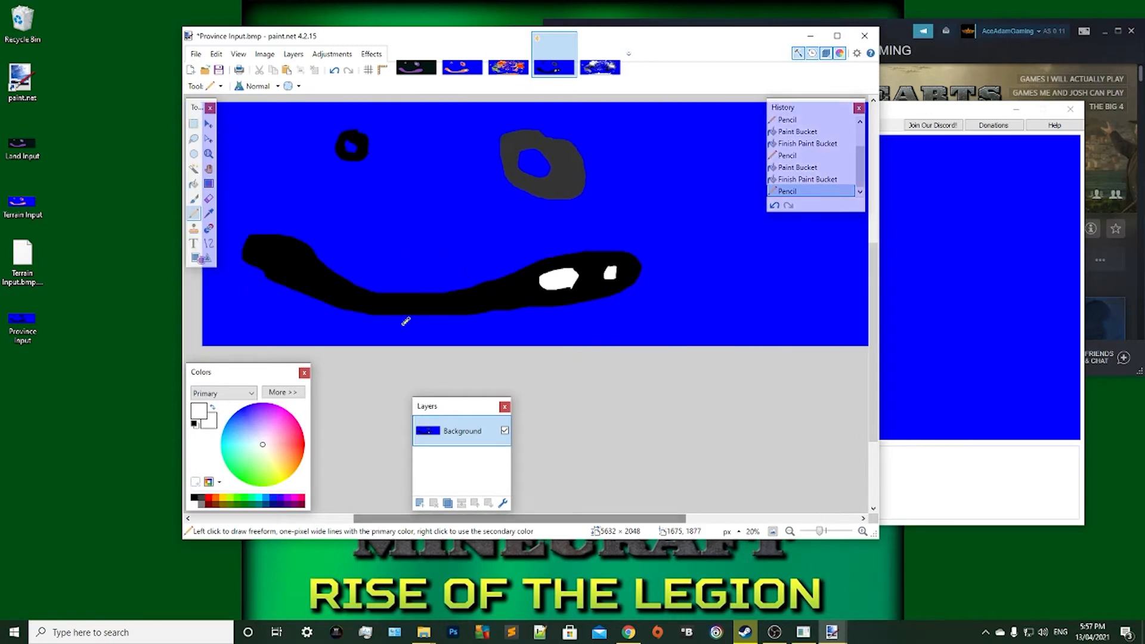
pyautogui.scroll(2, 467, 274)
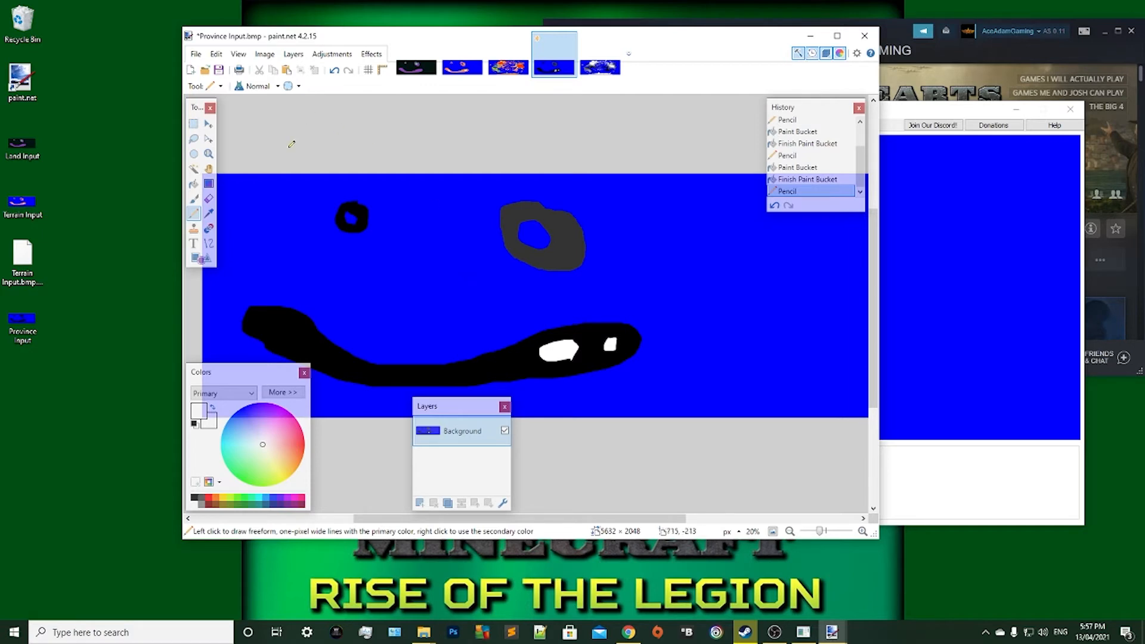
pyautogui.click(197, 53)
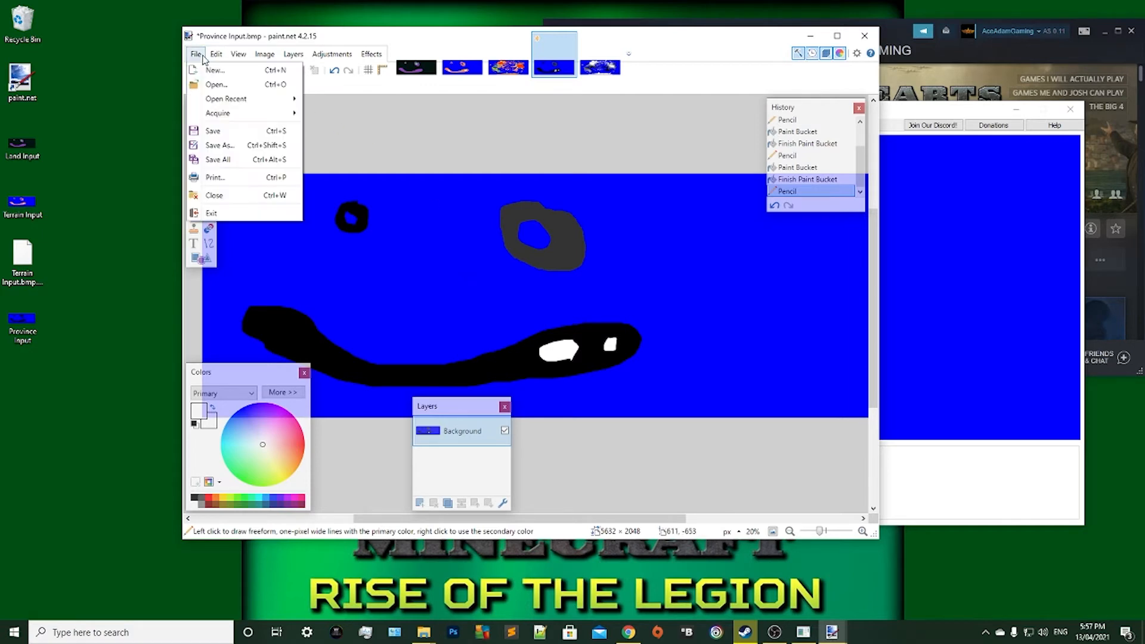
pyautogui.click(214, 132)
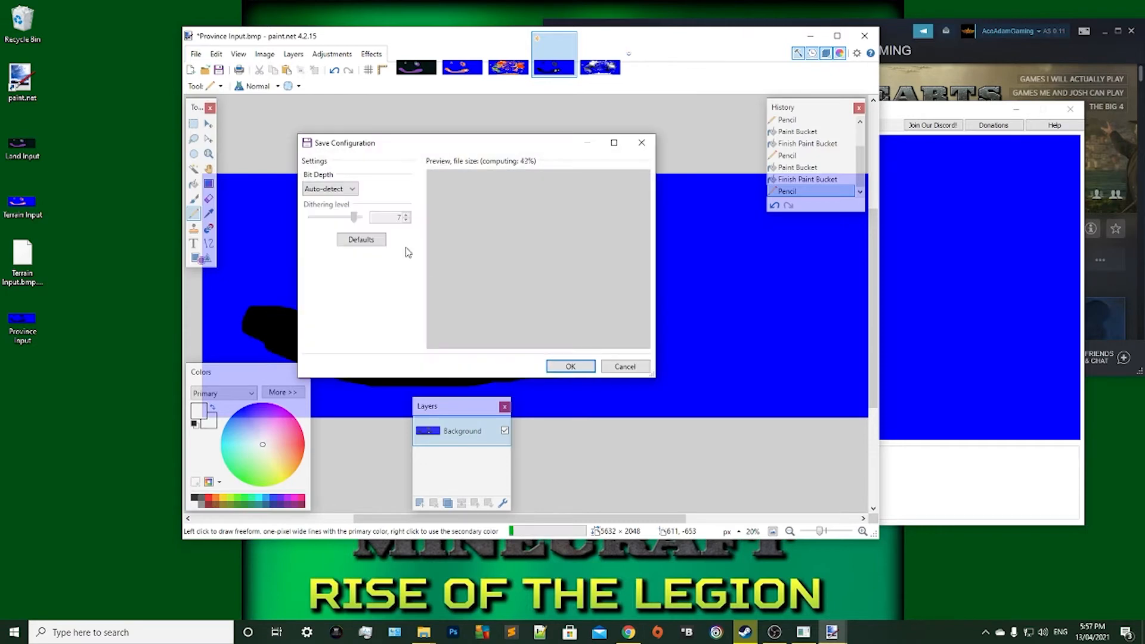
pyautogui.click(552, 370)
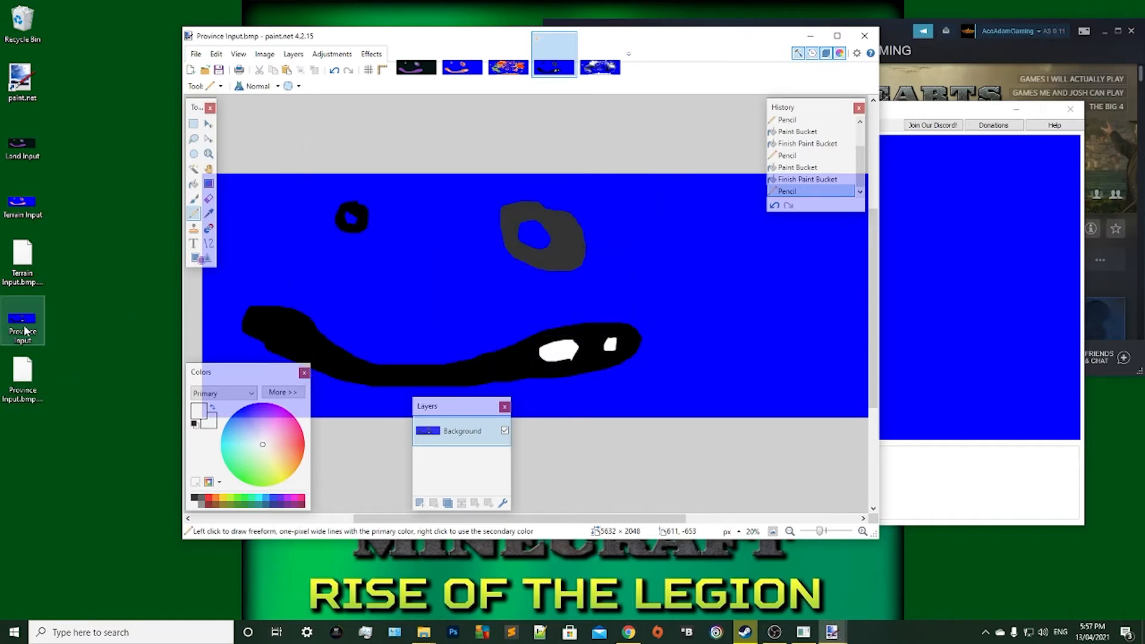
# Save the image again as a BMP named Province Input on the desktop, replacing the existing file.
pyautogui.click(28, 383)
pyautogui.click(75, 378)
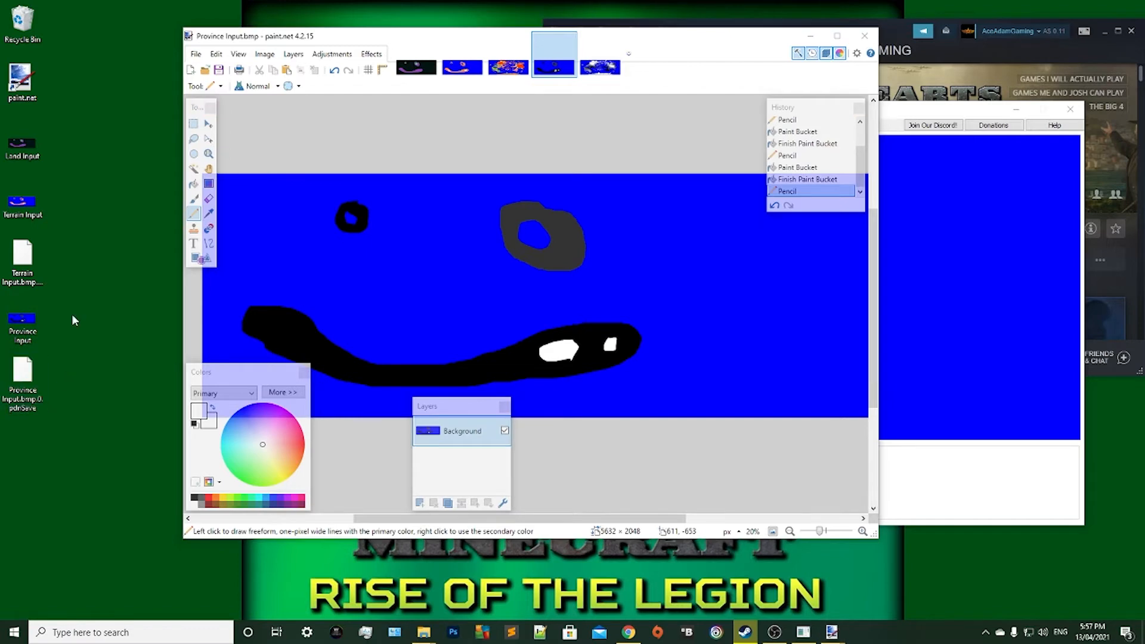
pyautogui.click(195, 54)
pyautogui.click(196, 53)
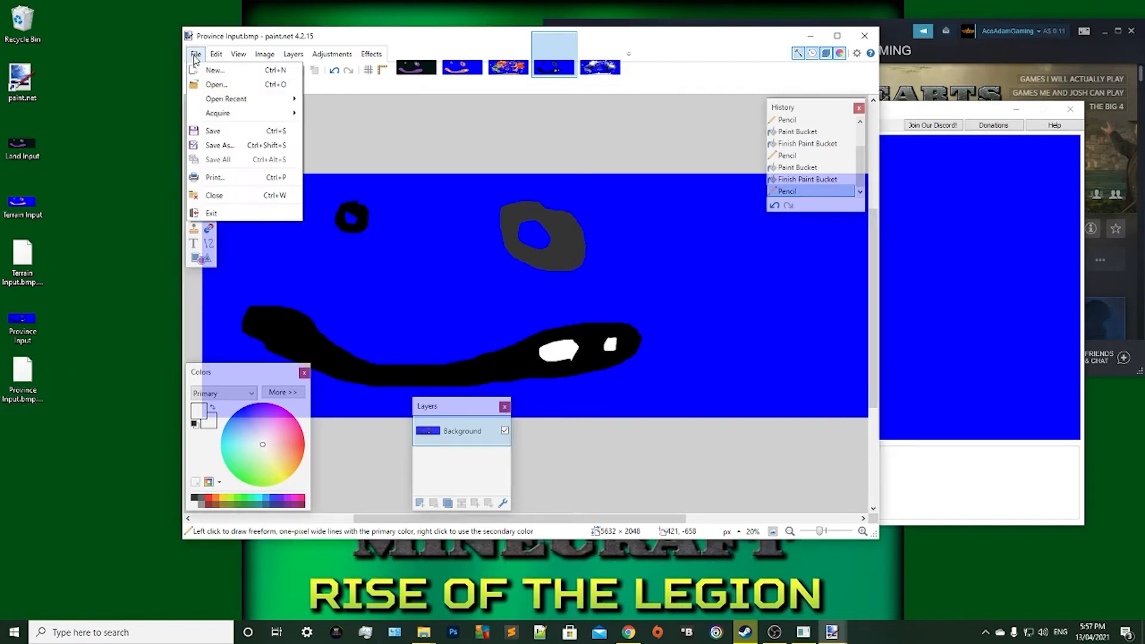
pyautogui.click(209, 143)
pyautogui.click(309, 282)
pyautogui.click(307, 289)
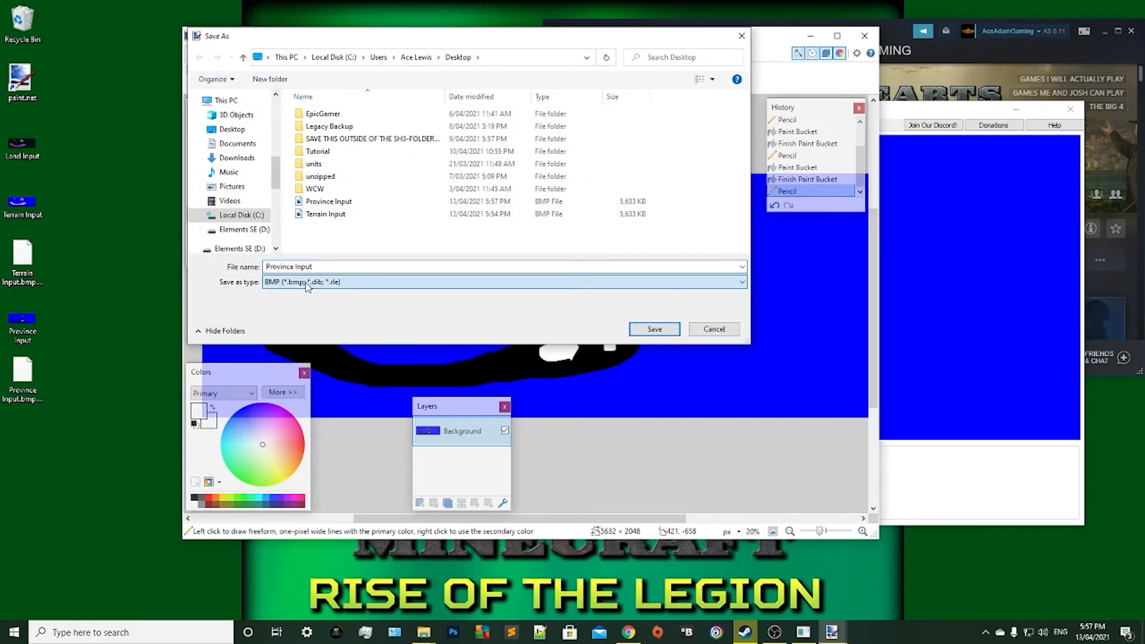
pyautogui.click(654, 329)
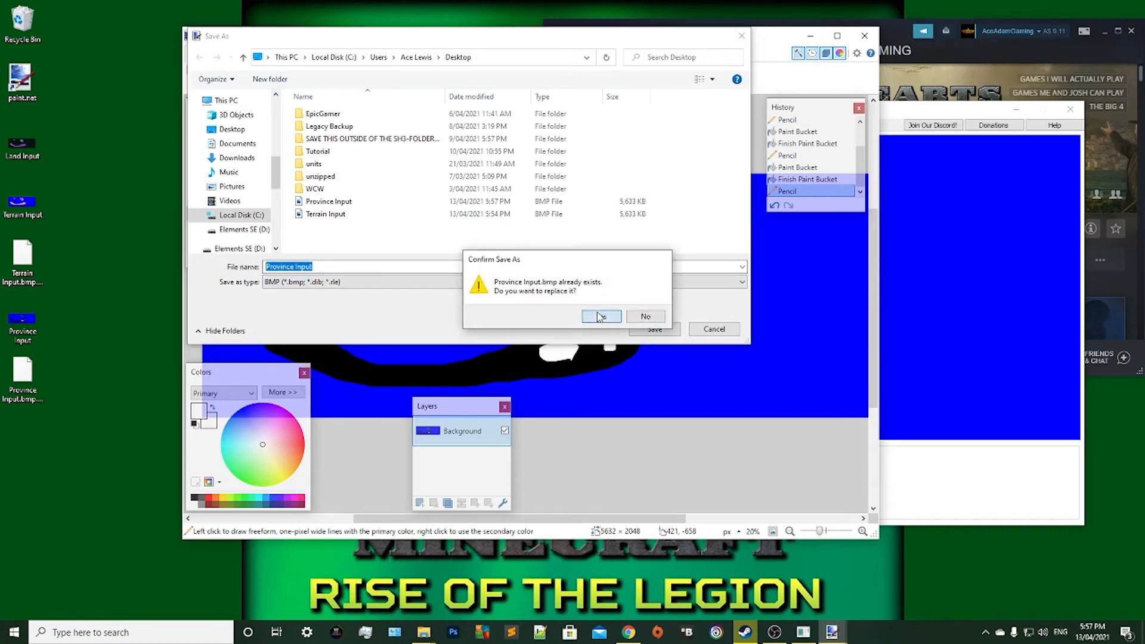
pyautogui.click(597, 316)
pyautogui.click(551, 366)
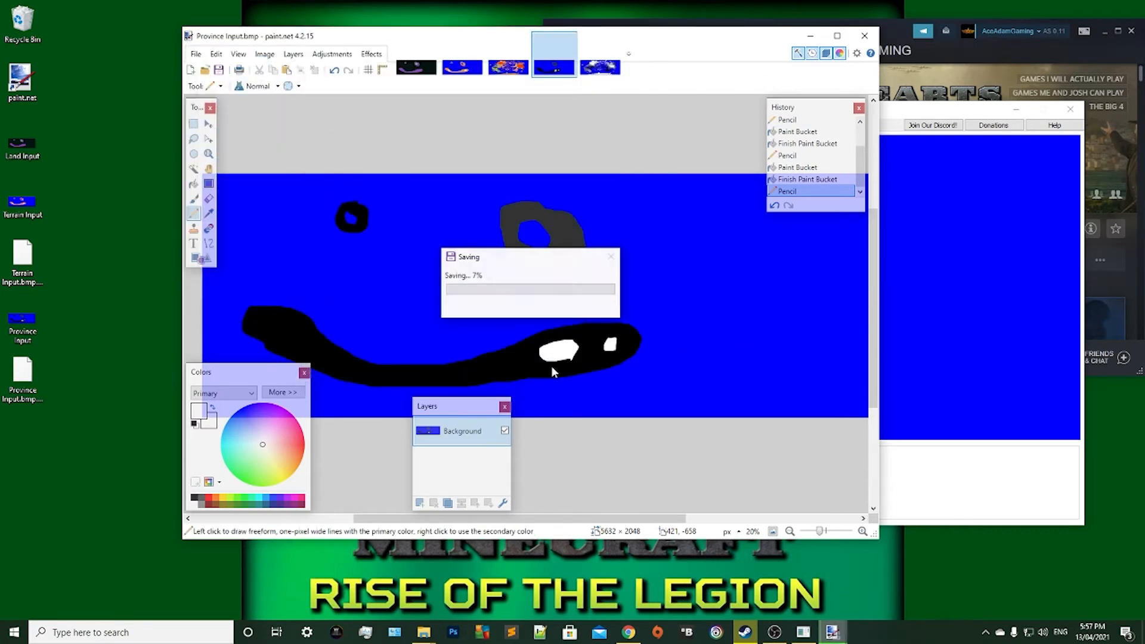
# Switch to MapGen and load the edited Province Input image from the desktop as the province size input.
pyautogui.click(34, 338)
pyautogui.click(810, 36)
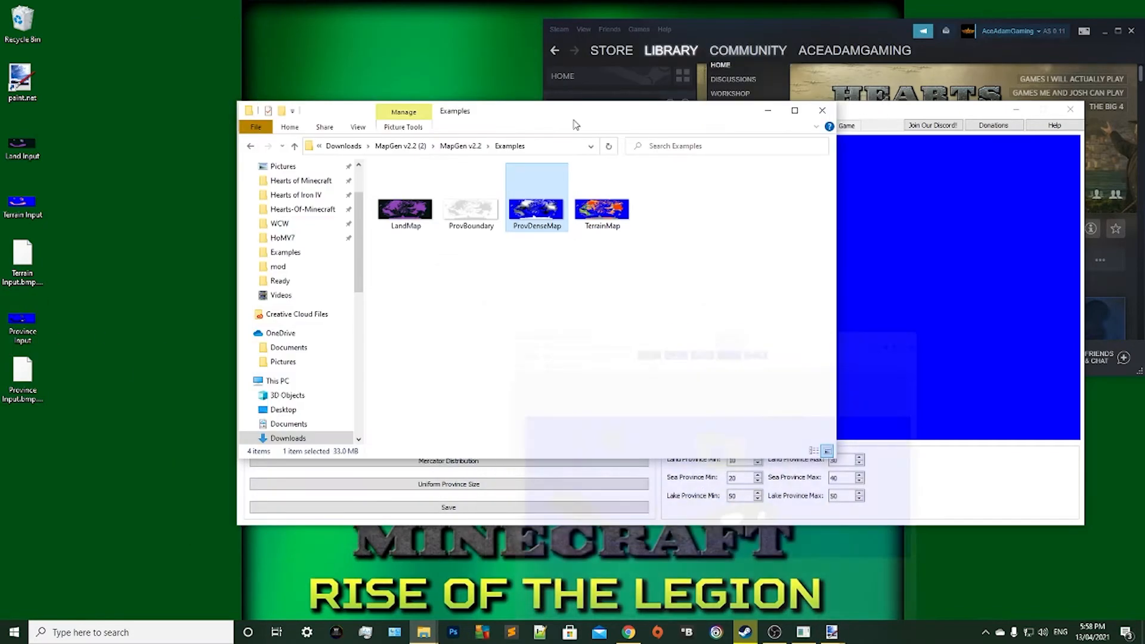
pyautogui.click(953, 311)
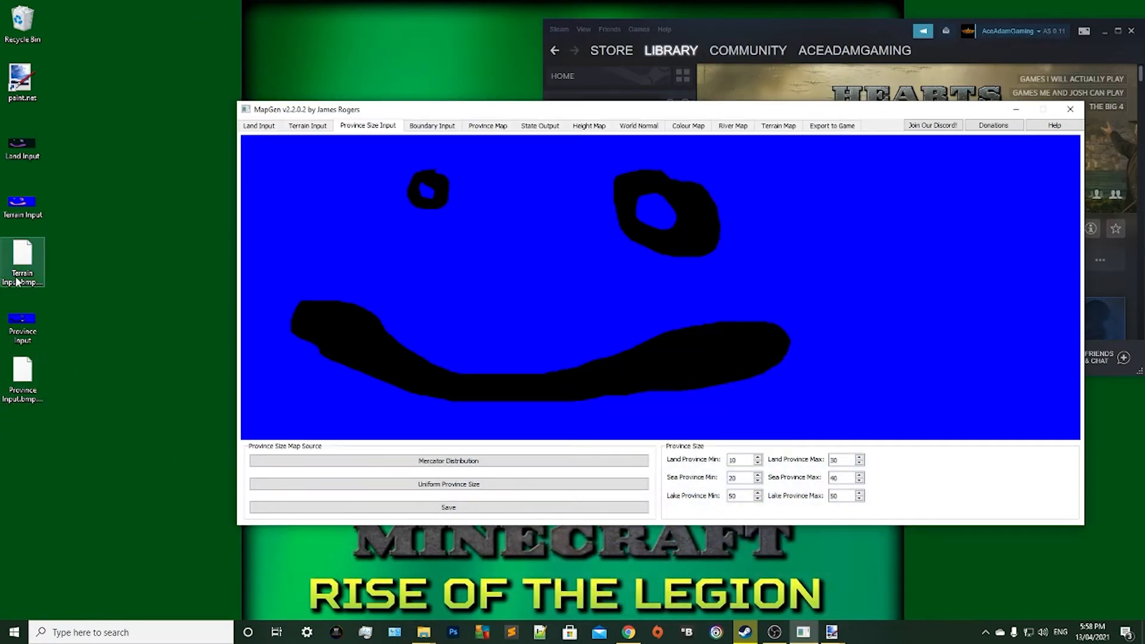
pyautogui.moveTo(18, 323); pyautogui.dragTo(606, 240)
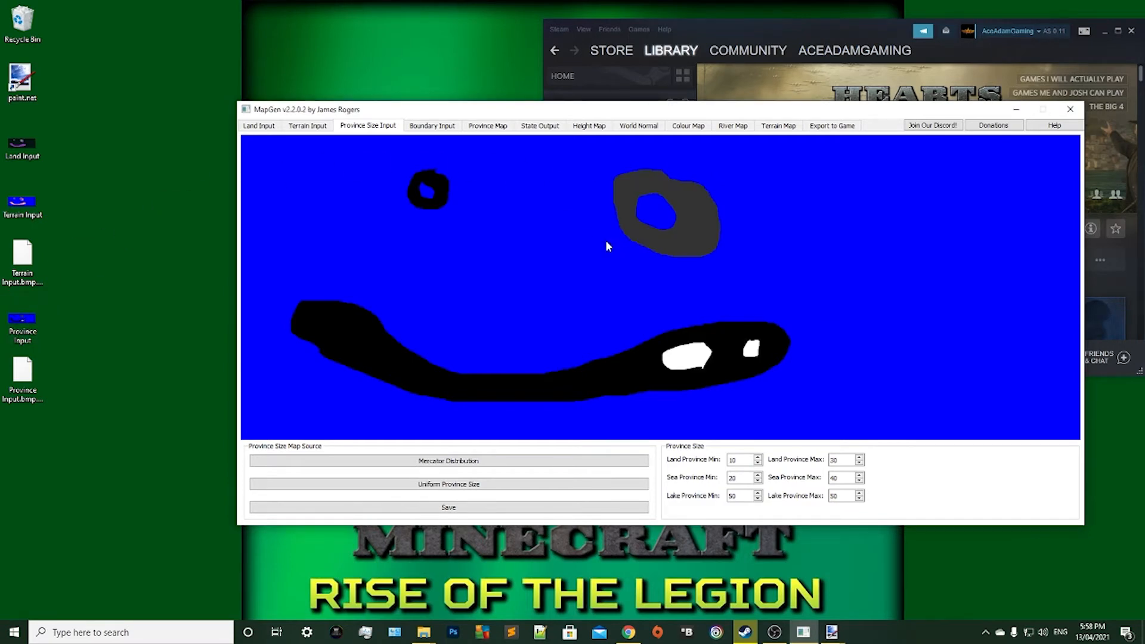
# Check the boundary input and province map pages, and try to generate a river map with 20 rivers.
pyautogui.click(423, 126)
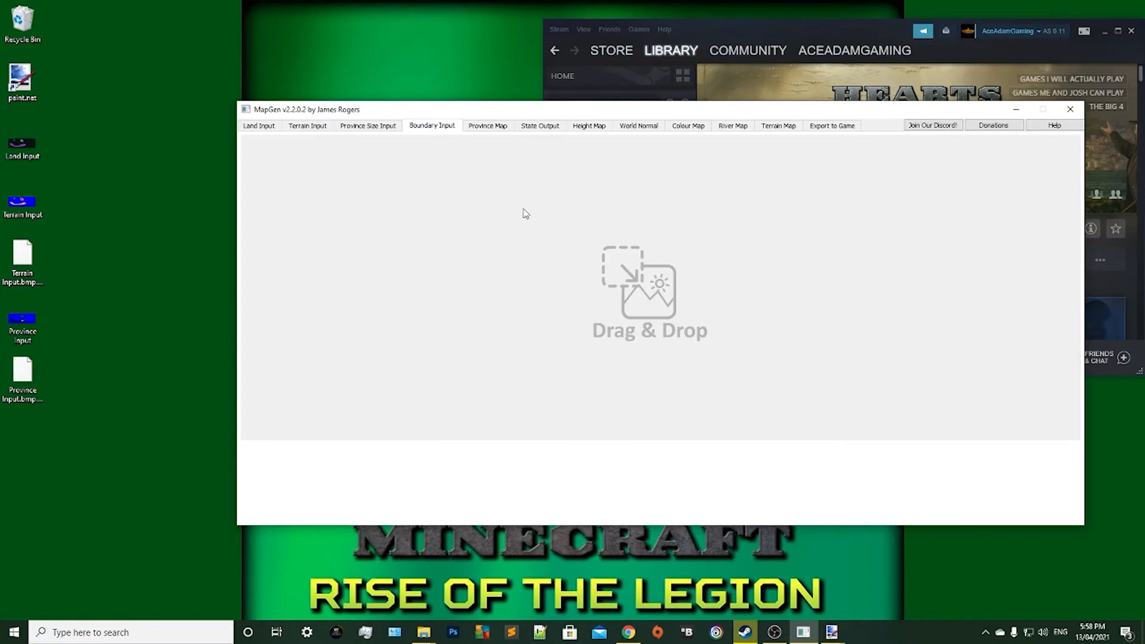
pyautogui.click(485, 128)
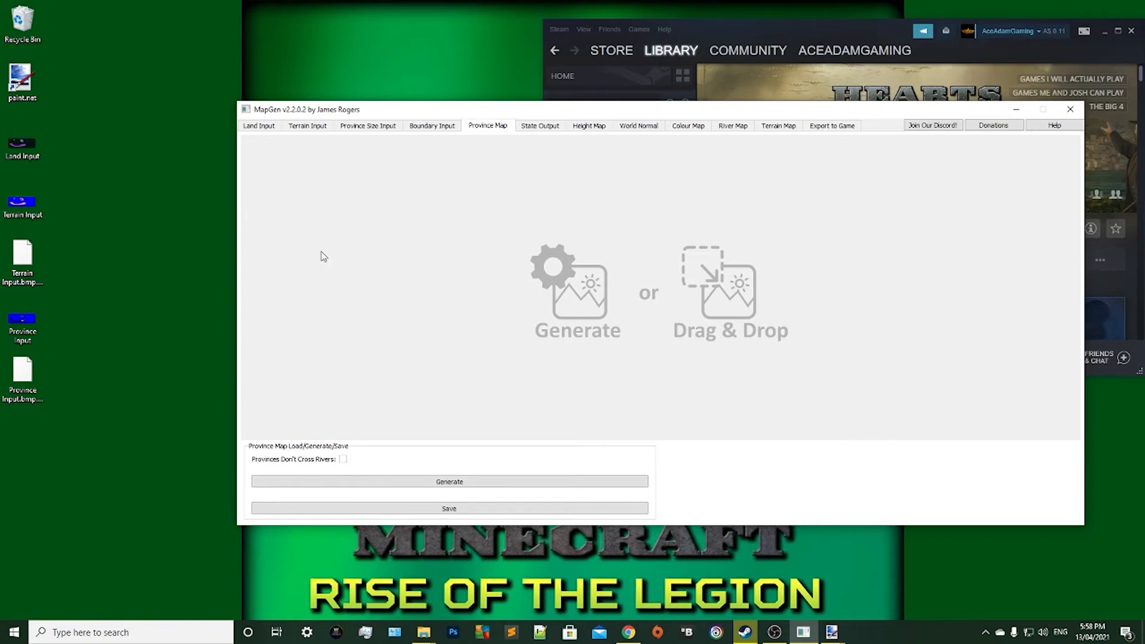
pyautogui.click(733, 126)
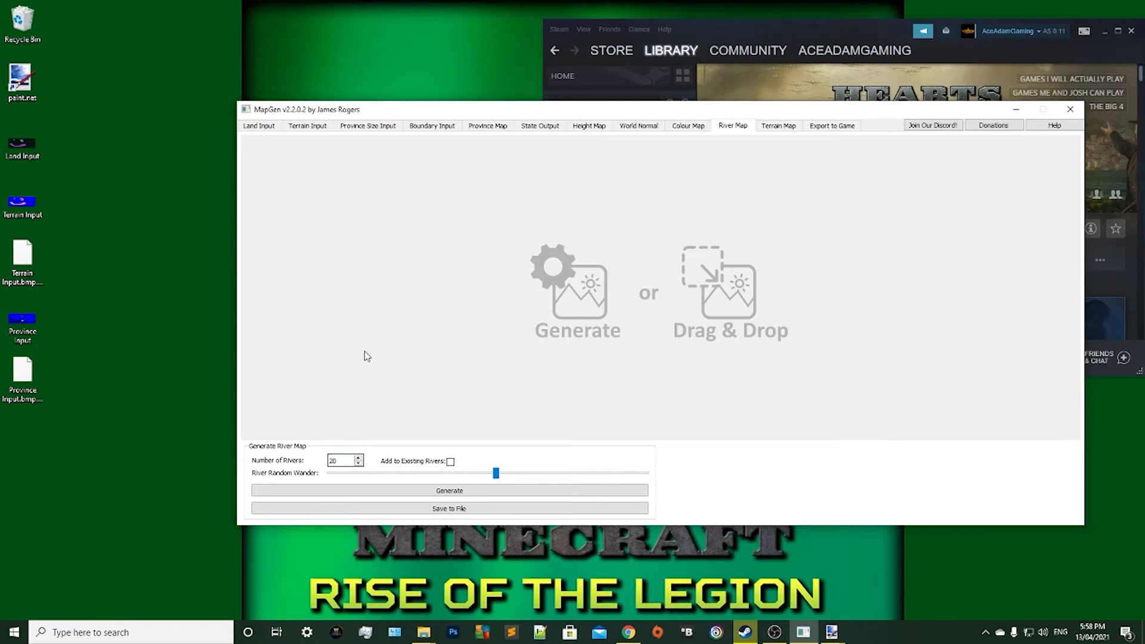
pyautogui.click(386, 493)
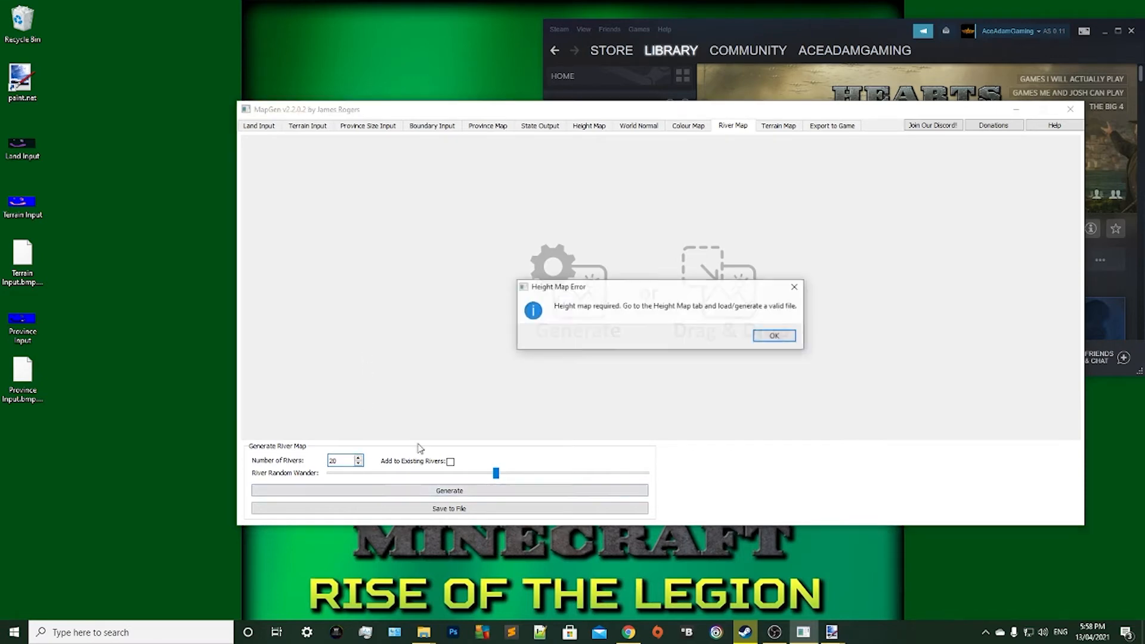
pyautogui.click(775, 336)
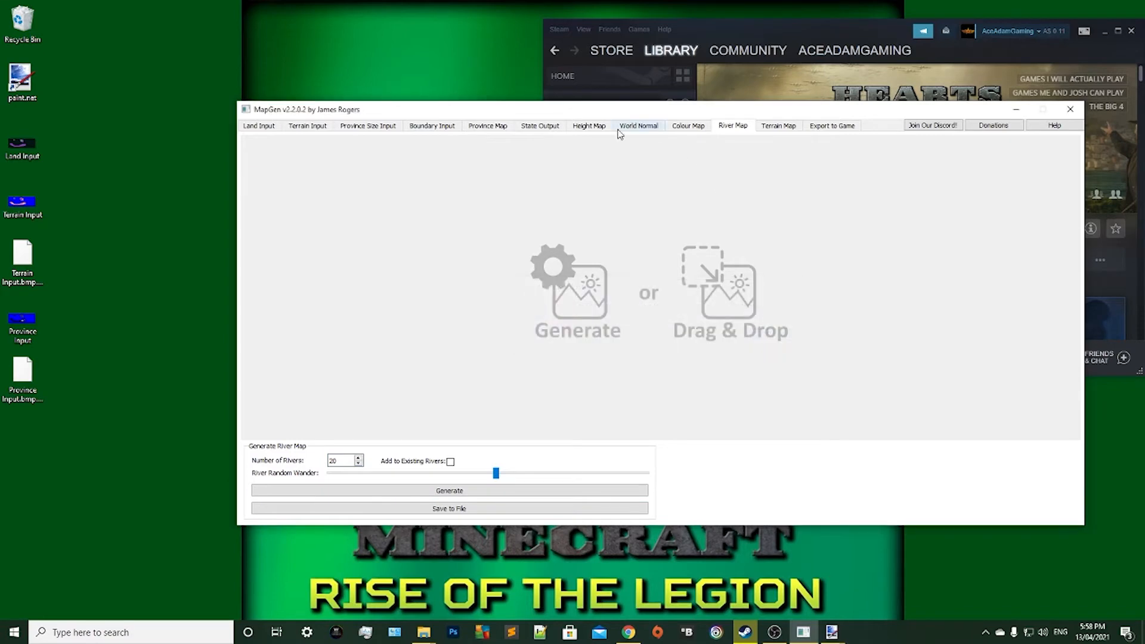
# Generate the height map with the preset smoothing, roughness, noise and height settings.
pyautogui.click(603, 128)
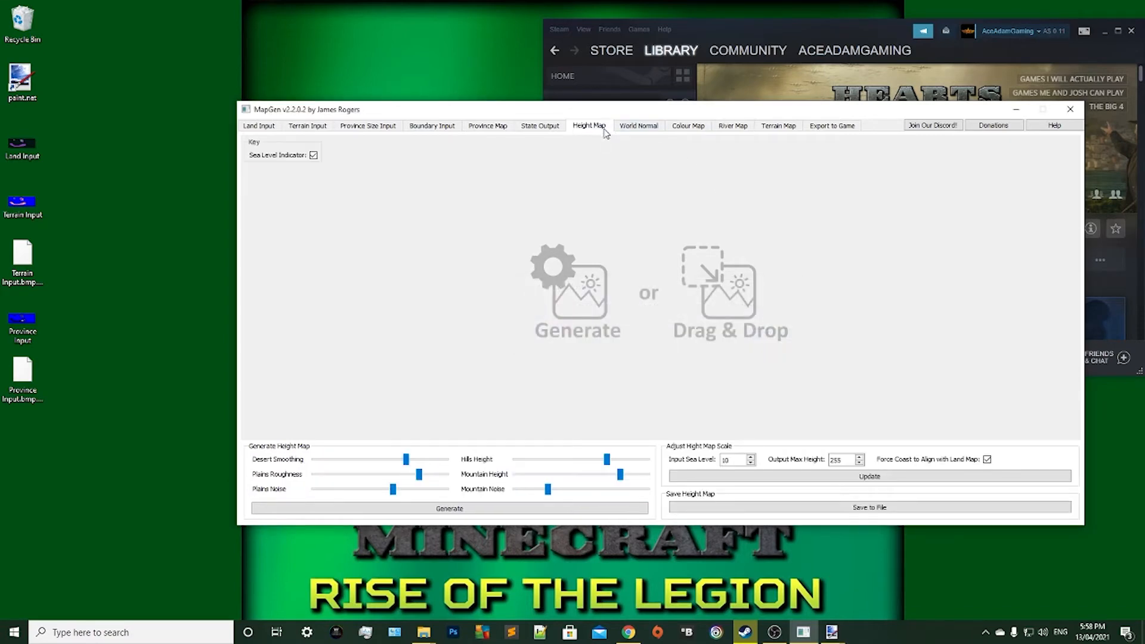
pyautogui.click(455, 513)
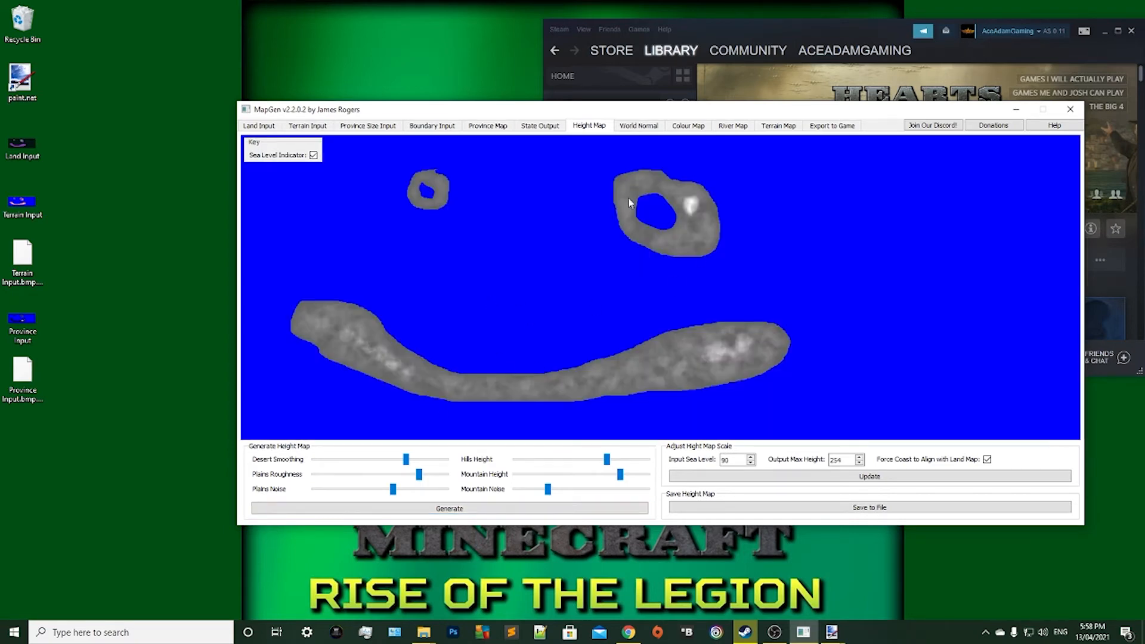
# Try again to generate the river map with 20 rivers using the new height map.
pyautogui.click(737, 124)
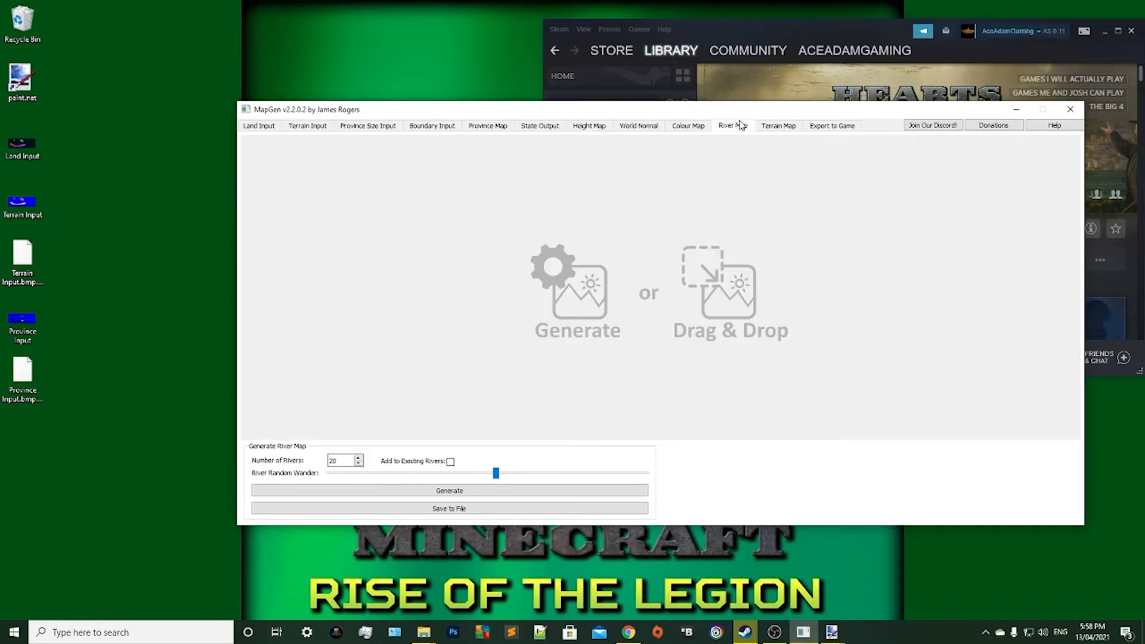
pyautogui.click(424, 492)
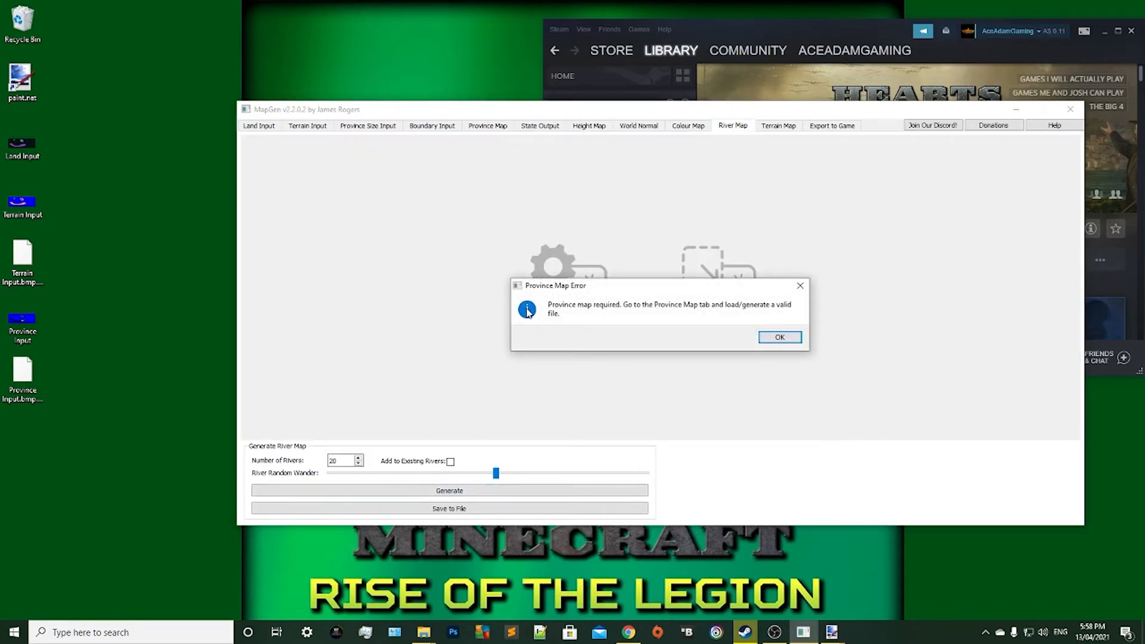
pyautogui.click(775, 338)
# Generate a province map without the river restriction, and use it to generate a river map with 20 rivers.
pyautogui.click(490, 126)
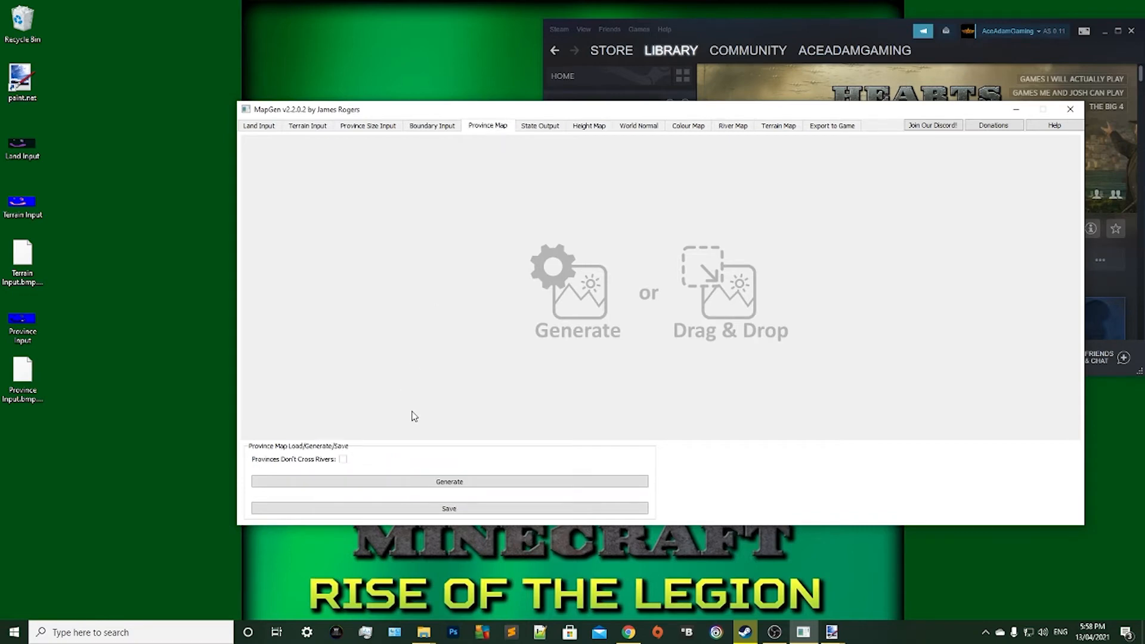
pyautogui.click(396, 481)
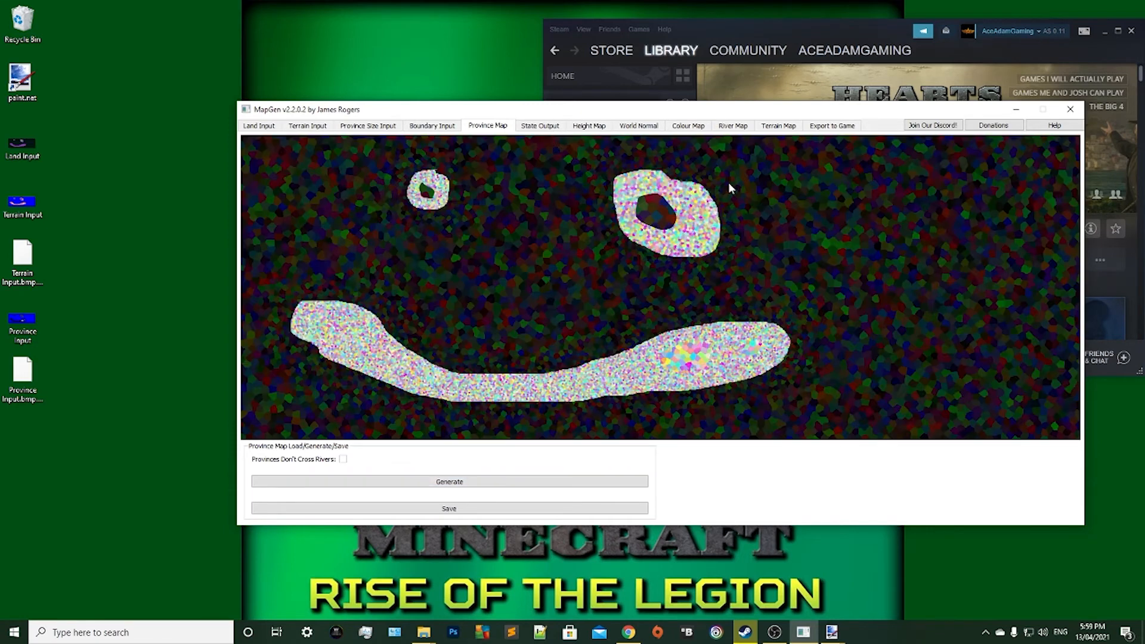
pyautogui.click(737, 125)
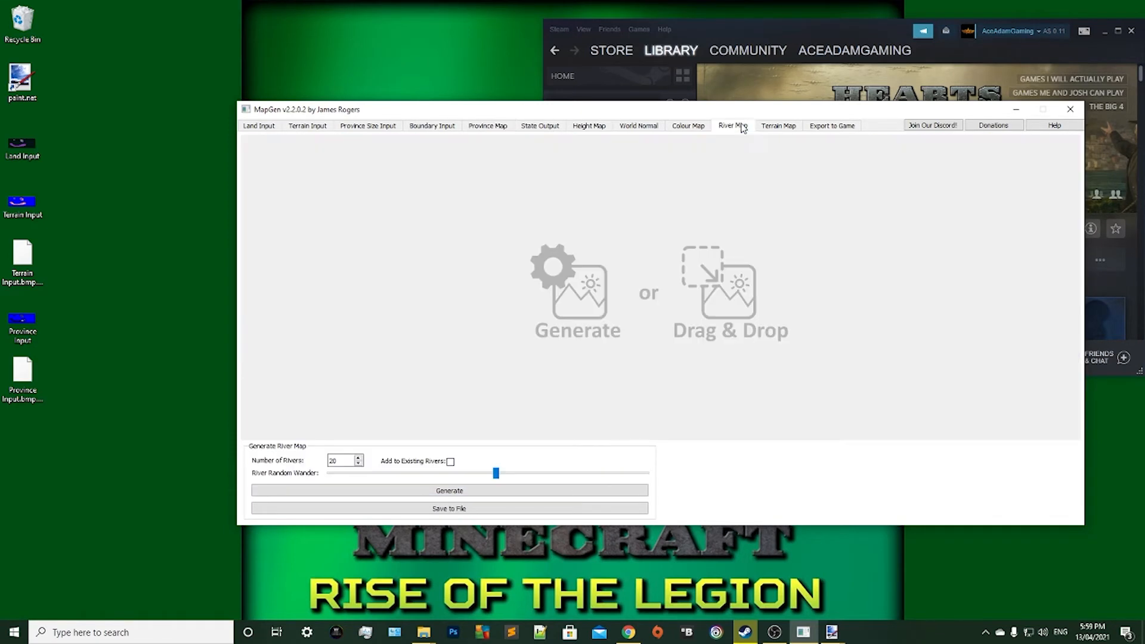
pyautogui.click(409, 493)
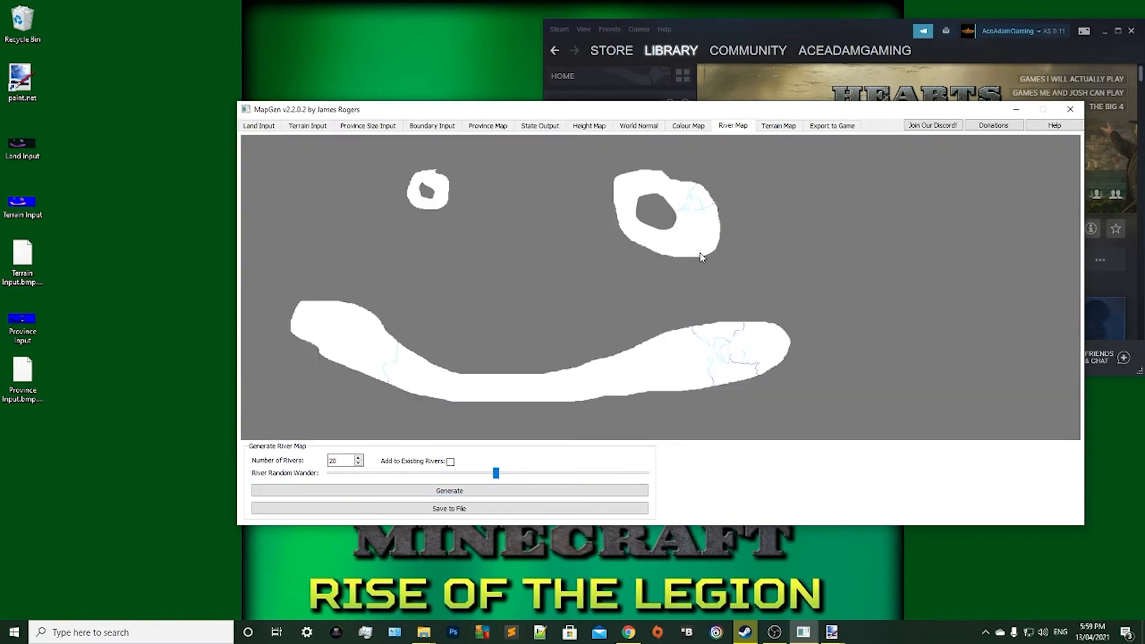
# Regenerate the province map with Provinces Don't Cross Rivers enabled.
pyautogui.click(483, 131)
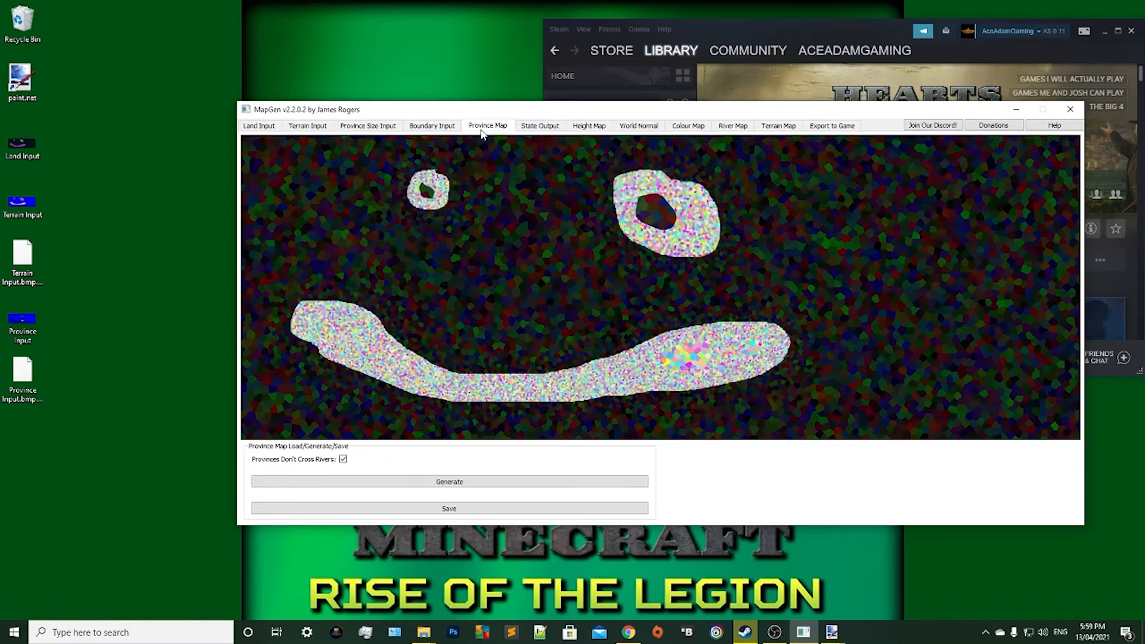
pyautogui.click(389, 483)
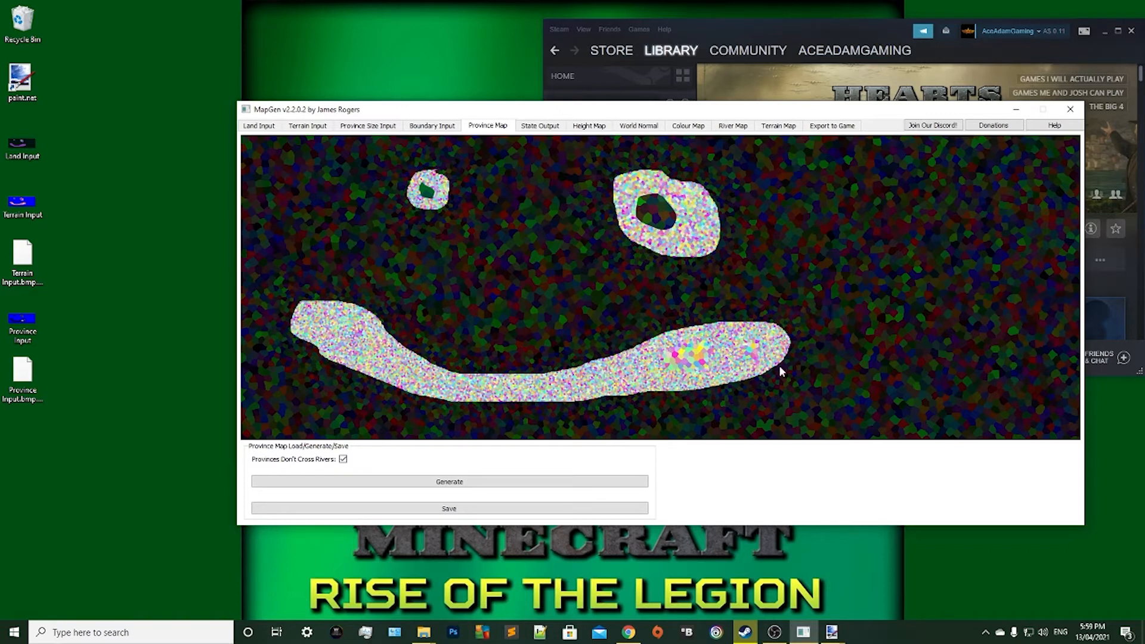
# Generate the state map with the preset State Size and State Variation.
pyautogui.click(537, 128)
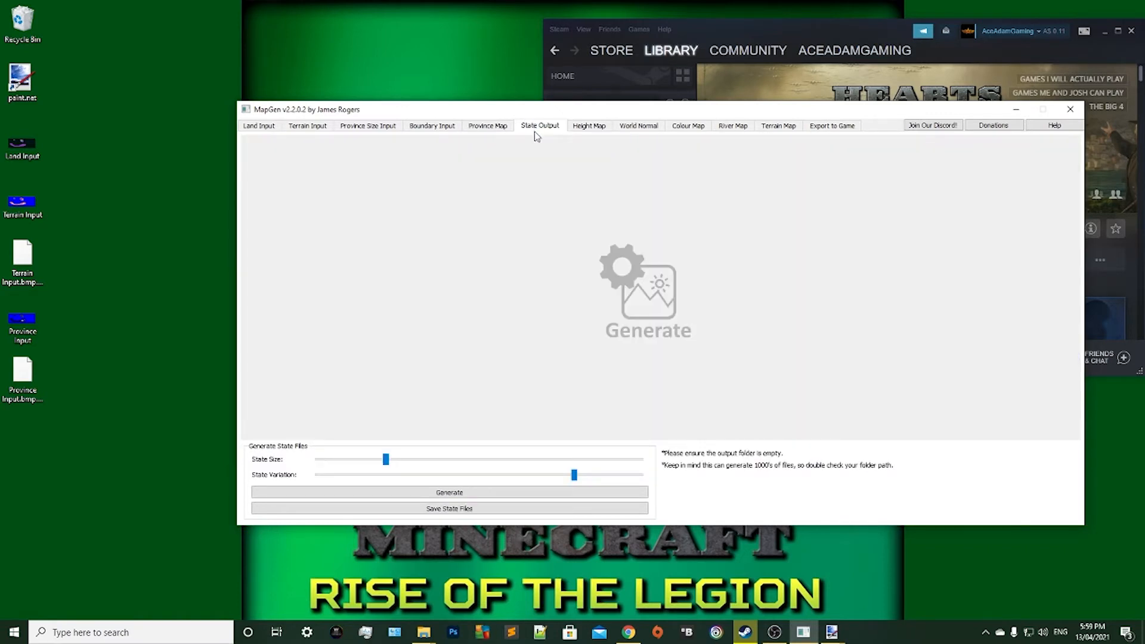
pyautogui.click(406, 491)
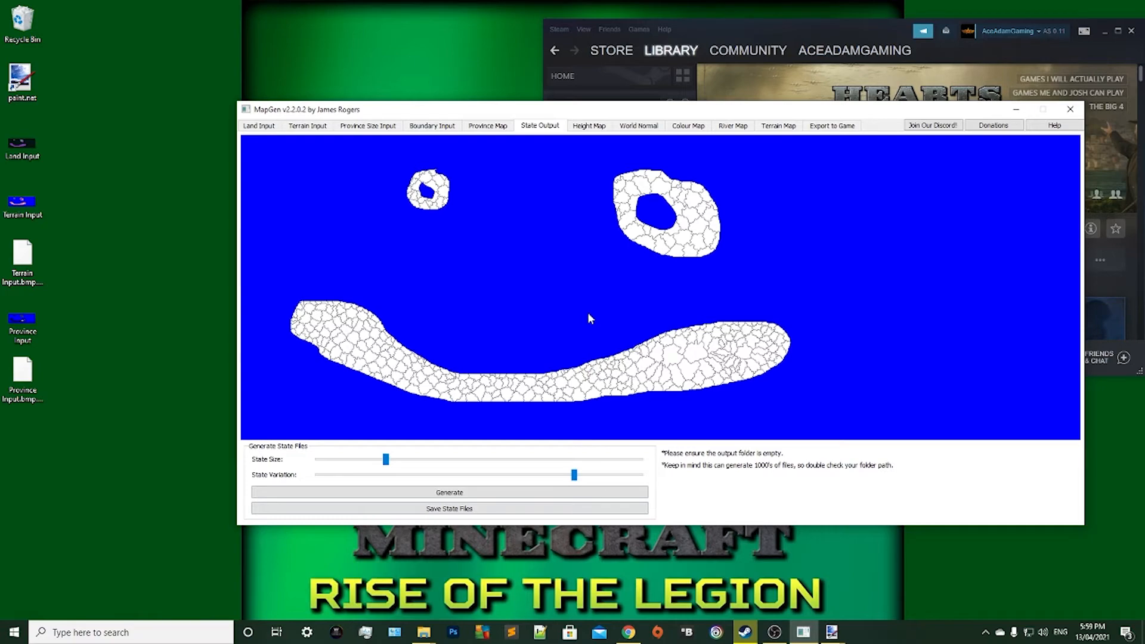
pyautogui.moveTo(420, 109); pyautogui.dragTo(227, 175)
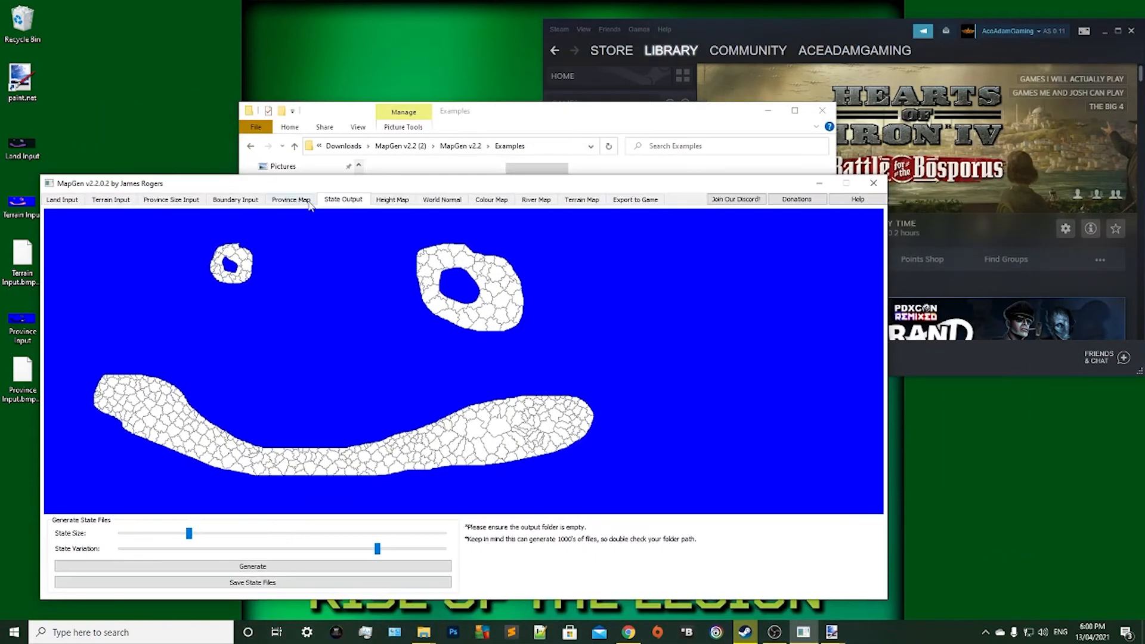
pyautogui.moveTo(358, 183); pyautogui.dragTo(382, 95)
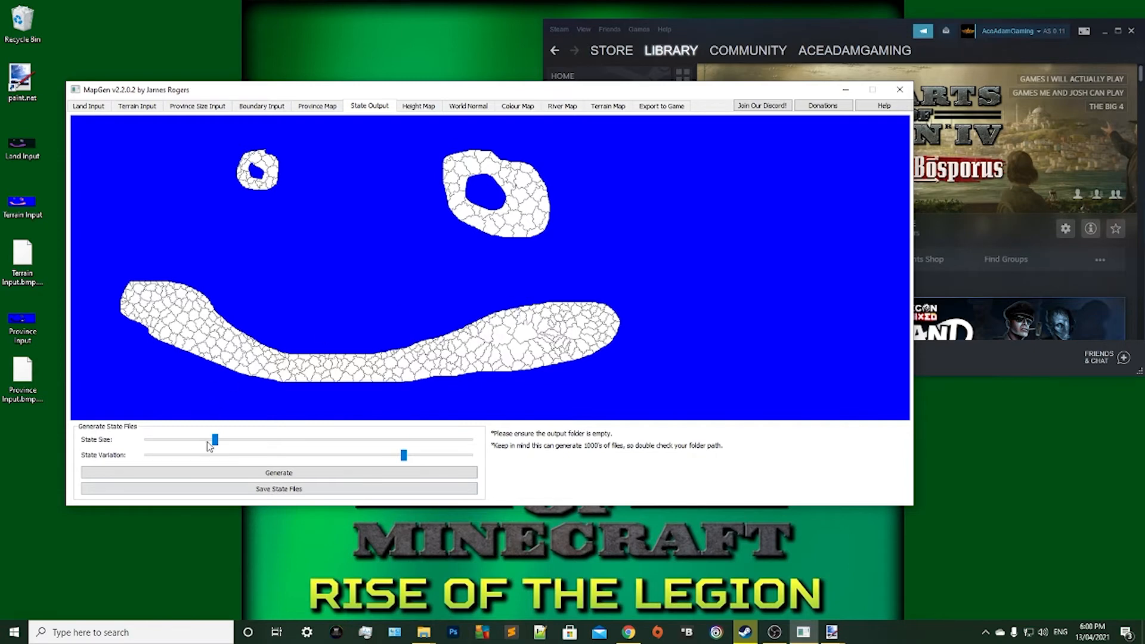
# Regenerate the states with State Size raised to just past mid-range, trying State Variation at its minimum and at its maximum.
pyautogui.moveTo(215, 440); pyautogui.dragTo(332, 435)
pyautogui.moveTo(404, 457); pyautogui.dragTo(148, 475)
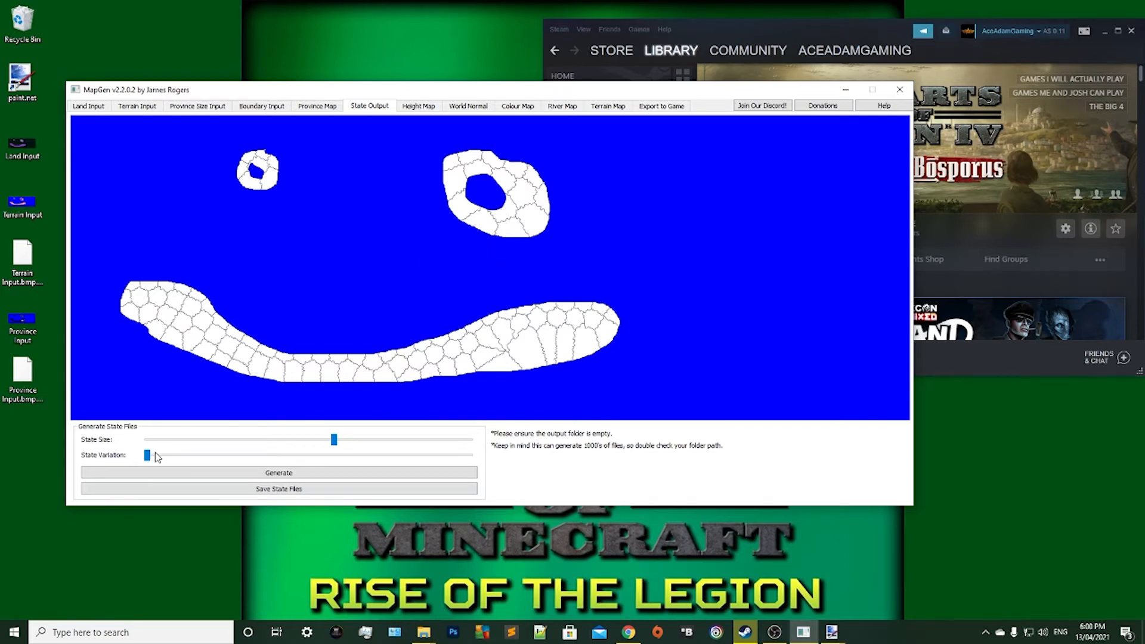
pyautogui.moveTo(147, 455); pyautogui.dragTo(471, 456)
pyautogui.click(458, 472)
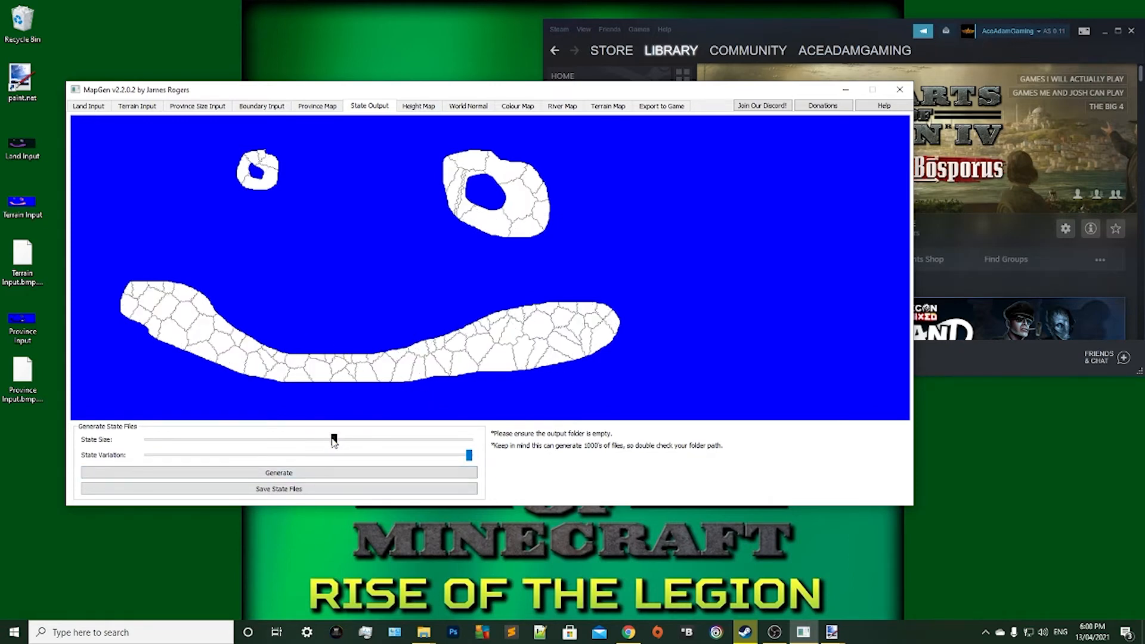
# Regenerate the states with State Size at slightly over a third and State Variation at nearly three quarters of their ranges.
pyautogui.moveTo(334, 440); pyautogui.dragTo(232, 439)
pyautogui.moveTo(471, 457); pyautogui.dragTo(378, 457)
pyautogui.click(267, 475)
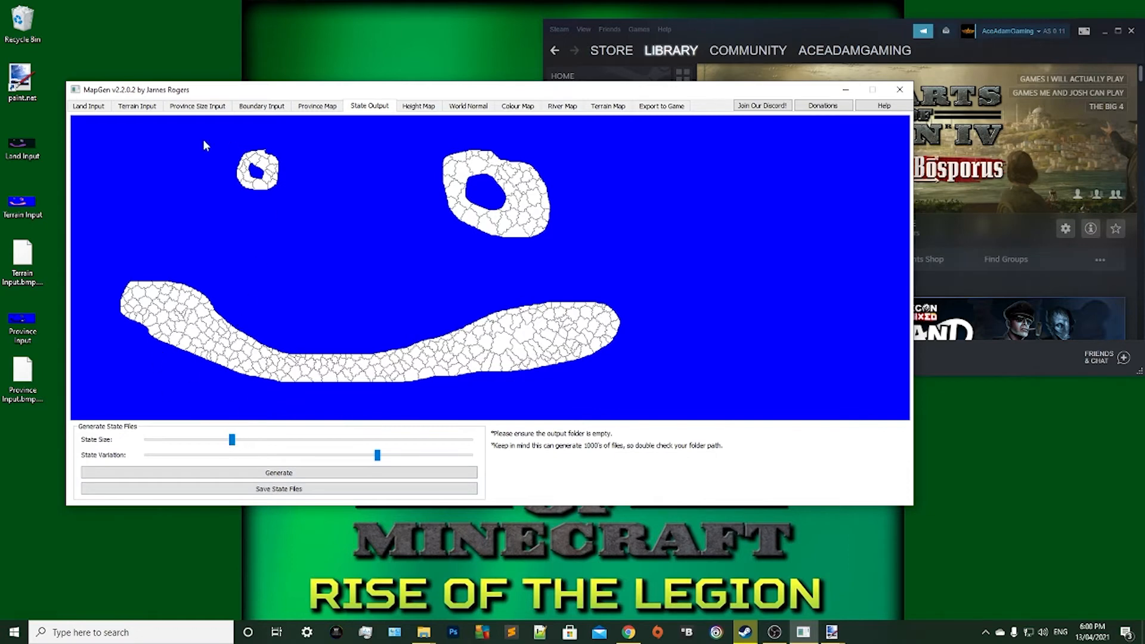
pyautogui.moveTo(233, 447); pyautogui.dragTo(270, 447)
pyautogui.click(281, 471)
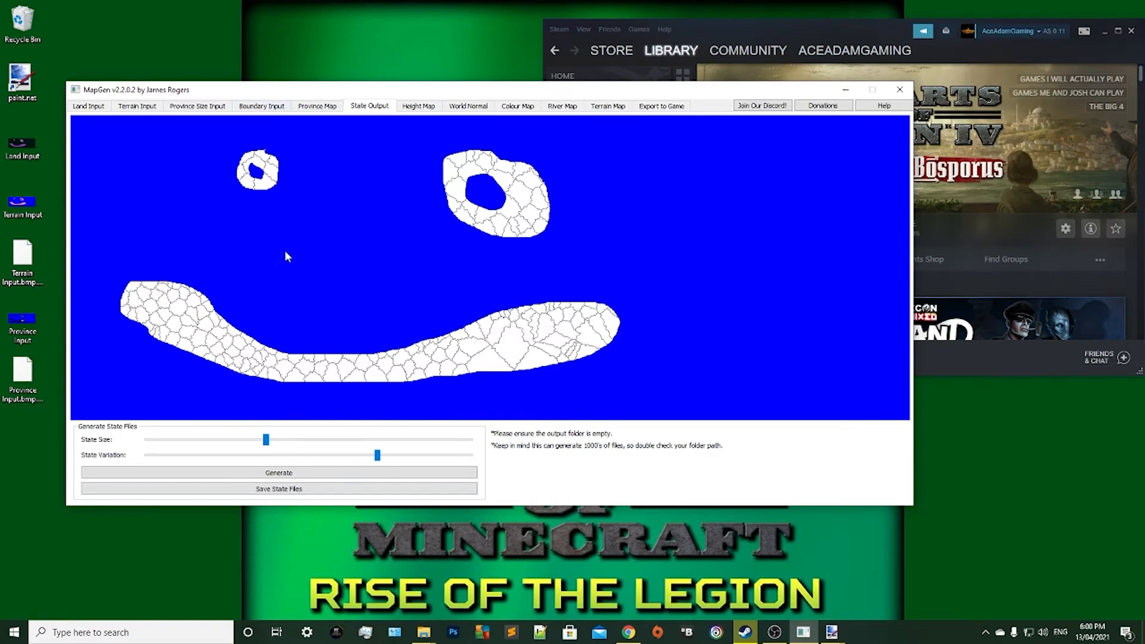
# Generate the colour map from the terrain with the preset moisture settings, and generate the terrain map.
pyautogui.click(418, 107)
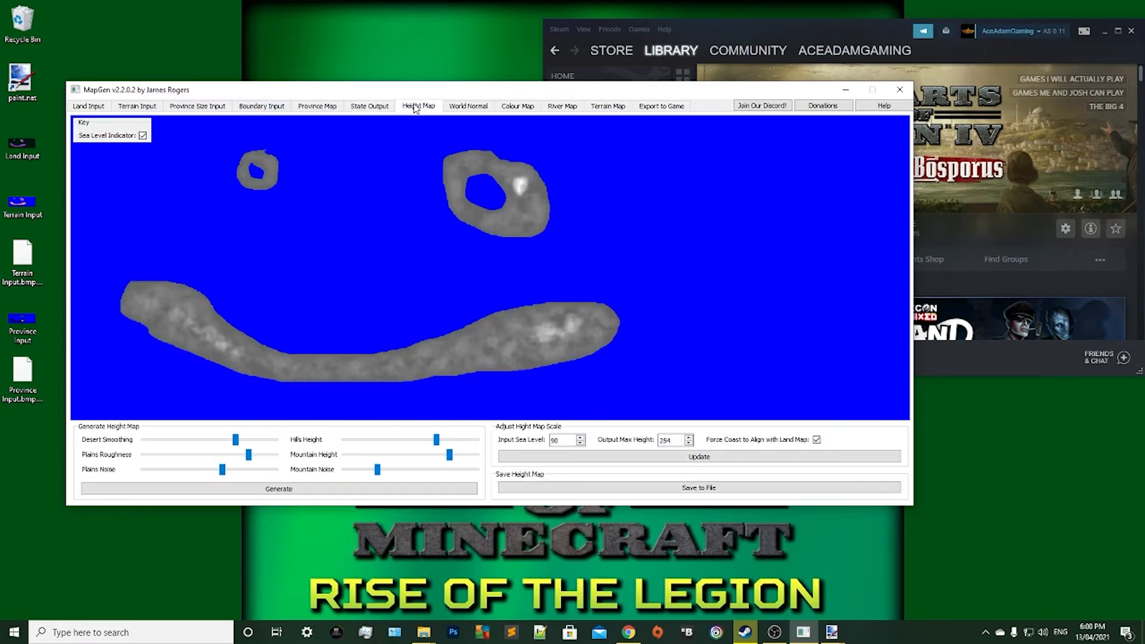
pyautogui.click(469, 105)
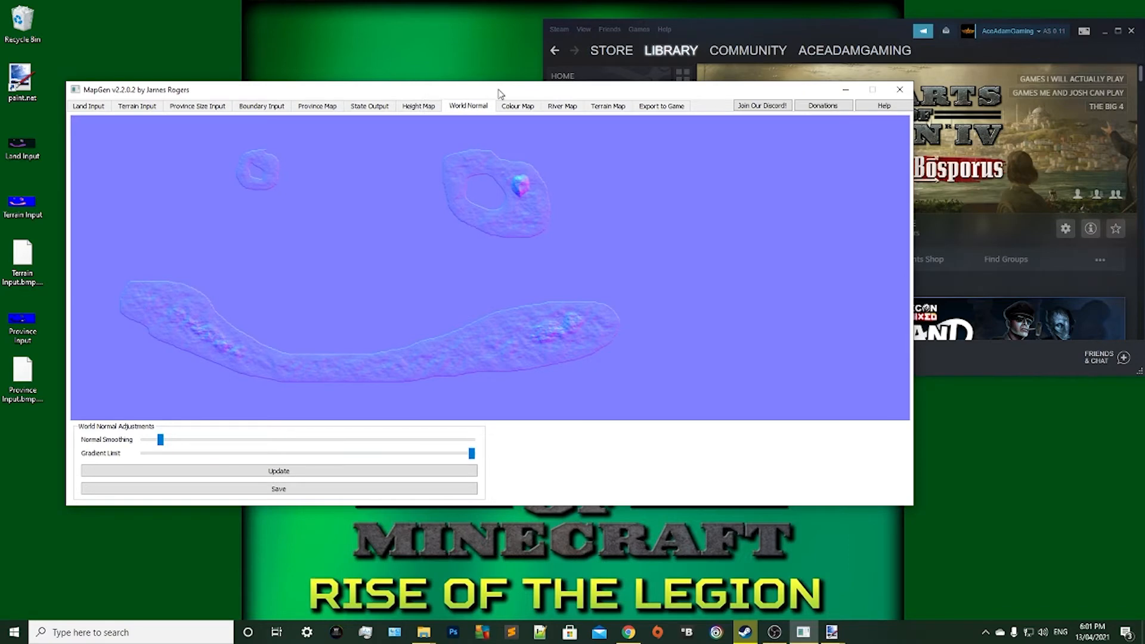
pyautogui.click(517, 107)
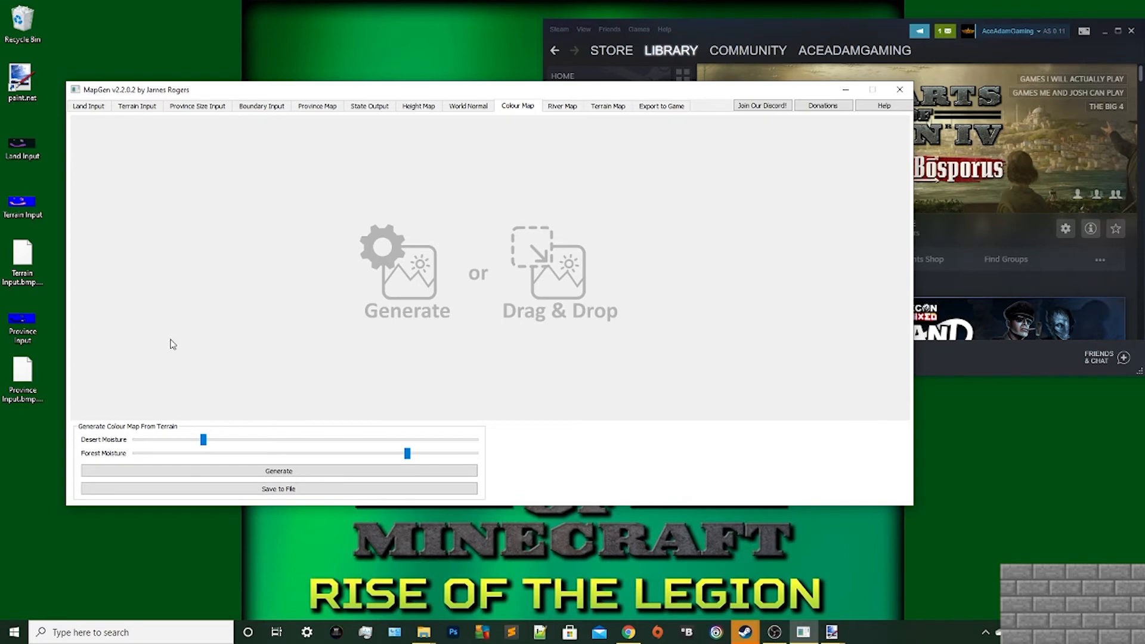
pyautogui.click(257, 472)
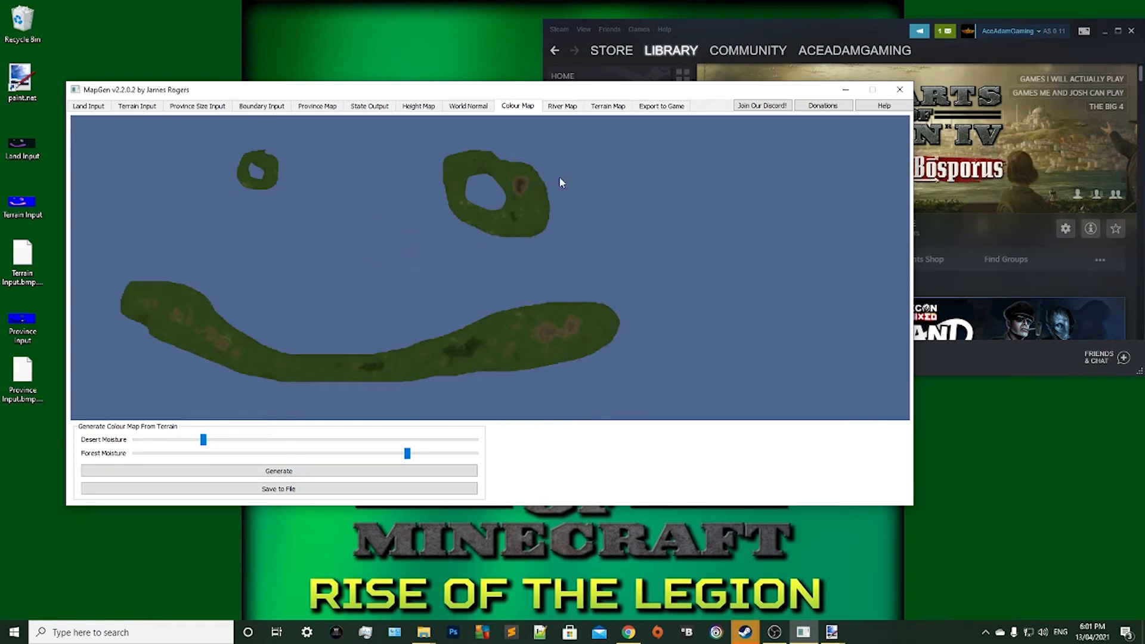
pyautogui.click(611, 106)
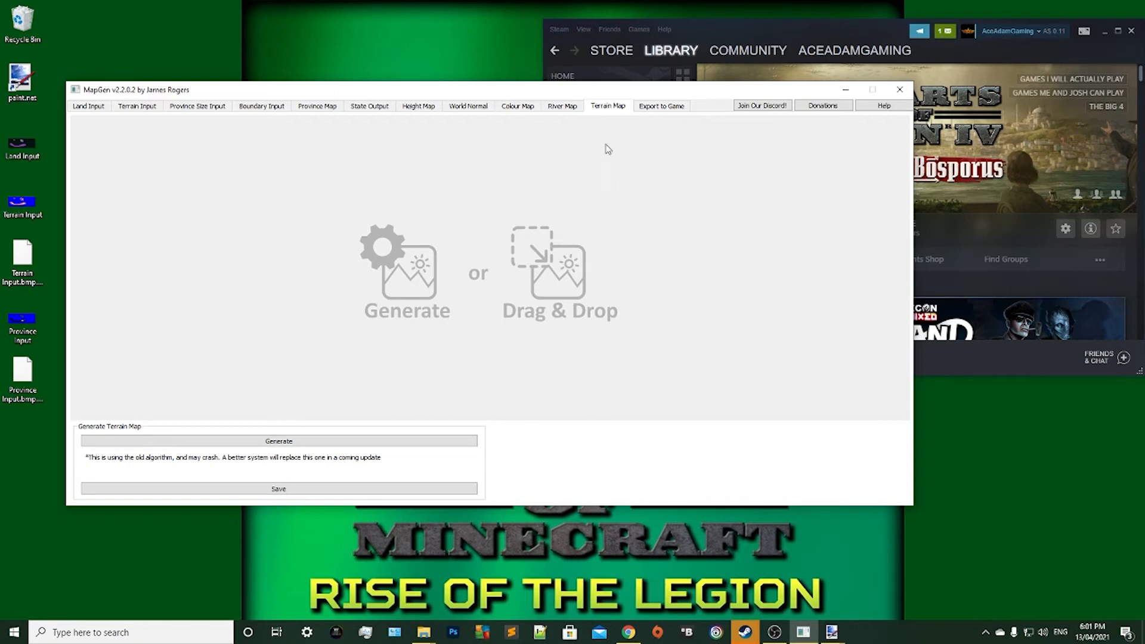
pyautogui.click(218, 442)
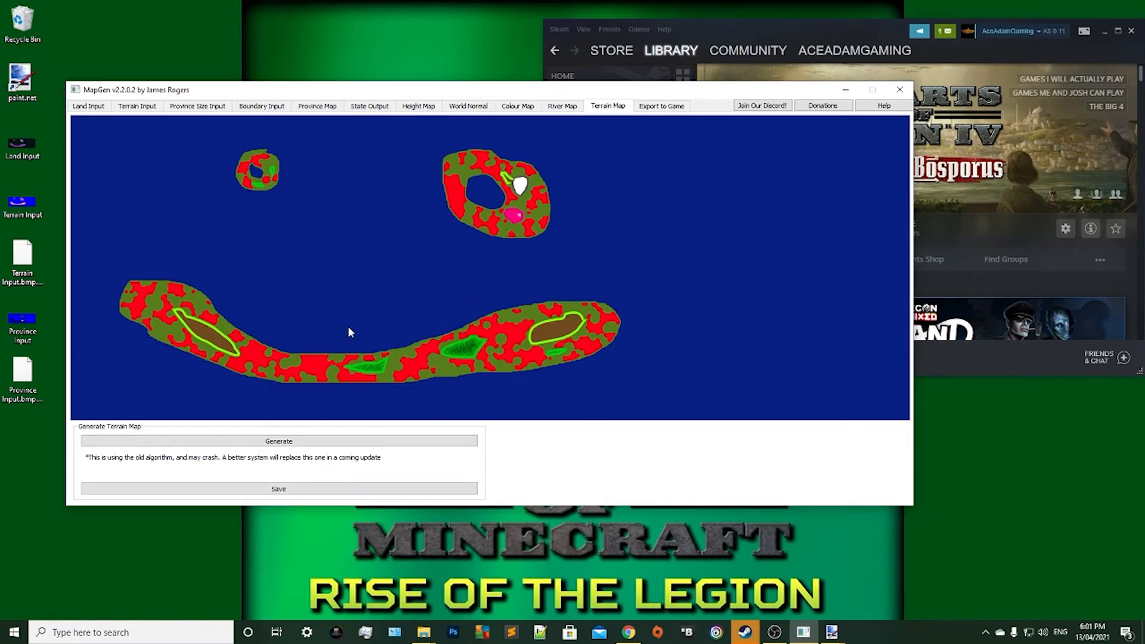
# Review the land, terrain, province size and boundary inputs and the generated province map.
pyautogui.click(126, 111)
pyautogui.click(93, 107)
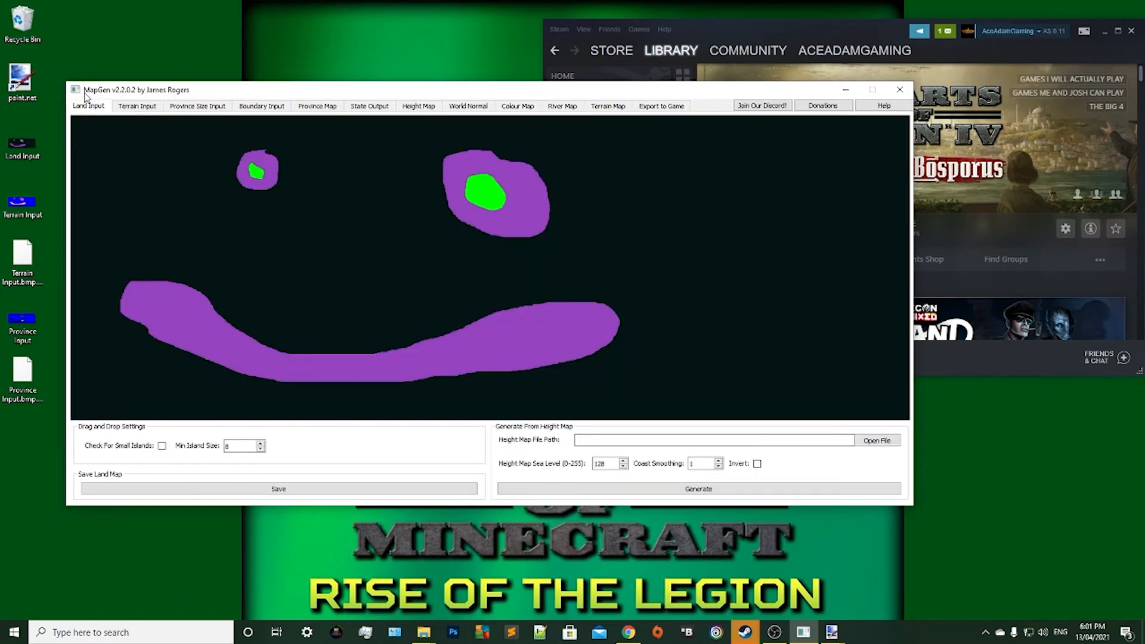
pyautogui.click(135, 107)
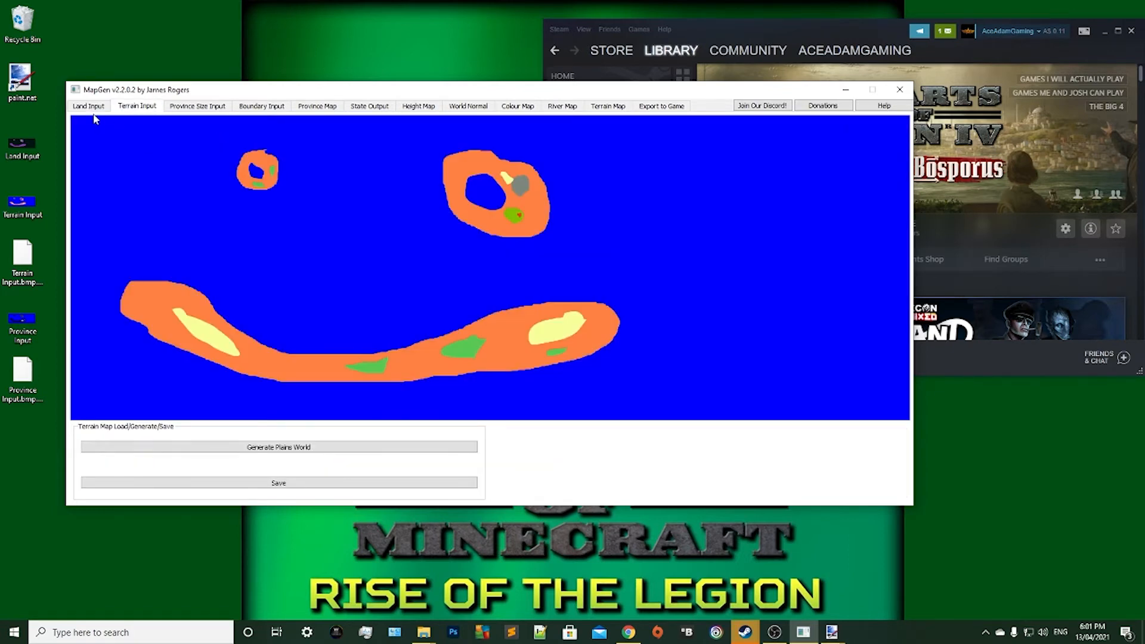
pyautogui.click(90, 108)
pyautogui.click(123, 110)
pyautogui.click(198, 107)
pyautogui.click(264, 108)
pyautogui.click(313, 107)
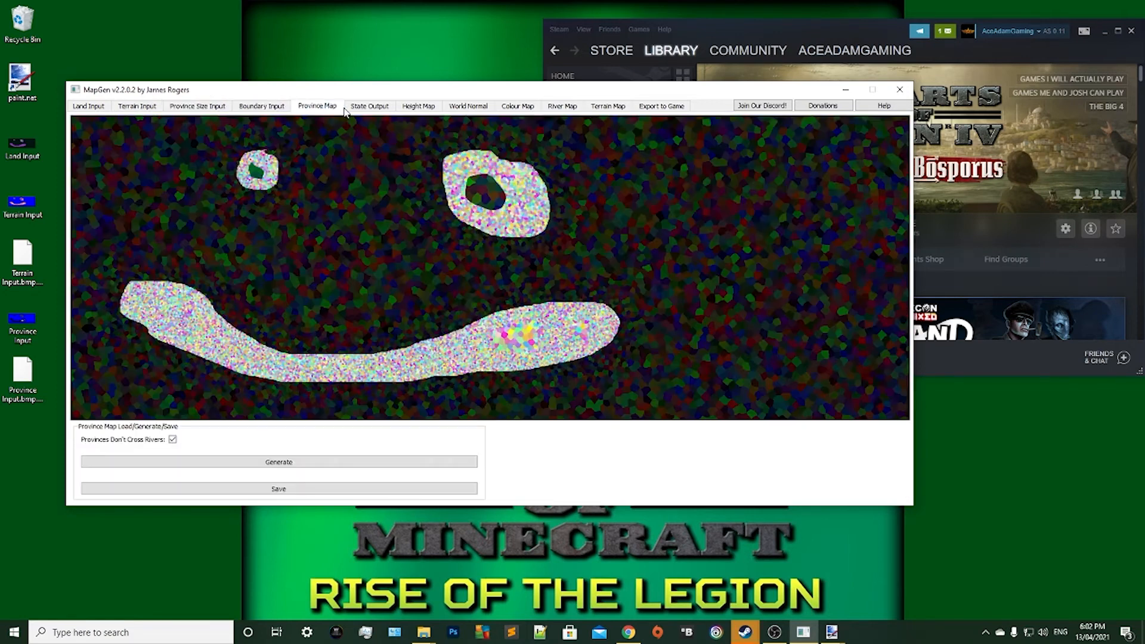
# Review the state output and the generated height, world normal, colour, river and terrain maps.
pyautogui.click(376, 108)
pyautogui.click(423, 107)
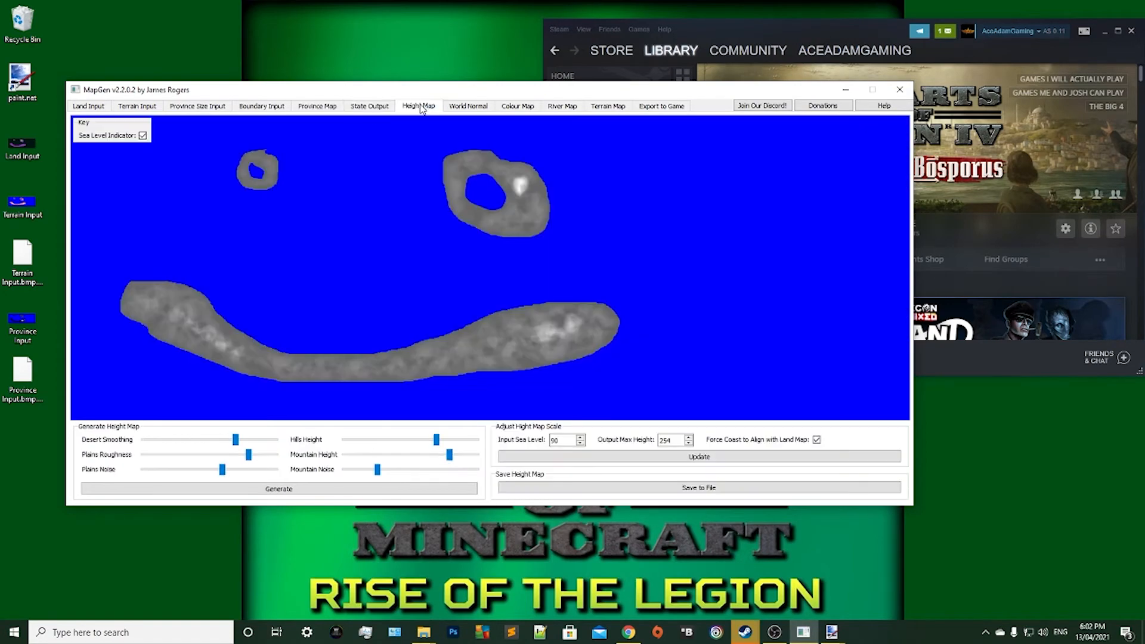
pyautogui.click(469, 106)
pyautogui.click(528, 107)
pyautogui.click(564, 106)
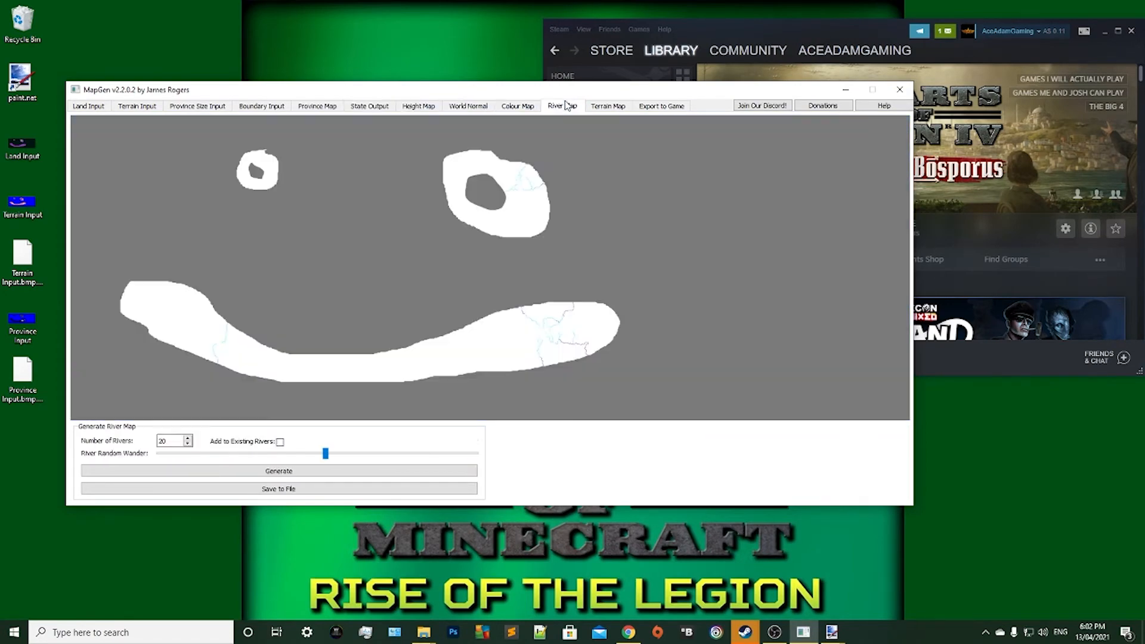
pyautogui.click(608, 108)
# Set the mod name for the game export to Tutorial.
pyautogui.click(662, 107)
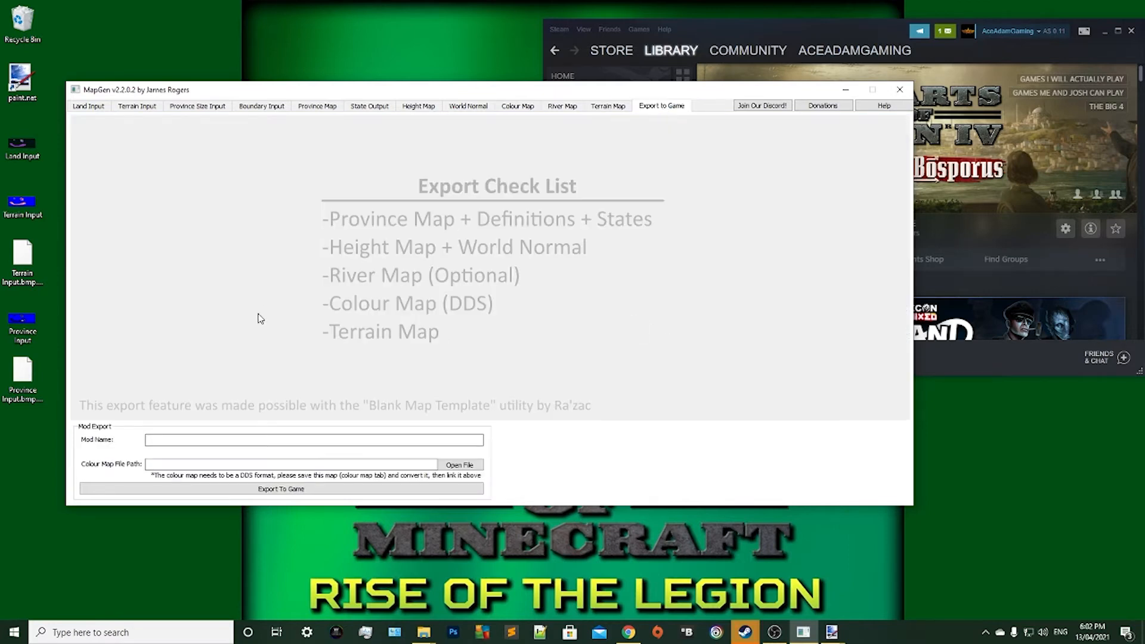
pyautogui.click(193, 441)
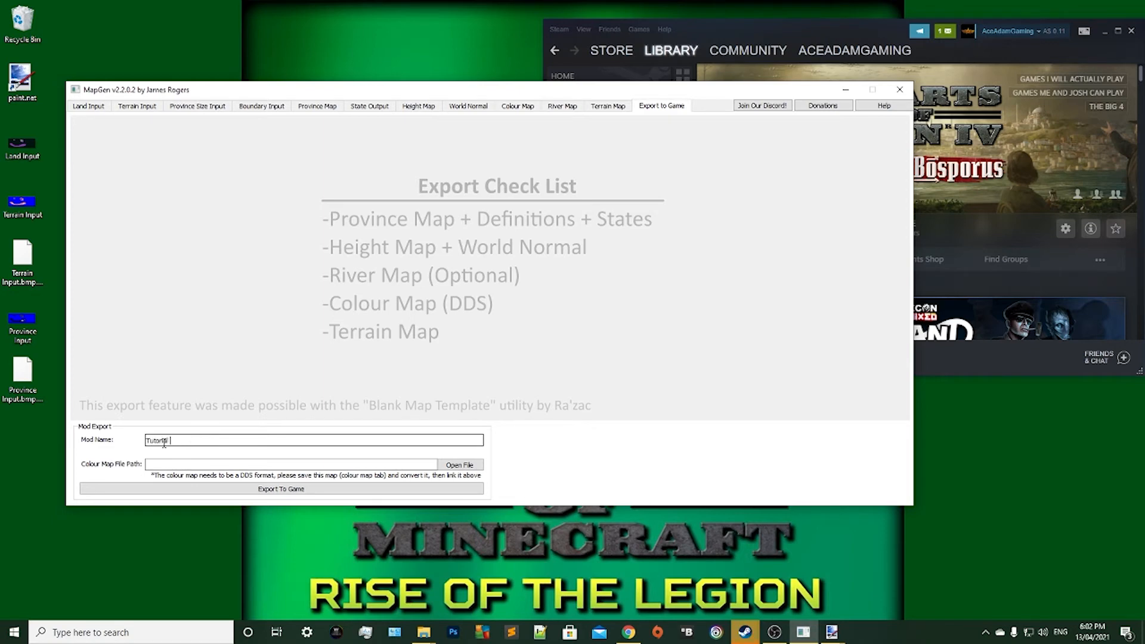
pyautogui.write('Tutorial')
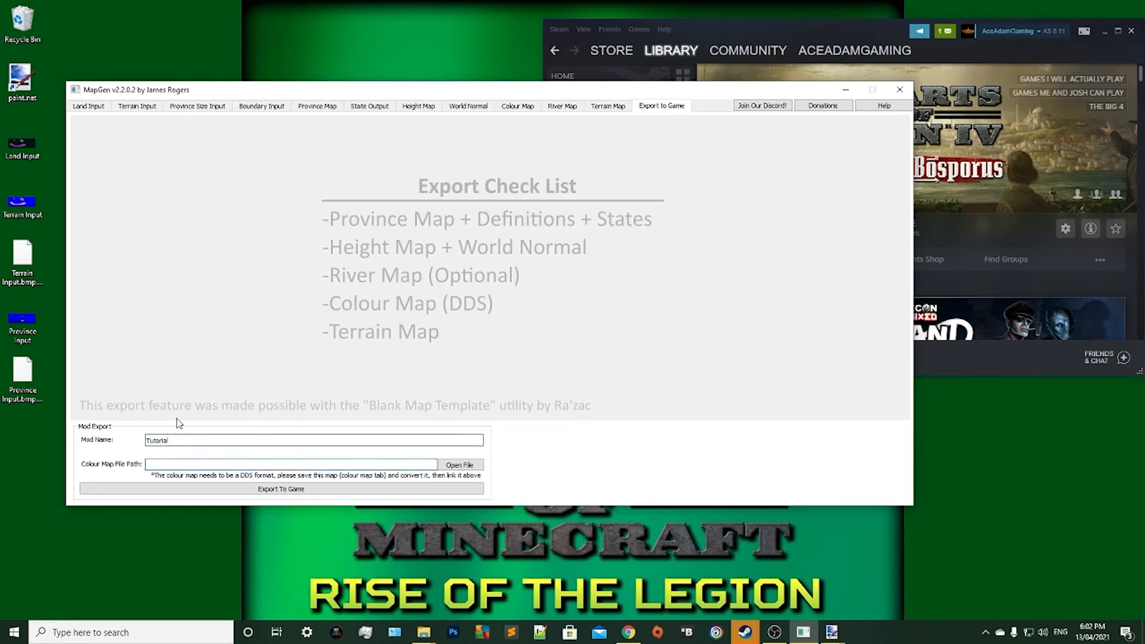
# Save the colour map to the Desktop as a 24-bit bitmap named Colour Map, and accept opening the online conversion tool.
pyautogui.click(515, 106)
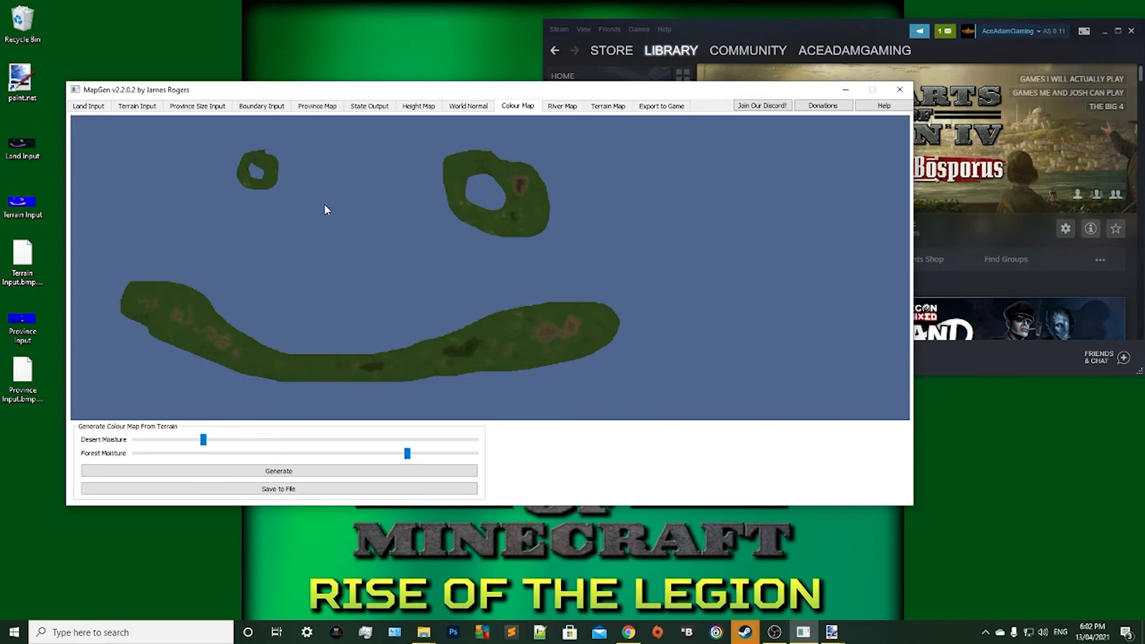
pyautogui.click(309, 490)
pyautogui.click(657, 108)
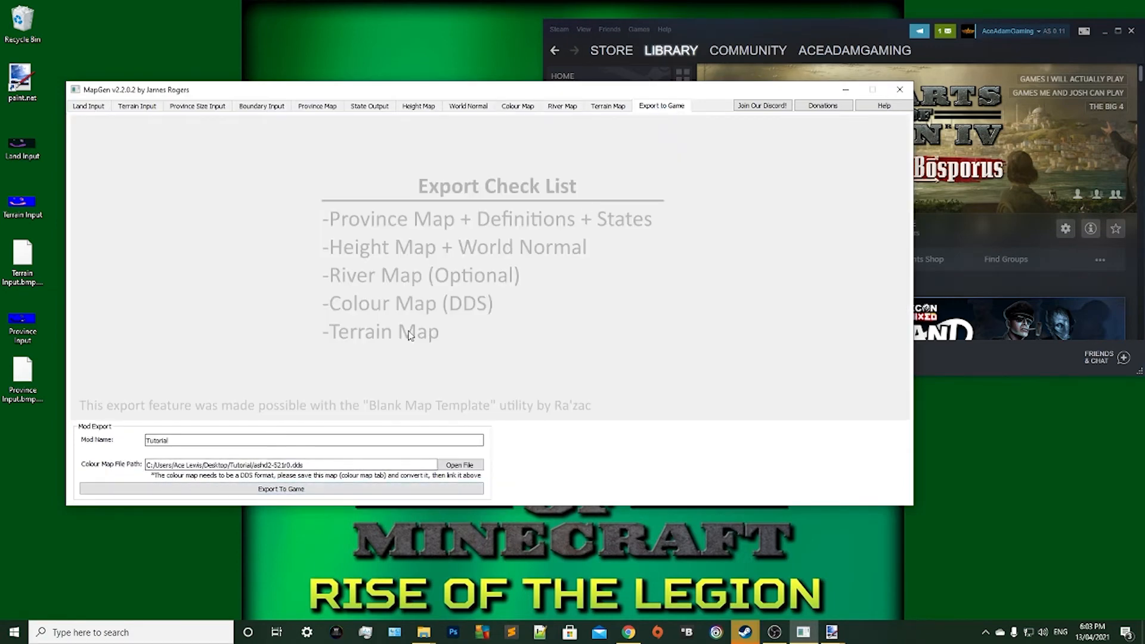
pyautogui.click(510, 105)
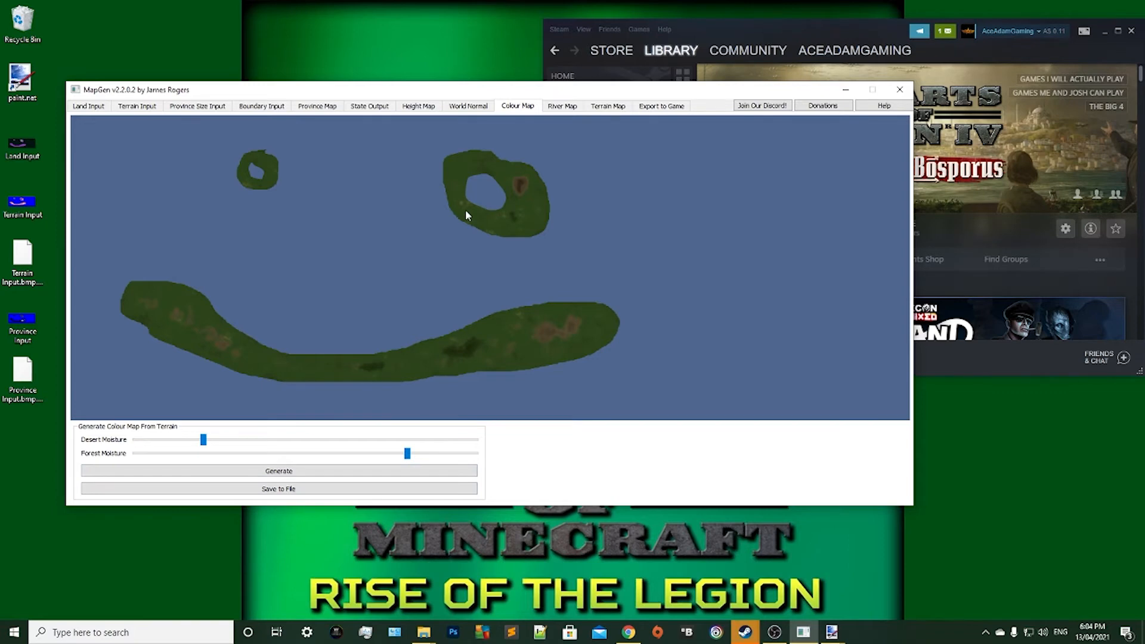
pyautogui.click(247, 489)
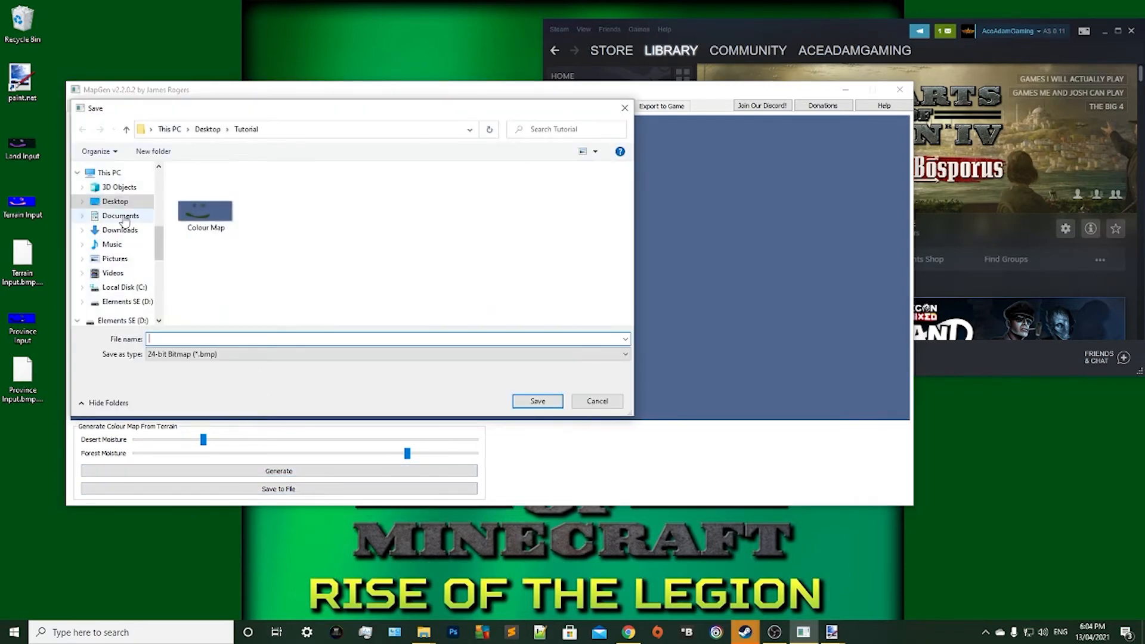
pyautogui.scroll(2, 116, 268)
pyautogui.click(116, 291)
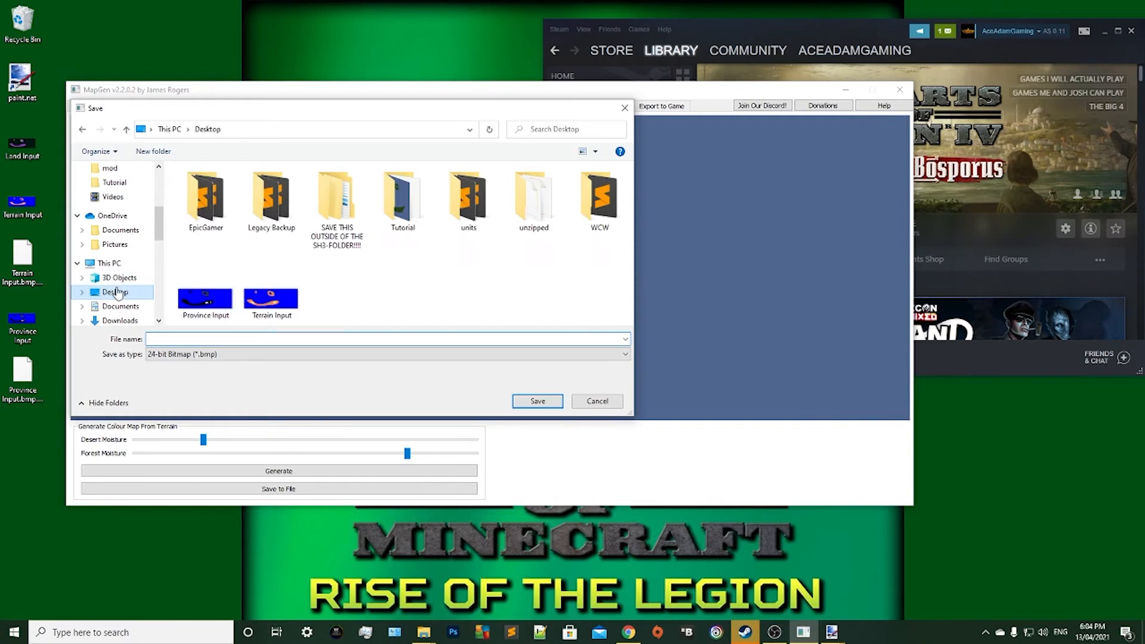
pyautogui.click(189, 340)
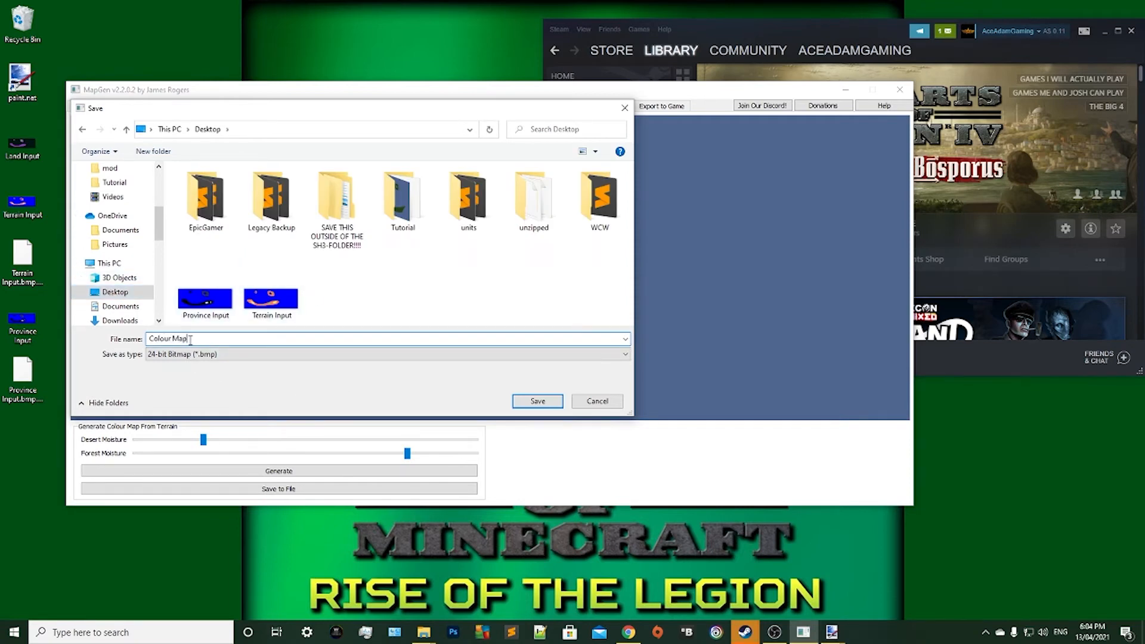
pyautogui.click(527, 405)
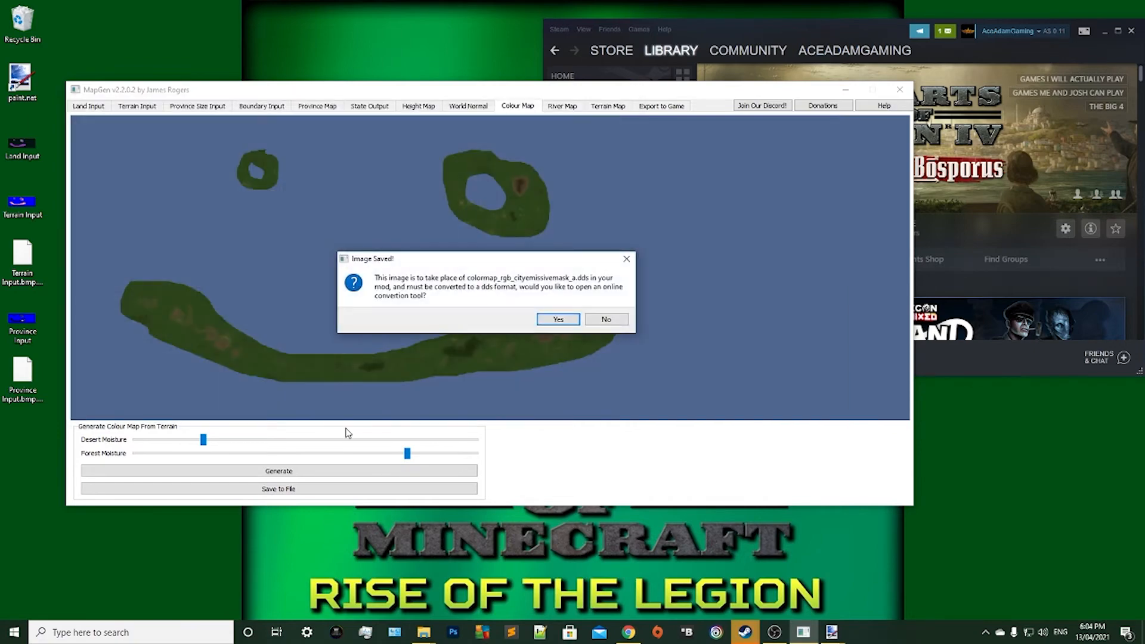
pyautogui.click(557, 320)
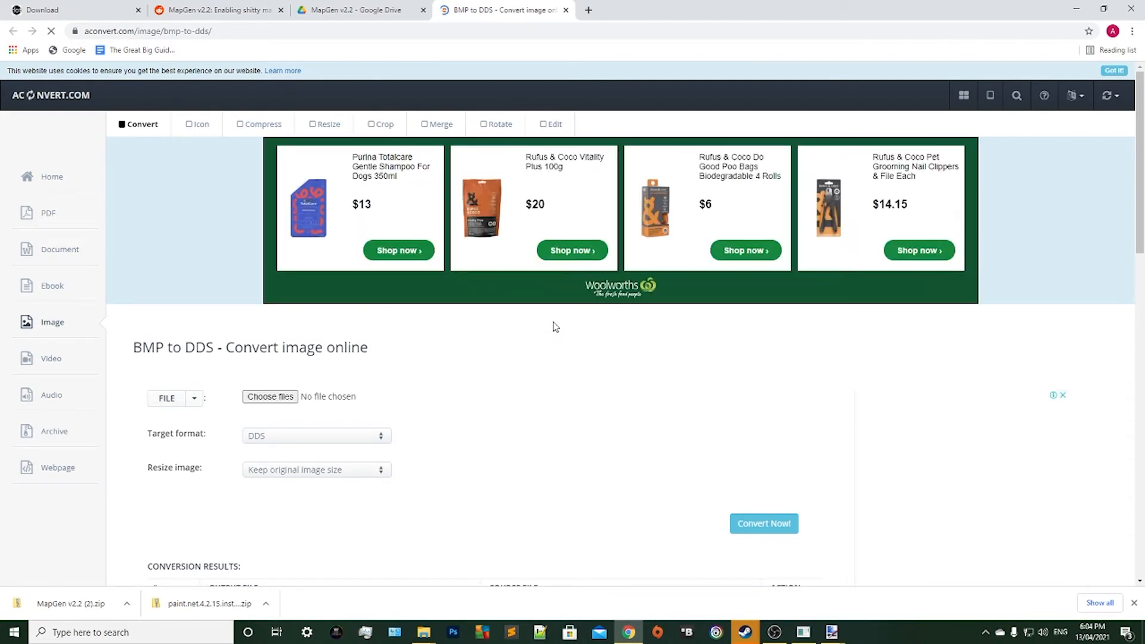
# Choose Colour Map.bmp from the Desktop in the online converter and convert it to DDS at original size.
pyautogui.click(261, 398)
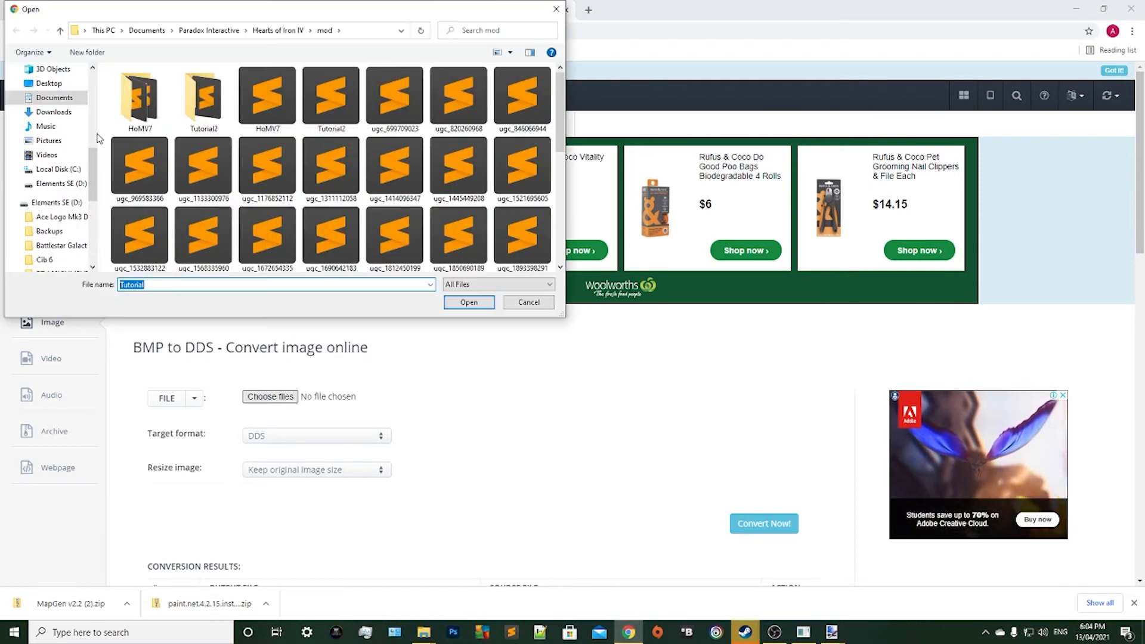
pyautogui.scroll(6, 47, 144)
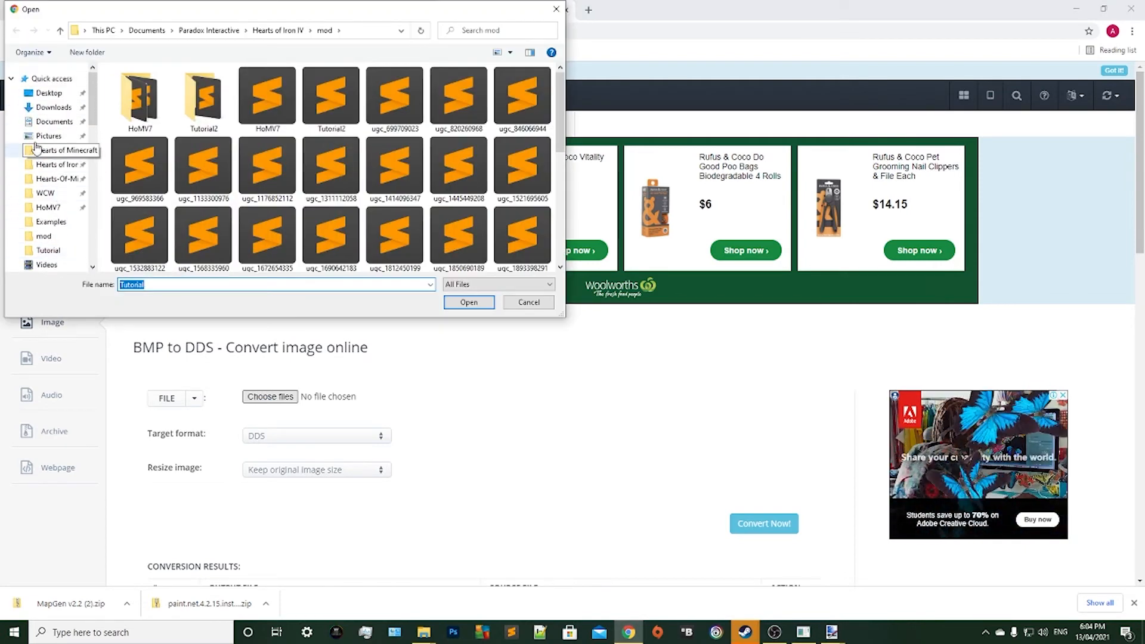
pyautogui.click(39, 98)
pyautogui.scroll(-1, 370, 197)
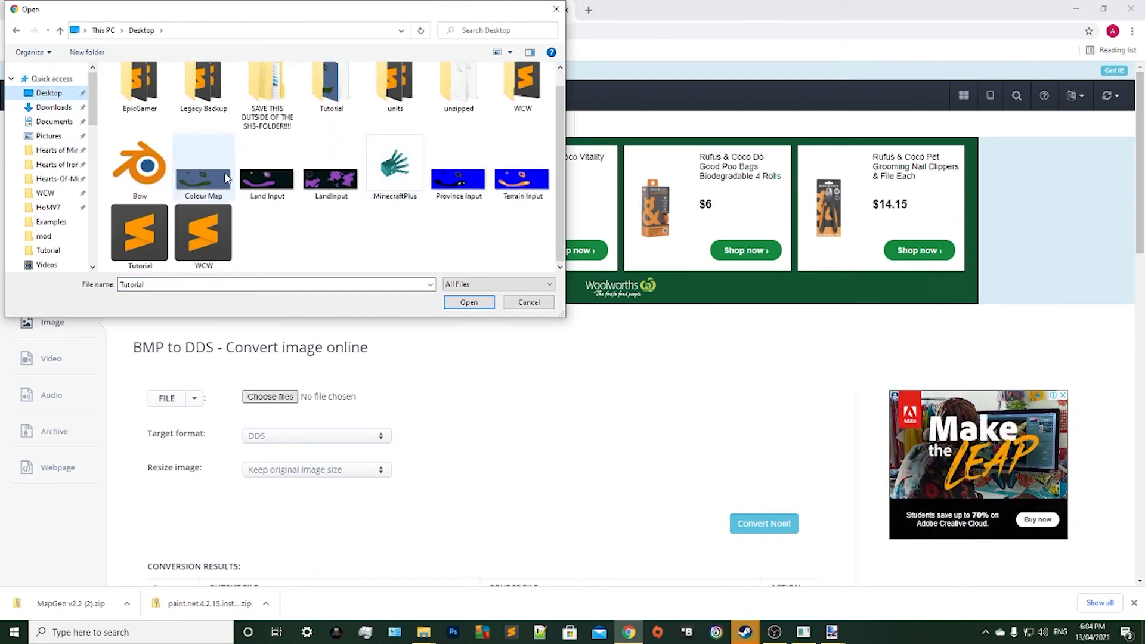
pyautogui.click(202, 180)
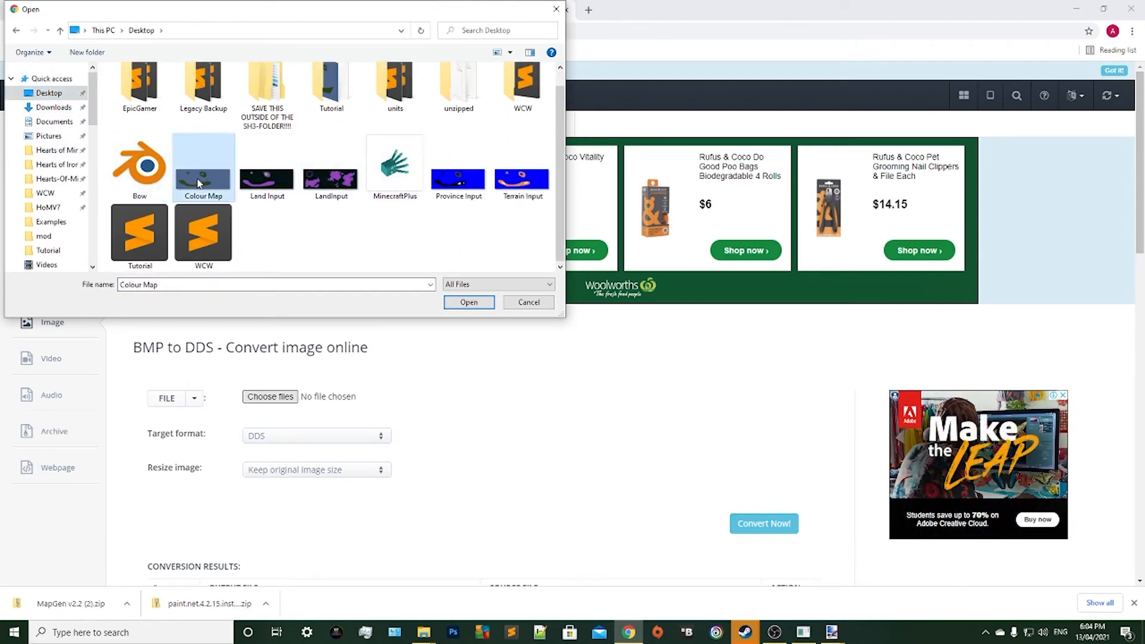
pyautogui.click(464, 303)
pyautogui.scroll(-2, 299, 330)
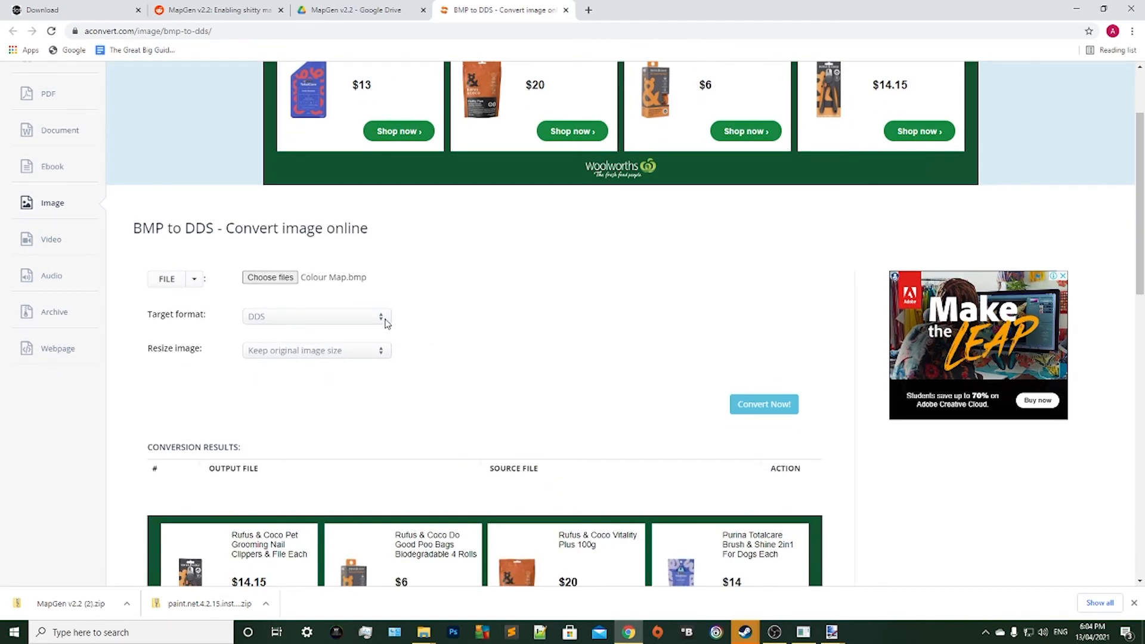
pyautogui.click(747, 405)
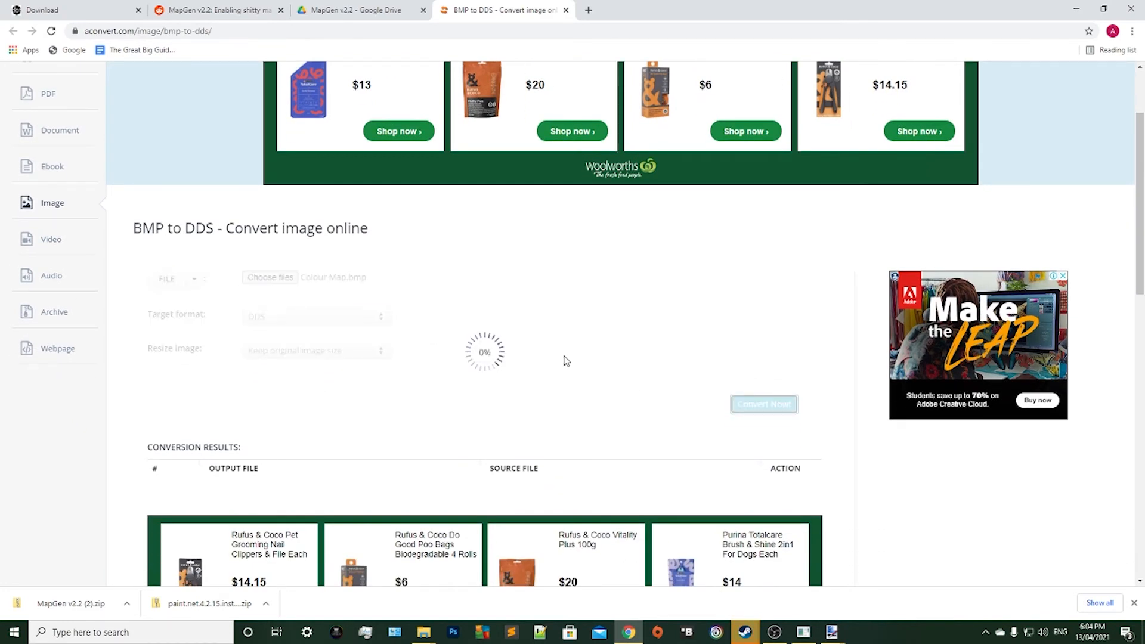
# Add the converted DDS file to a ZIP on its file information page and download the archive.
pyautogui.scroll(-1, 299, 340)
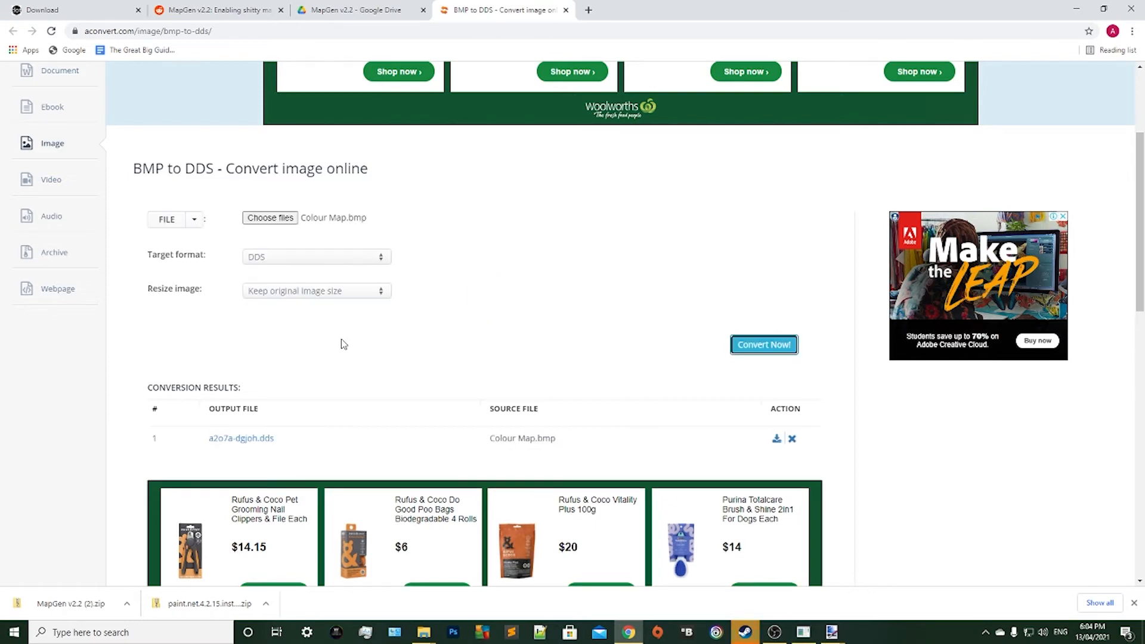
pyautogui.scroll(-1, 339, 366)
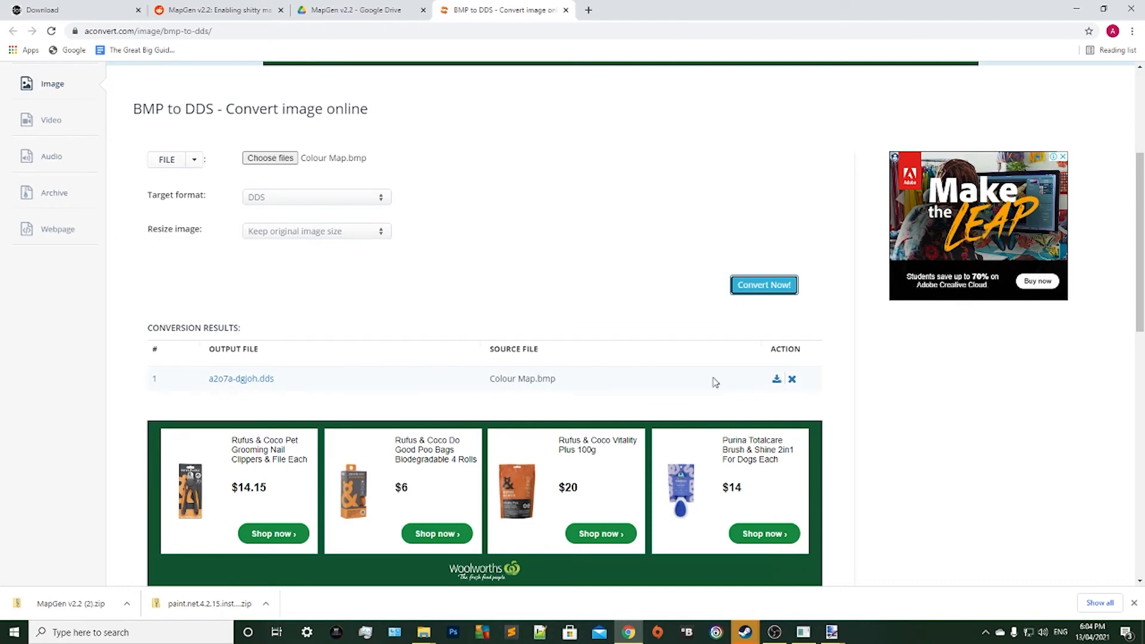
pyautogui.click(776, 380)
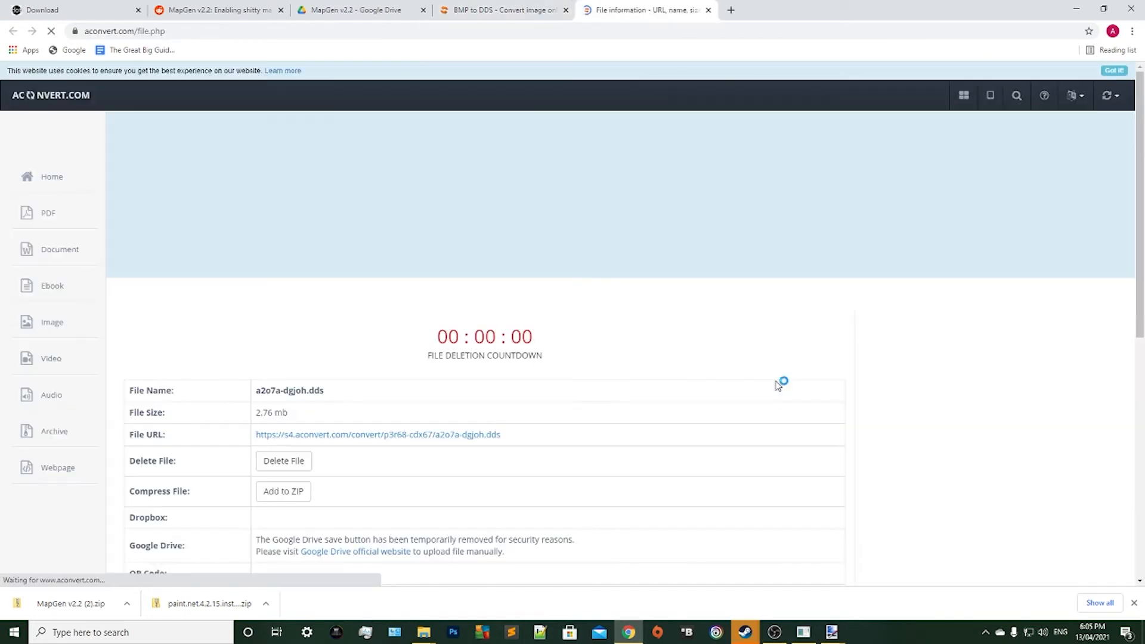
pyautogui.scroll(-2, 340, 320)
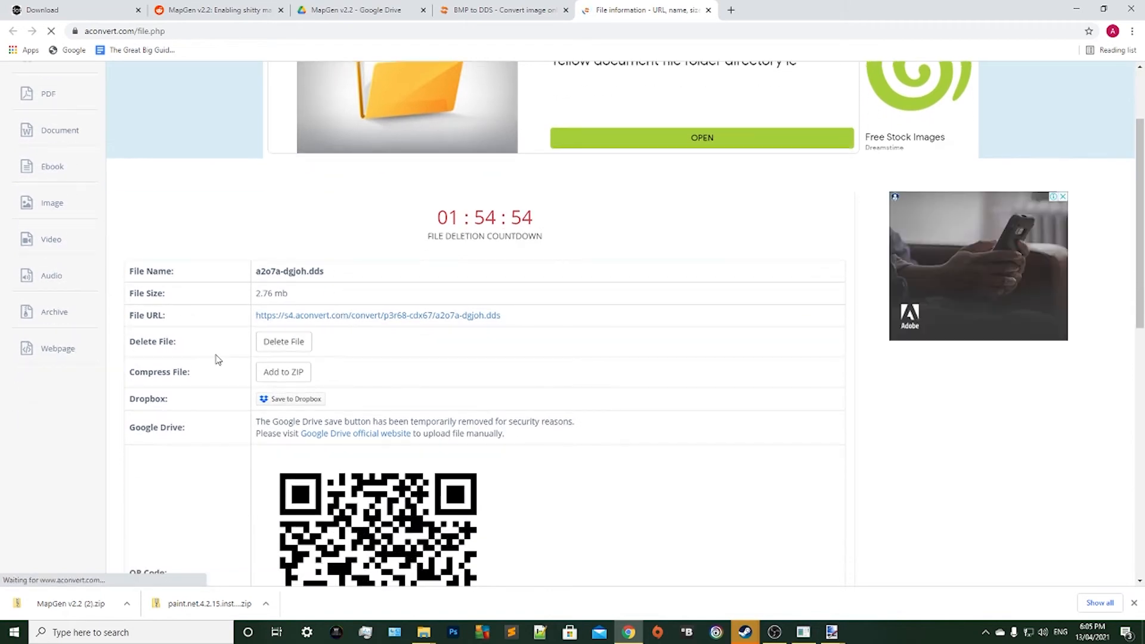
pyautogui.click(289, 376)
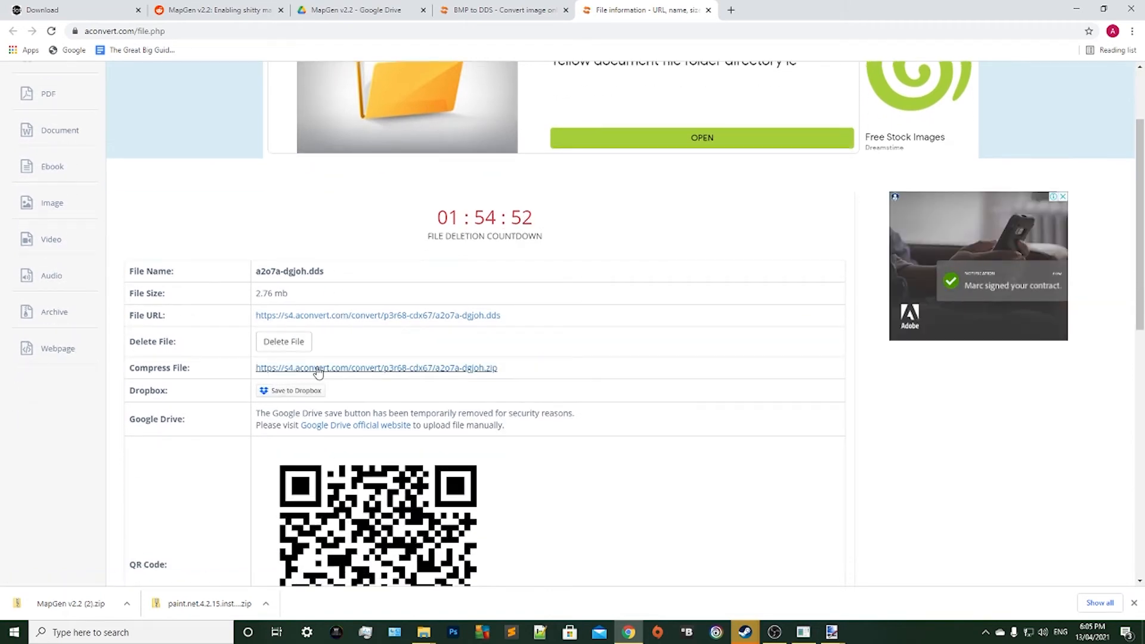
pyautogui.click(318, 368)
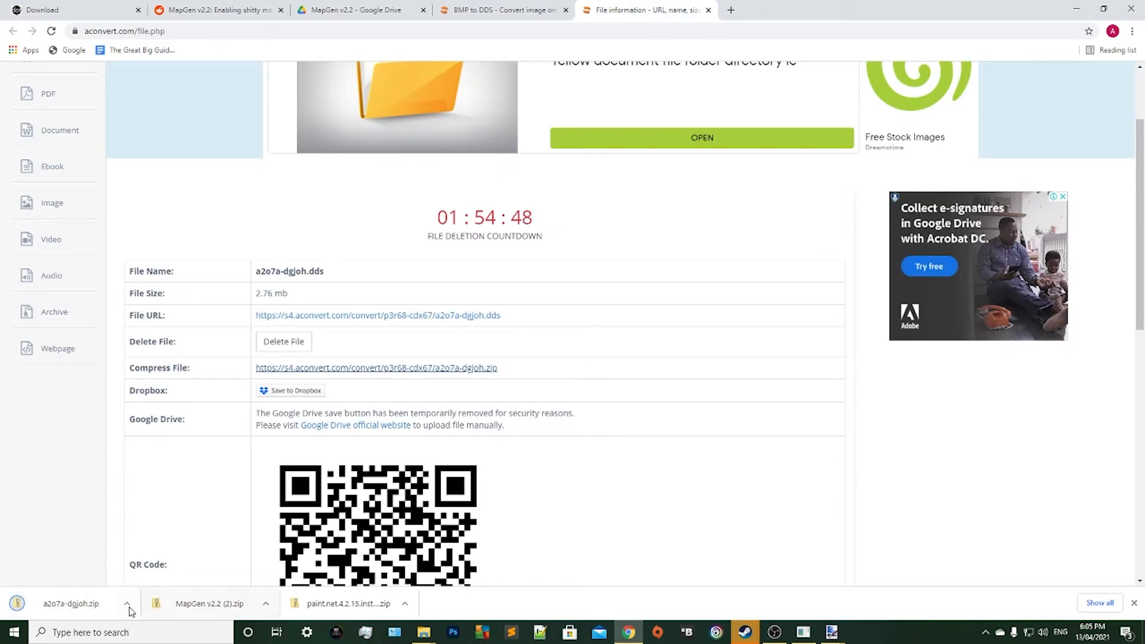
# Show the downloaded a2o7a-dgjoh archive in its folder and extract it there with 7-Zip.
pyautogui.click(128, 605)
pyautogui.click(178, 566)
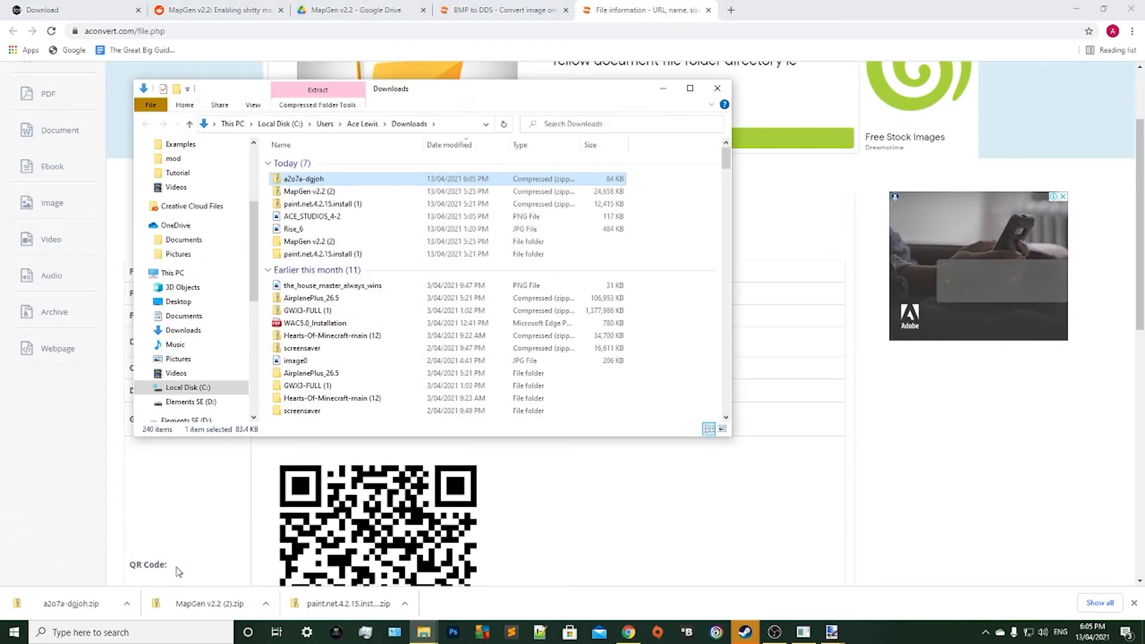
pyautogui.rightClick(320, 179)
pyautogui.moveTo(350, 250)
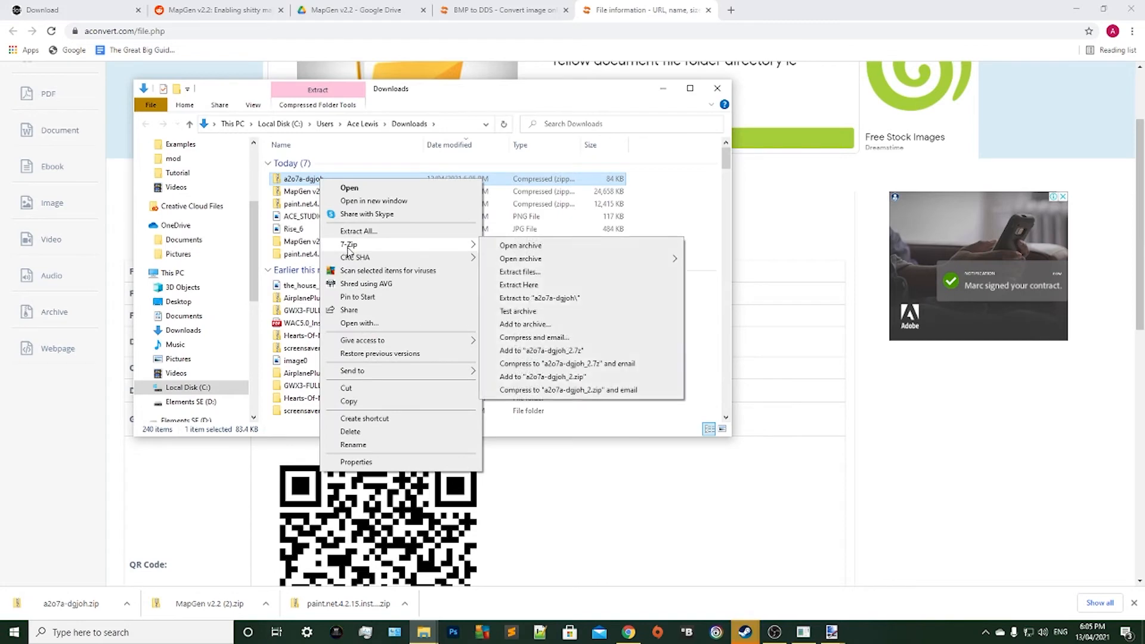
pyautogui.click(540, 272)
pyautogui.click(567, 386)
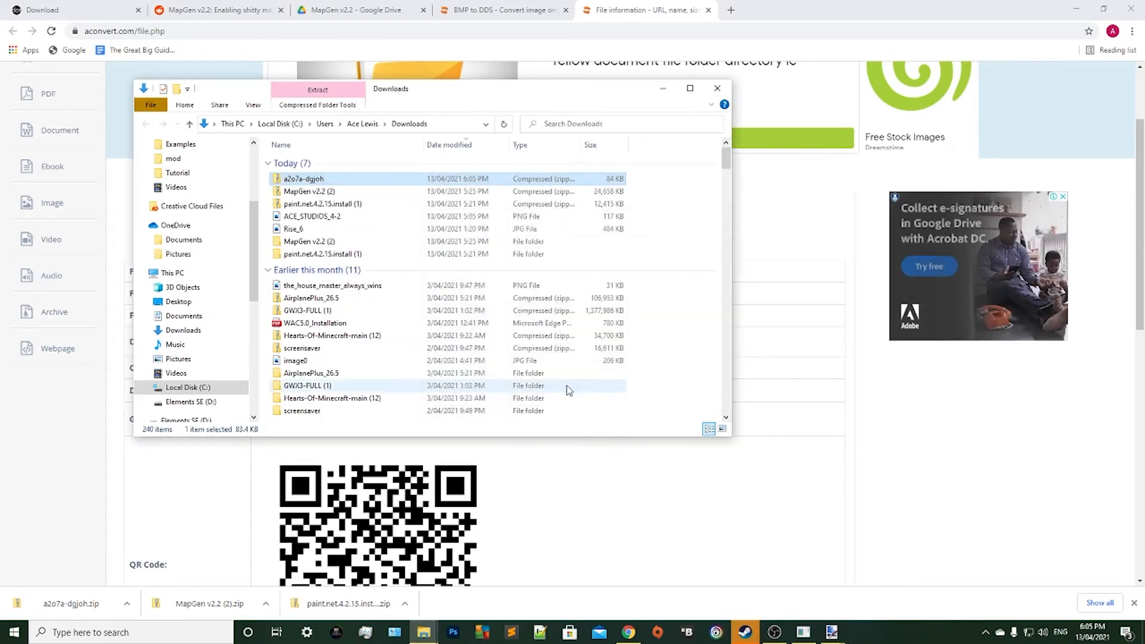
# Move the DDS file from the extracted a2o7a-dgjoh folder to the Desktop and return to MapGen.
pyautogui.click(278, 242)
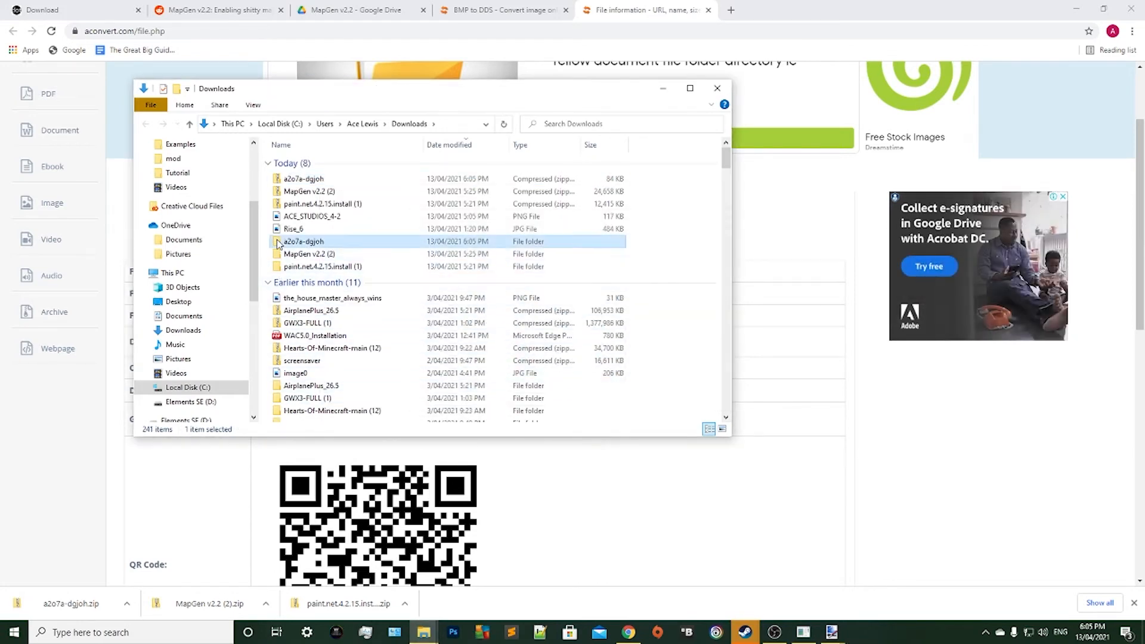
pyautogui.doubleClick(278, 243)
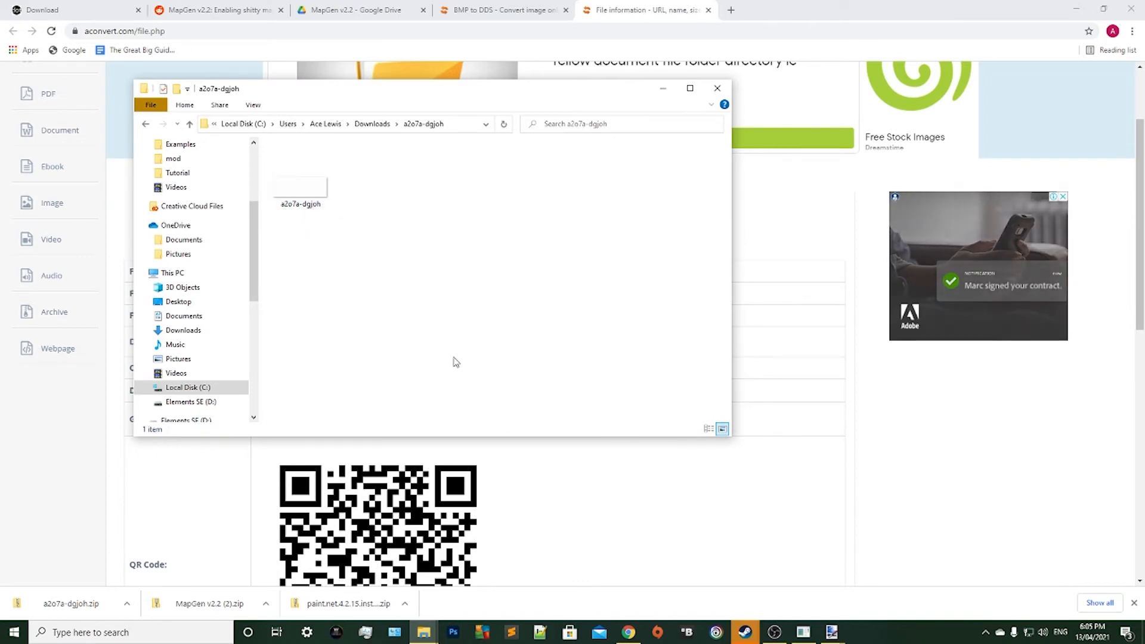
pyautogui.click(1069, 7)
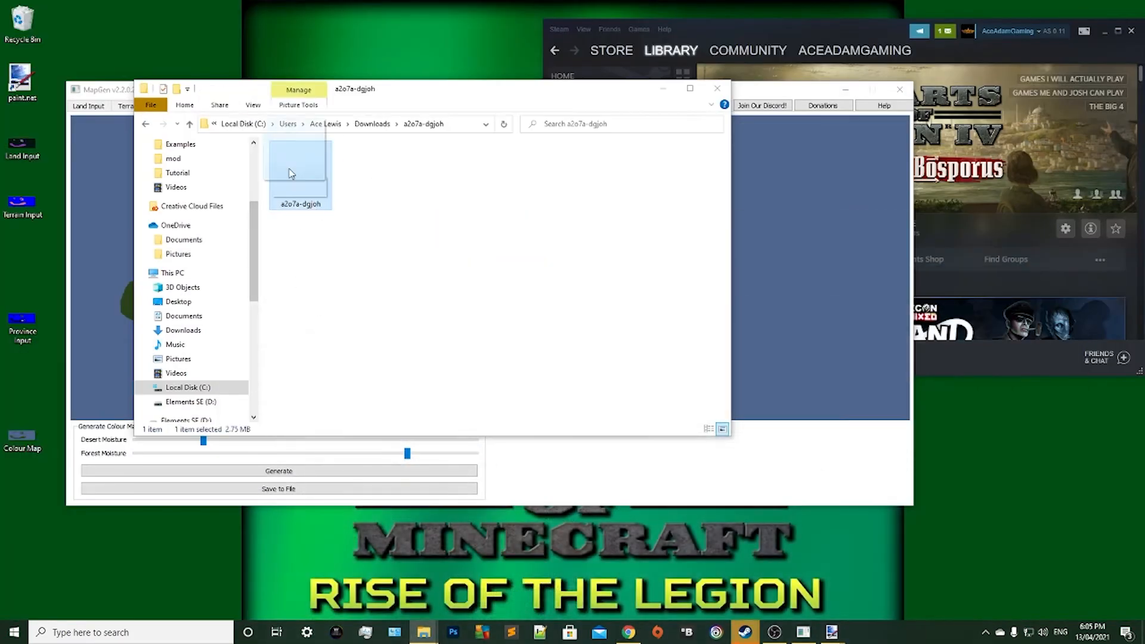
pyautogui.moveTo(301, 182); pyautogui.dragTo(149, 39)
pyautogui.click(748, 252)
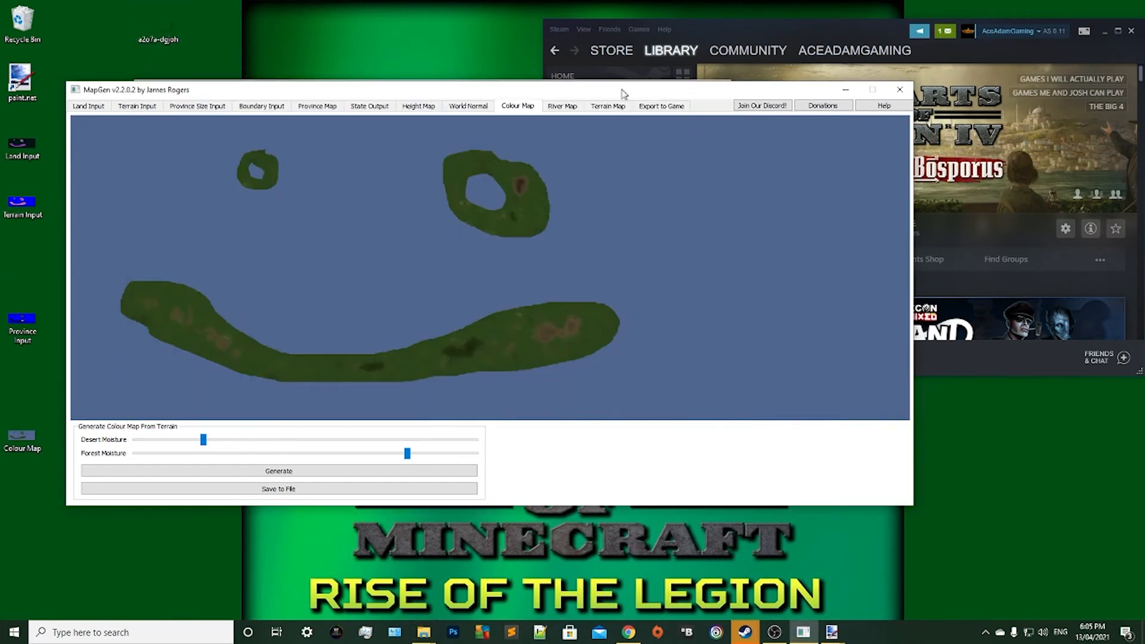
# Choose the a2o7a-dgjoh DDS file from the Desktop as the colour map for the game export.
pyautogui.click(644, 107)
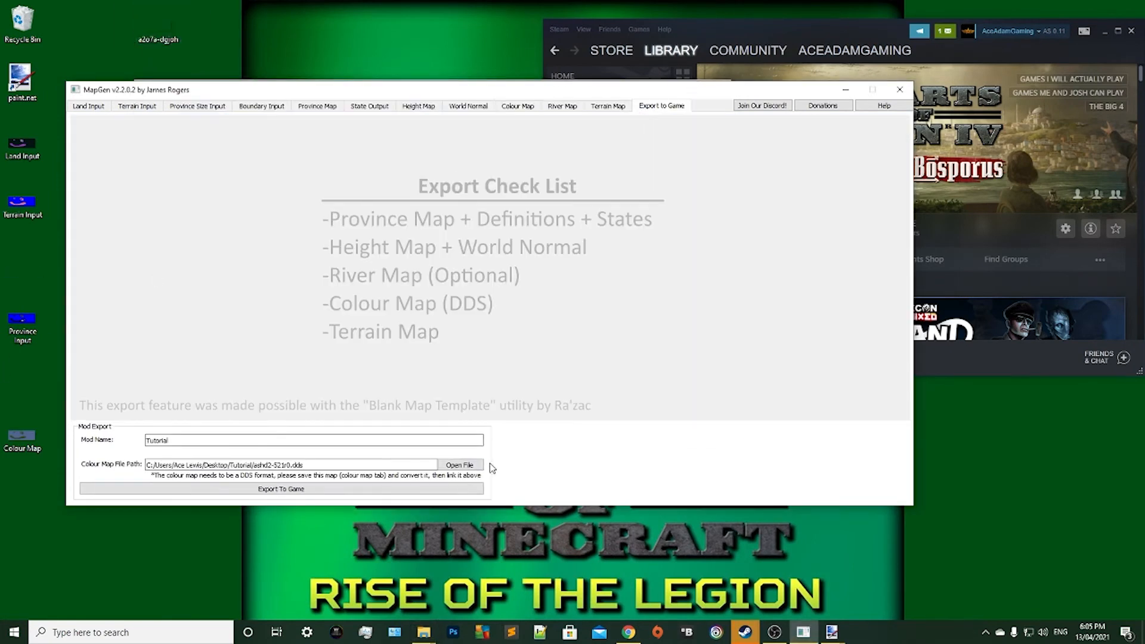
pyautogui.click(459, 466)
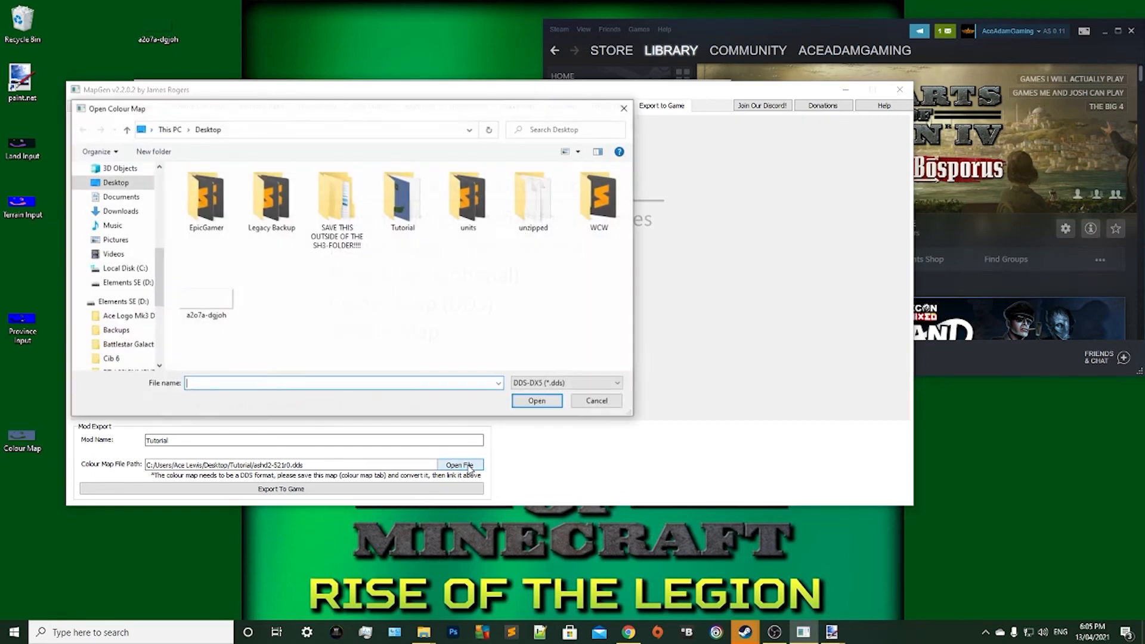
pyautogui.scroll(-3, 113, 250)
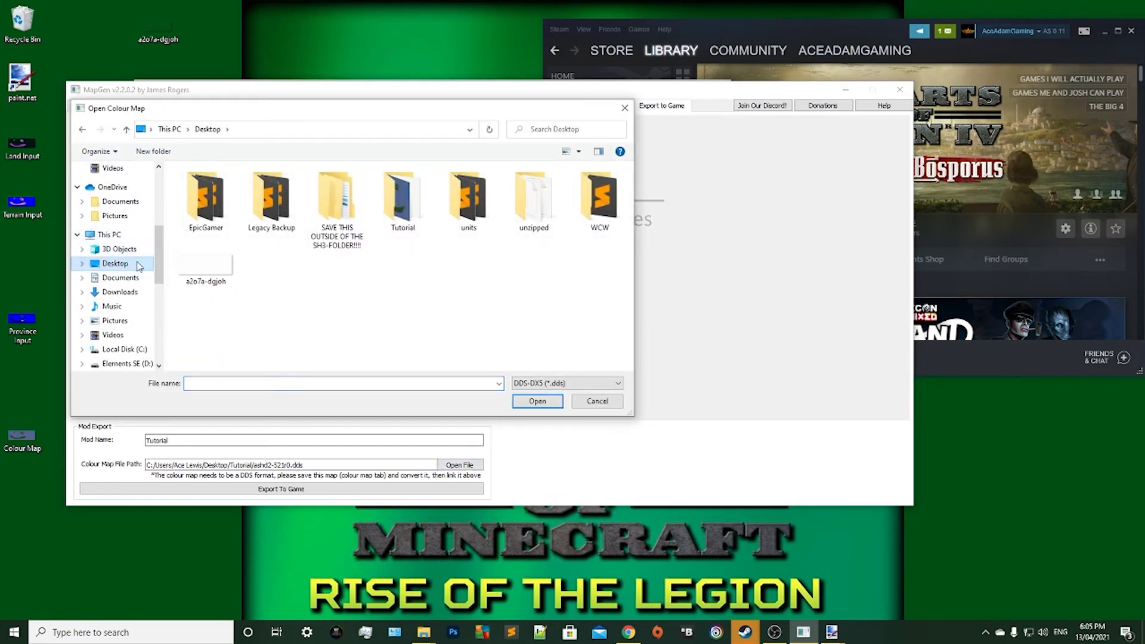
pyautogui.click(206, 268)
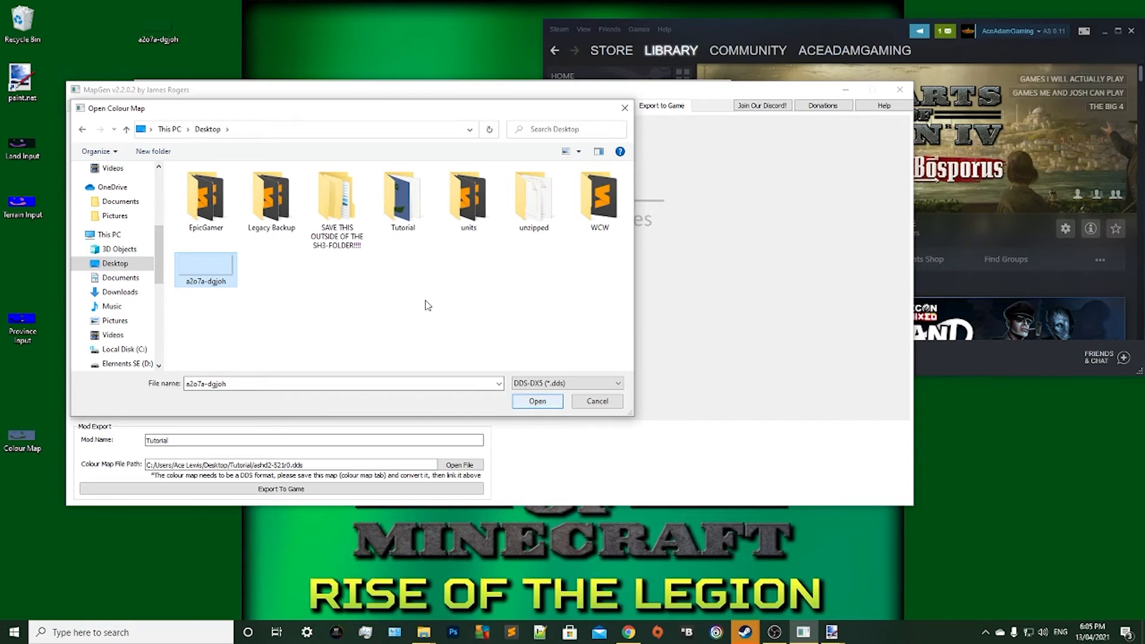
pyautogui.click(538, 402)
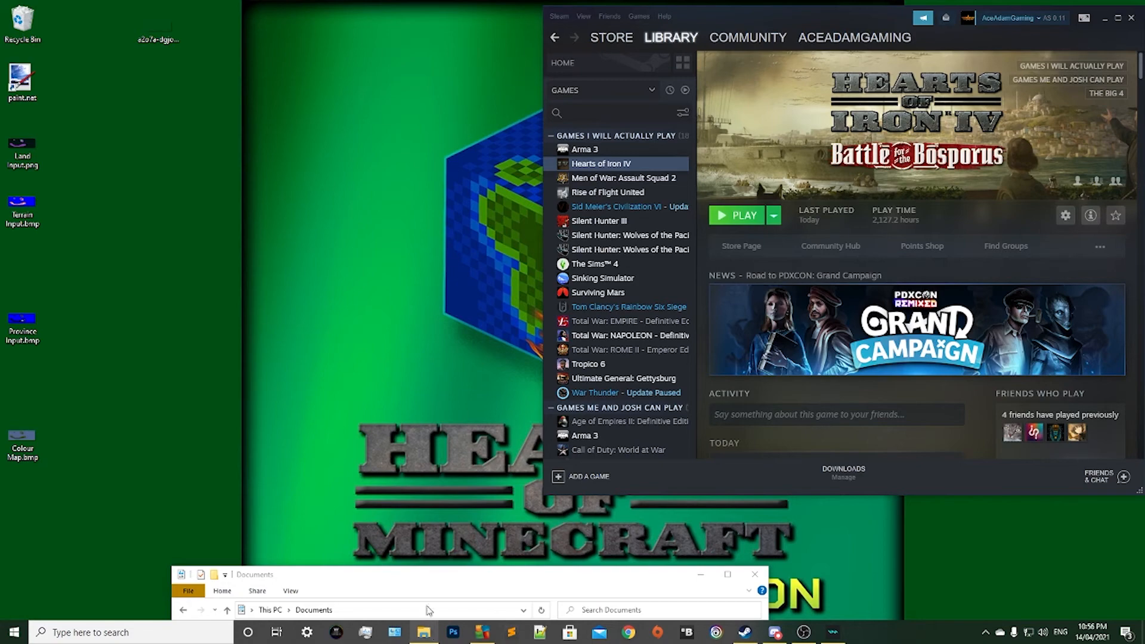
# Open the mod folder of Hearts of Iron IV inside the Paradox Interactive folder in Documents.
pyautogui.moveTo(376, 580); pyautogui.dragTo(483, 137)
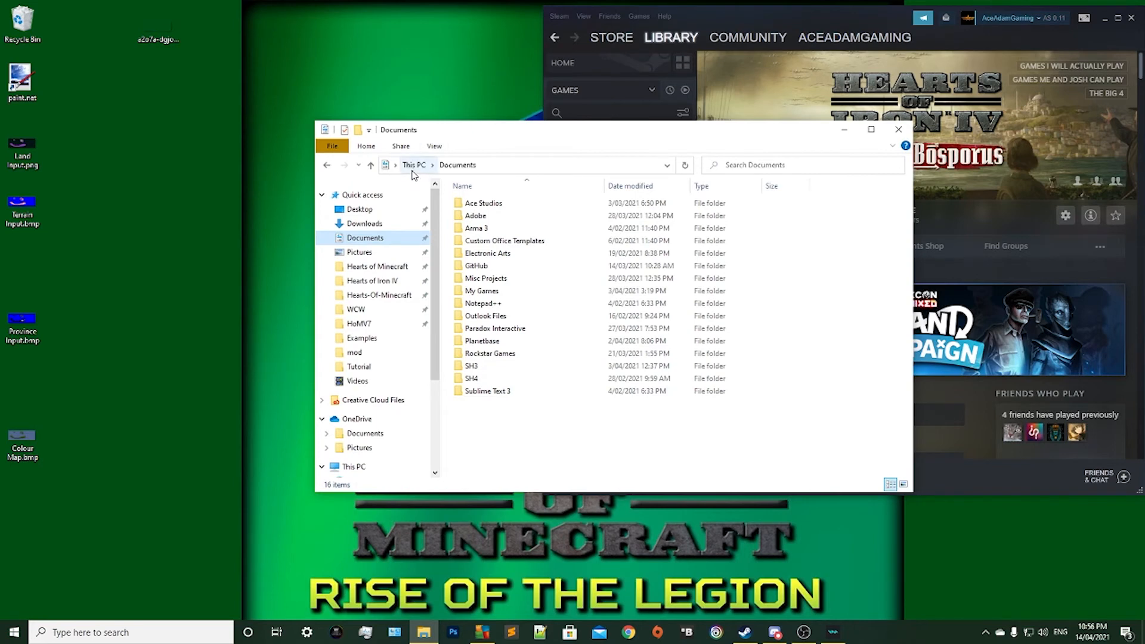
pyautogui.doubleClick(474, 334)
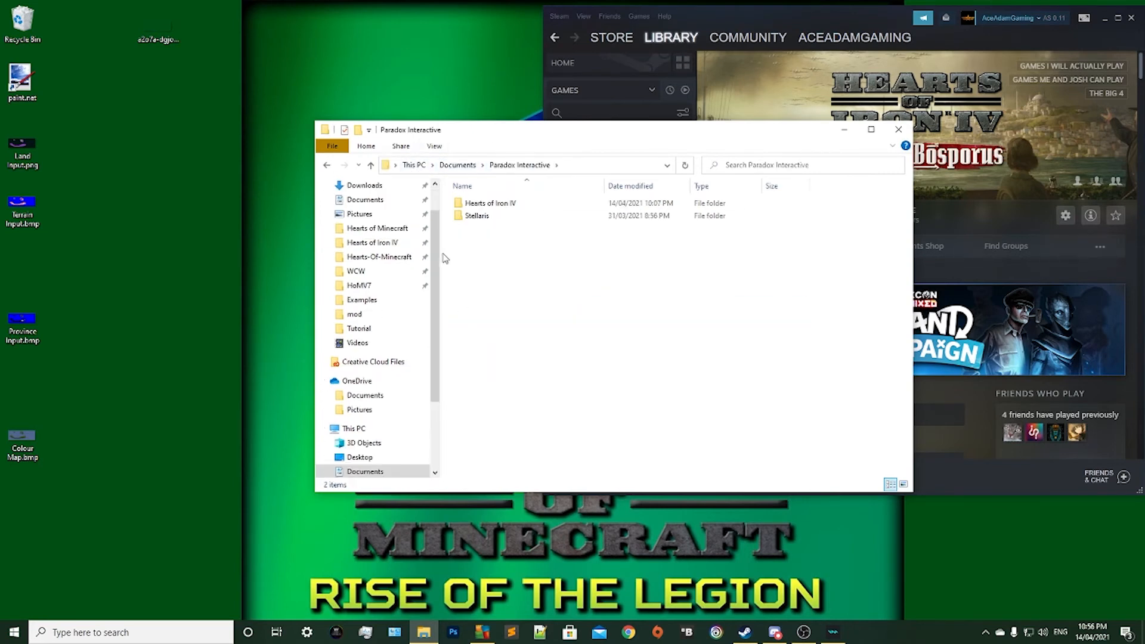
pyautogui.doubleClick(491, 203)
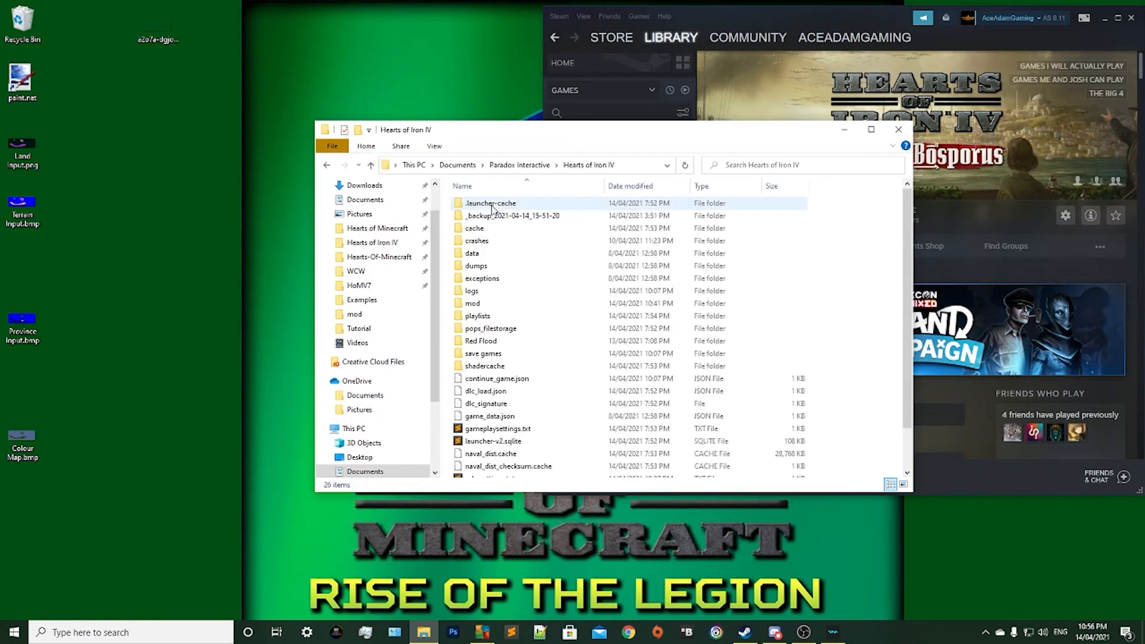
pyautogui.doubleClick(495, 304)
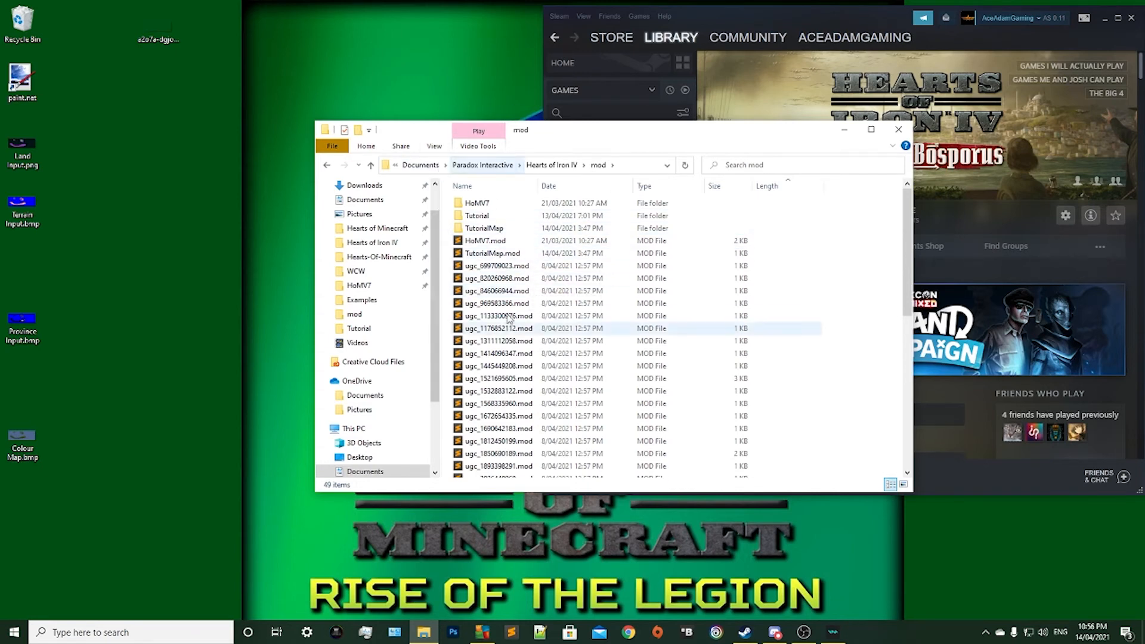
pyautogui.click(478, 217)
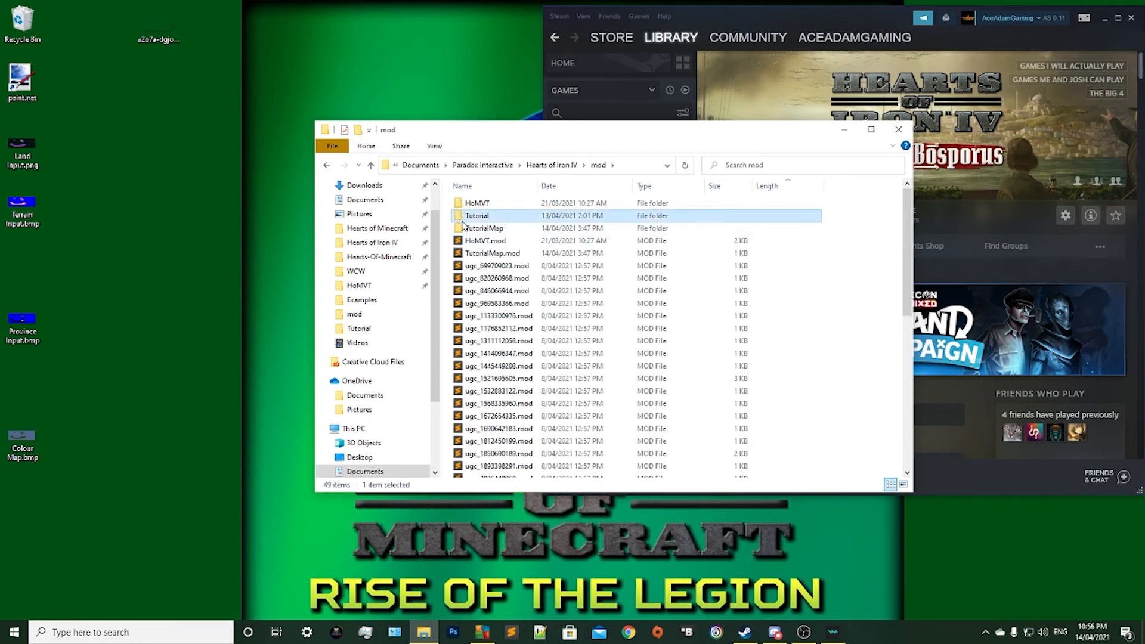
pyautogui.rightClick(480, 223)
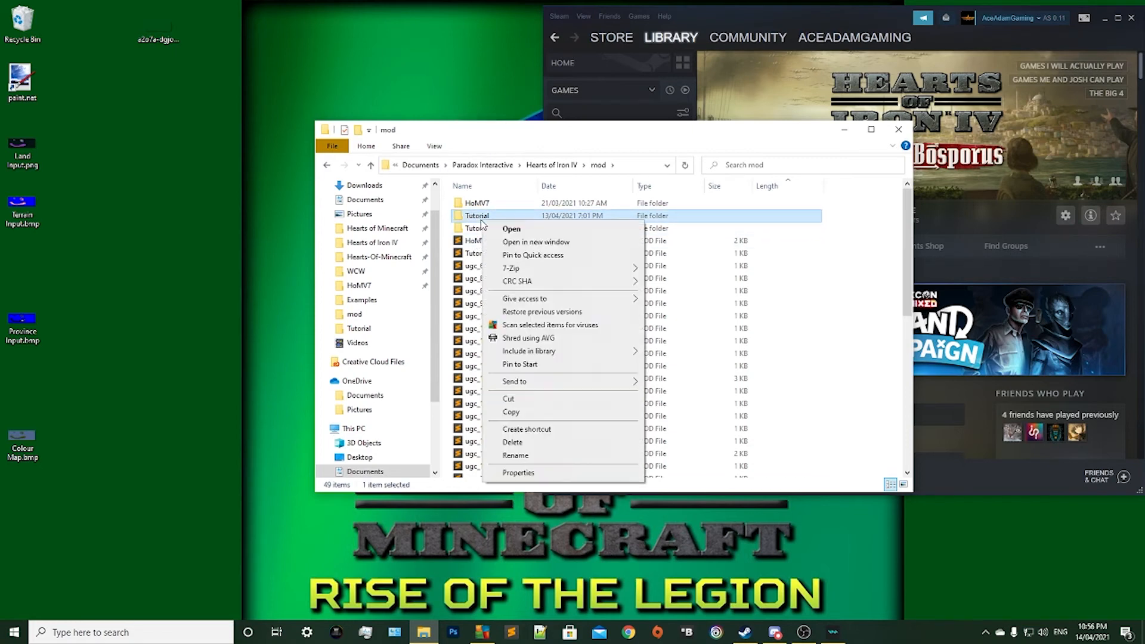
pyautogui.click(507, 440)
pyautogui.click(663, 262)
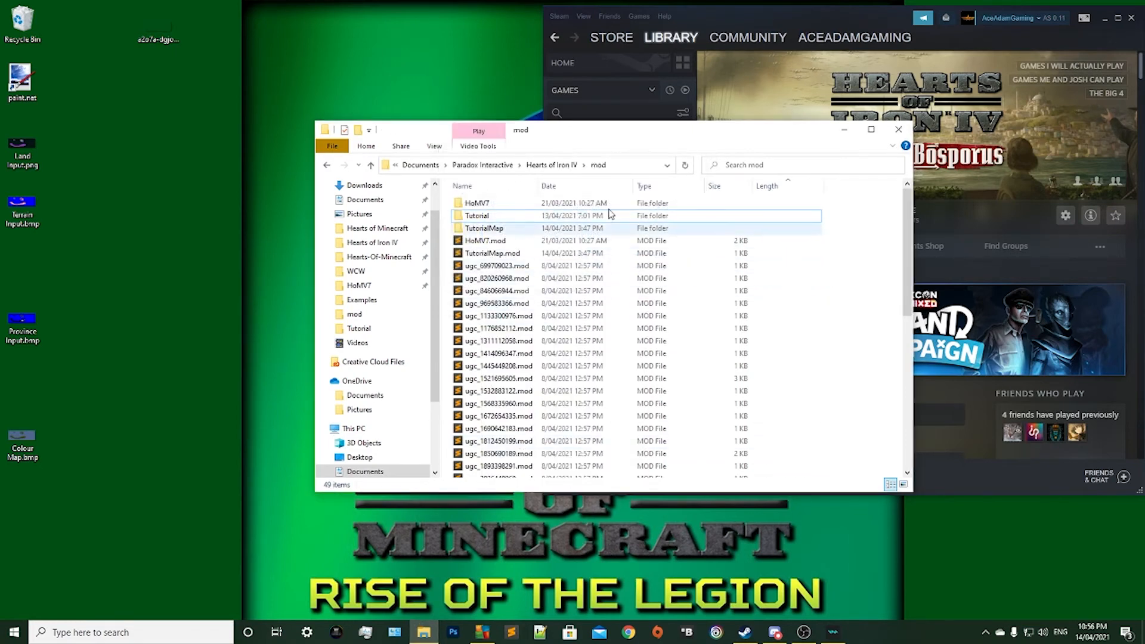
# Open TutorialMap.mod in Sublime Text and bring up the replace_path list in Discord's moddingworkshop-resources channel.
pyautogui.click(487, 232)
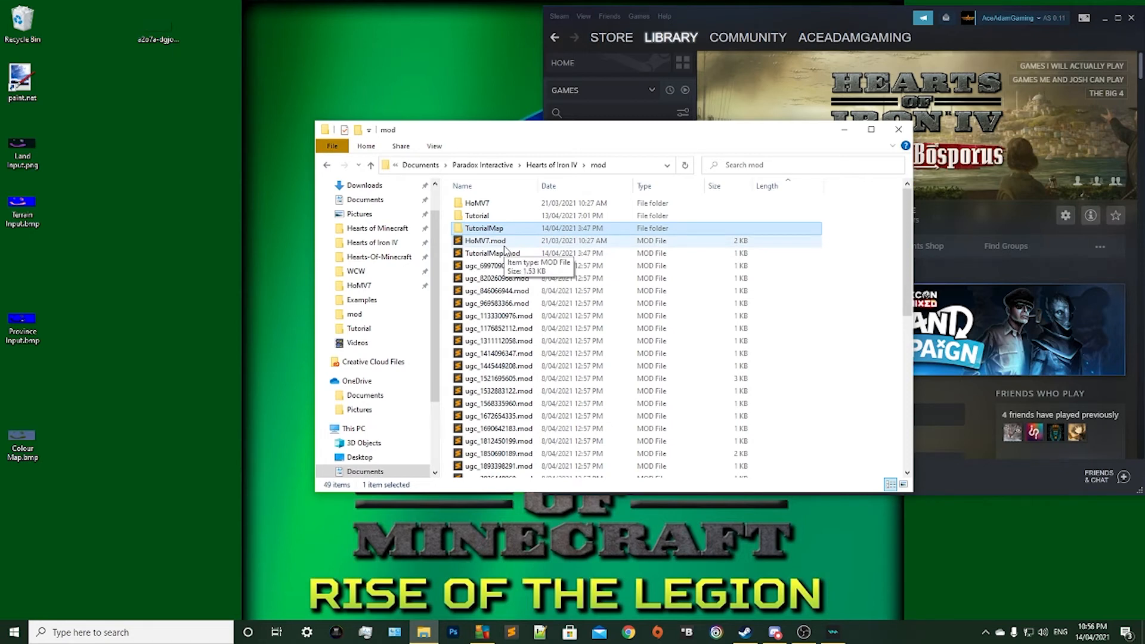
pyautogui.click(481, 256)
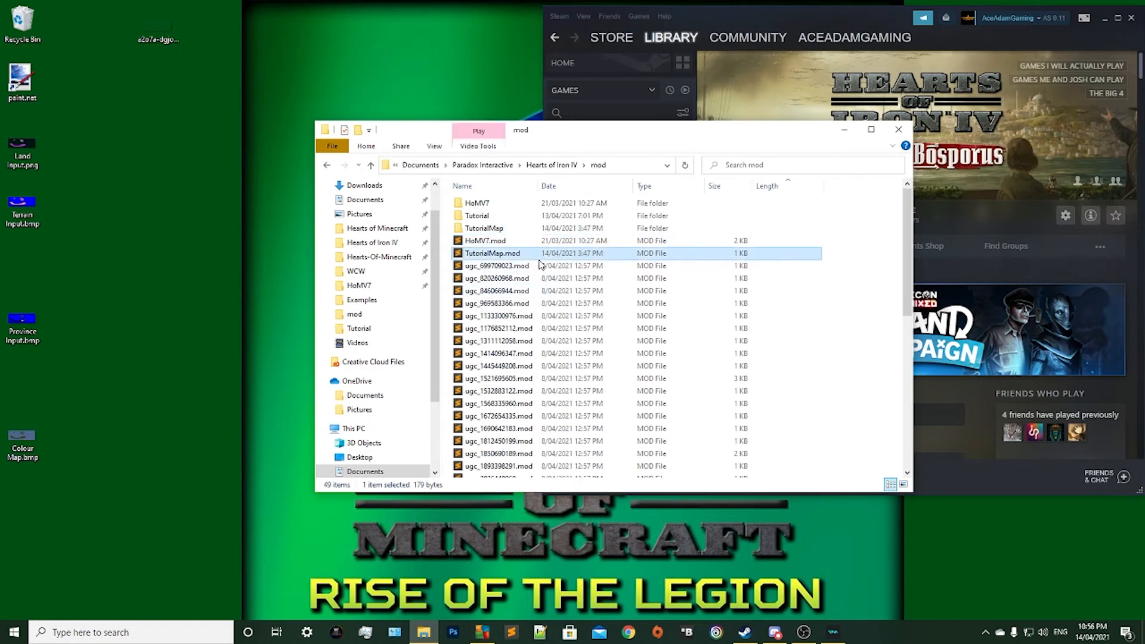
pyautogui.rightClick(542, 256)
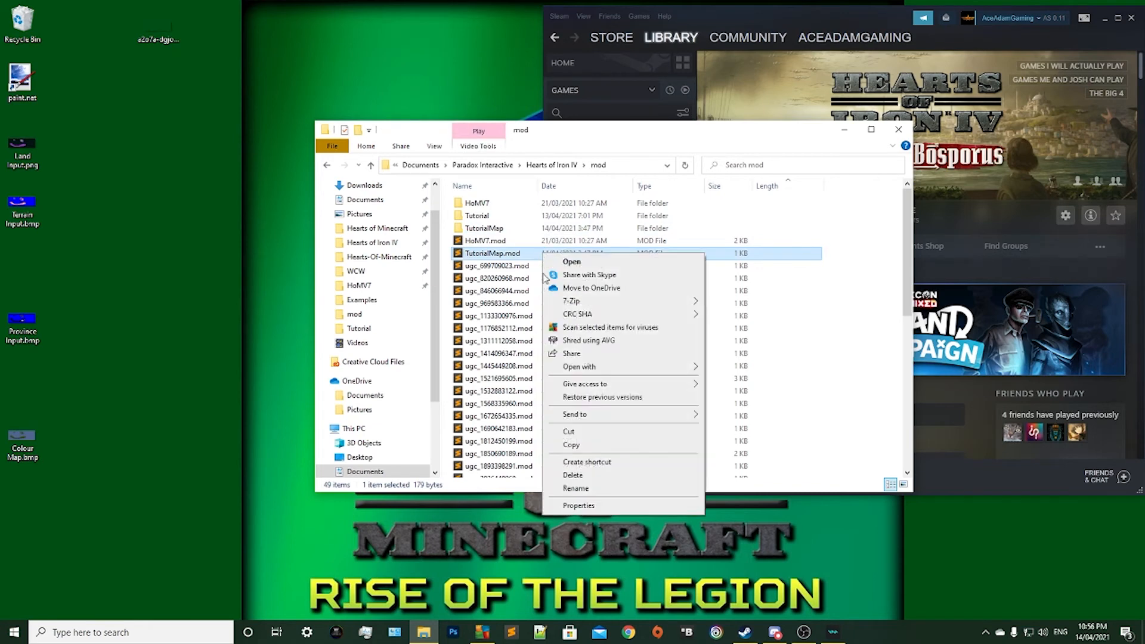
pyautogui.moveTo(662, 366)
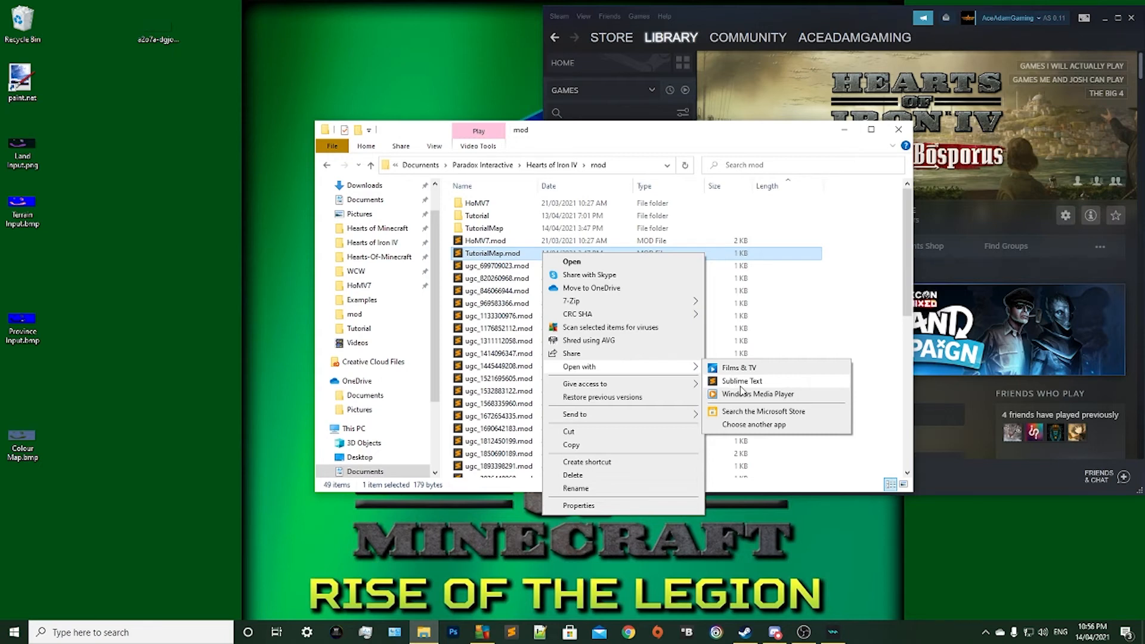
pyautogui.click(738, 386)
pyautogui.moveTo(684, 46); pyautogui.dragTo(377, 64)
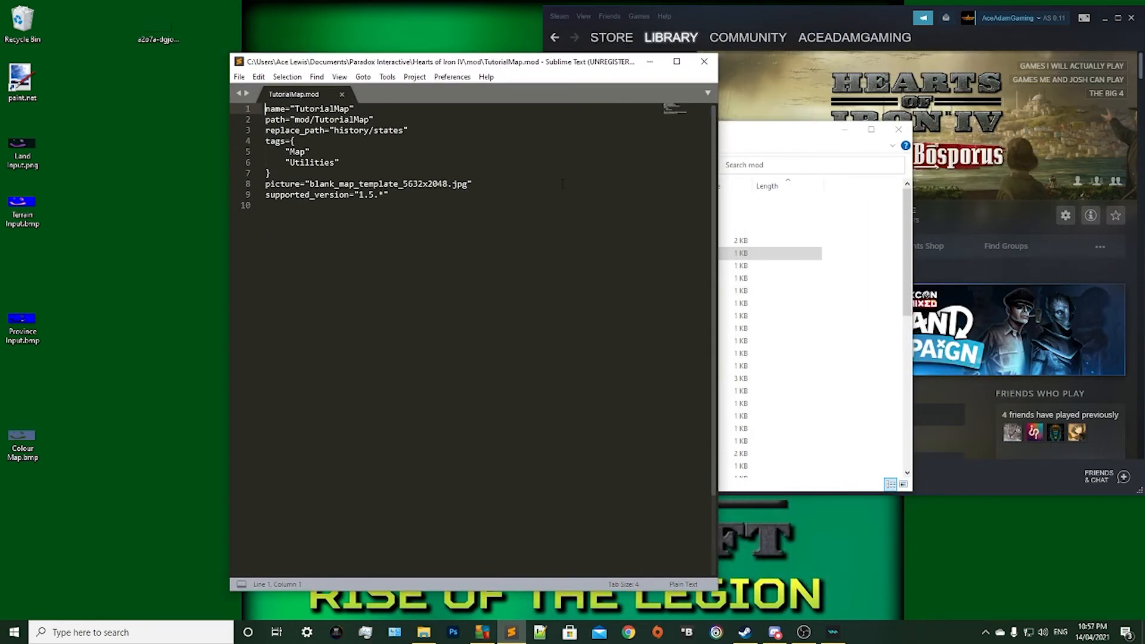
pyautogui.click(774, 633)
pyautogui.scroll(10, 860, 257)
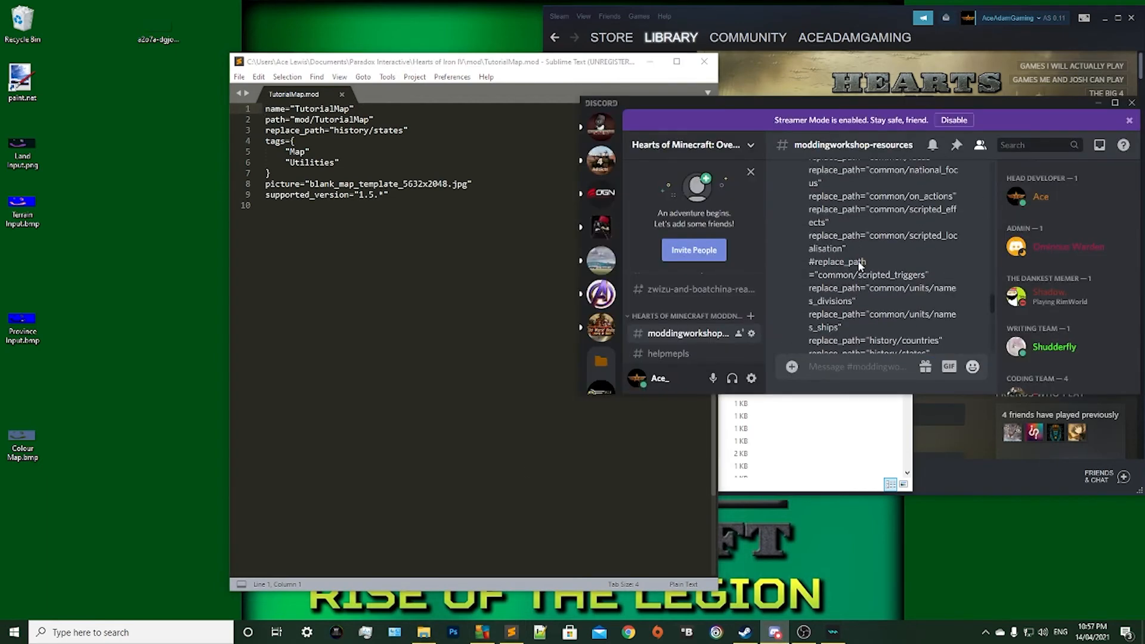
# Set the supported_version in TutorialMap.mod to 1.10.4.
pyautogui.click(431, 184)
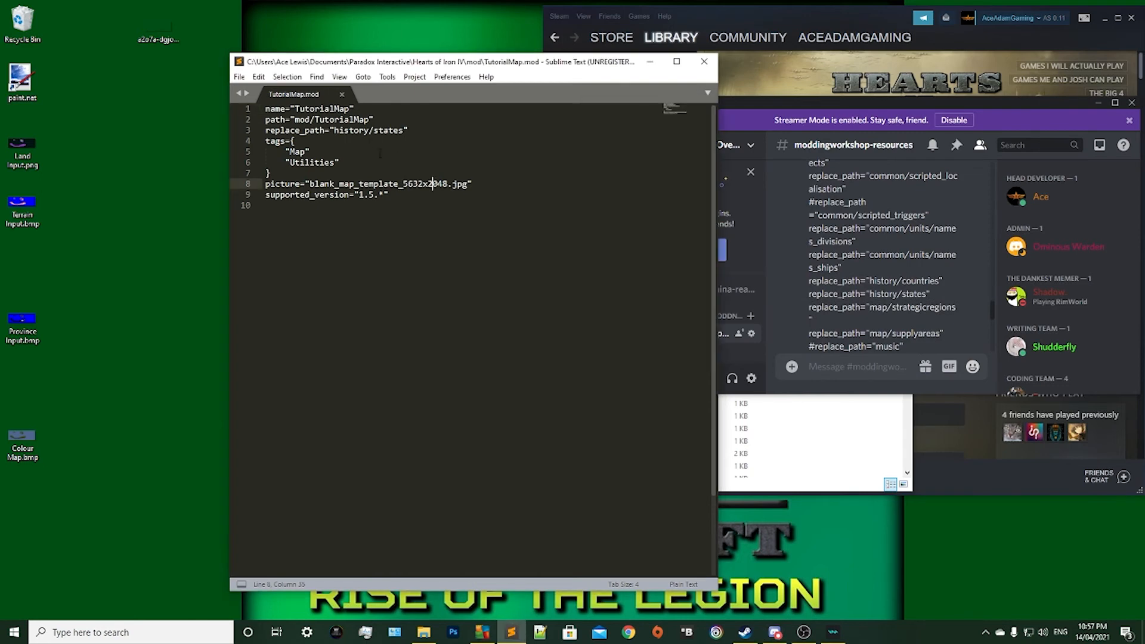
pyautogui.click(411, 239)
pyautogui.click(379, 195)
pyautogui.press('Delete')
pyautogui.press('Delete')
pyautogui.press('BackSpace')
pyautogui.press('BackSpace')
pyautogui.write('10.4')
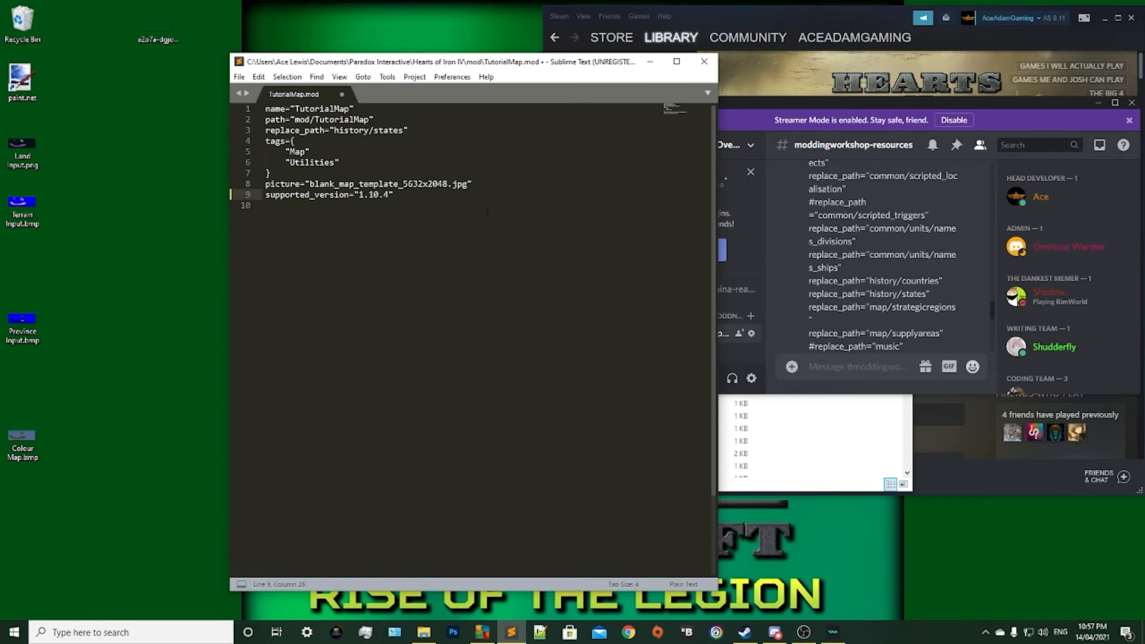
pyautogui.click(368, 202)
# Enlarge the Discord window and copy the replace_path lines from common/ai_peace through country_leader.
pyautogui.click(911, 275)
pyautogui.scroll(5, 911, 276)
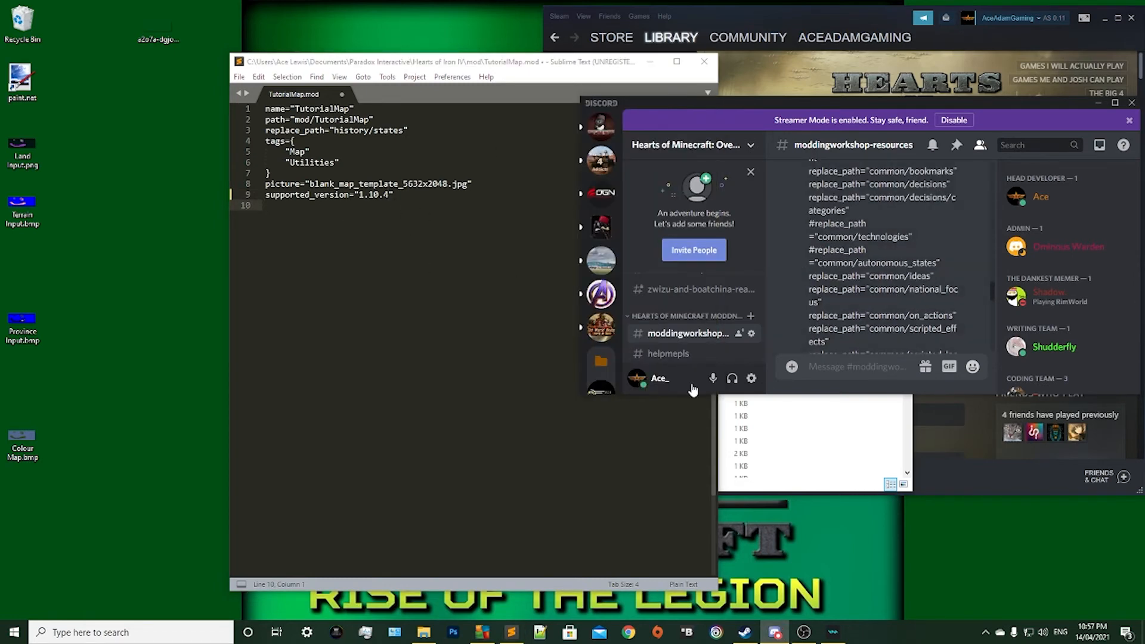
pyautogui.moveTo(583, 391); pyautogui.dragTo(249, 540)
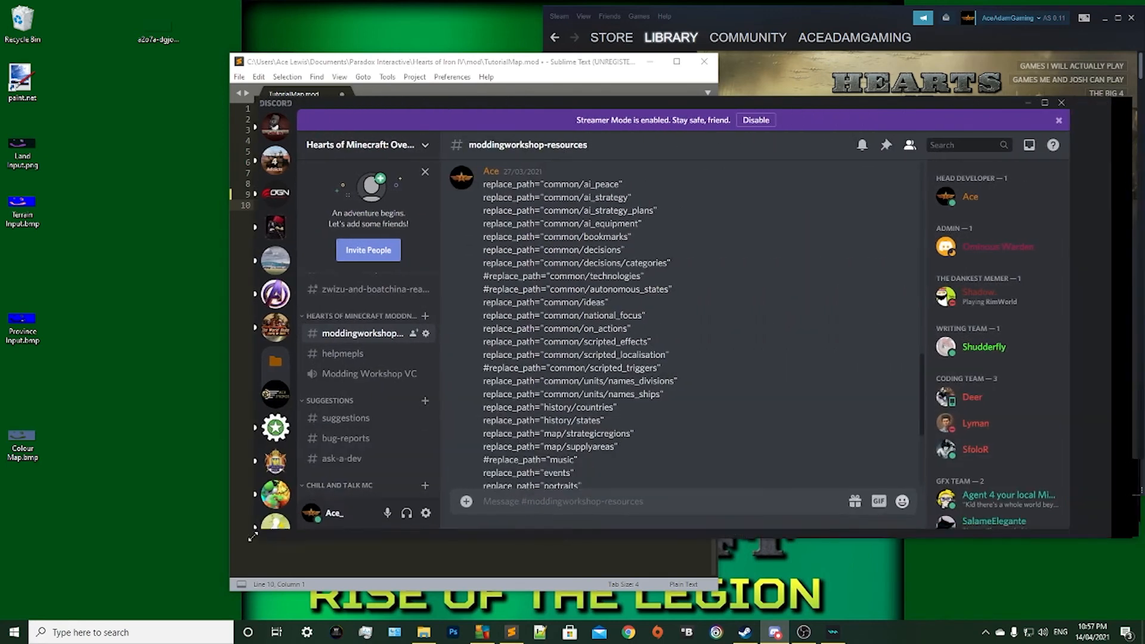
pyautogui.scroll(-2, 525, 267)
pyautogui.scroll(2, 608, 265)
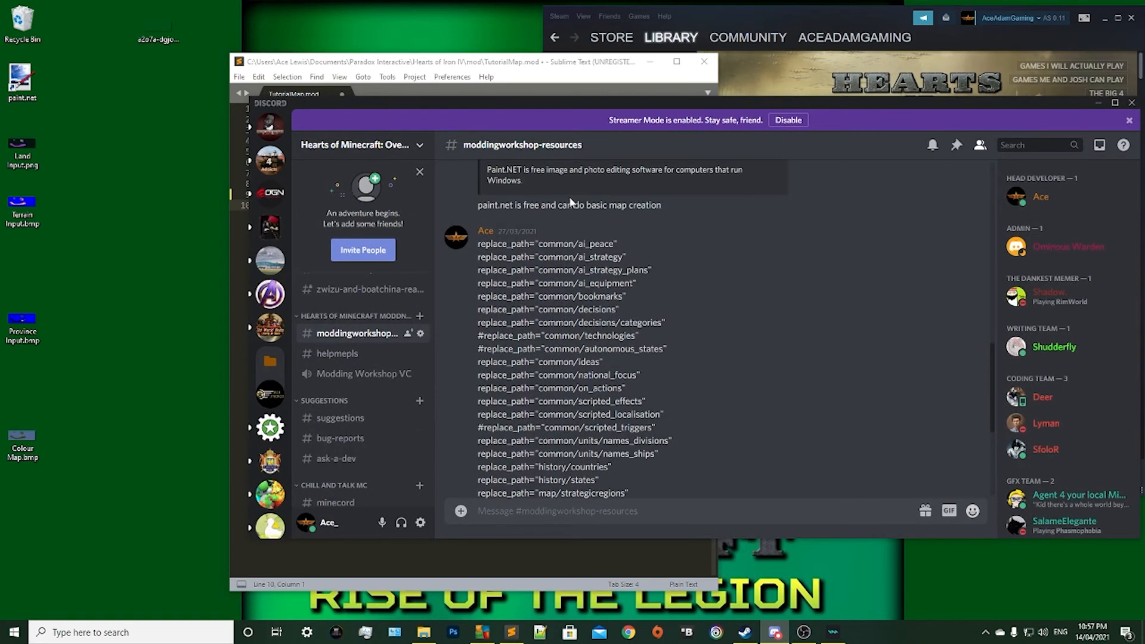
pyautogui.scroll(-2, 569, 195)
pyautogui.moveTo(607, 439); pyautogui.dragTo(476, 254)
pyautogui.hotkey('ctrl', 'c')
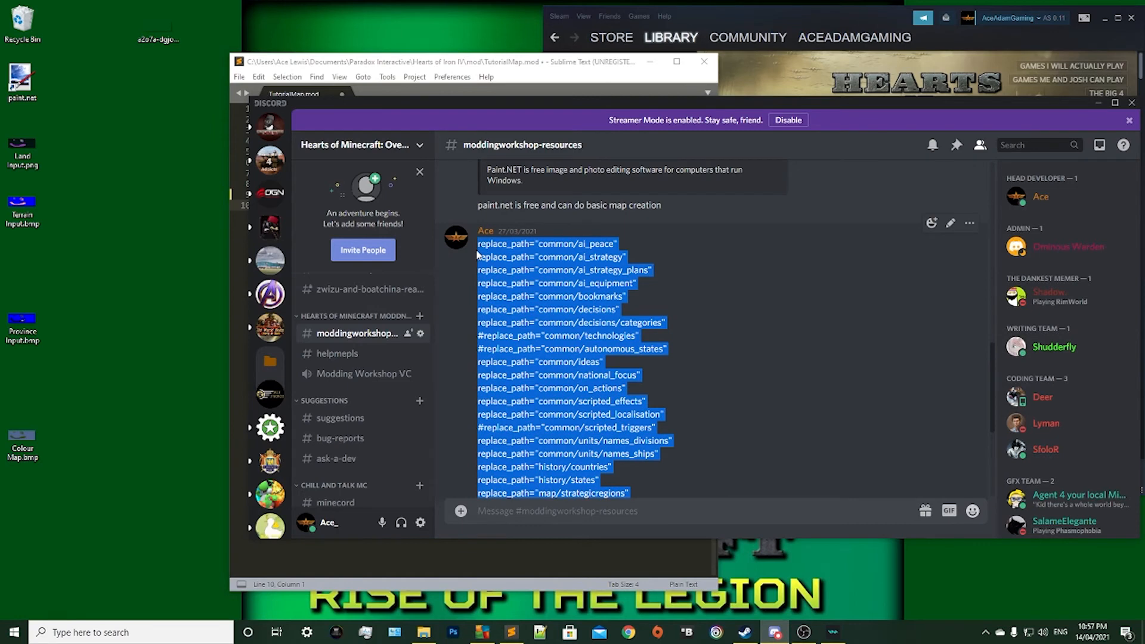
pyautogui.scroll(-2, 571, 377)
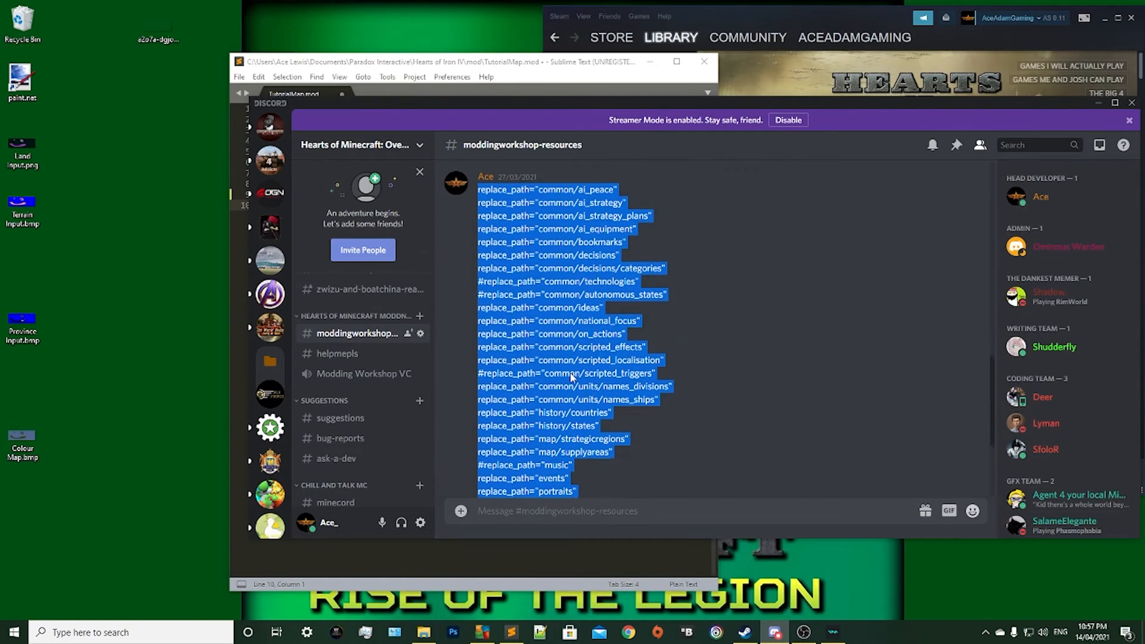
pyautogui.scroll(-4, 629, 345)
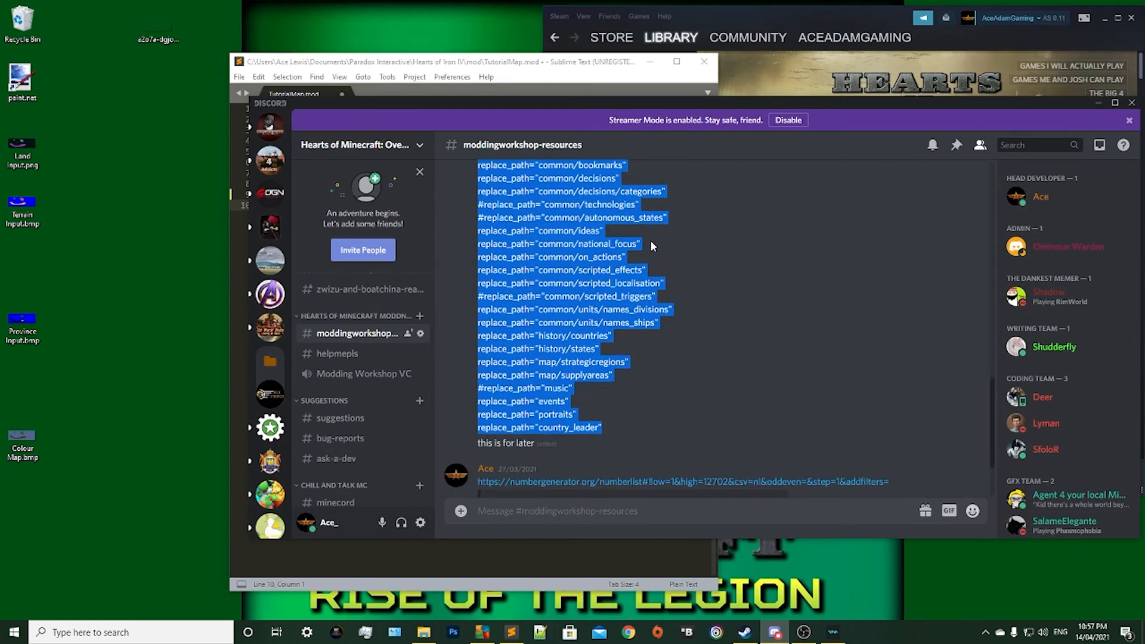
pyautogui.scroll(6, 785, 293)
pyautogui.scroll(-2, 785, 292)
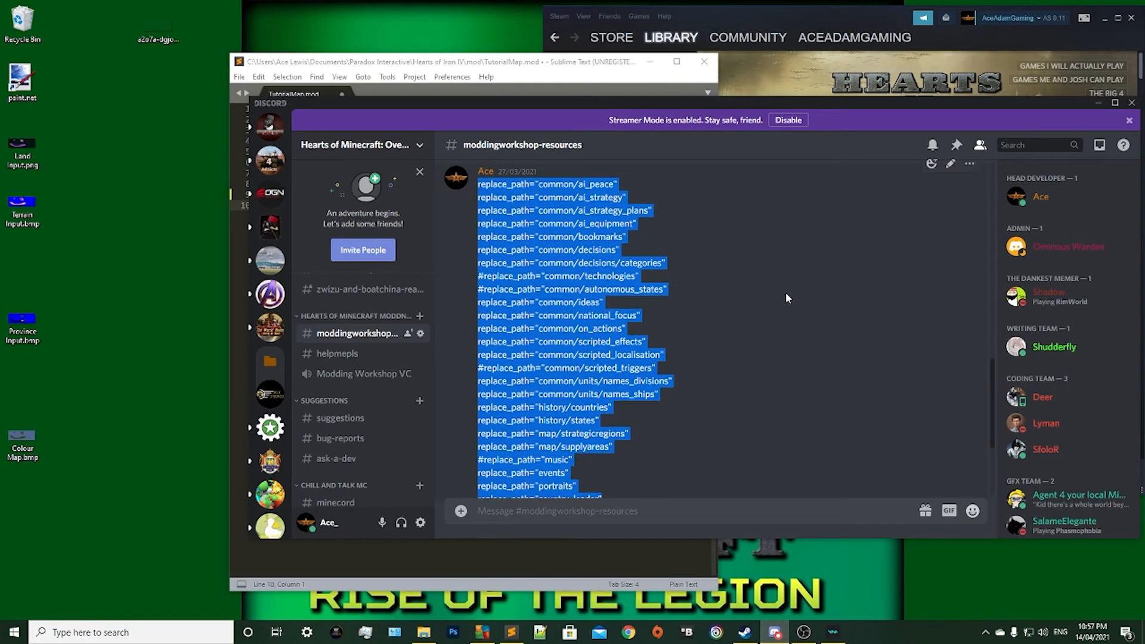
# Replace the replace_path="history/states" line in TutorialMap.mod with the copied list of replace_path lines.
pyautogui.click(1098, 102)
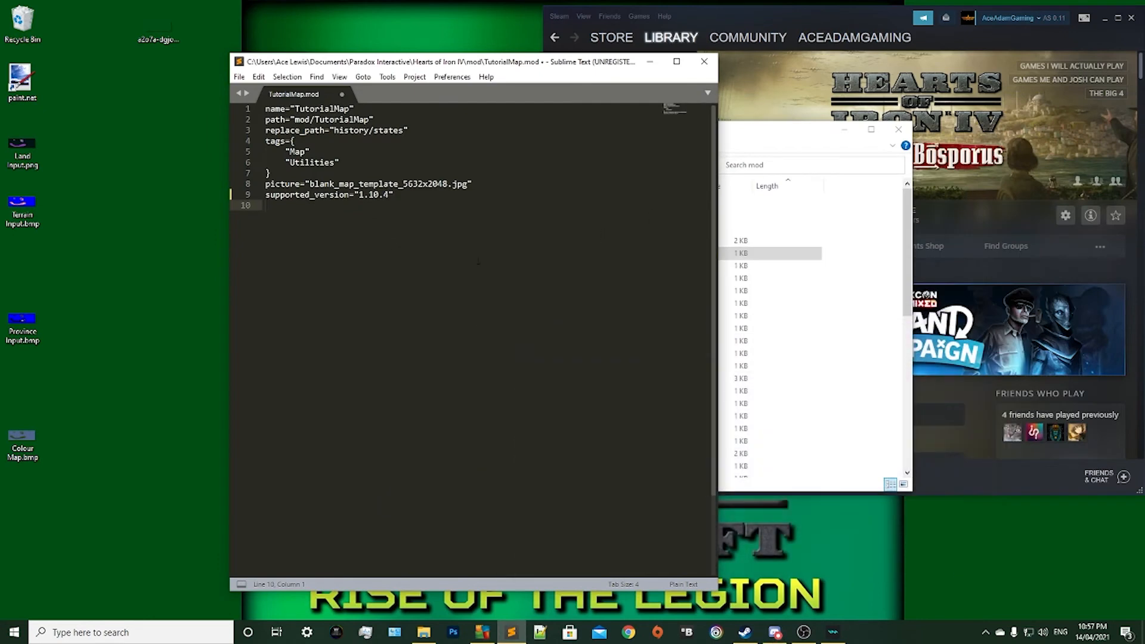
pyautogui.click(468, 162)
pyautogui.click(463, 143)
pyautogui.click(433, 130)
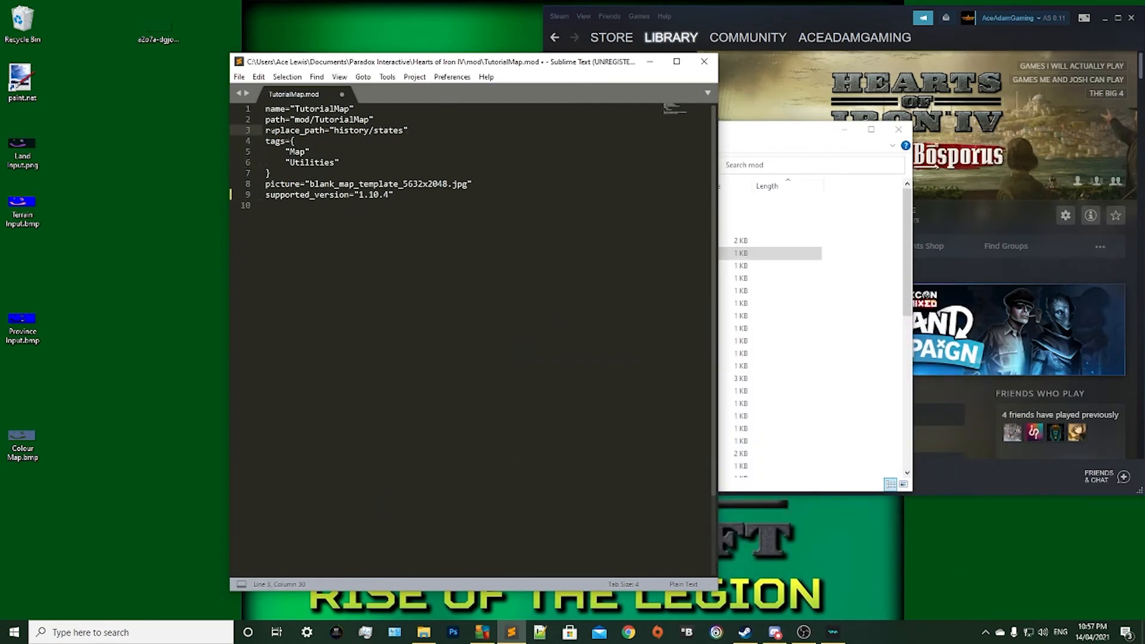
pyautogui.moveTo(266, 130); pyautogui.dragTo(179, 132)
pyautogui.click(429, 128)
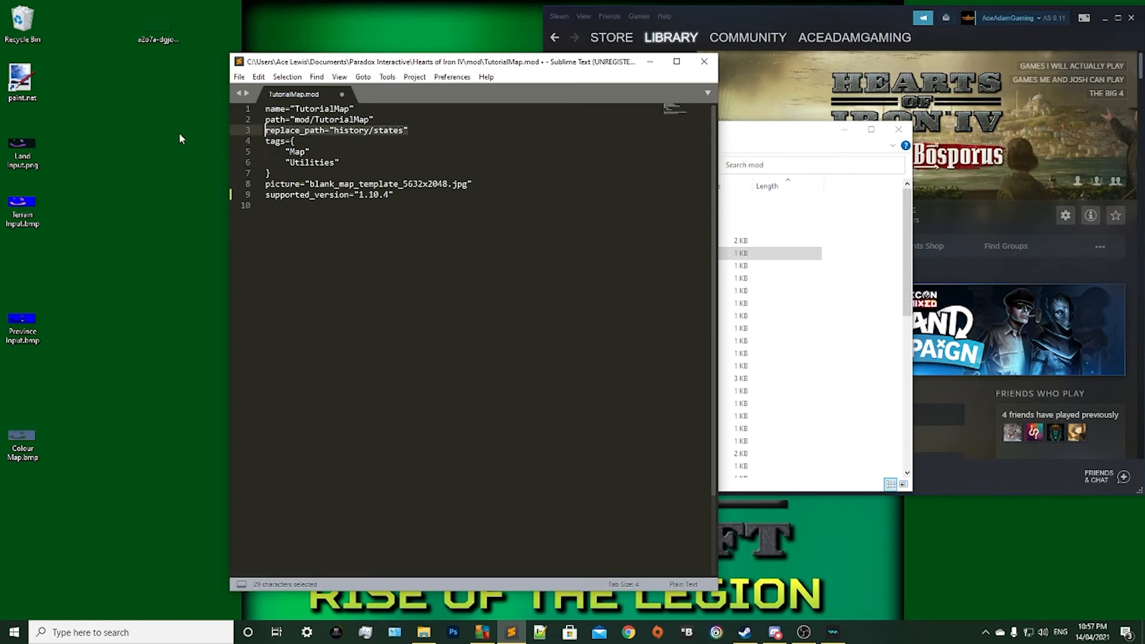
pyautogui.press('BackSpace')
pyautogui.hotkey('ctrl', 'v')
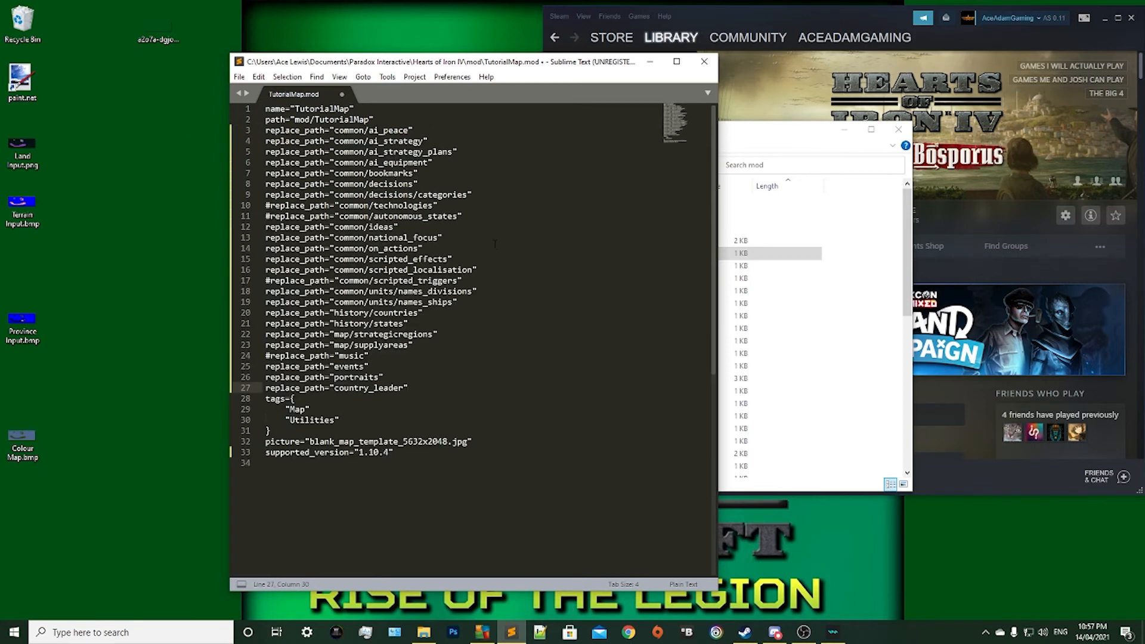
pyautogui.click(450, 313)
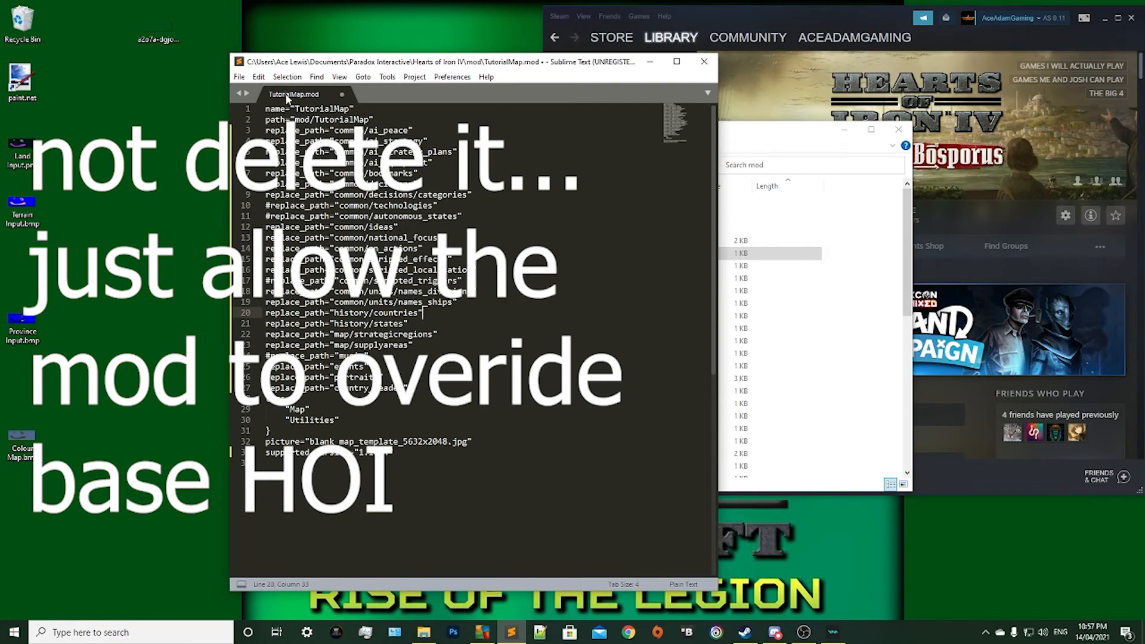
# Save TutorialMap.mod and close Sublime Text.
pyautogui.click(240, 77)
pyautogui.click(268, 170)
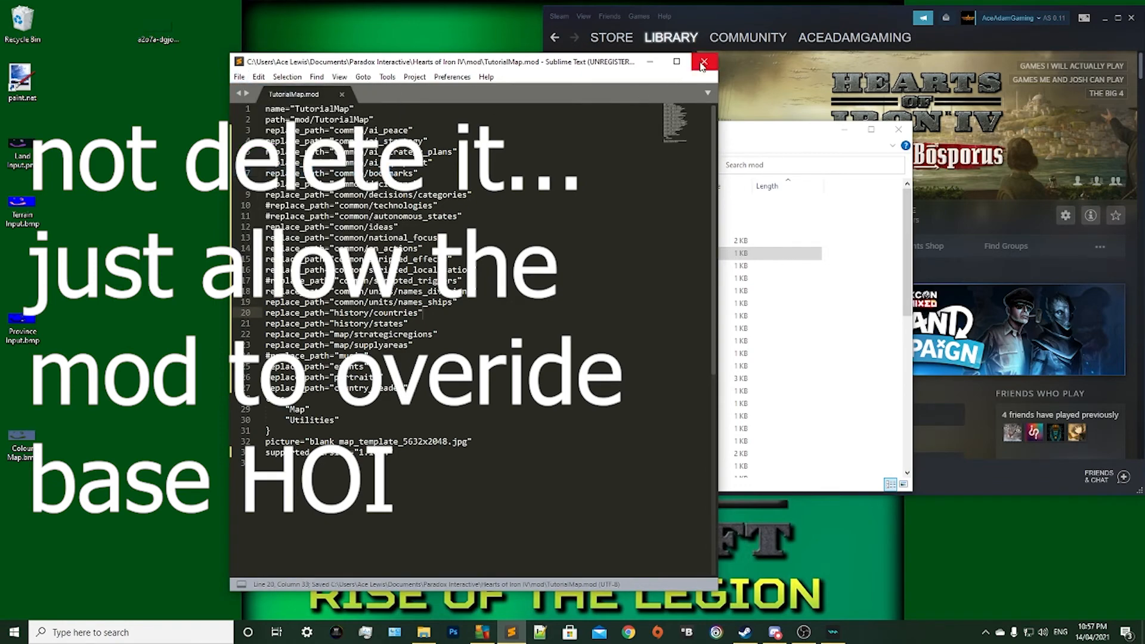
pyautogui.click(705, 62)
# Open the map folder inside the TutorialMap mod folder.
pyautogui.click(551, 229)
pyautogui.doubleClick(550, 231)
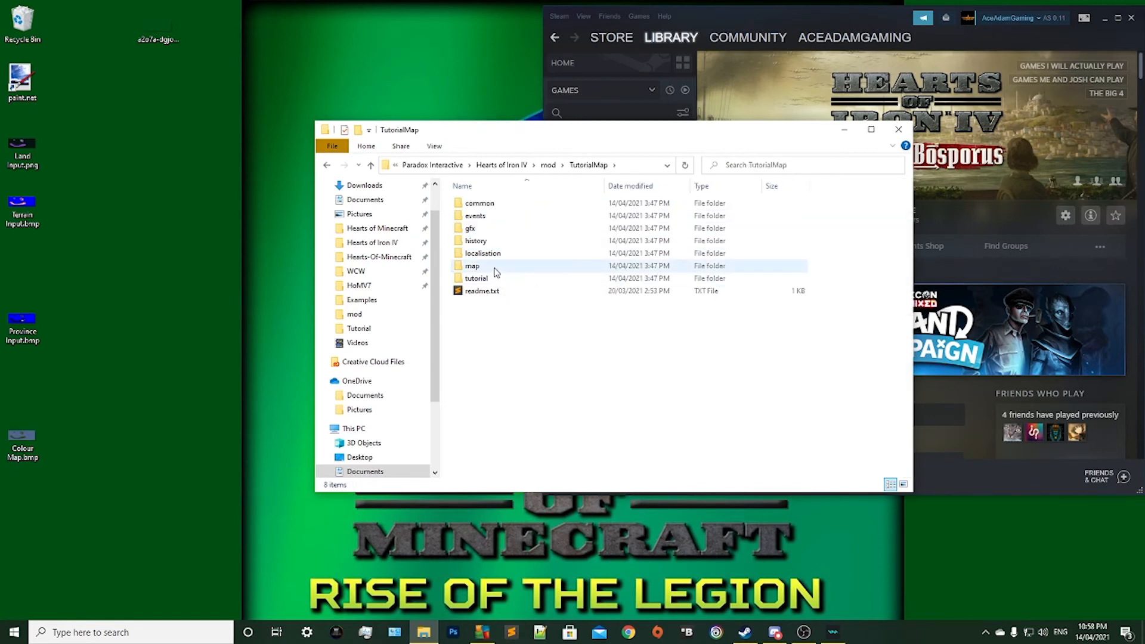
pyautogui.doubleClick(494, 270)
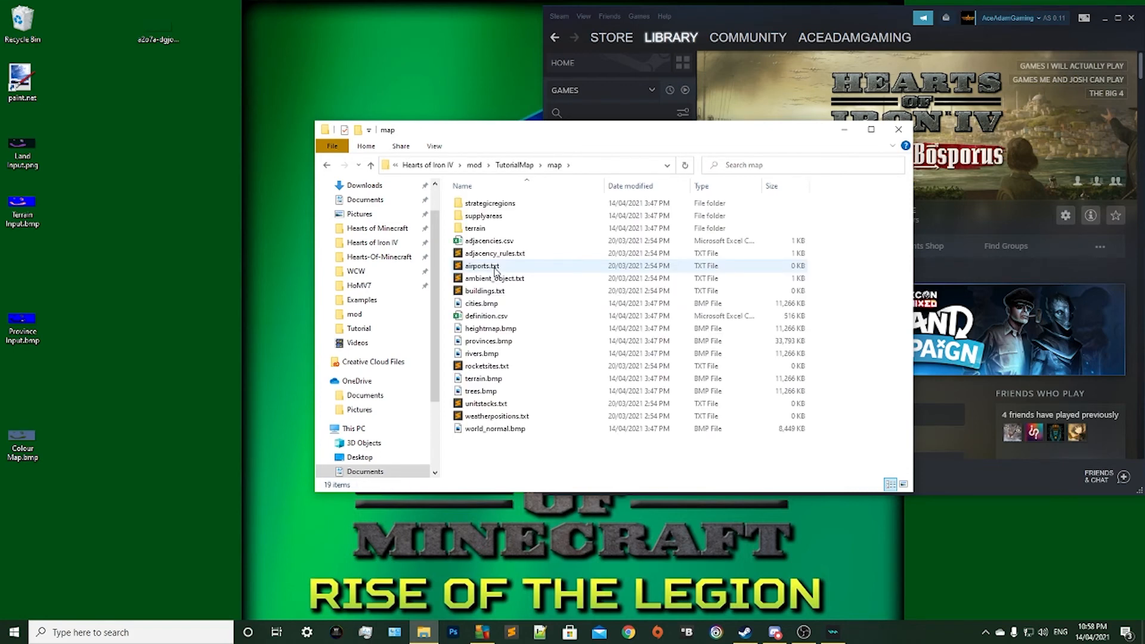
# Open definition.csv from the map folder in Sublime Text.
pyautogui.click(493, 328)
pyautogui.click(494, 317)
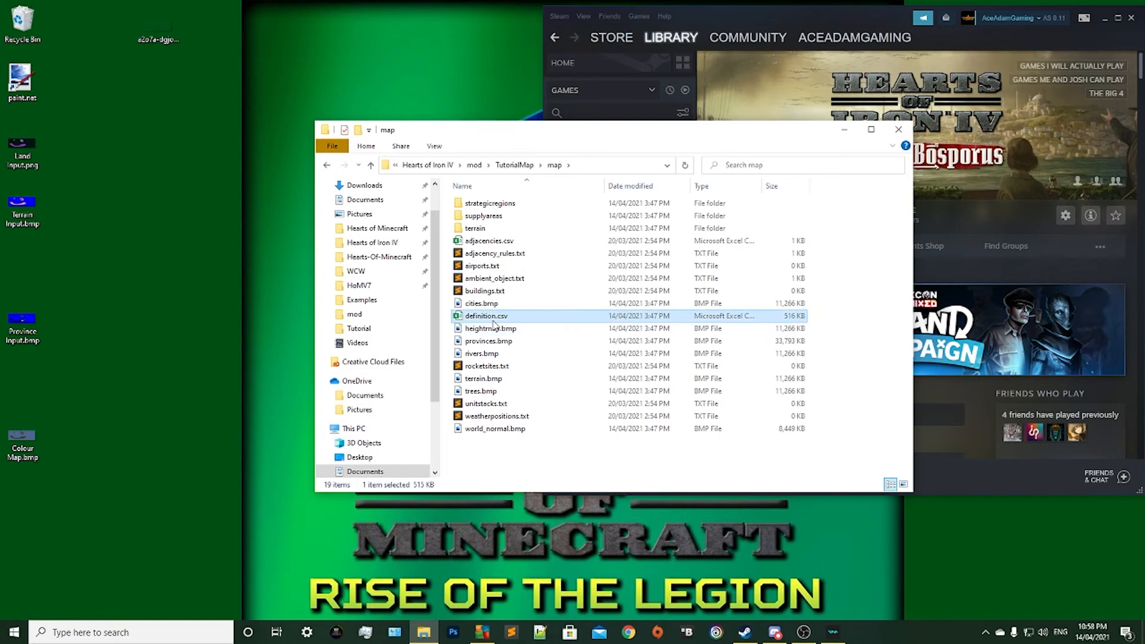
pyautogui.rightClick(494, 319)
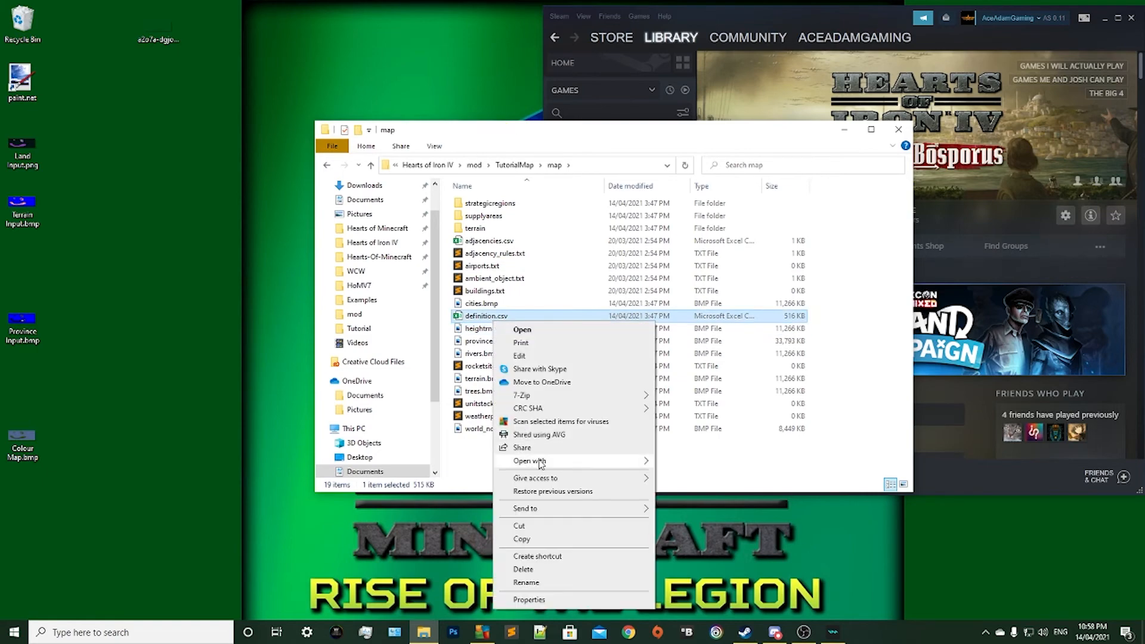
pyautogui.moveTo(578, 463)
pyautogui.click(685, 490)
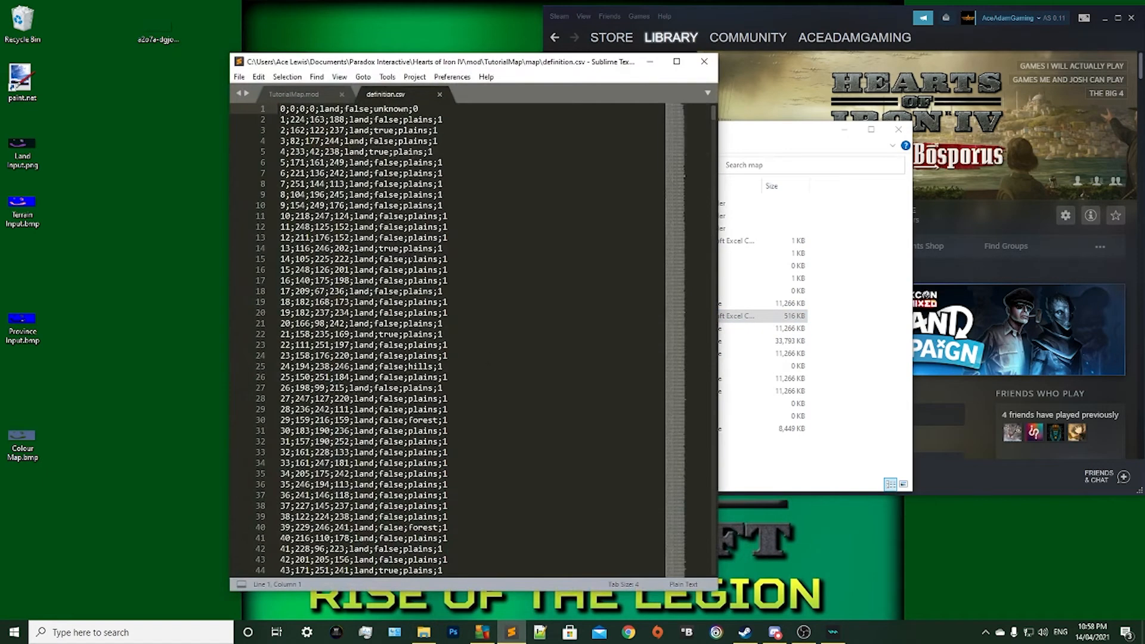
# Examine the province entries in definition.csv down to the end of the file to find the last province ID.
pyautogui.moveTo(438, 142); pyautogui.dragTo(449, 388)
pyautogui.click(520, 240)
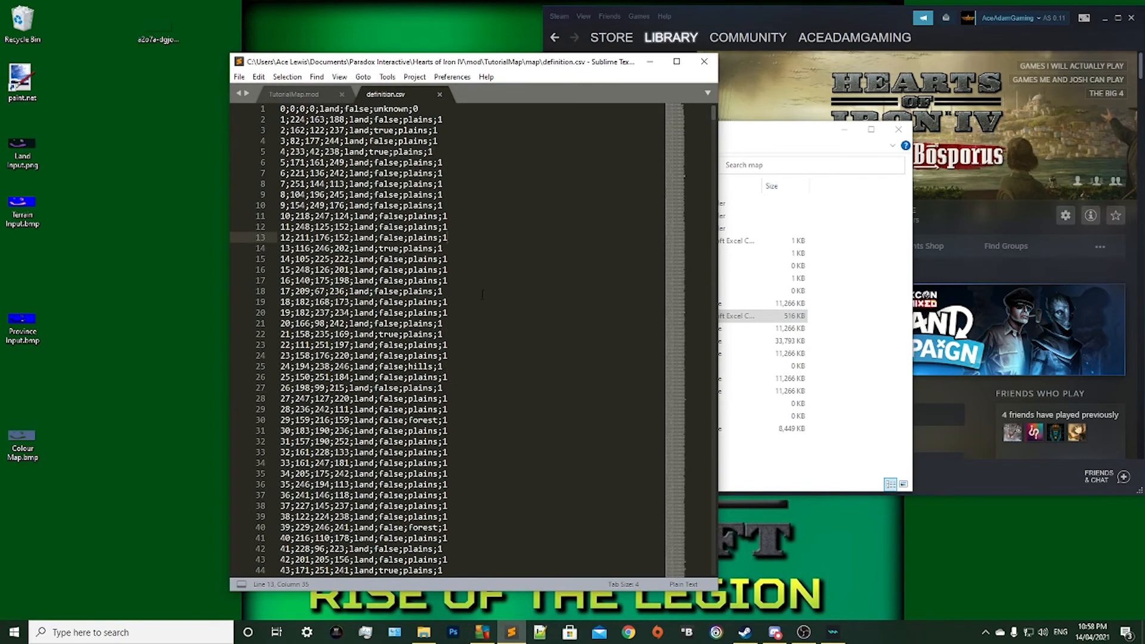
pyautogui.scroll(-3, 482, 294)
pyautogui.moveTo(714, 117); pyautogui.dragTo(720, 564)
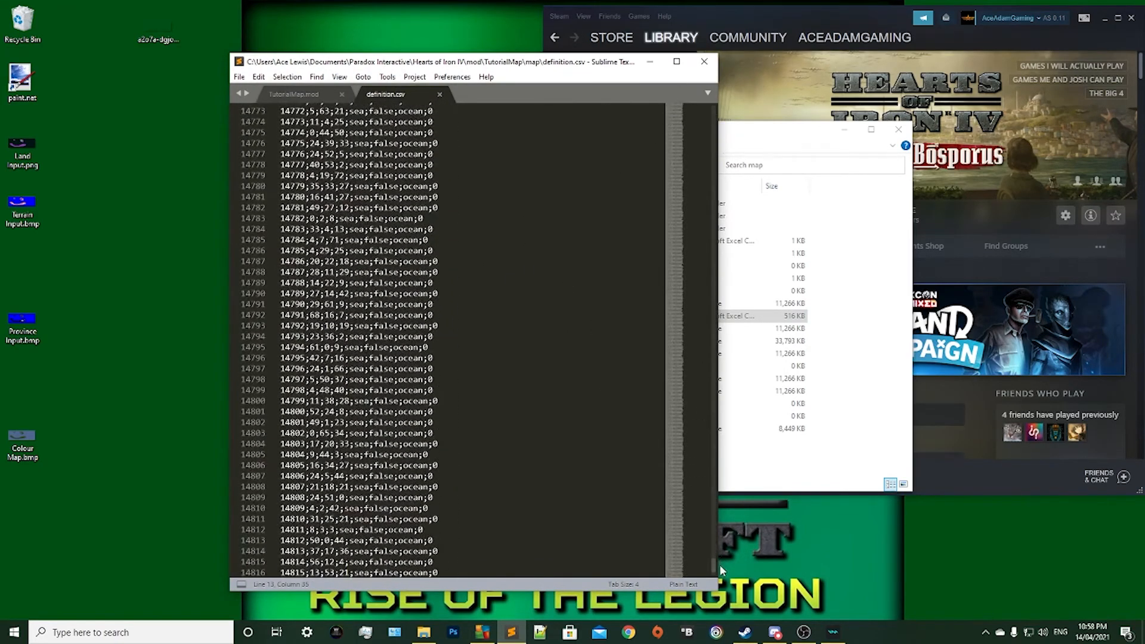
pyautogui.scroll(-20, 406, 407)
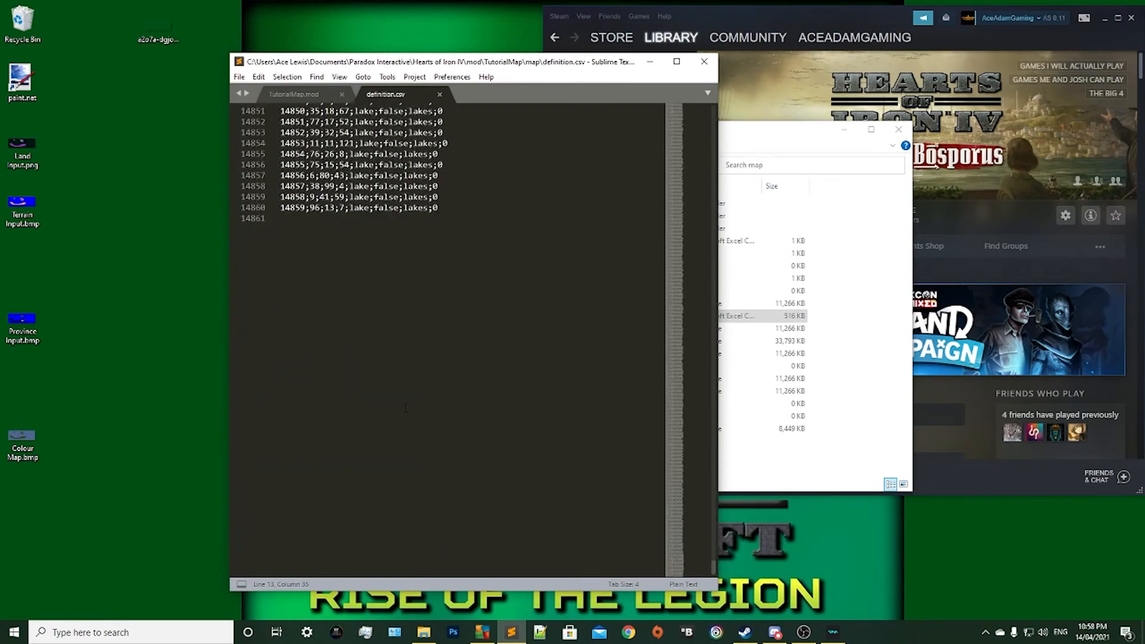
pyautogui.scroll(4, 406, 408)
pyautogui.moveTo(280, 336); pyautogui.dragTo(280, 347)
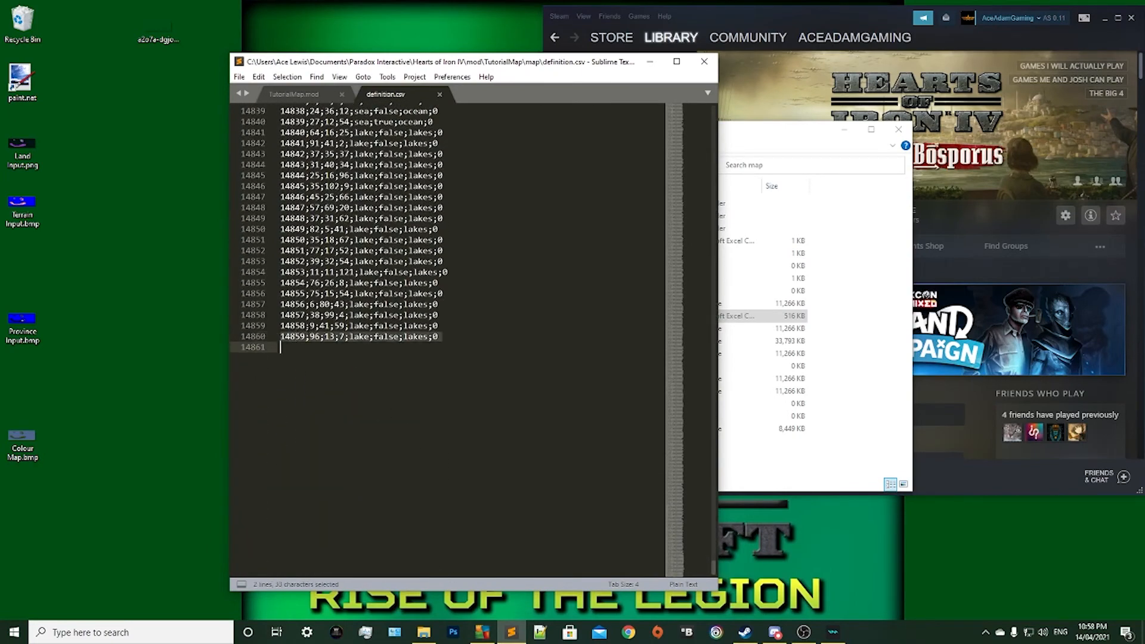
pyautogui.click(280, 347)
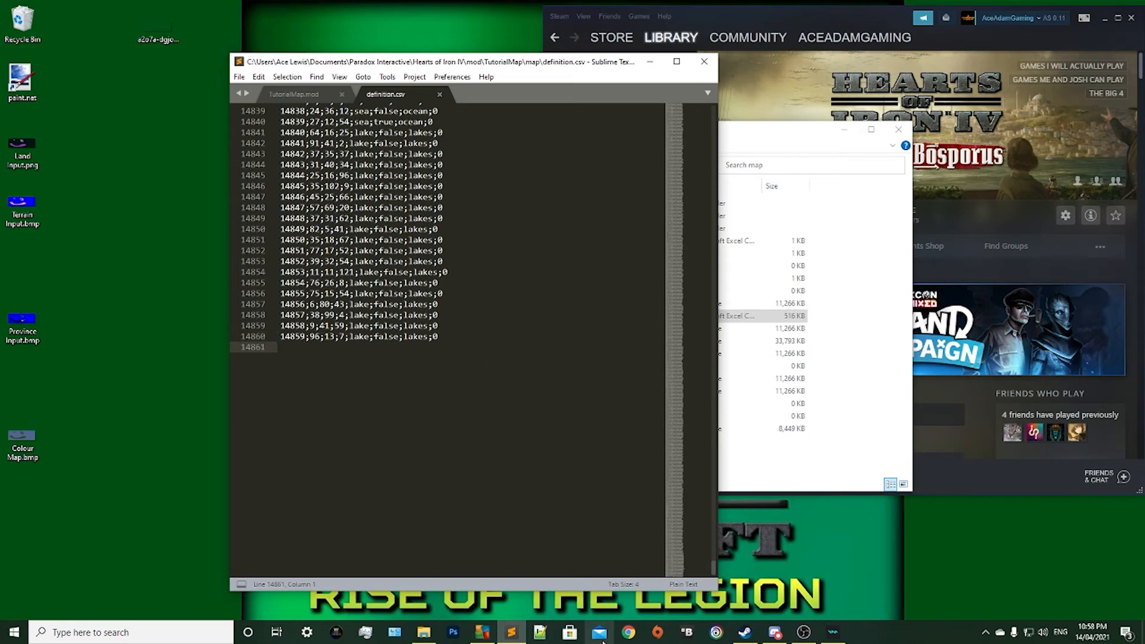
# Open the numbergenerator.org number list link from Discord's moddingworkshop-resources channel in Chrome and minimise Discord.
pyautogui.click(627, 636)
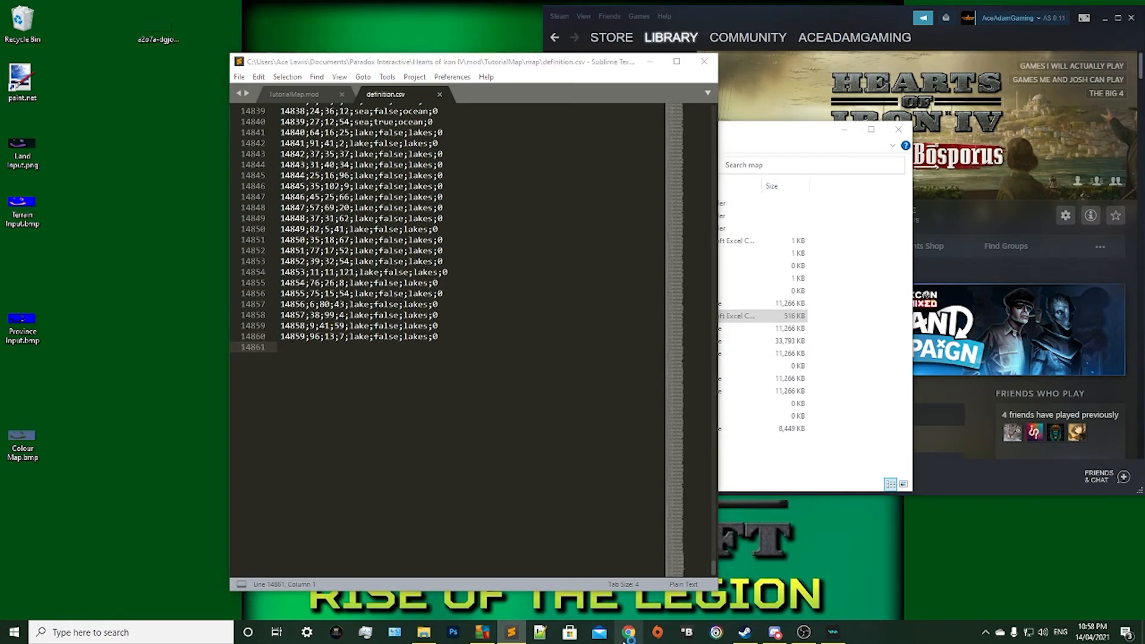
pyautogui.click(587, 107)
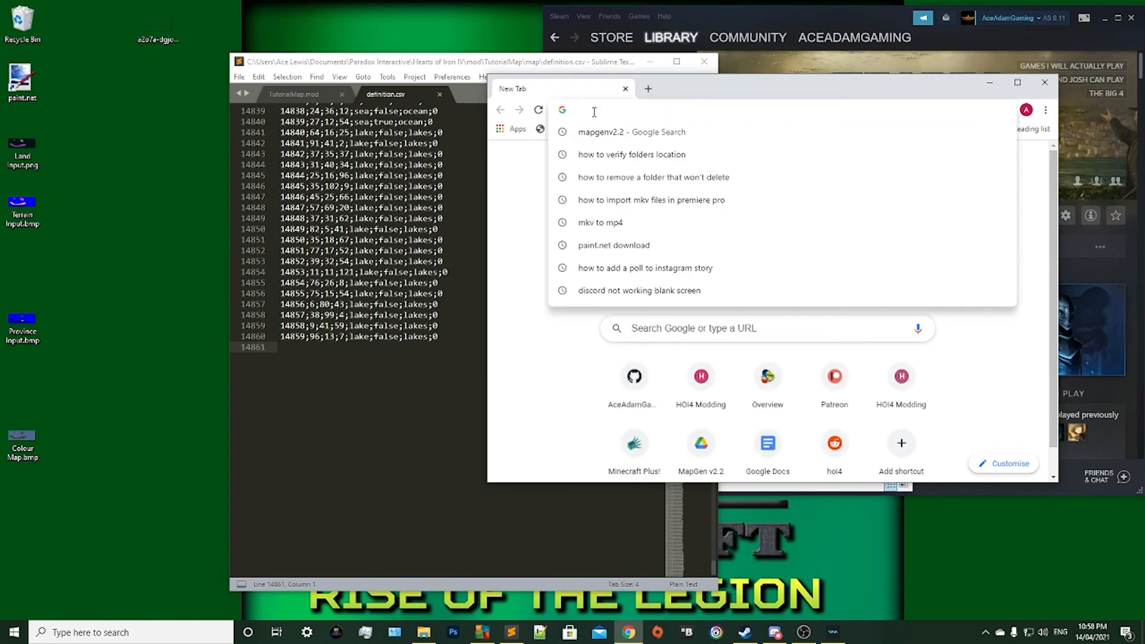
pyautogui.click(774, 632)
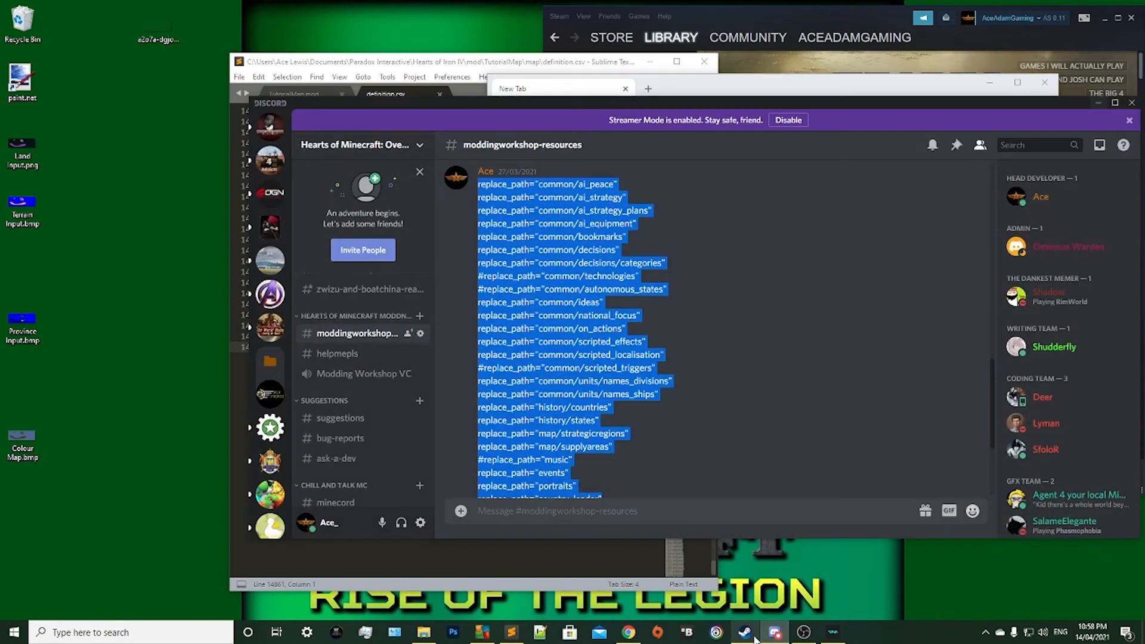
pyautogui.scroll(-3, 565, 356)
pyautogui.click(607, 329)
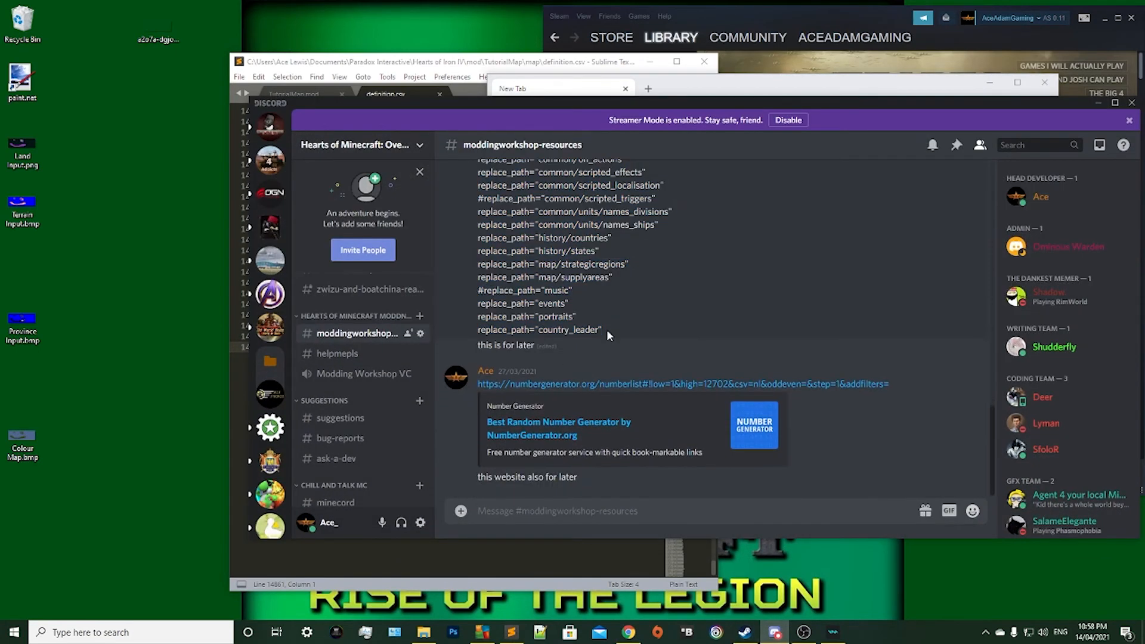
pyautogui.click(522, 432)
pyautogui.click(775, 369)
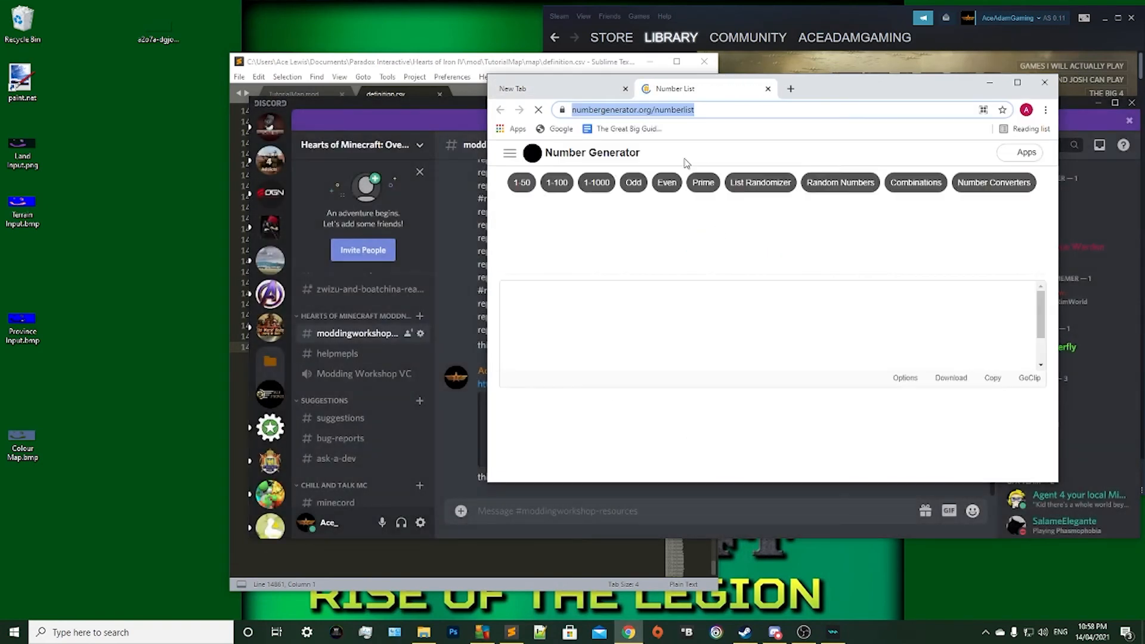
pyautogui.click(465, 184)
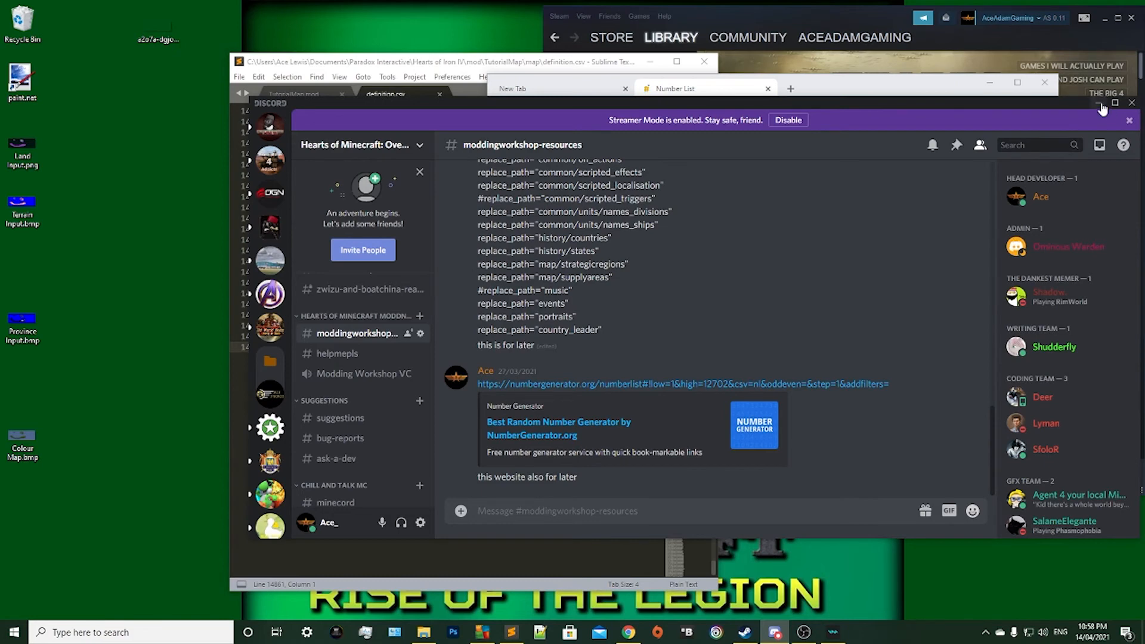
pyautogui.click(1101, 105)
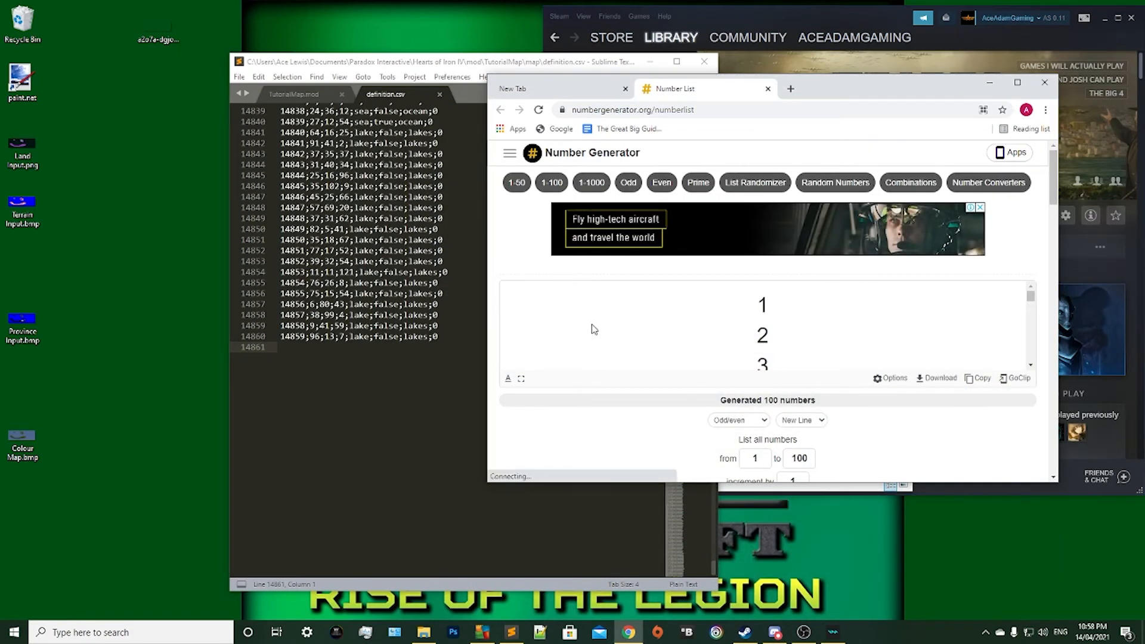
# Generate a number list from 1 to 14859 in the number generator.
pyautogui.scroll(-1, 656, 319)
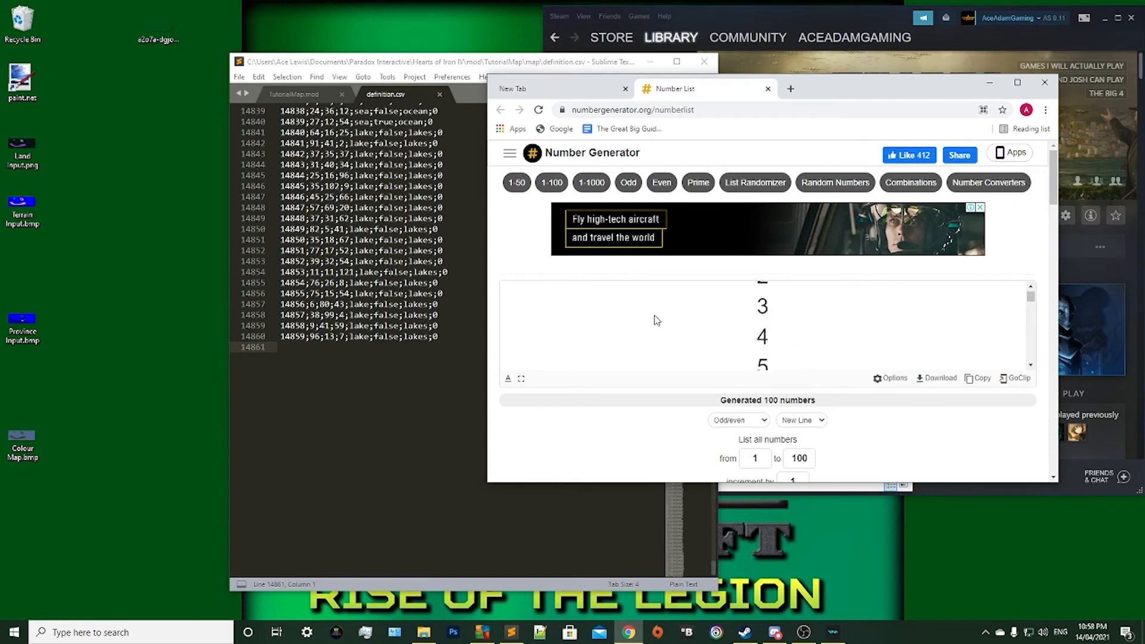
pyautogui.scroll(-1, 763, 316)
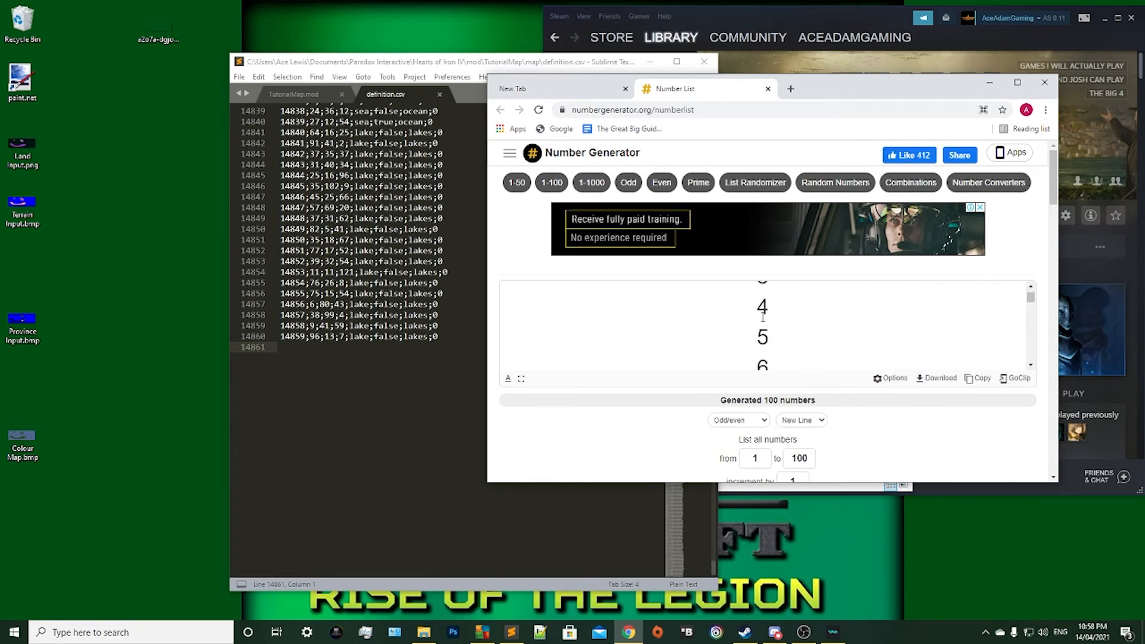
pyautogui.scroll(-3, 762, 316)
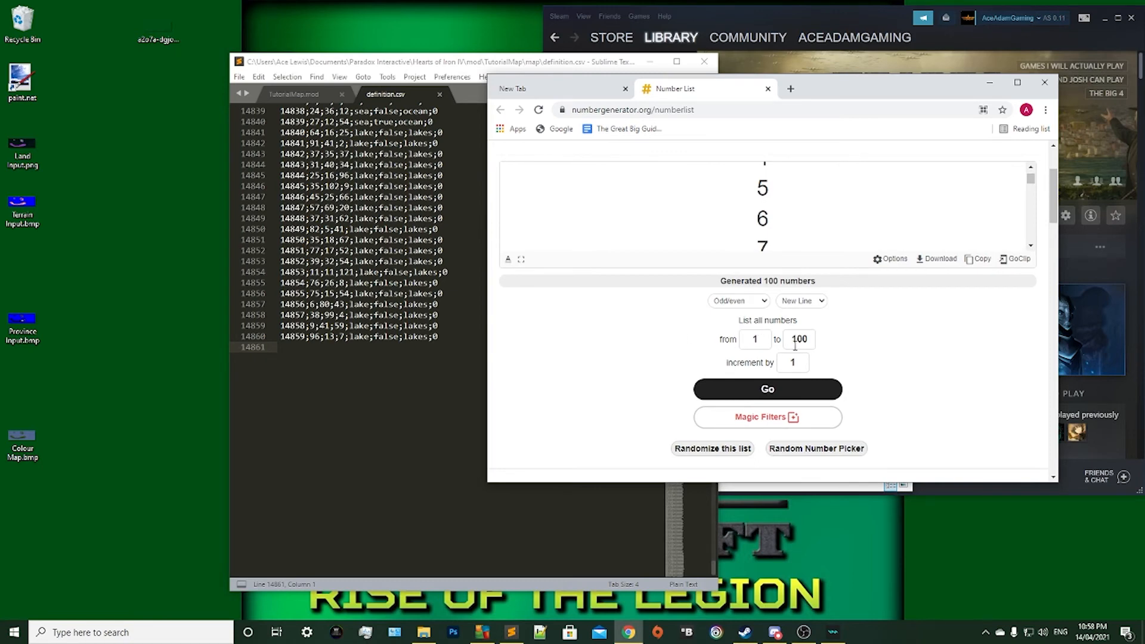
pyautogui.click(809, 338)
pyautogui.press('BackSpace')
pyautogui.press('BackSpace')
pyautogui.write('4859')
pyautogui.click(726, 399)
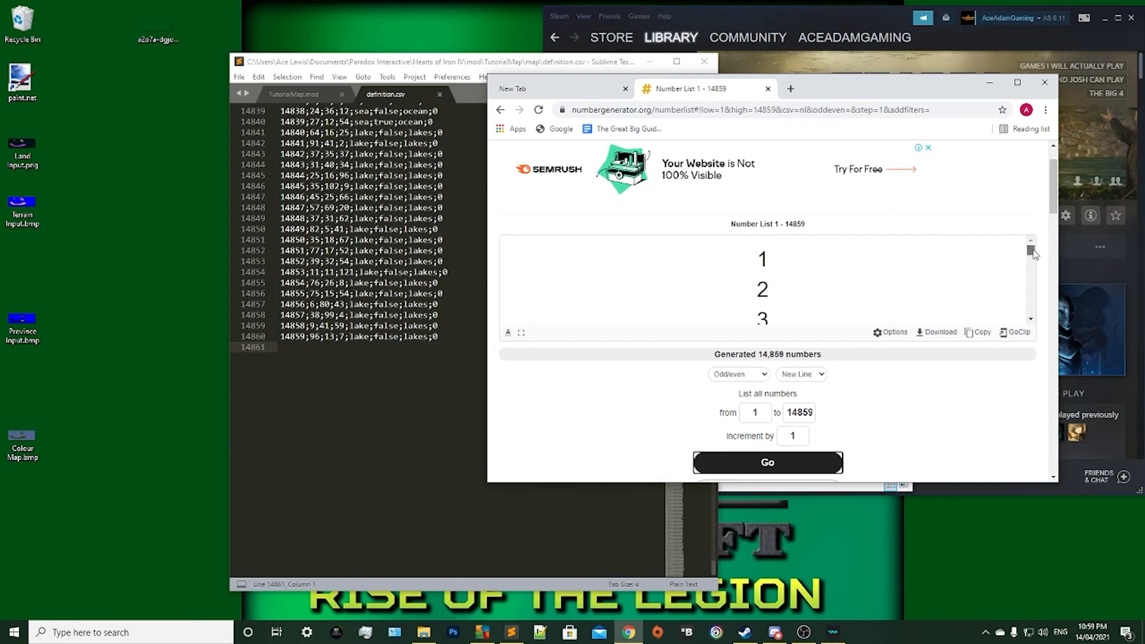
# Check the end of the generated number list and move the browser window away from the other windows.
pyautogui.moveTo(1031, 250); pyautogui.dragTo(1035, 323)
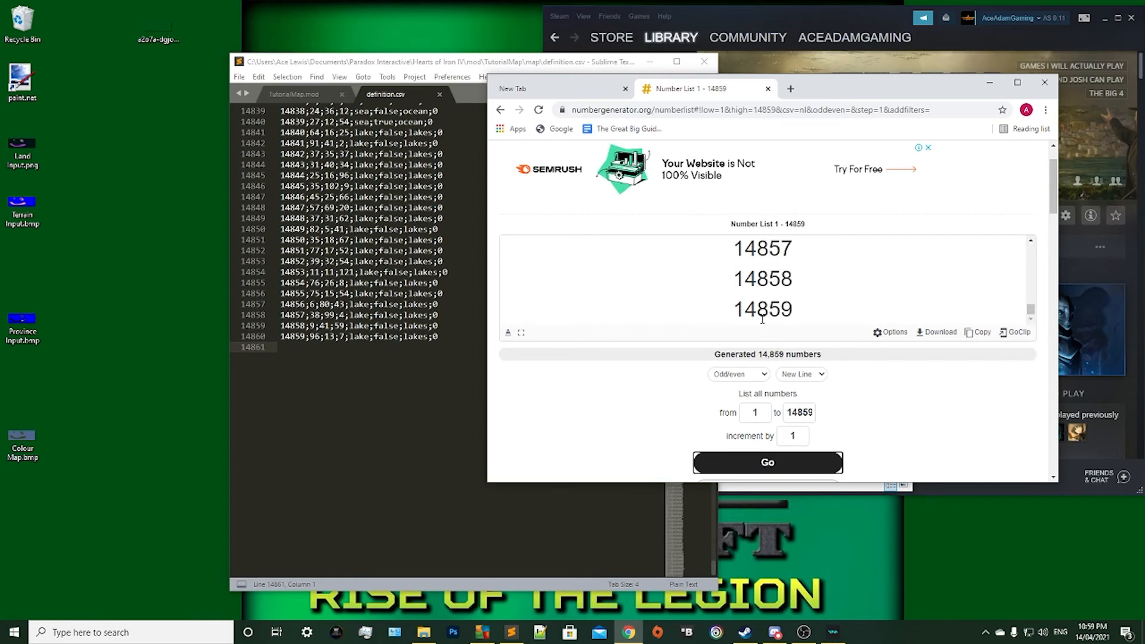
pyautogui.moveTo(762, 320); pyautogui.dragTo(794, 313)
pyautogui.click(799, 310)
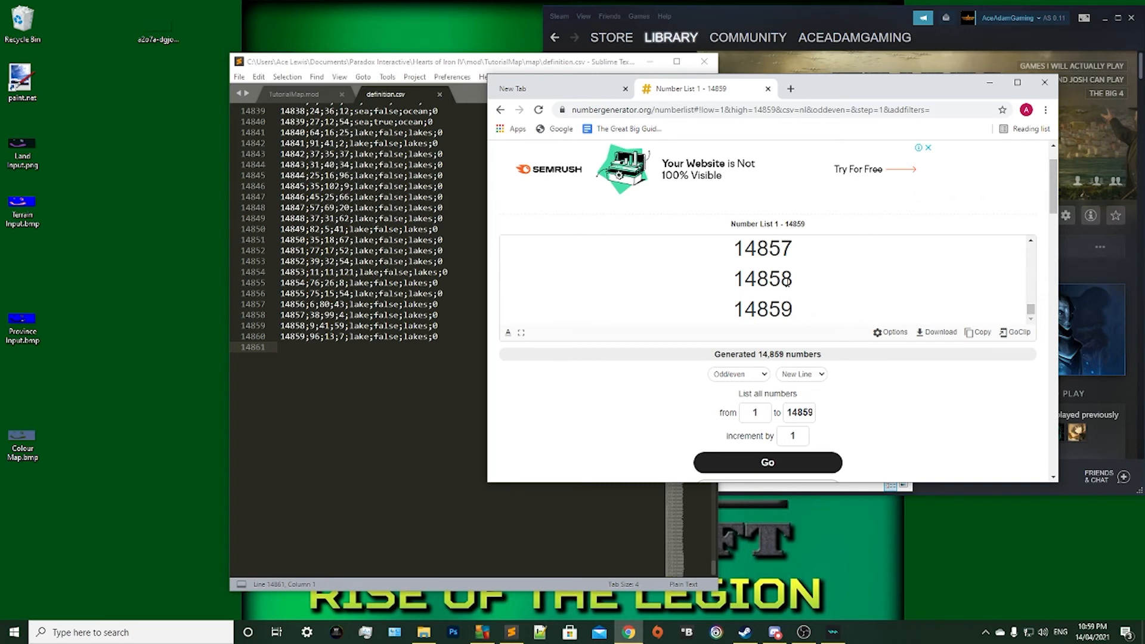
pyautogui.moveTo(832, 90); pyautogui.dragTo(366, 263)
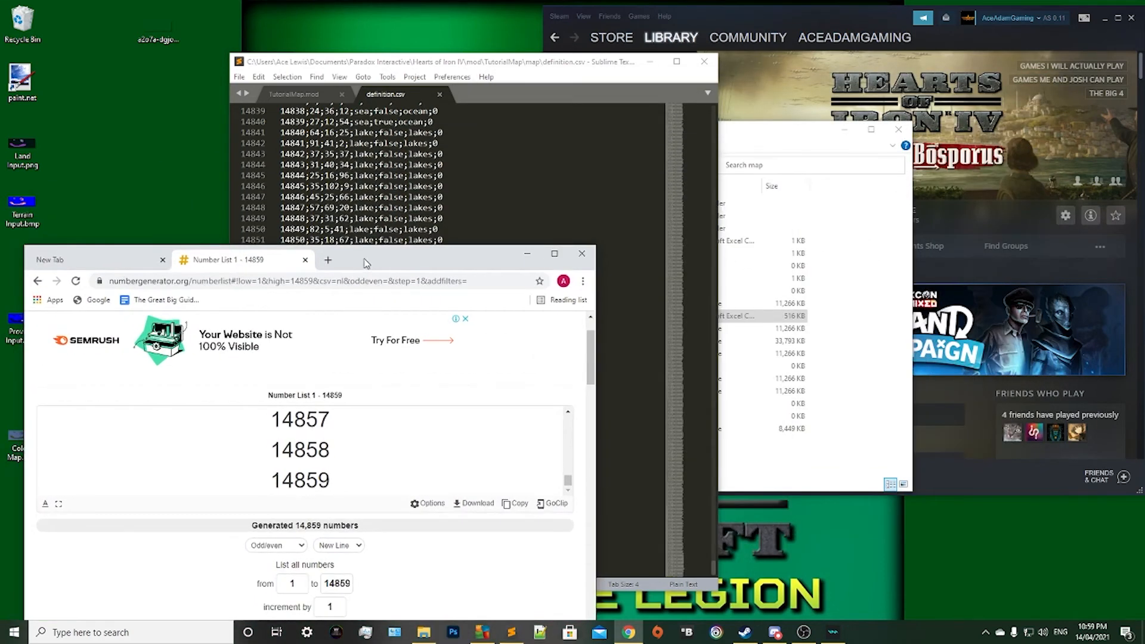
# Open 0-Test Strategic Region.txt from the map's strategicregions folder and look through its contents.
pyautogui.click(424, 634)
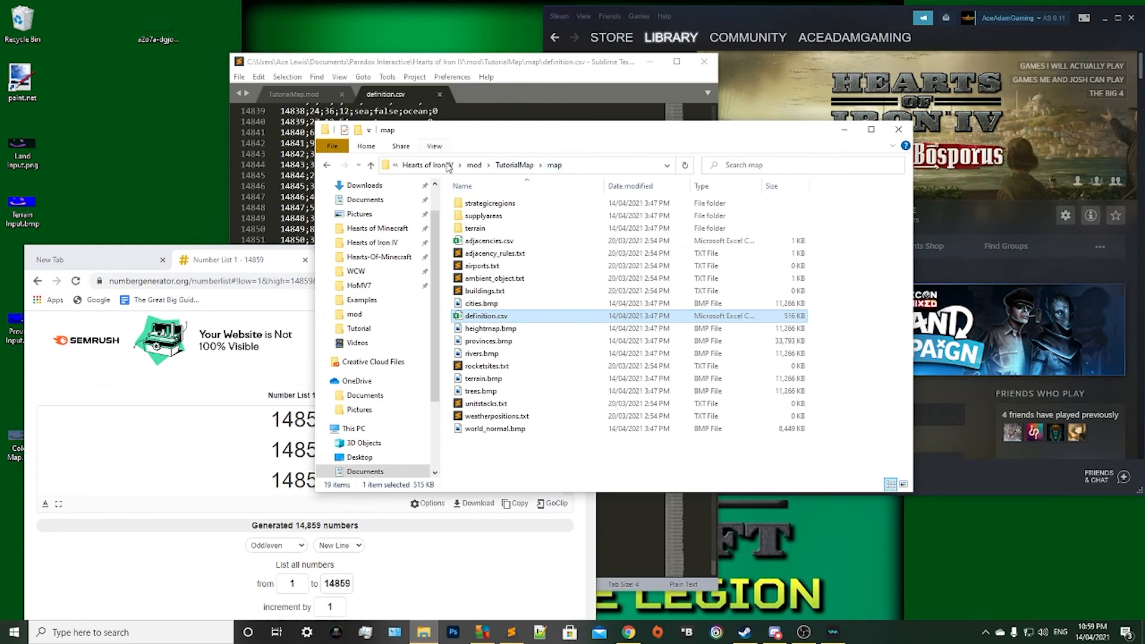
pyautogui.doubleClick(480, 204)
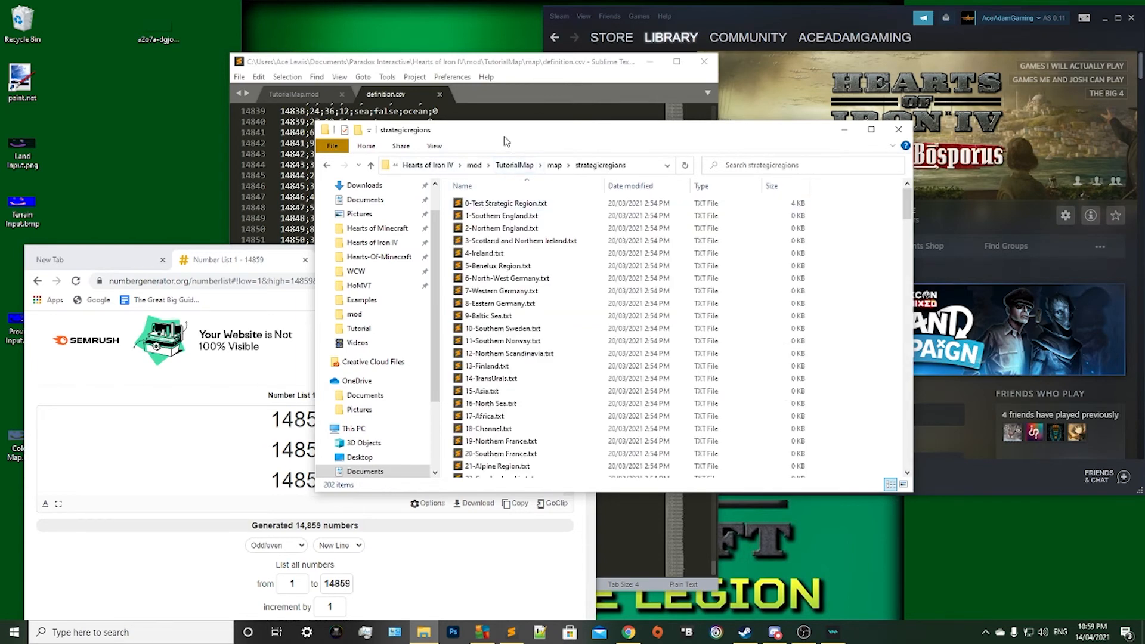
pyautogui.moveTo(504, 136); pyautogui.dragTo(581, 103)
pyautogui.doubleClick(548, 171)
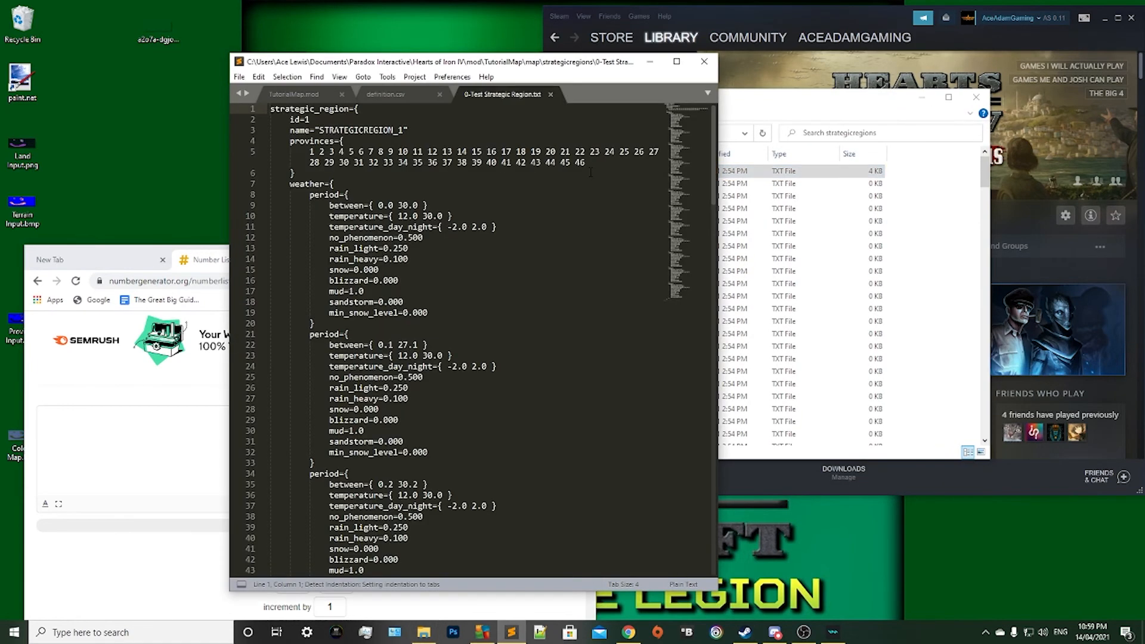
pyautogui.scroll(-6, 454, 188)
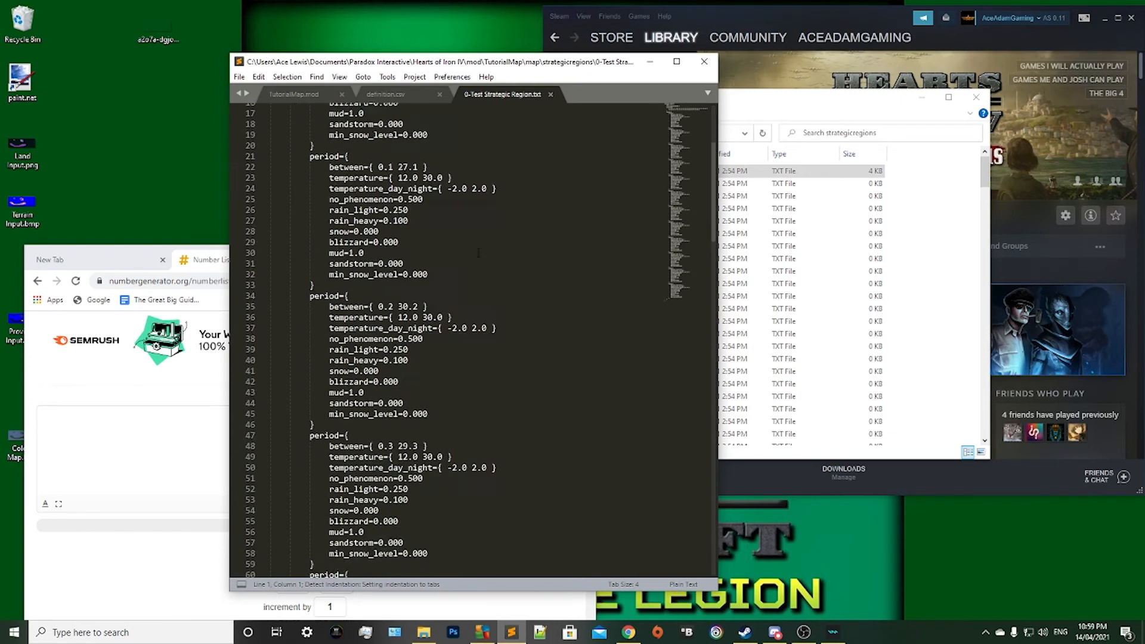
# Open 1-Southern England.txt from the strategicregions folder in Sublime Text.
pyautogui.click(898, 208)
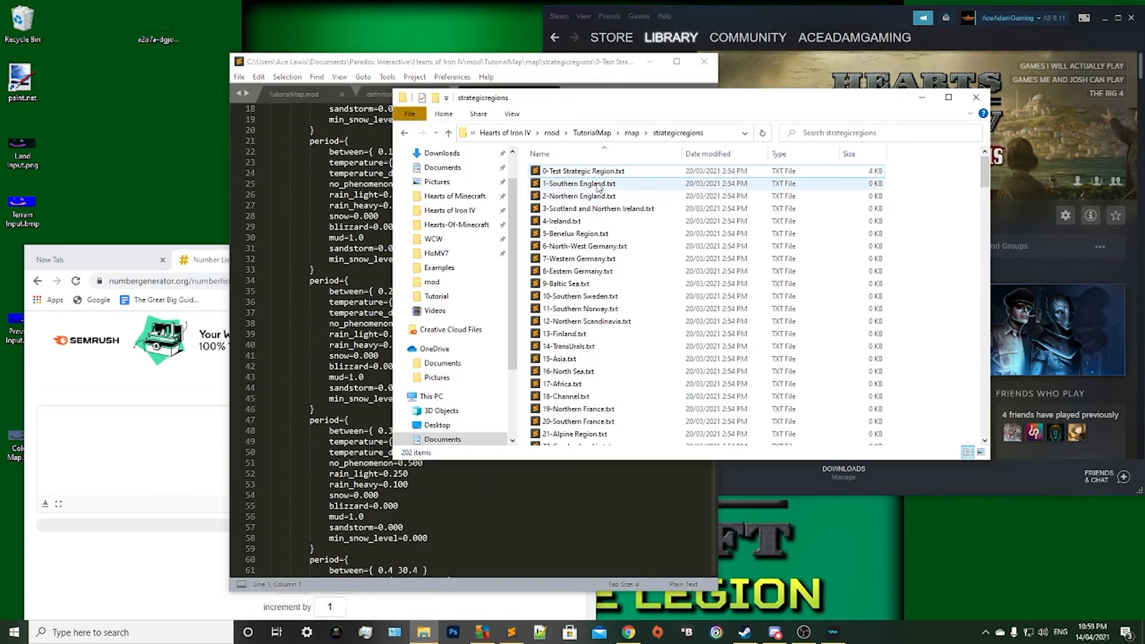
pyautogui.doubleClick(565, 186)
pyautogui.click(930, 200)
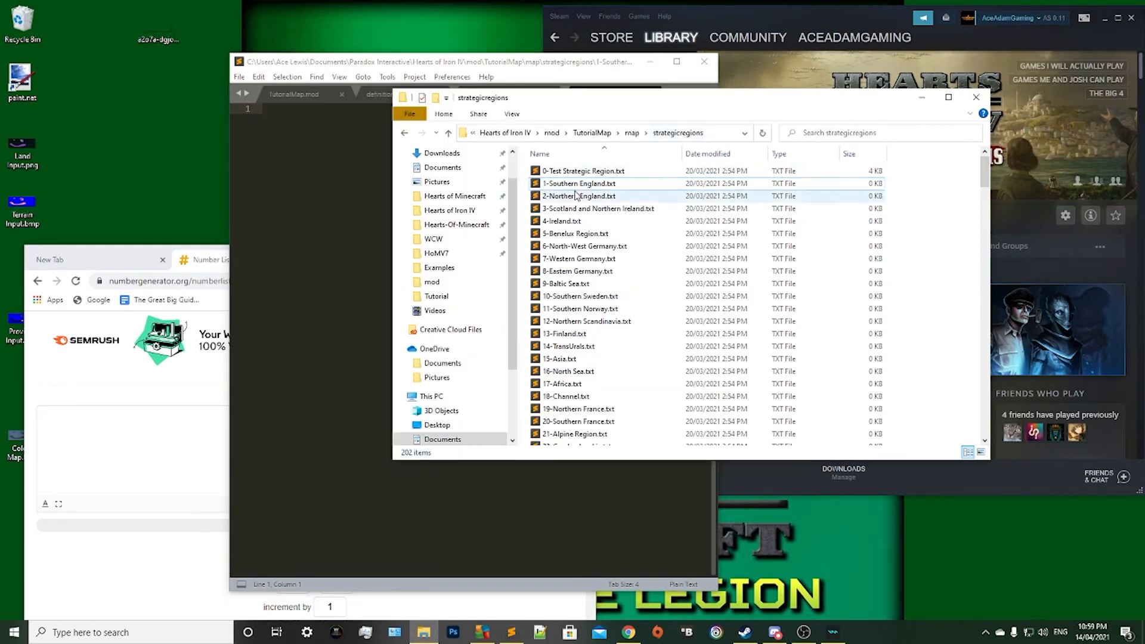
pyautogui.click(335, 231)
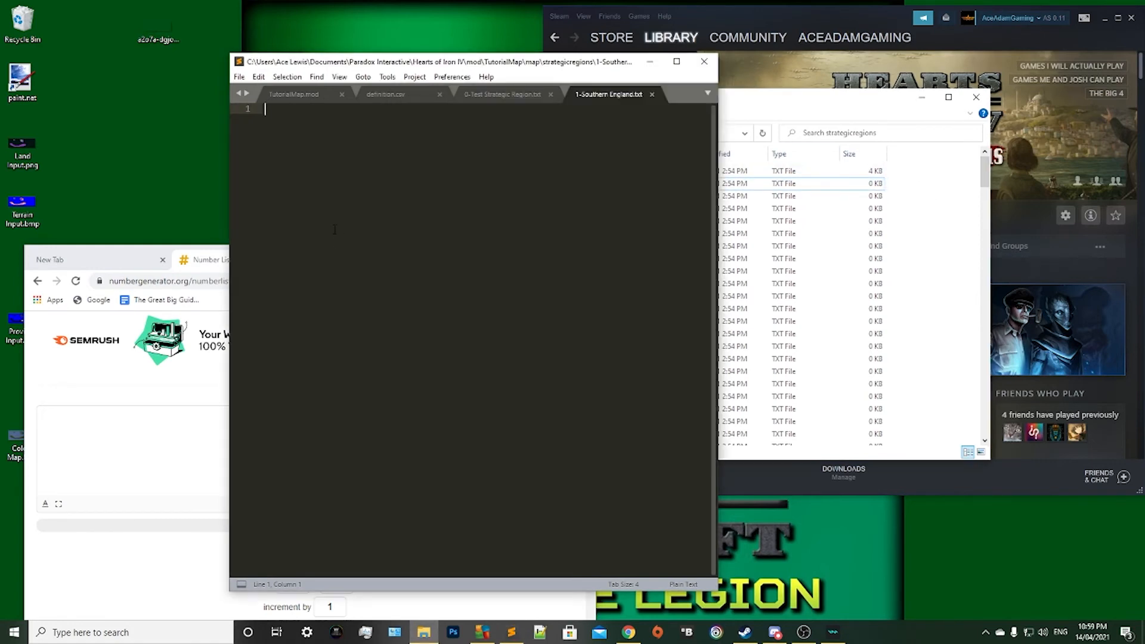
pyautogui.click(938, 209)
pyautogui.click(352, 192)
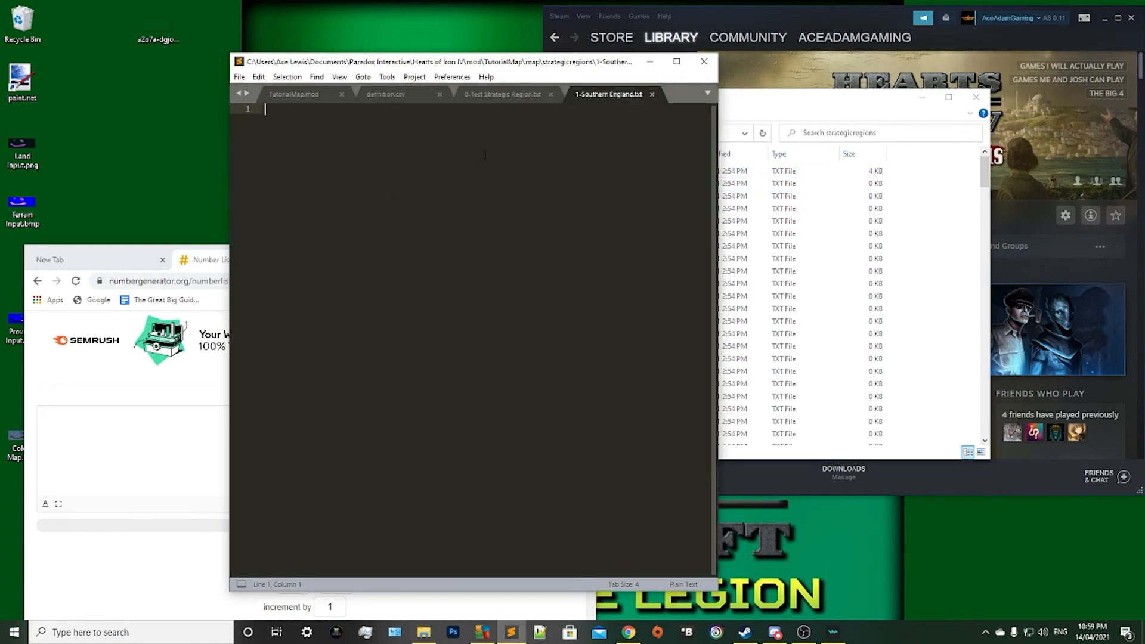
# Copy the entire contents of 0-Test Strategic Region.txt into 1-Southern England.txt and return to the source file.
pyautogui.click(510, 97)
pyautogui.click(494, 218)
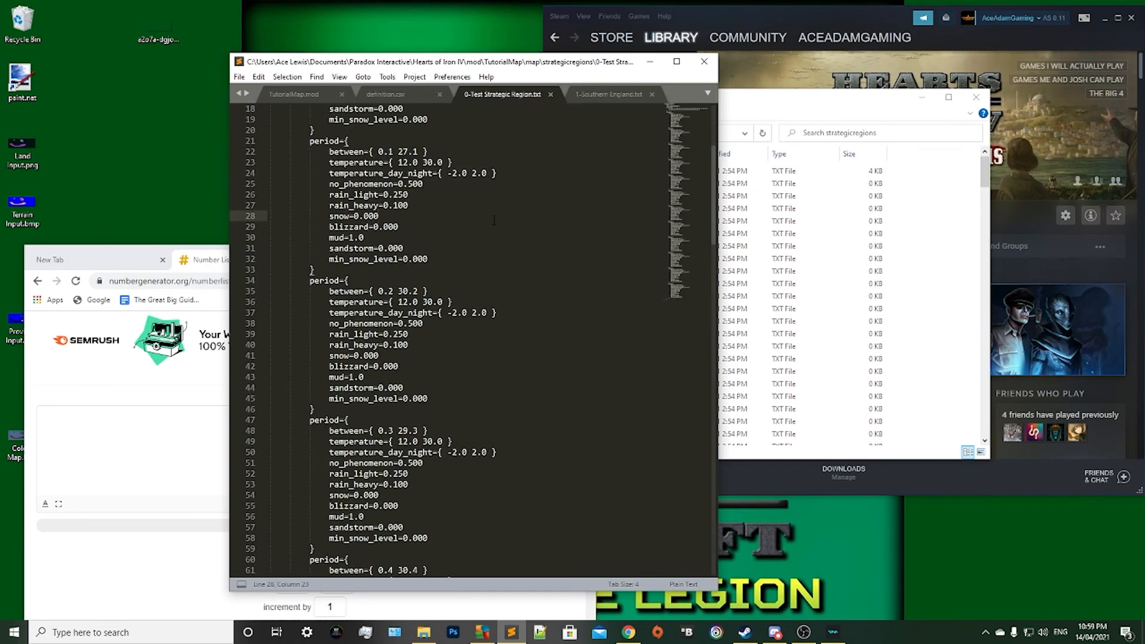
pyautogui.hotkey('ctrl', 'a')
pyautogui.hotkey('ctrl', 'c')
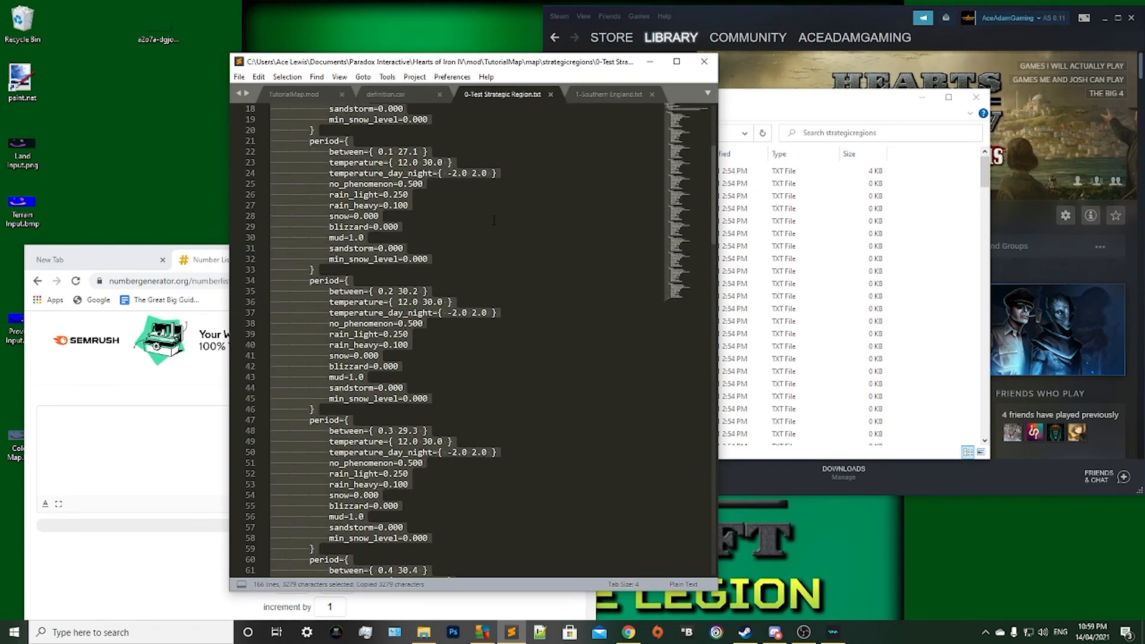
pyautogui.scroll(6, 477, 251)
pyautogui.click(608, 94)
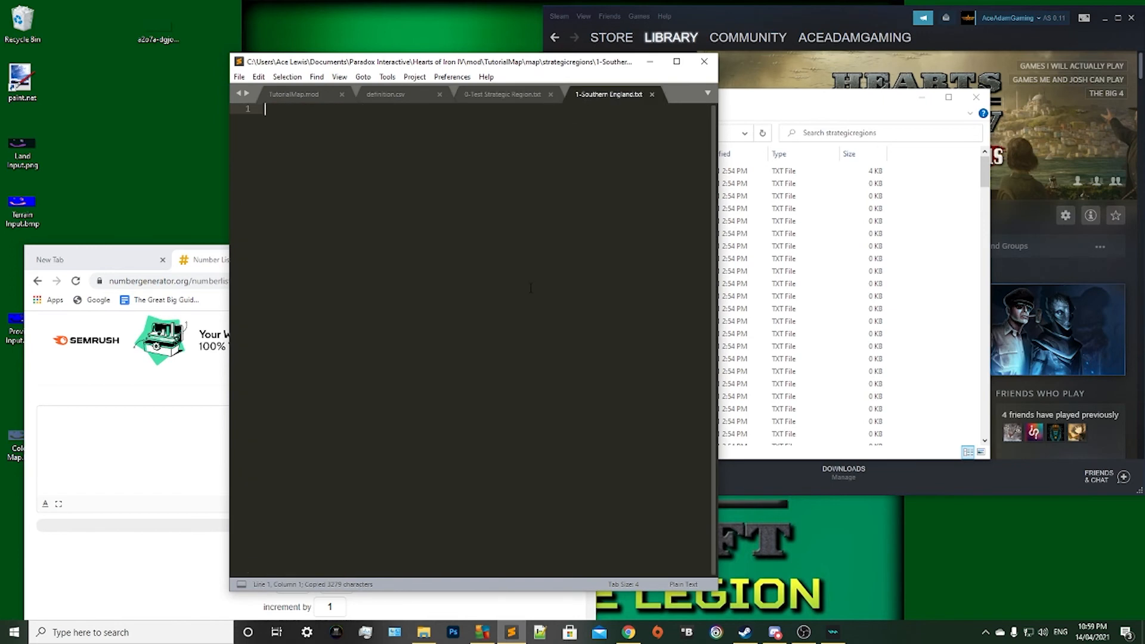
pyautogui.hotkey('ctrl', 'v')
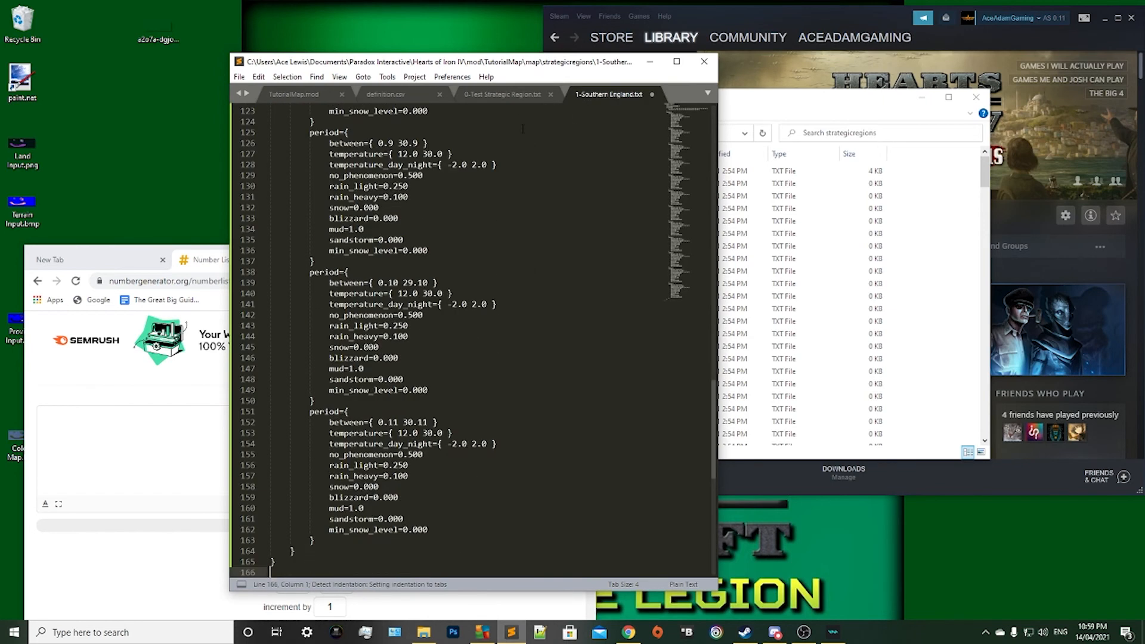
pyautogui.click(501, 96)
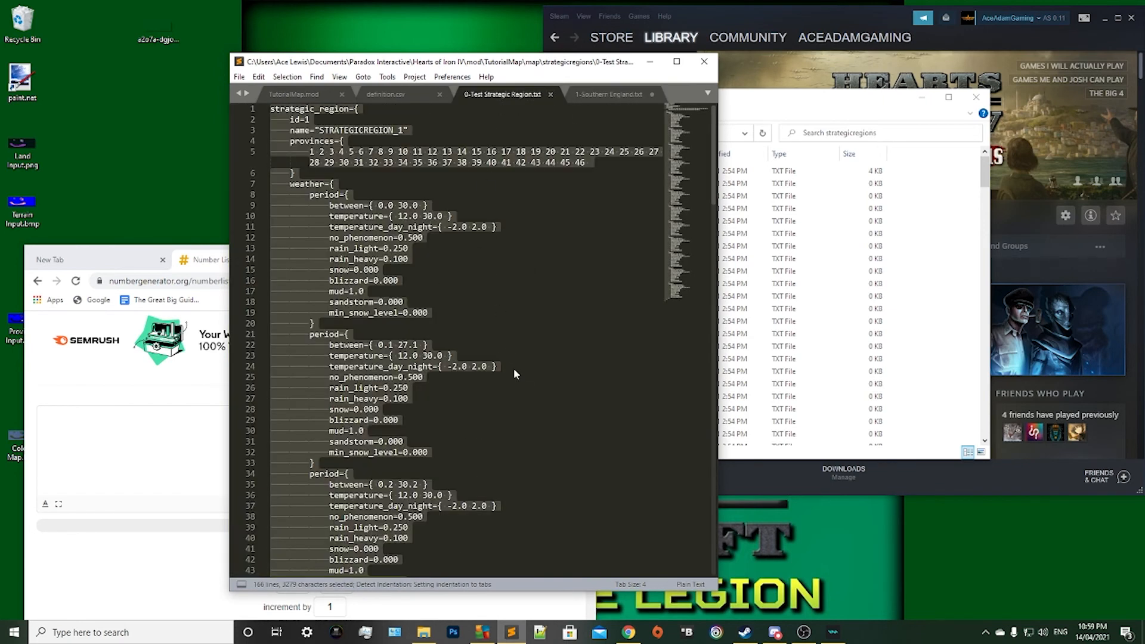
# Delete all contents of 0-Test Strategic Region.txt, save it empty, and return to 1-Southern England.txt.
pyautogui.press('BackSpace')
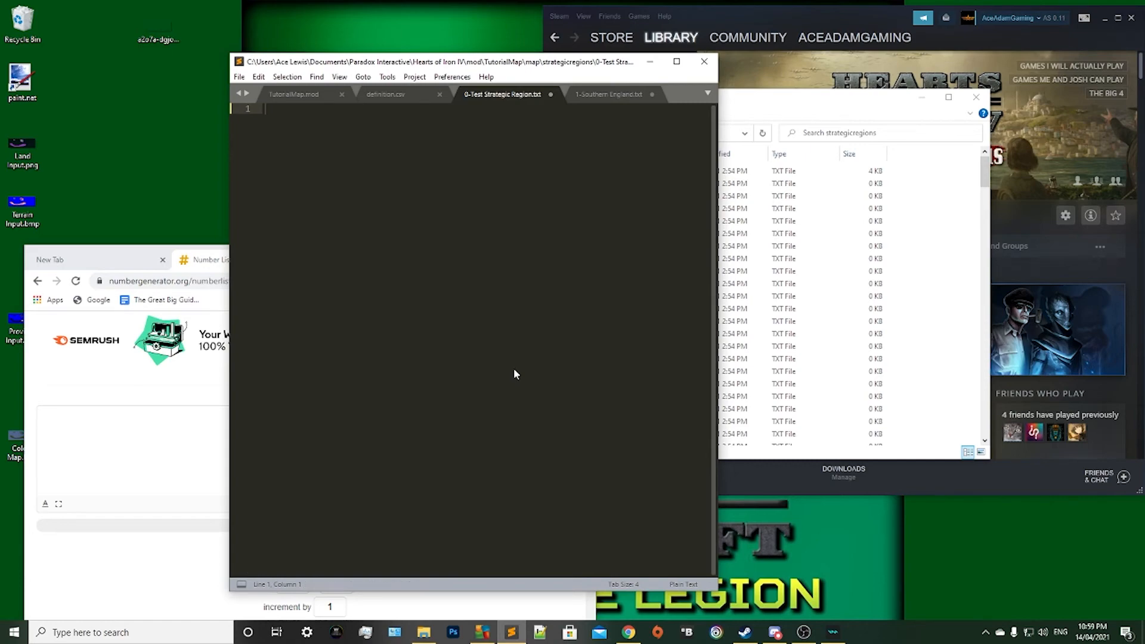
pyautogui.hotkey('ctrl', 's')
pyautogui.click(589, 93)
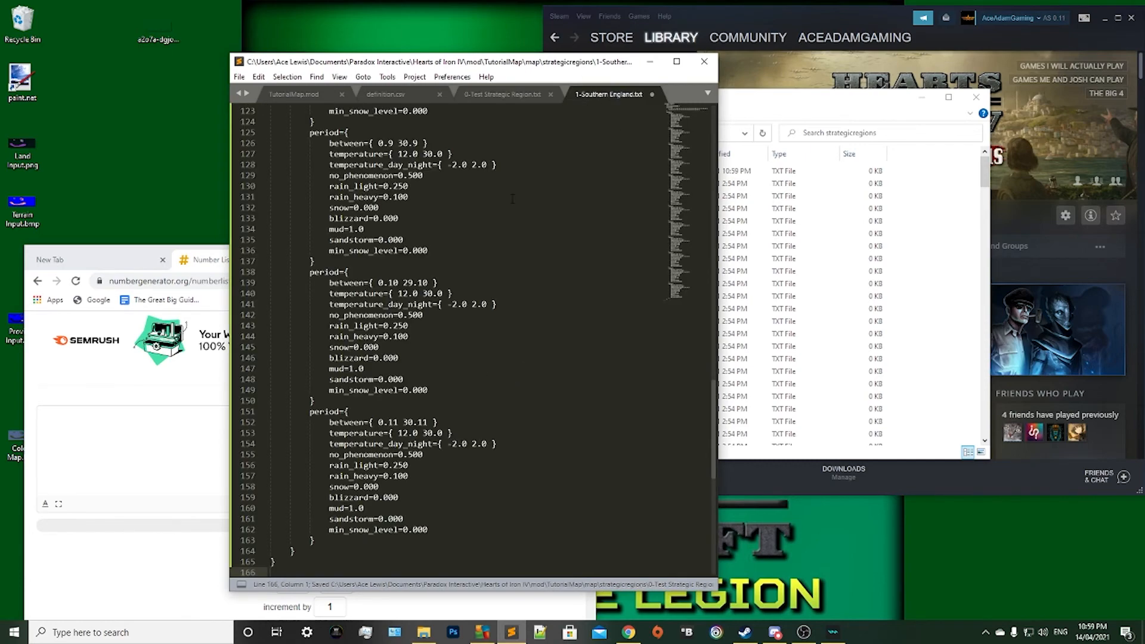
pyautogui.scroll(10, 471, 334)
pyautogui.scroll(5, 496, 109)
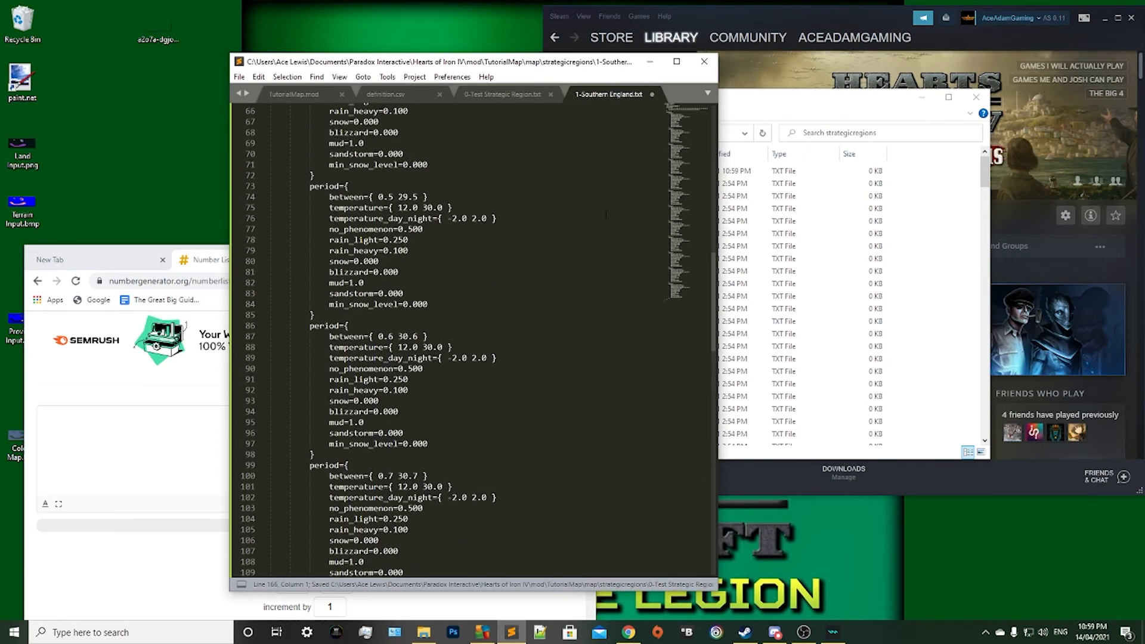
pyautogui.click(939, 258)
pyautogui.click(358, 208)
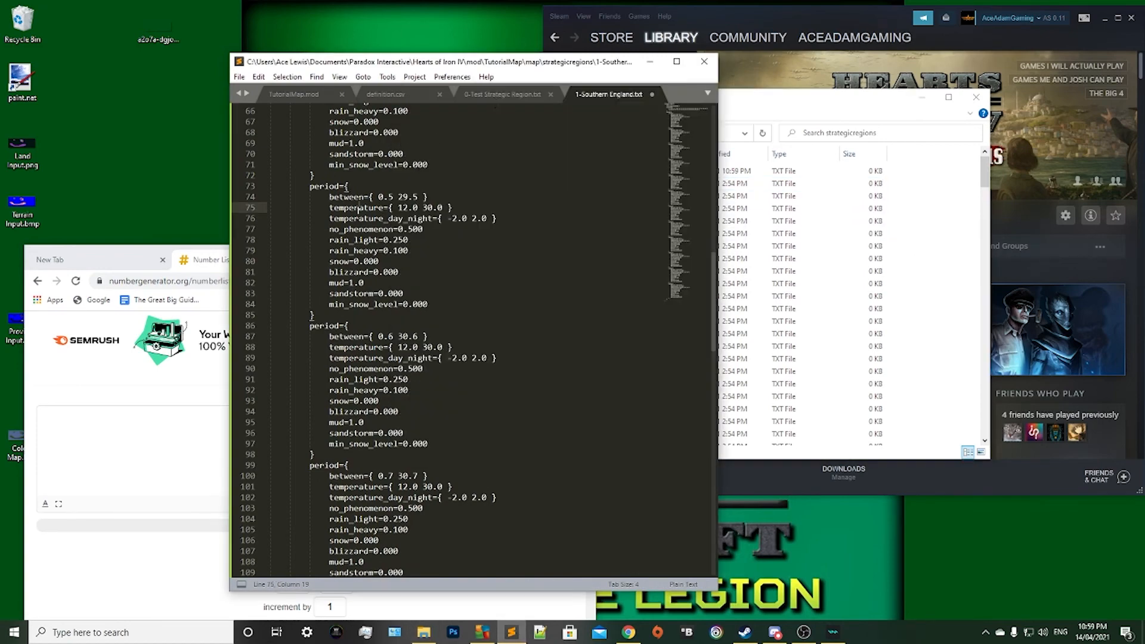
pyautogui.click(503, 95)
pyautogui.click(625, 97)
# Copy the generated number list from 1 to 14859 and return to the beginning of 1-Southern England.txt.
pyautogui.moveTo(422, 67); pyautogui.dragTo(666, 55)
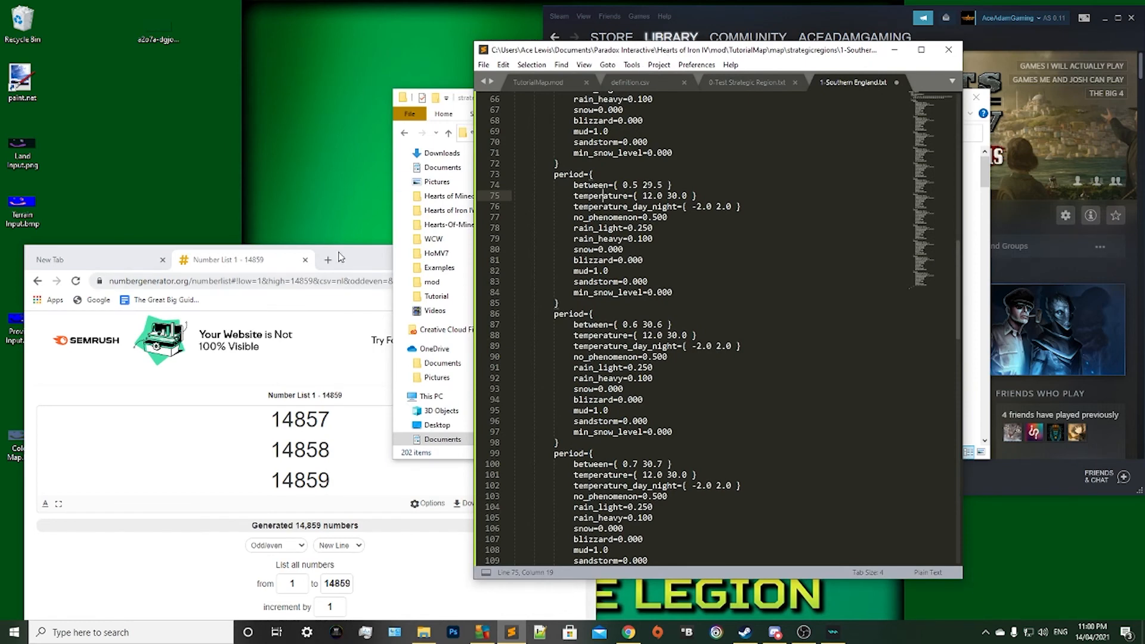
pyautogui.moveTo(367, 262); pyautogui.dragTo(366, 114)
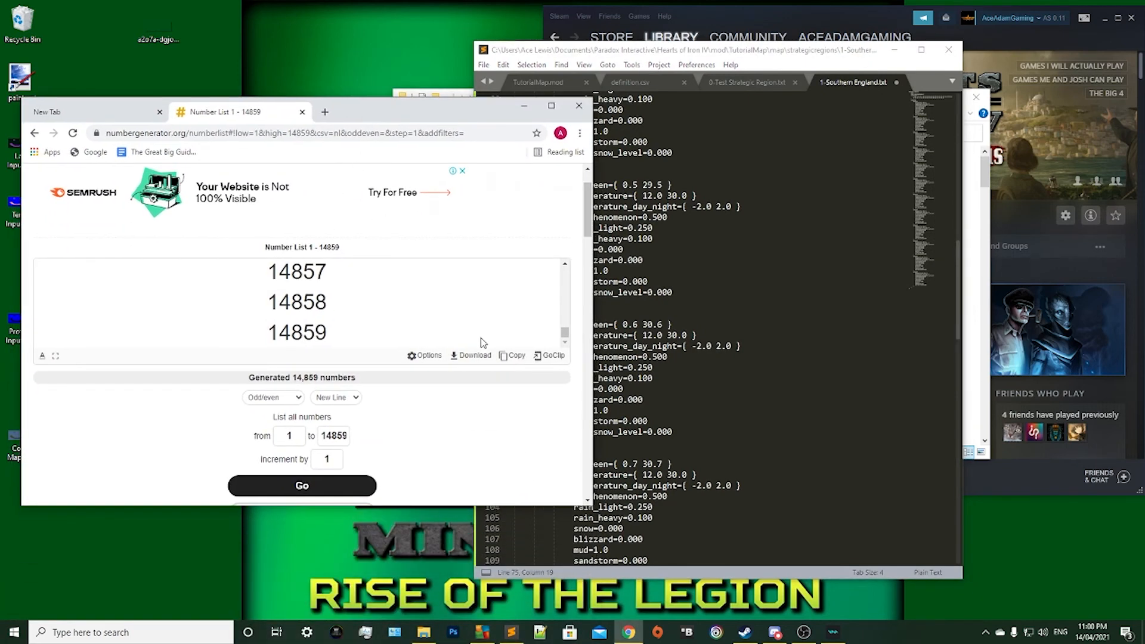
pyautogui.scroll(-1, 352, 278)
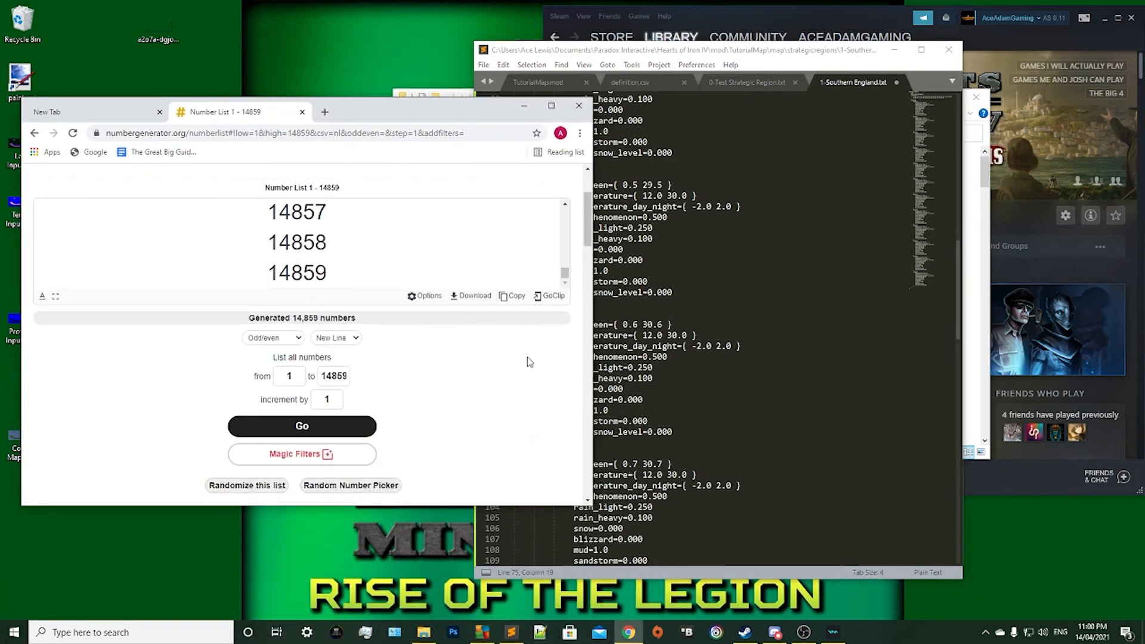
pyautogui.click(512, 297)
pyautogui.click(764, 131)
pyautogui.scroll(15, 765, 126)
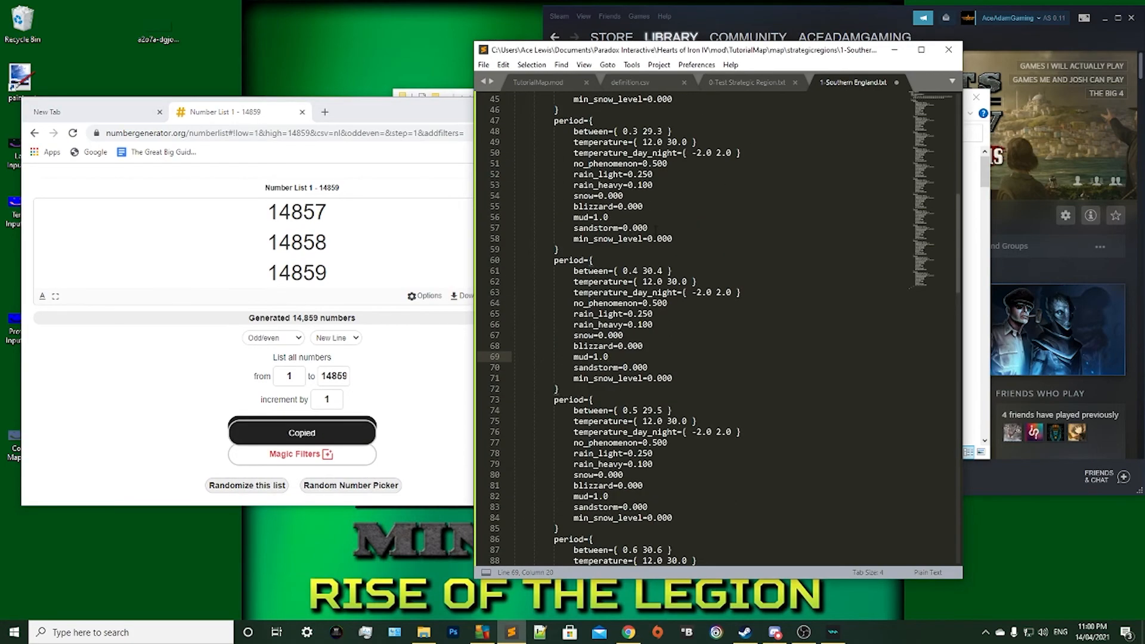
pyautogui.moveTo(535, 129); pyautogui.dragTo(608, 152)
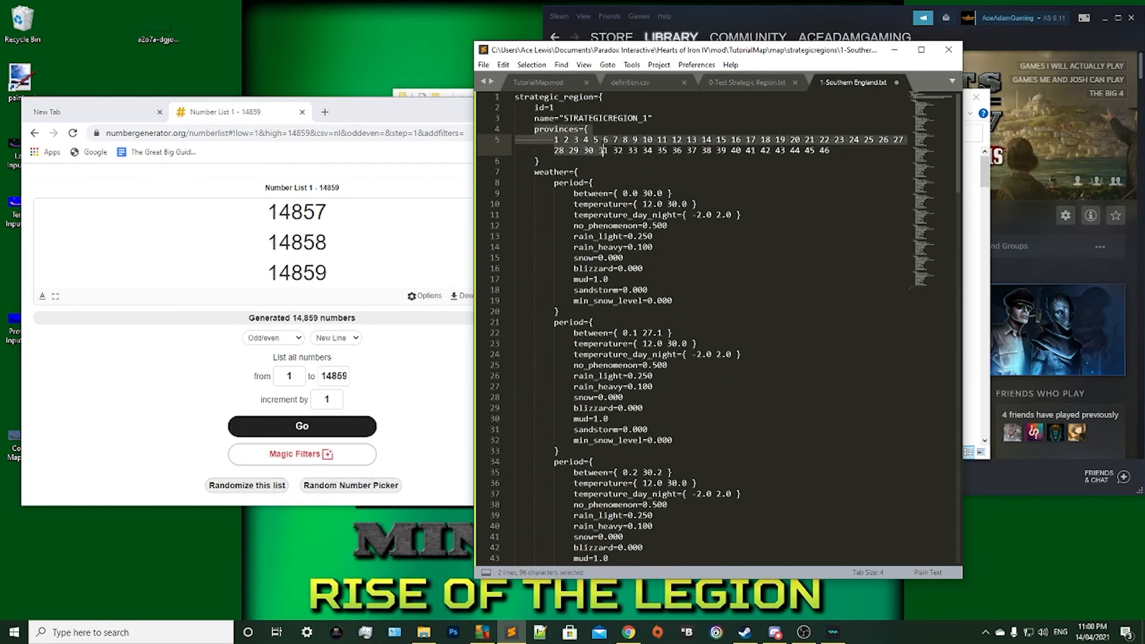
pyautogui.moveTo(538, 162); pyautogui.dragTo(536, 108)
pyautogui.click(556, 152)
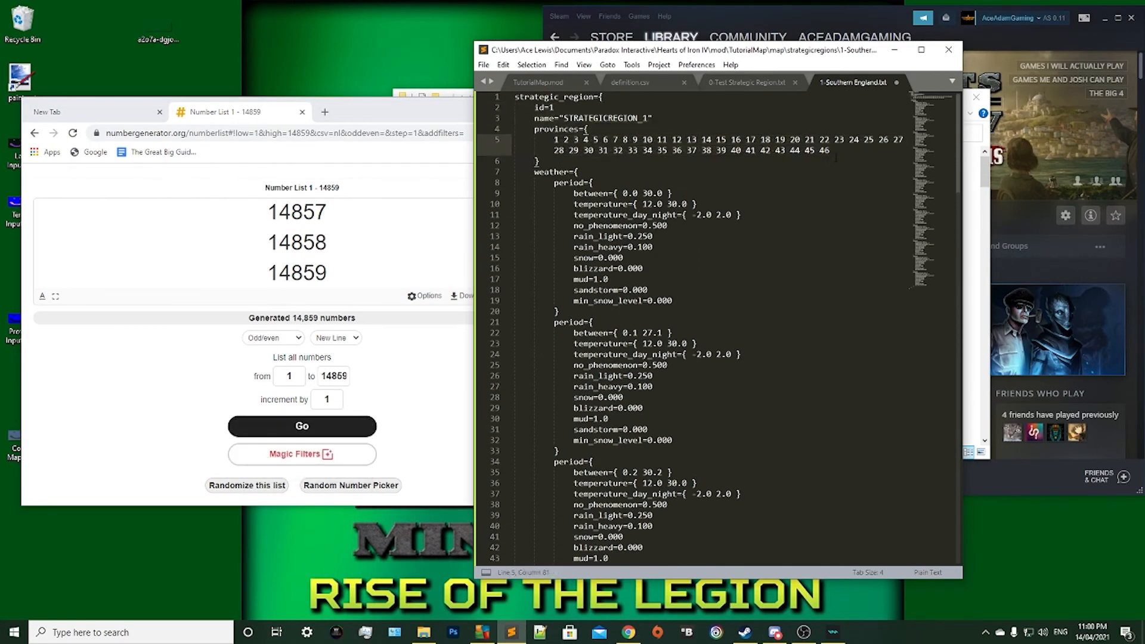
pyautogui.moveTo(836, 157); pyautogui.dragTo(555, 141)
pyautogui.press('BackSpace')
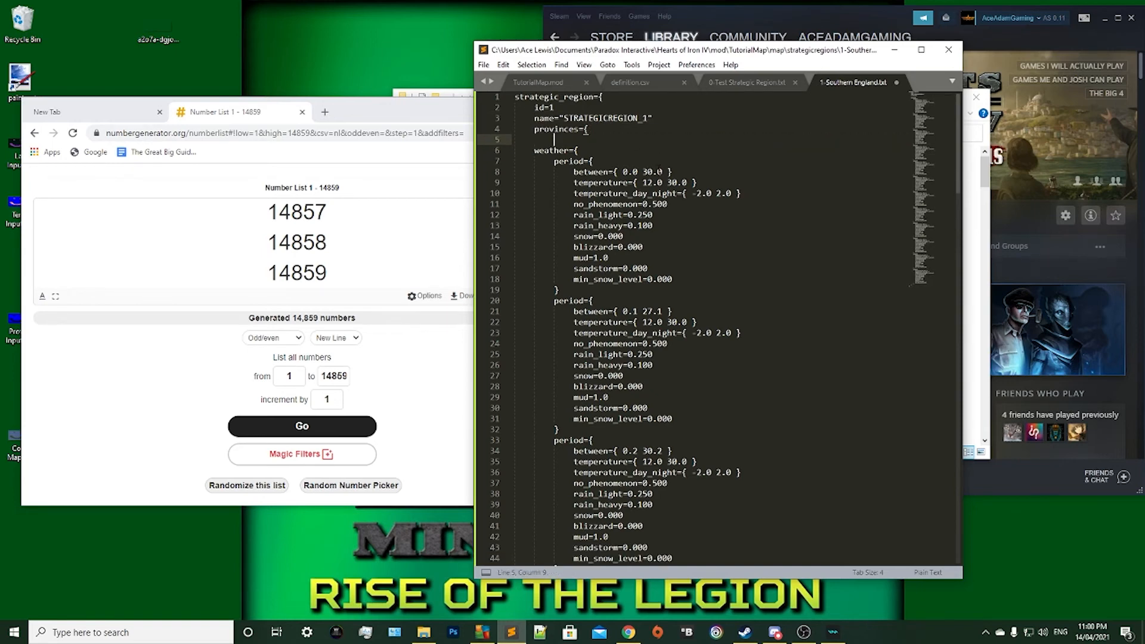
pyautogui.hotkey('ctrl', 'z')
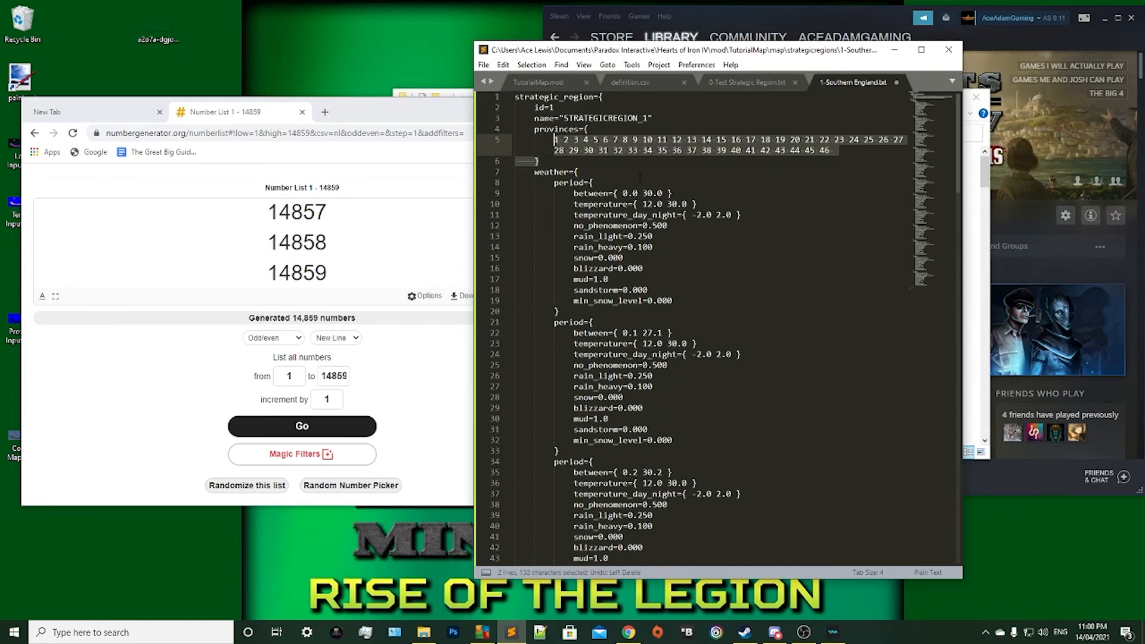
pyautogui.click(535, 161)
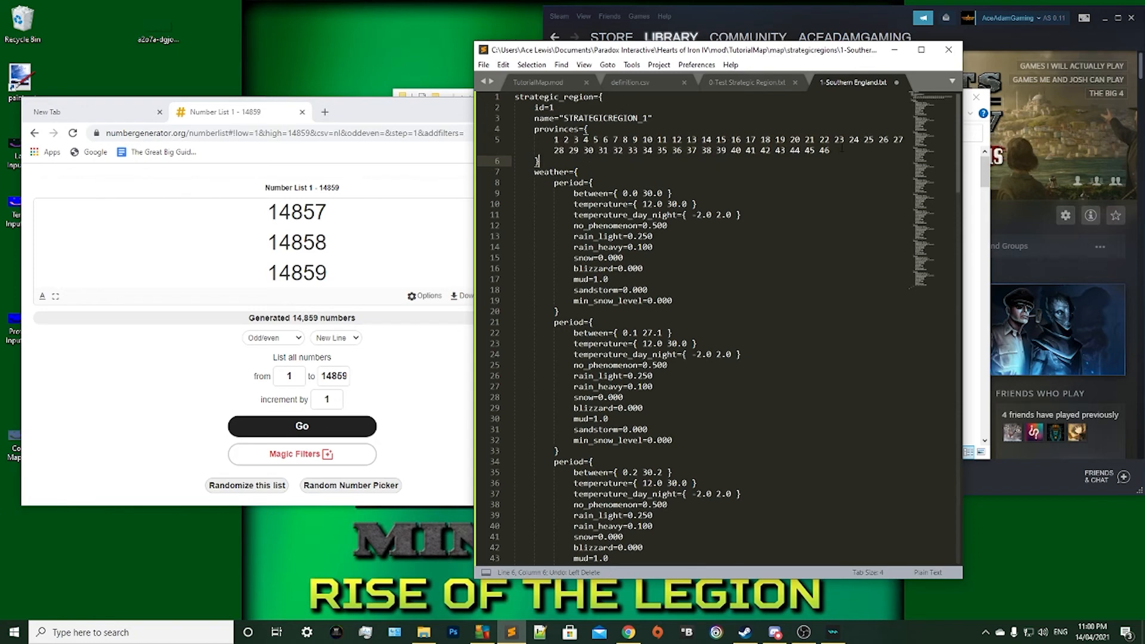
# Replace the province numbers inside the provinces block of 1-Southern England.txt with the copied list and save the file.
pyautogui.moveTo(832, 152); pyautogui.dragTo(554, 141)
pyautogui.press('BackSpace')
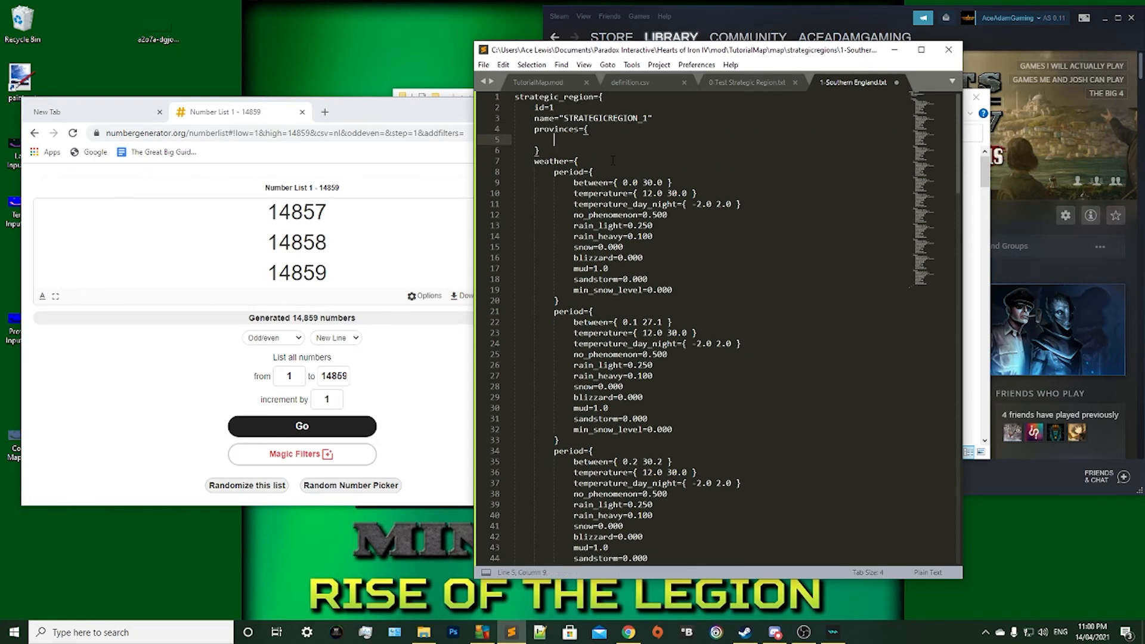
pyautogui.hotkey('ctrl', 'v')
pyautogui.scroll(-10, 735, 390)
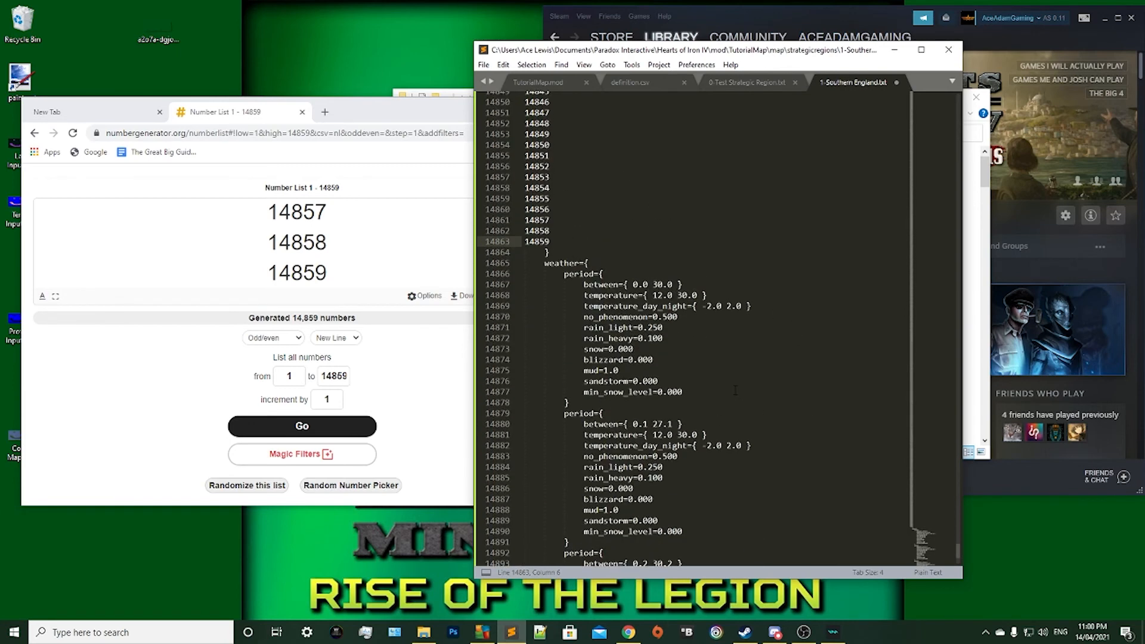
pyautogui.scroll(1, 735, 390)
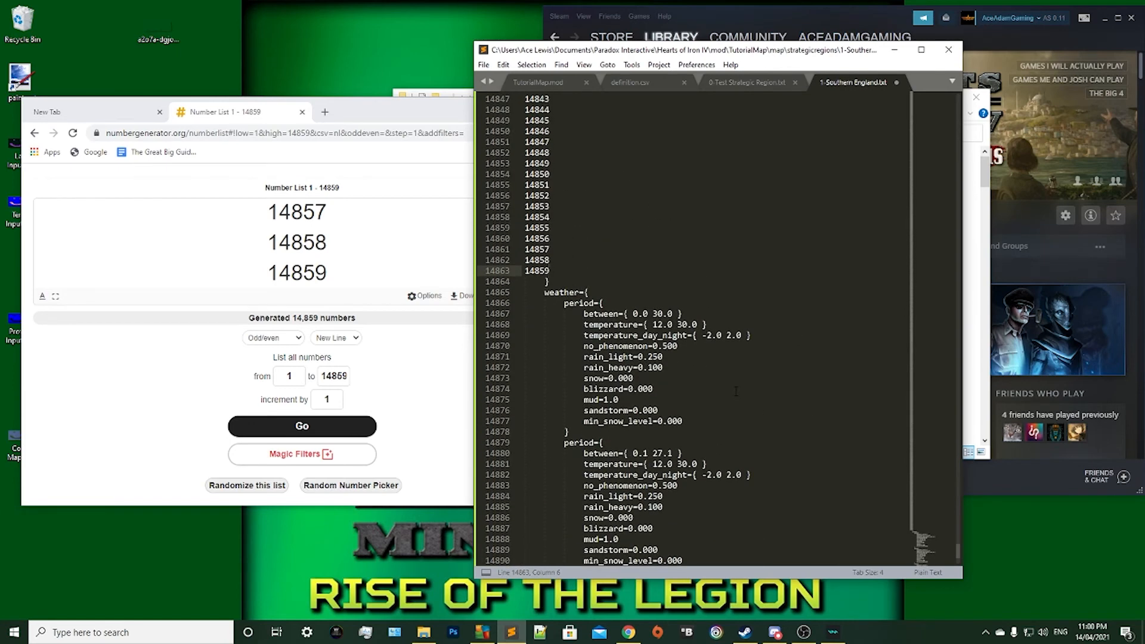
pyautogui.scroll(-1, 630, 259)
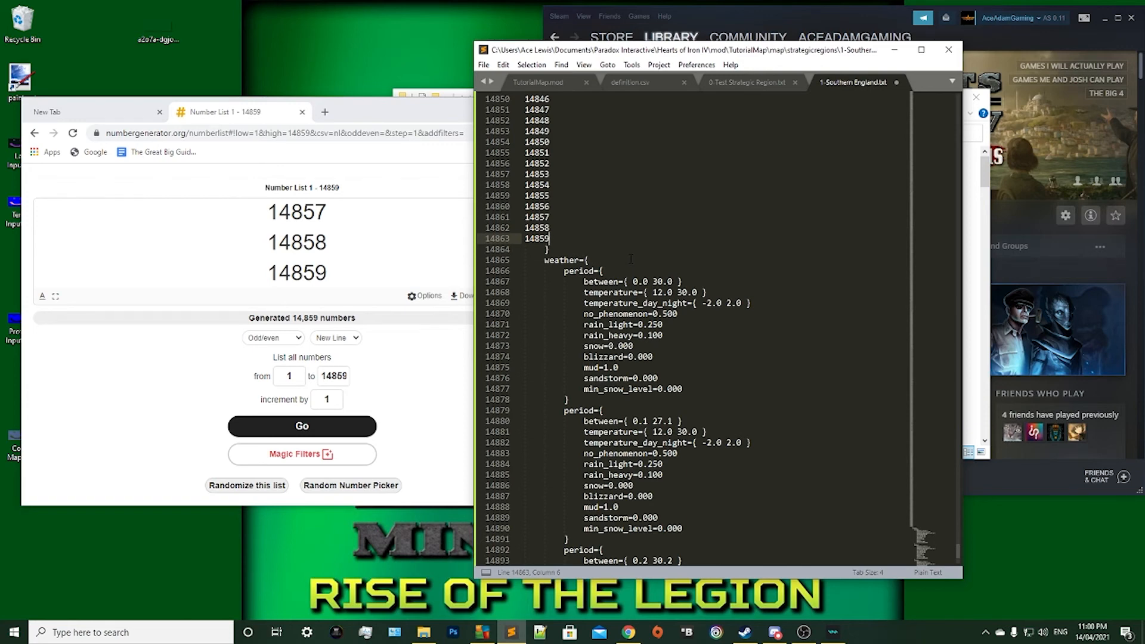
pyautogui.hotkey('ctrl', 's')
# Look through the pasted province list in 1-Southern England.txt from its end back to the opening provinces bracket.
pyautogui.scroll(6, 631, 259)
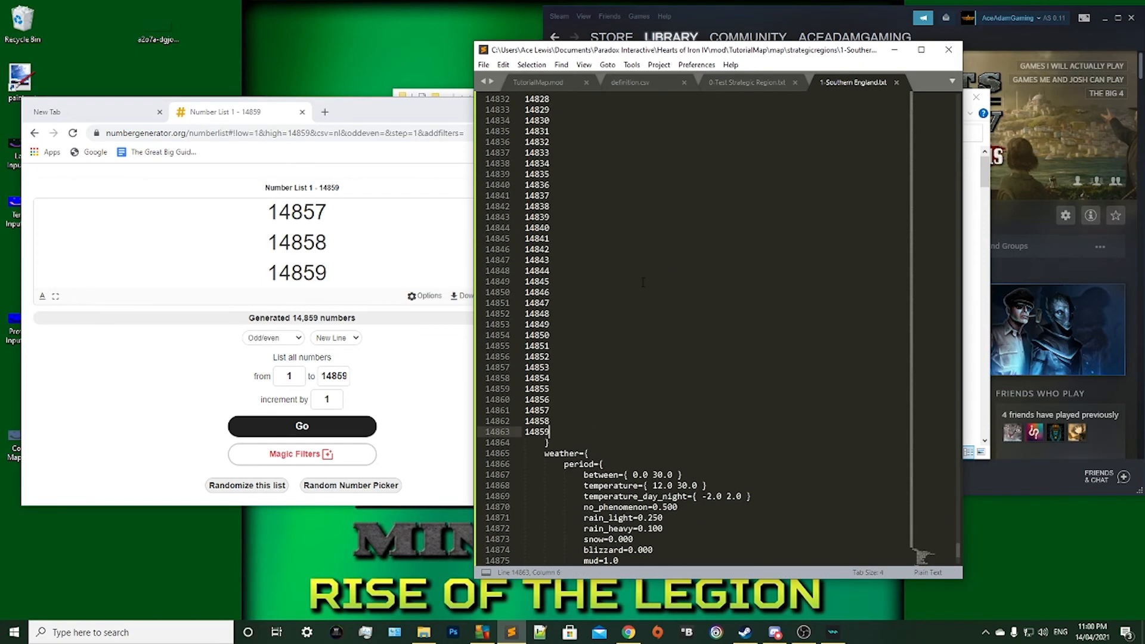
pyautogui.click(606, 204)
pyautogui.click(642, 377)
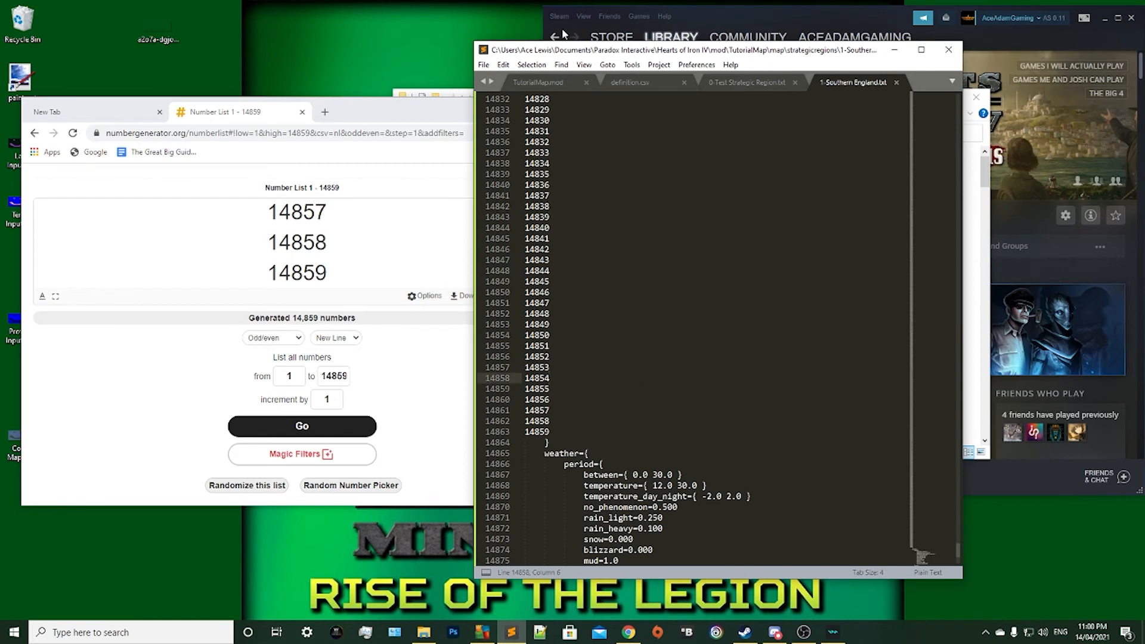
pyautogui.moveTo(565, 54); pyautogui.dragTo(317, 104)
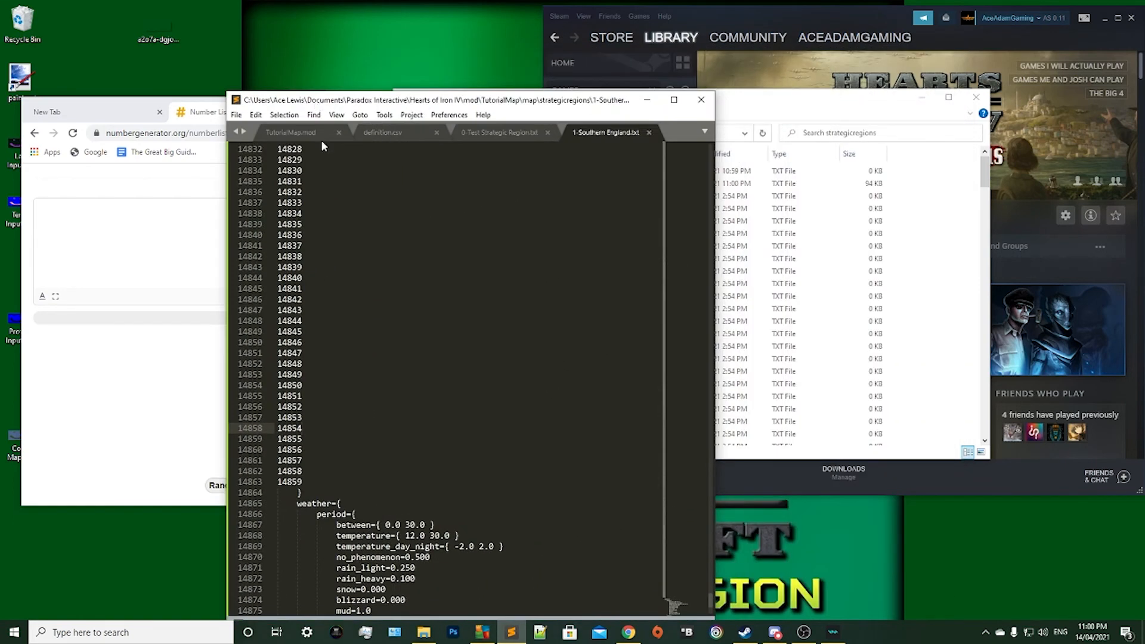
pyautogui.click(444, 451)
pyautogui.click(435, 482)
pyautogui.scroll(12, 513, 406)
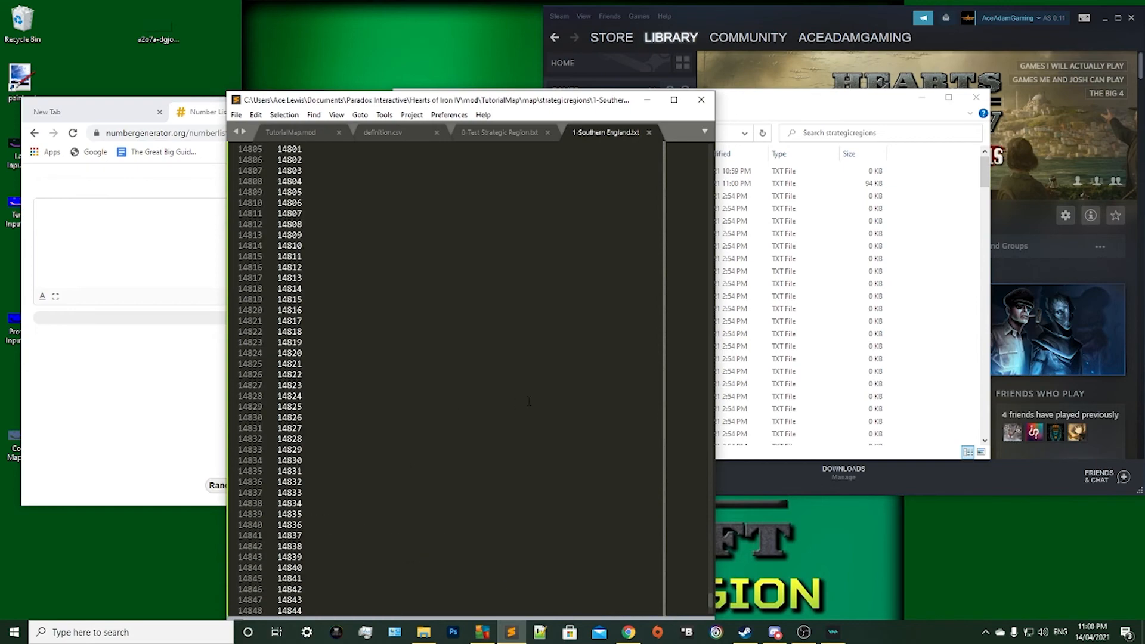
pyautogui.scroll(10, 682, 582)
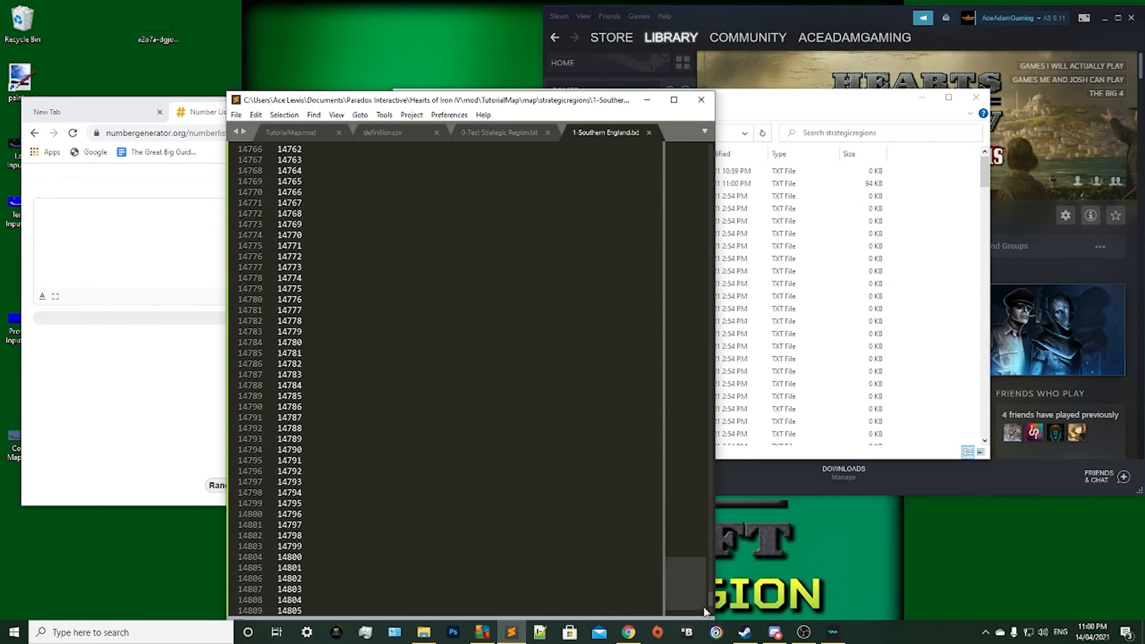
pyautogui.moveTo(704, 612); pyautogui.dragTo(704, 145)
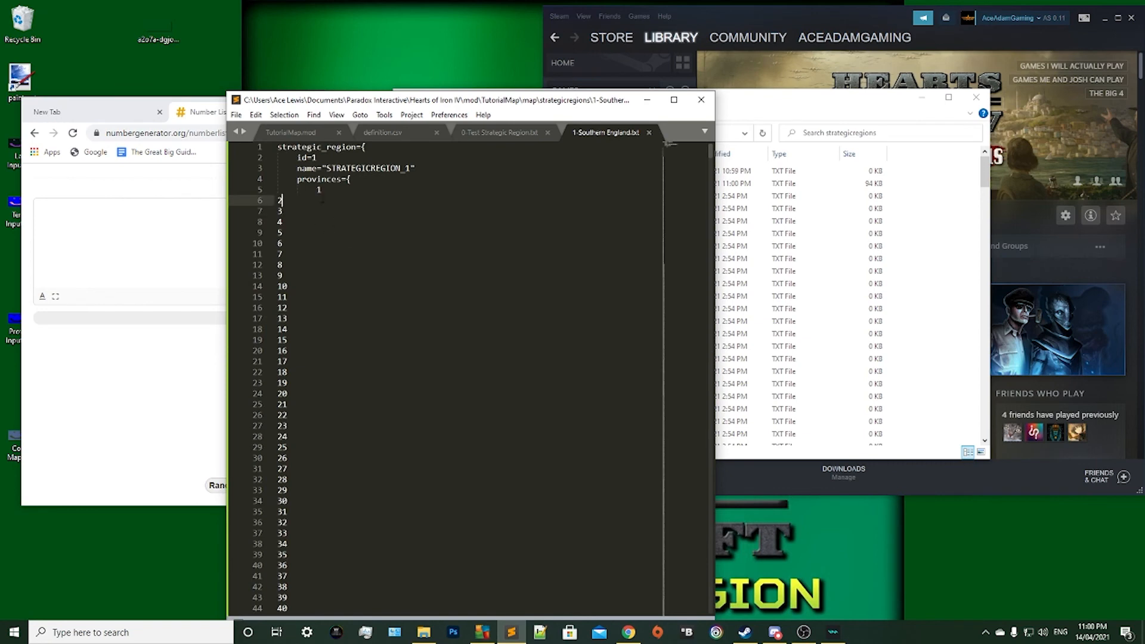
pyautogui.click(296, 190)
pyautogui.click(326, 254)
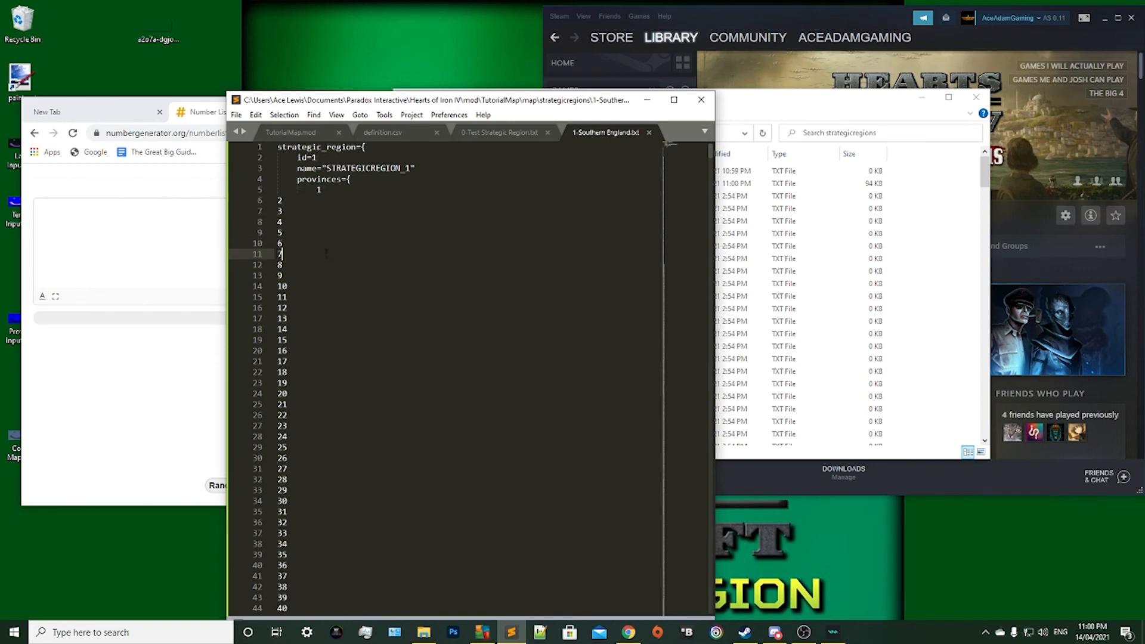
# Move the text editor aside and go up from the strategicregions folder to the TutorialMap mod folder.
pyautogui.moveTo(459, 99); pyautogui.dragTo(201, 152)
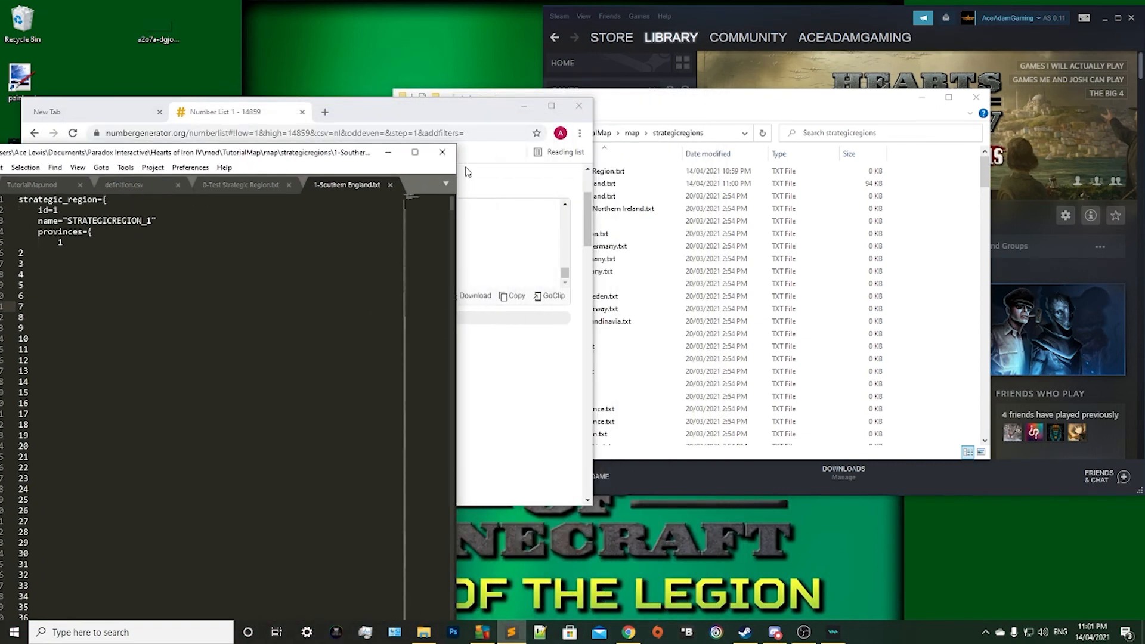
pyautogui.click(930, 286)
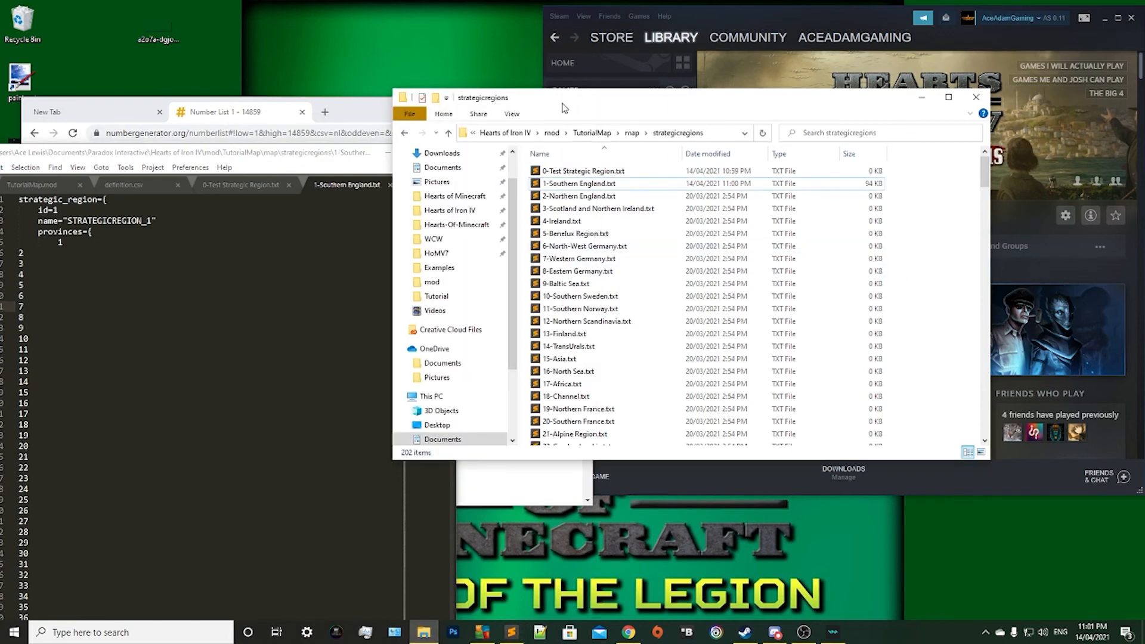
pyautogui.moveTo(564, 107); pyautogui.dragTo(627, 76)
pyautogui.click(702, 100)
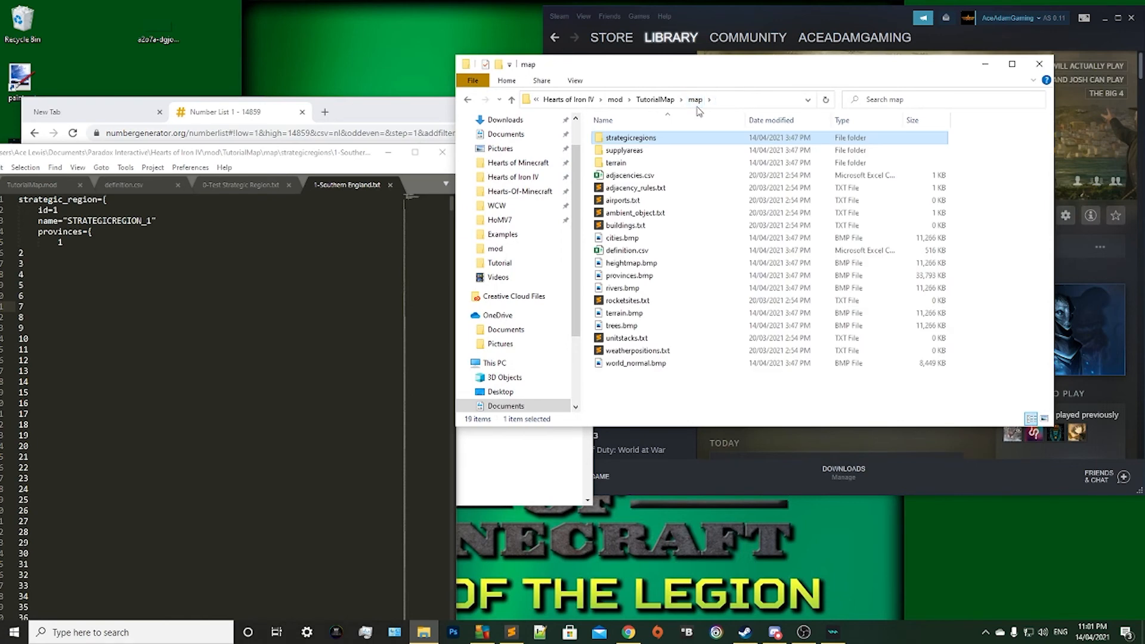
pyautogui.click(646, 100)
pyautogui.click(653, 296)
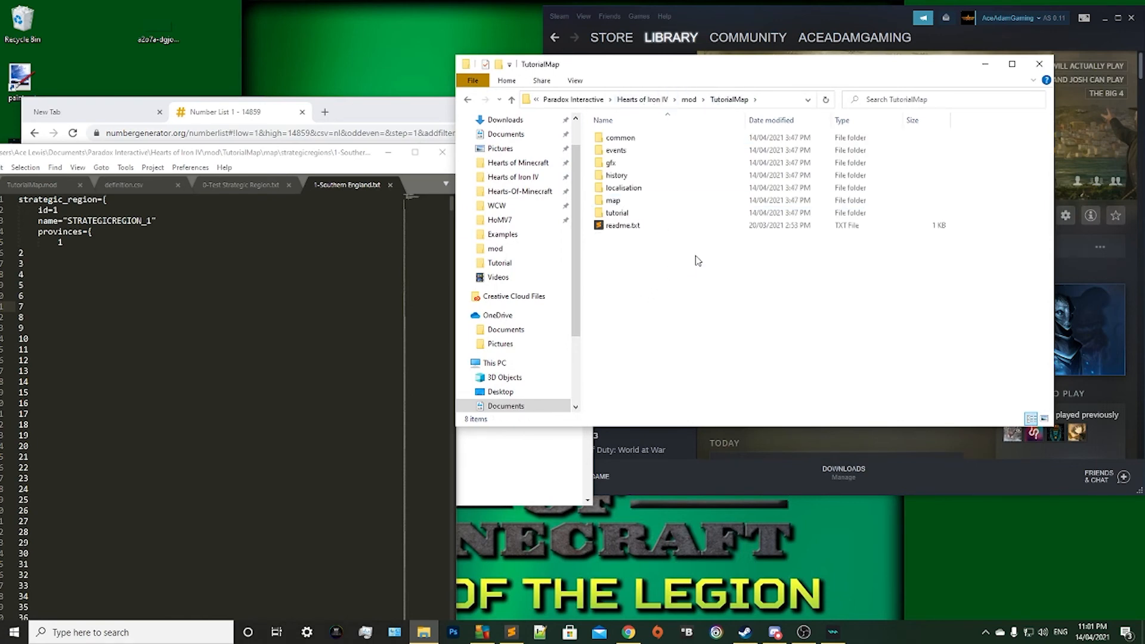
# Move the text editor clear of the folder window and open a second File Explorer window.
pyautogui.click(316, 158)
pyautogui.moveTo(300, 153); pyautogui.dragTo(482, 466)
pyautogui.click(424, 633)
pyautogui.rightClick(424, 632)
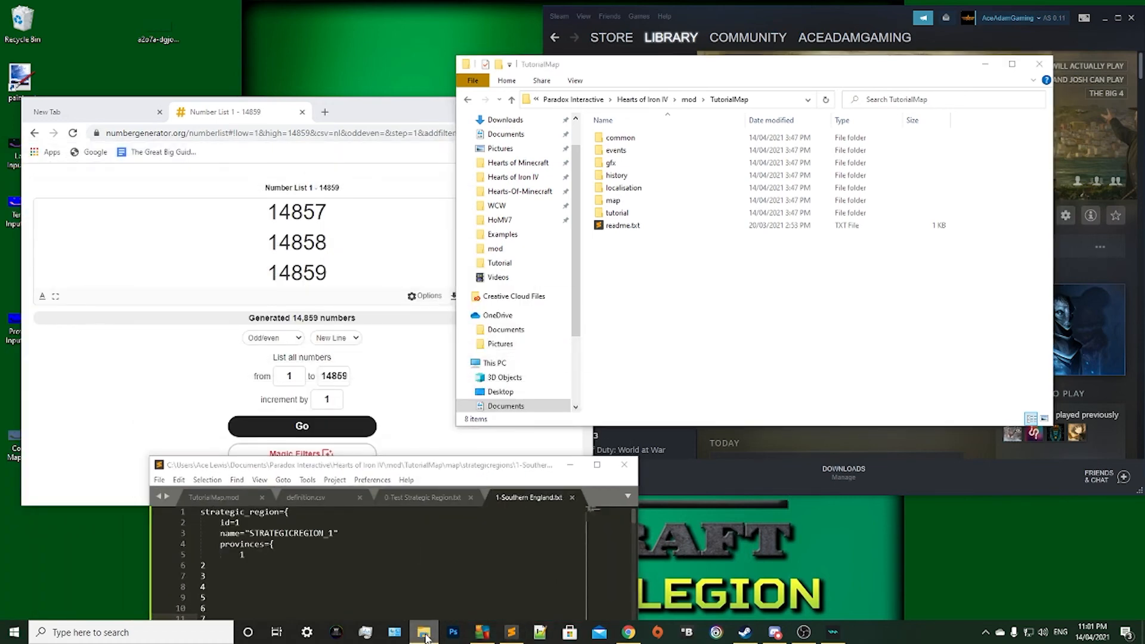
pyautogui.click(392, 567)
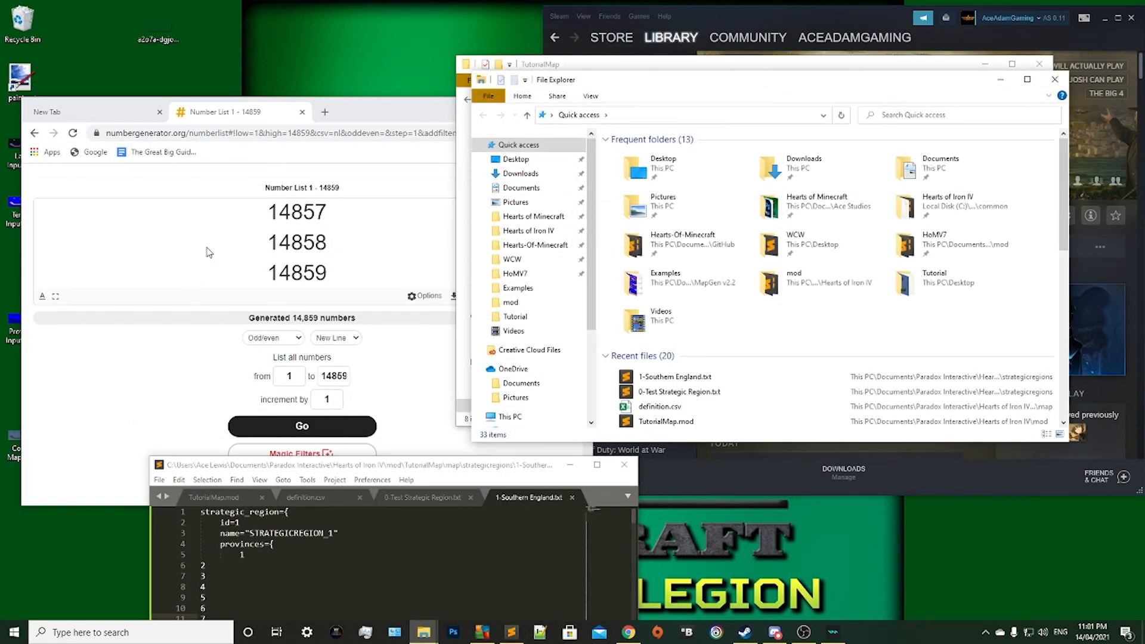
# Browse from This PC to the Steam folder inside Program Files (x86) on Local Disk (C:).
pyautogui.scroll(-3, 507, 280)
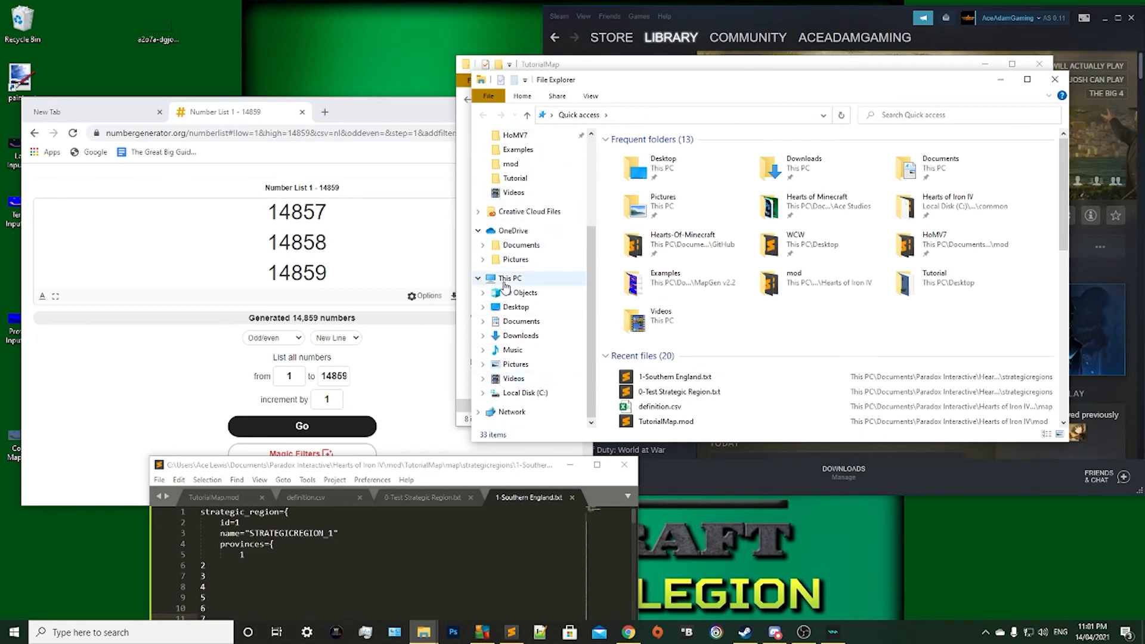
pyautogui.click(506, 280)
pyautogui.doubleClick(701, 295)
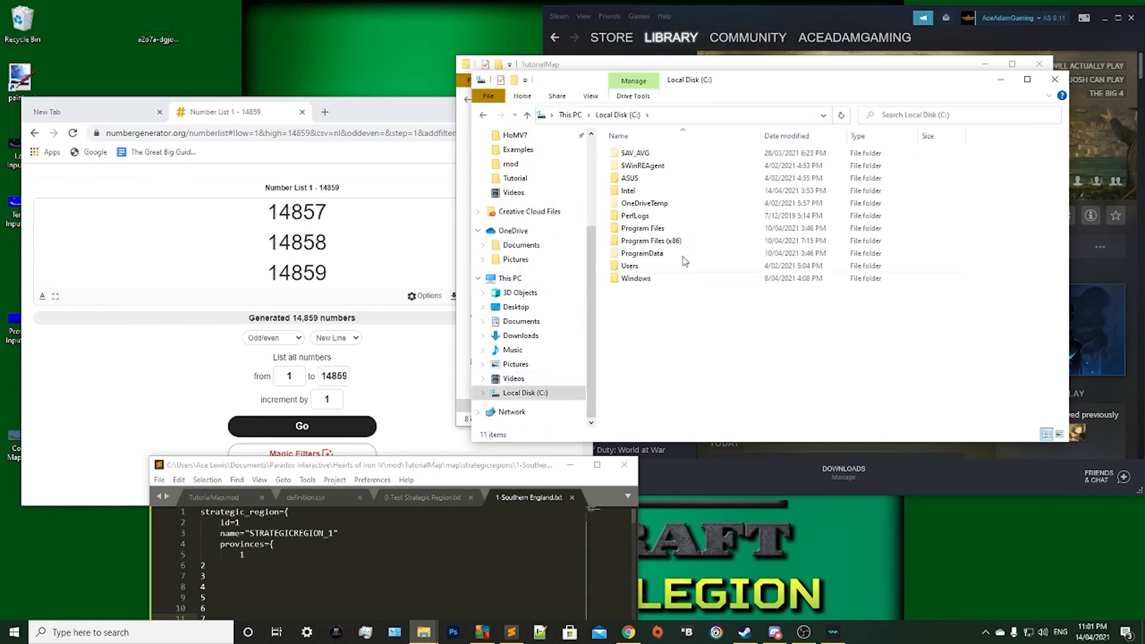
pyautogui.doubleClick(654, 241)
pyautogui.scroll(-4, 664, 247)
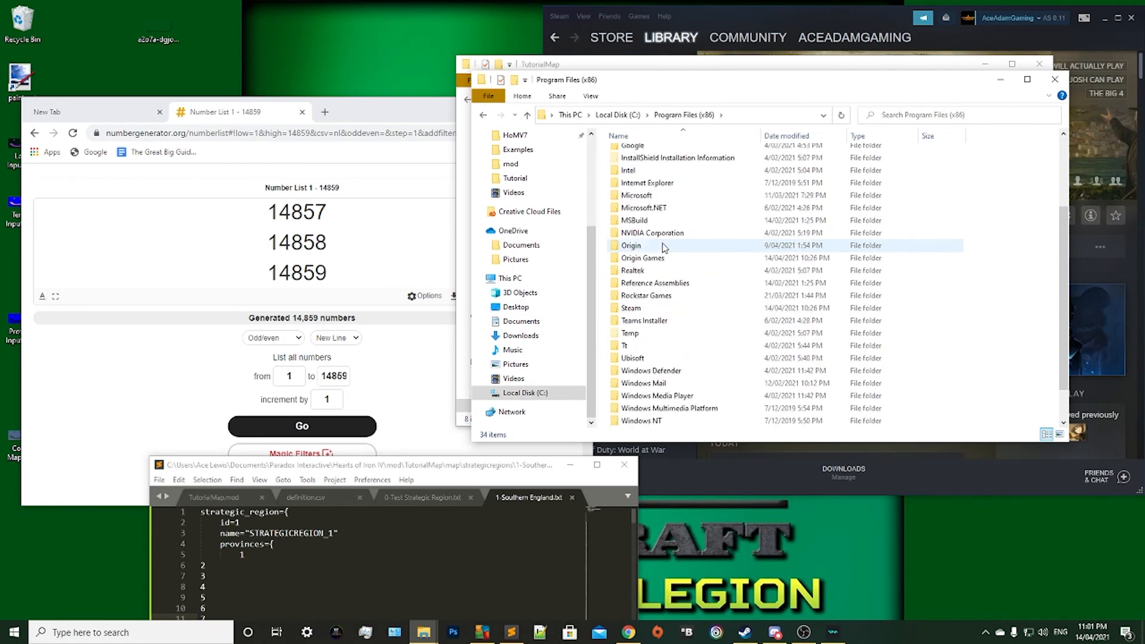
pyautogui.doubleClick(646, 271)
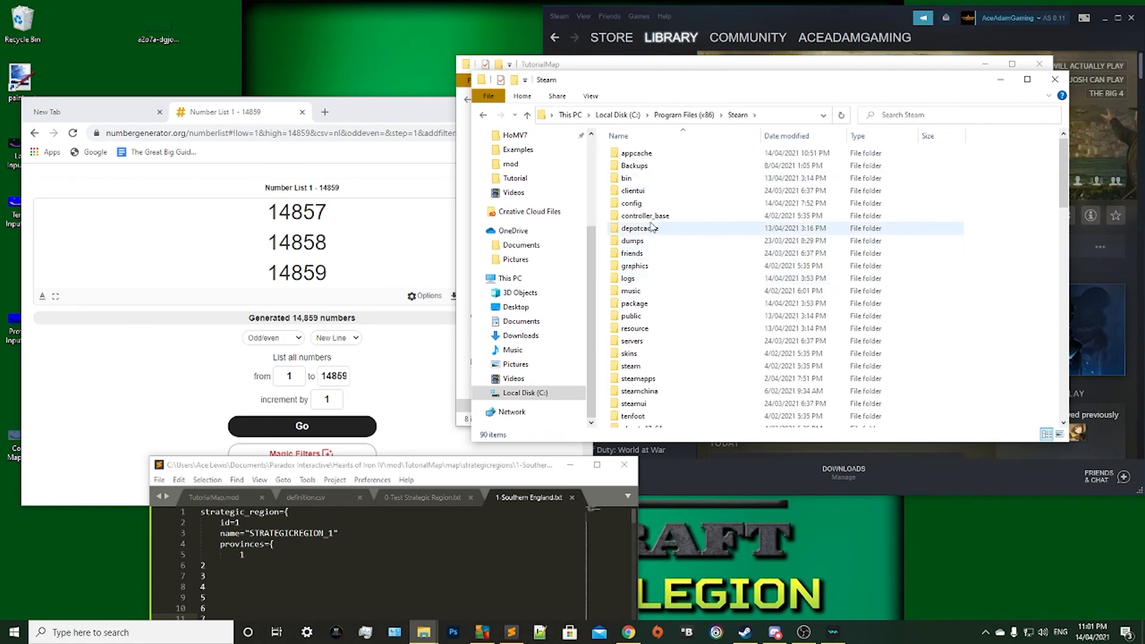
# Open the Hearts of Iron IV game folder under steamapps\common and place its window beside the TutorialMap window.
pyautogui.scroll(-5, 695, 283)
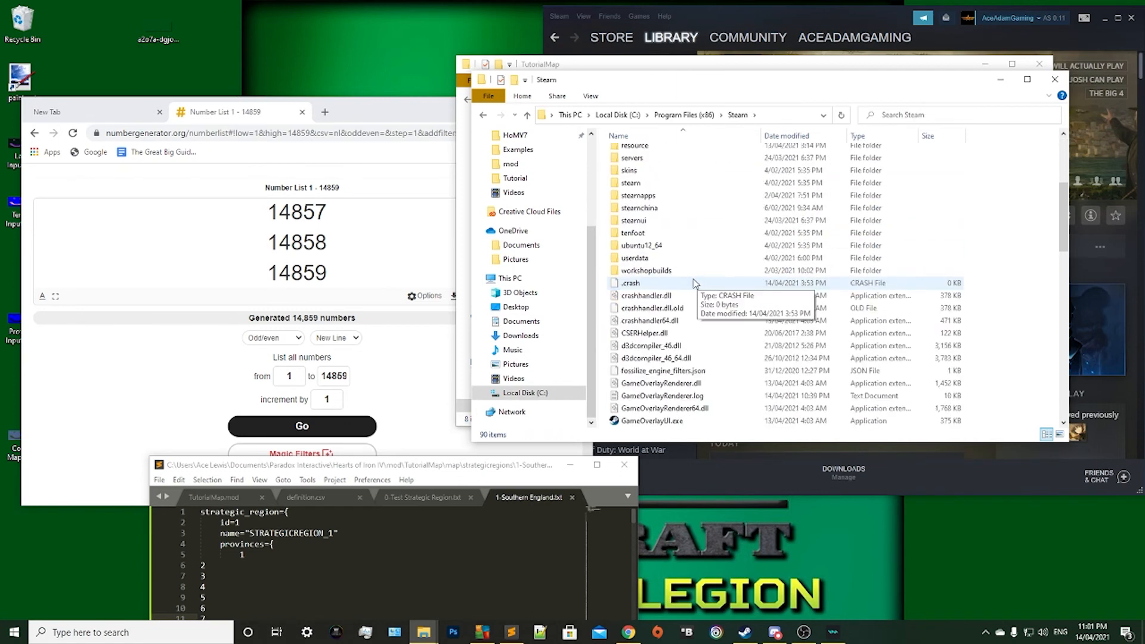
pyautogui.doubleClick(643, 197)
pyautogui.doubleClick(641, 154)
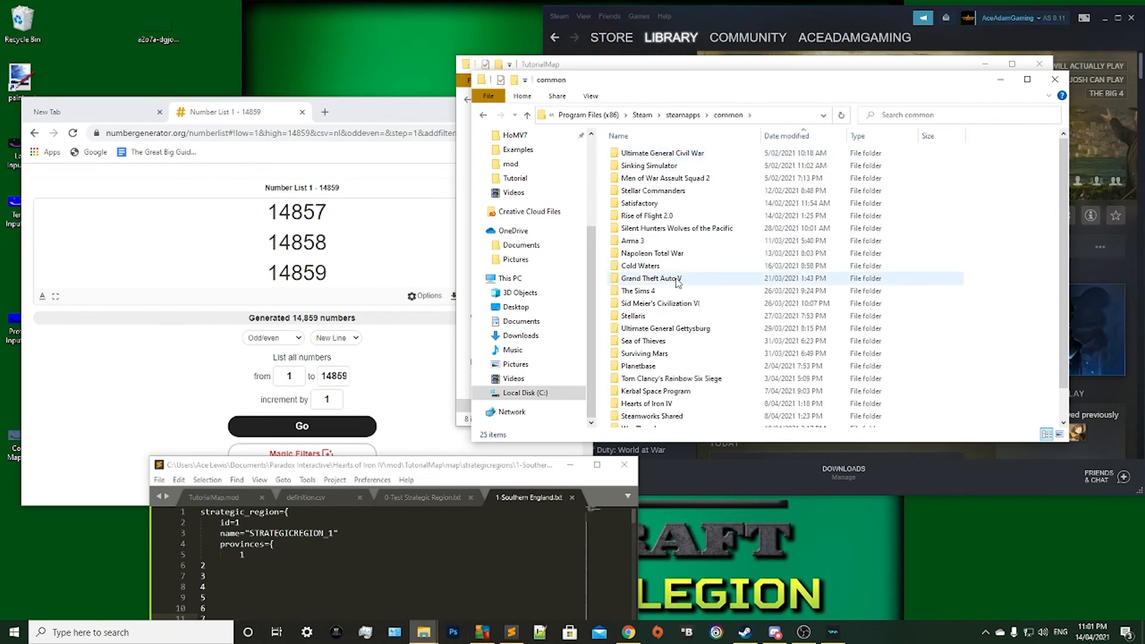
pyautogui.scroll(-2, 680, 286)
pyautogui.doubleClick(645, 371)
pyautogui.moveTo(650, 82); pyautogui.dragTo(217, 166)
pyautogui.click(715, 298)
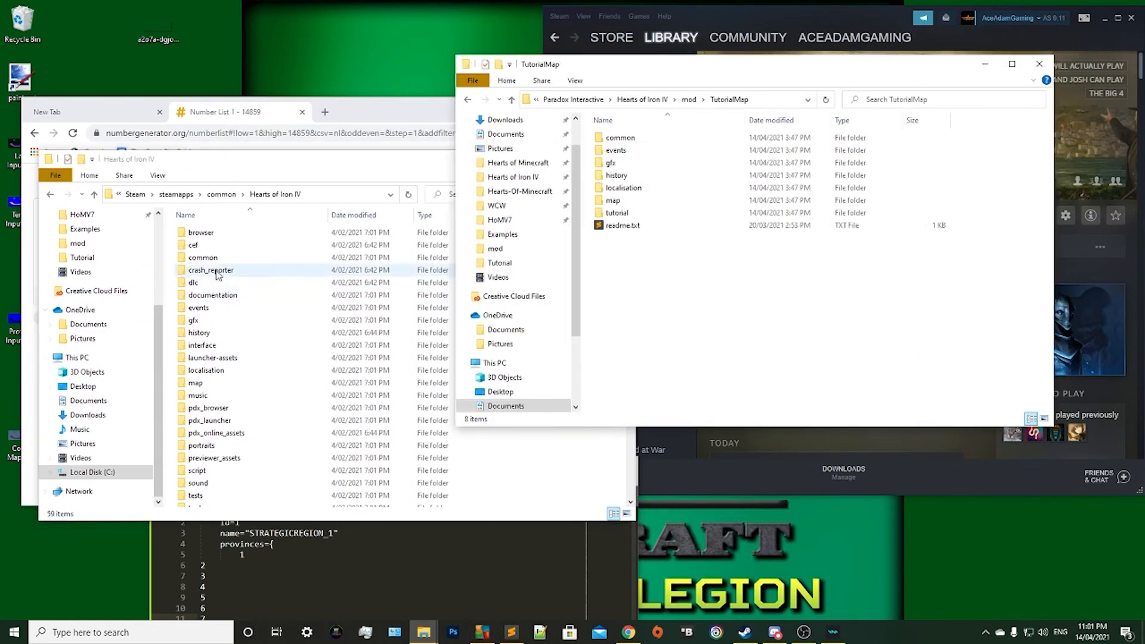
# Open the common folder in both the Hearts of Iron IV game folder and the TutorialMap mod folder.
pyautogui.click(203, 250)
pyautogui.doubleClick(203, 257)
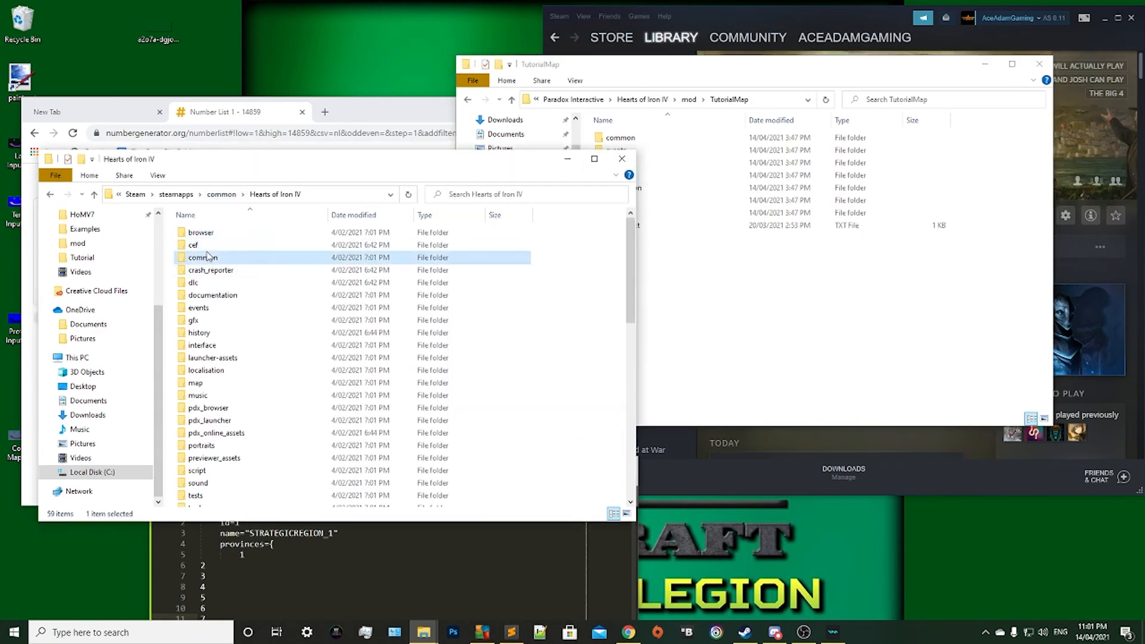
pyautogui.scroll(-3, 541, 291)
pyautogui.click(841, 248)
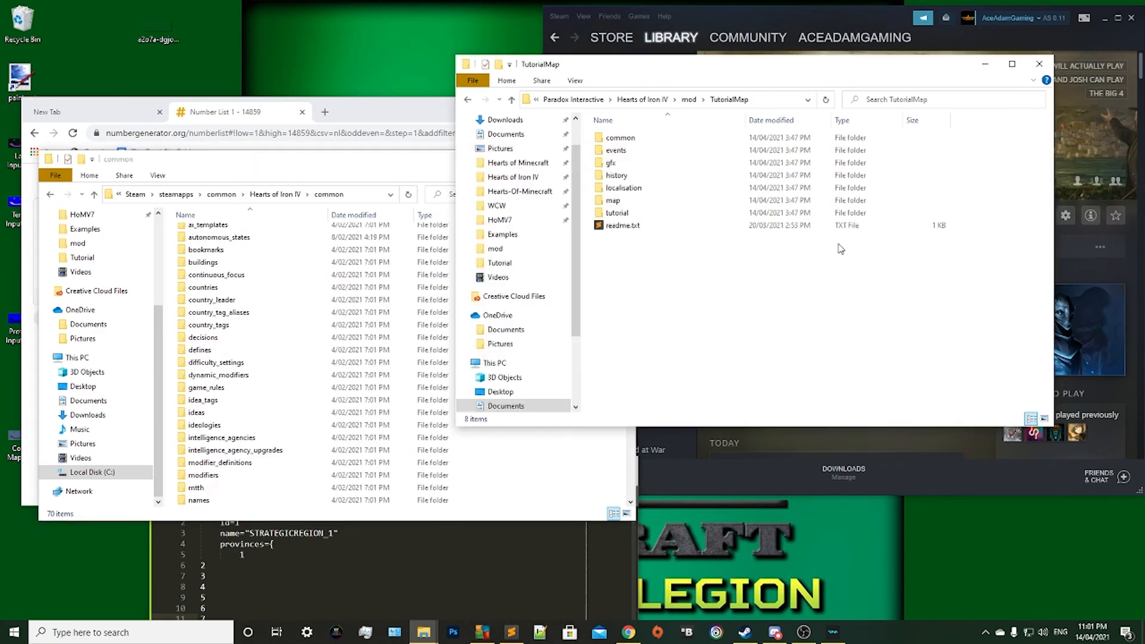
pyautogui.doubleClick(674, 137)
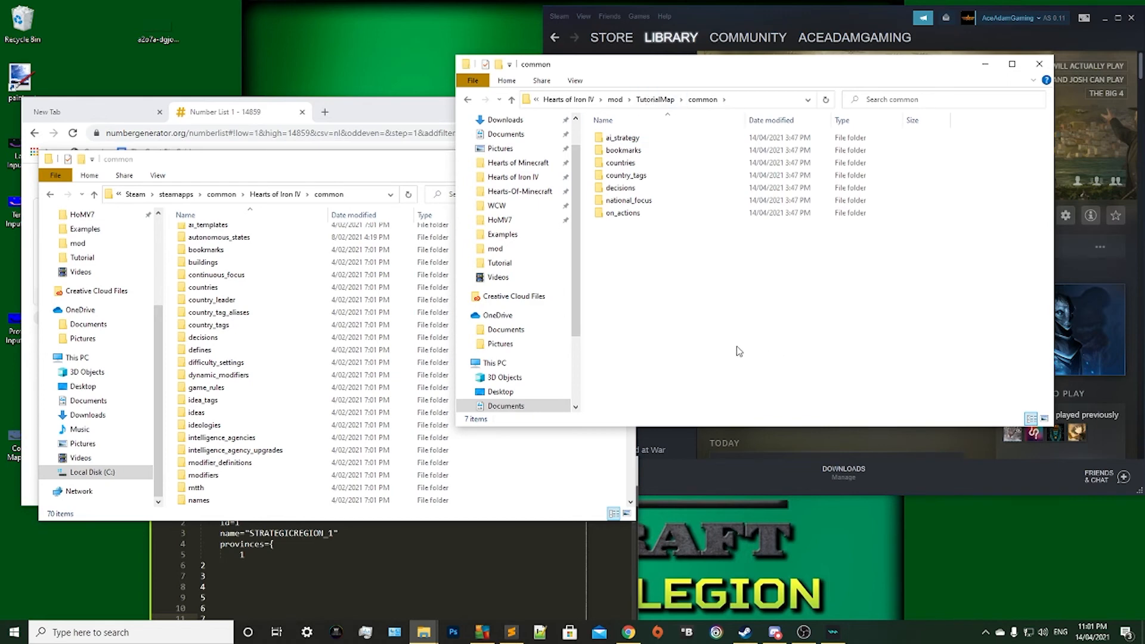
# Replace the mod's ai_strategy folder by deleting it and pasting in a copy of the game's ai_strategy folder.
pyautogui.rightClick(610, 137)
pyautogui.click(633, 355)
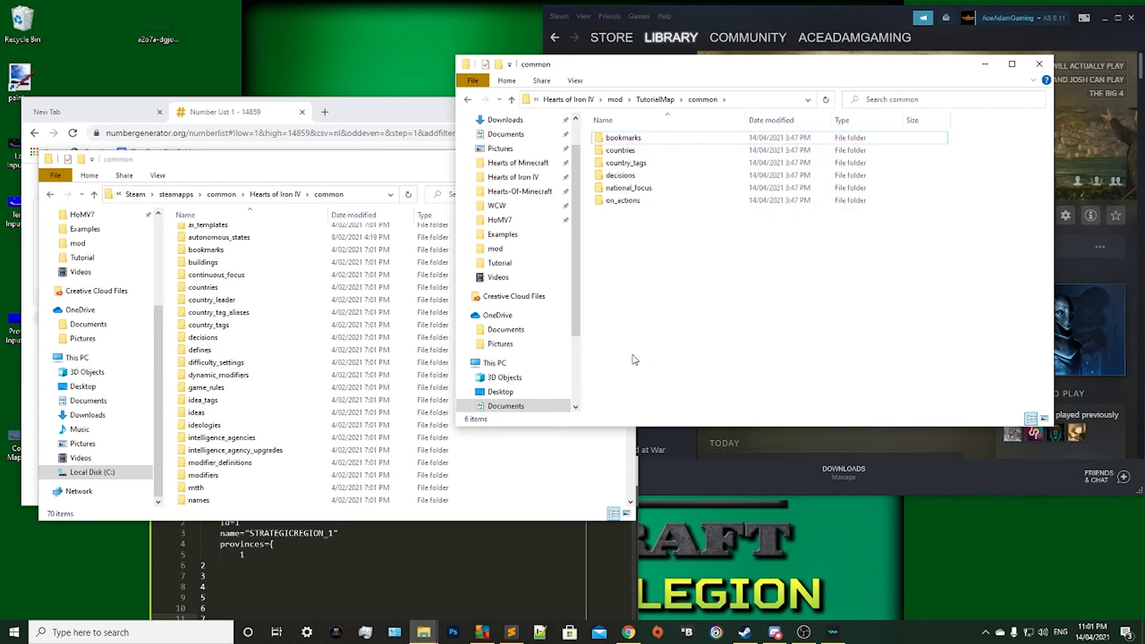
pyautogui.click(248, 163)
pyautogui.scroll(2, 336, 382)
pyautogui.scroll(1, 335, 382)
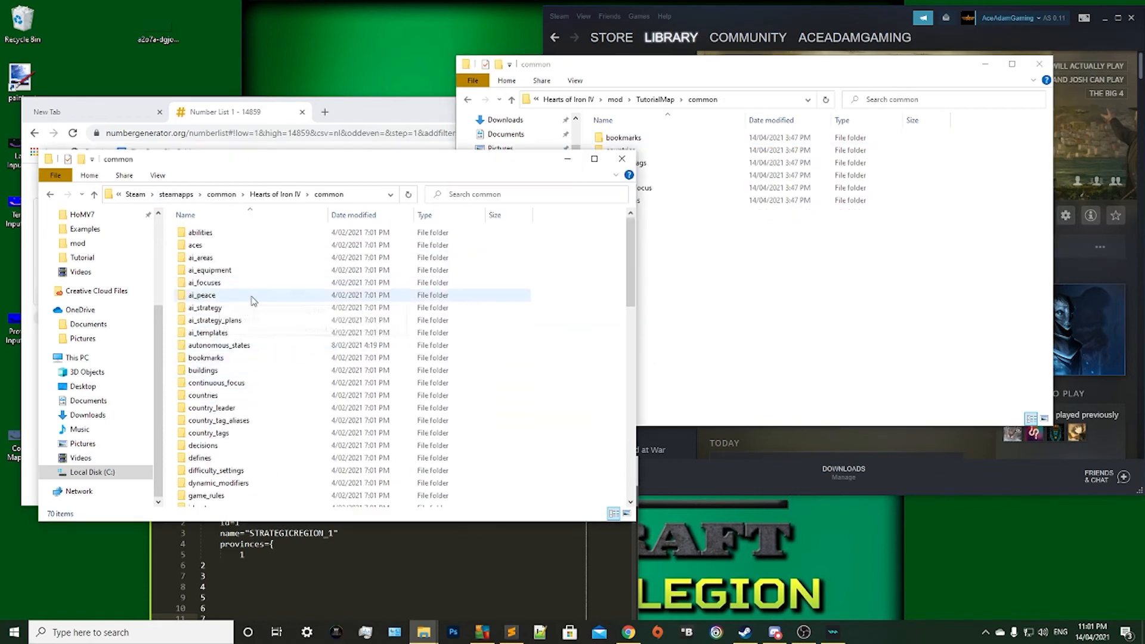
pyautogui.click(214, 321)
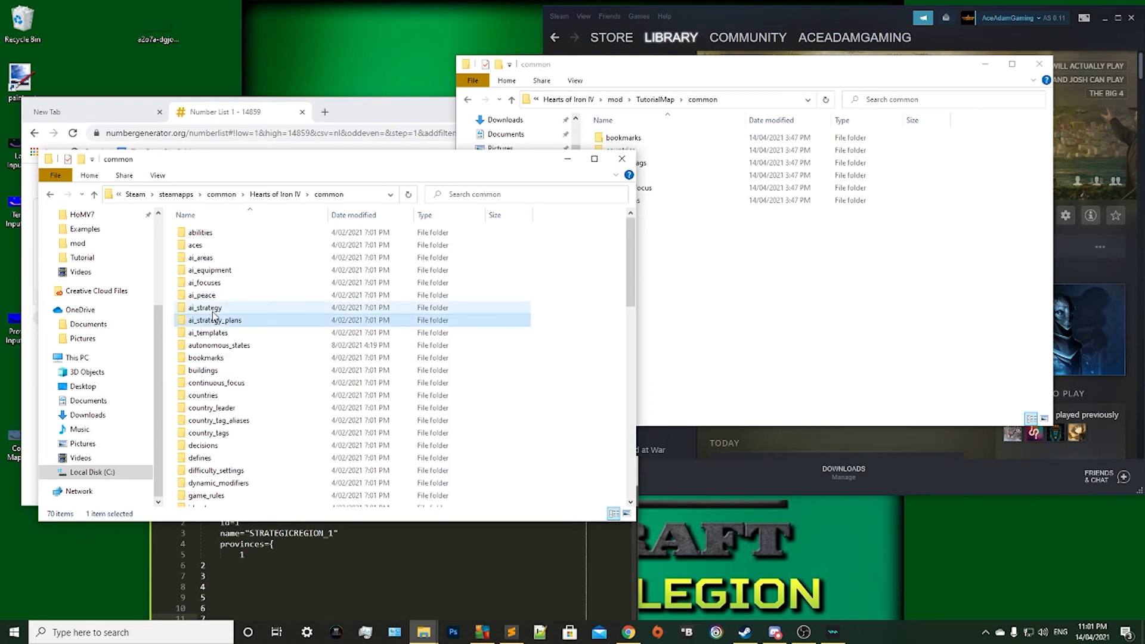
pyautogui.rightClick(298, 312)
pyautogui.click(328, 504)
pyautogui.rightClick(815, 291)
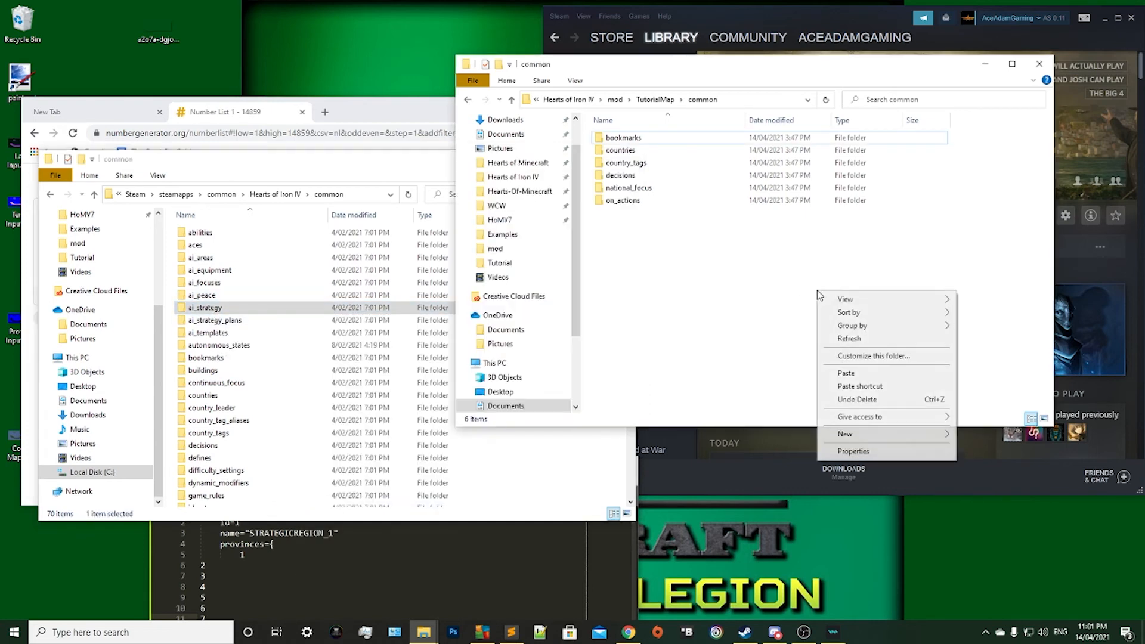
pyautogui.click(834, 371)
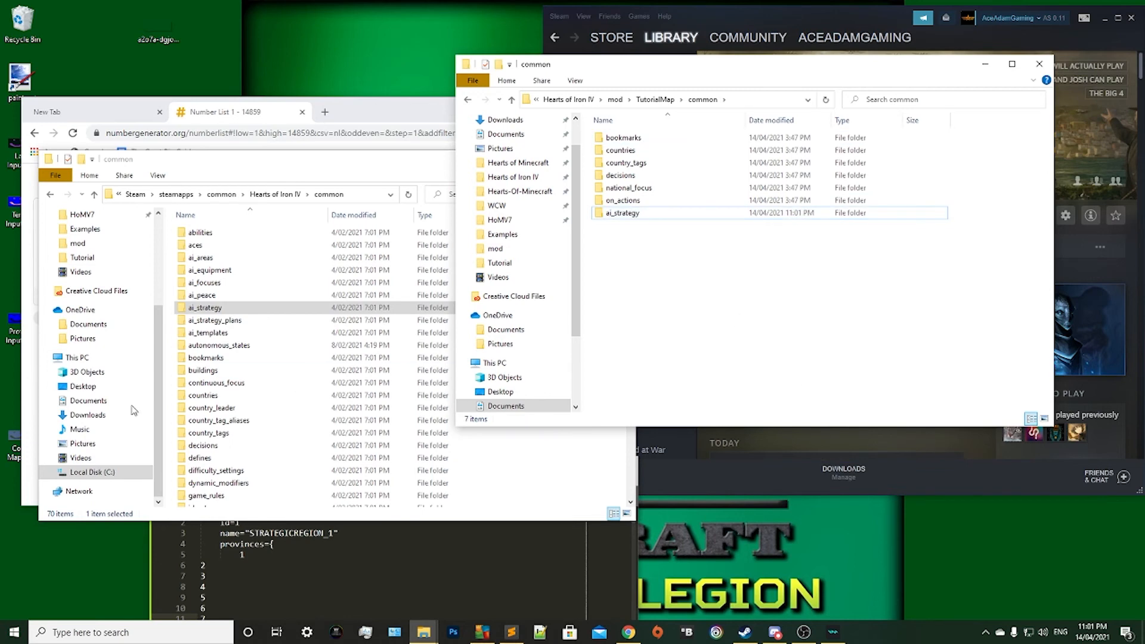
# Copy the game's ai_strategy_plans folder into the mod's common folder.
pyautogui.click(228, 324)
pyautogui.rightClick(228, 324)
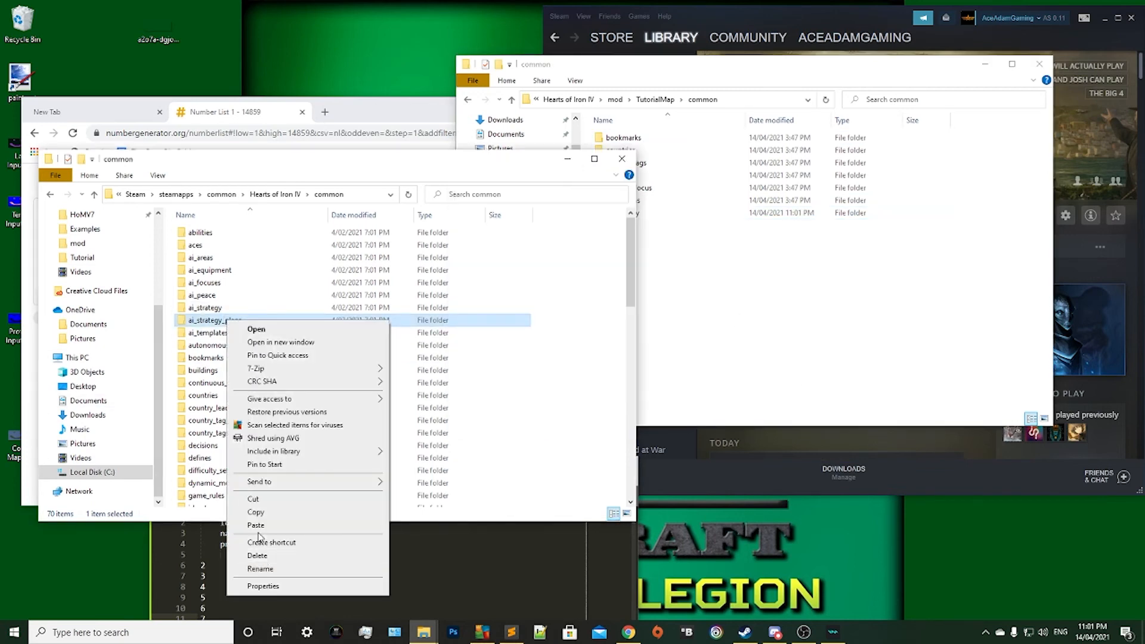
pyautogui.click(278, 510)
pyautogui.rightClick(770, 276)
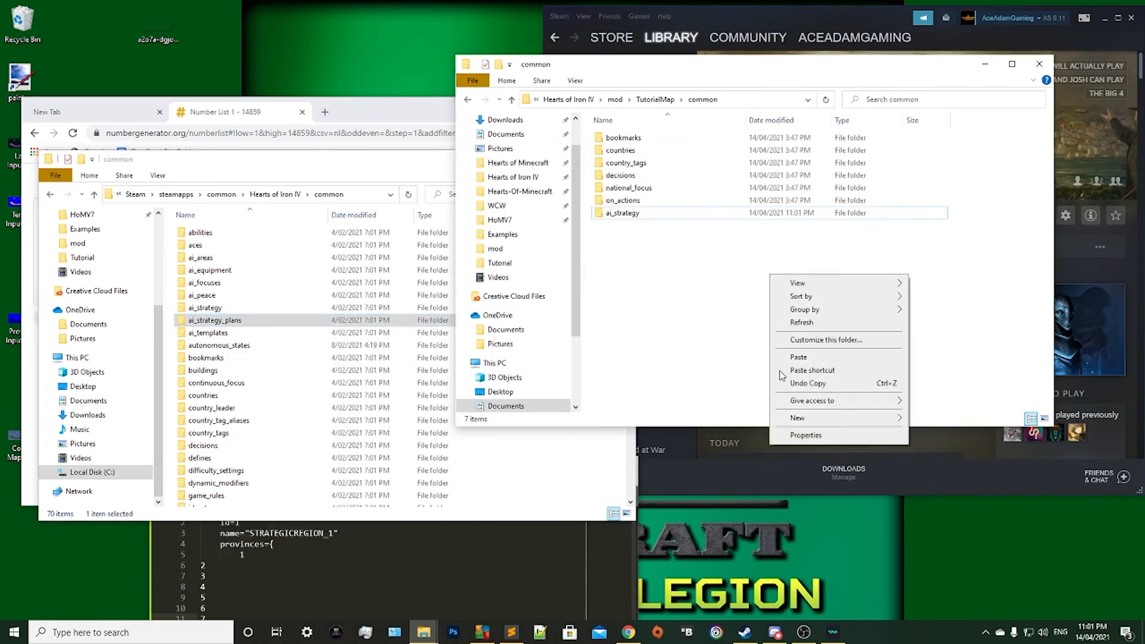
pyautogui.click(800, 358)
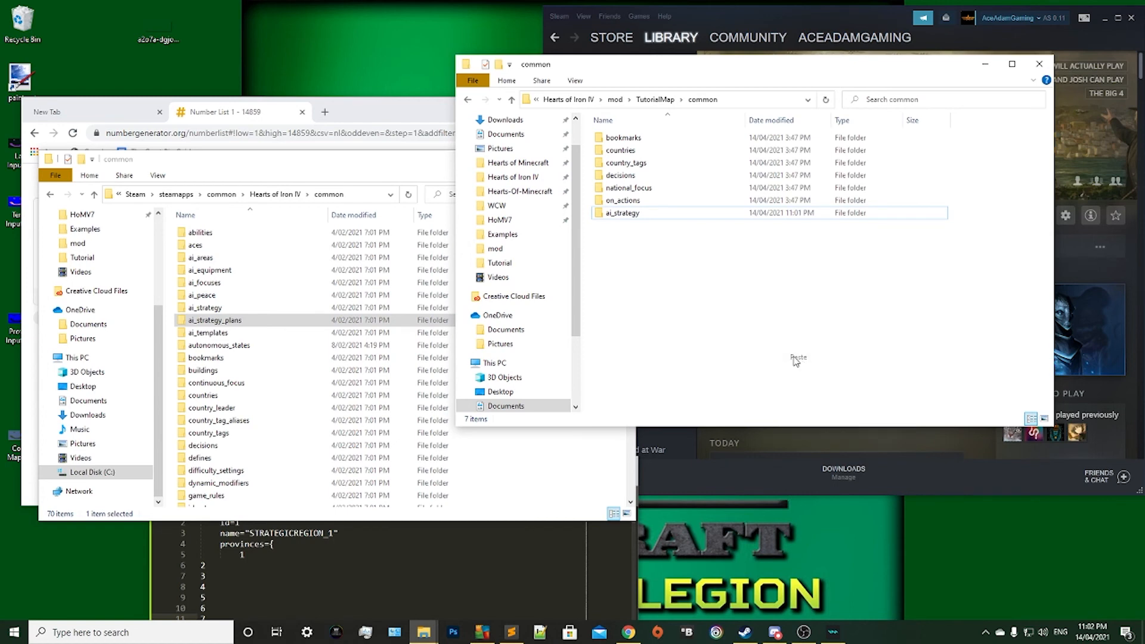
# Copy the game's ai_peace folder into the mod's common folder.
pyautogui.click(556, 482)
pyautogui.scroll(-1, 334, 317)
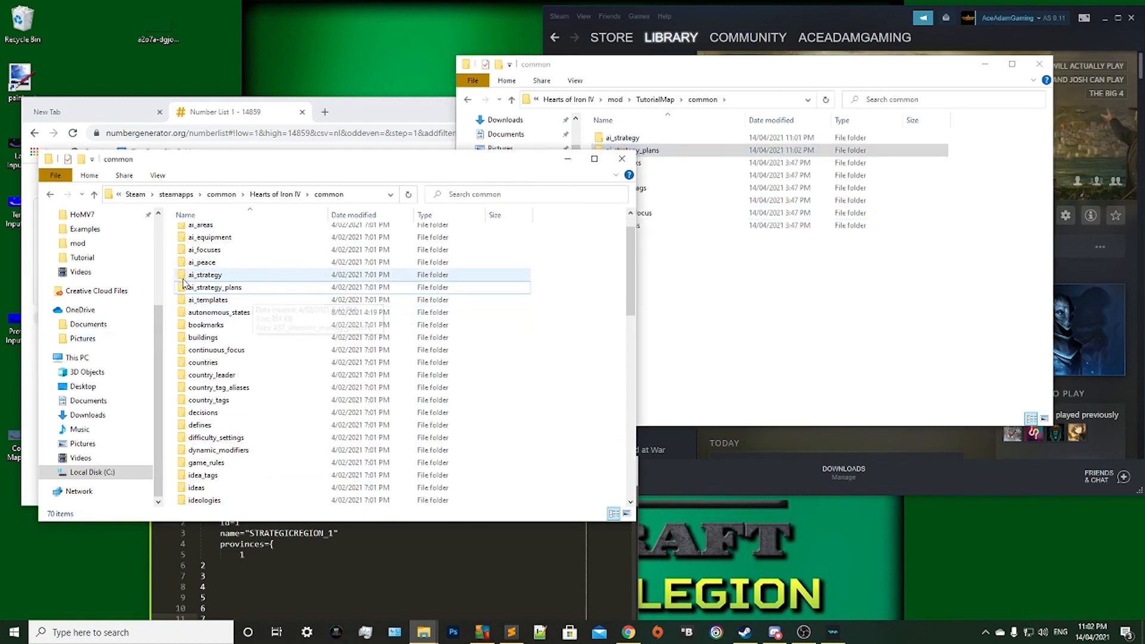
pyautogui.rightClick(186, 263)
pyautogui.click(215, 455)
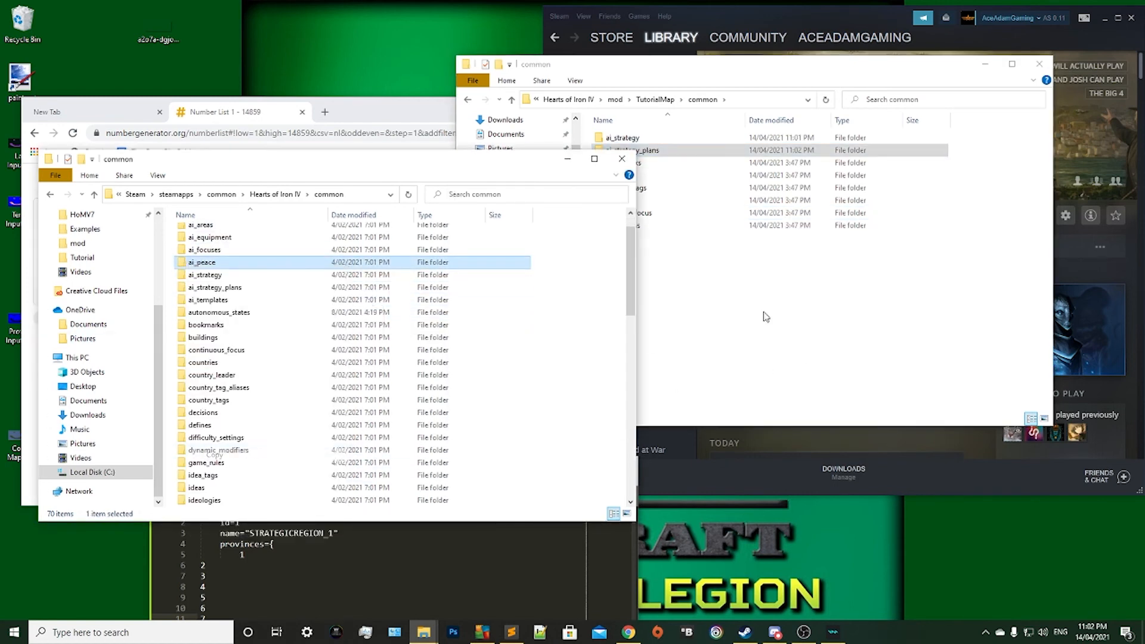
pyautogui.rightClick(816, 301)
pyautogui.click(844, 382)
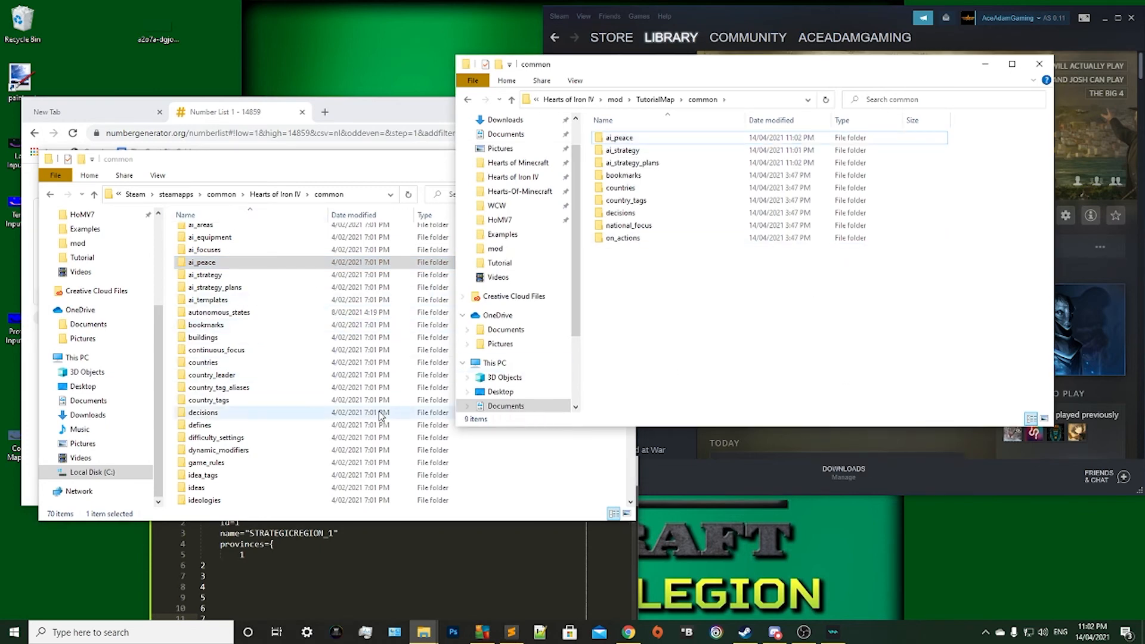
pyautogui.moveTo(238, 271)
pyautogui.mouseDown()
pyautogui.moveTo(750, 312)
pyautogui.moveTo(243, 245)
pyautogui.moveTo(238, 262)
pyautogui.mouseUp()
pyautogui.click(741, 270)
pyautogui.click(594, 484)
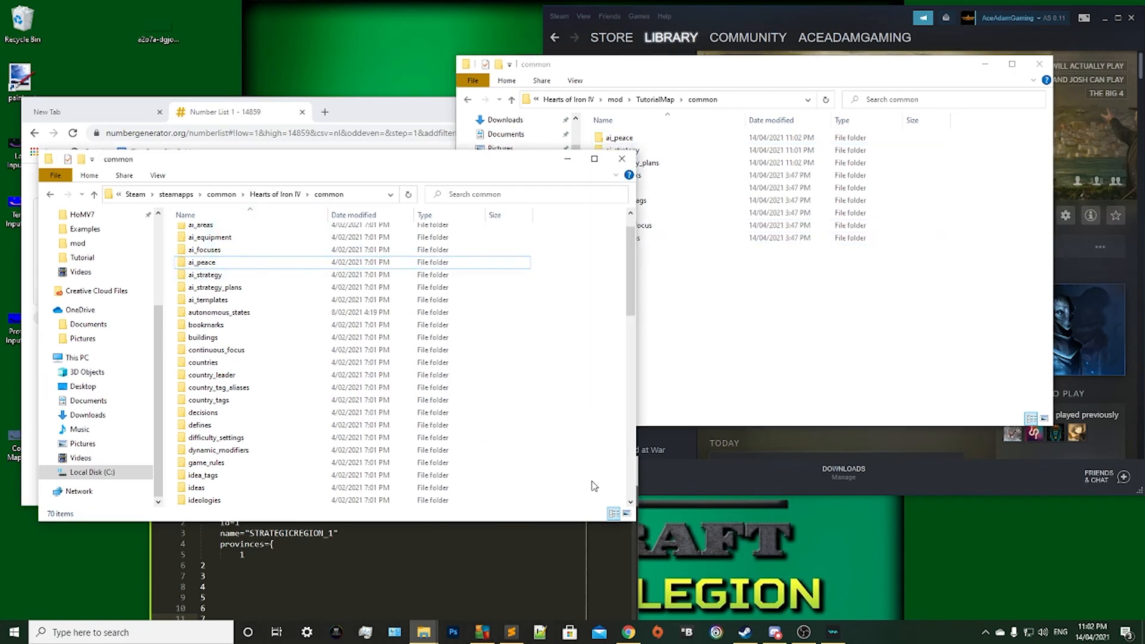
pyautogui.scroll(1, 475, 368)
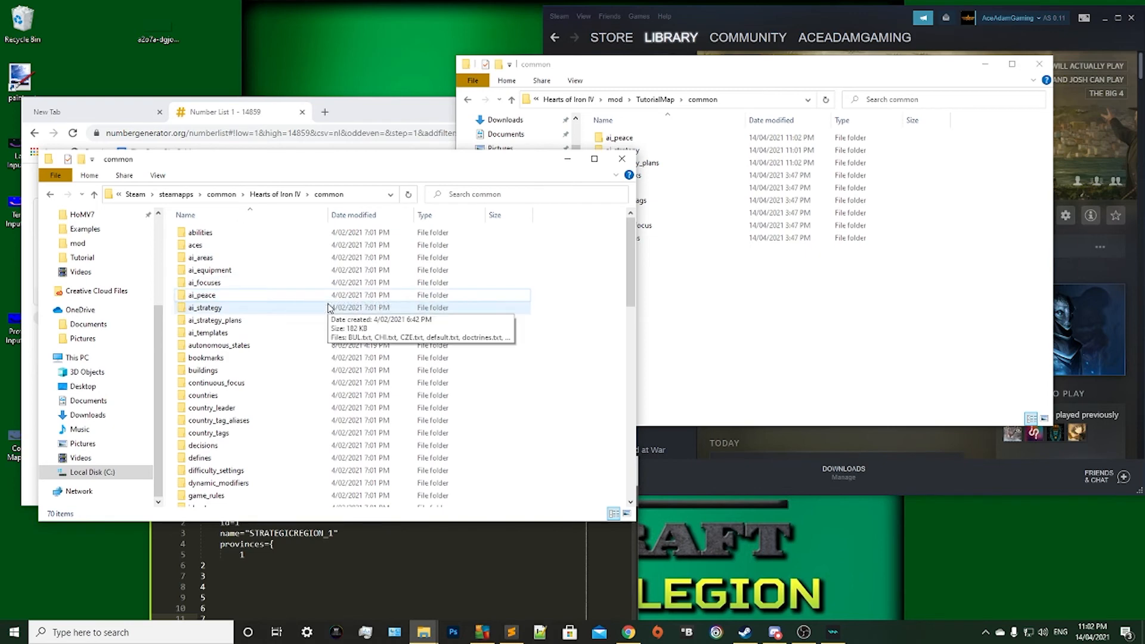
pyautogui.scroll(-1, 325, 310)
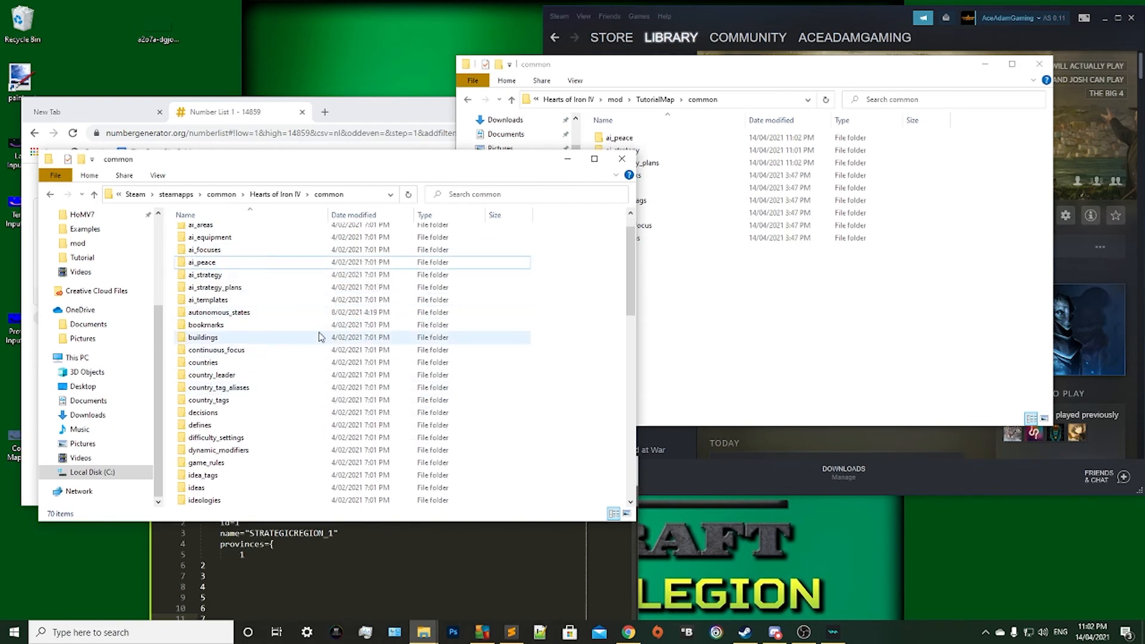
pyautogui.scroll(1, 319, 334)
# Open BUL.txt from the mod's ai_strategy folder and move the text editor up to show the whole file.
pyautogui.click(801, 336)
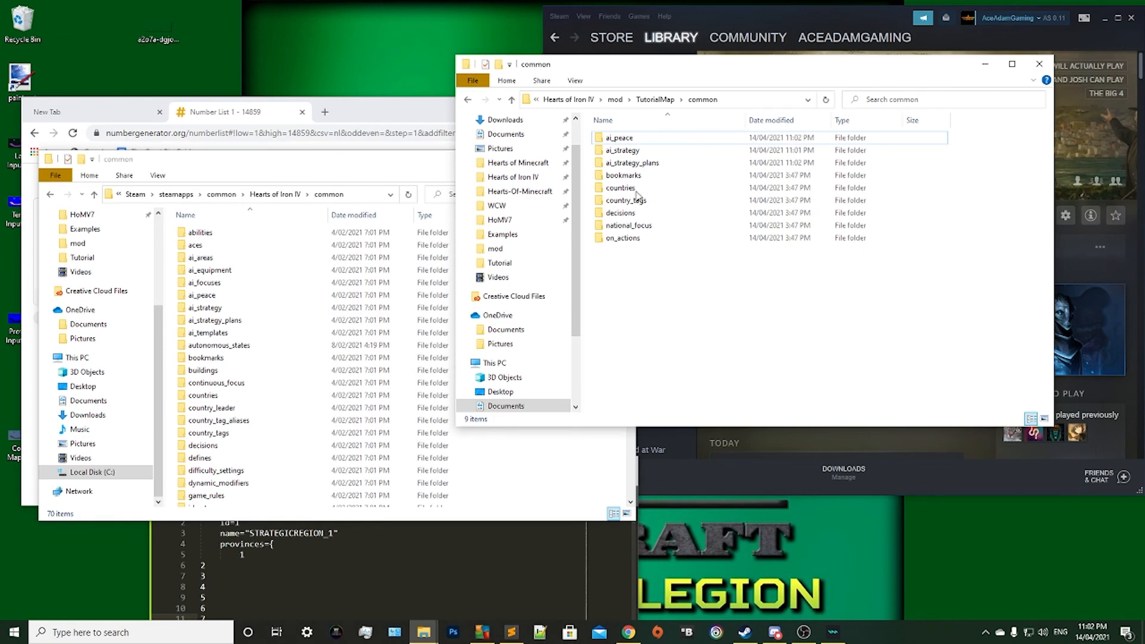
pyautogui.doubleClick(635, 154)
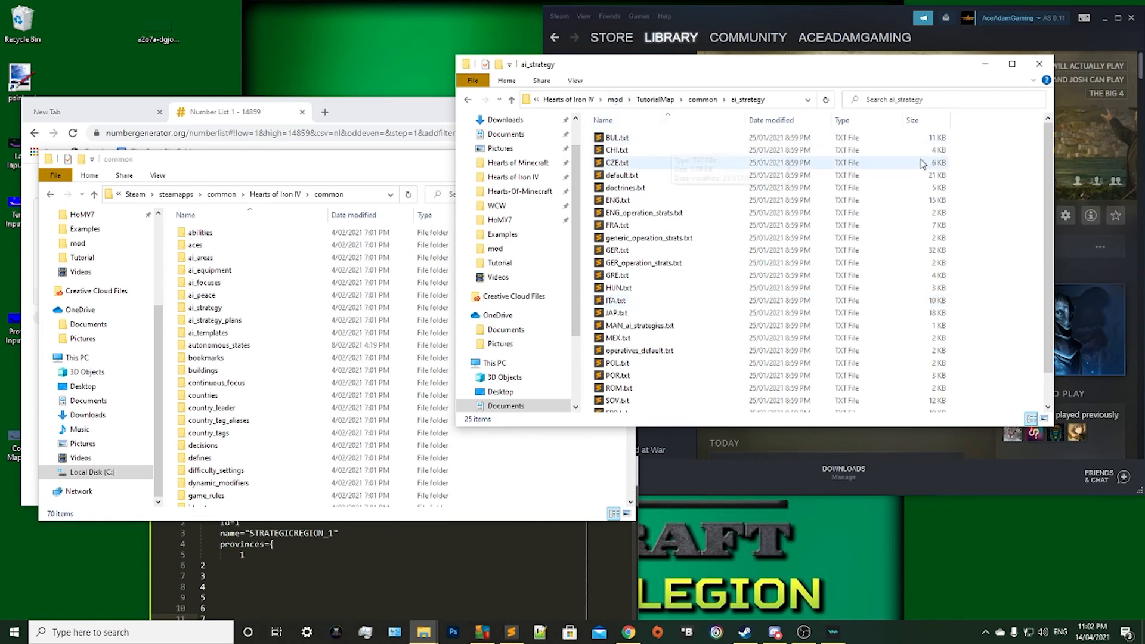
pyautogui.doubleClick(650, 141)
pyautogui.moveTo(443, 465); pyautogui.dragTo(577, 74)
pyautogui.click(577, 321)
# Delete the entire contents of BUL.txt, save and close the file, and minimize the text editor.
pyautogui.hotkey('ctrl', 'a')
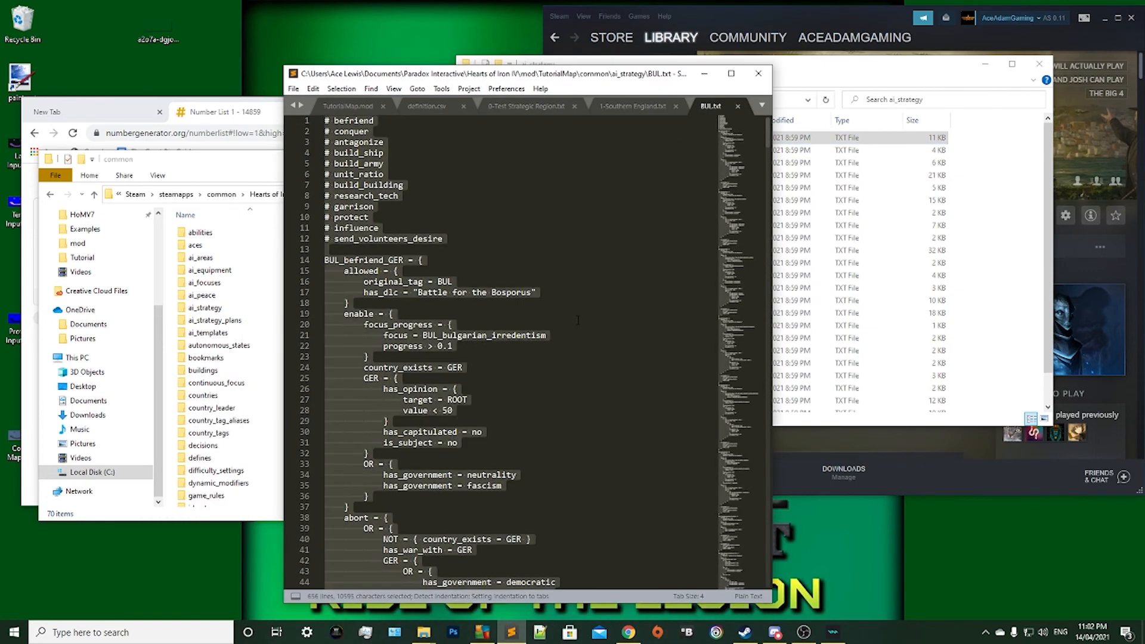
pyautogui.press('BackSpace')
pyautogui.click(293, 88)
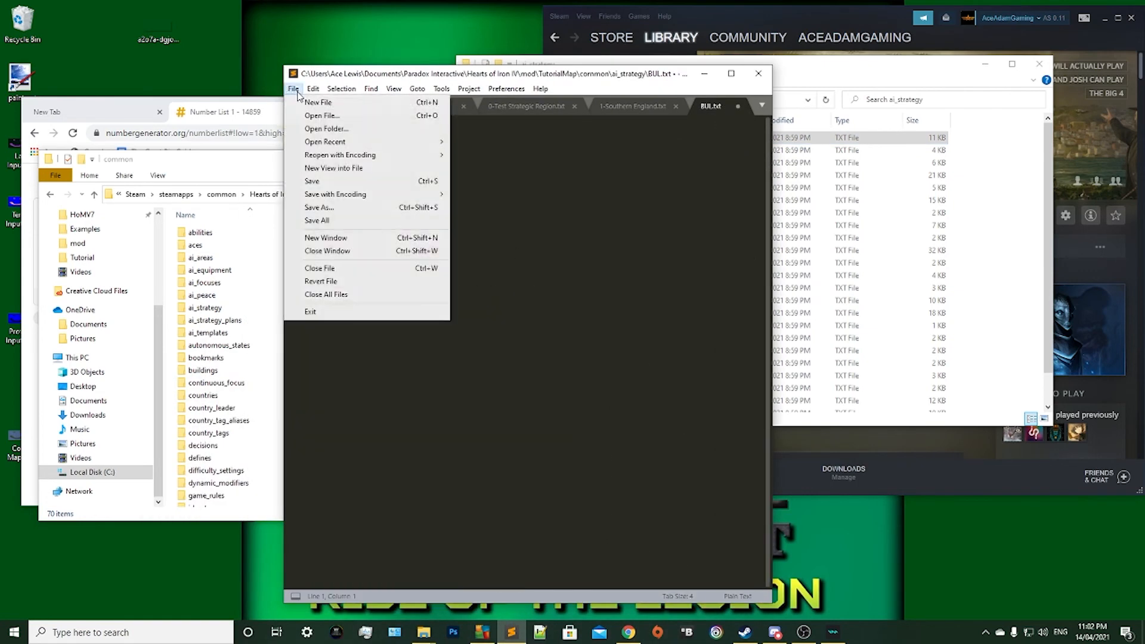
pyautogui.click(322, 179)
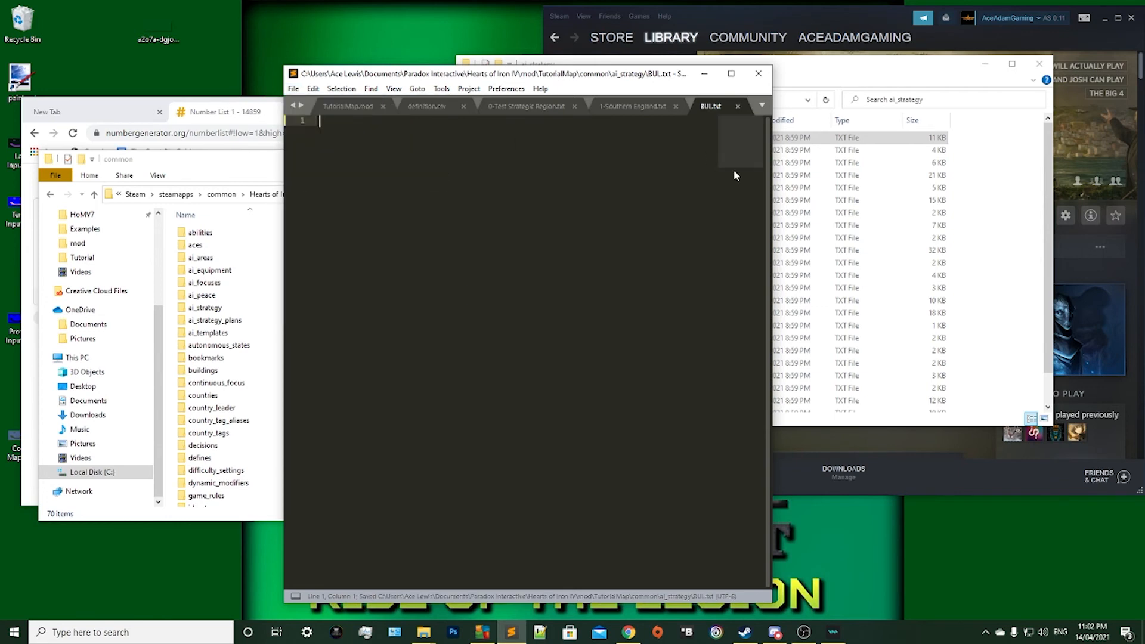
pyautogui.click(738, 106)
pyautogui.click(705, 73)
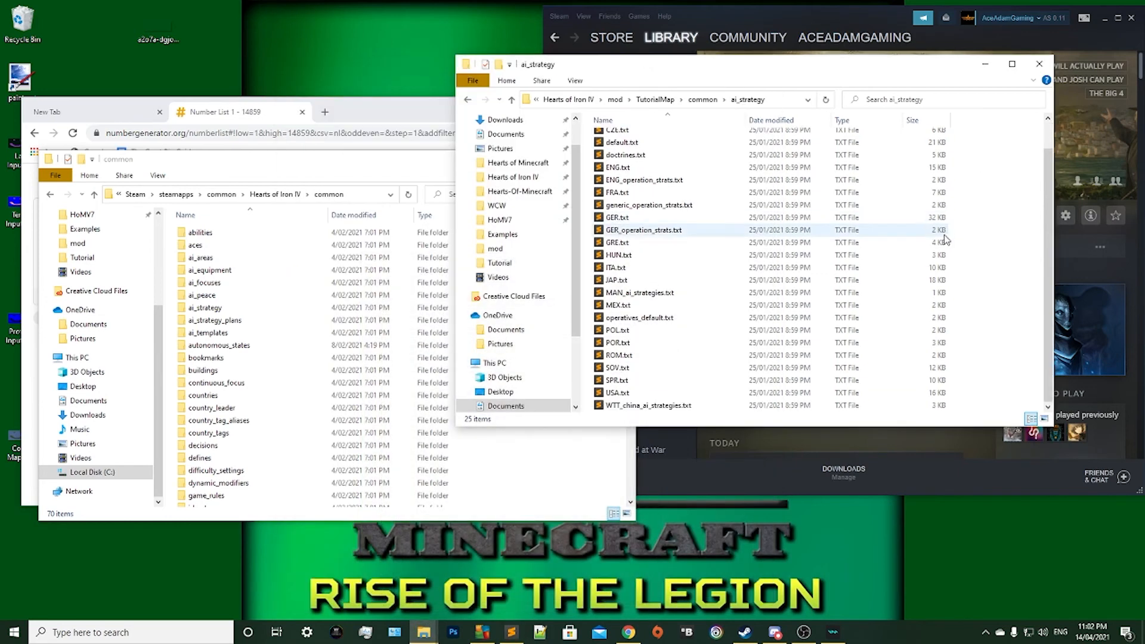
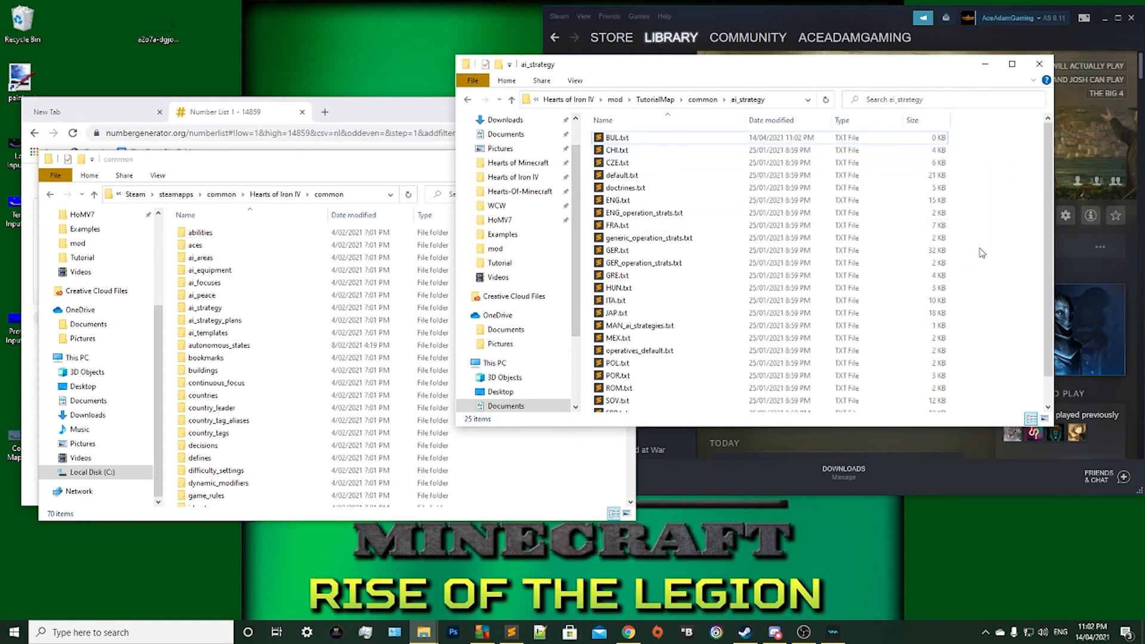
# Look through the files in the mod's ai_strategy and ai_peace folders and return to the mod's common folder.
pyautogui.moveTo(988, 308); pyautogui.dragTo(918, 165)
pyautogui.click(974, 195)
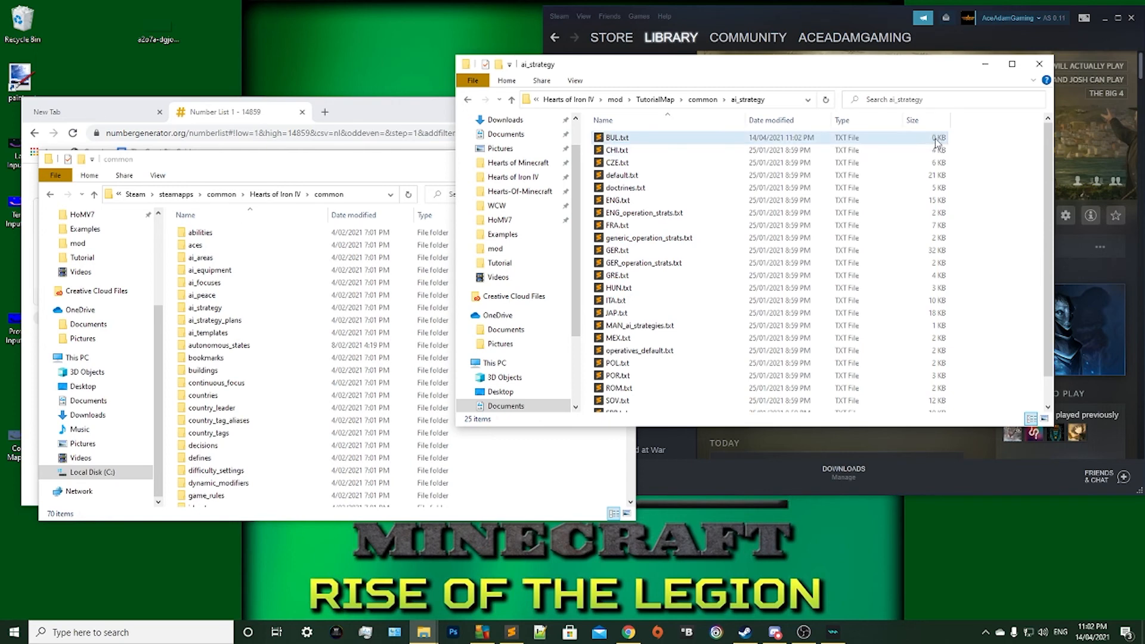
pyautogui.scroll(-3, 766, 313)
pyautogui.click(715, 102)
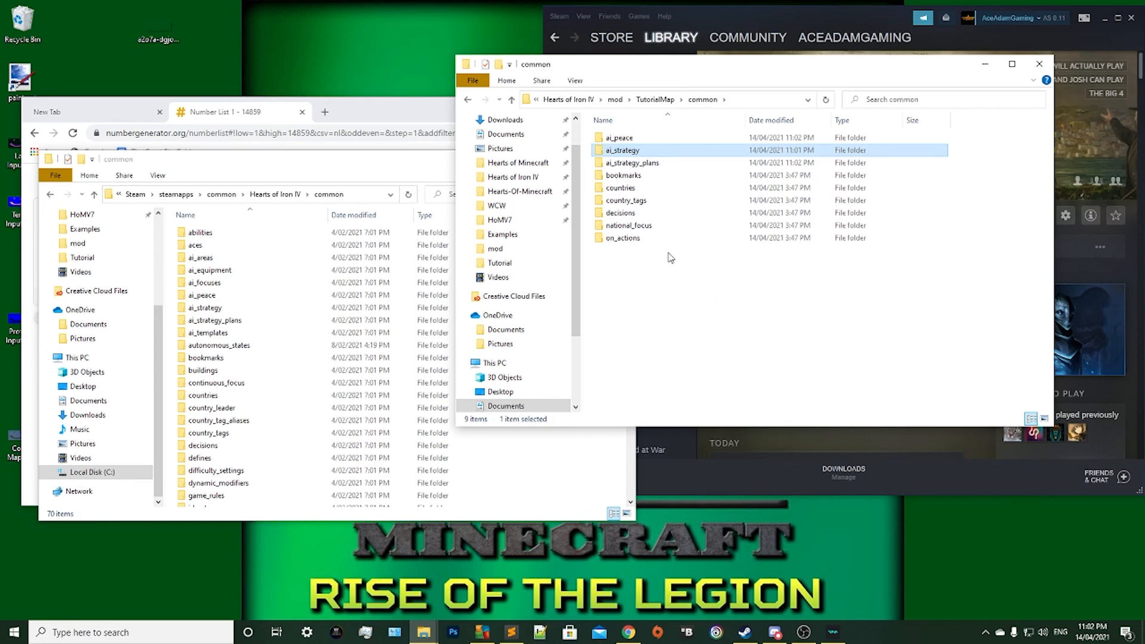
pyautogui.click(658, 167)
pyautogui.doubleClick(621, 138)
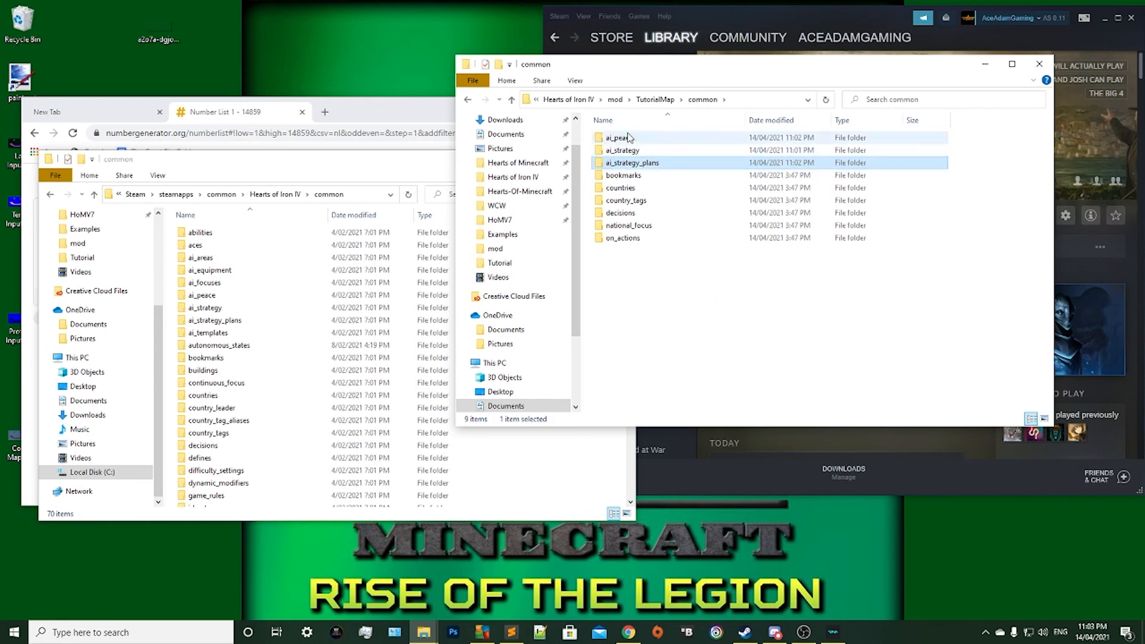
pyautogui.hotkey('ctrl', 'a')
pyautogui.click(657, 201)
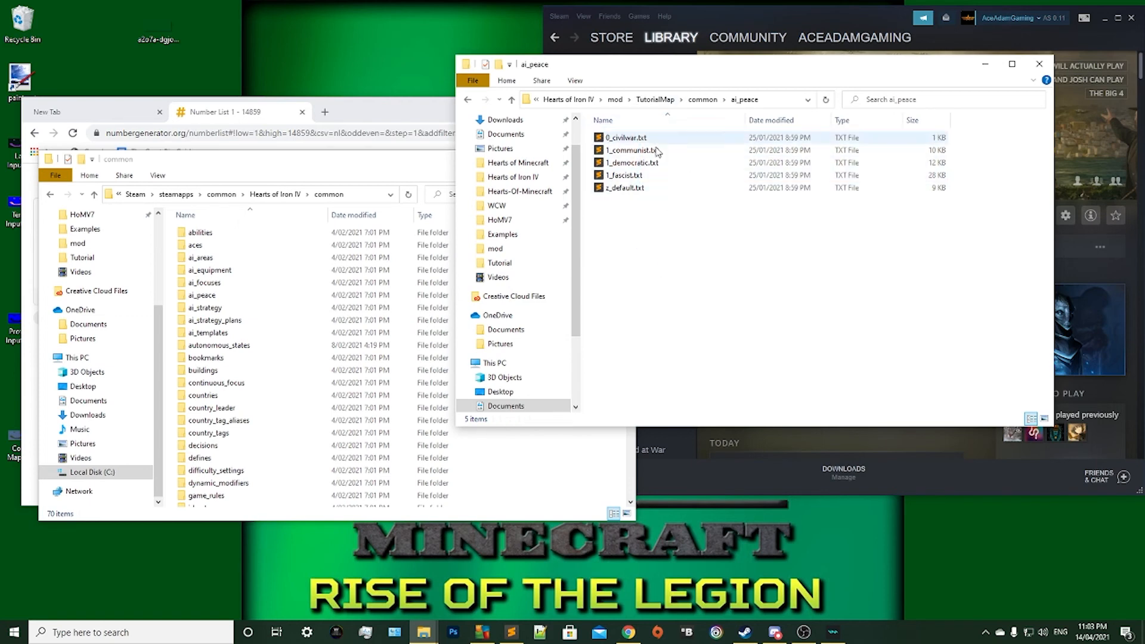
pyautogui.click(703, 99)
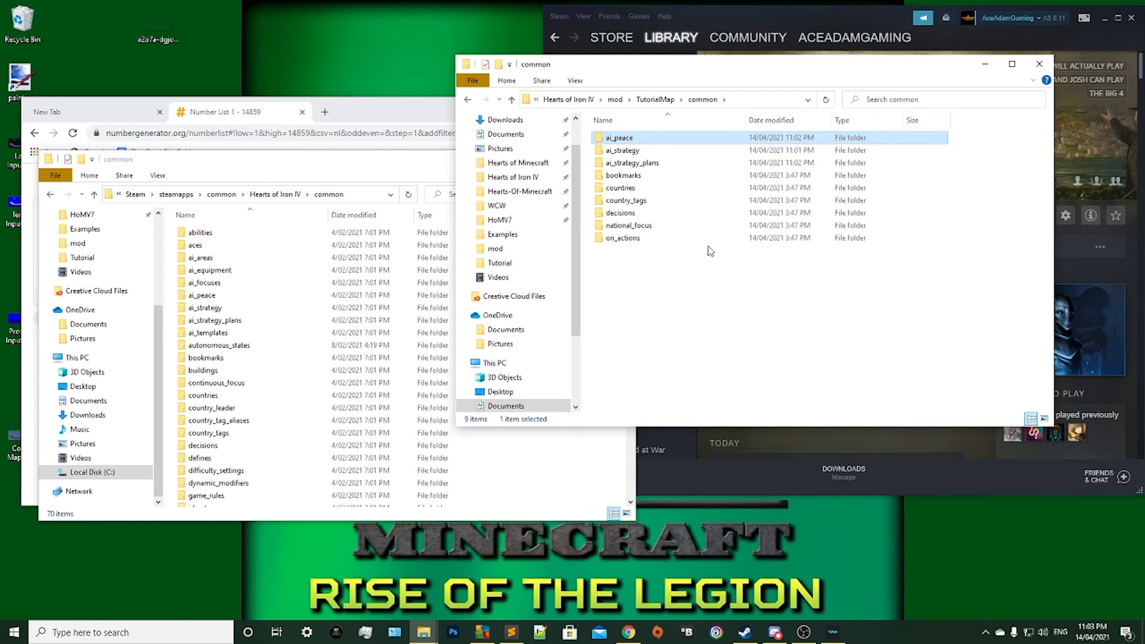
pyautogui.click(670, 278)
# Copy the game's ai_focuses folder into the mod's common folder.
pyautogui.moveTo(343, 156); pyautogui.dragTo(521, 85)
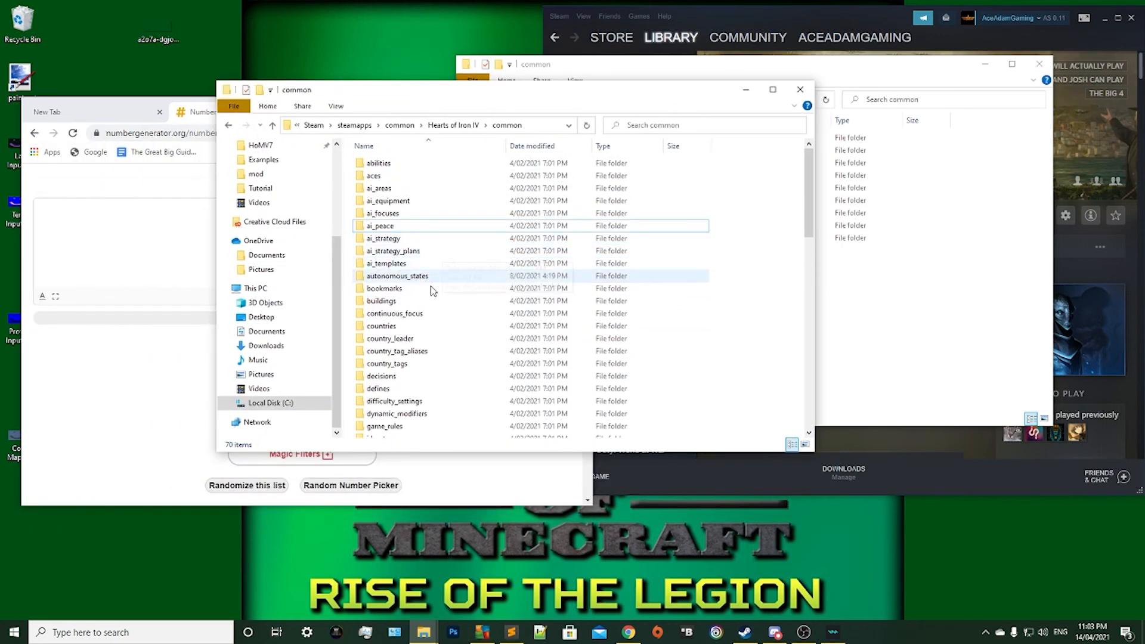
pyautogui.scroll(-3, 468, 308)
pyautogui.scroll(3, 468, 306)
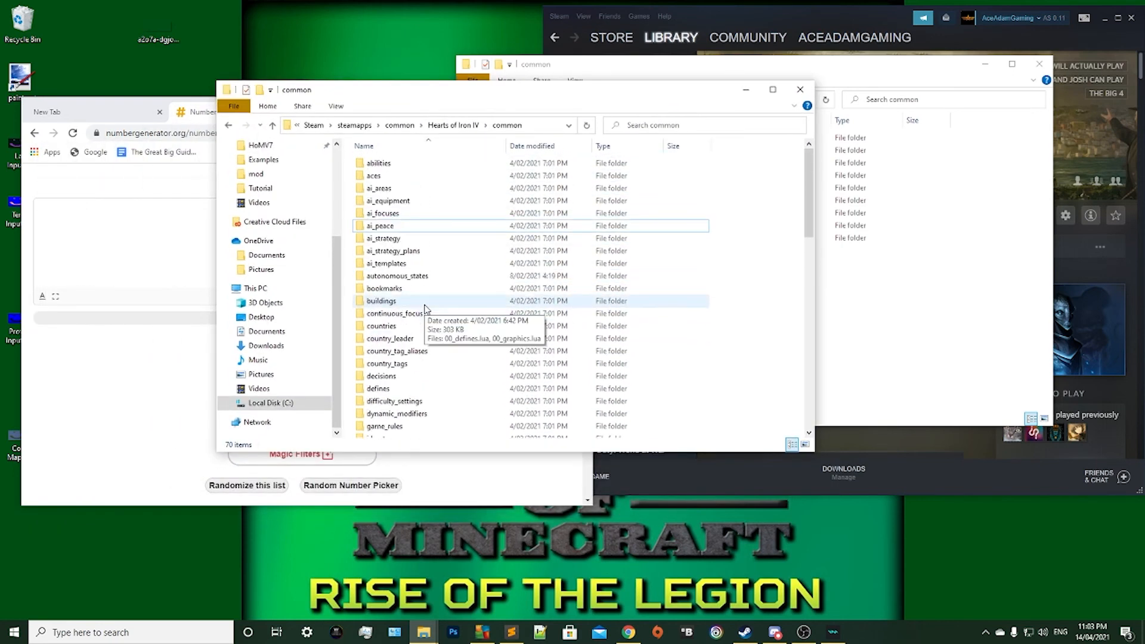
pyautogui.click(388, 201)
pyautogui.rightClick(387, 213)
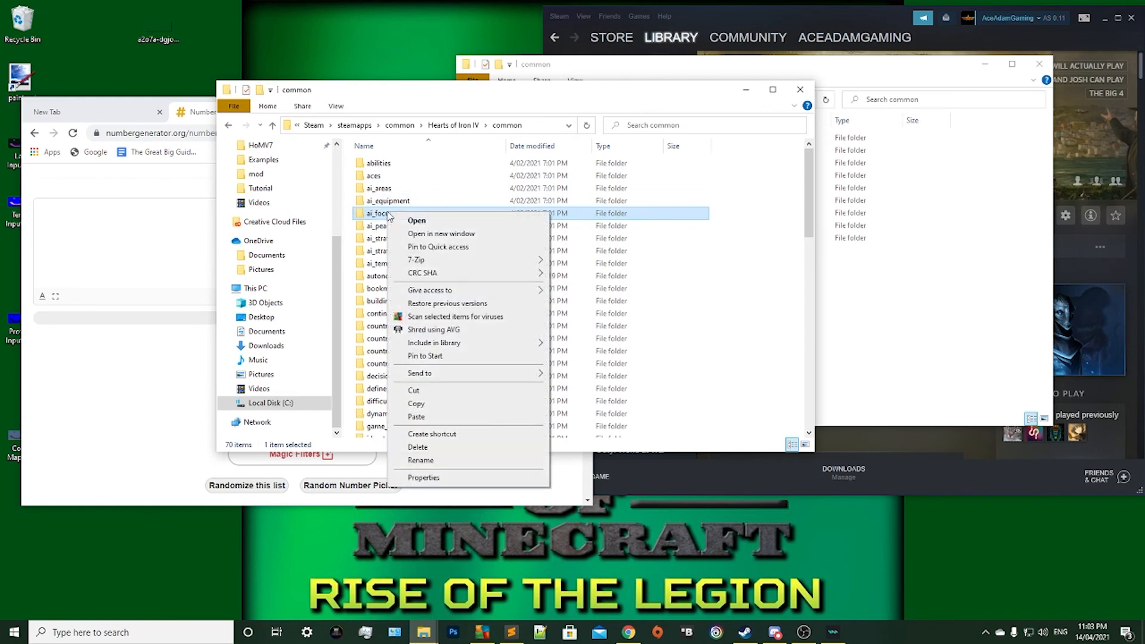
pyautogui.click(846, 330)
pyautogui.rightClick(865, 318)
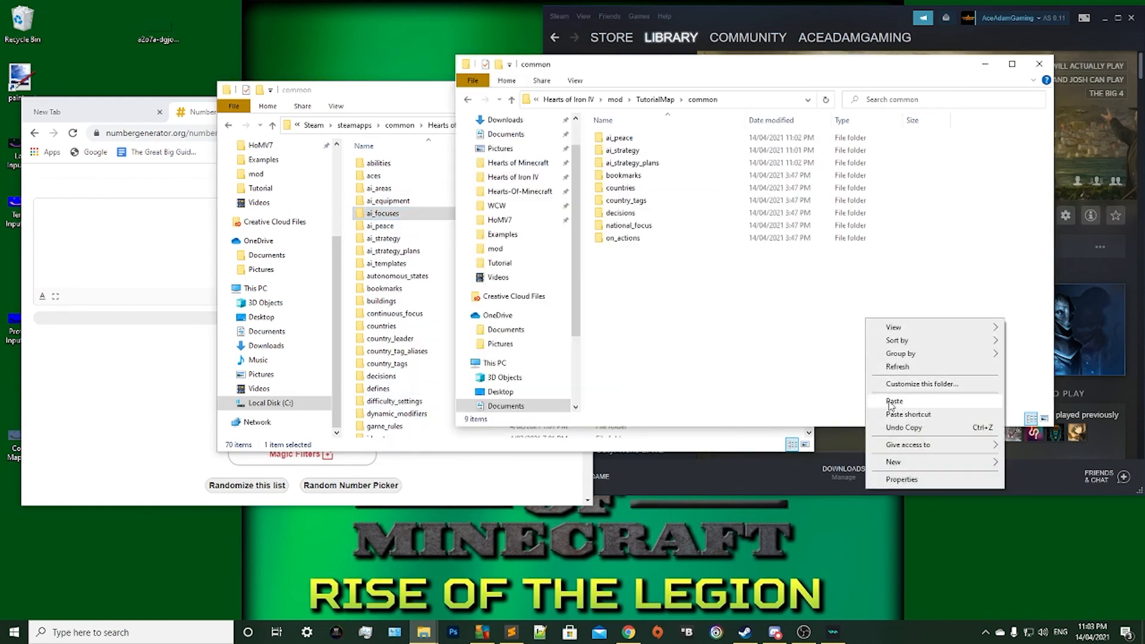
pyautogui.click(942, 401)
# Examine FRA.txt in the mod's ai_focuses folder, close the file and return to the common folder.
pyautogui.doubleClick(620, 139)
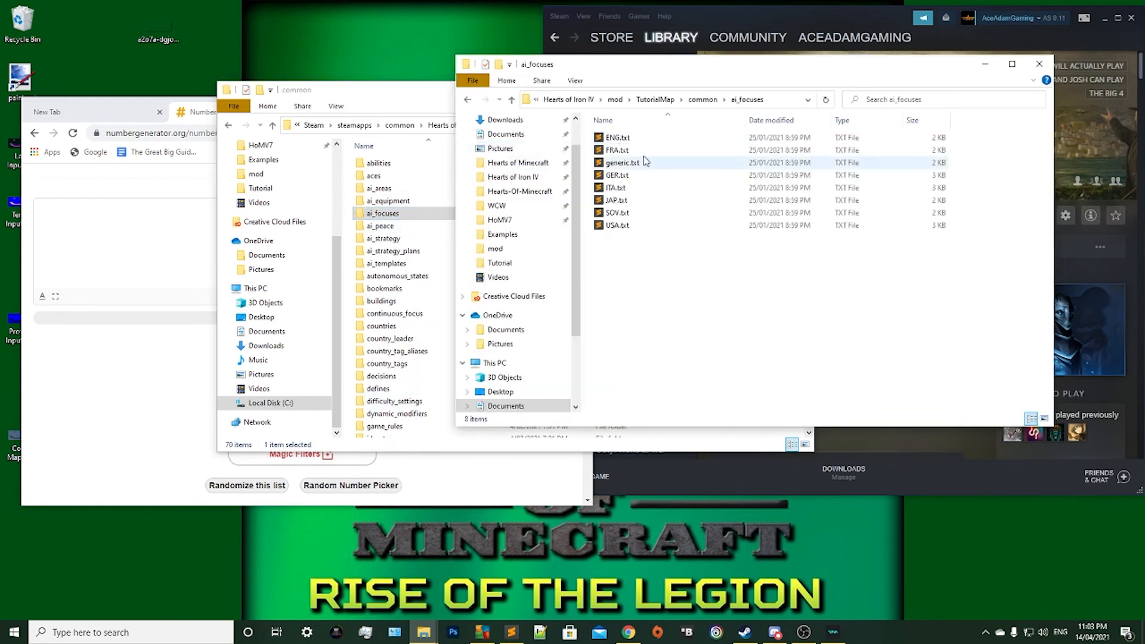
pyautogui.doubleClick(644, 150)
pyautogui.scroll(-15, 526, 198)
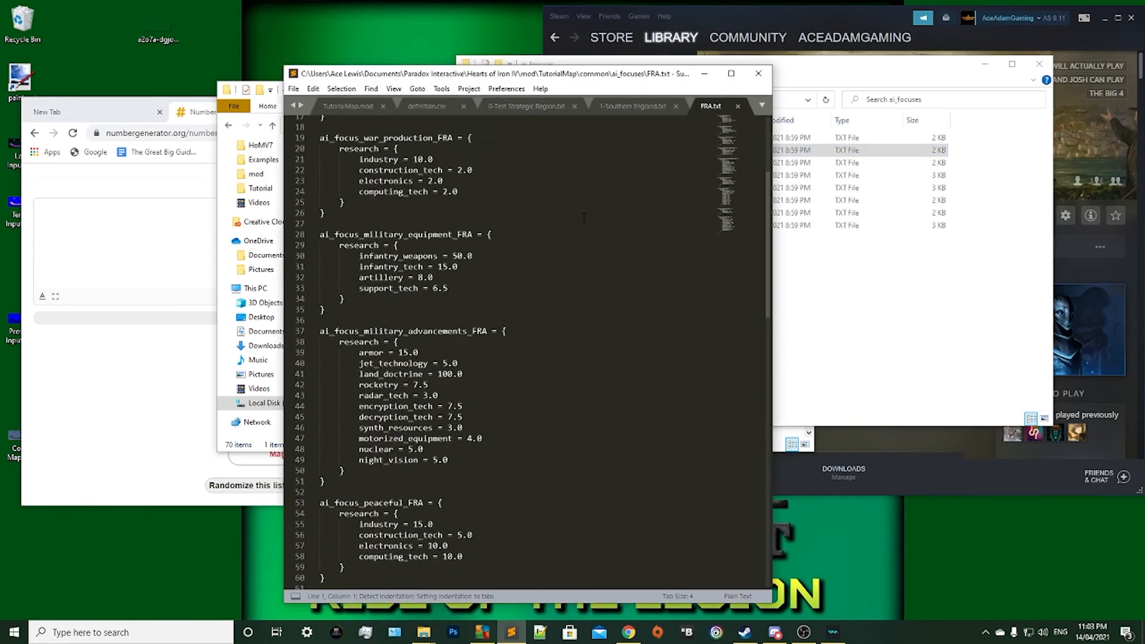
pyautogui.click(738, 105)
pyautogui.click(706, 74)
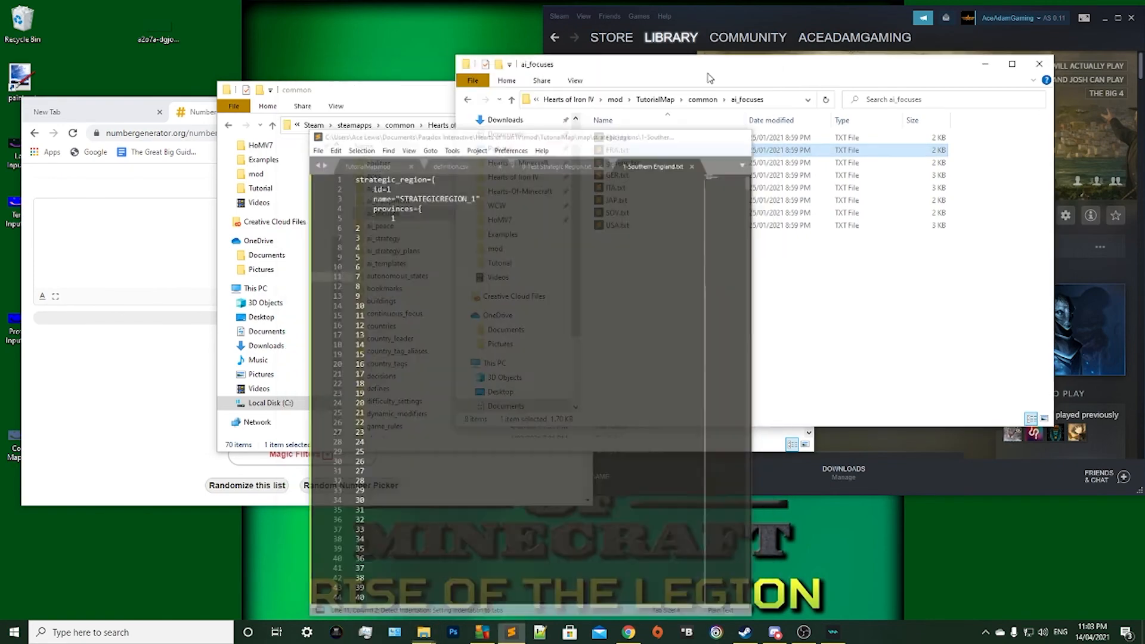
pyautogui.click(776, 306)
pyautogui.moveTo(673, 307); pyautogui.dragTo(637, 130)
pyautogui.click(680, 248)
pyautogui.click(703, 101)
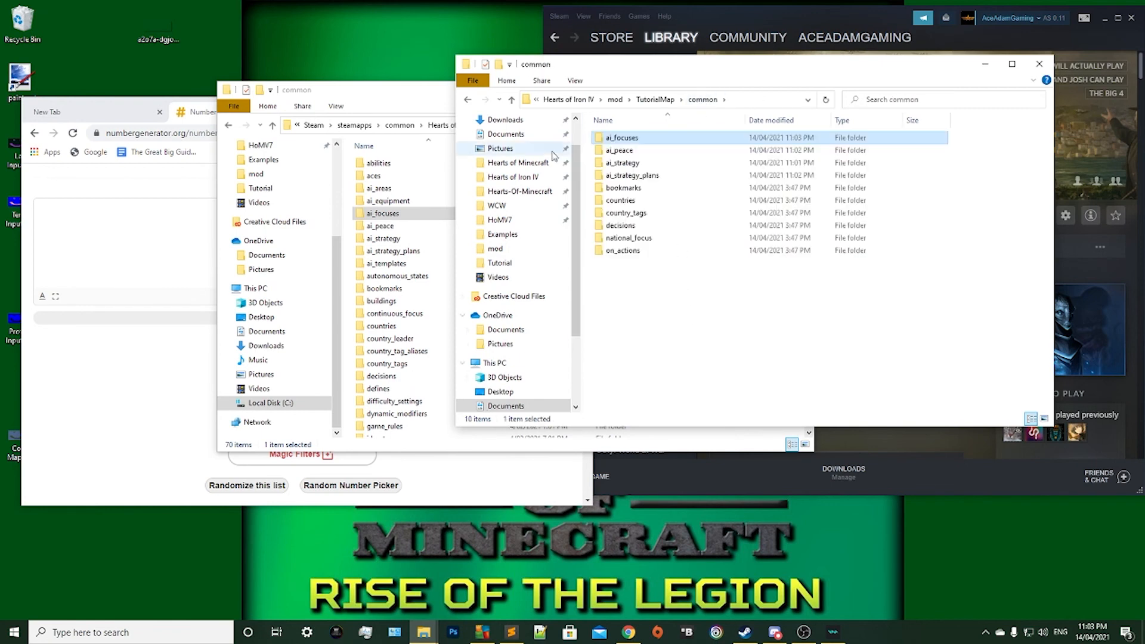
pyautogui.click(667, 299)
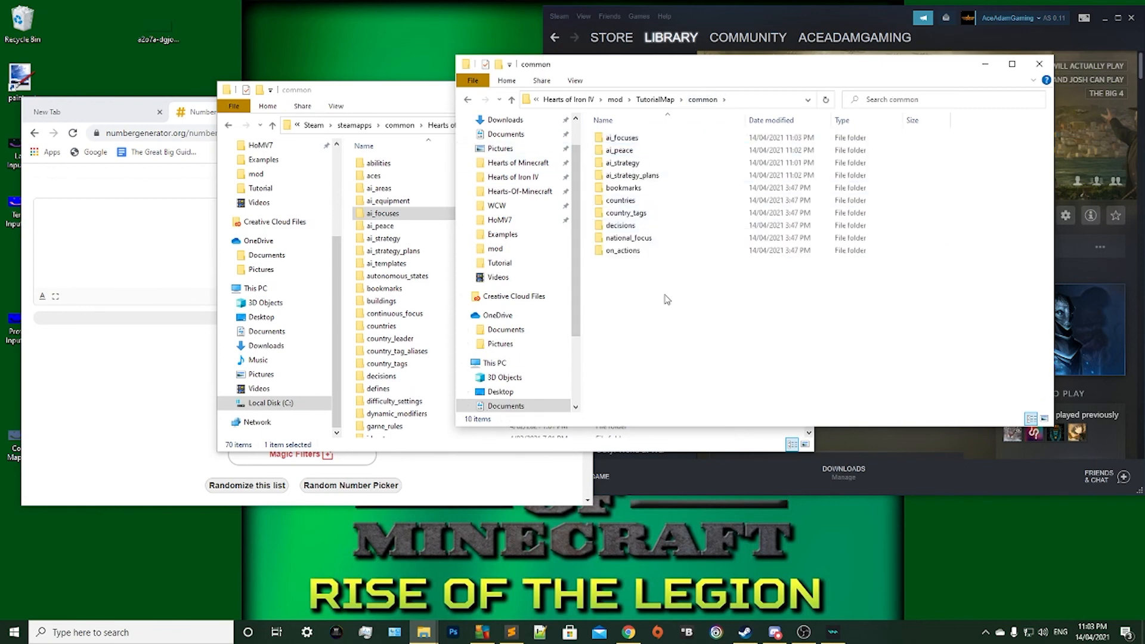
# Delete the entire contents of ENG.txt in the mod's ai_focuses folder, save and close it, and return to the common folder.
pyautogui.doubleClick(623, 138)
pyautogui.doubleClick(643, 142)
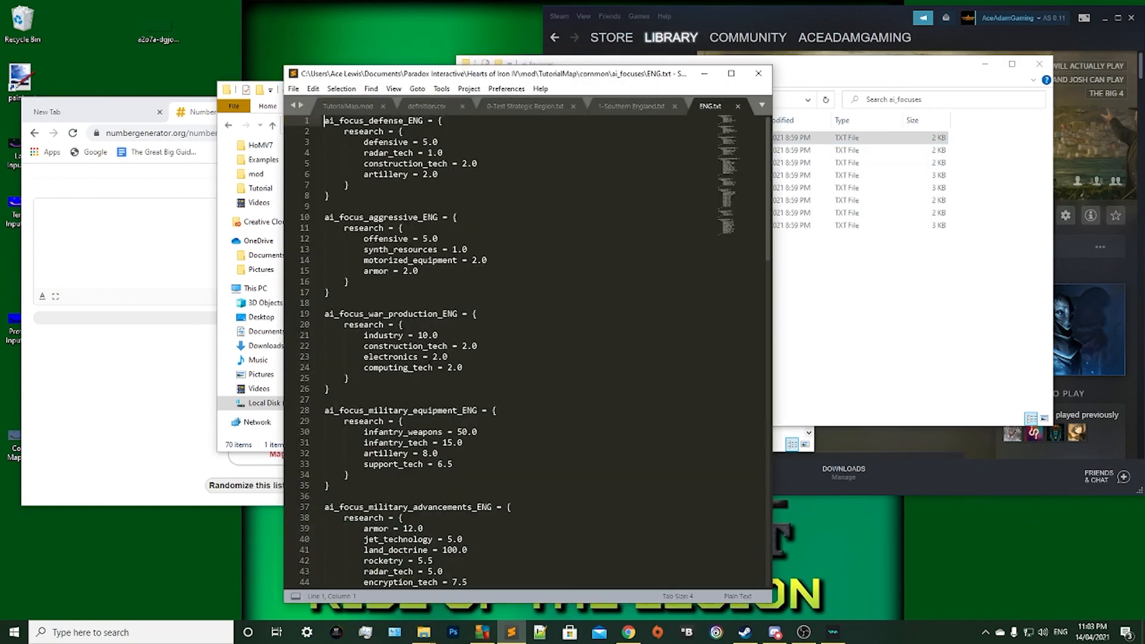
pyautogui.hotkey('ctrl', 'a')
pyautogui.press('BackSpace')
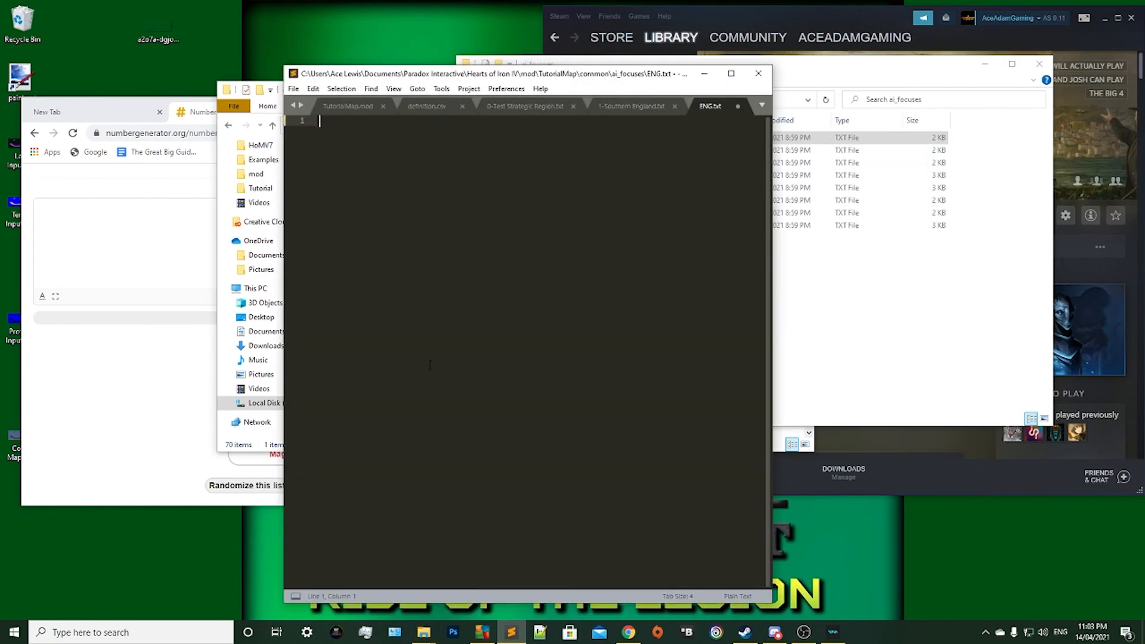
pyautogui.hotkey('ctrl', 's')
pyautogui.click(758, 73)
pyautogui.click(820, 266)
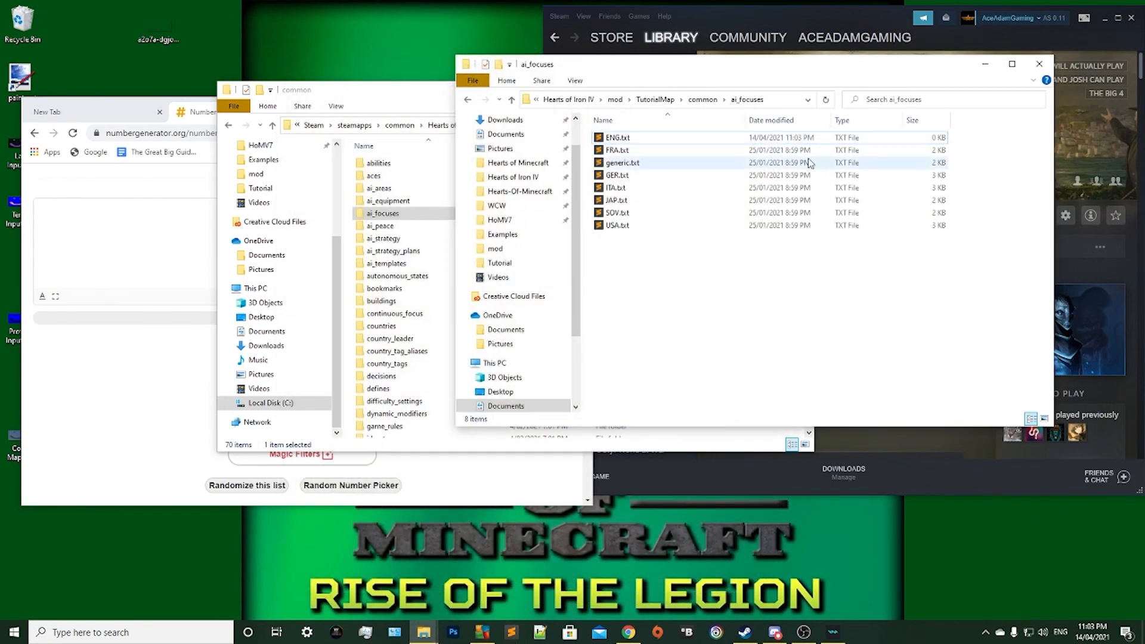
pyautogui.click(724, 100)
pyautogui.click(714, 101)
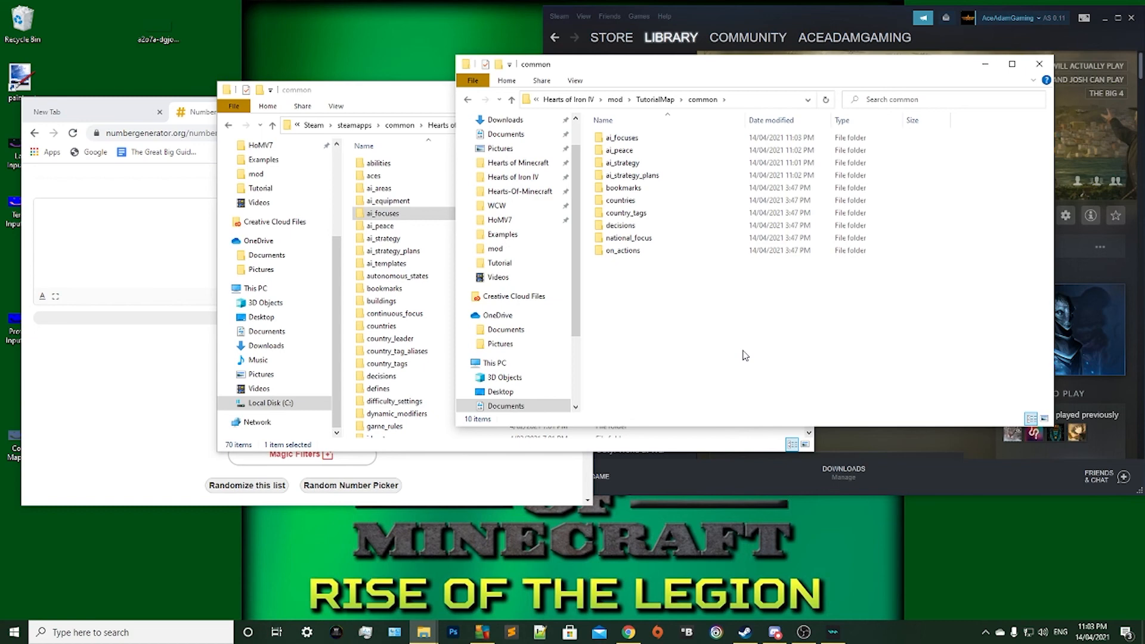
# Open the national_focus folder in both the game's and the mod's common folder.
pyautogui.click(398, 118)
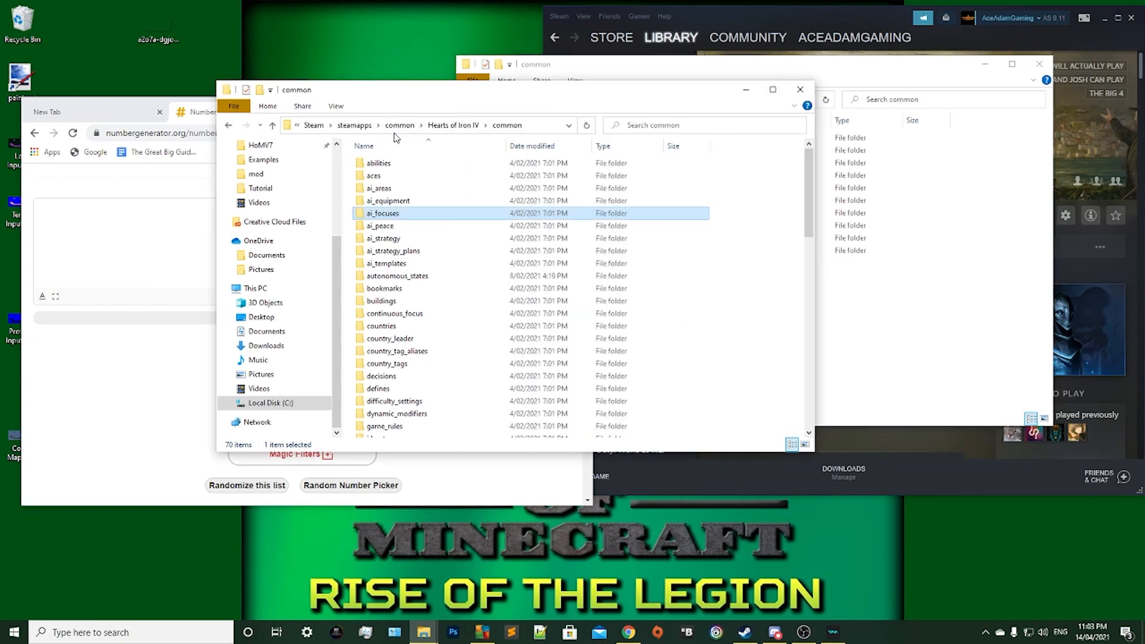
pyautogui.scroll(-7, 467, 260)
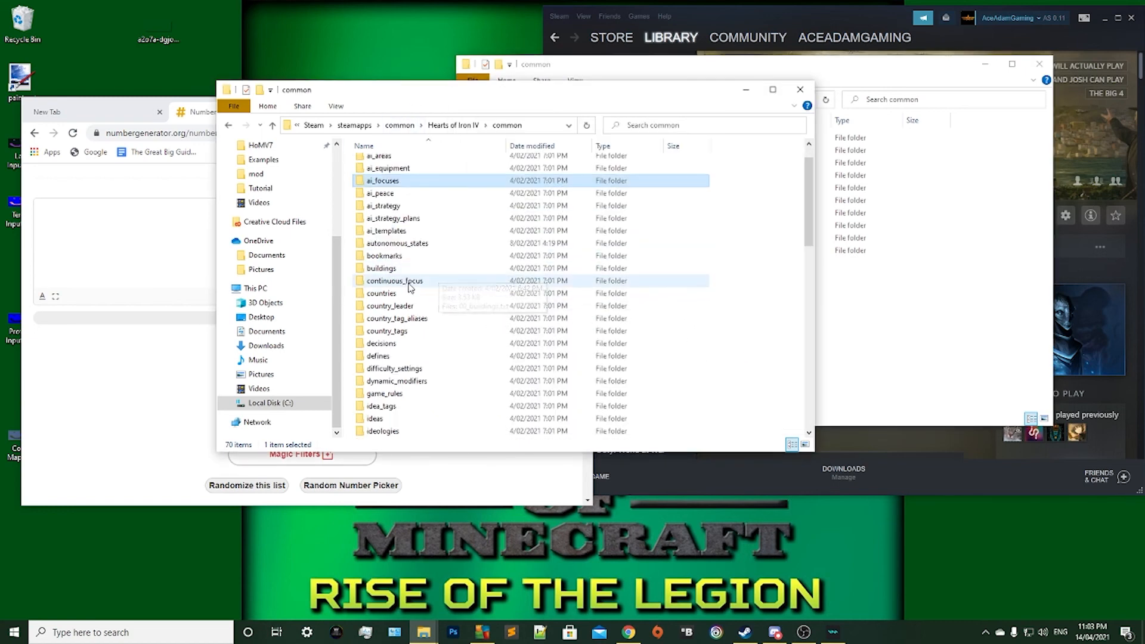
pyautogui.scroll(-2, 432, 245)
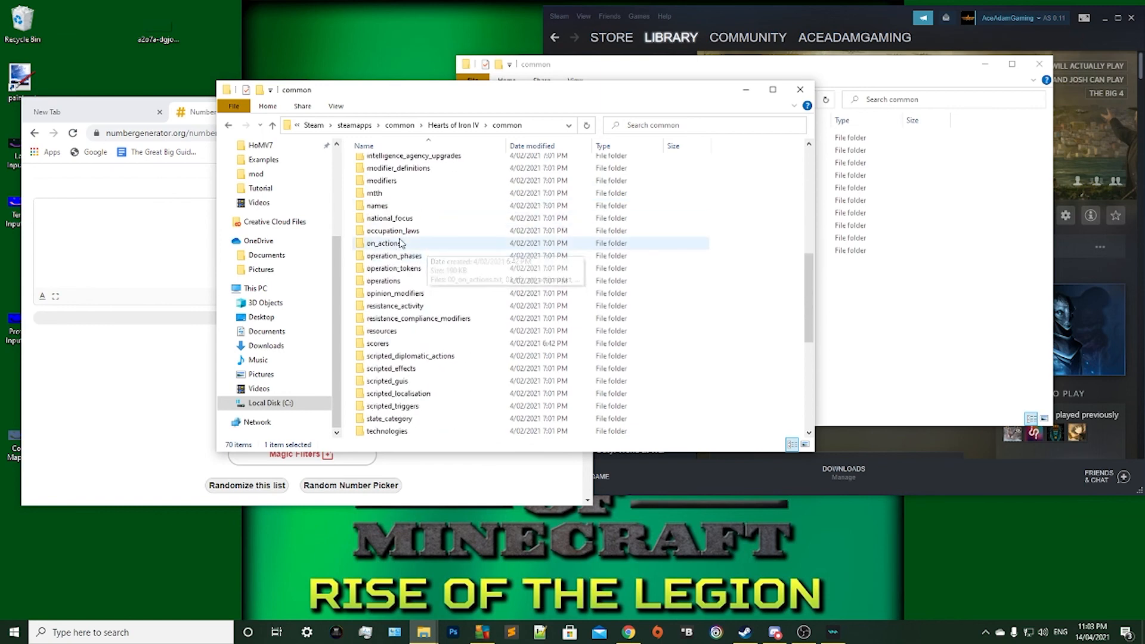
pyautogui.doubleClick(401, 219)
pyautogui.scroll(-2, 422, 248)
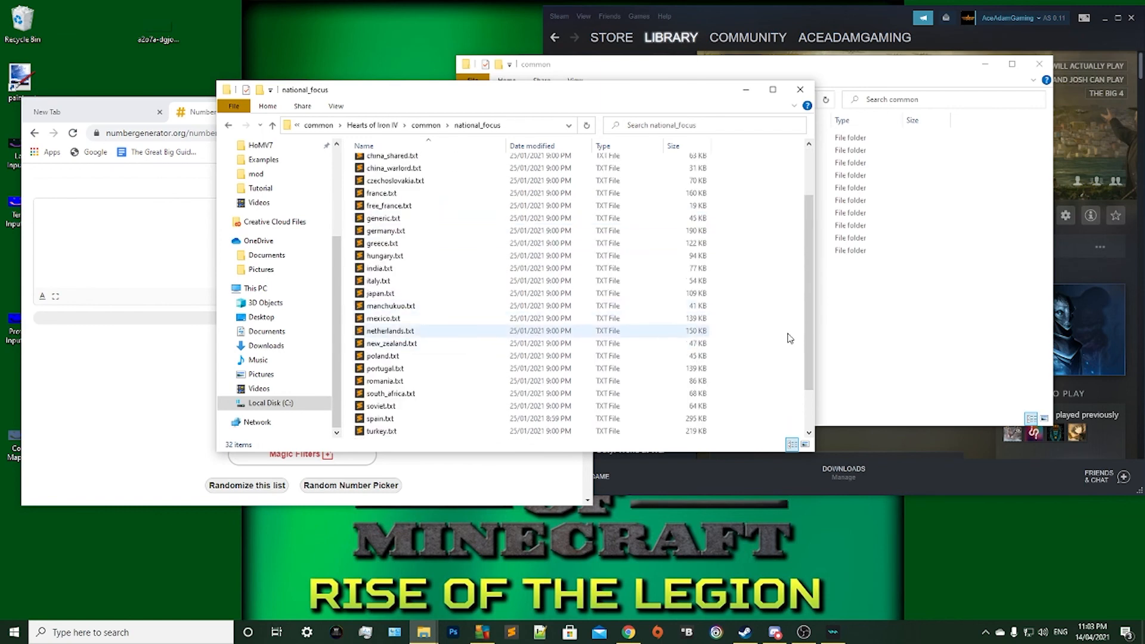
pyautogui.click(847, 328)
pyautogui.doubleClick(654, 242)
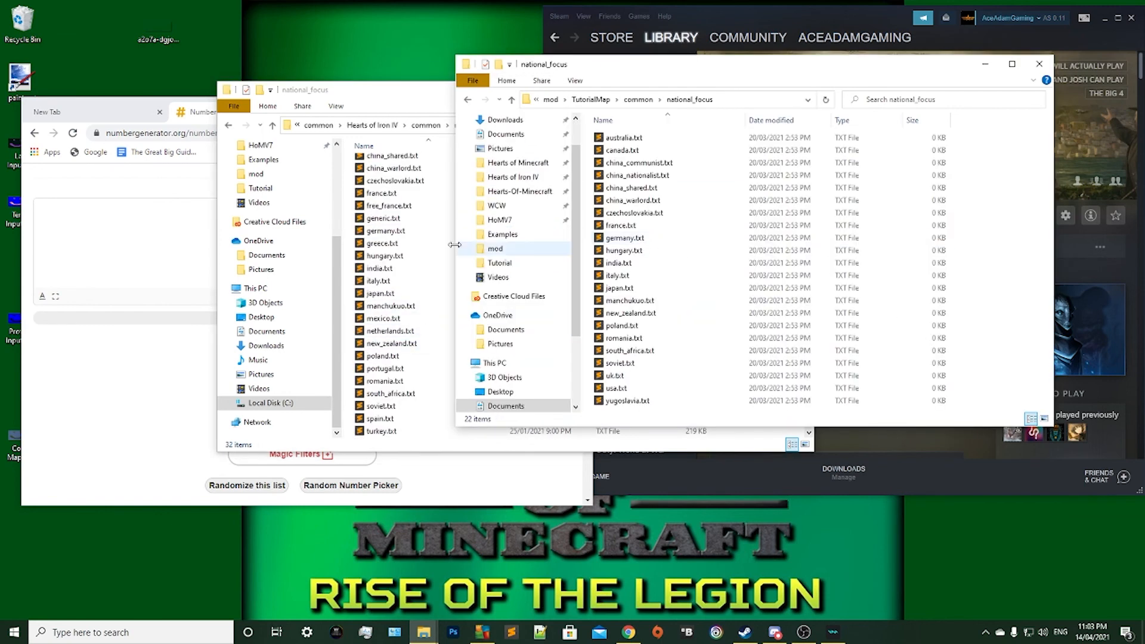
# Copy generic.txt from the game's national_focus folder into the mod's national_focus folder and move the mod's window off Steam.
pyautogui.click(383, 219)
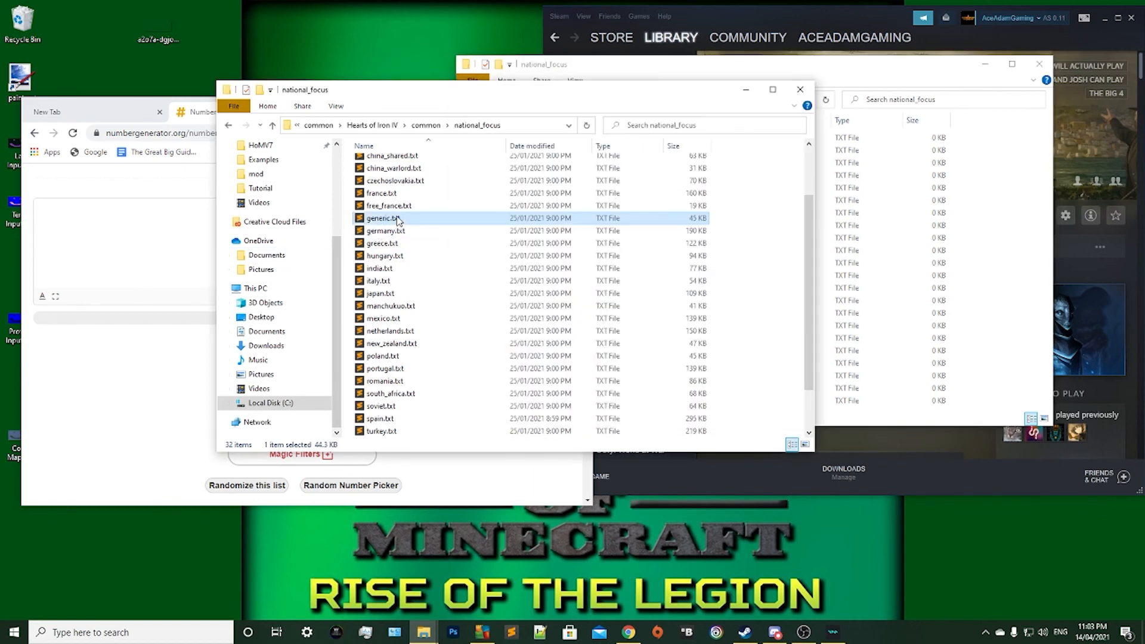
pyautogui.rightClick(398, 221)
pyautogui.click(421, 408)
pyautogui.rightClick(1006, 309)
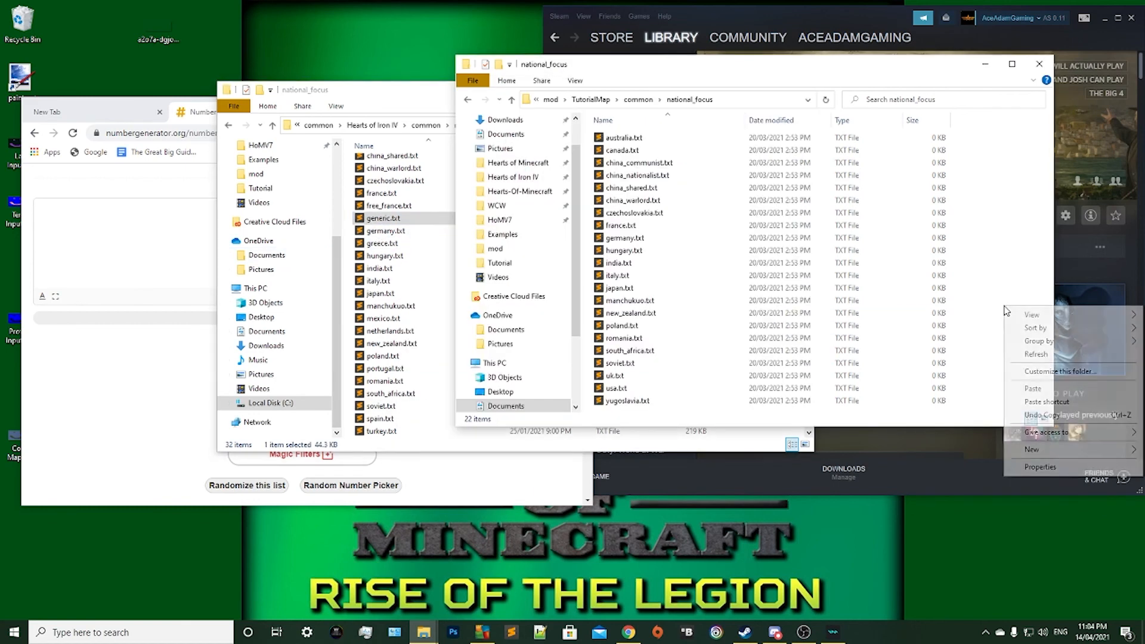
pyautogui.click(1034, 389)
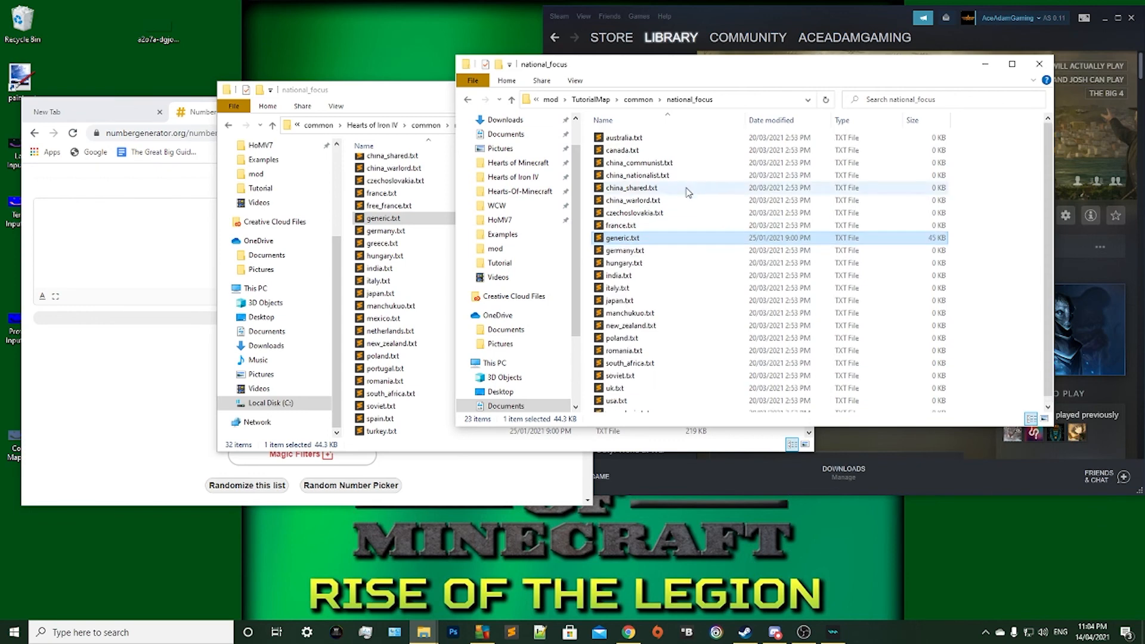
pyautogui.scroll(-1, 669, 246)
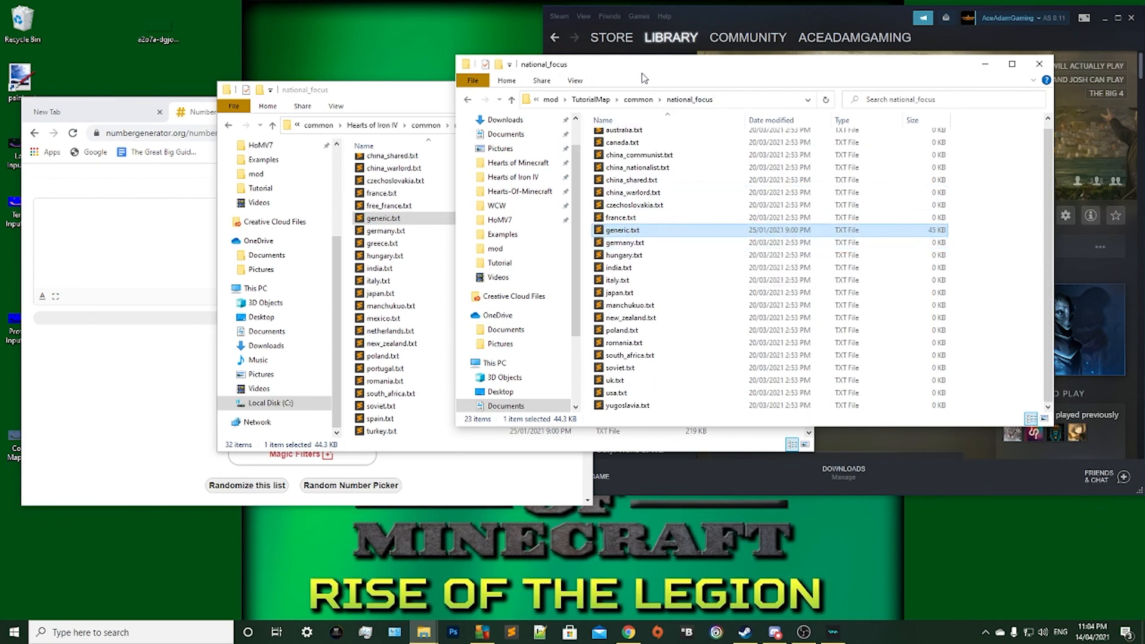
pyautogui.moveTo(643, 78); pyautogui.dragTo(442, 91)
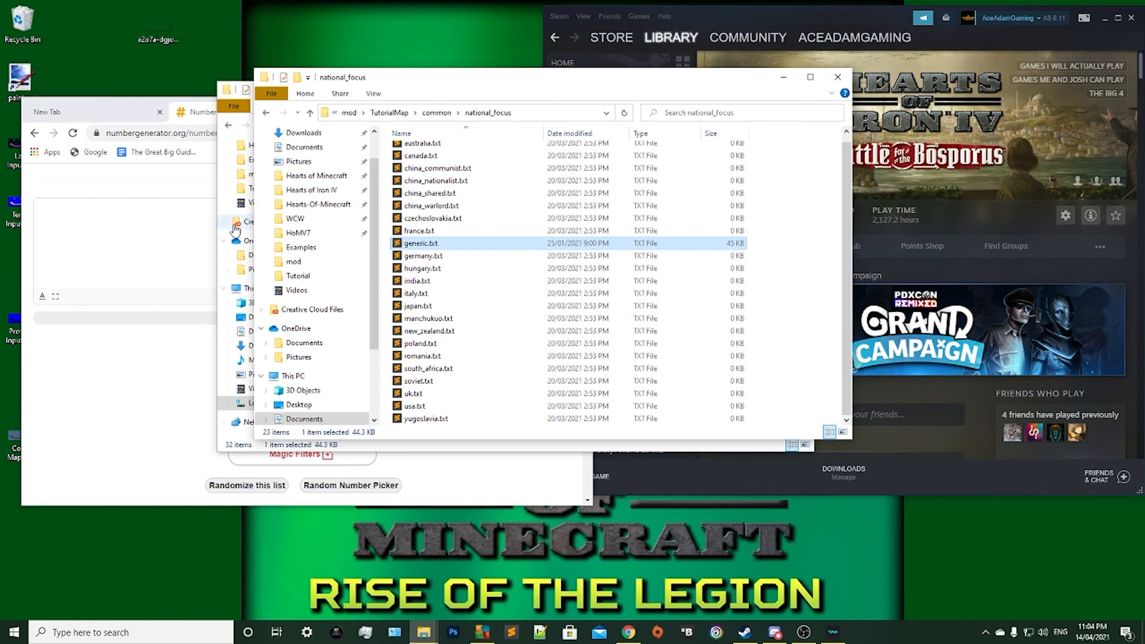
pyautogui.click(779, 256)
pyautogui.scroll(1, 510, 258)
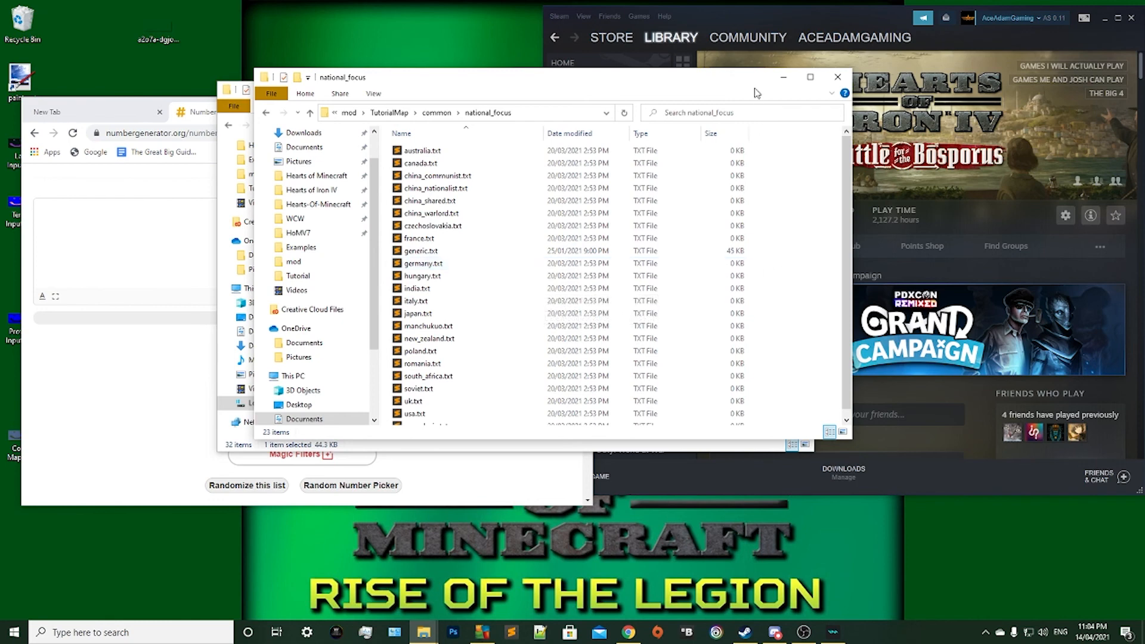
# Switch to Steam, view the launch options in the Hearts of Iron IV properties, and close the properties.
pyautogui.click(986, 134)
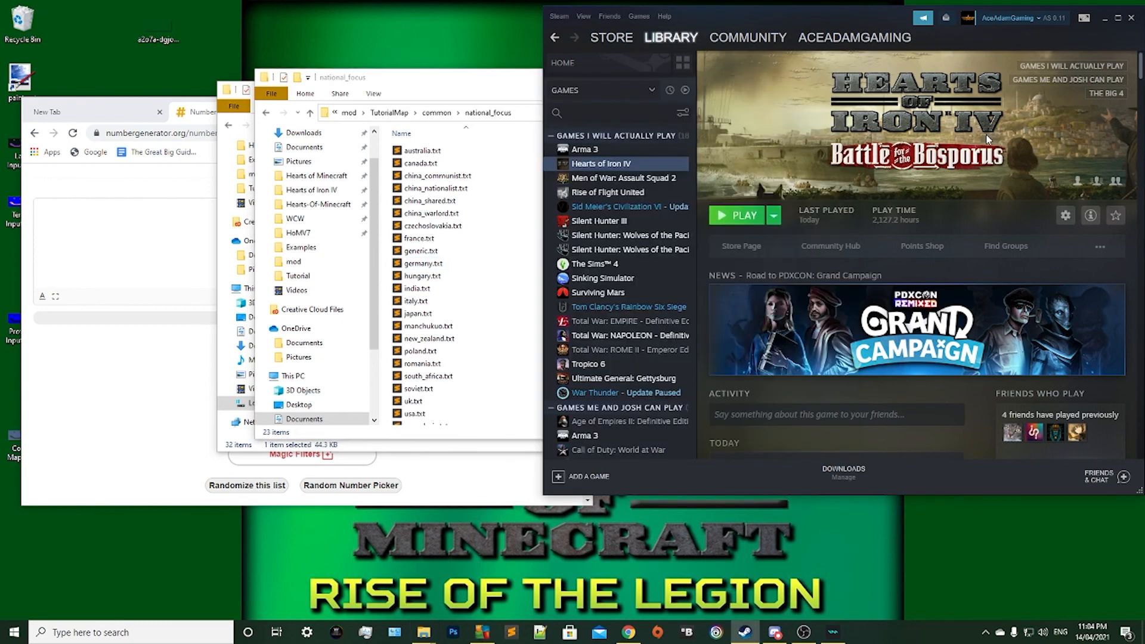
pyautogui.rightClick(637, 166)
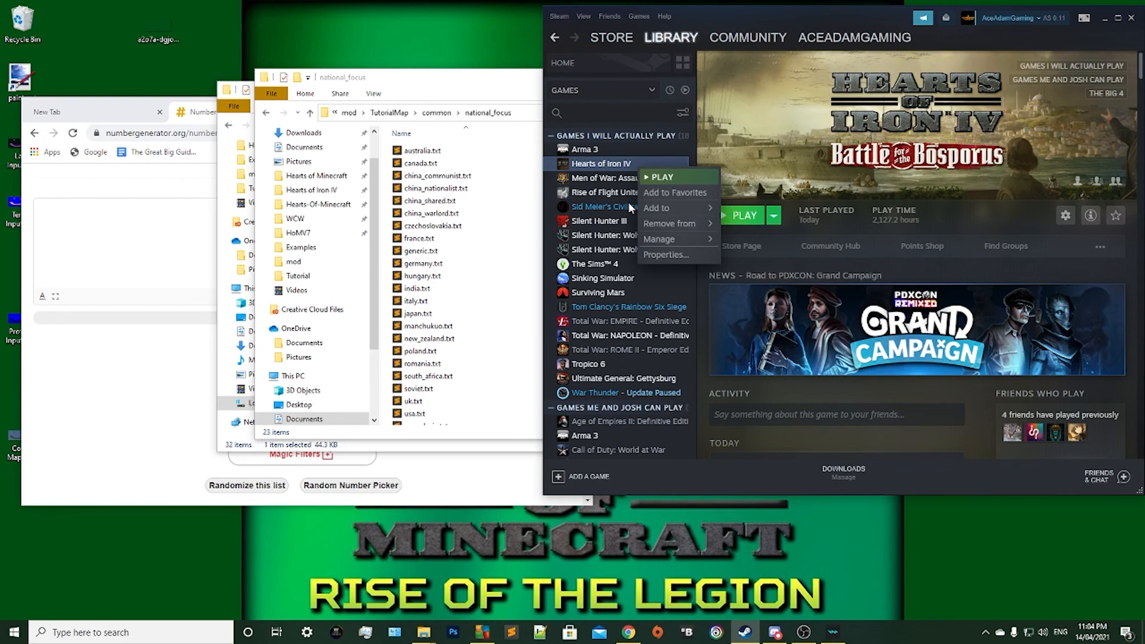
pyautogui.click(680, 252)
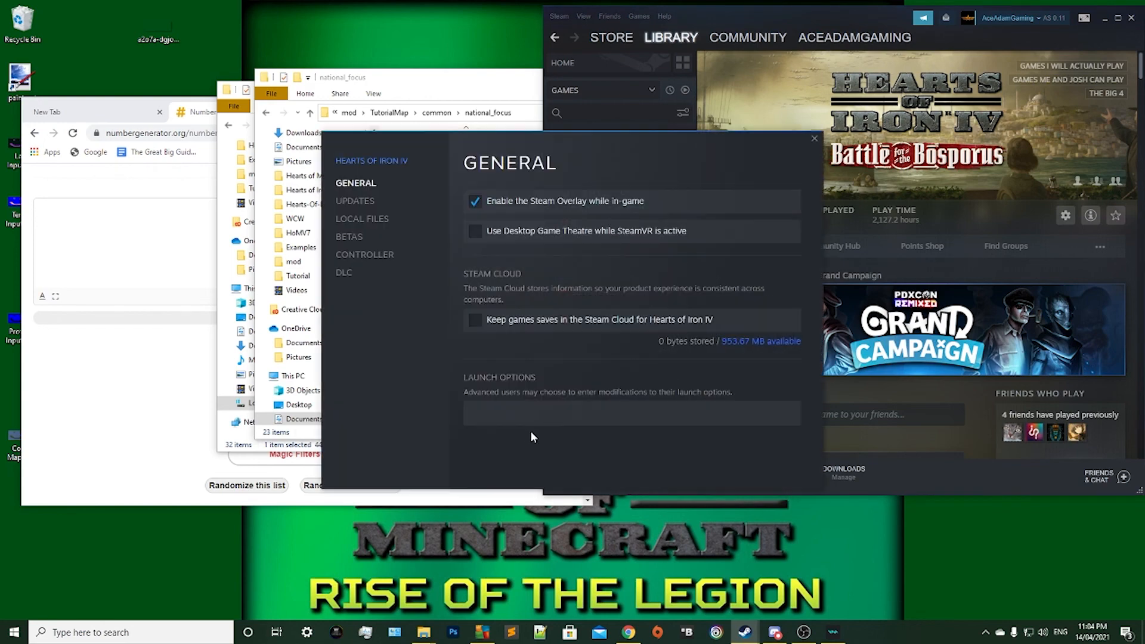
pyautogui.click(527, 422)
pyautogui.click(816, 138)
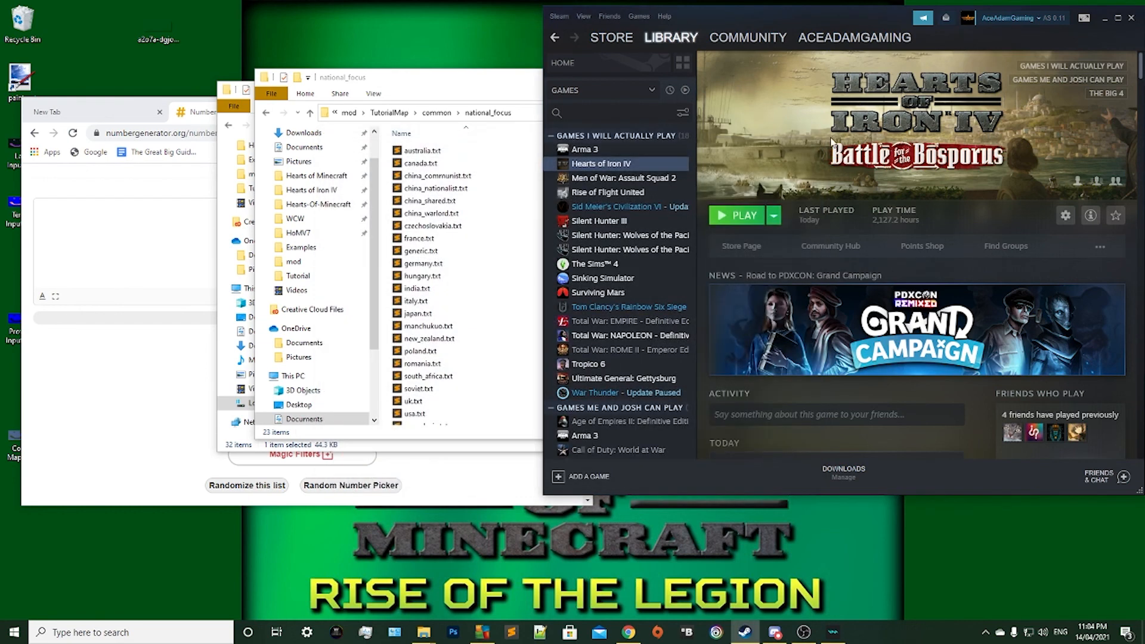
# Start the Hearts of Iron IV launcher from Steam, open the playset "f" and disable all of its mods.
pyautogui.click(744, 217)
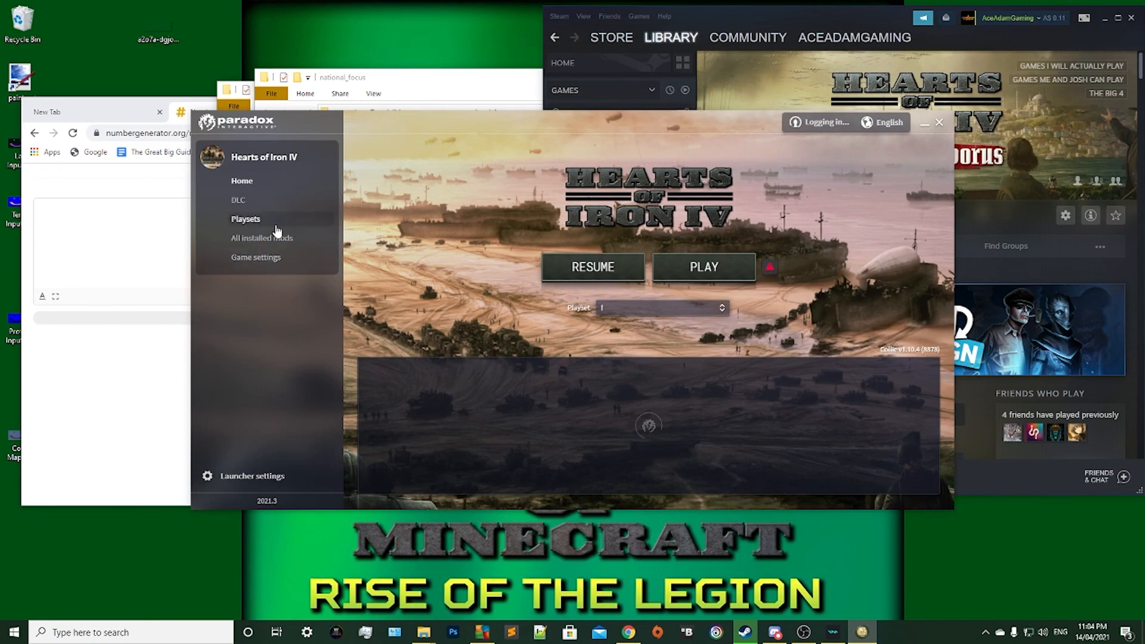
pyautogui.click(277, 222)
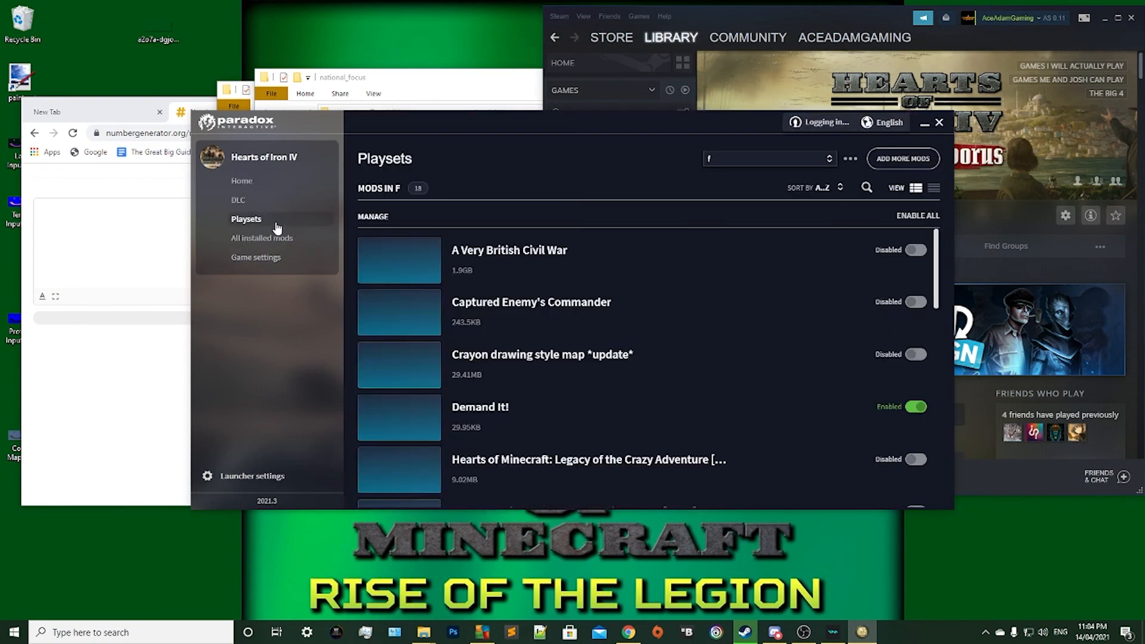
pyautogui.click(903, 216)
pyautogui.click(903, 216)
# Remove the old Tutorial mod from the playset.
pyautogui.scroll(-5, 766, 348)
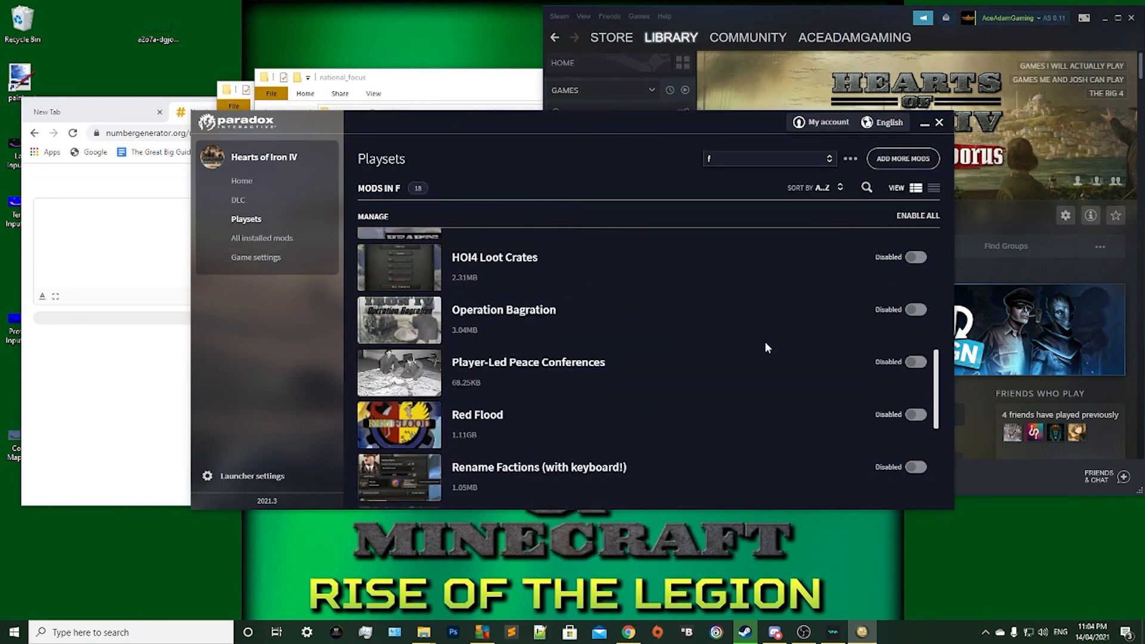
pyautogui.scroll(-5, 766, 348)
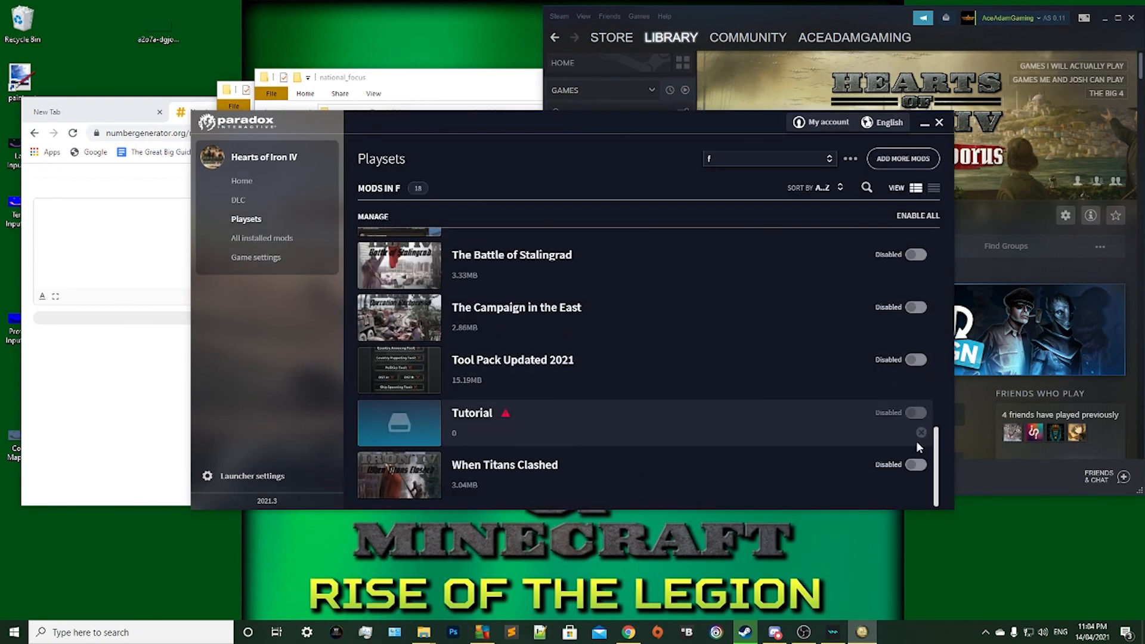
pyautogui.click(922, 433)
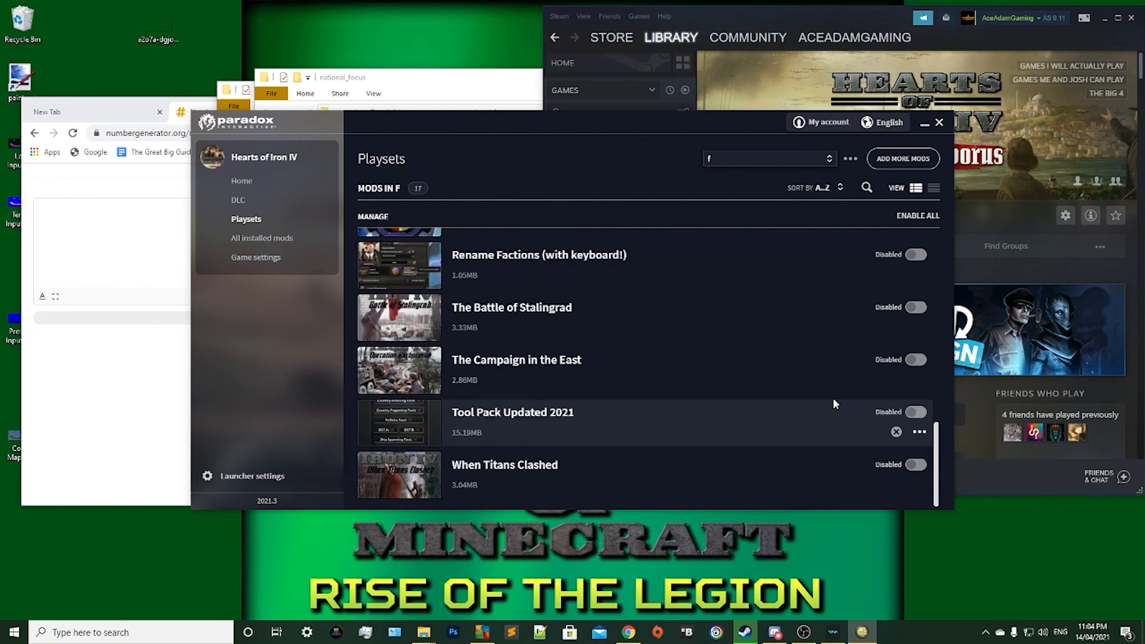
# Add the installed TutorialMap mod to the playset "f".
pyautogui.click(901, 159)
pyautogui.scroll(-15, 609, 334)
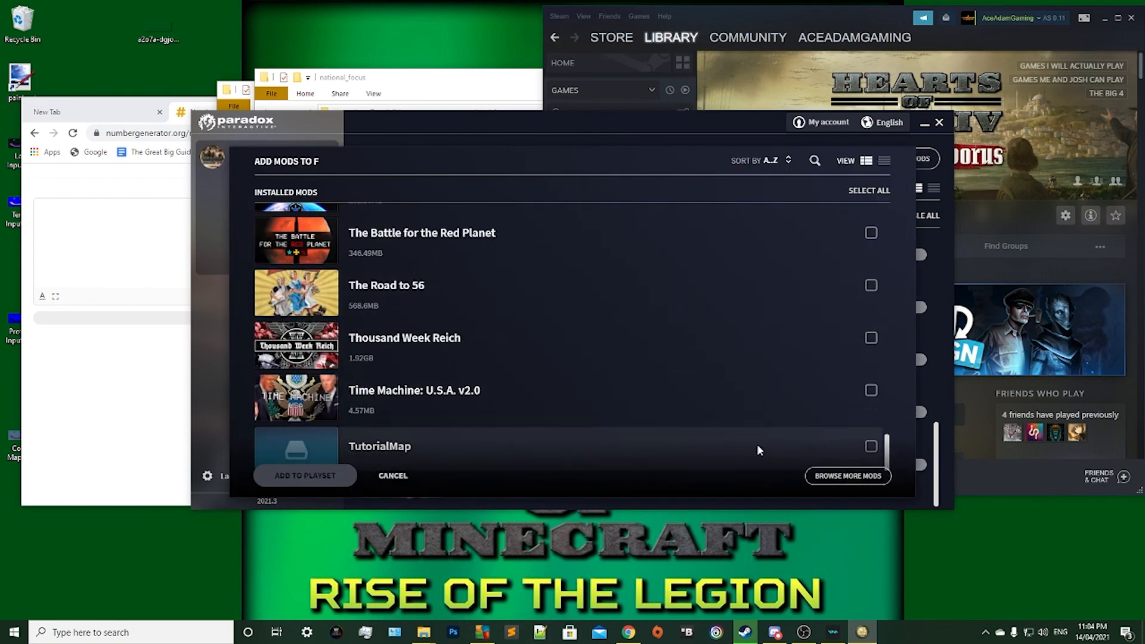
pyautogui.click(872, 448)
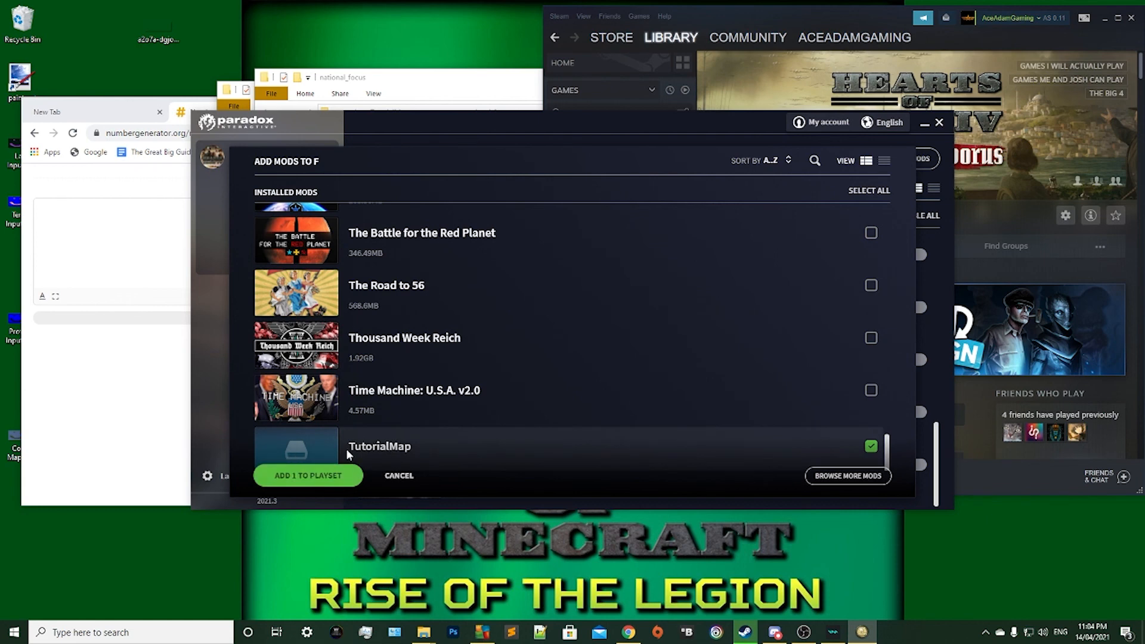
pyautogui.click(330, 477)
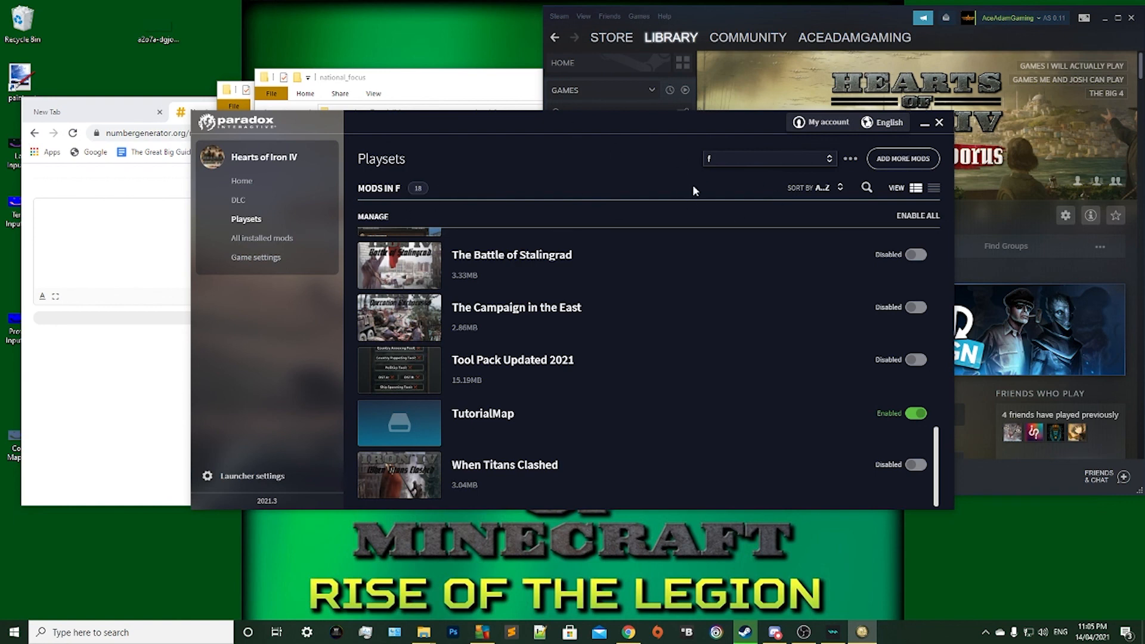
# Launch the game with the playset and enter the Nudge map editor from the game's main menu.
pyautogui.click(266, 190)
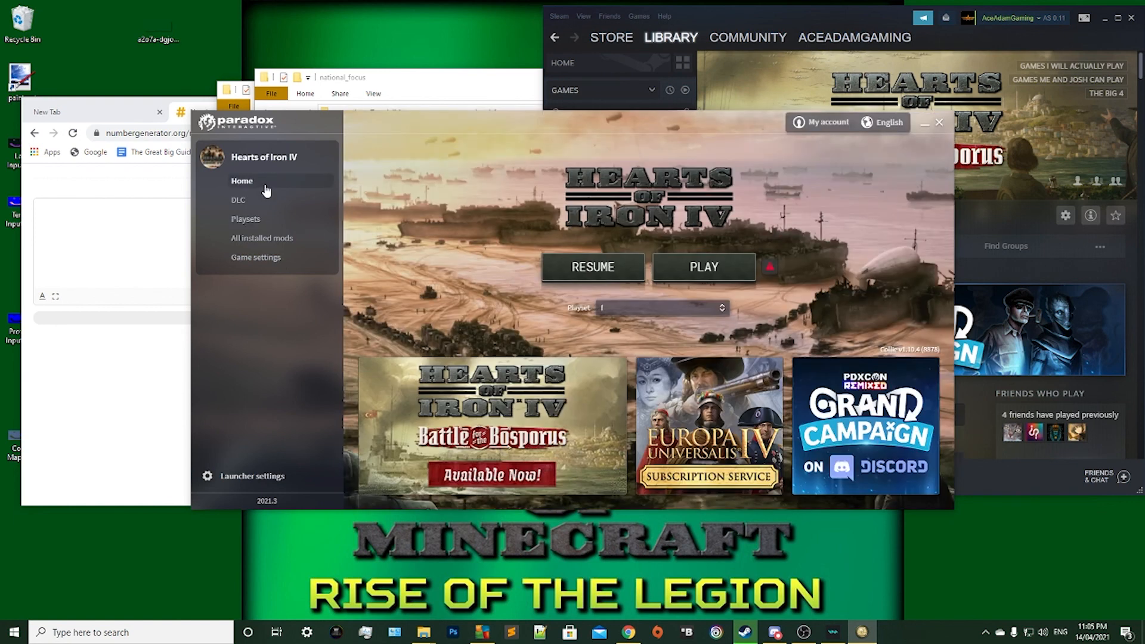
pyautogui.moveTo(770, 272)
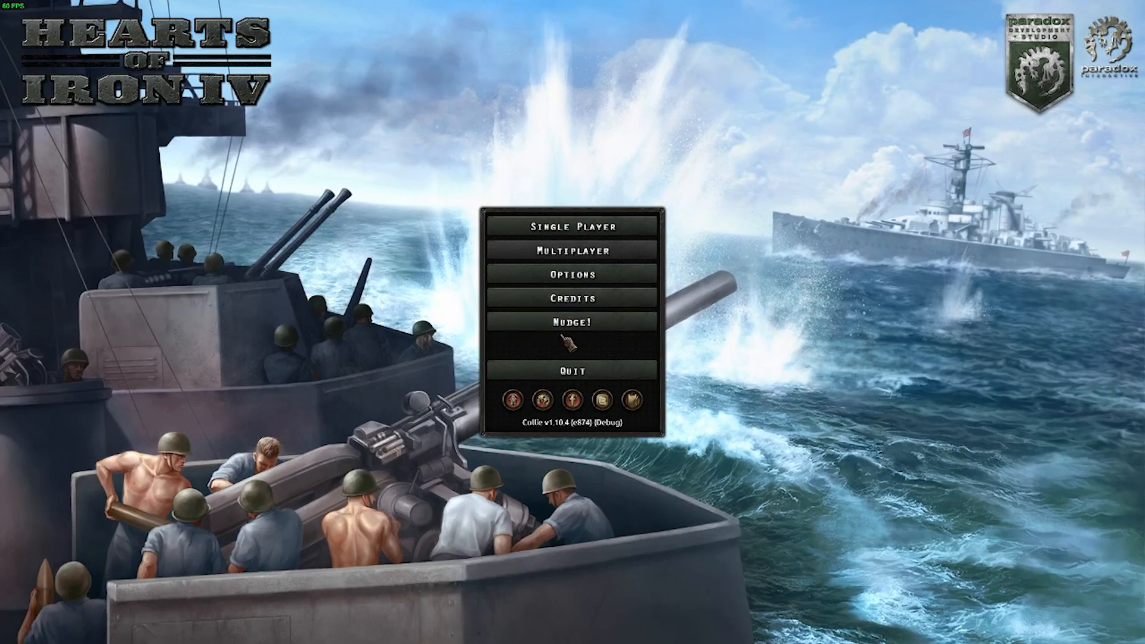
pyautogui.click(512, 328)
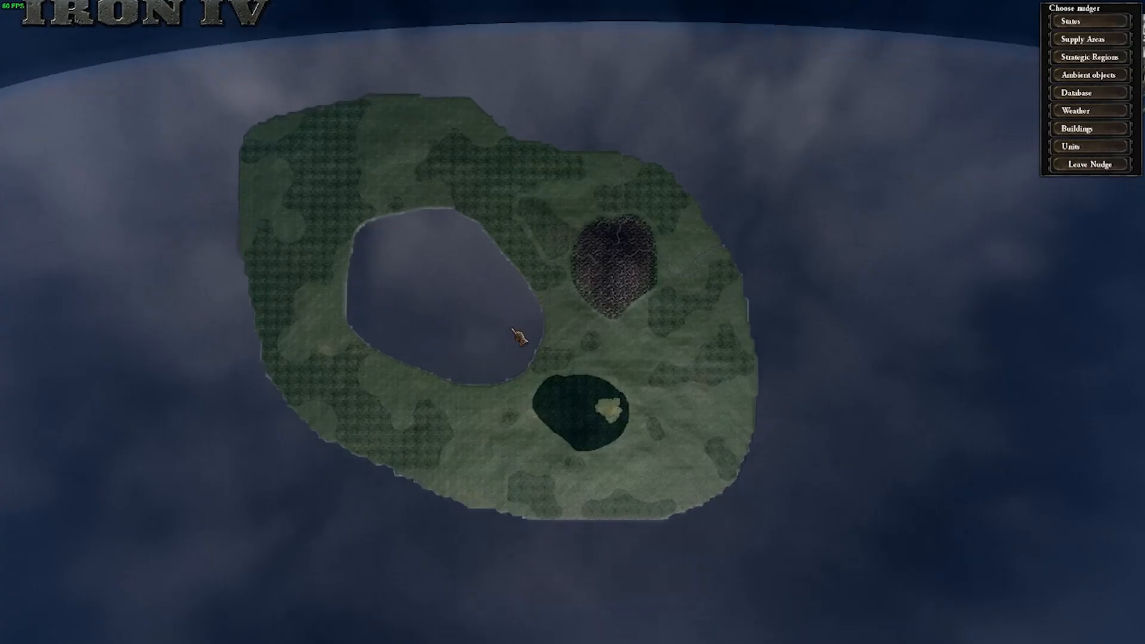
# Examine the terrain, rivers and coastline along the long southern continent from its eastern end to its western end.
pyautogui.scroll(-8, 505, 306)
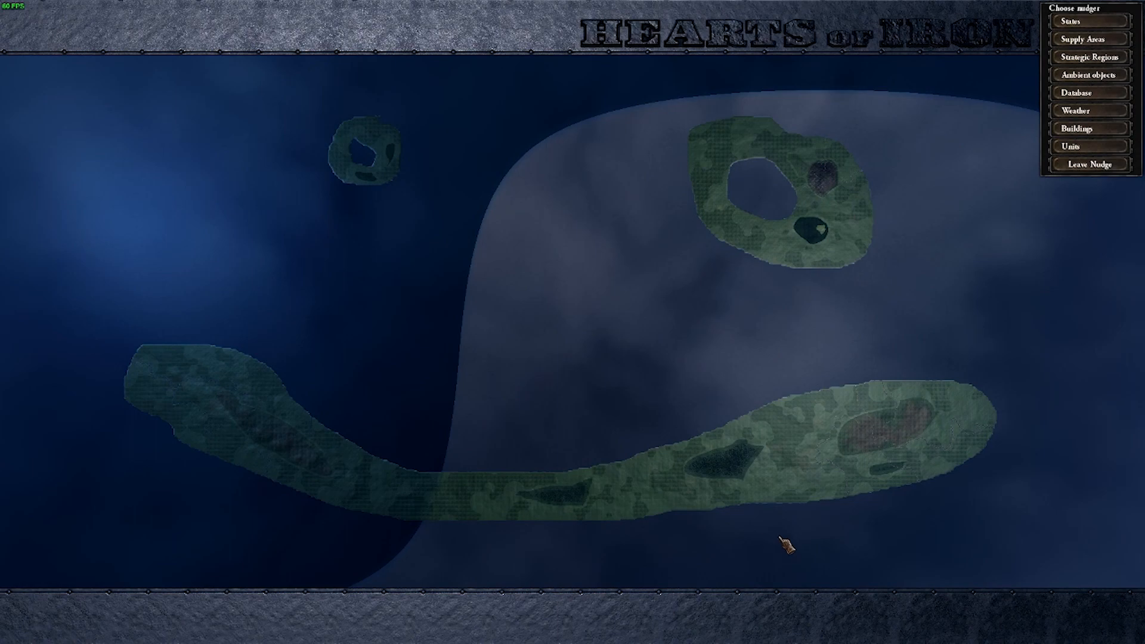
pyautogui.scroll(10, 786, 545)
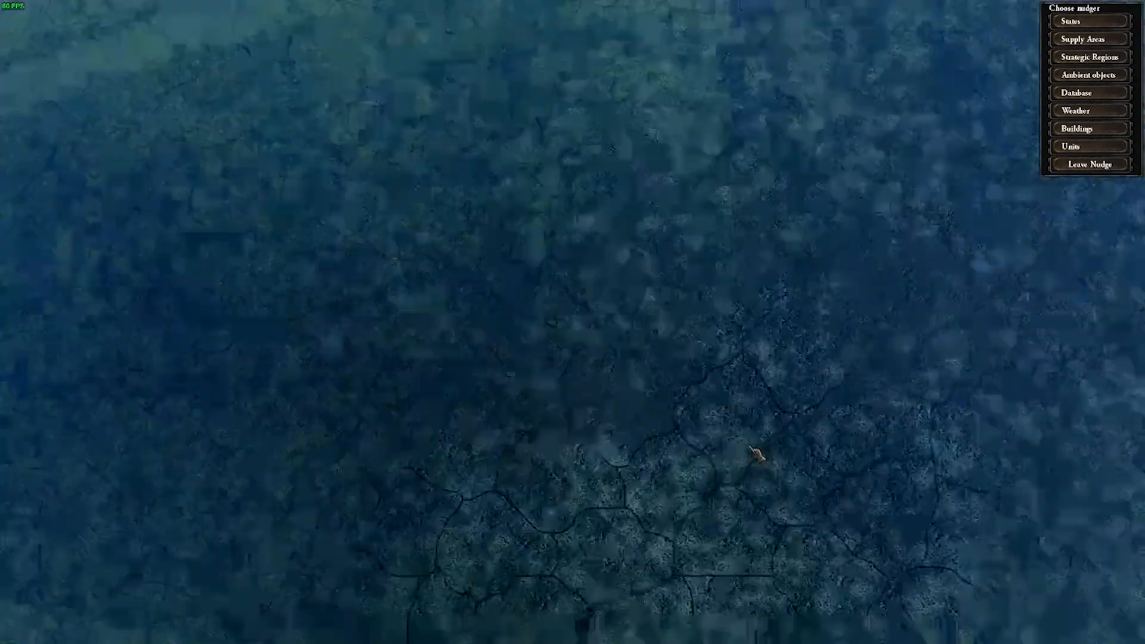
pyautogui.scroll(-10, 756, 455)
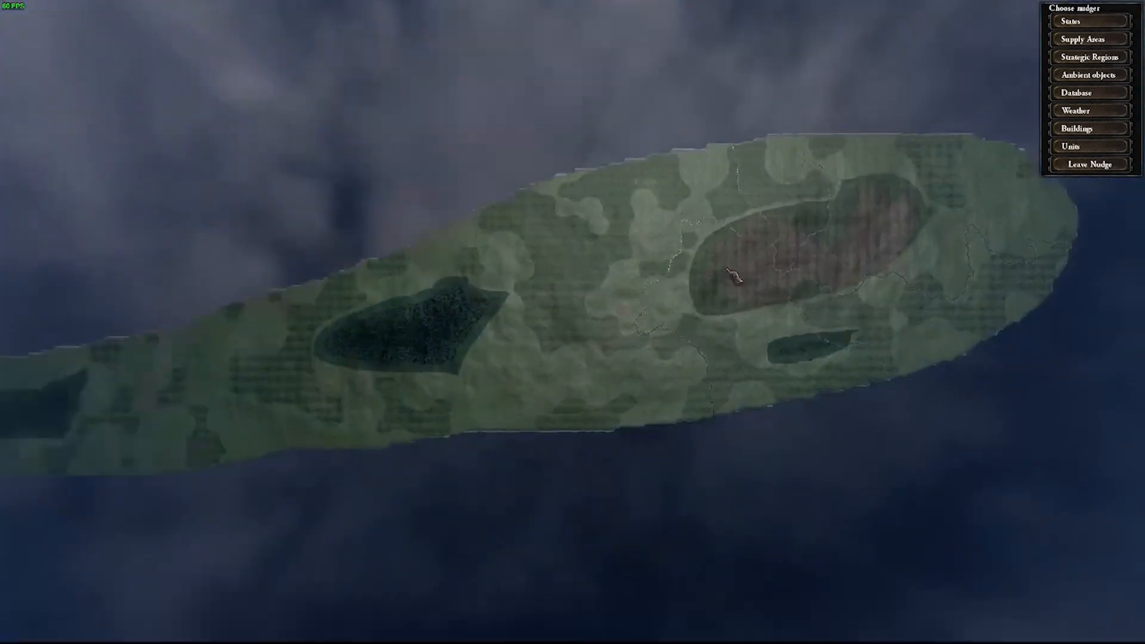
pyautogui.scroll(8, 733, 276)
pyautogui.scroll(-5, 635, 332)
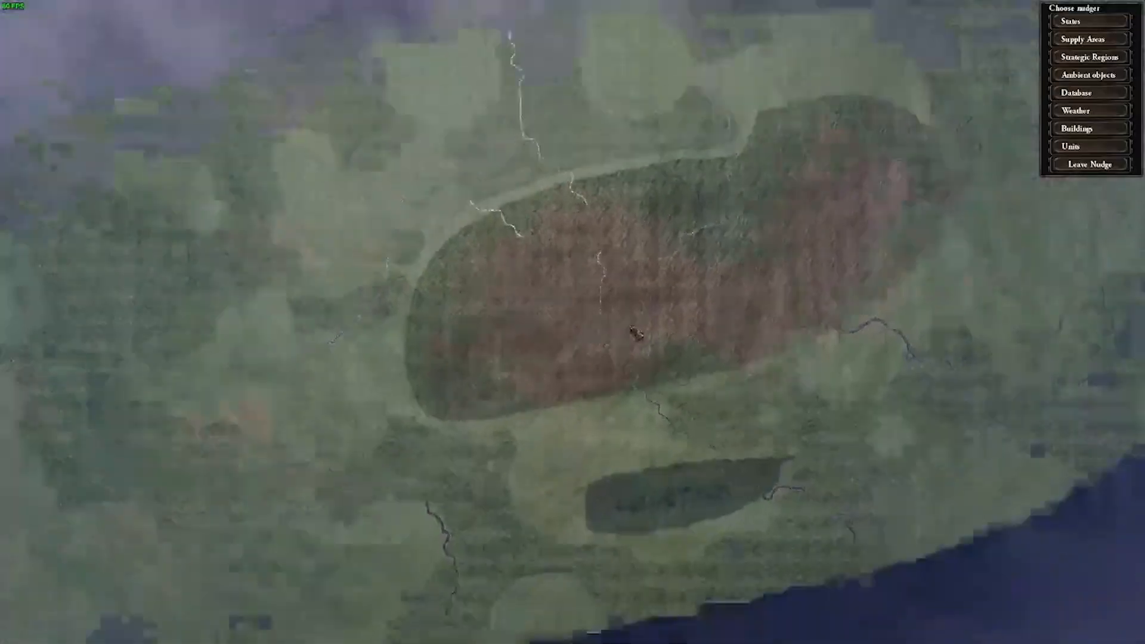
pyautogui.scroll(-5, 636, 332)
pyautogui.scroll(5, 685, 439)
pyautogui.scroll(-3, 799, 406)
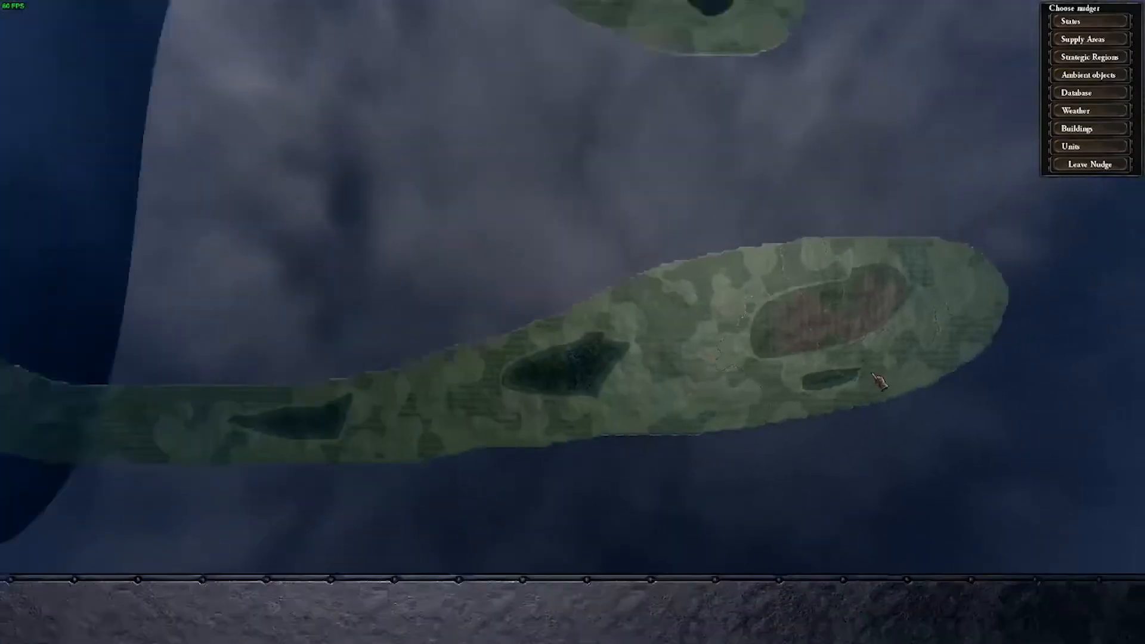
pyautogui.scroll(2, 576, 384)
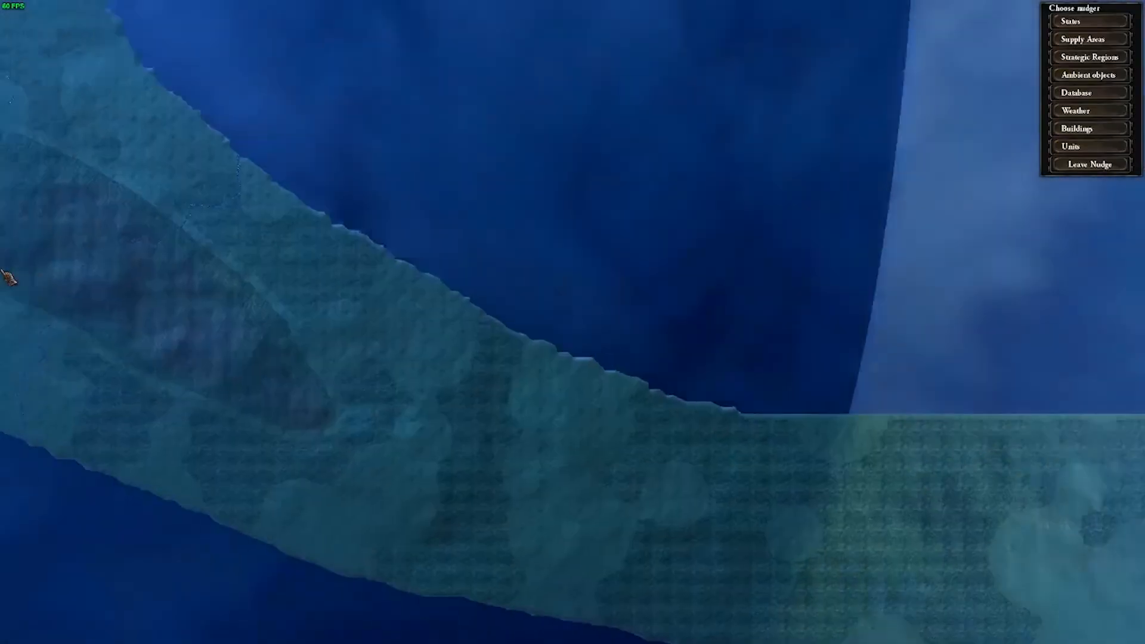
pyautogui.scroll(4, 504, 209)
pyautogui.scroll(-4, 450, 243)
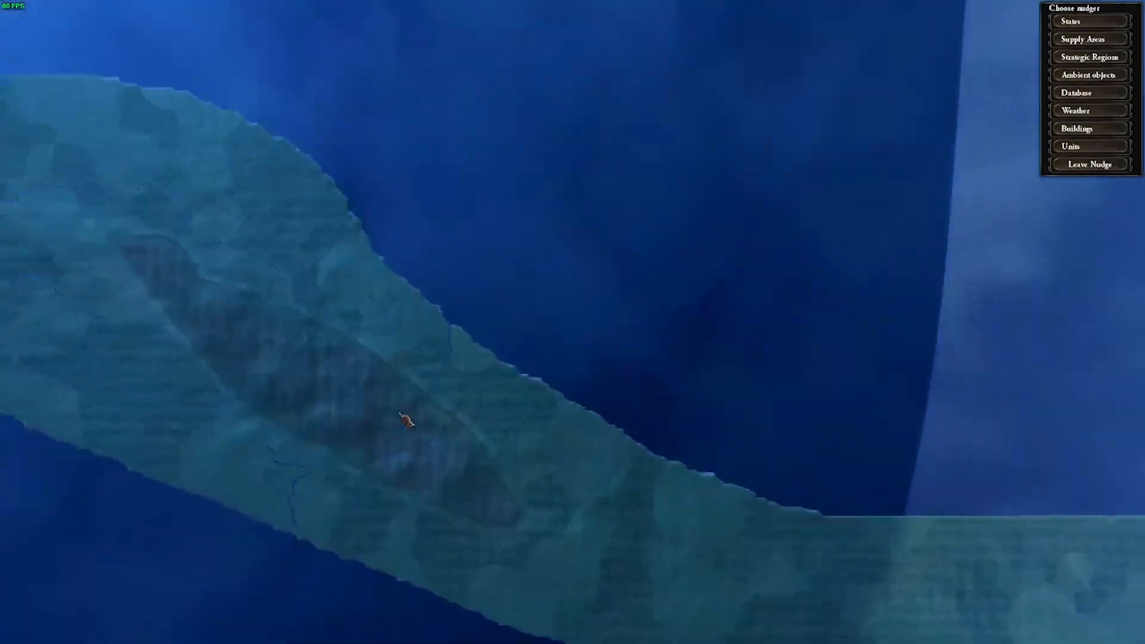
pyautogui.scroll(-5, 437, 430)
# Examine the provinces, jungle patch, mountains and rivers on the northern continent with the large inner lake.
pyautogui.scroll(5, 562, 156)
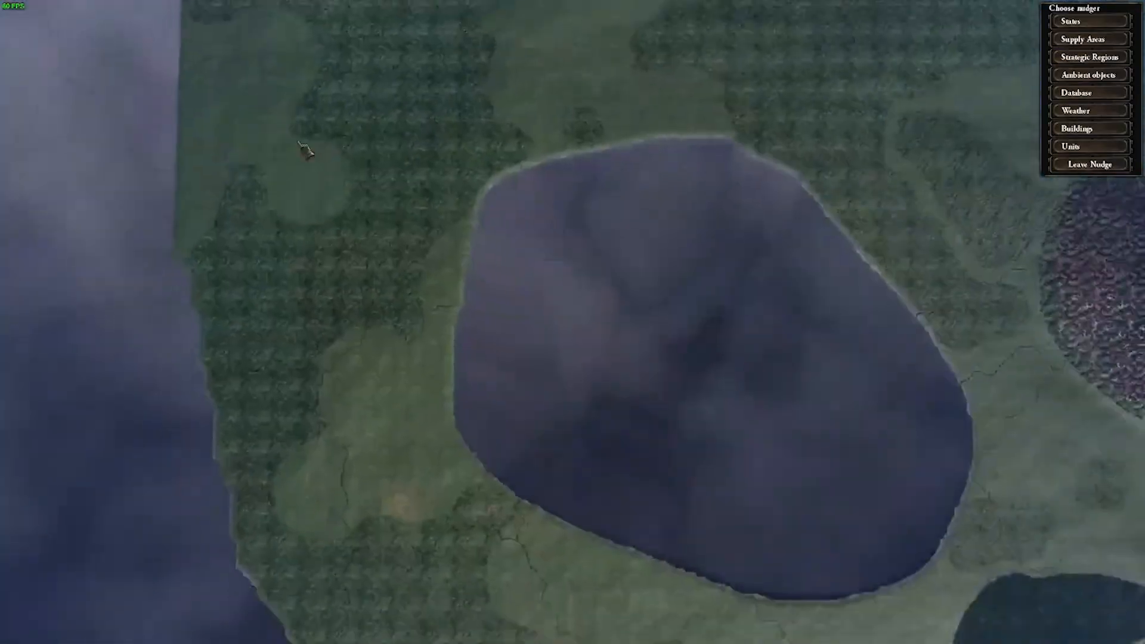
pyautogui.scroll(-3, 305, 150)
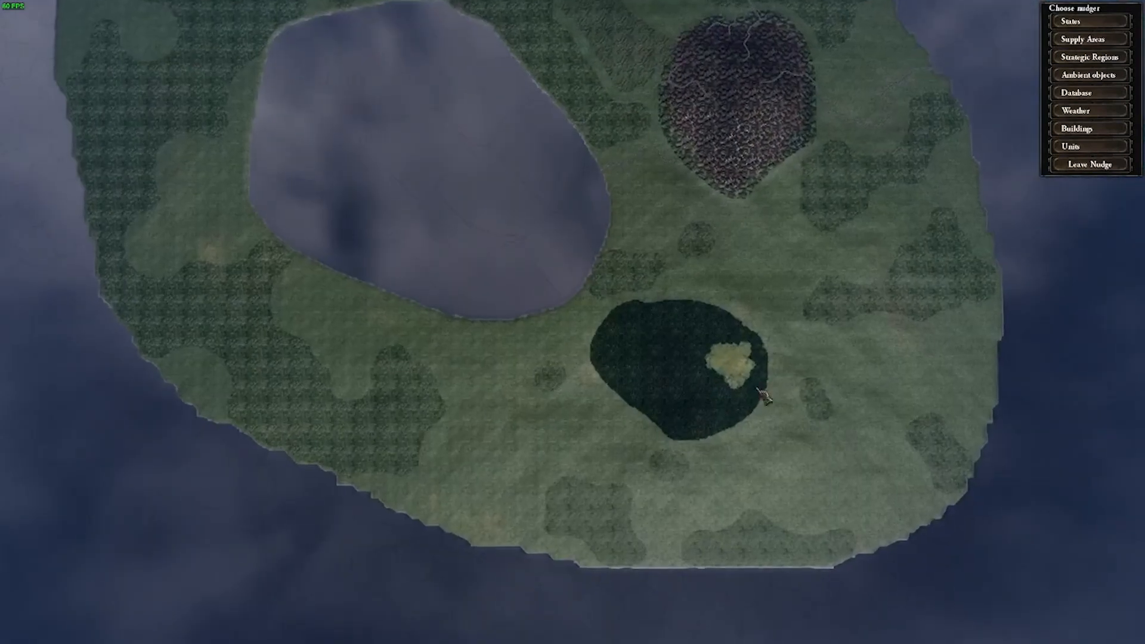
pyautogui.scroll(4, 766, 398)
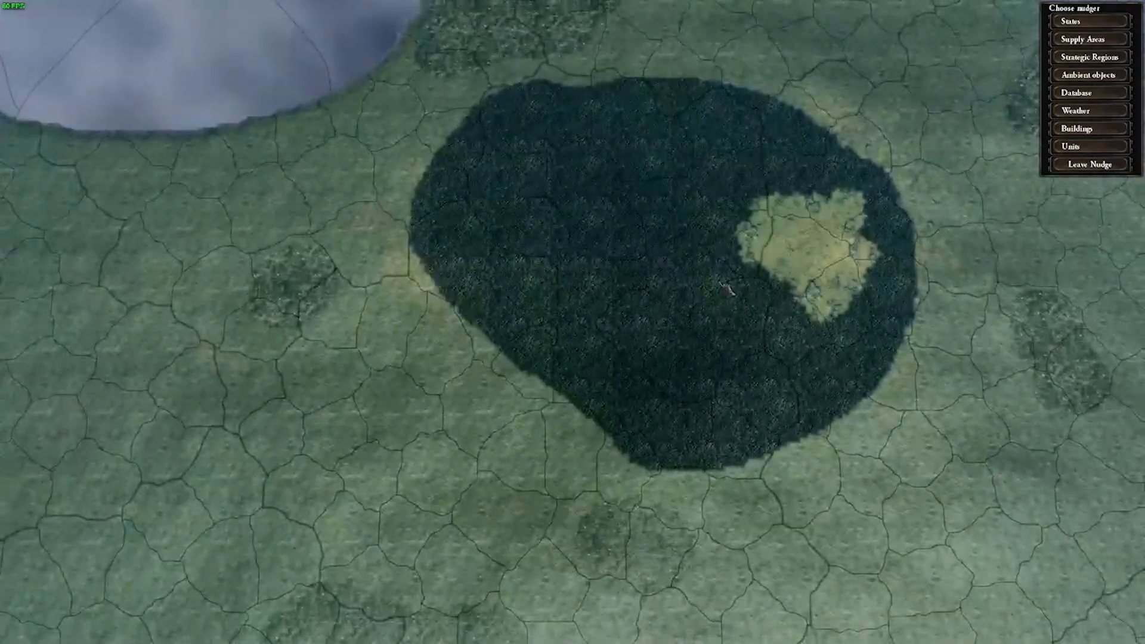
pyautogui.scroll(-3, 727, 290)
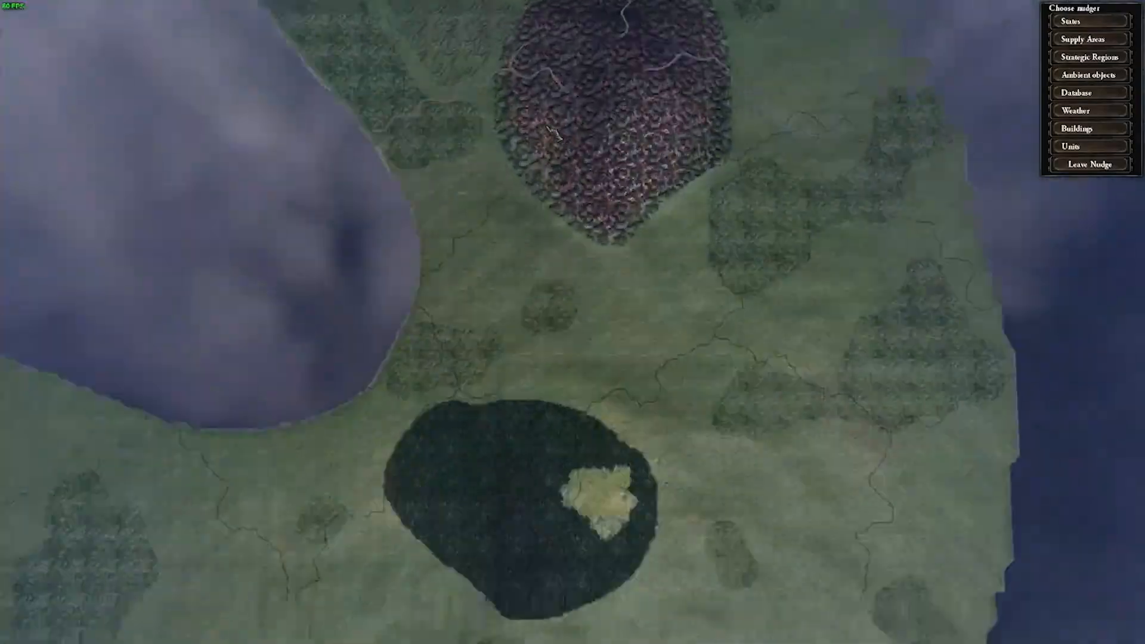
pyautogui.scroll(3, 552, 131)
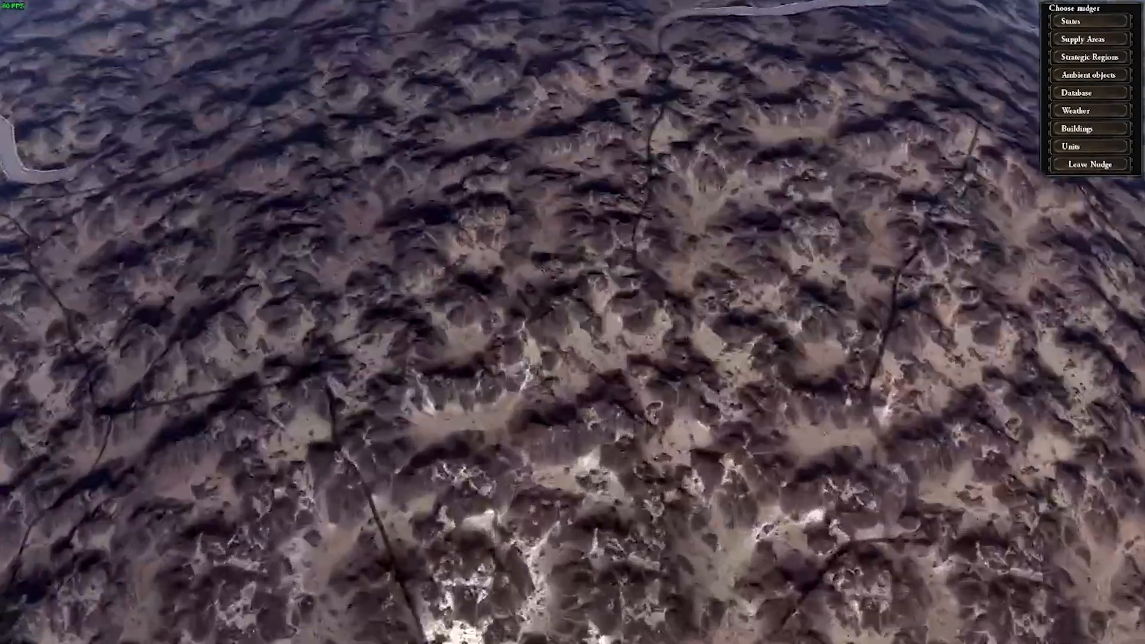
pyautogui.scroll(-3, 573, 322)
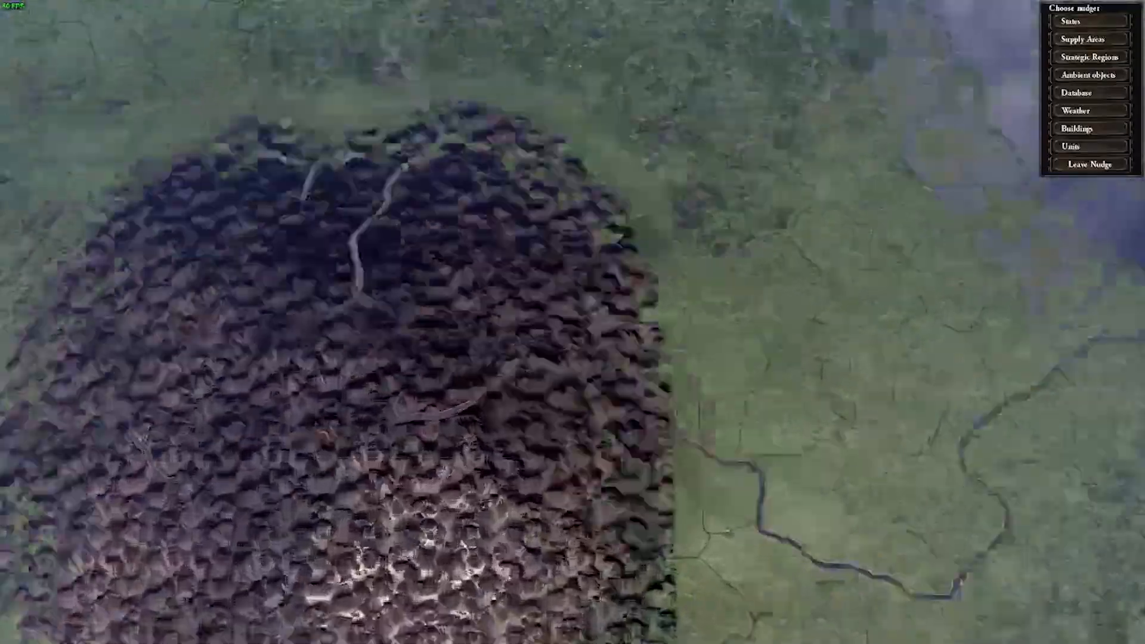
pyautogui.scroll(3, 627, 135)
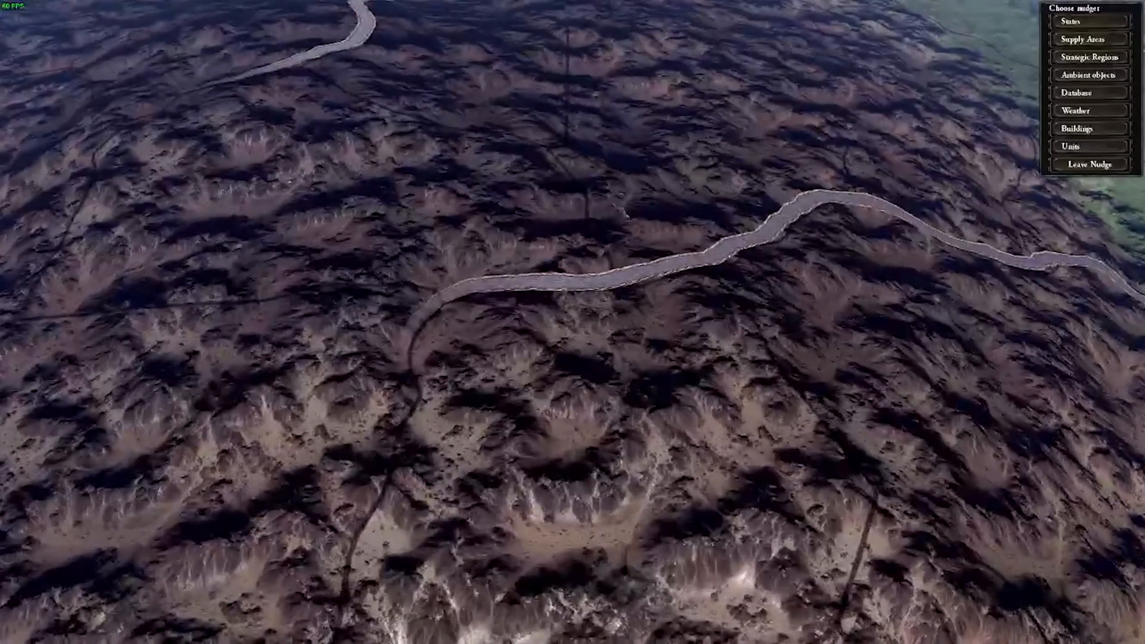
pyautogui.scroll(-3, 915, 94)
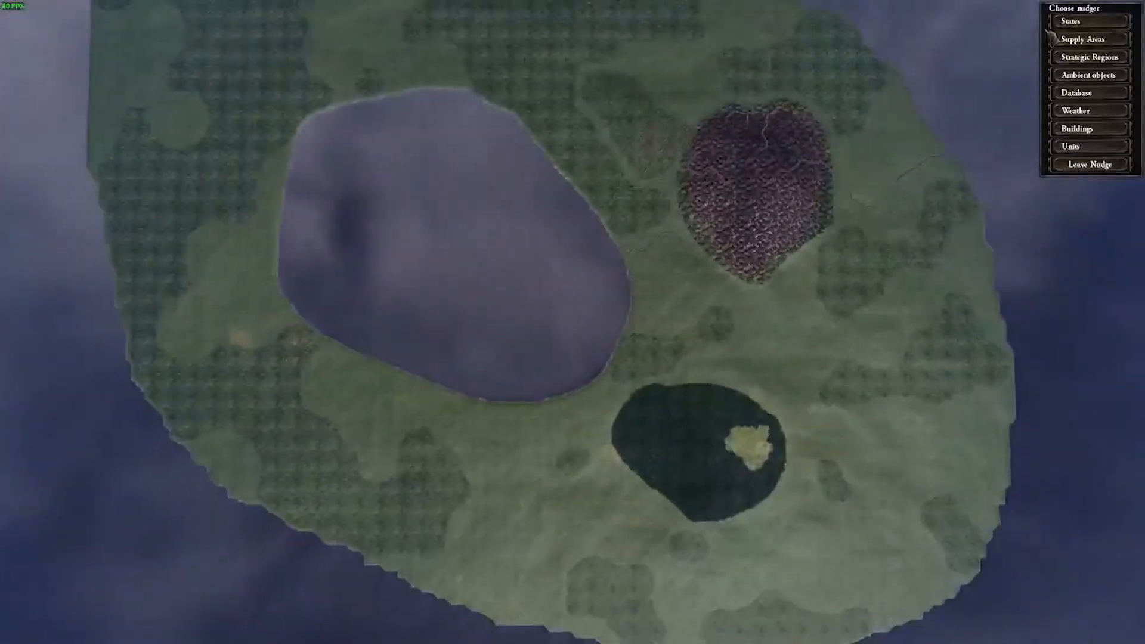
# Display the state borders and inspect the states on the northern and southern continents.
pyautogui.scroll(-5, 644, 185)
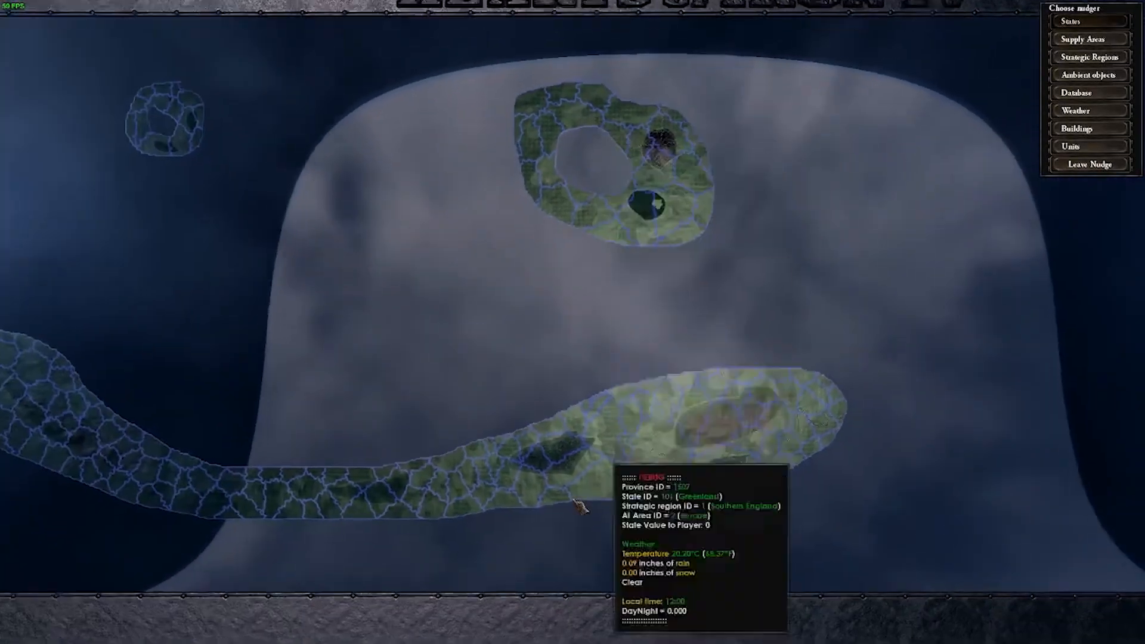
pyautogui.scroll(5, 580, 506)
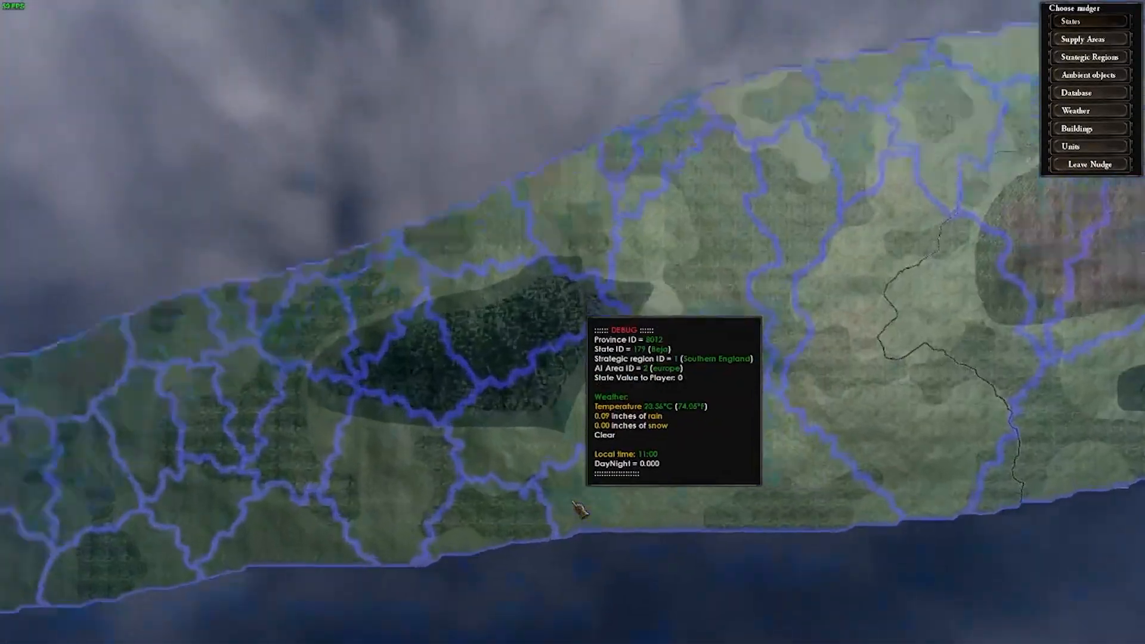
pyautogui.scroll(-5, 443, 319)
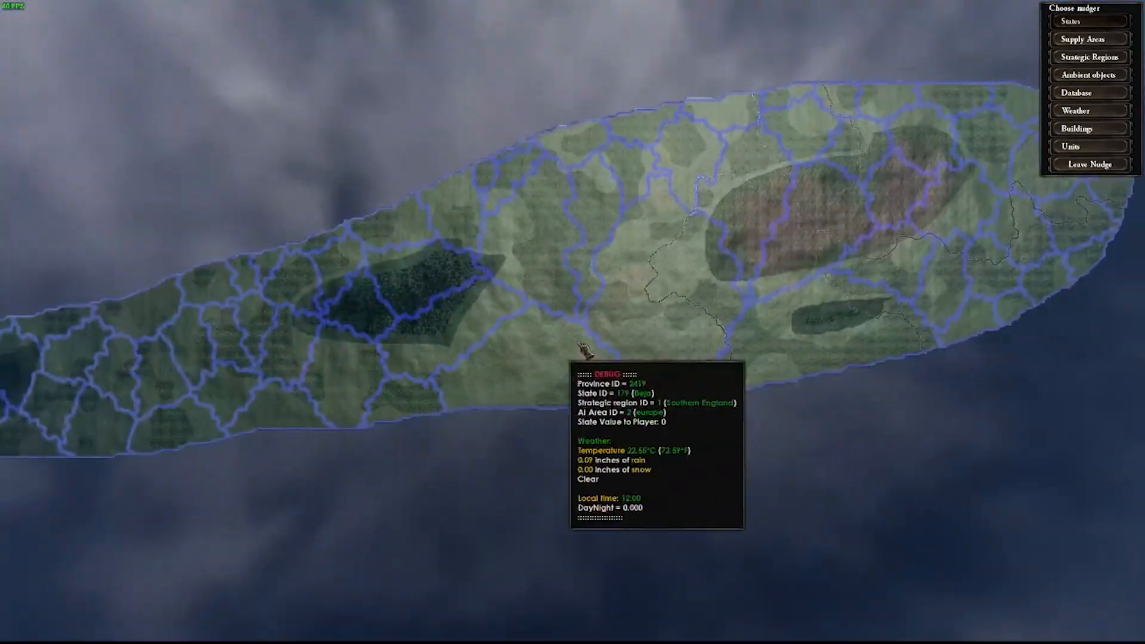
pyautogui.scroll(-5, 656, 325)
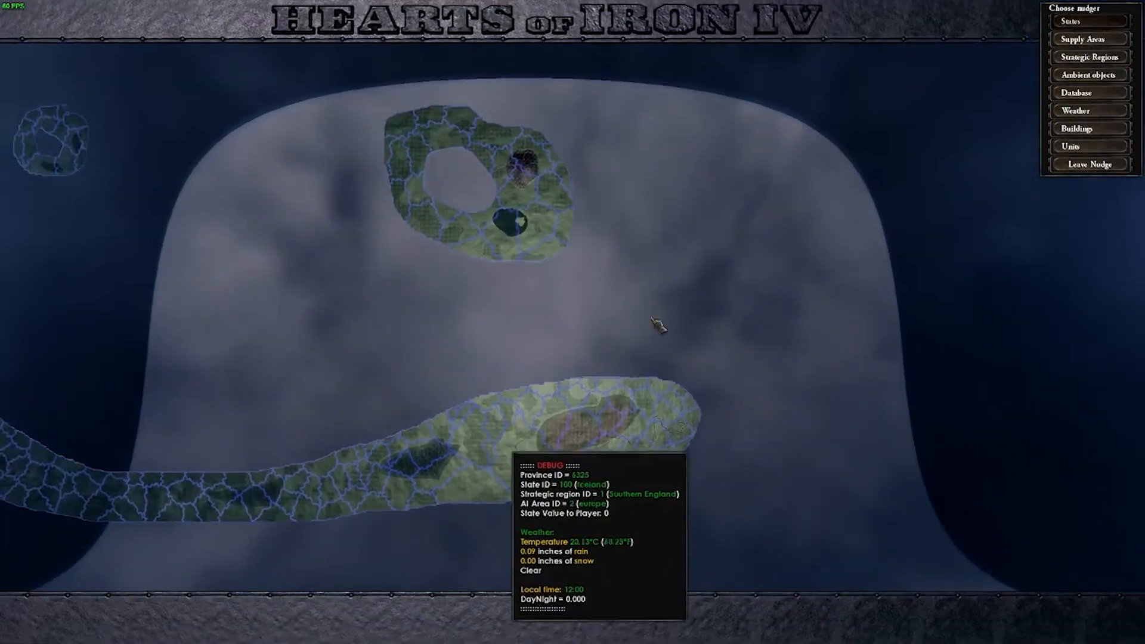
# Display the strategic regions and inspect how they cover the whole map.
pyautogui.click(1087, 59)
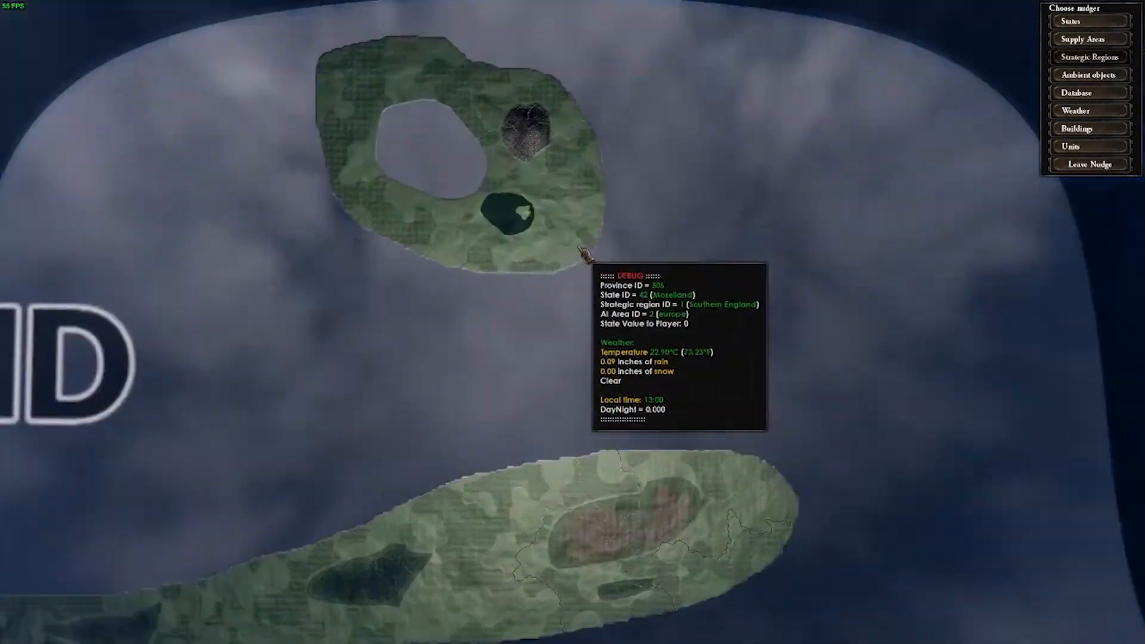
pyautogui.scroll(3, 584, 254)
pyautogui.scroll(-3, 804, 315)
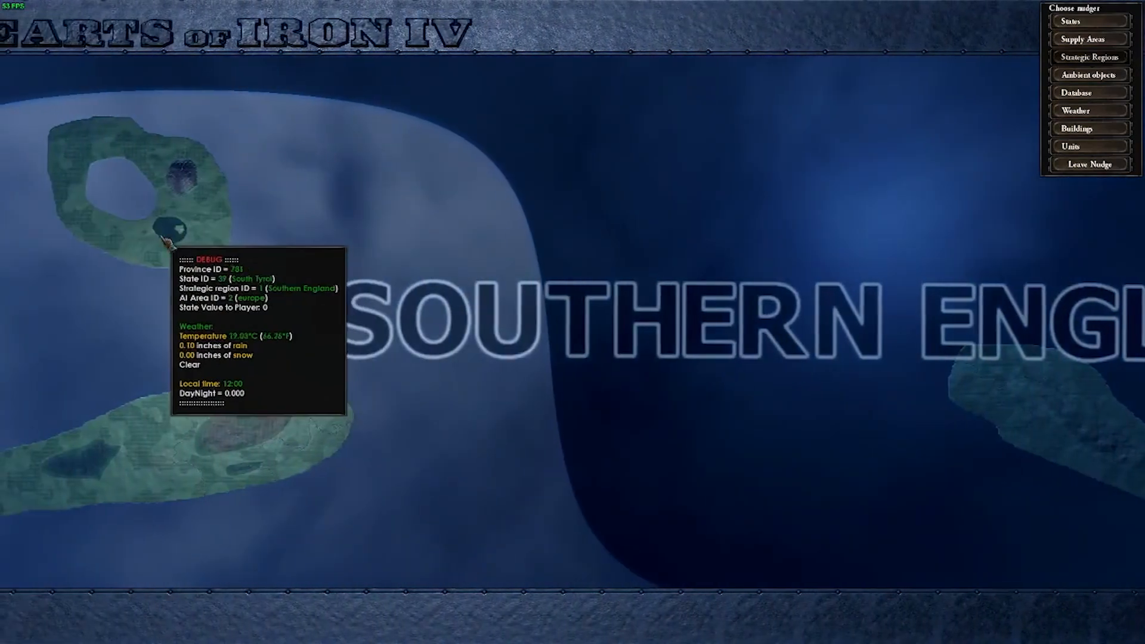
pyautogui.scroll(1, 583, 309)
pyautogui.scroll(-2, 626, 301)
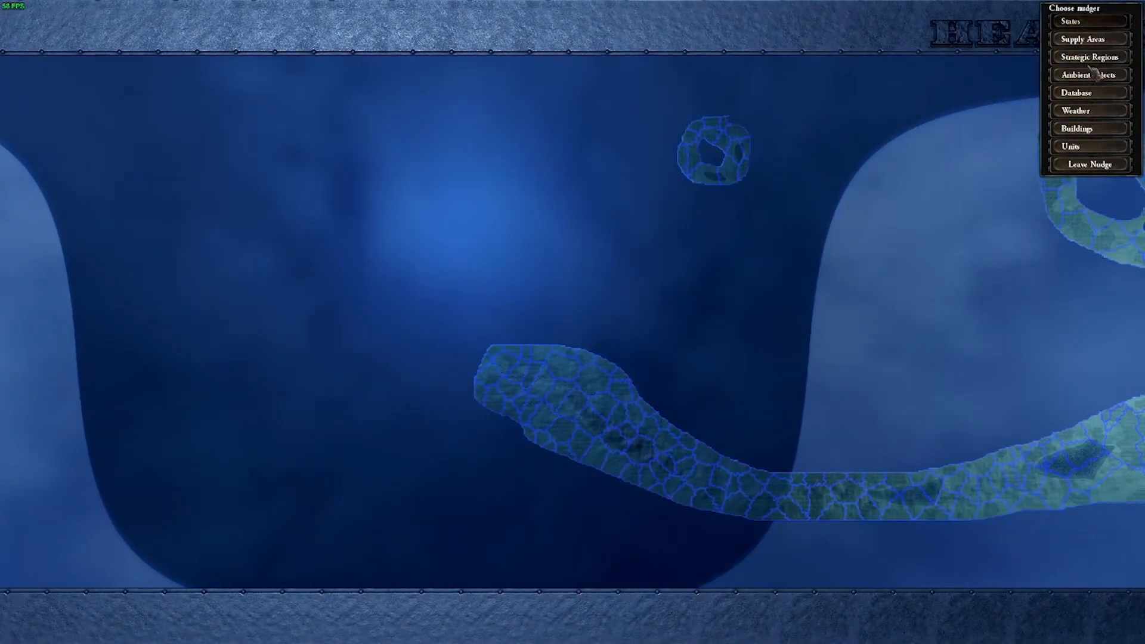
# Return to the state view and inspect the state borders around the northern continent's inner lake.
pyautogui.moveTo(1133, 238); pyautogui.dragTo(696, 124)
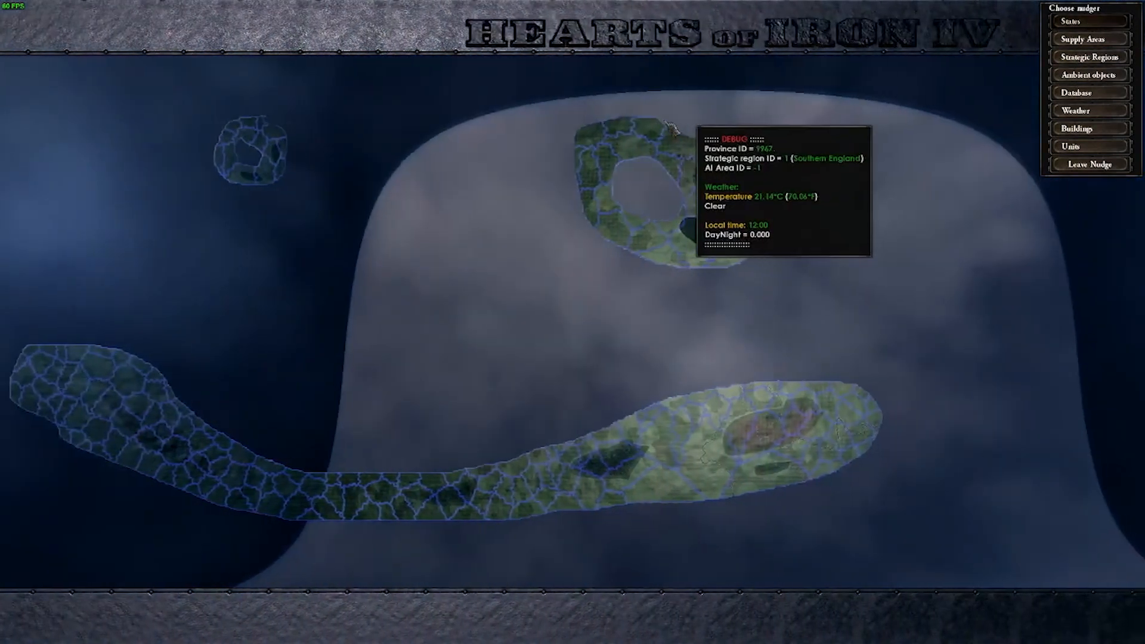
pyautogui.scroll(4, 639, 170)
pyautogui.scroll(2, 698, 164)
pyautogui.scroll(-5, 686, 173)
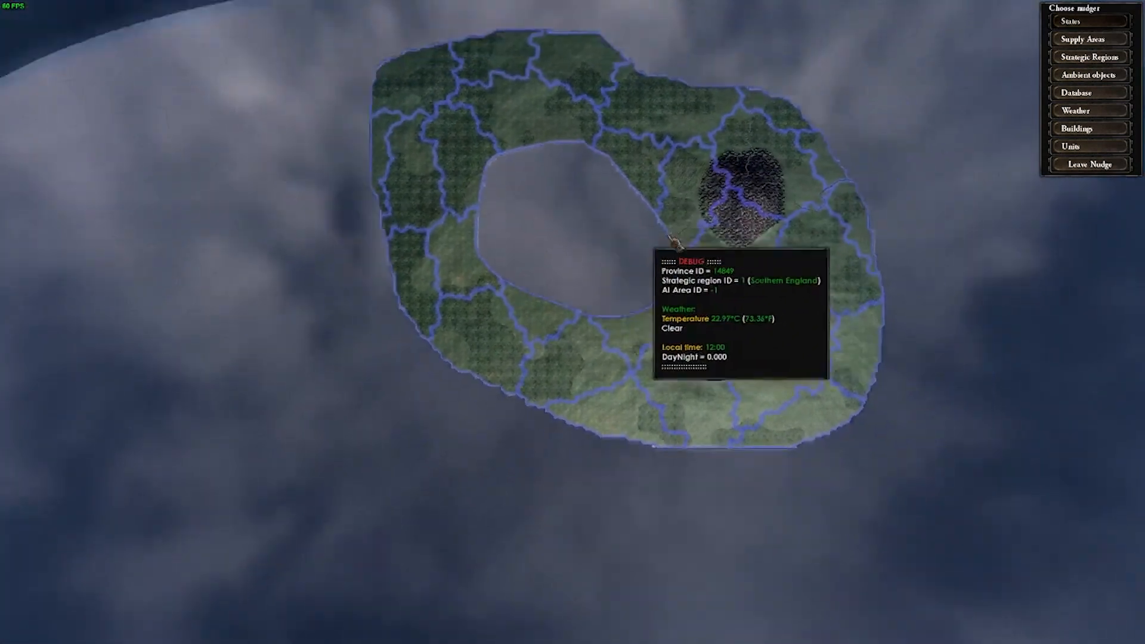
pyautogui.scroll(-3, 640, 238)
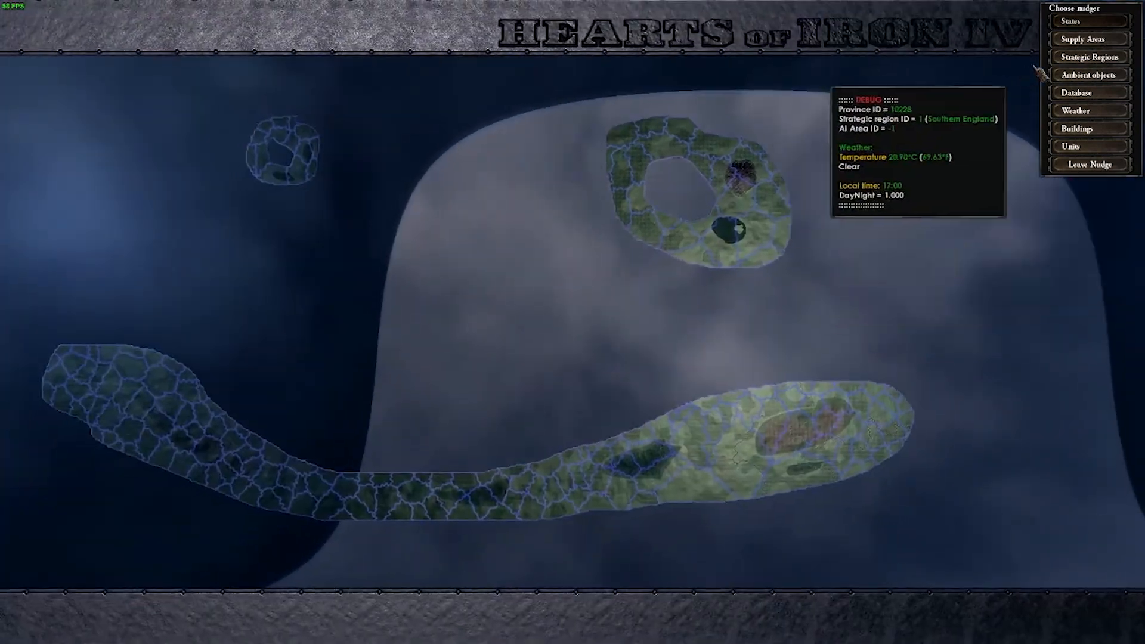
# Compare the strategic region view with the state view across the whole map.
pyautogui.click(1074, 58)
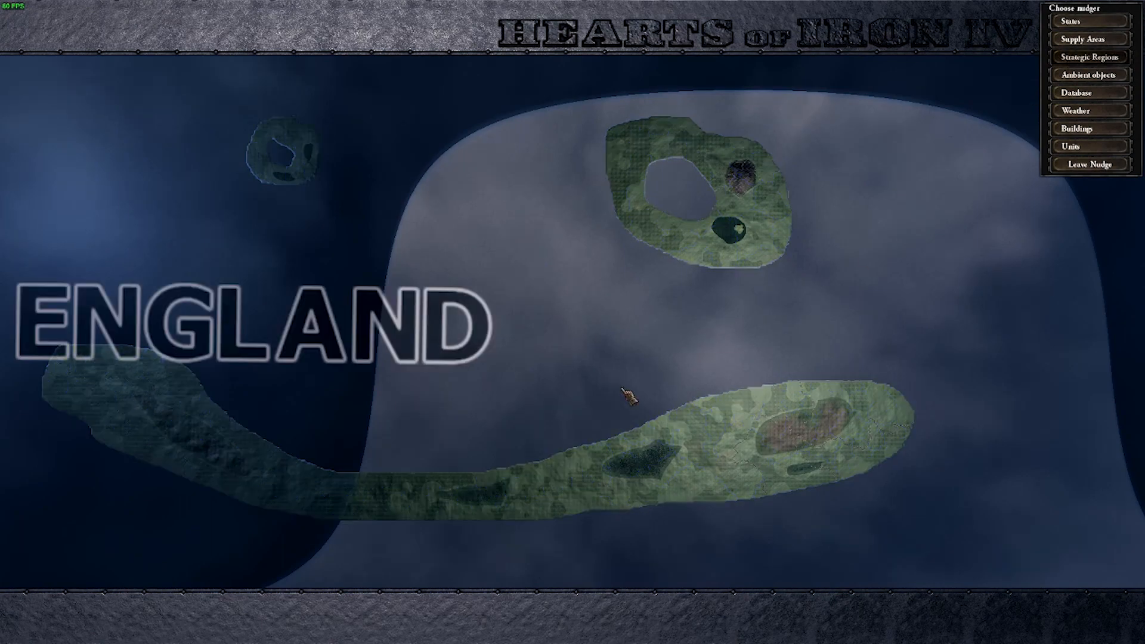
pyautogui.scroll(5, 7, 307)
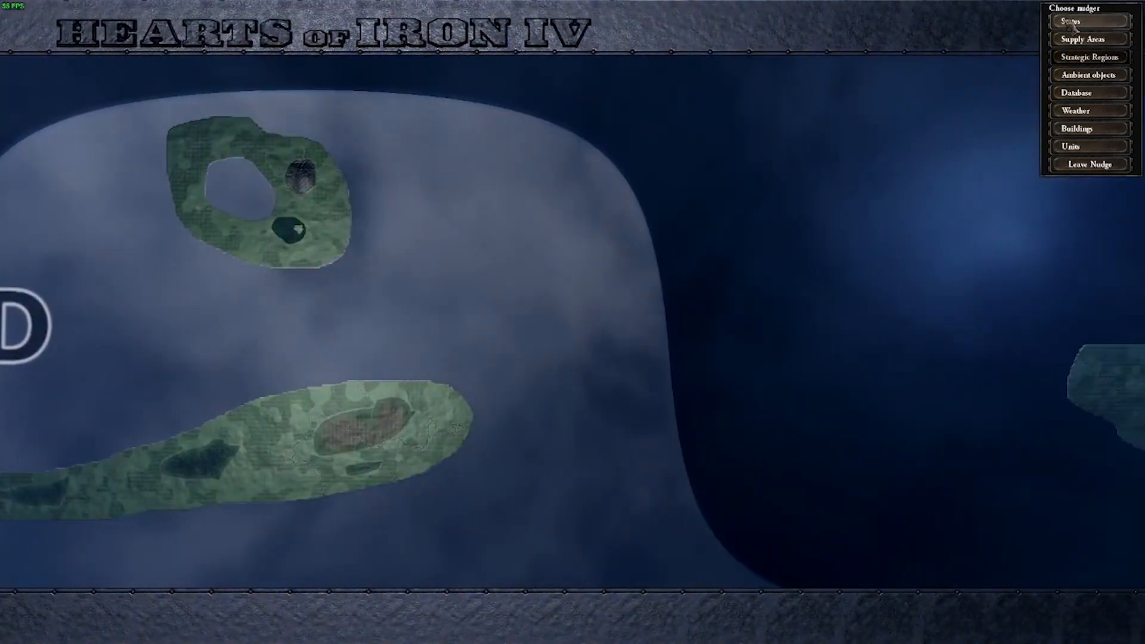
pyautogui.click(1072, 22)
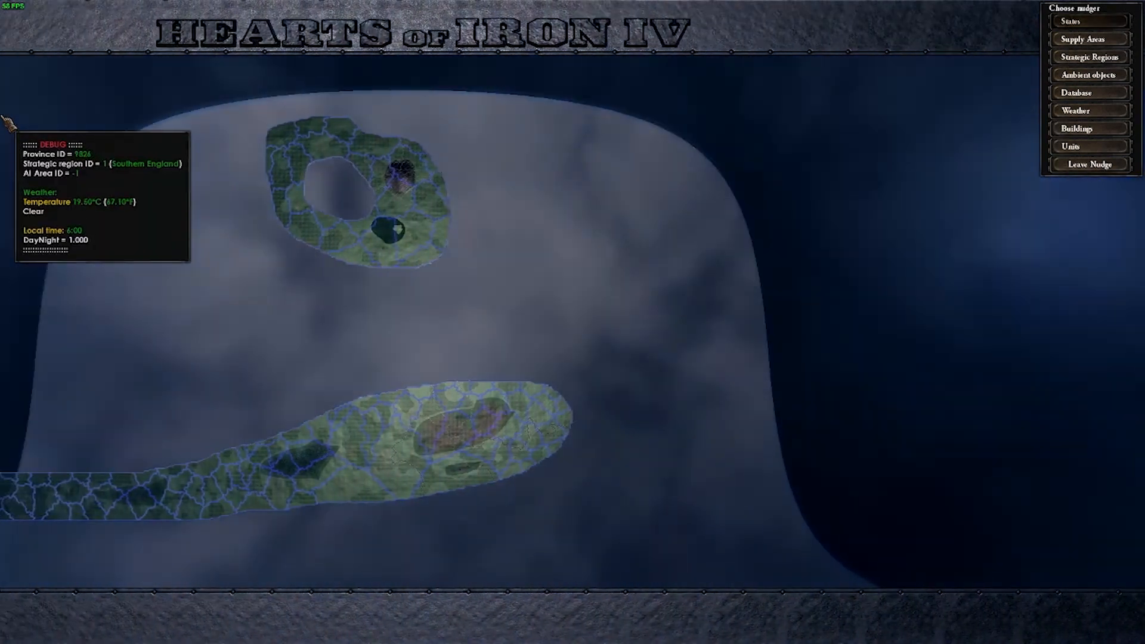